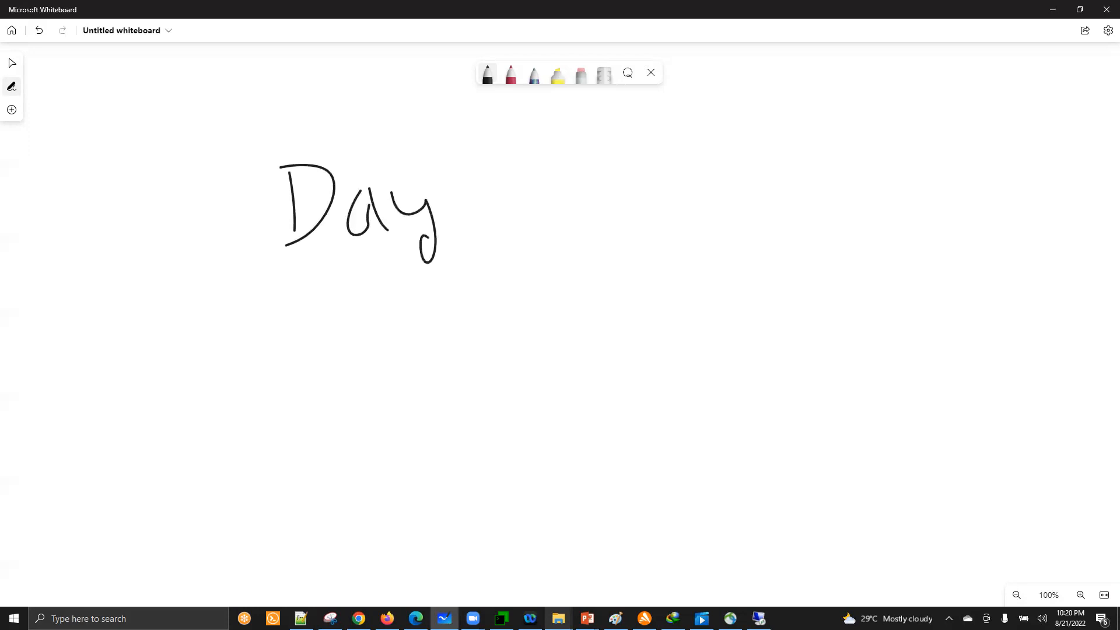
# Underline the Day-10 heading and handwrite 'Template' beneath it.
pyautogui.moveTo(237, 272); pyautogui.dragTo(617, 253)
pyautogui.moveTo(320, 334); pyautogui.dragTo(320, 394)
pyautogui.moveTo(275, 346); pyautogui.dragTo(370, 320)
pyautogui.moveTo(343, 382)
pyautogui.mouseDown()
pyautogui.moveTo(385, 355)
pyautogui.moveTo(378, 390)
pyautogui.mouseUp()
pyautogui.moveTo(411, 378)
pyautogui.mouseDown()
pyautogui.moveTo(413, 357)
pyautogui.moveTo(449, 368)
pyautogui.moveTo(473, 402)
pyautogui.mouseUp()
pyautogui.moveTo(465, 352); pyautogui.dragTo(467, 363)
pyautogui.moveTo(490, 305); pyautogui.dragTo(505, 373)
pyautogui.moveTo(518, 330)
pyautogui.mouseDown()
pyautogui.moveTo(547, 322)
pyautogui.moveTo(558, 365)
pyautogui.mouseUp()
pyautogui.moveTo(574, 291)
pyautogui.mouseDown()
pyautogui.moveTo(597, 366)
pyautogui.moveTo(644, 365)
pyautogui.moveTo(603, 304)
pyautogui.mouseUp()
pyautogui.moveTo(693, 302); pyautogui.dragTo(728, 294)
# Draw boxed items 1 and 2 beside Template, with two arrows pointing at them.
pyautogui.moveTo(755, 243)
pyautogui.mouseDown()
pyautogui.moveTo(781, 305)
pyautogui.moveTo(800, 298)
pyautogui.mouseUp()
pyautogui.moveTo(763, 232)
pyautogui.mouseDown()
pyautogui.moveTo(820, 269)
pyautogui.moveTo(812, 293)
pyautogui.mouseUp()
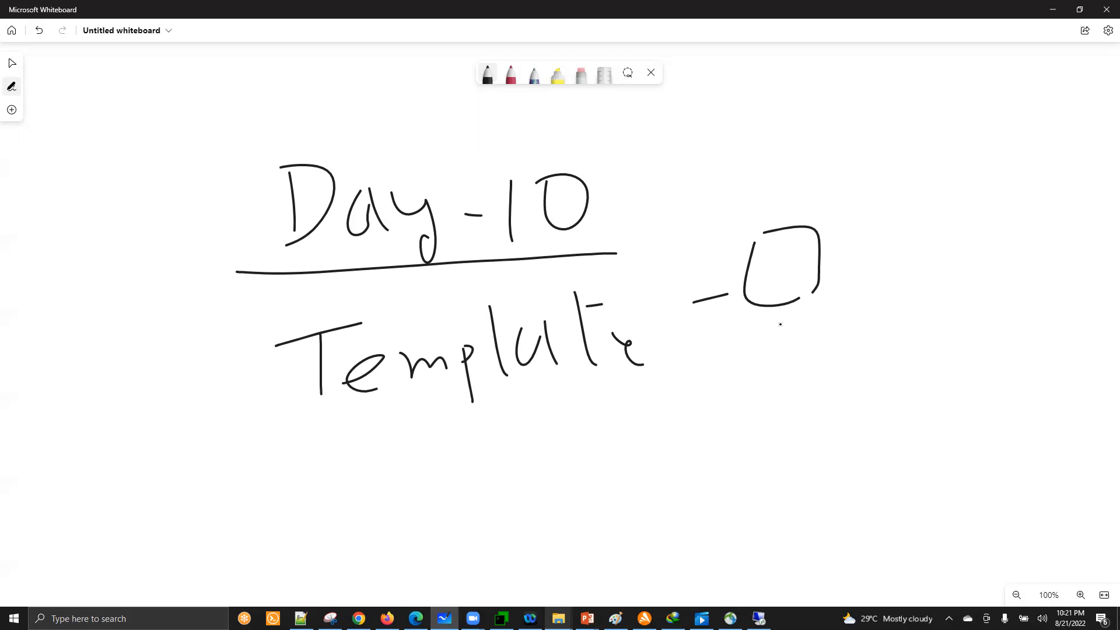
pyautogui.moveTo(776, 261); pyautogui.dragTo(780, 285)
pyautogui.moveTo(698, 332)
pyautogui.mouseDown()
pyautogui.moveTo(729, 344)
pyautogui.moveTo(761, 405)
pyautogui.mouseUp()
pyautogui.moveTo(773, 339)
pyautogui.mouseDown()
pyautogui.moveTo(876, 367)
pyautogui.moveTo(762, 417)
pyautogui.moveTo(798, 353)
pyautogui.moveTo(800, 375)
pyautogui.moveTo(822, 385)
pyautogui.mouseUp()
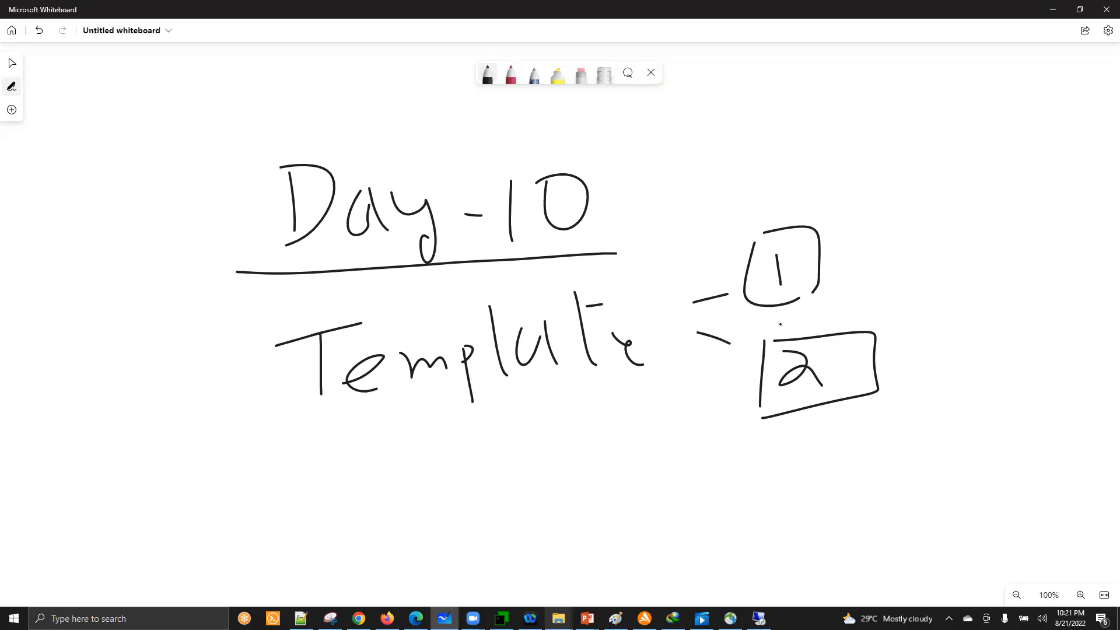
pyautogui.moveTo(859, 159)
pyautogui.mouseDown()
pyautogui.moveTo(893, 195)
pyautogui.moveTo(872, 231)
pyautogui.mouseUp()
pyautogui.moveTo(925, 178)
pyautogui.mouseDown()
pyautogui.moveTo(928, 269)
pyautogui.moveTo(913, 322)
pyautogui.mouseUp()
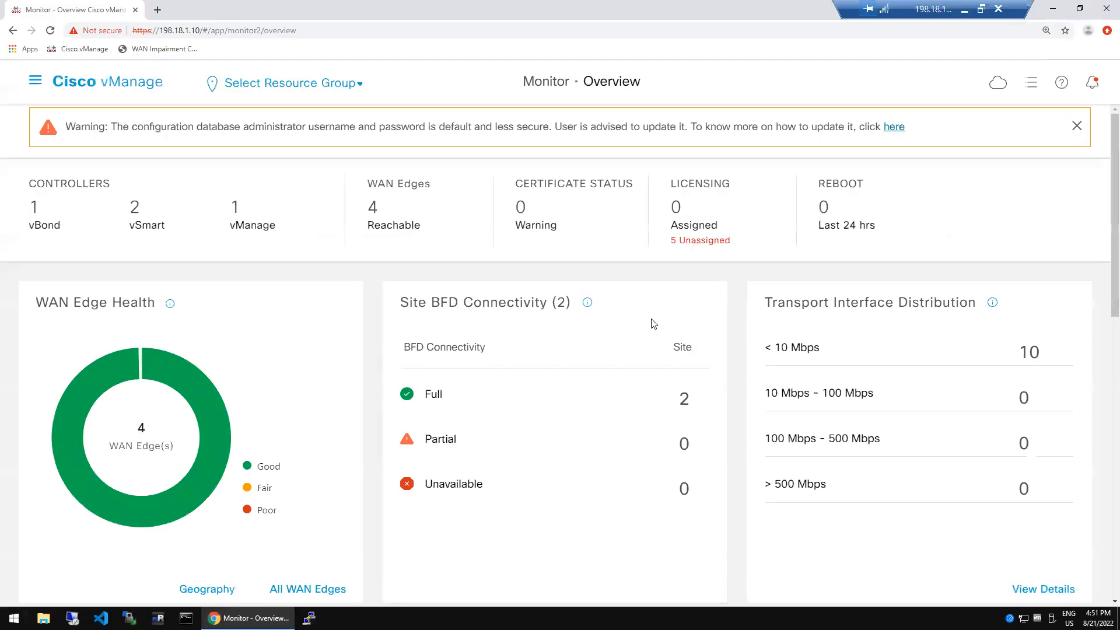
# Go to Configuration > Templates from the main navigation menu.
pyautogui.click(35, 82)
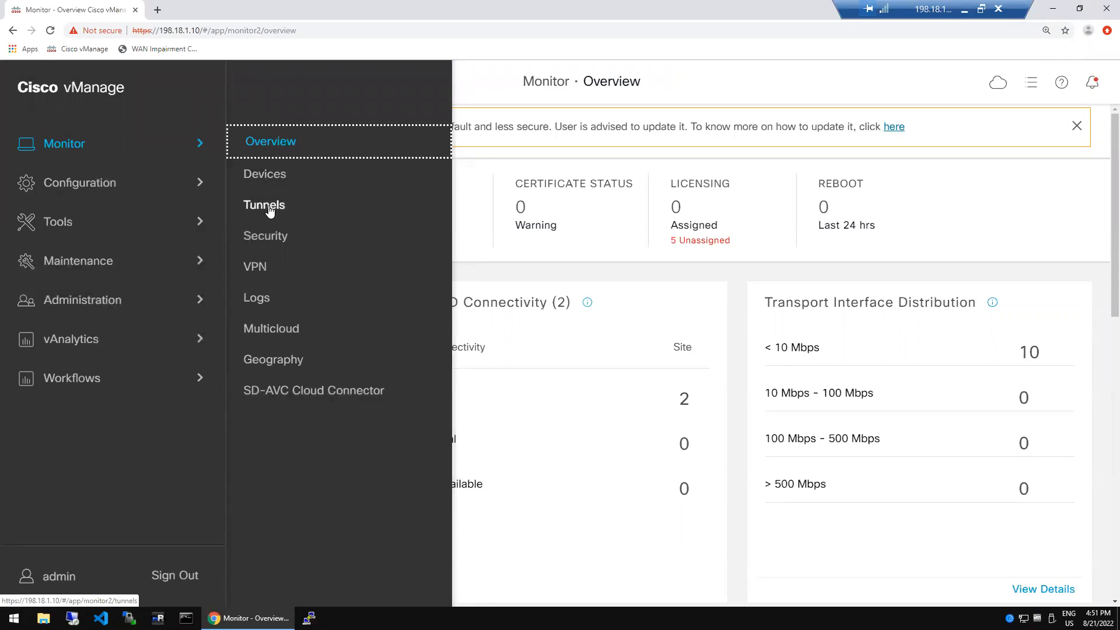
pyautogui.click(201, 182)
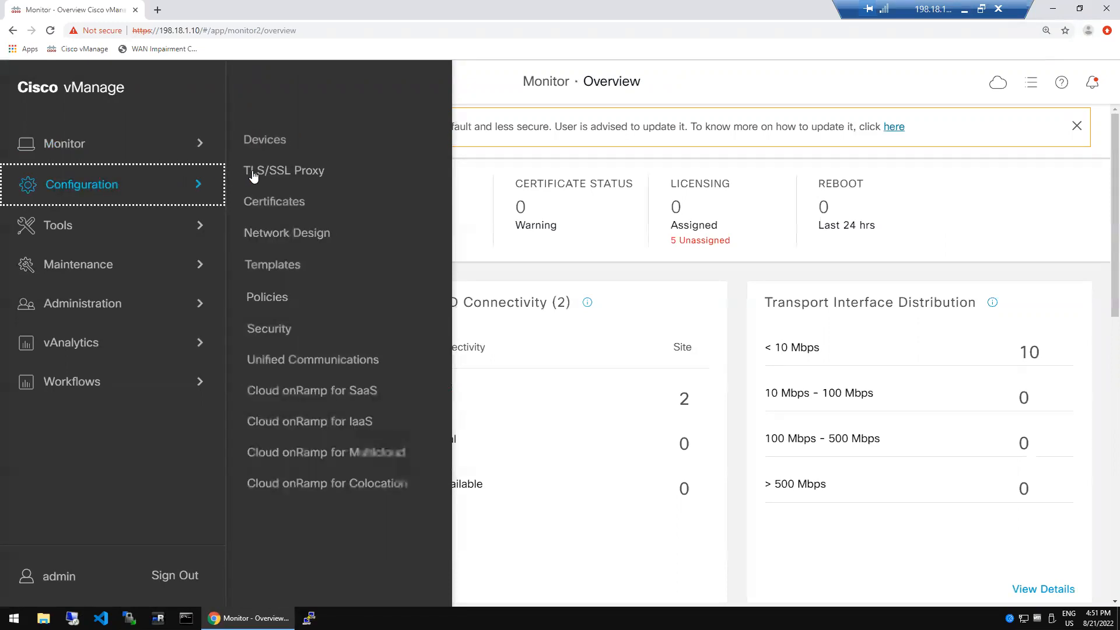
pyautogui.click(286, 263)
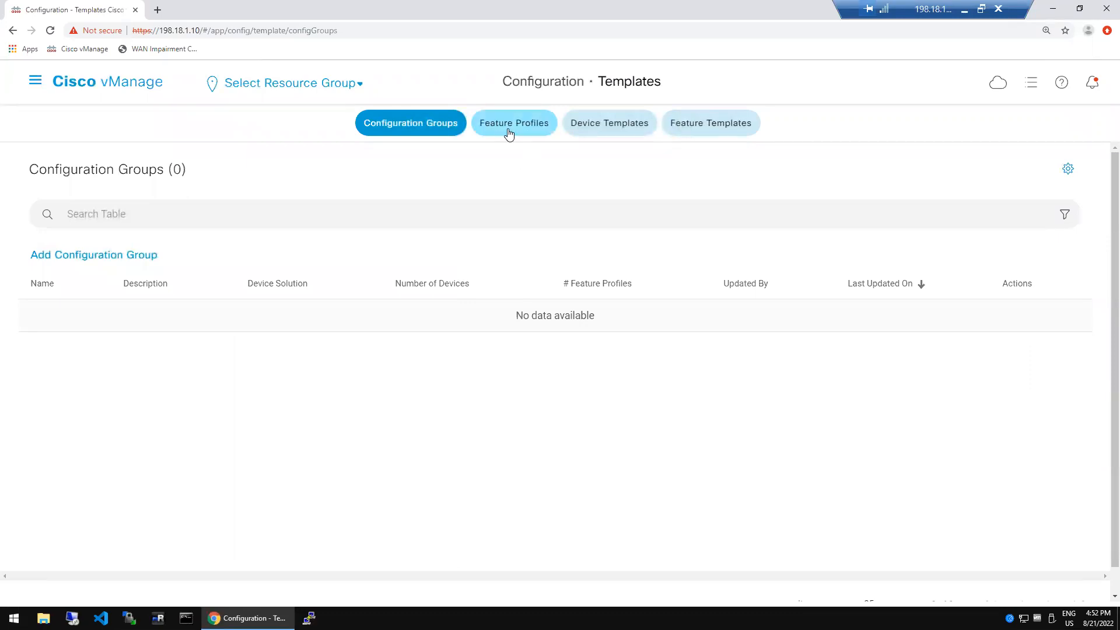
# On Feature Templates, search for 'rat' and keep Template Type set to Non-Default.
pyautogui.click(715, 127)
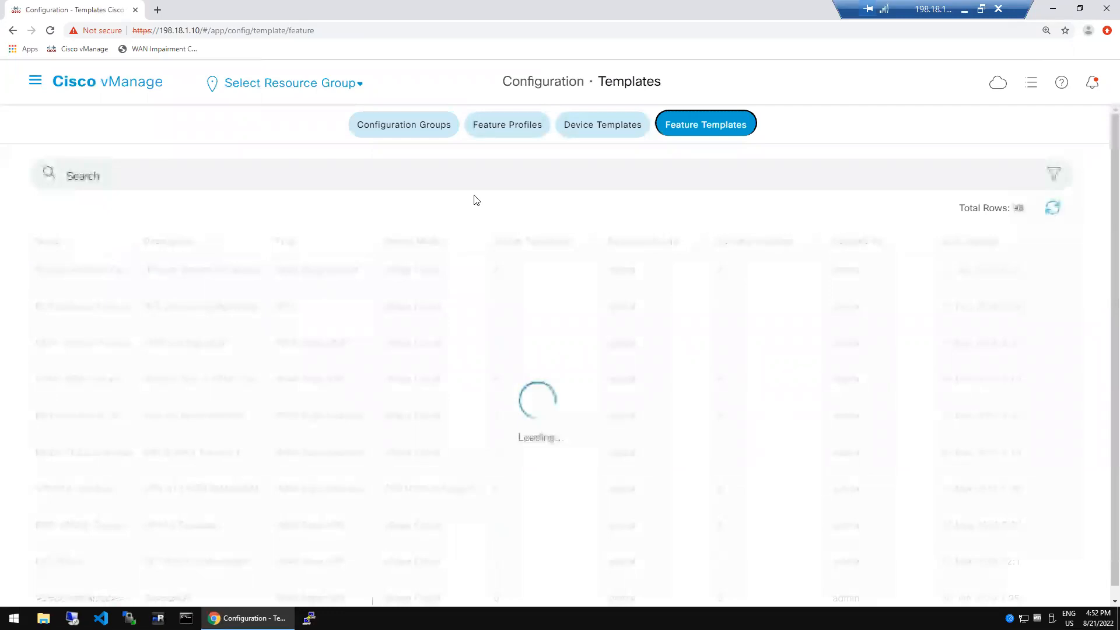
pyautogui.click(352, 181)
pyautogui.write('rat')
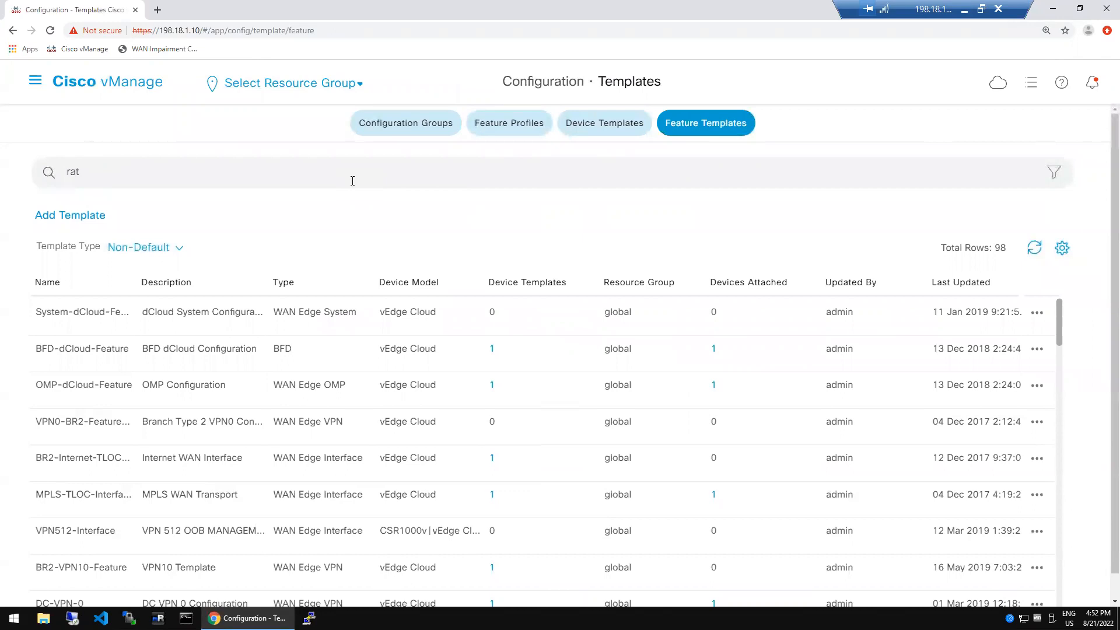
pyautogui.press('Return')
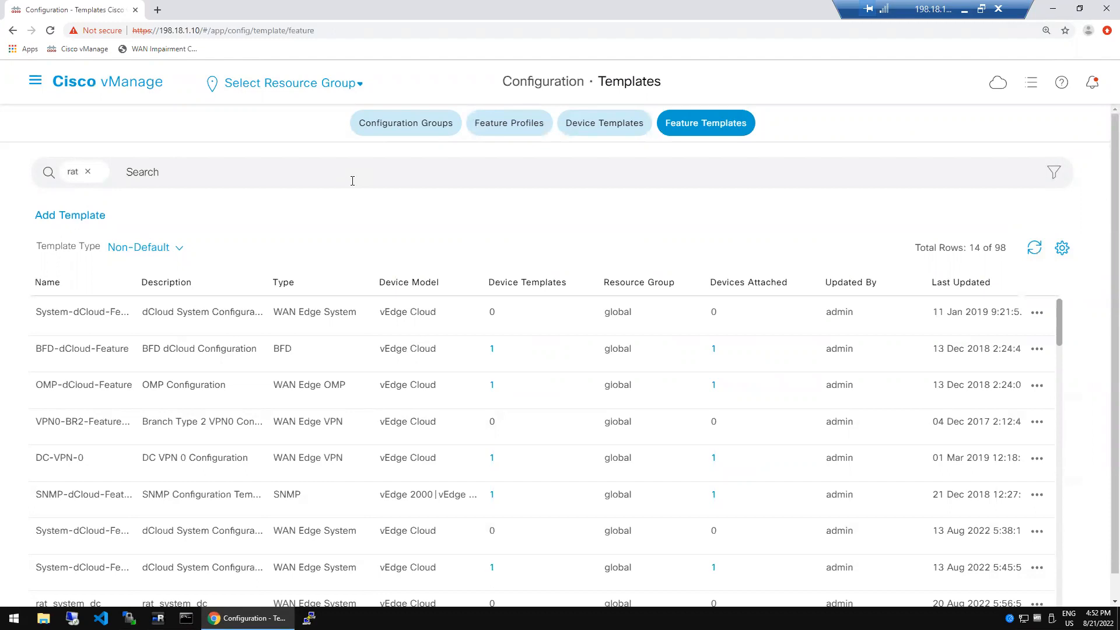
pyautogui.click(181, 251)
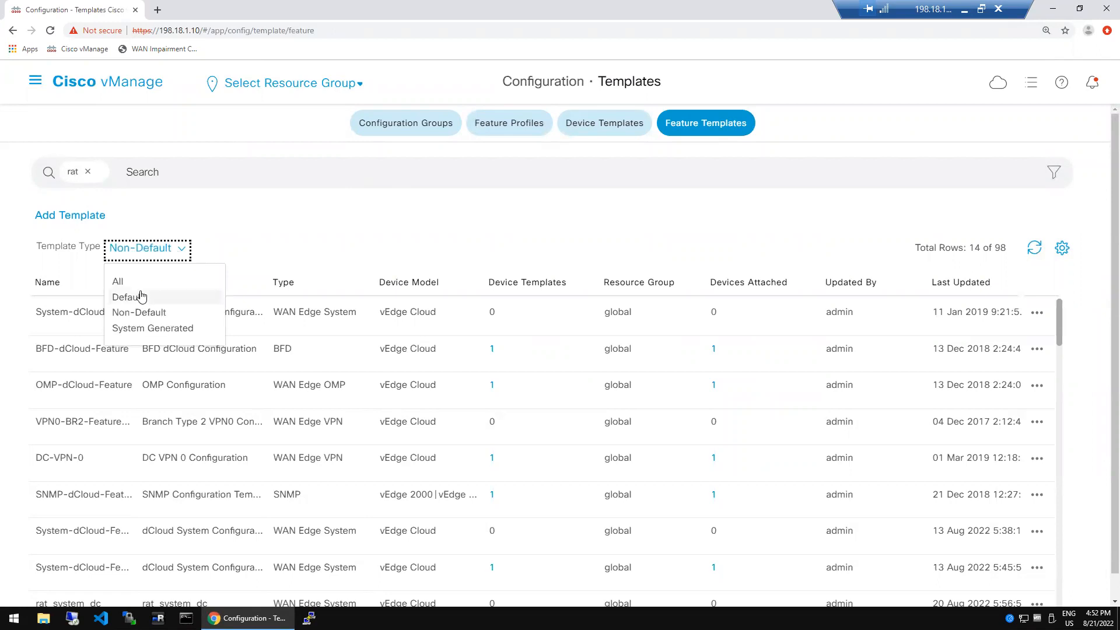
pyautogui.click(146, 314)
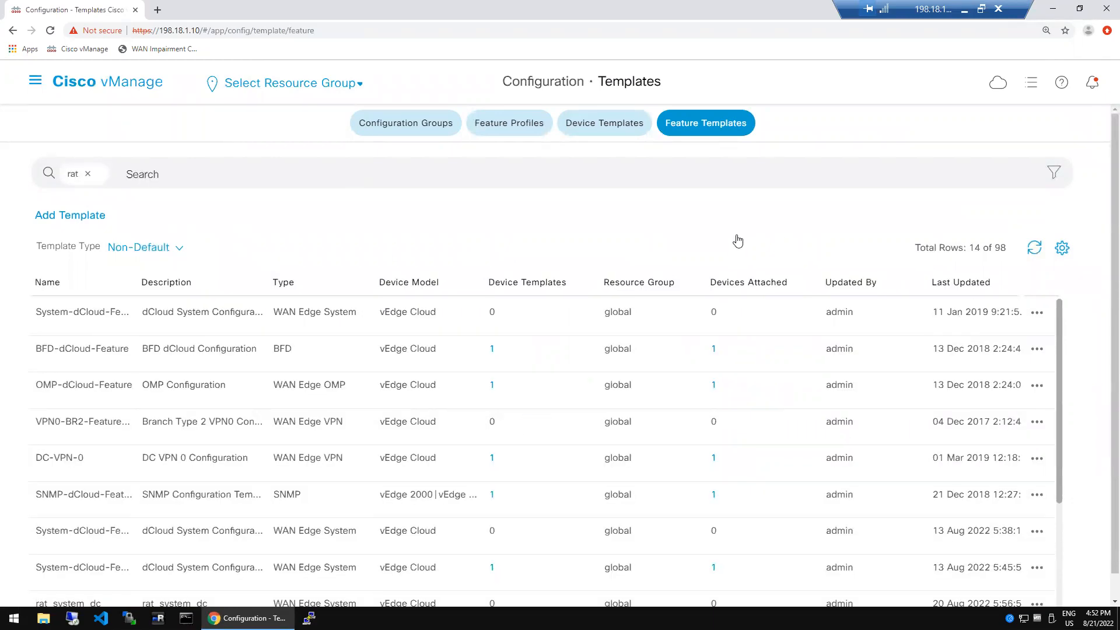
# Refine the feature template search to the prefix 'rat_'.
pyautogui.tripleClick(999, 251)
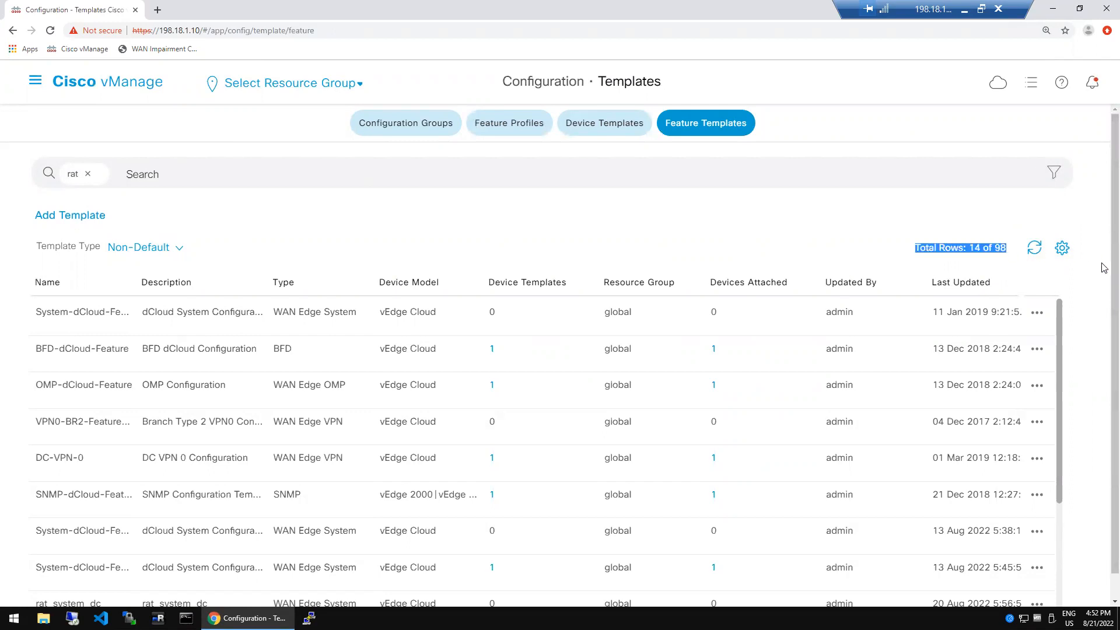
pyautogui.scroll(-1, 1103, 353)
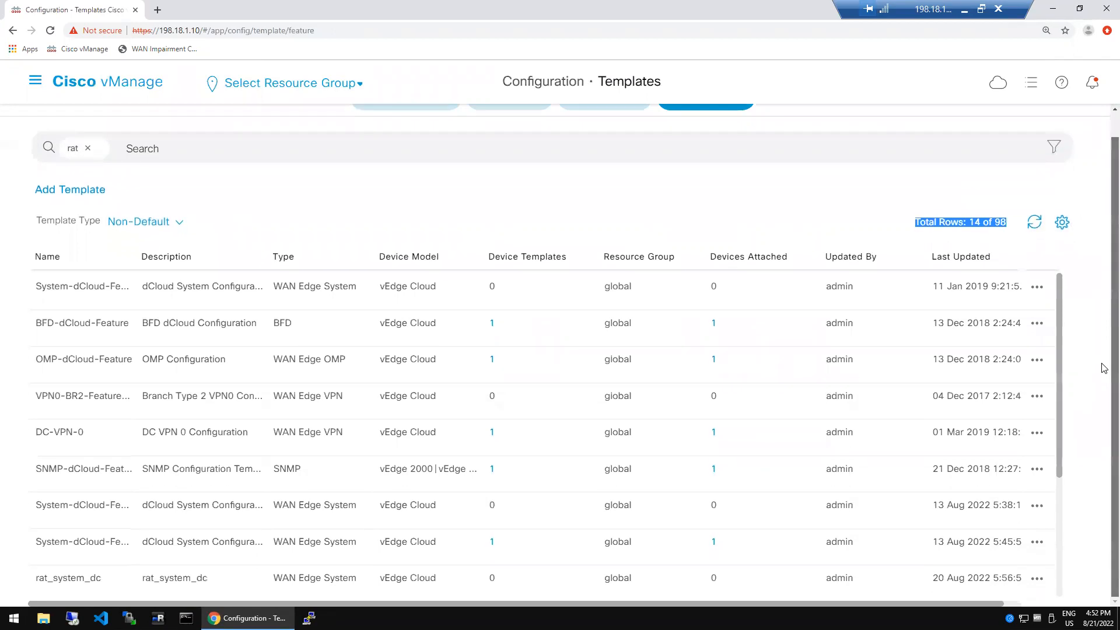
pyautogui.doubleClick(42, 579)
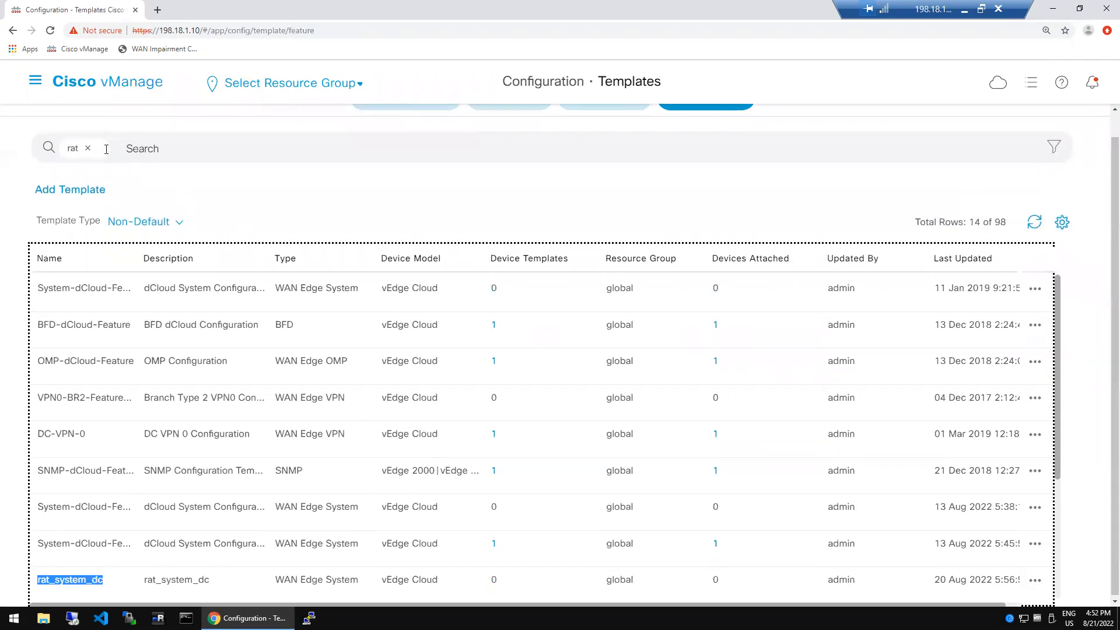
pyautogui.click(88, 149)
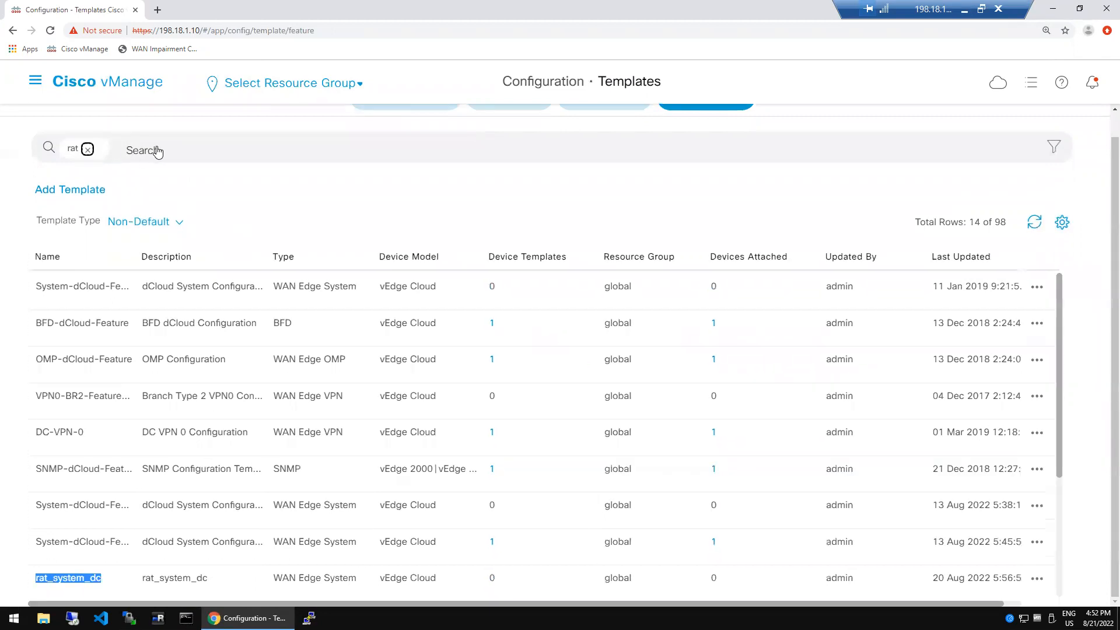
pyautogui.write('rat_')
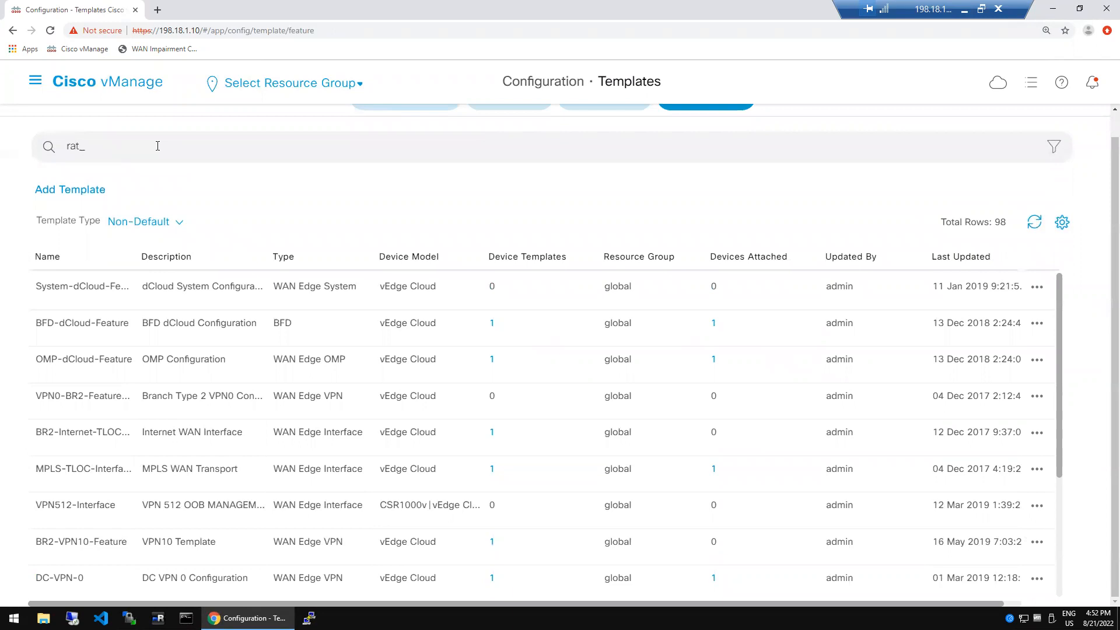
pyautogui.press('Return')
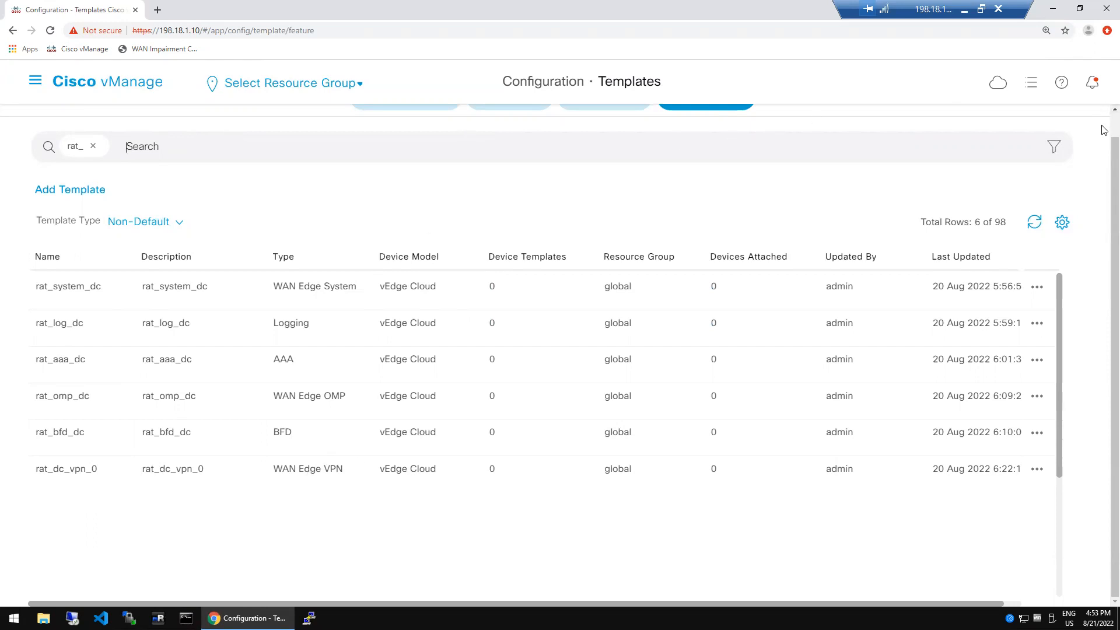
# On Device Templates, create a new template From Feature Template.
pyautogui.scroll(1, 1104, 130)
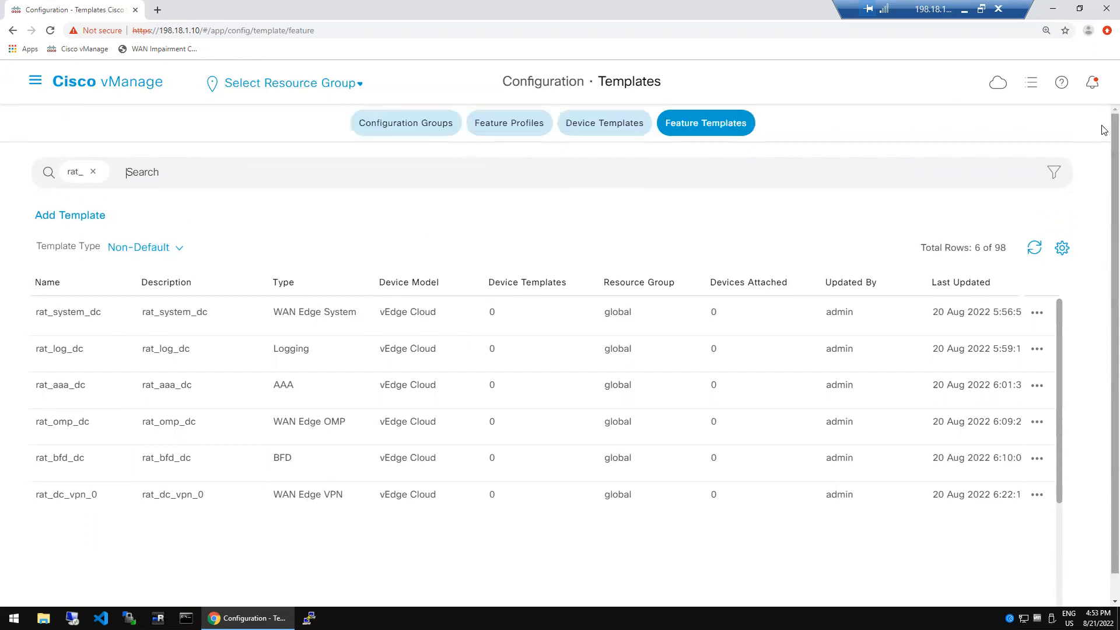
pyautogui.click(609, 127)
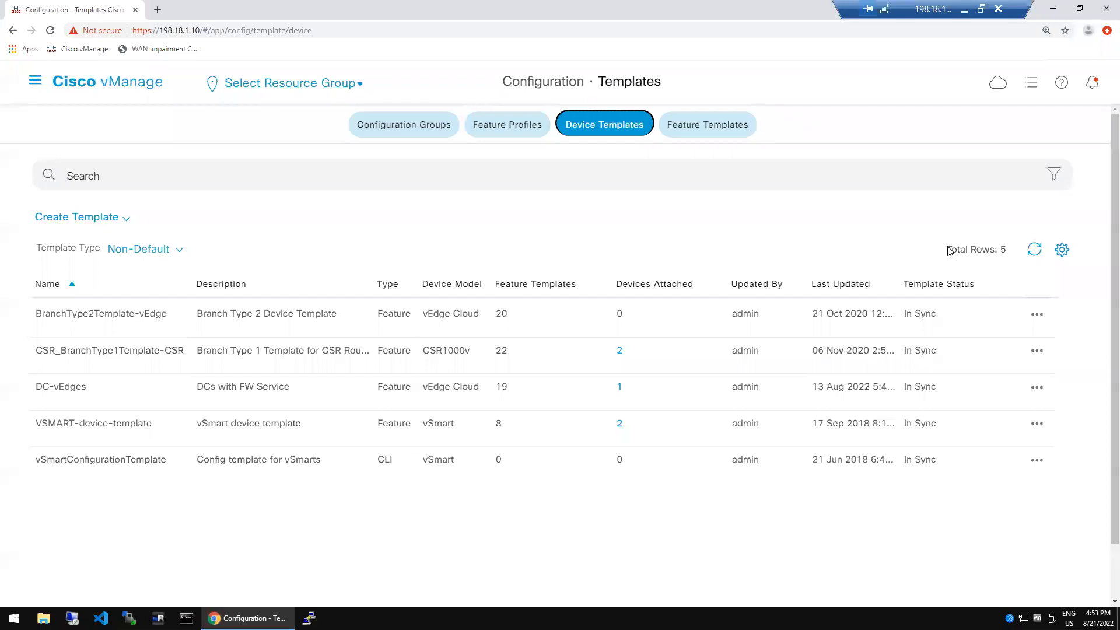
pyautogui.click(123, 219)
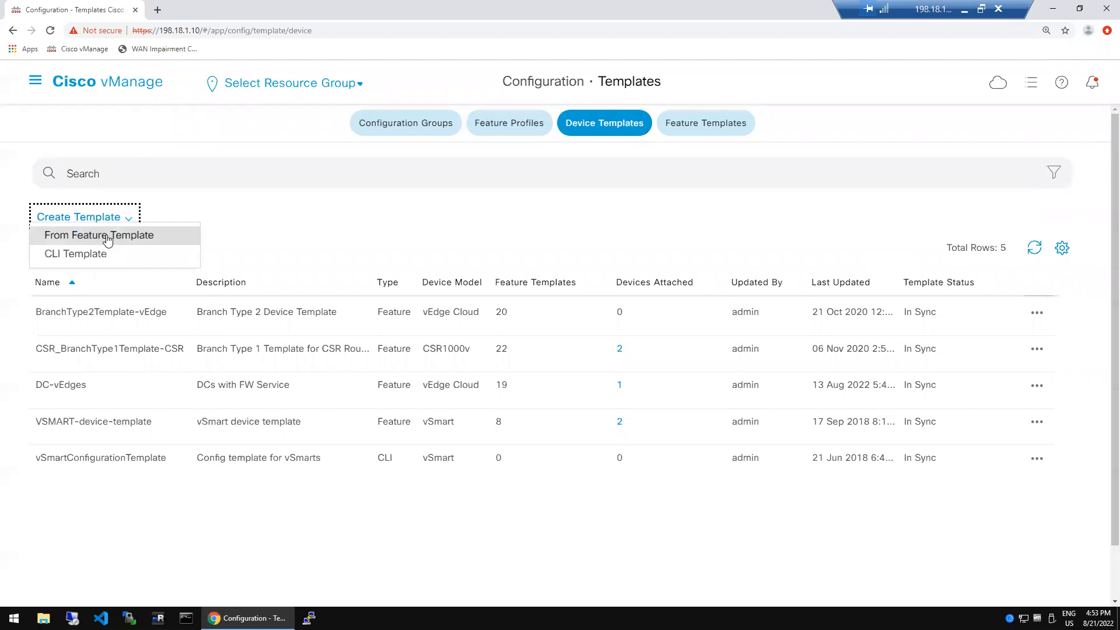
pyautogui.click(105, 238)
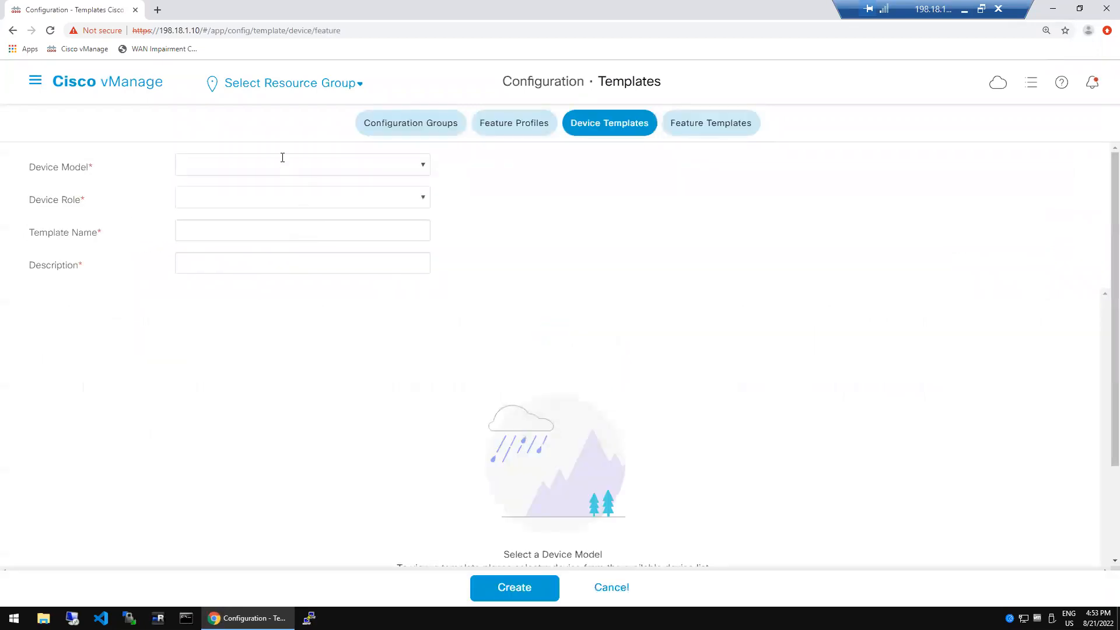
# Set the device model to vEdge Cloud and the device role to SDWAN Edge.
pyautogui.click(326, 170)
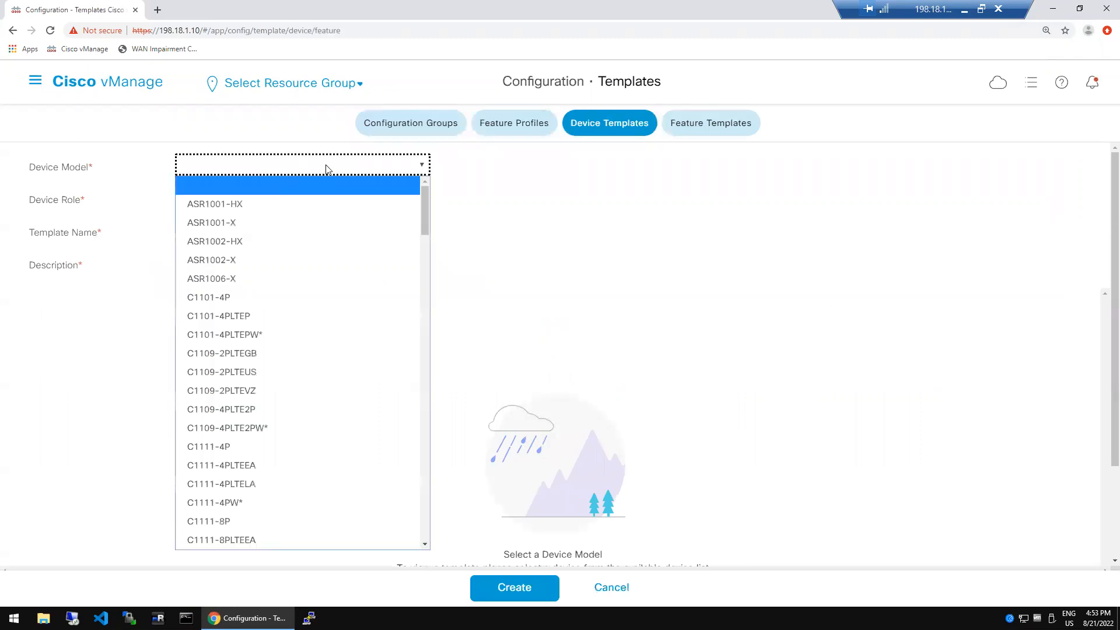
pyautogui.scroll(-10, 429, 521)
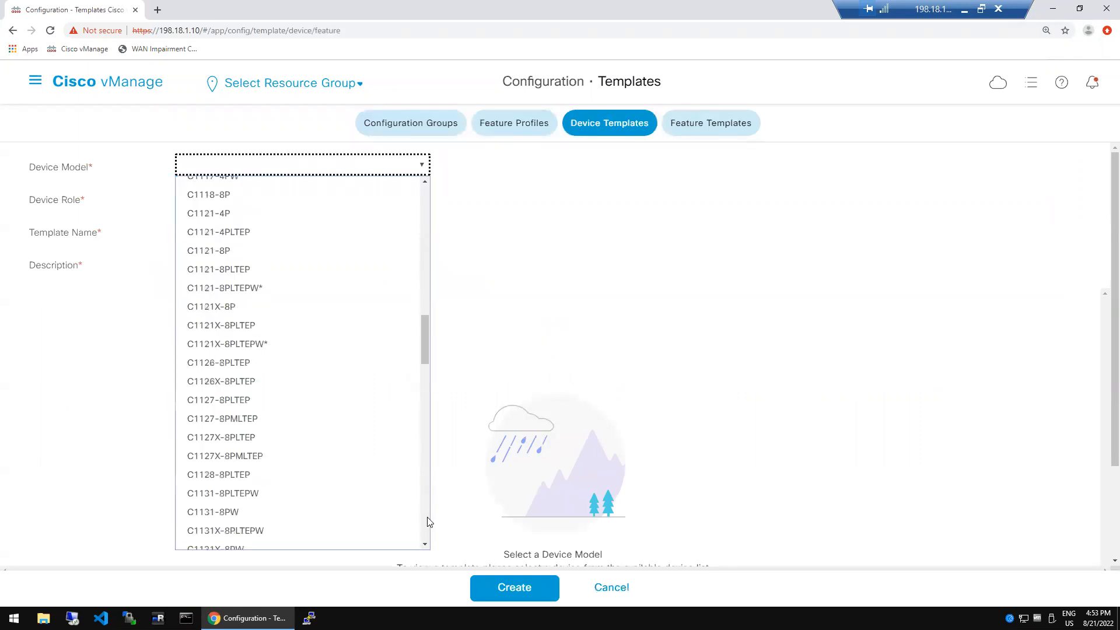
pyautogui.scroll(-6, 429, 521)
pyautogui.scroll(-10, 427, 526)
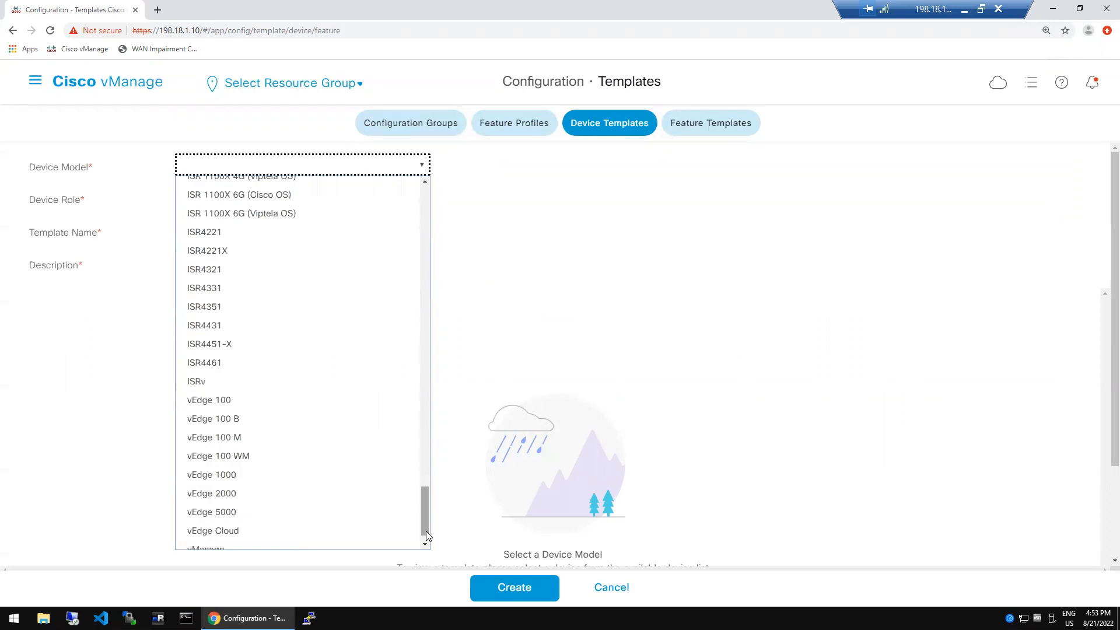
pyautogui.click(243, 529)
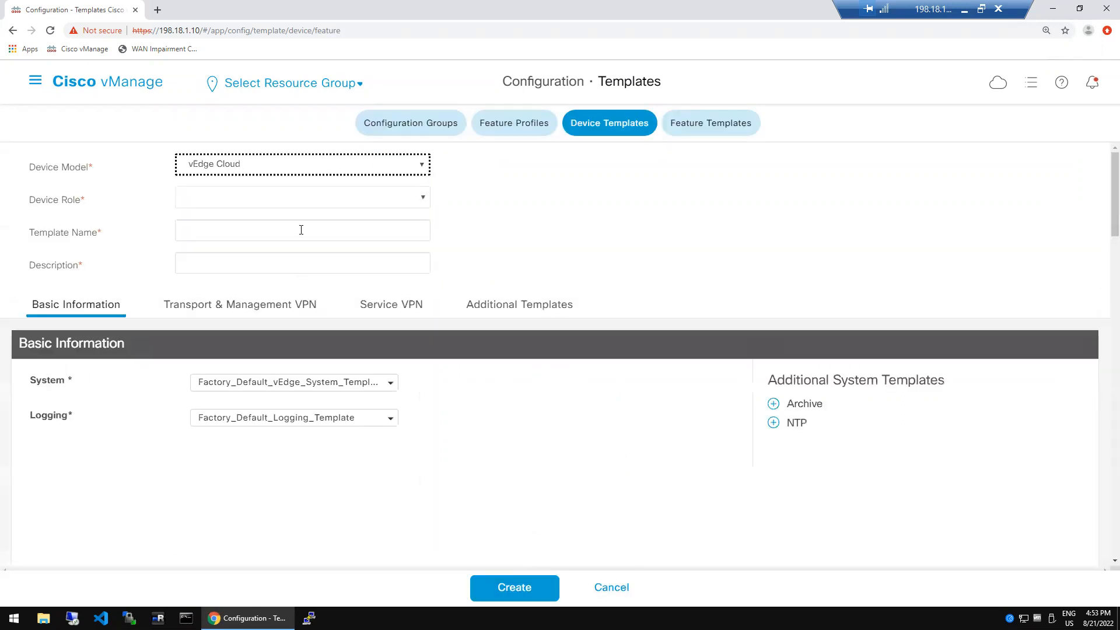
pyautogui.click(298, 201)
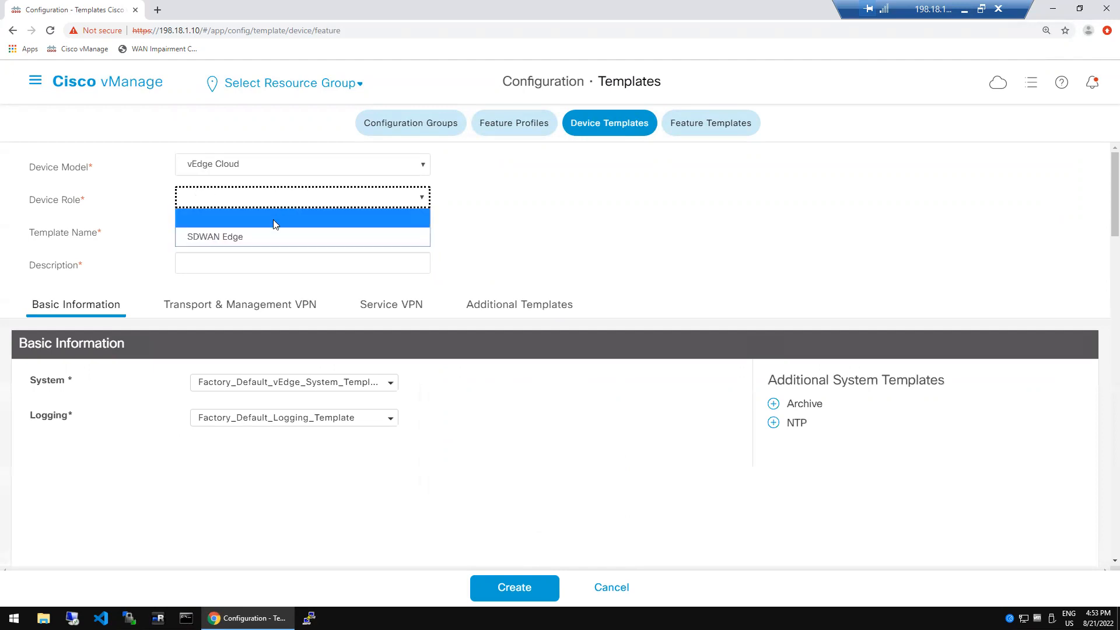
pyautogui.click(255, 237)
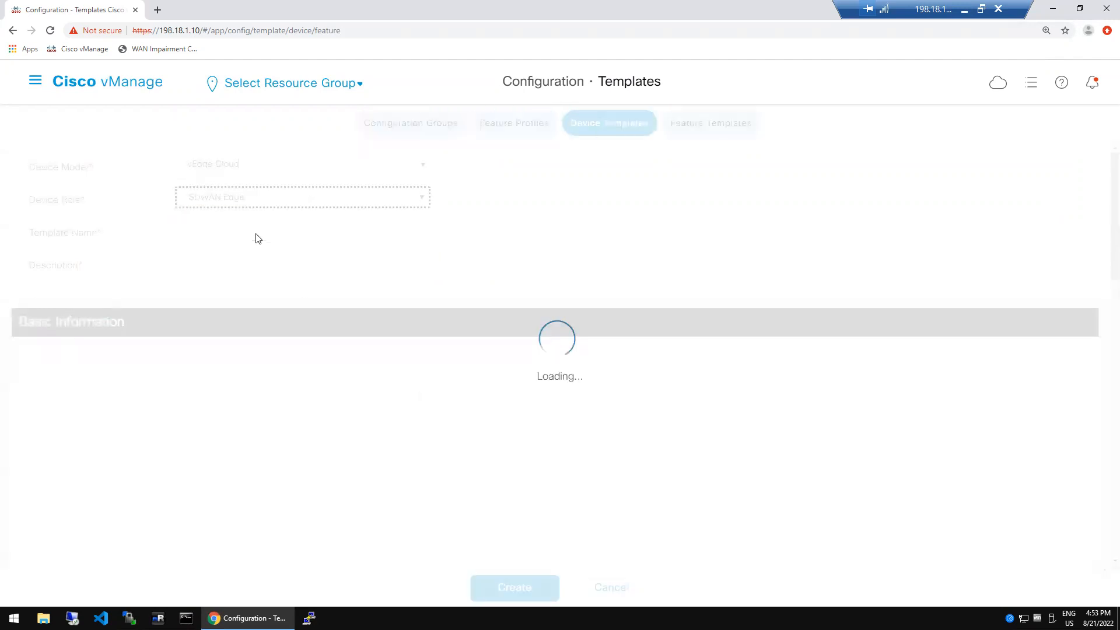
# Name the template 'Rat DC generic temp' and copy that text into Description.
pyautogui.click(257, 233)
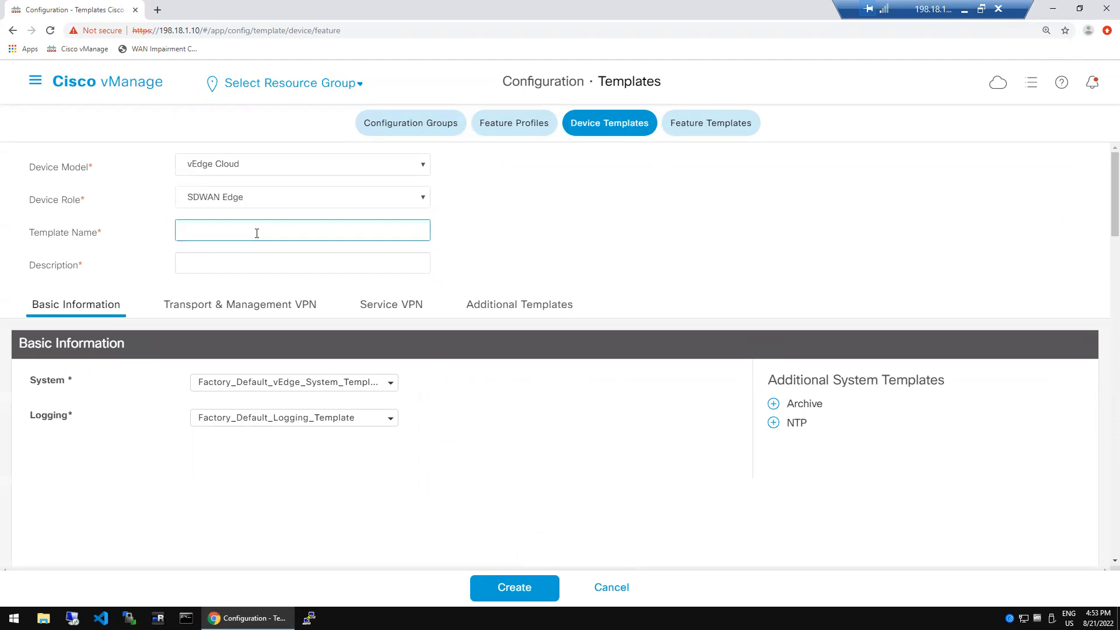
pyautogui.write('DC gene')
pyautogui.write('tempRM')
pyautogui.press('BackSpace')
pyautogui.press('BackSpace')
pyautogui.write('at')
pyautogui.hotkey('ctrl', 'a')
pyautogui.hotkey('ctrl', 'c')
pyautogui.click(232, 261)
pyautogui.hotkey('ctrl', 'v')
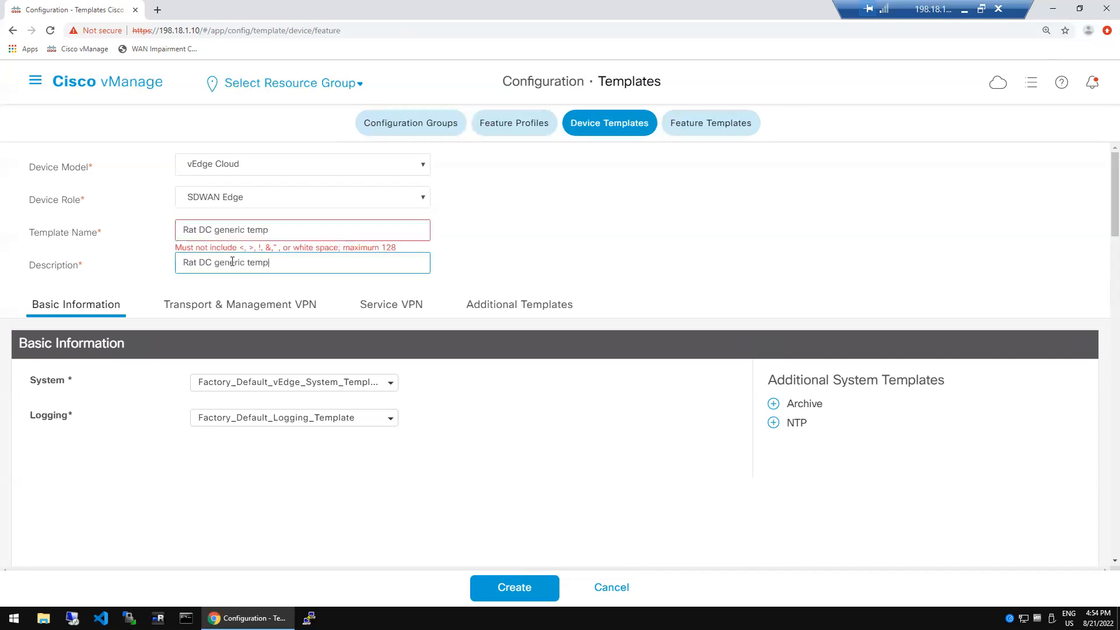
# Replace the spaces in the template name with underscores, making Rat_DC_generic_temp.
pyautogui.click(201, 231)
pyautogui.press('BackSpace')
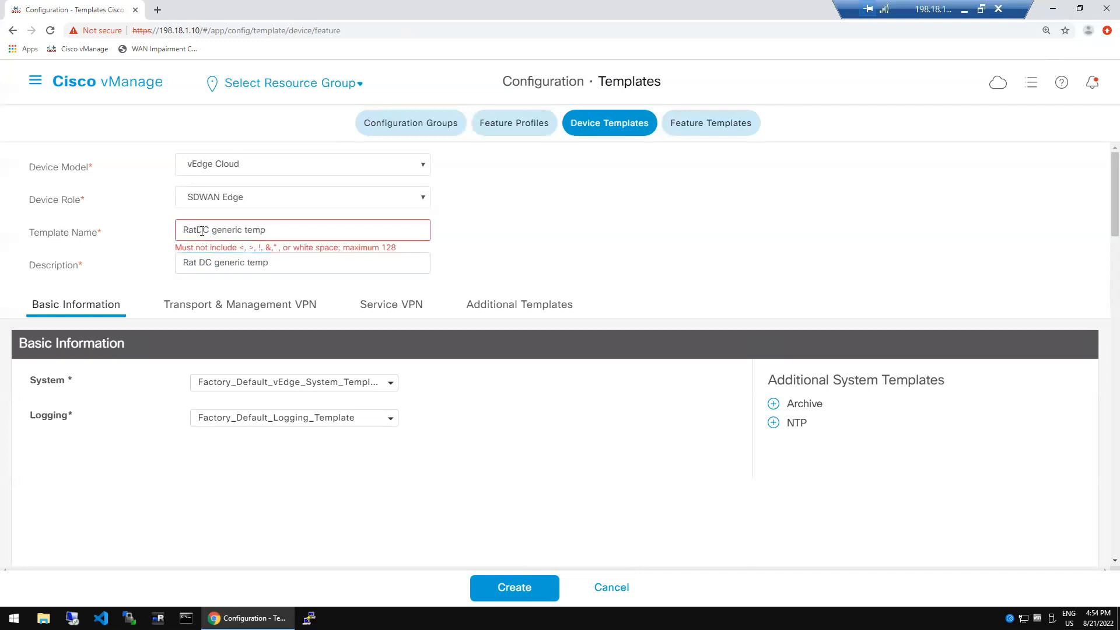
pyautogui.write('_')
pyautogui.click(218, 231)
pyautogui.press('BackSpace')
pyautogui.write('_DC_')
pyautogui.click(254, 230)
pyautogui.press('BackSpace')
pyautogui.write('_DC_')
pyautogui.click(320, 270)
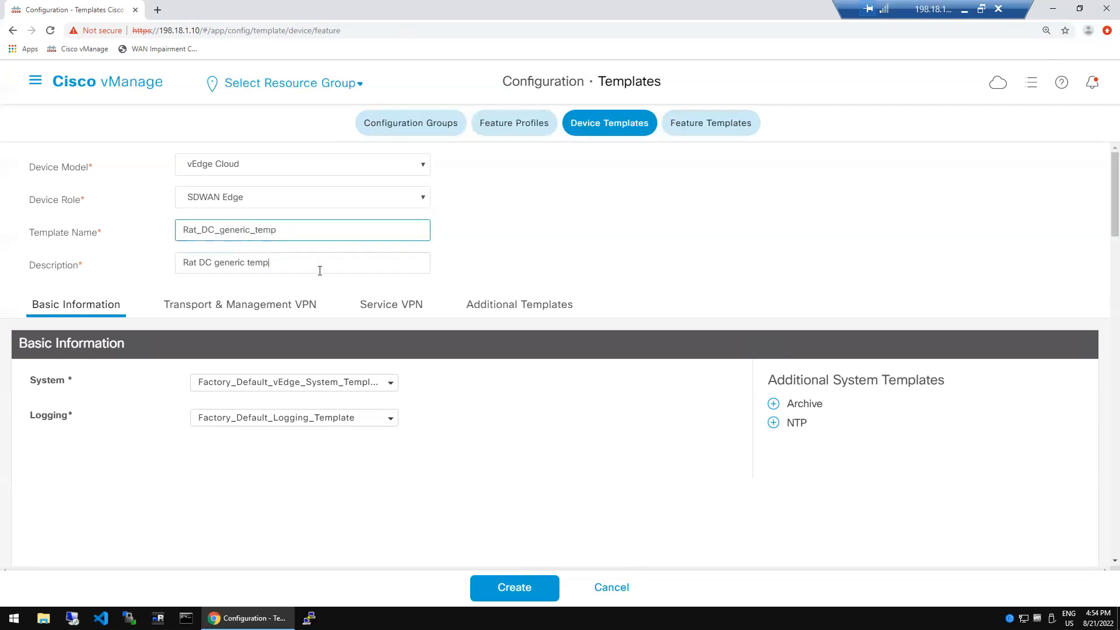
pyautogui.click(619, 415)
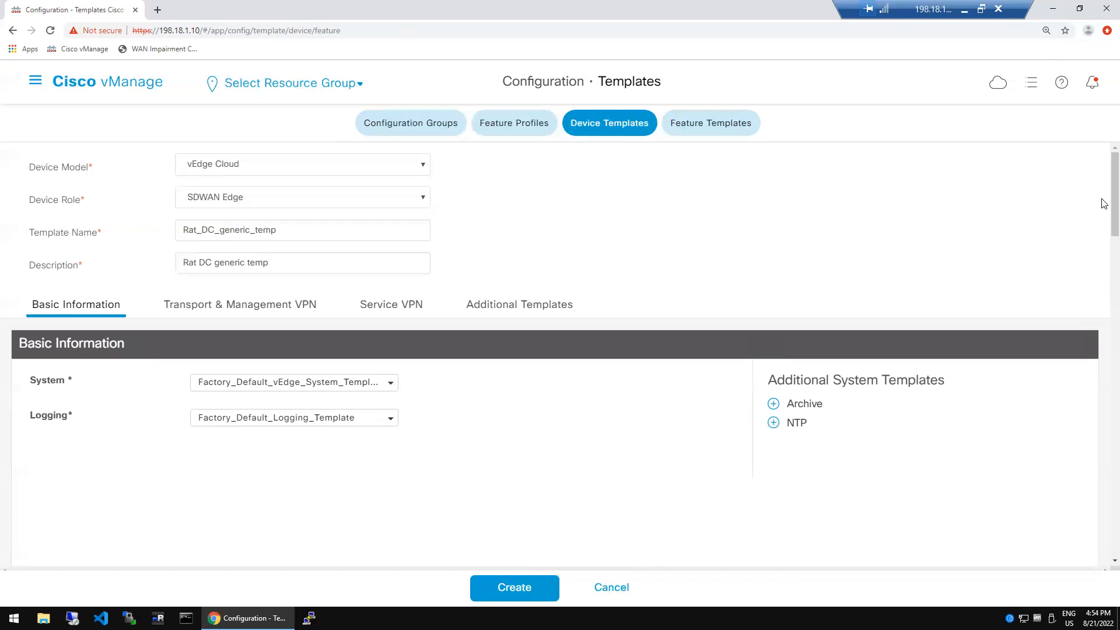
# Choose rat_system_dc as the System template and rat_log_dc as the Logging template.
pyautogui.moveTo(1111, 230); pyautogui.dragTo(1112, 242)
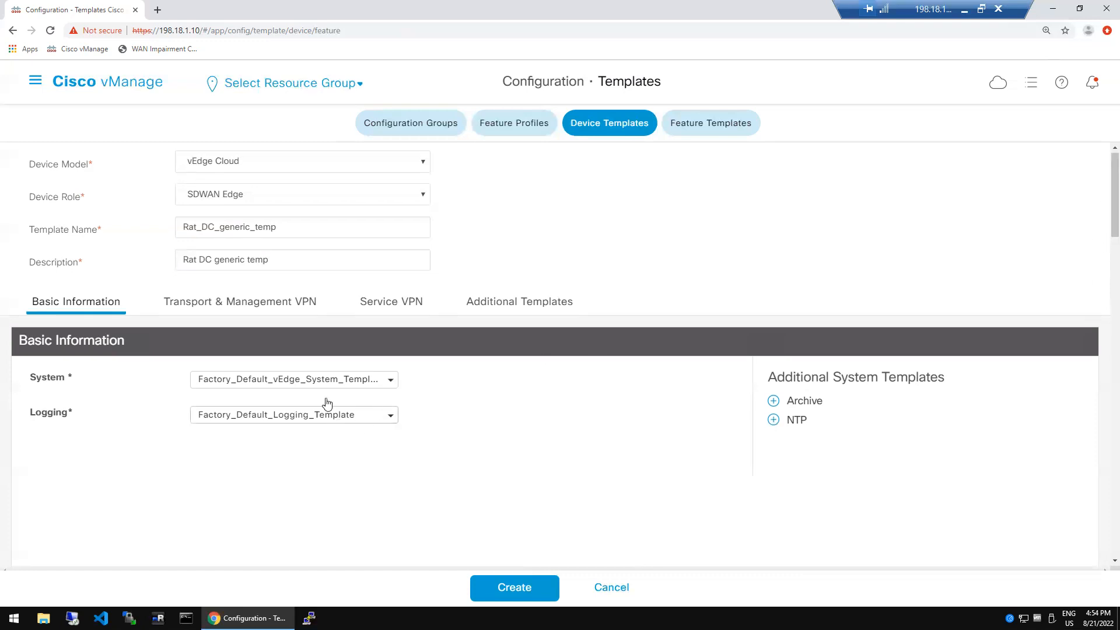
pyautogui.click(391, 381)
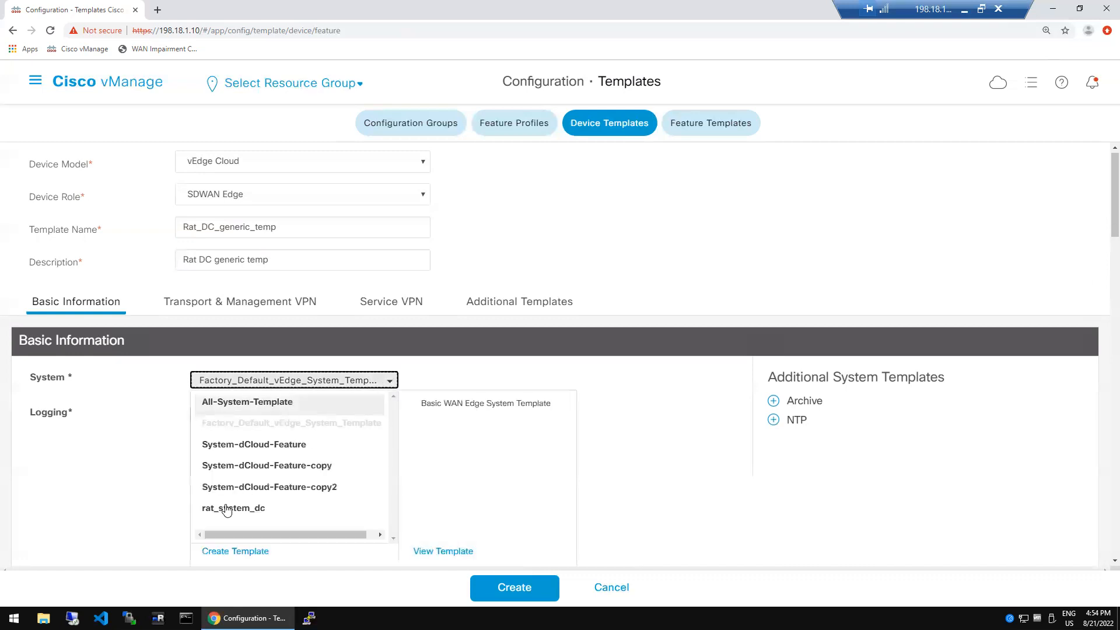
pyautogui.click(227, 511)
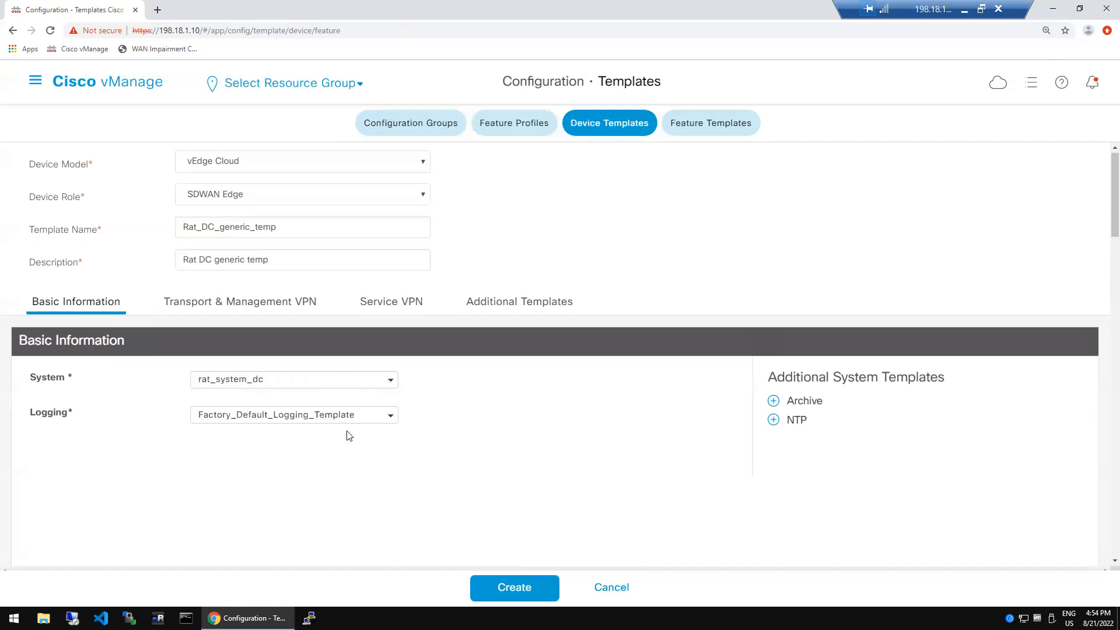
pyautogui.click(388, 416)
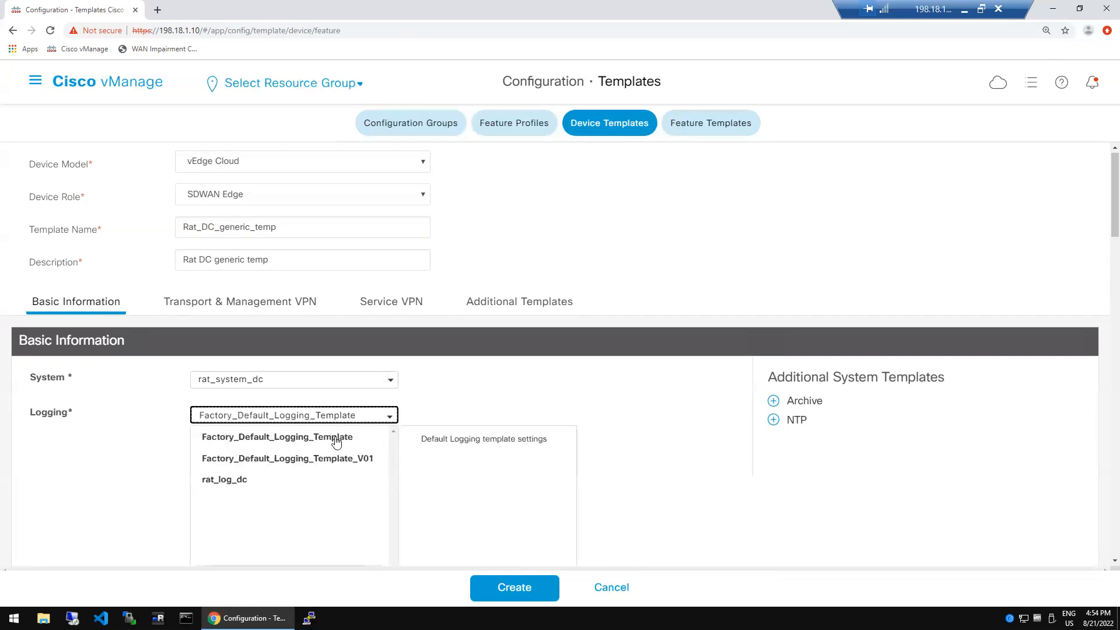
pyautogui.click(240, 484)
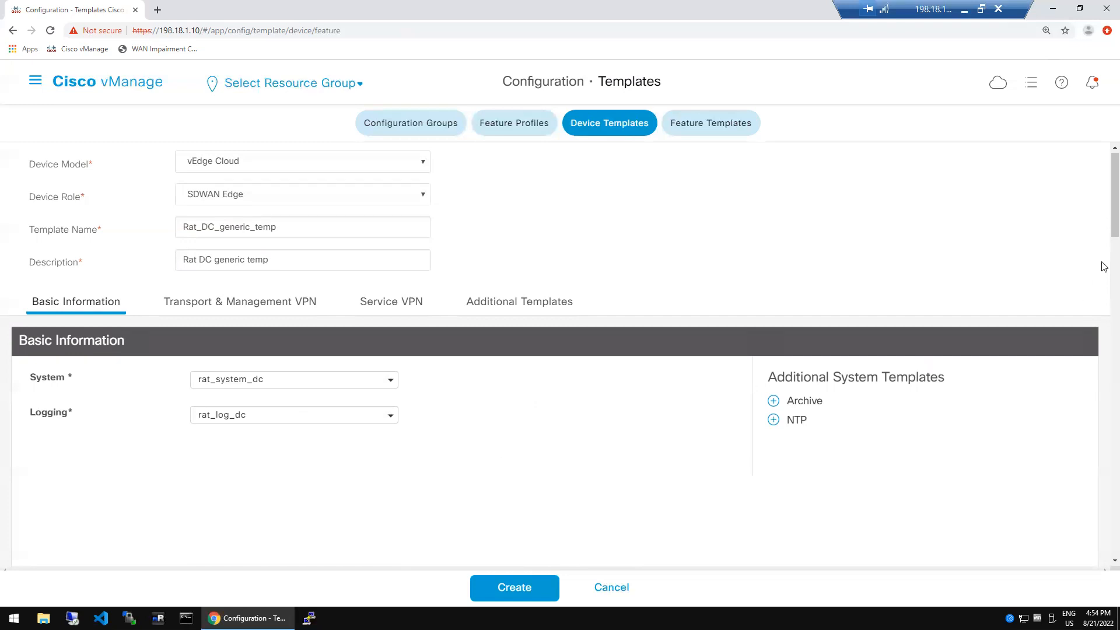
# Choose rat_aaa_dc, rat_omp_dc, rat_bfd_dc and DC-VPN-0 for AAA, OMP, BFD and VPN 0.
pyautogui.scroll(-6, 1105, 254)
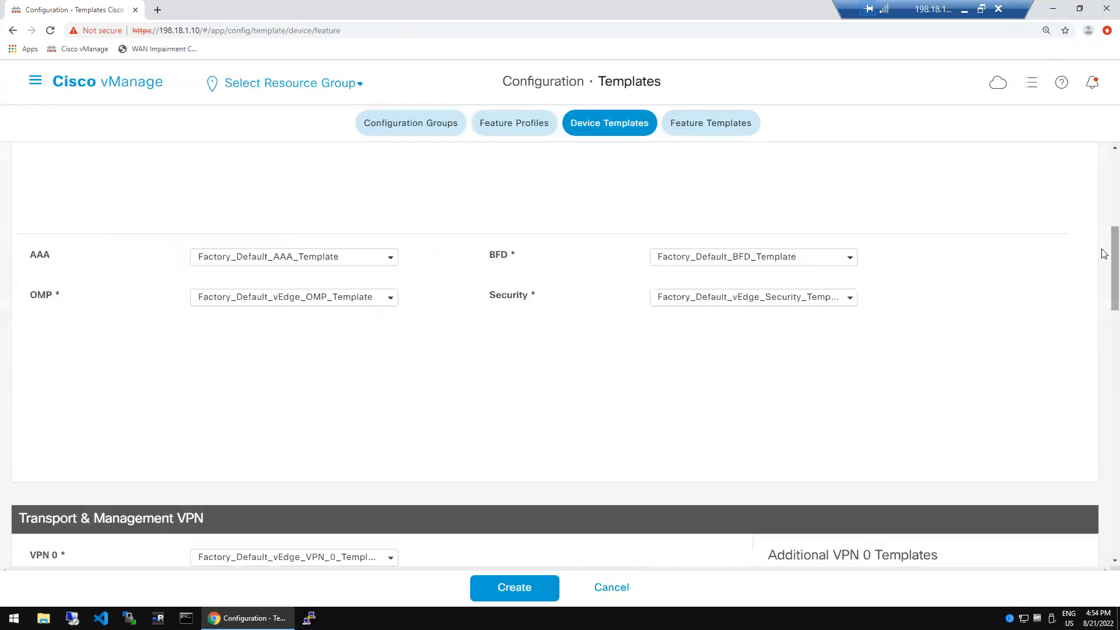
pyautogui.click(390, 264)
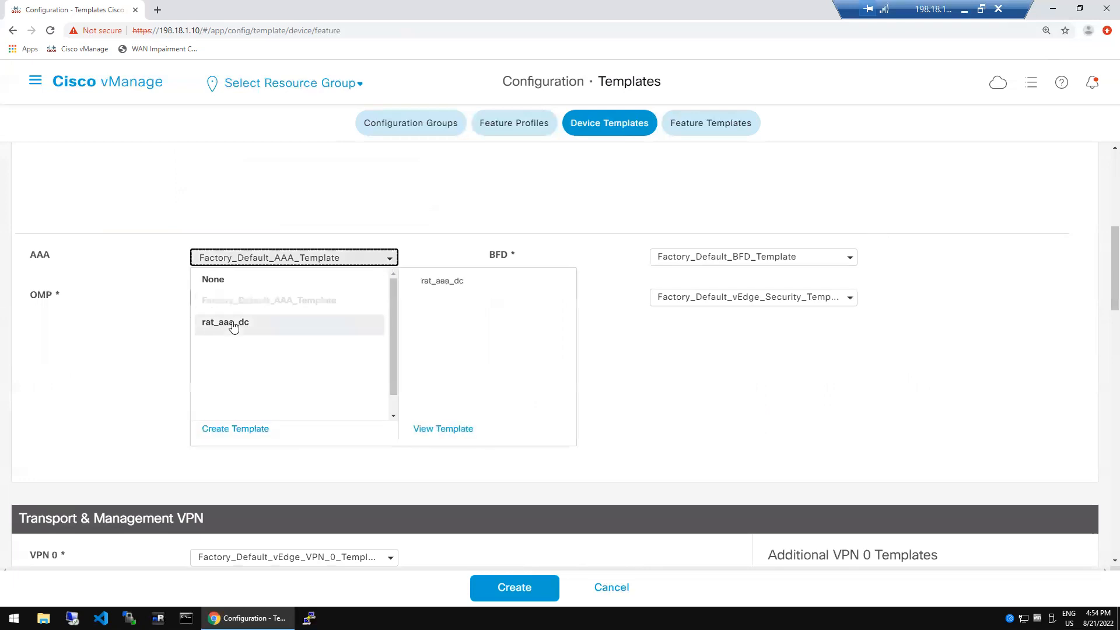
pyautogui.click(232, 323)
pyautogui.click(388, 300)
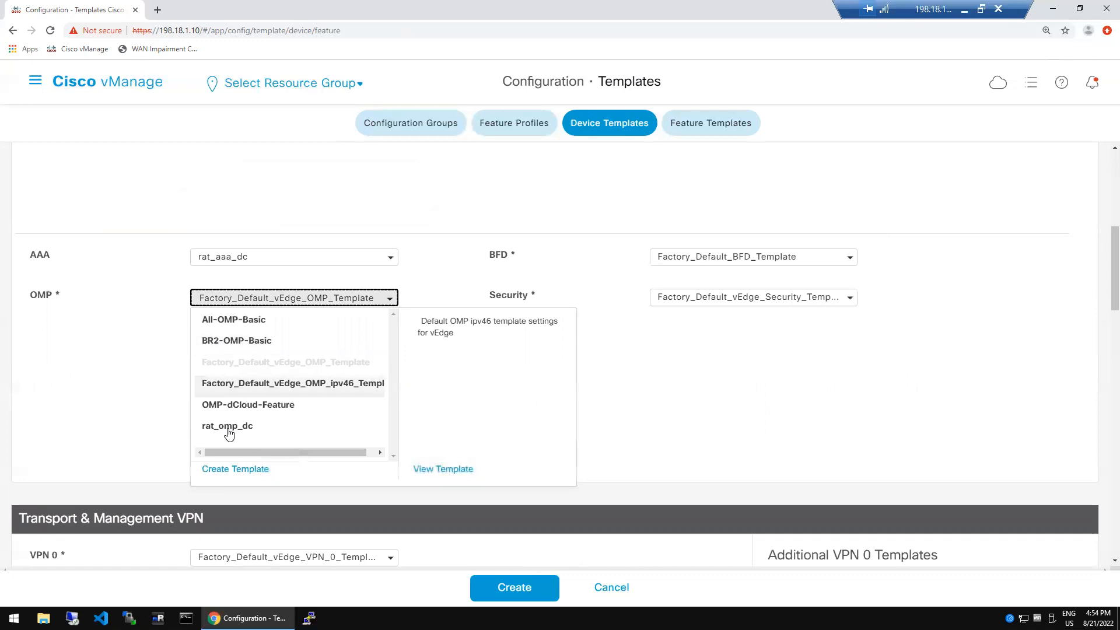
pyautogui.click(230, 432)
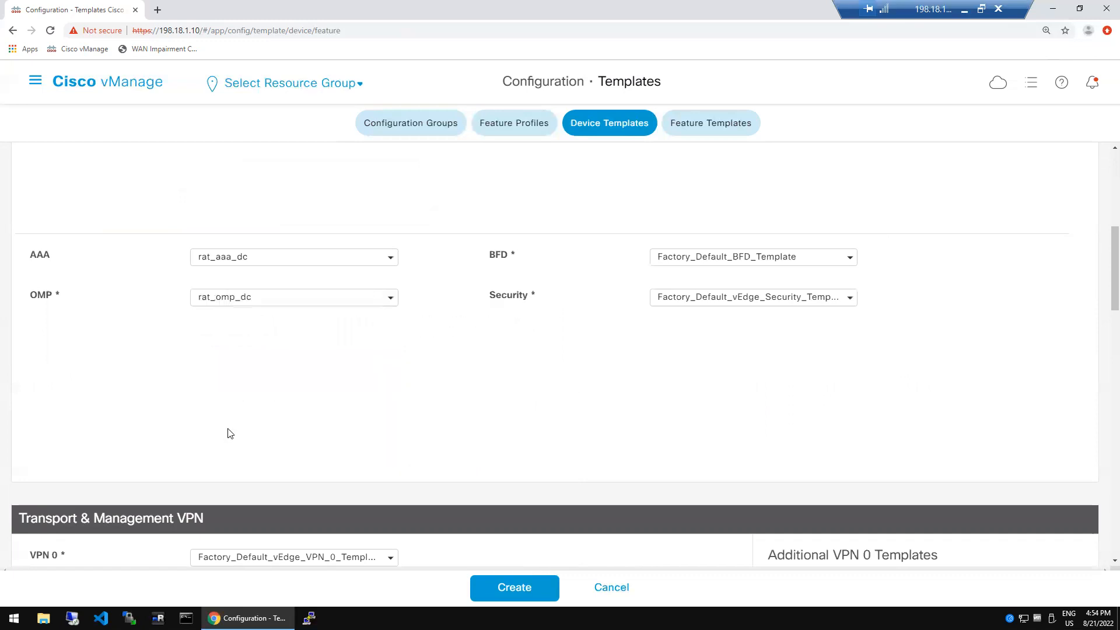
pyautogui.click(851, 261)
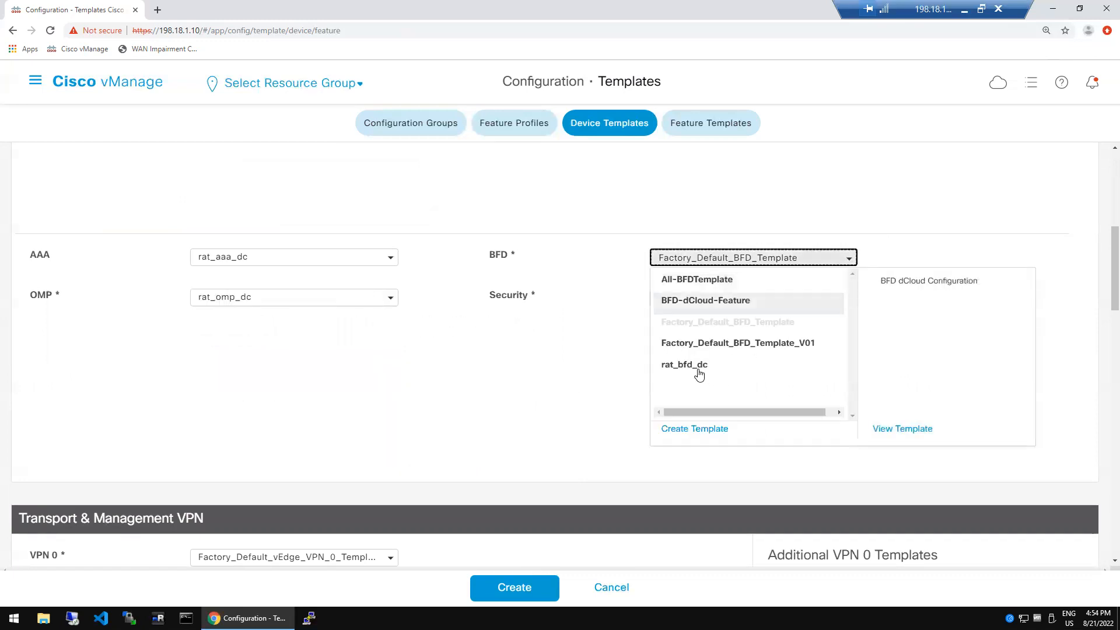
pyautogui.click(699, 370)
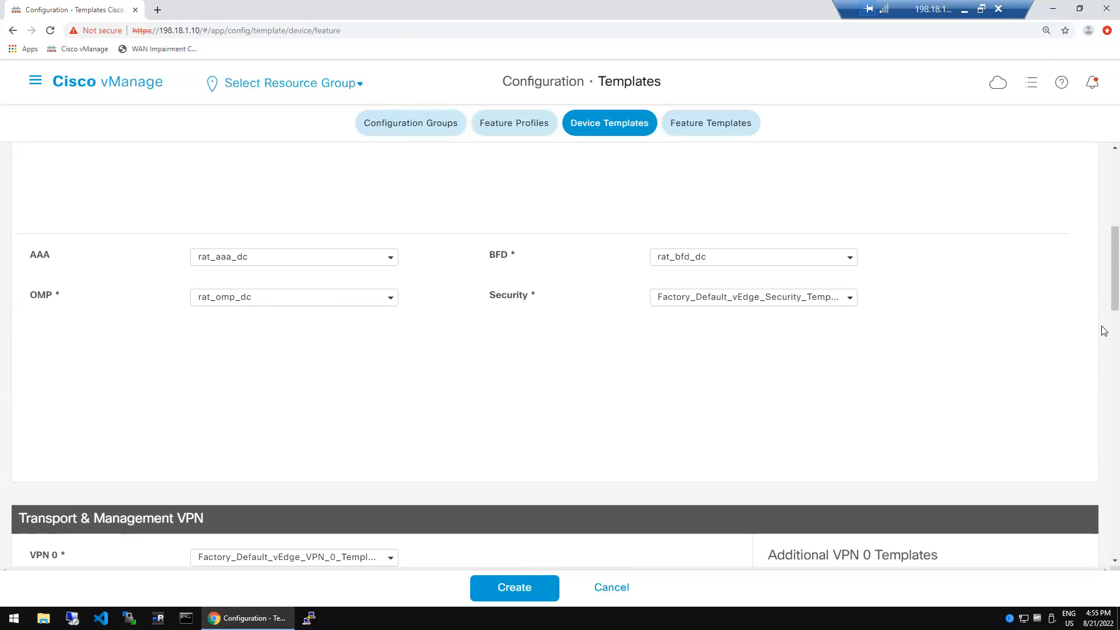
pyautogui.scroll(-6, 1104, 331)
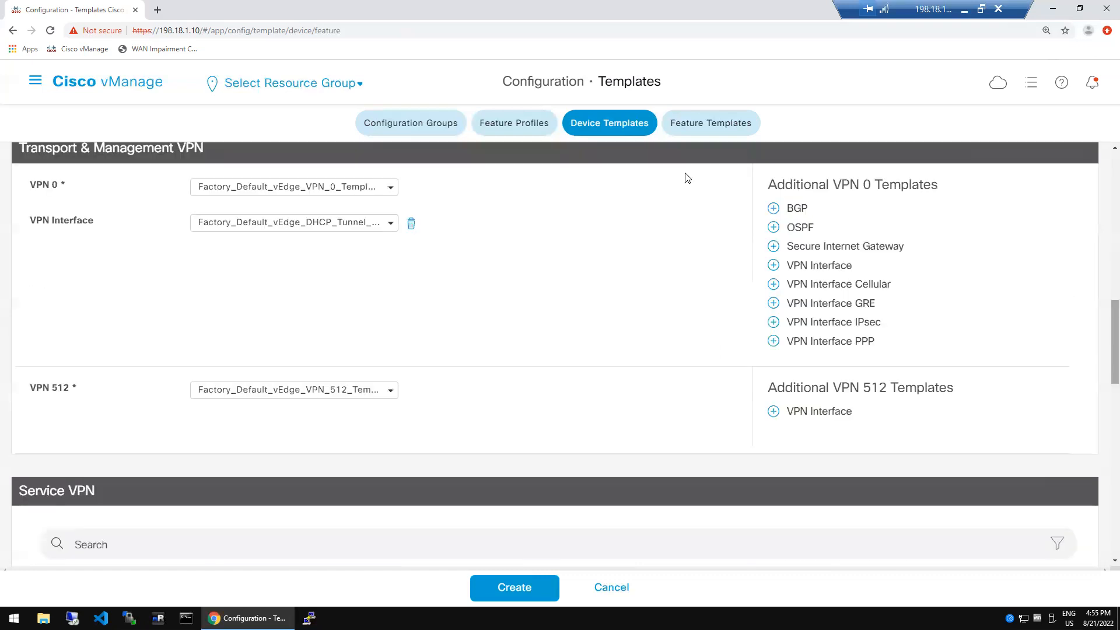
pyautogui.click(391, 191)
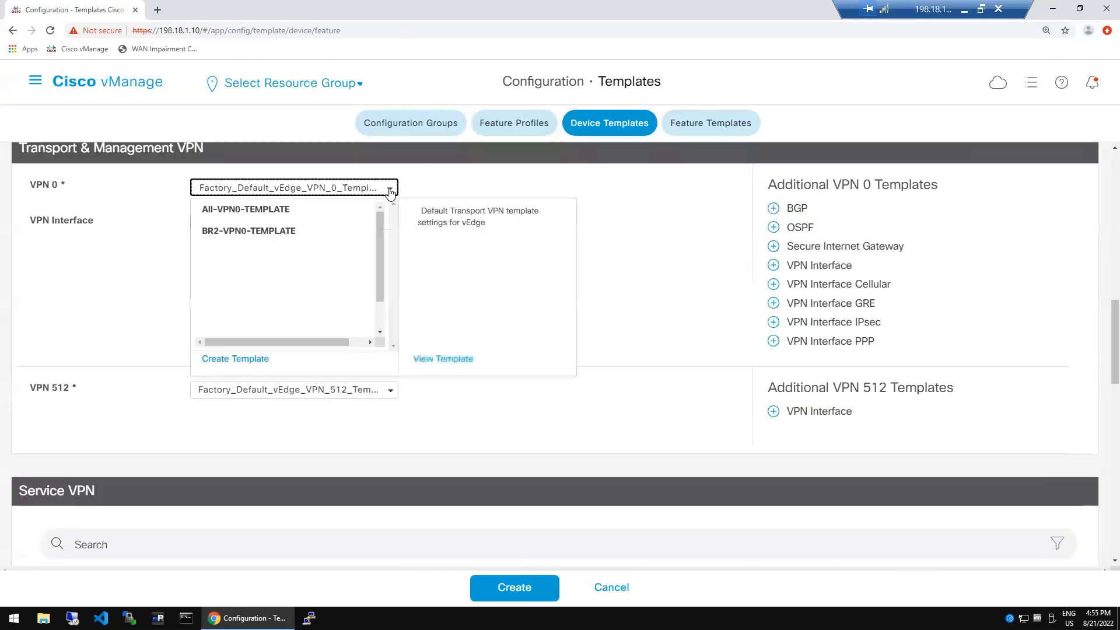
pyautogui.click(228, 256)
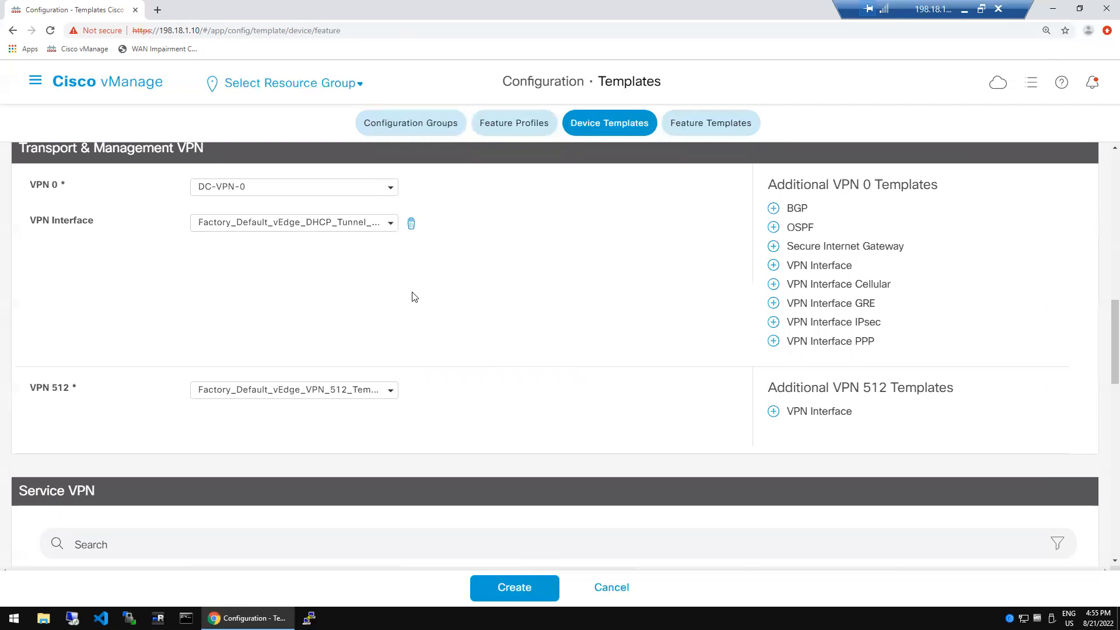
# Launch PuTTY, connect to the saved vManage session and log in as admin.
pyautogui.moveTo(245, 619)
pyautogui.click(309, 618)
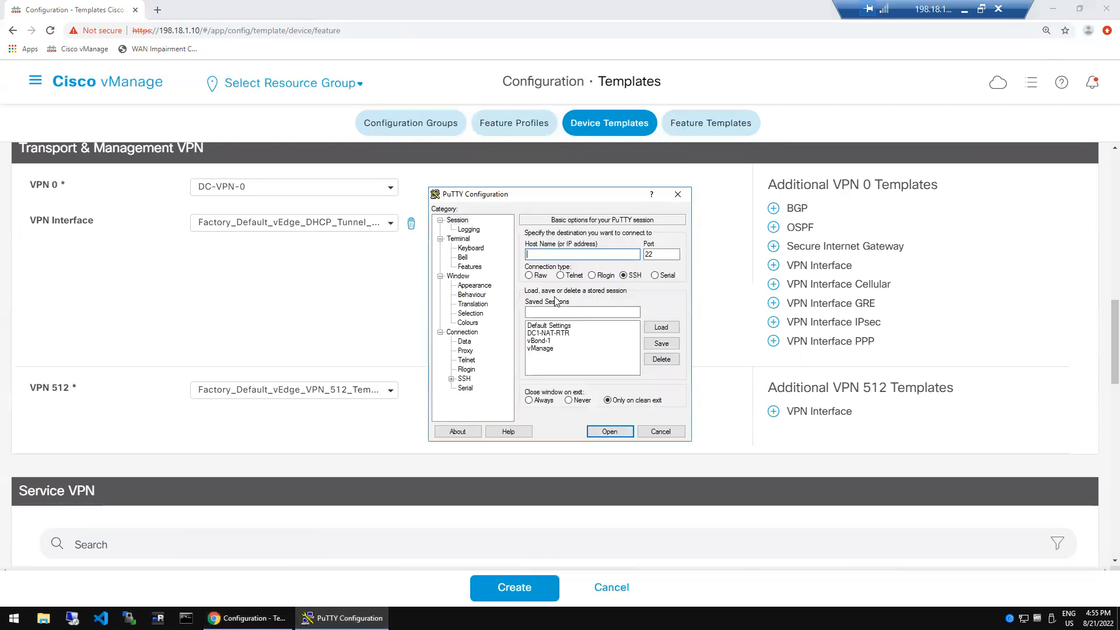
pyautogui.doubleClick(540, 349)
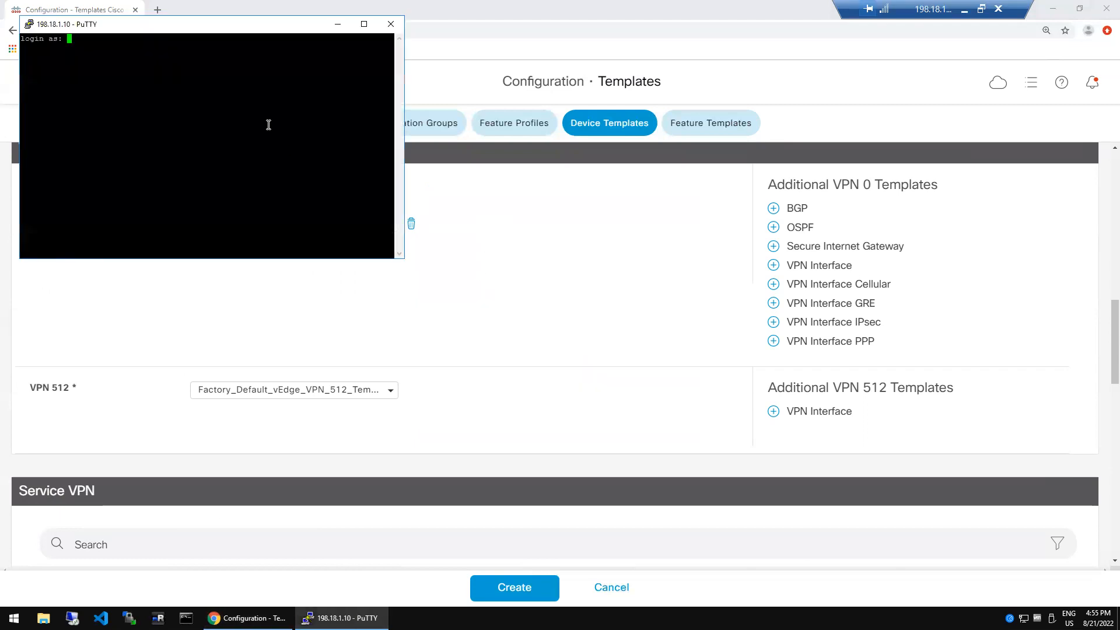
pyautogui.write('admin')
pyautogui.press('Return')
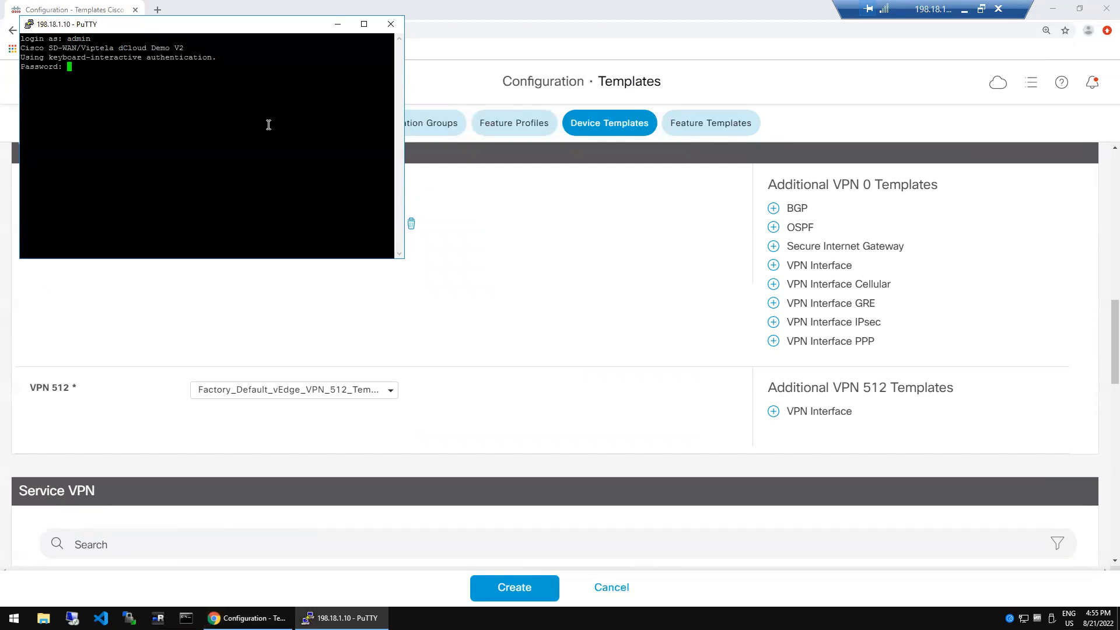
pyautogui.press('Return')
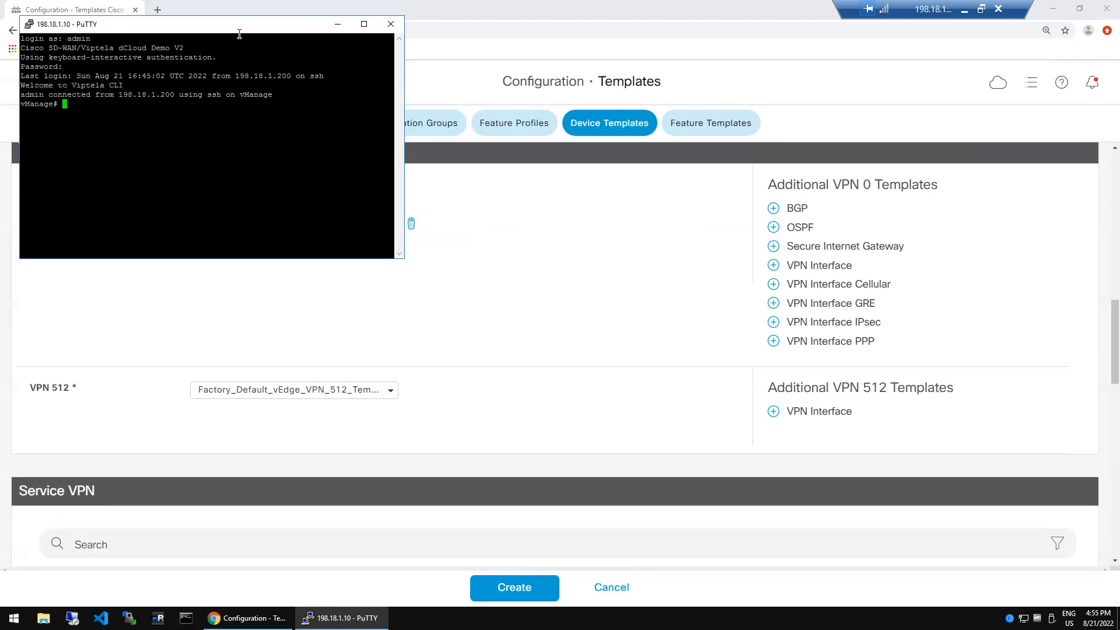
# Change the session to an 18-point font, adjust the default text colour, and apply.
pyautogui.rightClick(238, 32)
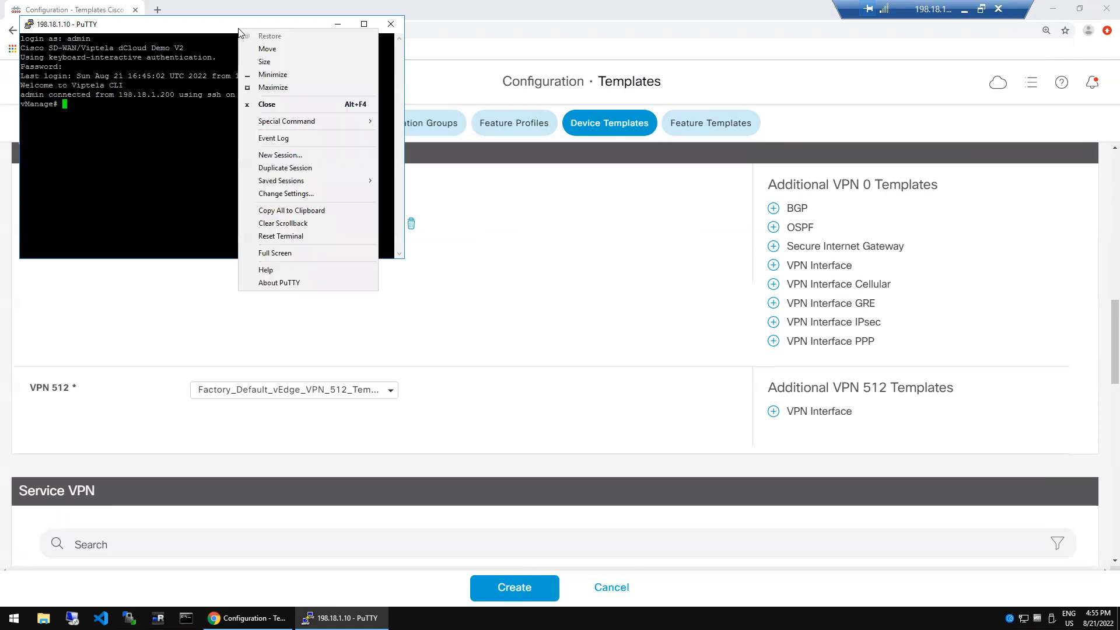
pyautogui.click(287, 194)
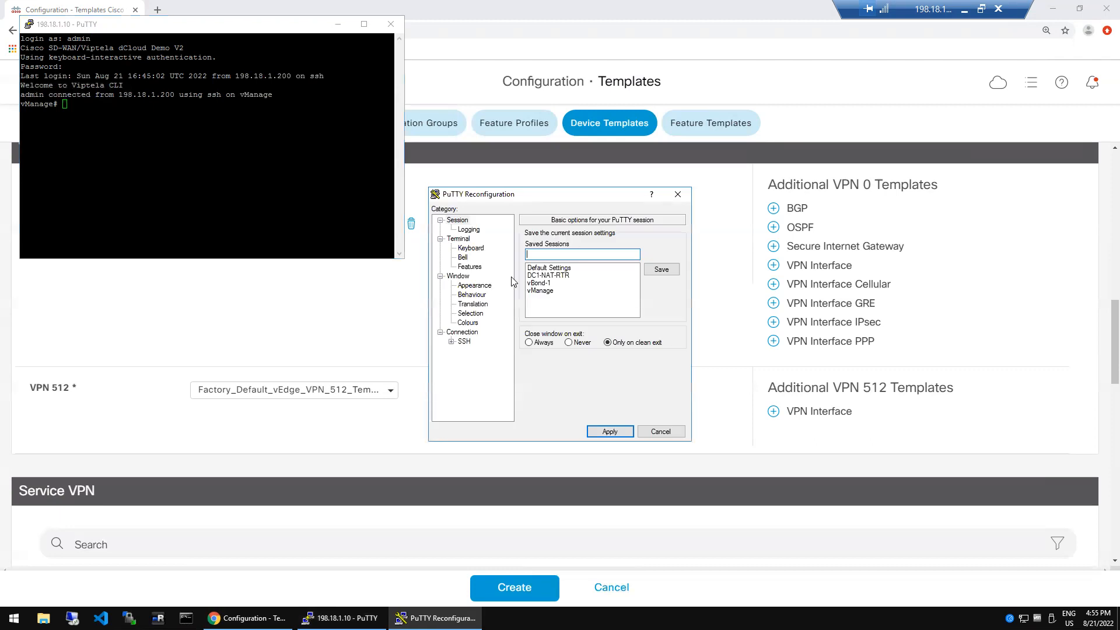
pyautogui.click(484, 287)
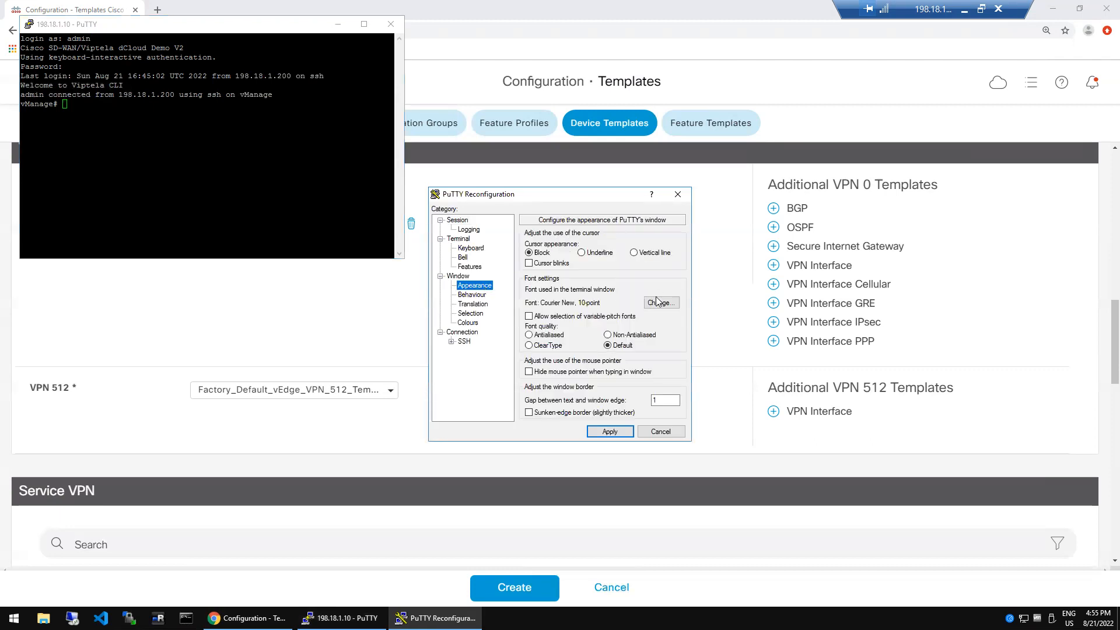
pyautogui.click(655, 299)
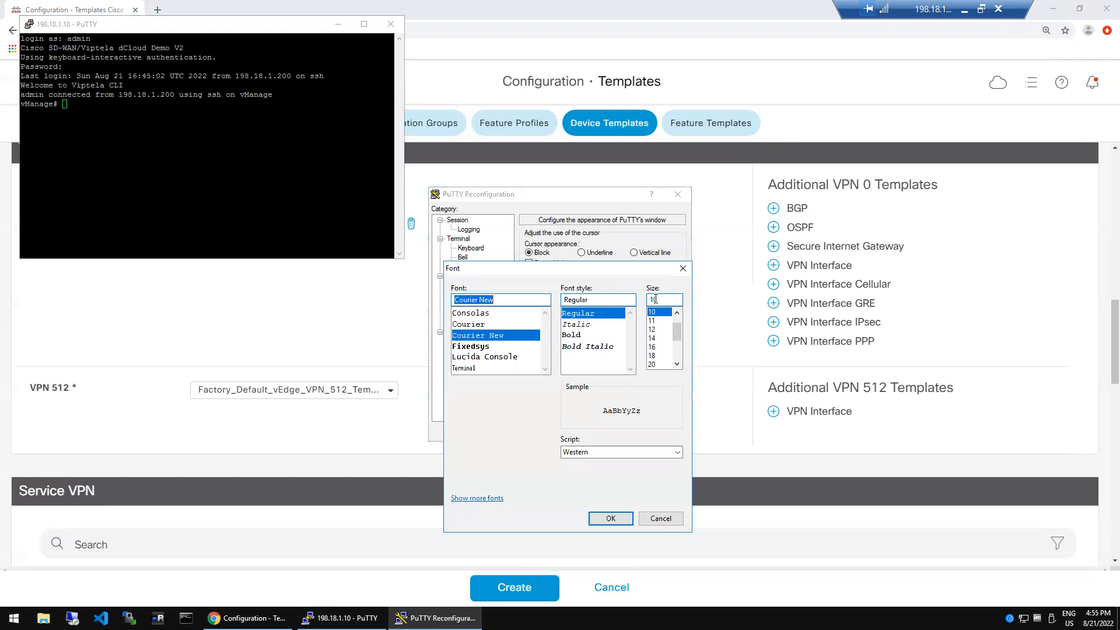
pyautogui.click(655, 355)
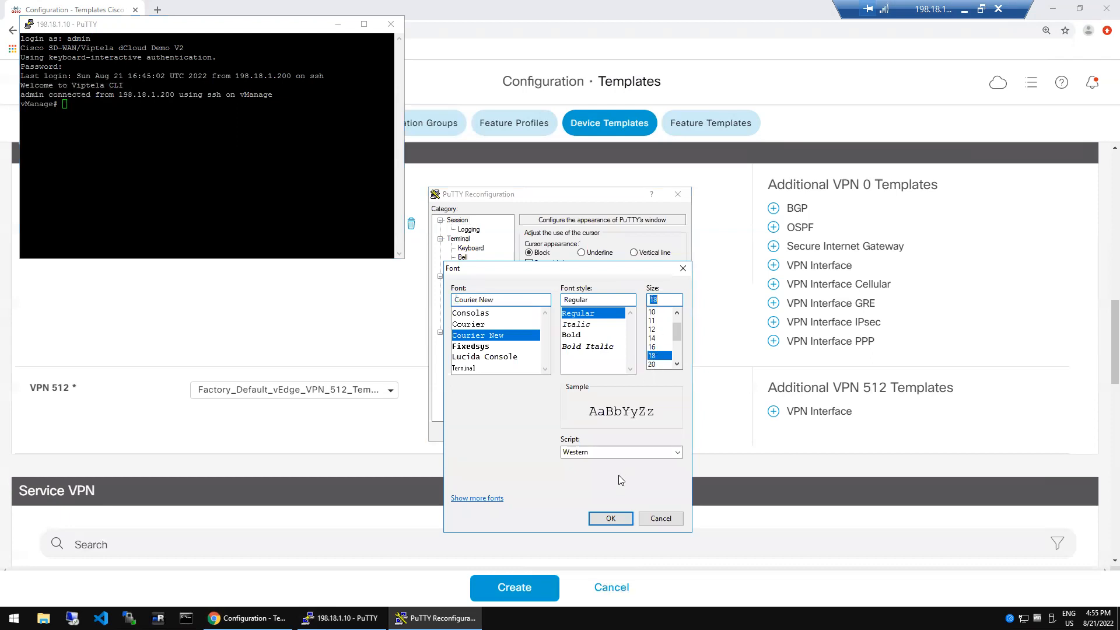
pyautogui.click(609, 518)
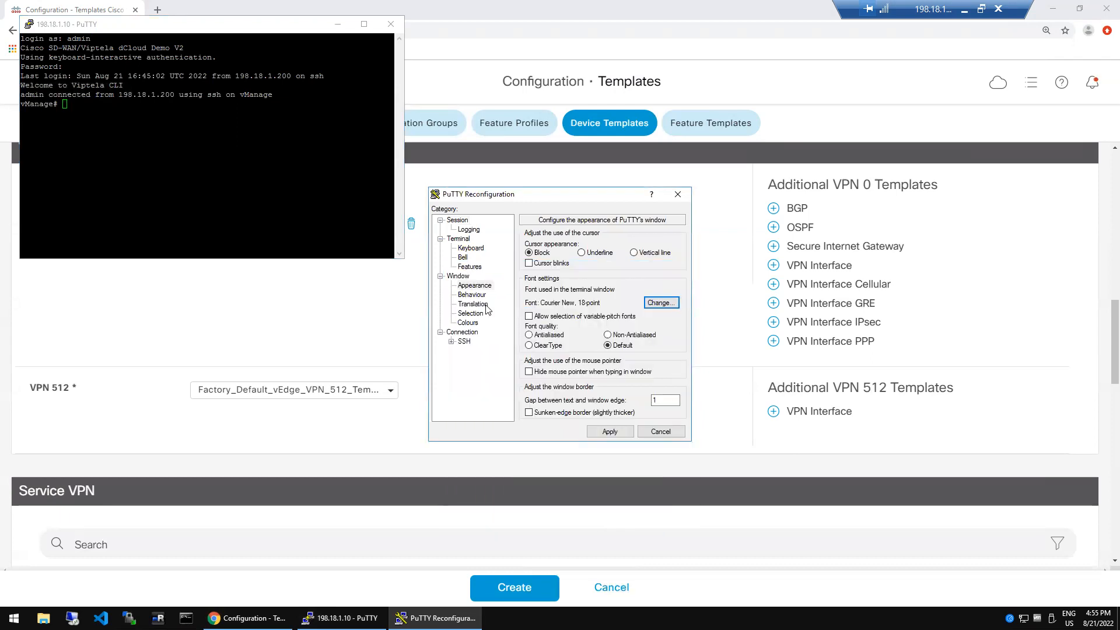
pyautogui.click(476, 324)
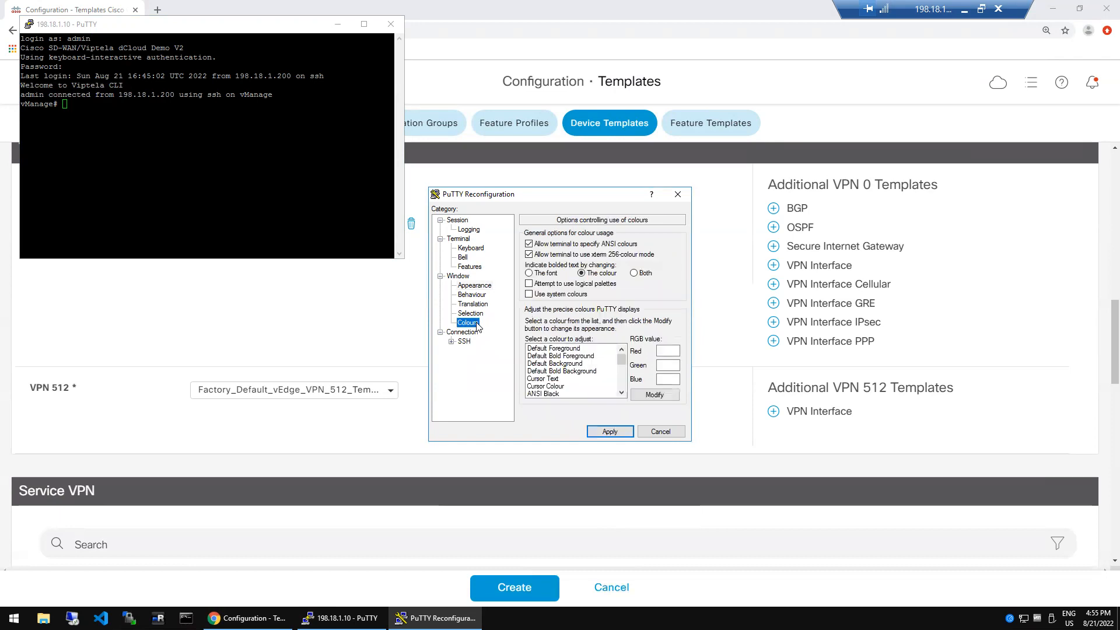
pyautogui.click(569, 349)
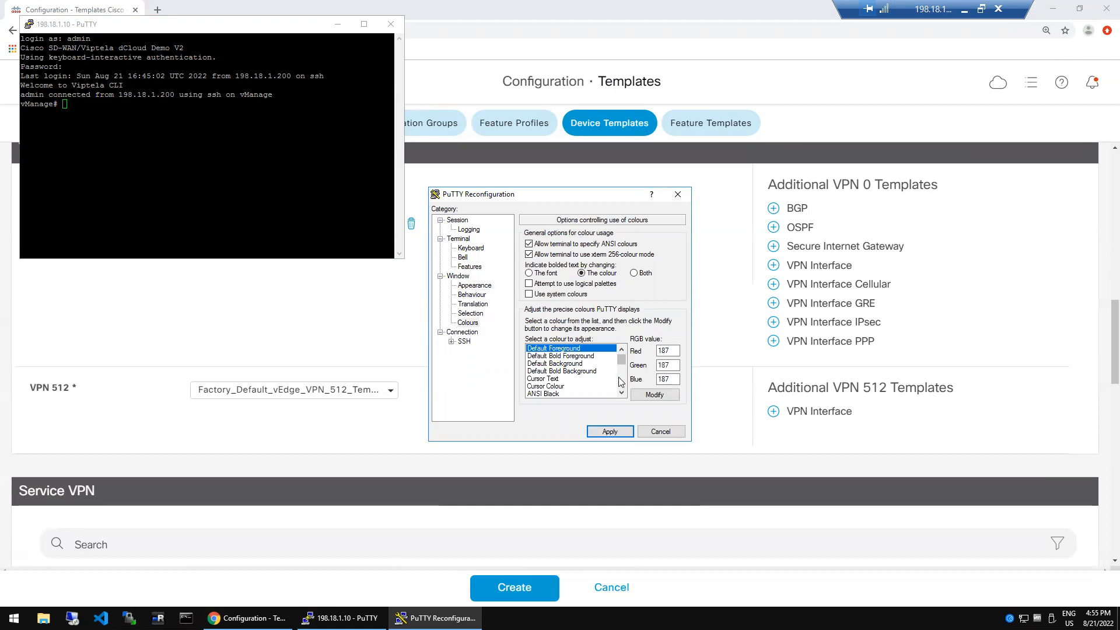
pyautogui.click(610, 431)
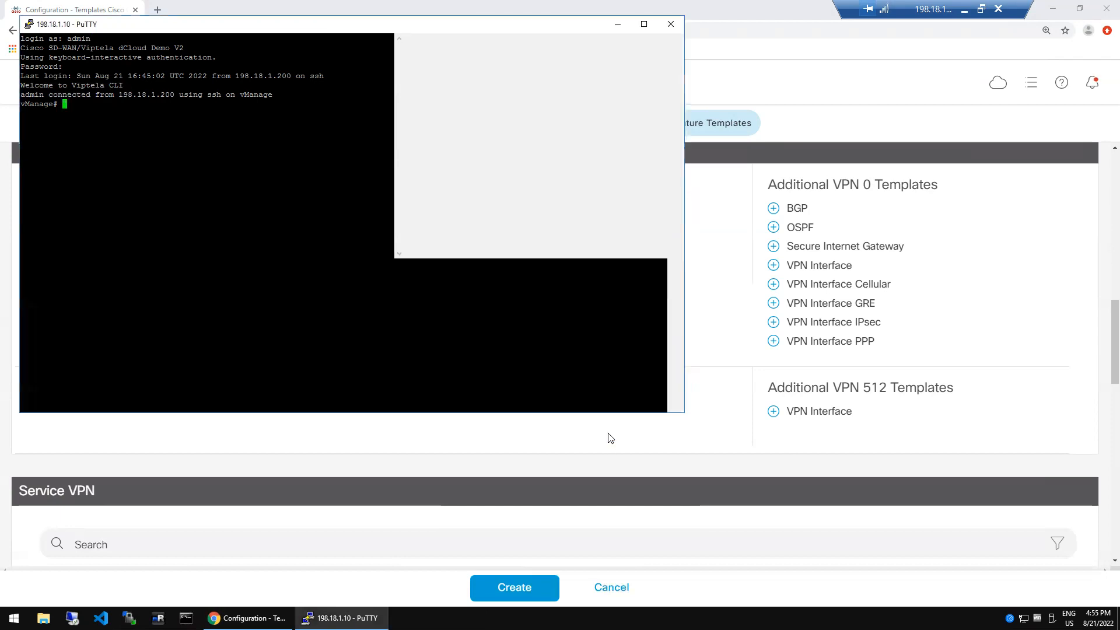
# Resize the terminal window and move it to the right side of the screen.
pyautogui.doubleClick(459, 28)
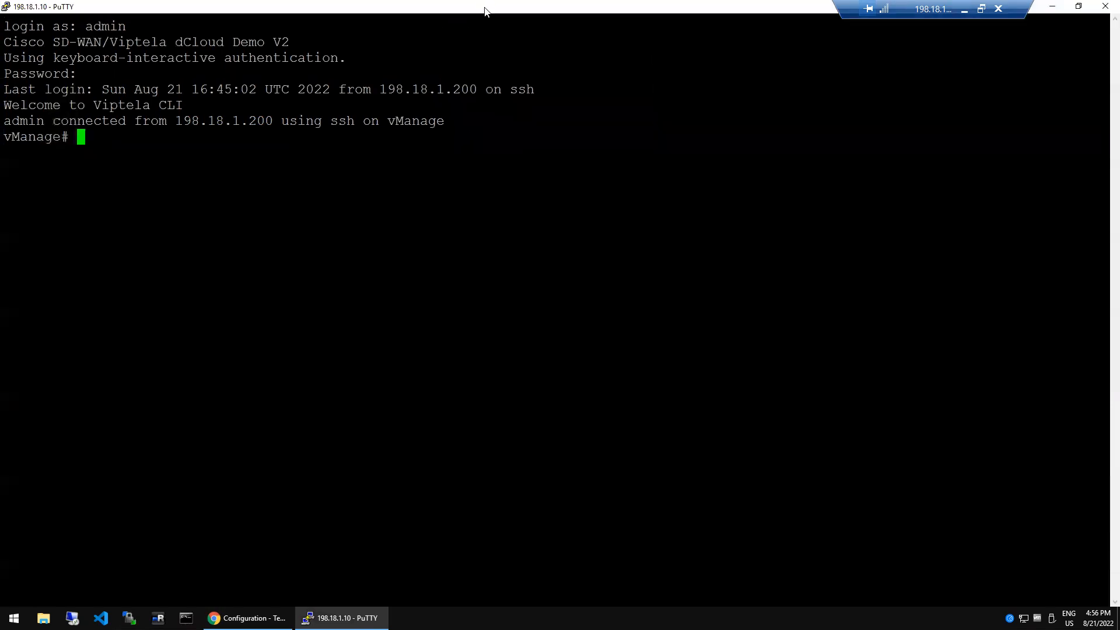
pyautogui.doubleClick(483, 9)
pyautogui.moveTo(560, 16); pyautogui.dragTo(940, 64)
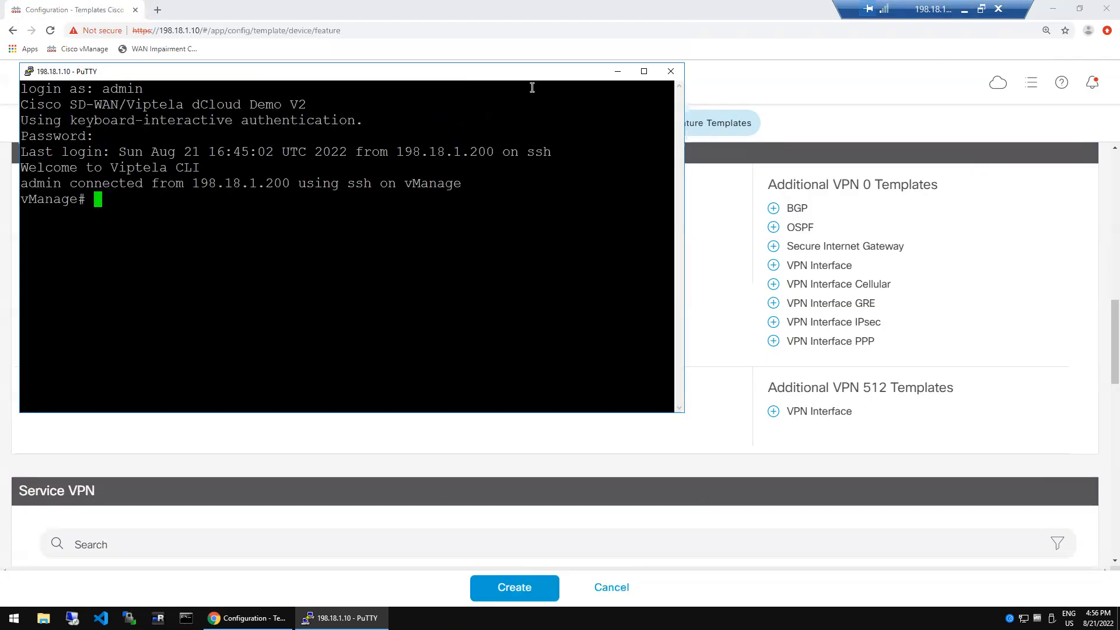
pyautogui.moveTo(518, 77); pyautogui.dragTo(1053, 29)
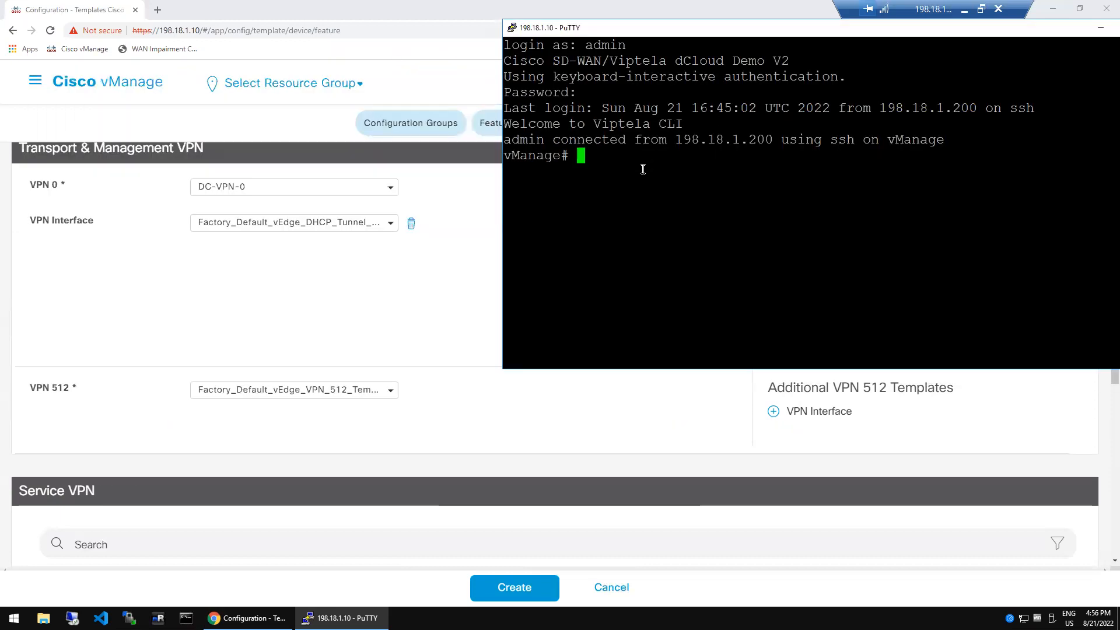
# Enter vshell and SSH as admin to DC1-VEDGE1 at 10.1.0.1.
pyautogui.write('vsh')
pyautogui.write('e')
pyautogui.press('Return')
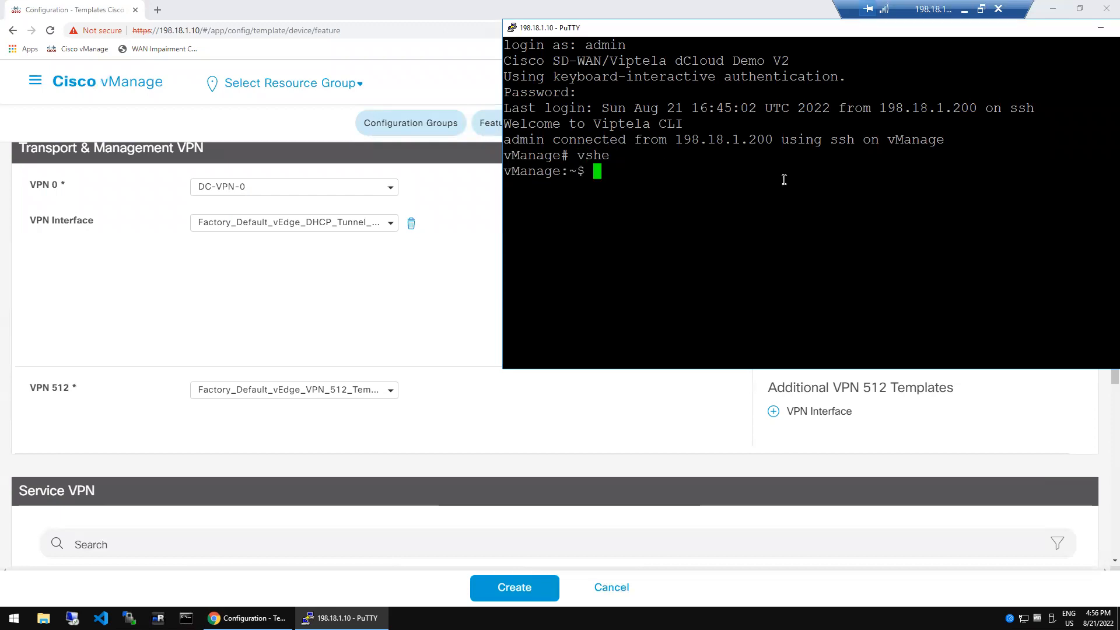
pyautogui.write('v')
pyautogui.press('BackSpace')
pyautogui.write('ssh -l admin 10')
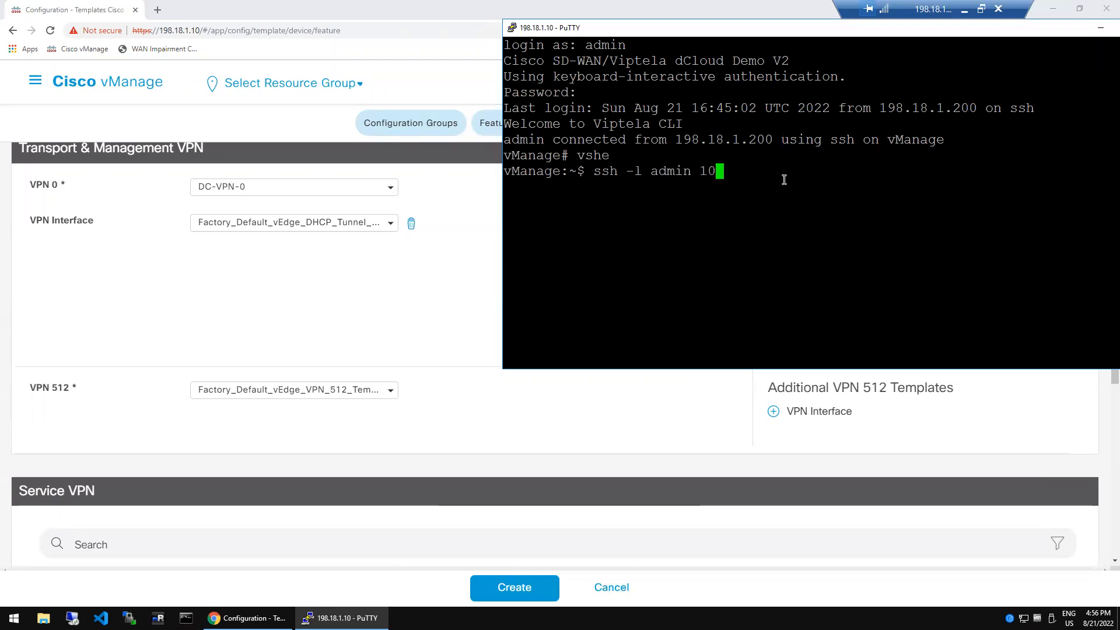
pyautogui.write('.10.1.')
pyautogui.press('BackSpace')
pyautogui.press('BackSpace')
pyautogui.press('BackSpace')
pyautogui.press('BackSpace')
pyautogui.write('.0.1')
pyautogui.press('Return')
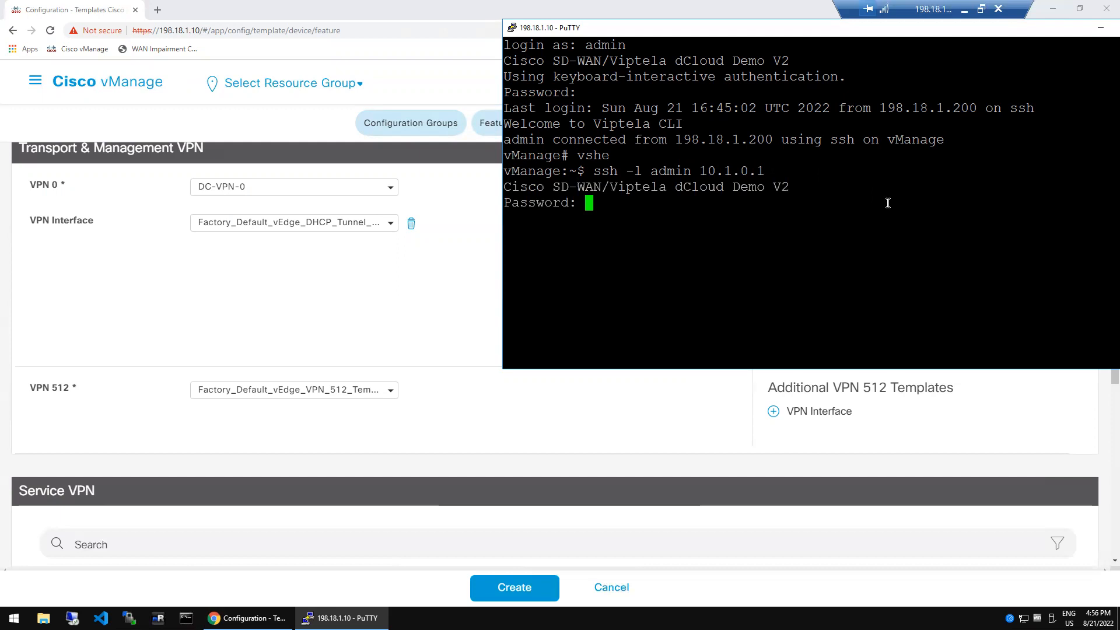
pyautogui.press('Return')
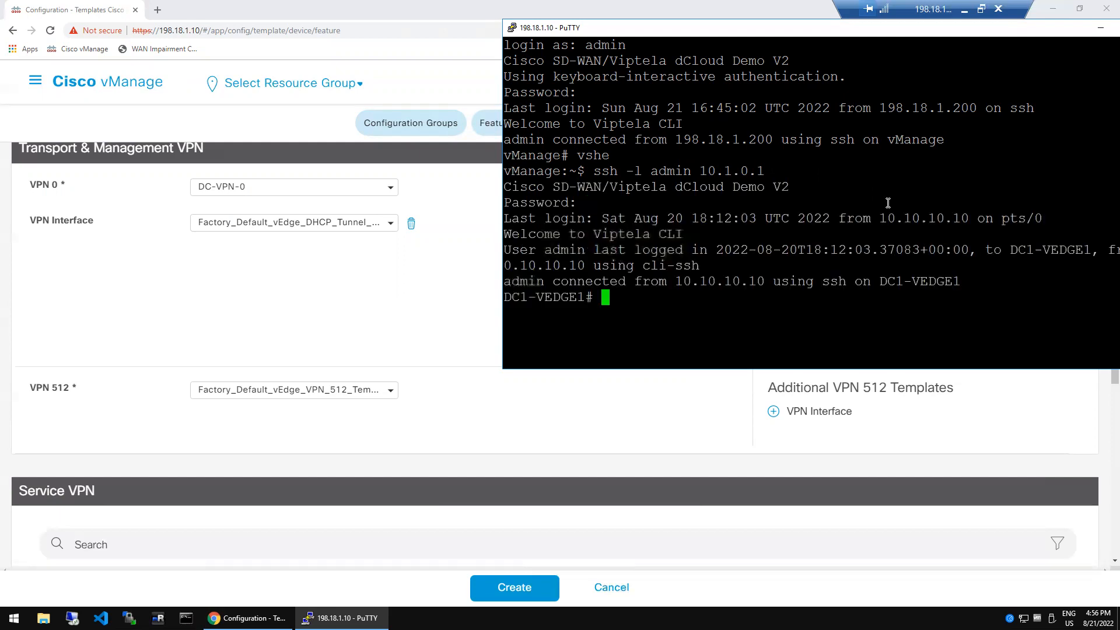
# Run 'show running-config vpn 0 interface ge0/1' on the edge router.
pyautogui.write('show running-config ')
pyautogui.write('vpn 0 ')
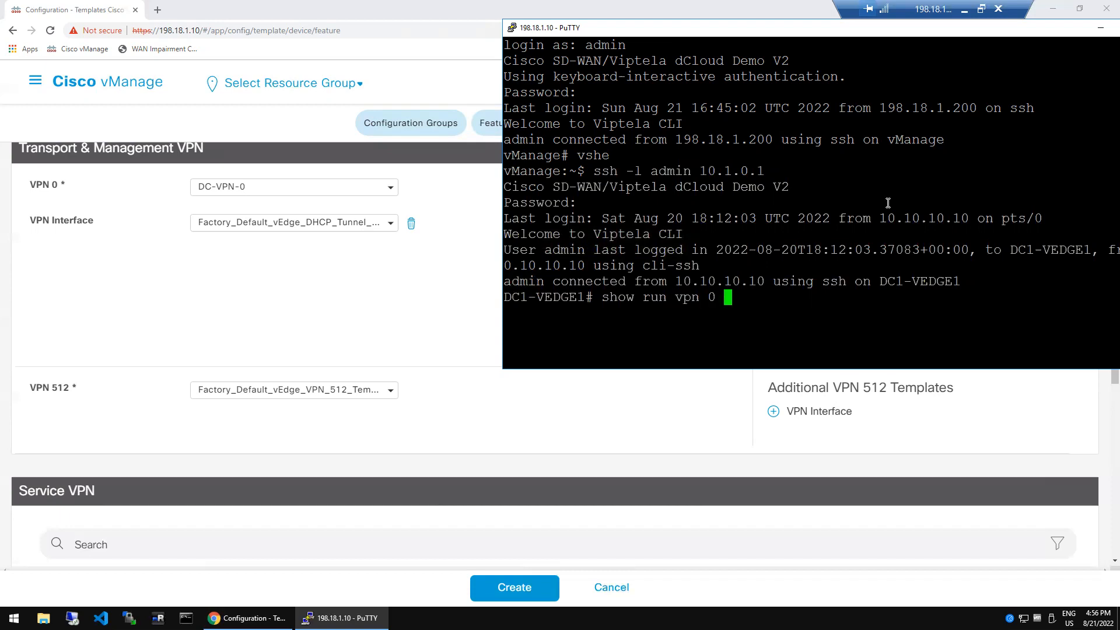
pyautogui.write('int')
pyautogui.press('Tab')
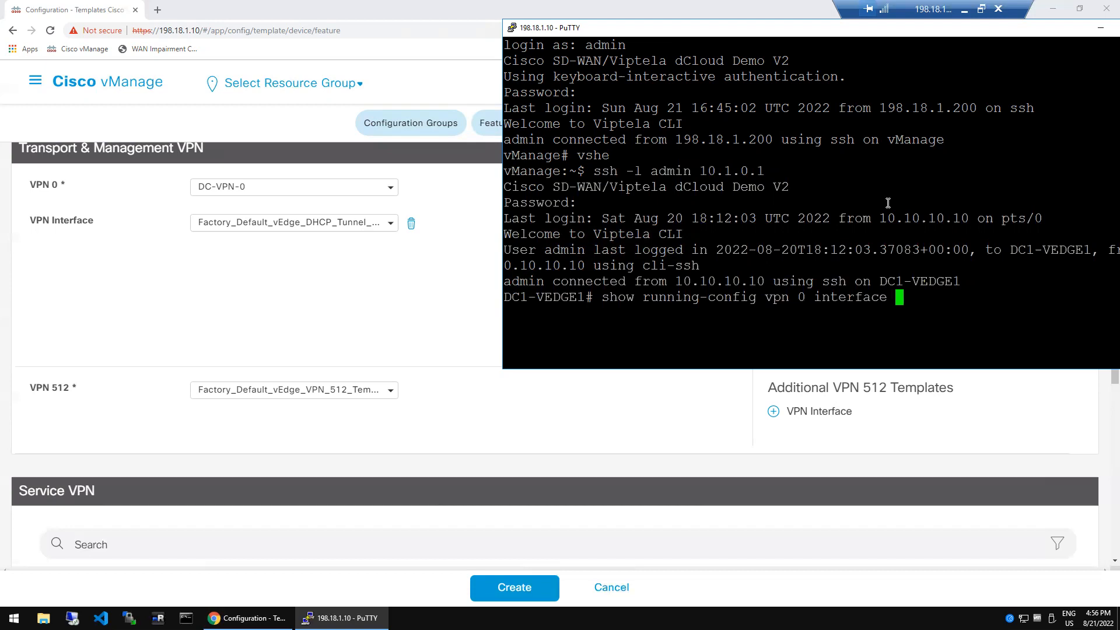
pyautogui.press('?')
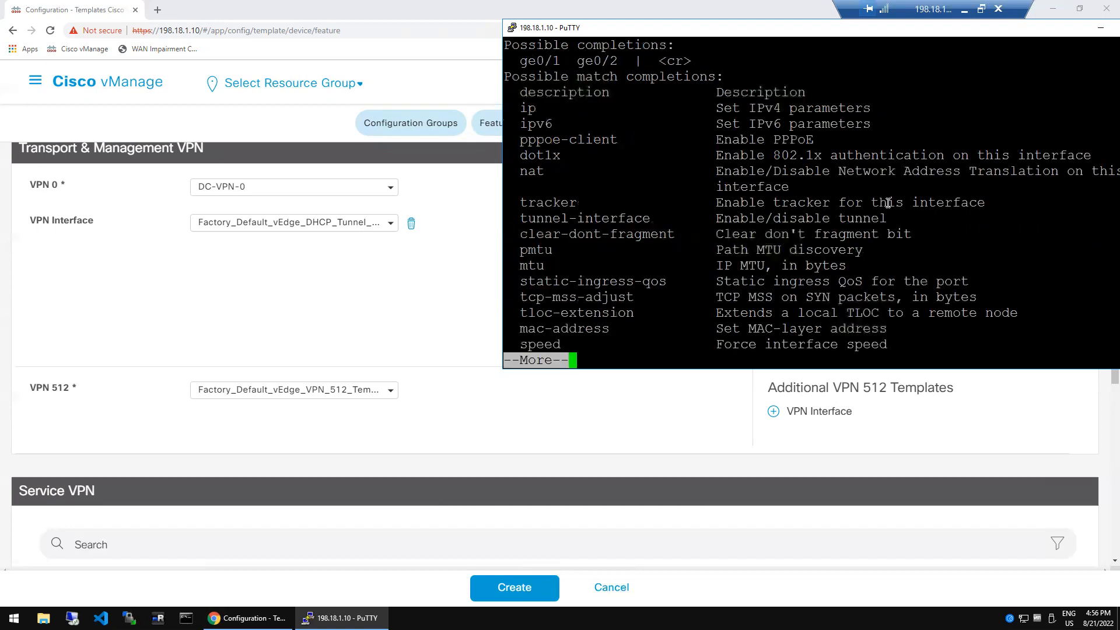
pyautogui.press('space')
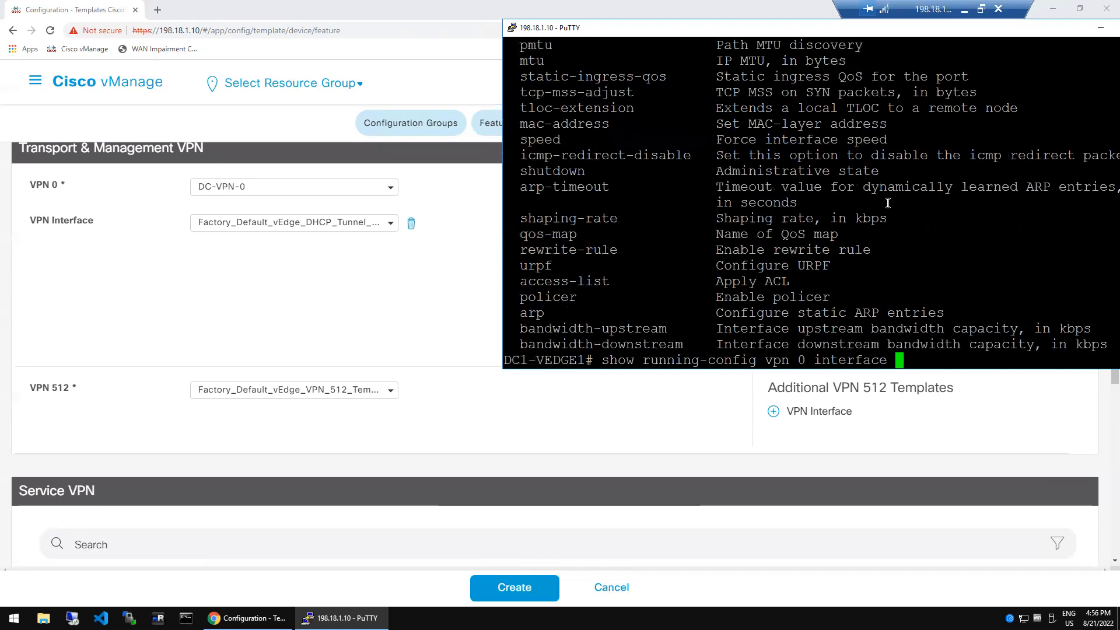
pyautogui.write('ge0/1')
pyautogui.press('Return')
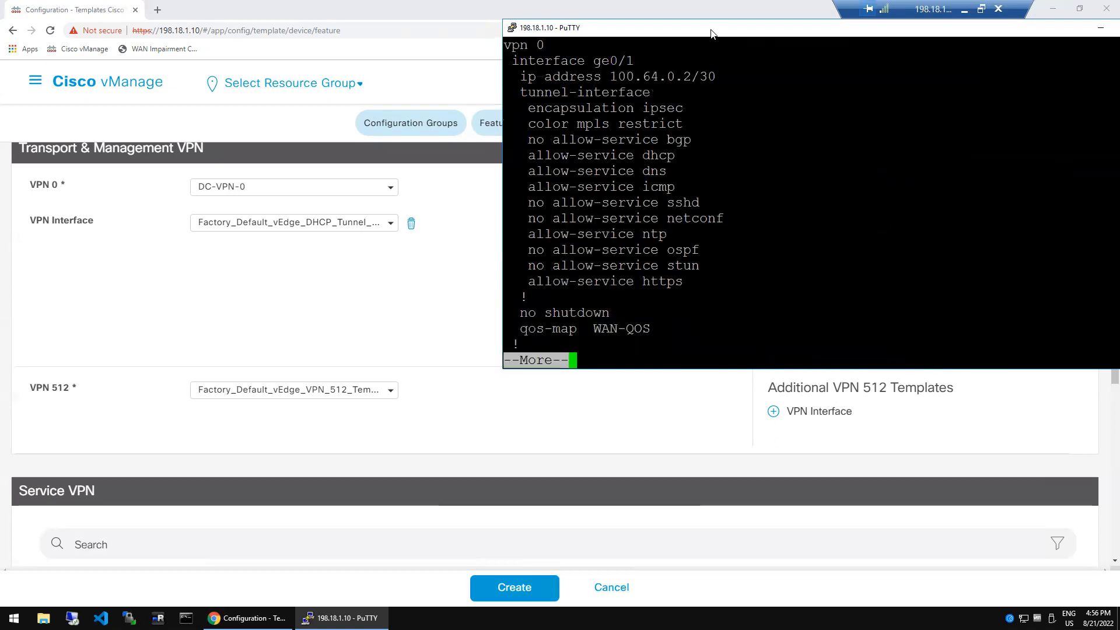
# Highlight the qos-map WAN-QOS line, then quit the pager with q.
pyautogui.moveTo(711, 32); pyautogui.dragTo(771, 42)
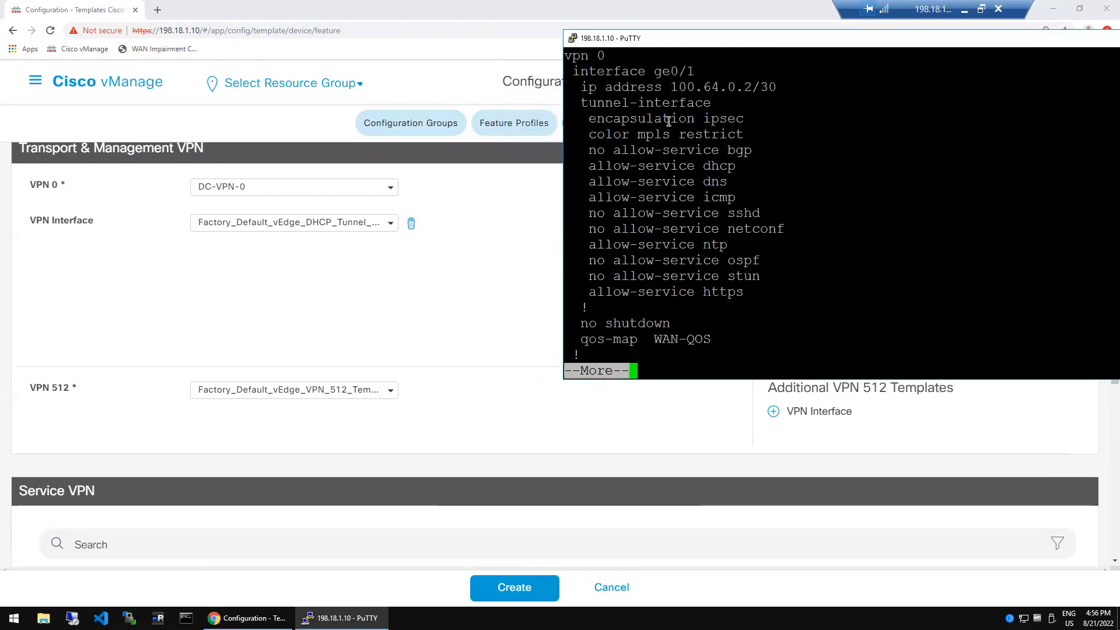
pyautogui.doubleClick(614, 338)
pyautogui.tripleClick(677, 338)
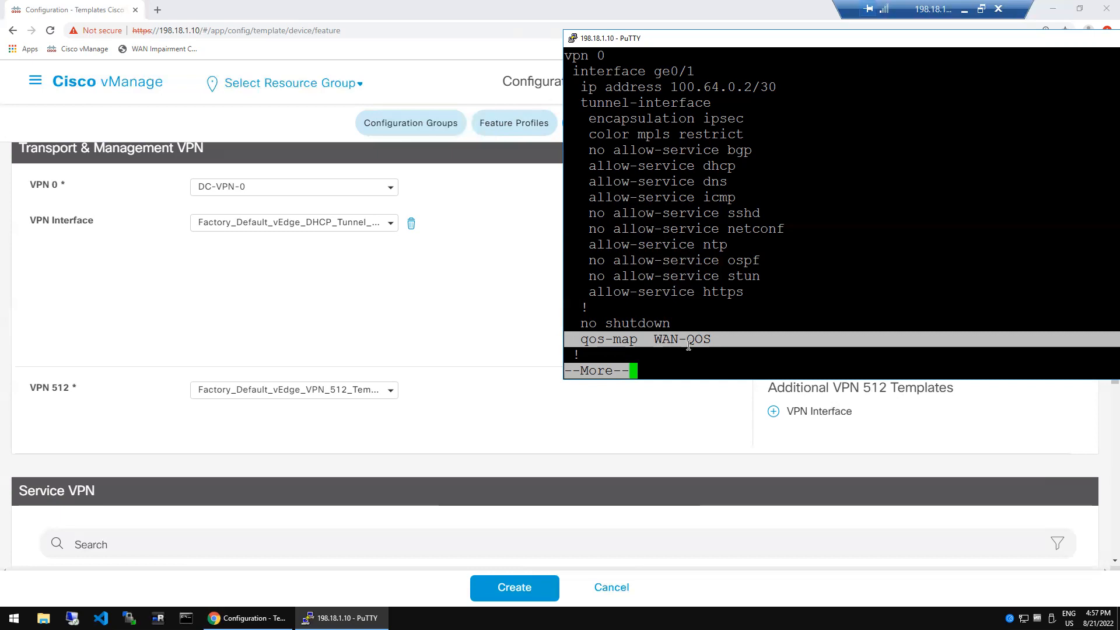
pyautogui.click(742, 308)
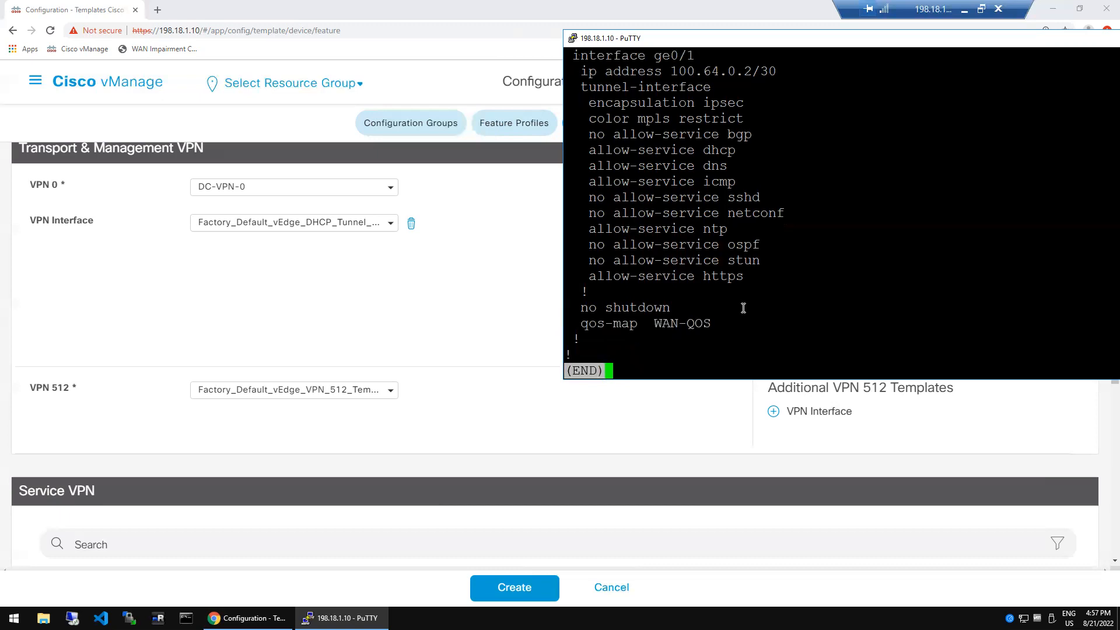
pyautogui.press('q')
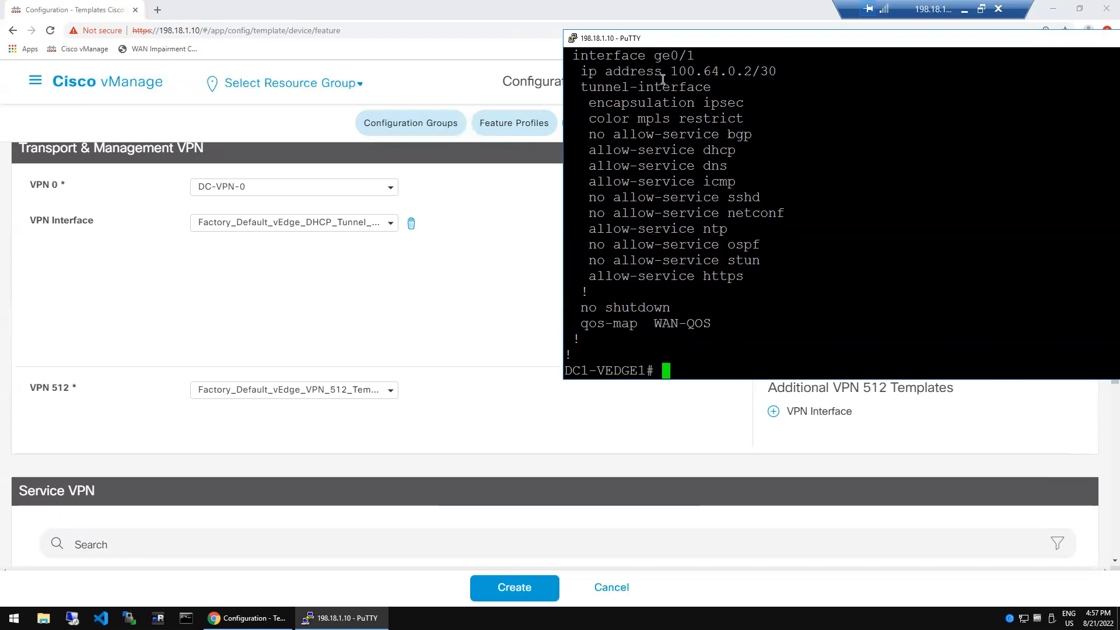
# Highlight 100.64.0.2/30, tunnel-interface, encapsulation ipsec and color mpls restrict, then minimize the session.
pyautogui.doubleClick(698, 72)
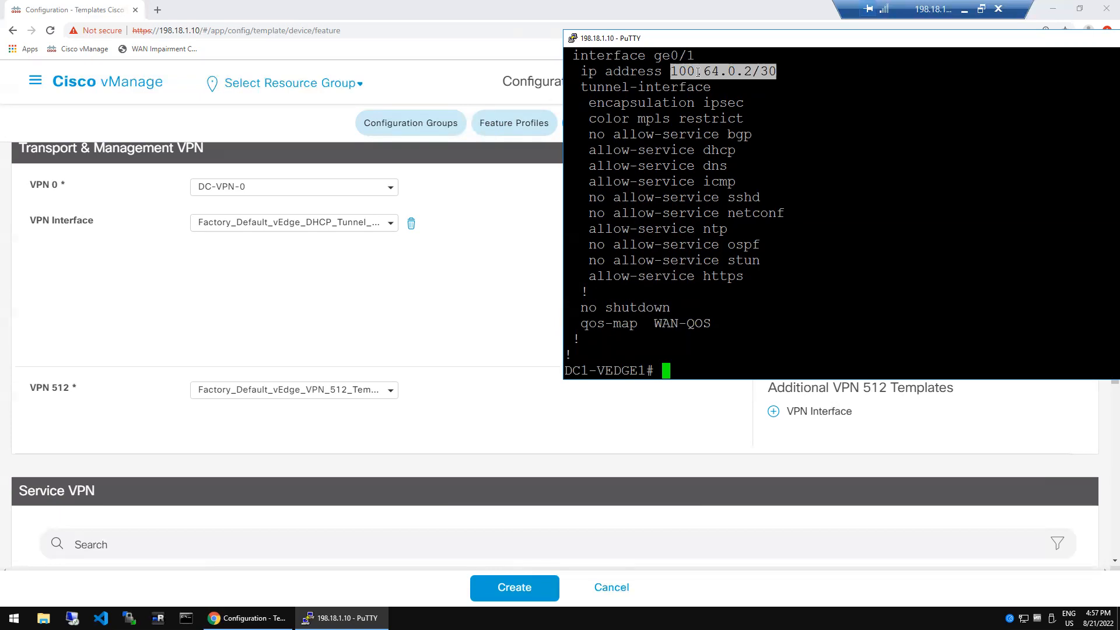
pyautogui.doubleClick(673, 89)
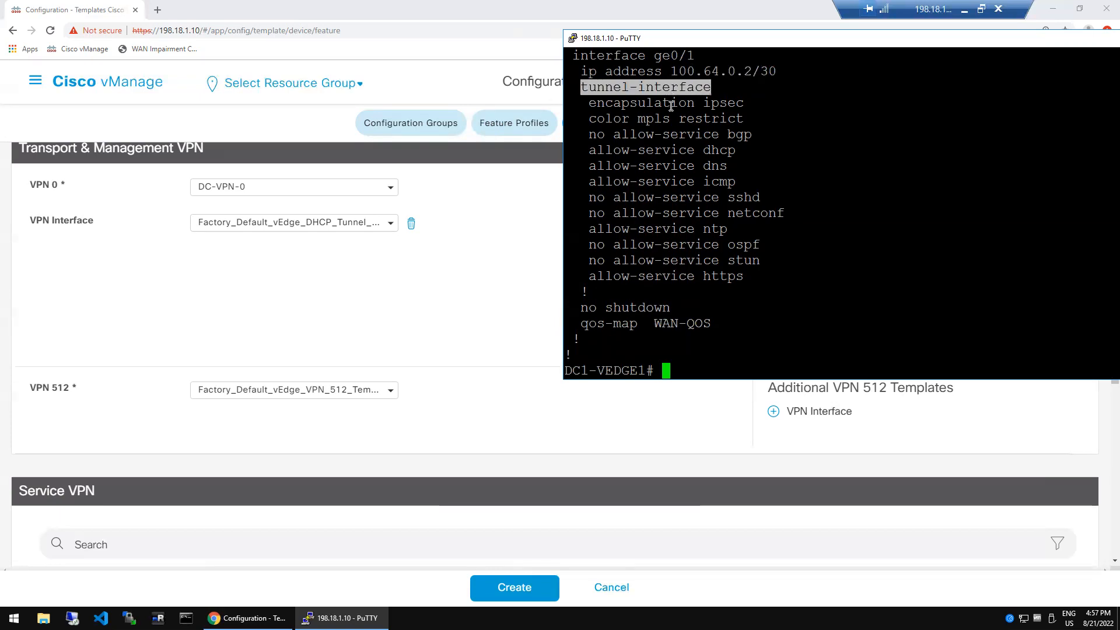
pyautogui.tripleClick(672, 105)
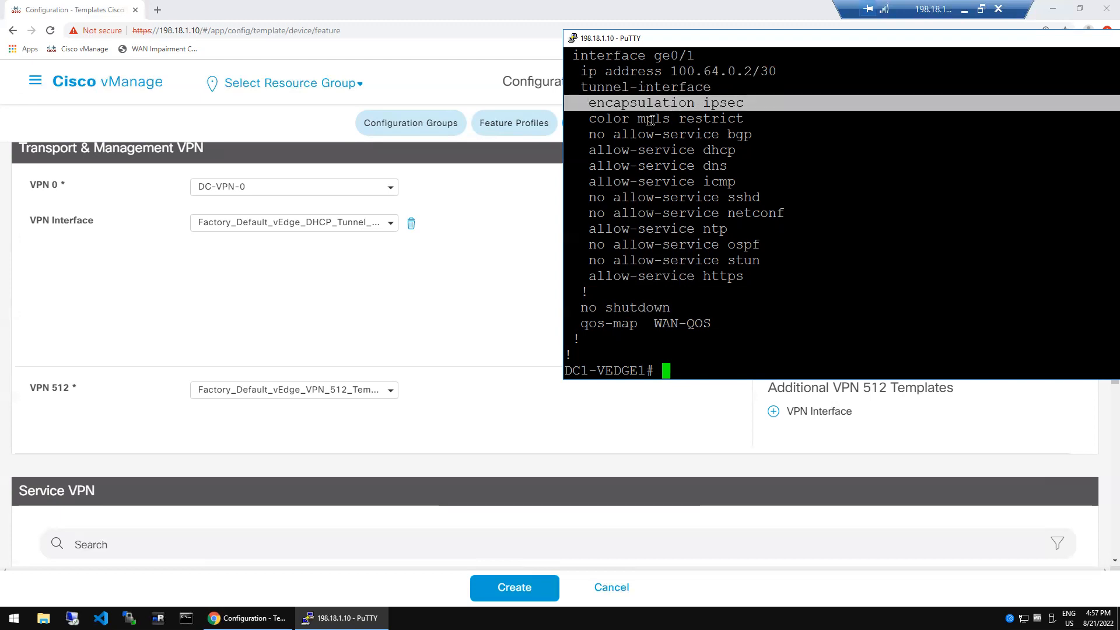
pyautogui.tripleClick(651, 120)
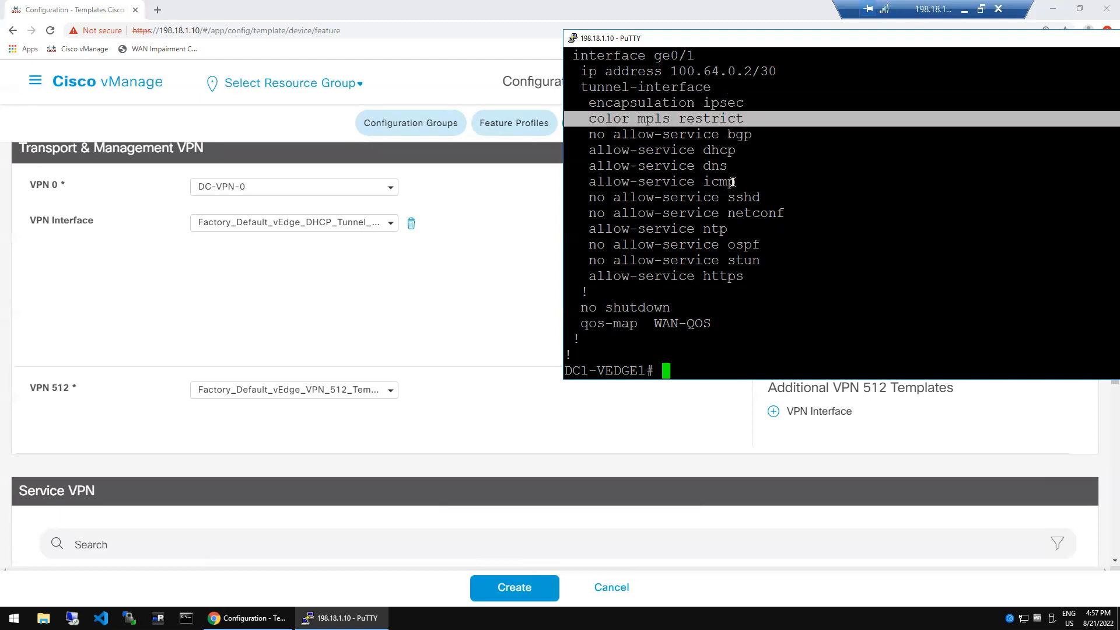
pyautogui.doubleClick(710, 119)
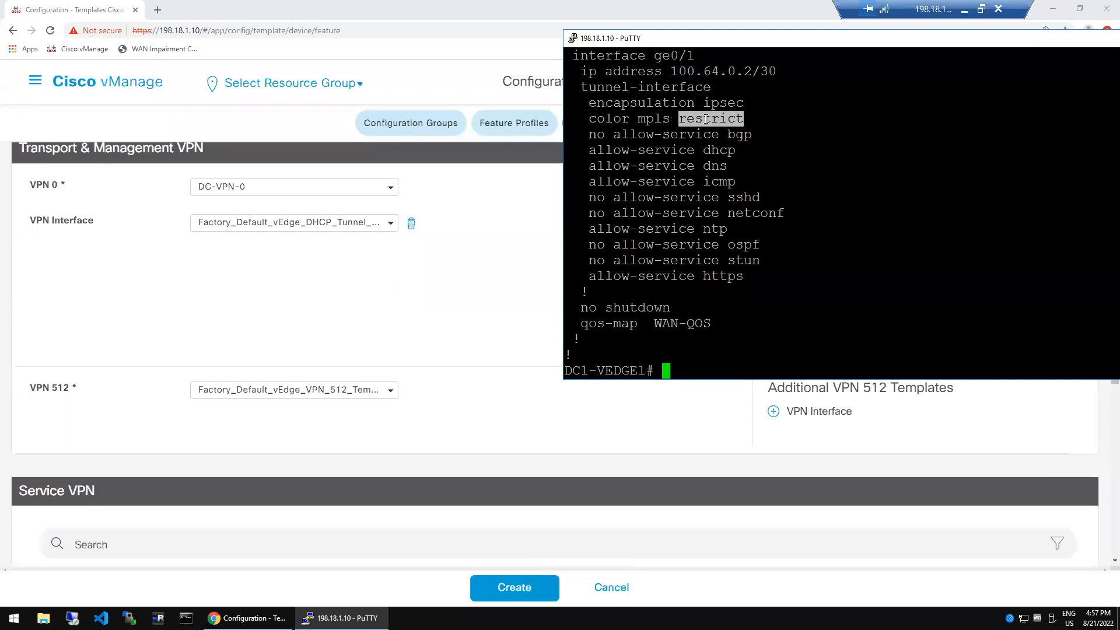
pyautogui.click(966, 10)
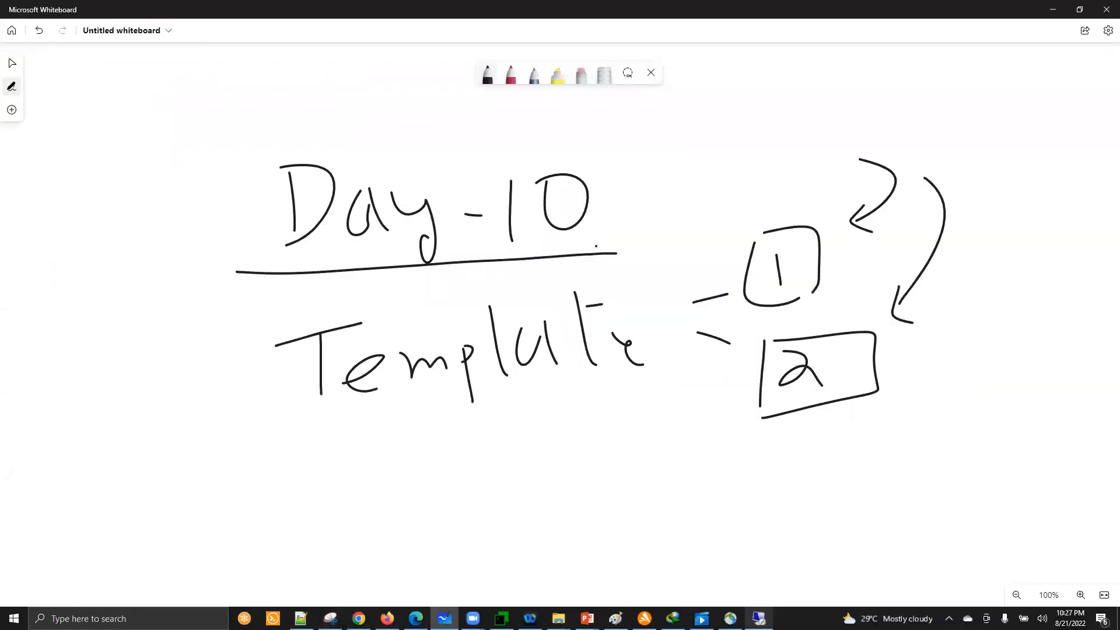
# Undo every stroke with Ctrl+Z, from the arrows and boxes back through Day-10.
pyautogui.moveTo(104, 349); pyautogui.dragTo(99, 248)
pyautogui.hotkey('ctrl', 'z')
pyautogui.hotkey('ctrl', 'z')
pyautogui.hotkey('ctrl', 'z')
pyautogui.hotkey('ctrl', 'z')
pyautogui.hotkey('ctrl', 'z')
pyautogui.hotkey('ctrl', 'z')
pyautogui.hotkey('ctrl', 'z')
pyautogui.hotkey('ctrl', 'z')
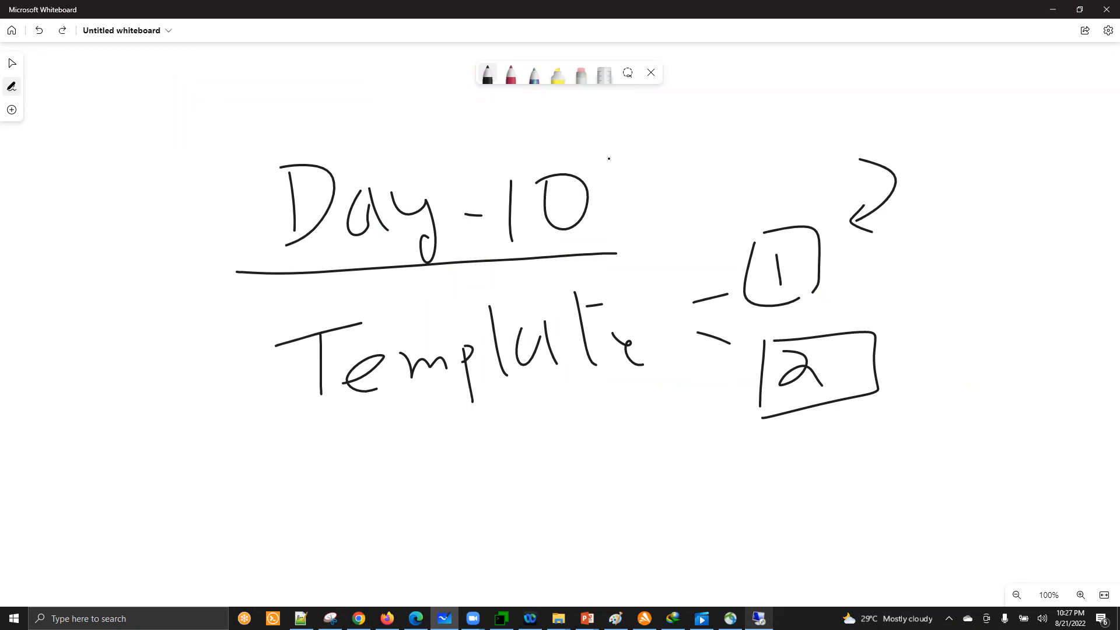
pyautogui.hotkey('ctrl', 'z')
pyautogui.hotkey('ctrl', 'z')
pyautogui.hotkey('ctrl', 'z')
pyautogui.hotkey('ctrl', 'z')
pyautogui.hotkey('ctrl', 'z')
pyautogui.hotkey('ctrl', 'z')
pyautogui.hotkey('ctrl', 'z')
pyautogui.hotkey('ctrl', 'z')
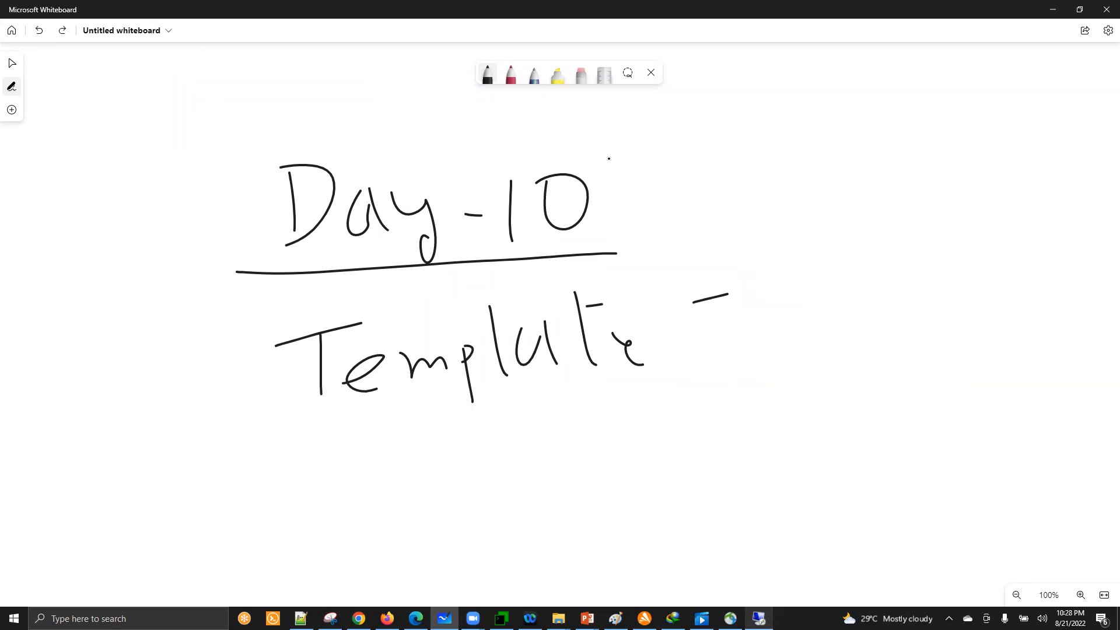
pyautogui.hotkey('ctrl', 'z')
pyautogui.hotkey('ctrl', 'z')
pyautogui.hotkey('ctrl', 'z')
pyautogui.hotkey('ctrl', 'z')
pyautogui.hotkey('ctrl', 'z')
pyautogui.hotkey('ctrl', 'z')
pyautogui.hotkey('ctrl', 'z')
pyautogui.hotkey('ctrl', 'z')
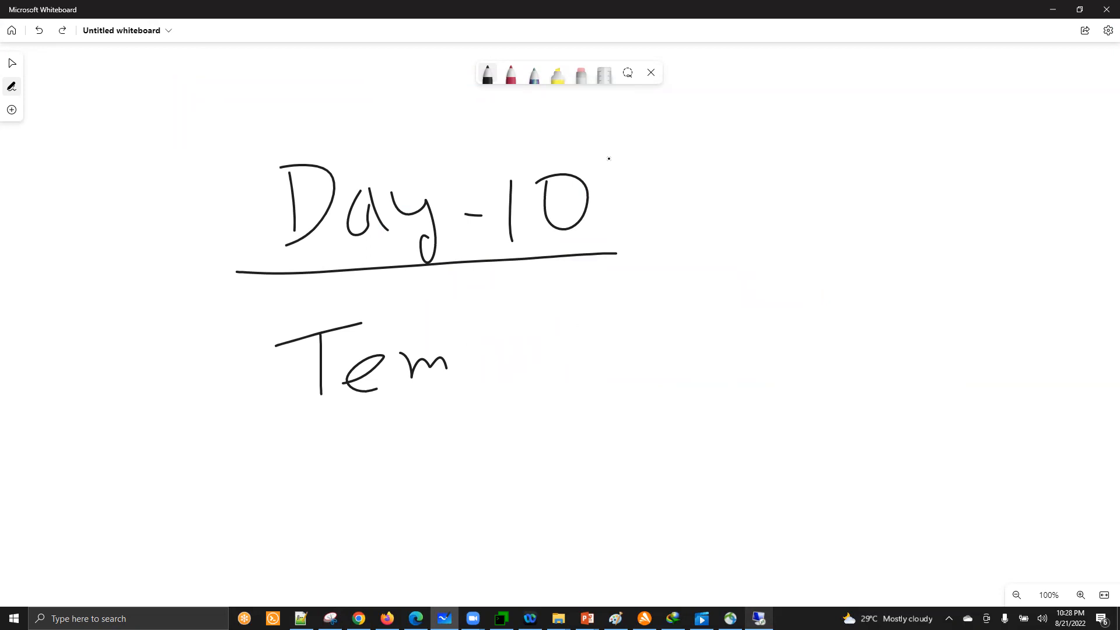
pyautogui.hotkey('ctrl', 'z')
pyautogui.hotkey('ctrl', 'z')
pyautogui.hotkey('ctrl', 'z')
pyautogui.hotkey('ctrl', 'z')
pyautogui.hotkey('ctrl', 'z')
pyautogui.hotkey('ctrl', 'z')
pyautogui.hotkey('ctrl', 'z')
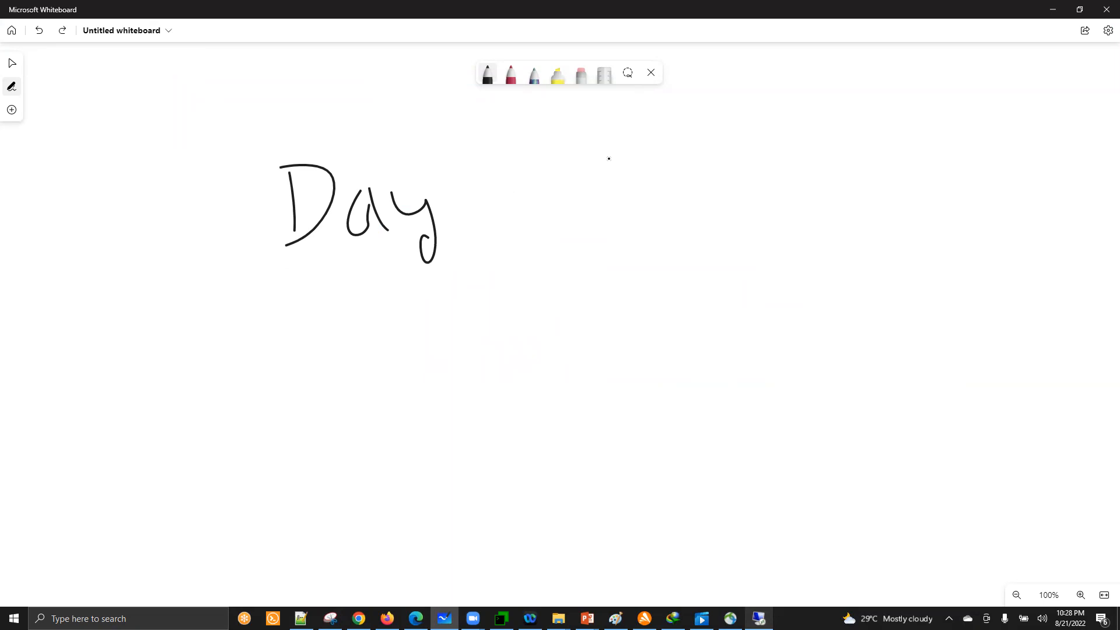
pyautogui.hotkey('ctrl', 'z')
pyautogui.hotkey('ctrl', 'z')
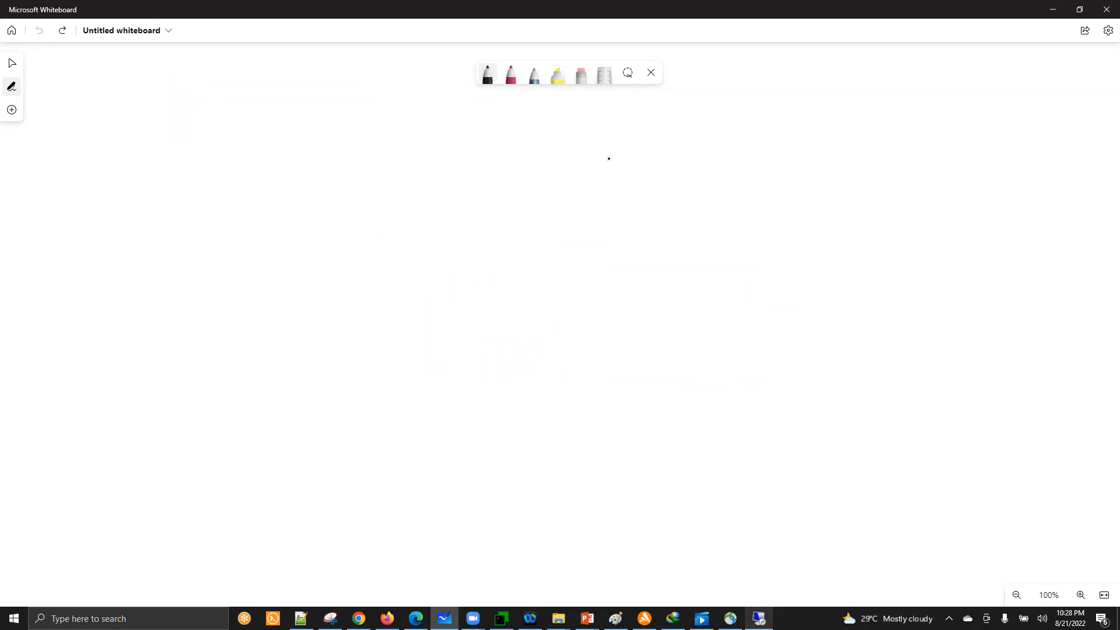
# Draw the left red device box with two circled-X interfaces and label it 10.
pyautogui.click(511, 81)
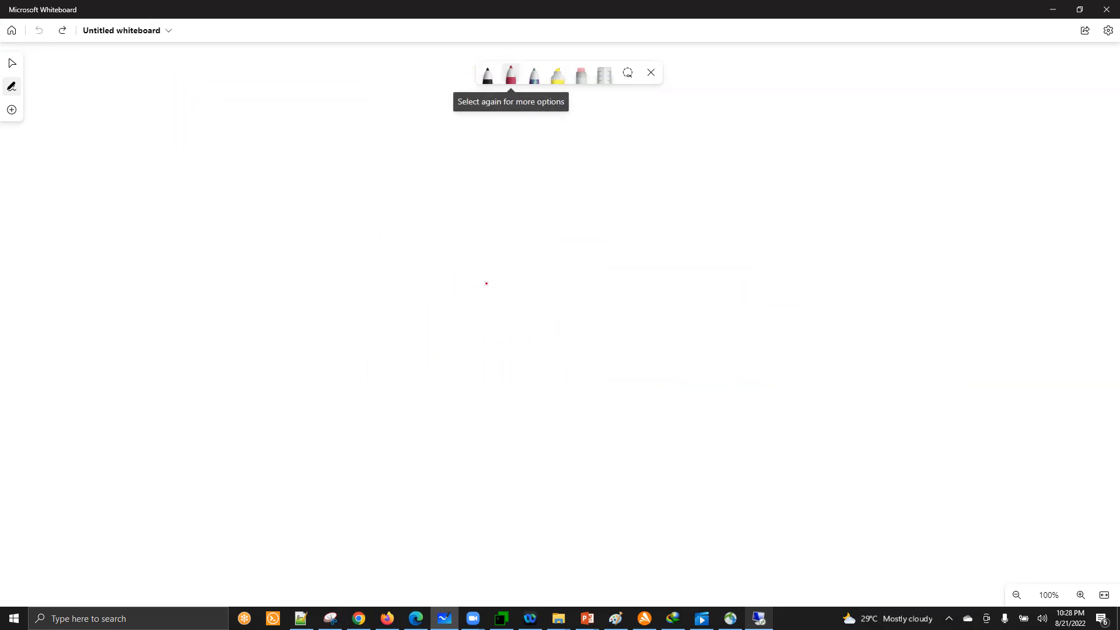
pyautogui.moveTo(215, 190)
pyautogui.mouseDown()
pyautogui.moveTo(221, 285)
pyautogui.moveTo(428, 182)
pyautogui.moveTo(395, 287)
pyautogui.moveTo(221, 286)
pyautogui.mouseUp()
pyautogui.moveTo(248, 221)
pyautogui.mouseDown()
pyautogui.moveTo(236, 248)
pyautogui.moveTo(257, 224)
pyautogui.moveTo(240, 228)
pyautogui.mouseUp()
pyautogui.moveTo(263, 227)
pyautogui.mouseDown()
pyautogui.moveTo(252, 260)
pyautogui.moveTo(265, 251)
pyautogui.mouseUp()
pyautogui.moveTo(400, 217)
pyautogui.mouseDown()
pyautogui.moveTo(400, 258)
pyautogui.moveTo(390, 222)
pyautogui.moveTo(401, 246)
pyautogui.mouseUp()
pyautogui.moveTo(396, 238); pyautogui.dragTo(409, 246)
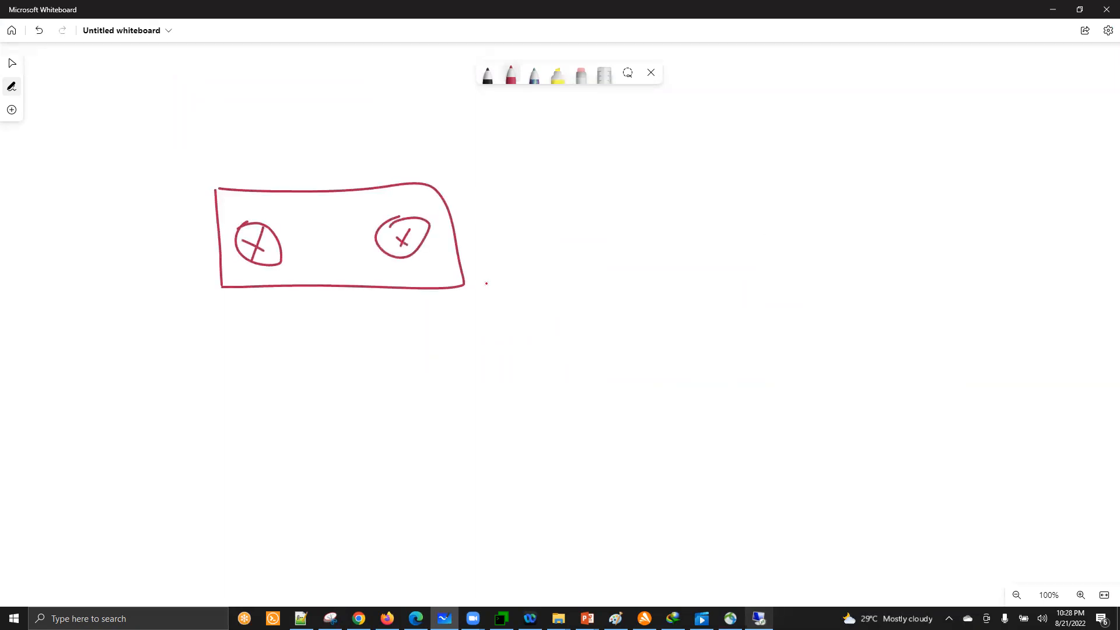
pyautogui.moveTo(273, 138); pyautogui.dragTo(278, 178)
pyautogui.moveTo(308, 138)
pyautogui.mouseDown()
pyautogui.moveTo(334, 140)
pyautogui.moveTo(288, 137)
pyautogui.mouseUp()
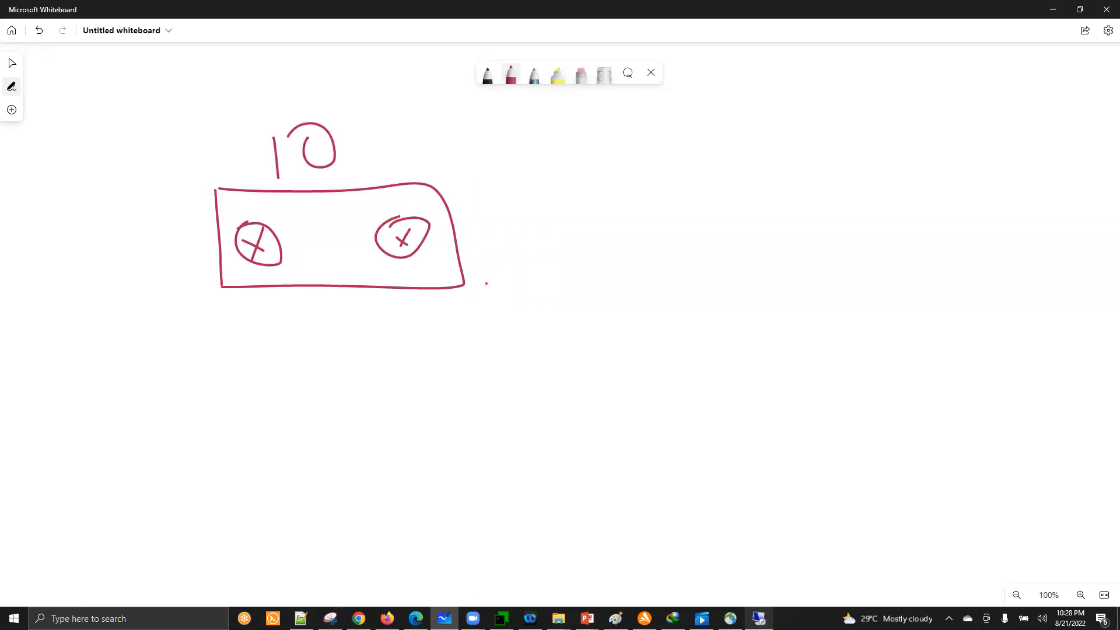
# Draw the right red device box with two circled-X interfaces and label it 20.
pyautogui.moveTo(794, 196)
pyautogui.mouseDown()
pyautogui.moveTo(807, 313)
pyautogui.moveTo(959, 182)
pyautogui.moveTo(800, 310)
pyautogui.mouseUp()
pyautogui.moveTo(803, 230)
pyautogui.mouseDown()
pyautogui.moveTo(816, 215)
pyautogui.moveTo(831, 225)
pyautogui.moveTo(832, 248)
pyautogui.moveTo(820, 247)
pyautogui.mouseUp()
pyautogui.moveTo(916, 223)
pyautogui.mouseDown()
pyautogui.moveTo(931, 221)
pyautogui.moveTo(897, 219)
pyautogui.moveTo(918, 240)
pyautogui.mouseUp()
pyautogui.moveTo(916, 224); pyautogui.dragTo(932, 237)
pyautogui.moveTo(835, 133)
pyautogui.mouseDown()
pyautogui.moveTo(874, 165)
pyautogui.moveTo(903, 158)
pyautogui.moveTo(889, 129)
pyautogui.mouseUp()
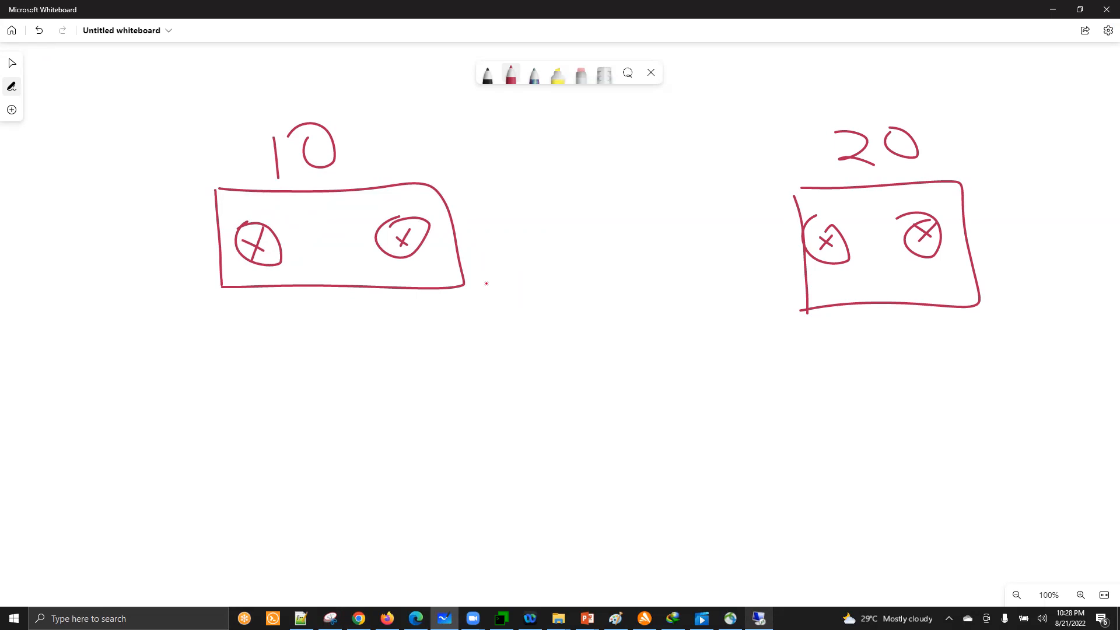
pyautogui.click(533, 75)
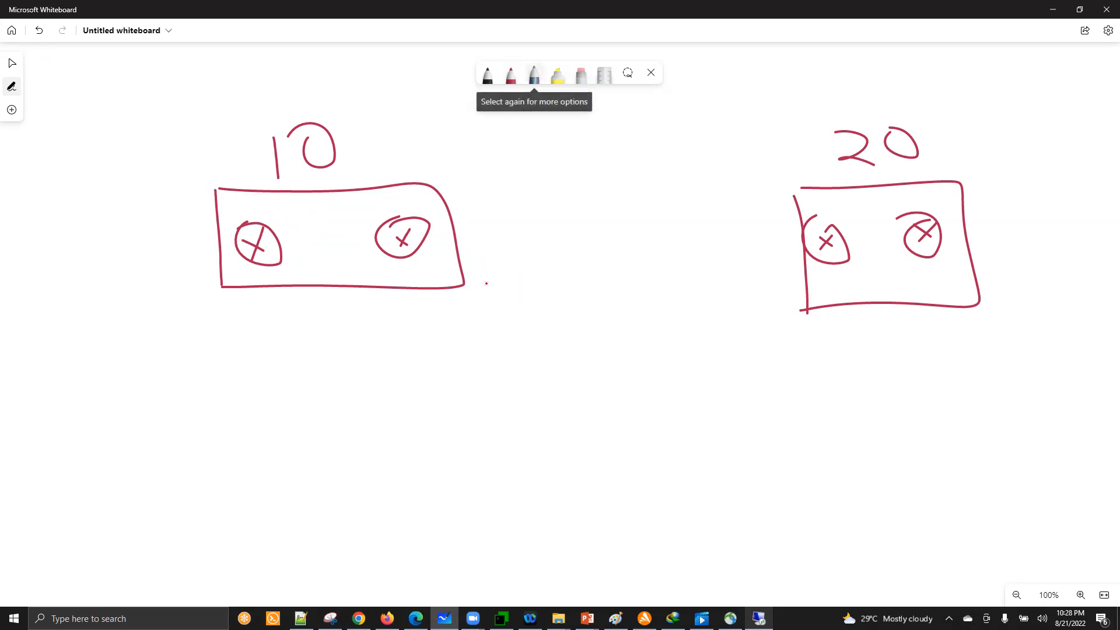
# Draw a blue cloud and a black cloud below the boxes, lettered M and T.
pyautogui.moveTo(421, 369)
pyautogui.mouseDown()
pyautogui.moveTo(400, 417)
pyautogui.moveTo(483, 419)
pyautogui.moveTo(466, 365)
pyautogui.moveTo(393, 367)
pyautogui.mouseUp()
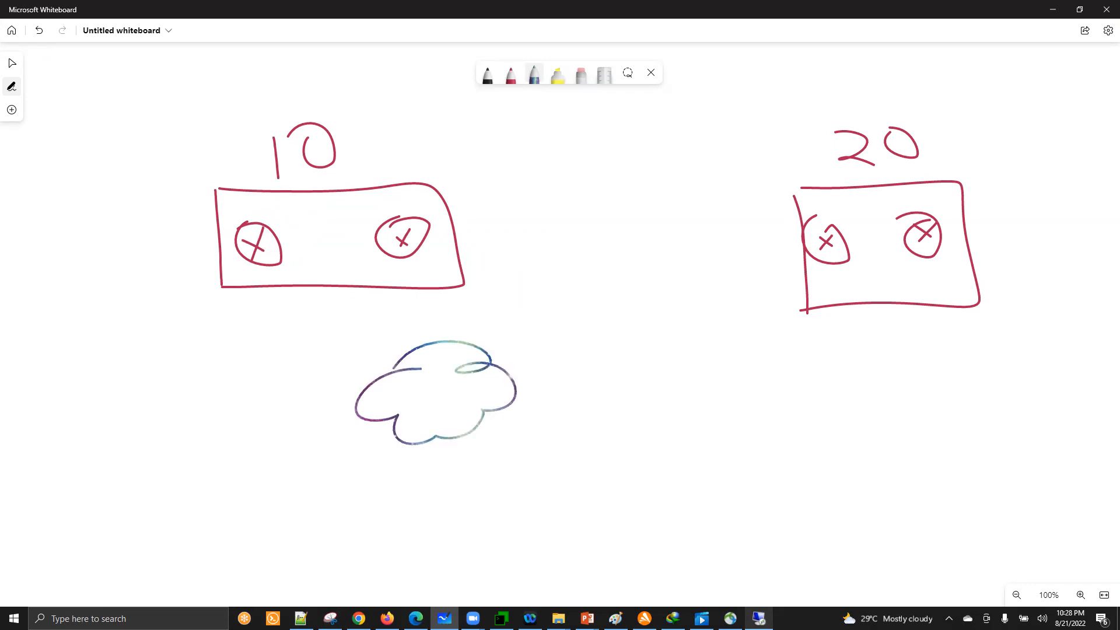
pyautogui.click(487, 71)
pyautogui.moveTo(628, 354)
pyautogui.mouseDown()
pyautogui.moveTo(624, 401)
pyautogui.moveTo(743, 387)
pyautogui.moveTo(658, 338)
pyautogui.moveTo(595, 354)
pyautogui.mouseUp()
pyautogui.moveTo(411, 393); pyautogui.dragTo(424, 426)
pyautogui.moveTo(404, 397)
pyautogui.mouseDown()
pyautogui.moveTo(454, 402)
pyautogui.moveTo(460, 414)
pyautogui.mouseUp()
pyautogui.moveTo(638, 359); pyautogui.dragTo(651, 392)
pyautogui.moveTo(632, 419); pyautogui.dragTo(675, 397)
pyautogui.moveTo(607, 366); pyautogui.dragTo(660, 350)
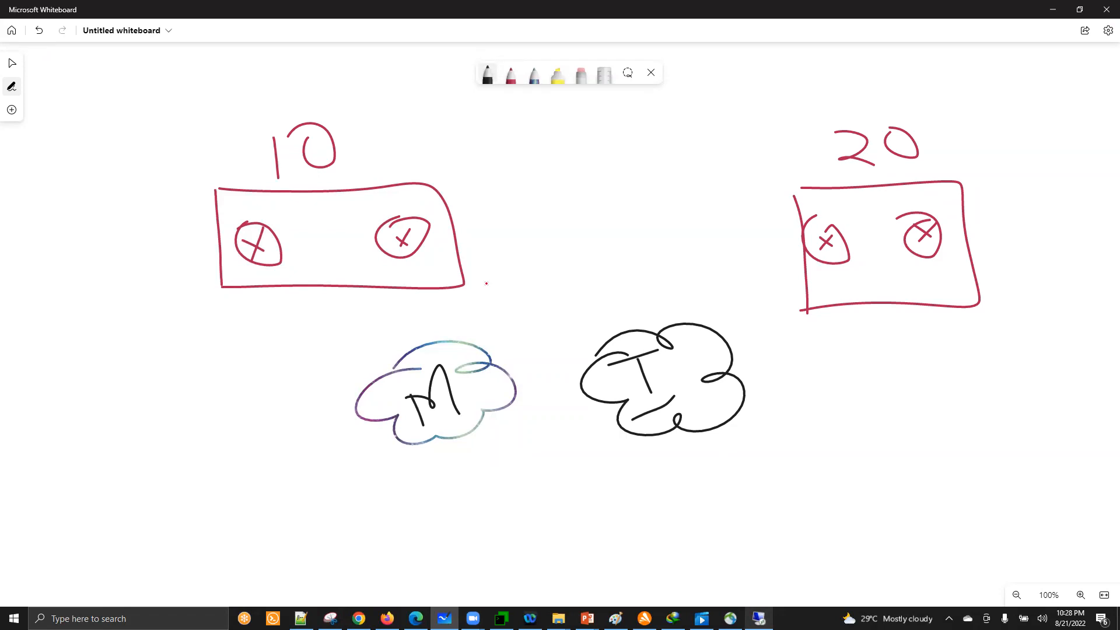
# Link the left box's interfaces through the M and T clouds, then write Restrict and M-M.
pyautogui.moveTo(267, 255)
pyautogui.mouseDown()
pyautogui.moveTo(475, 456)
pyautogui.moveTo(529, 495)
pyautogui.moveTo(630, 530)
pyautogui.moveTo(822, 404)
pyautogui.moveTo(853, 242)
pyautogui.mouseUp()
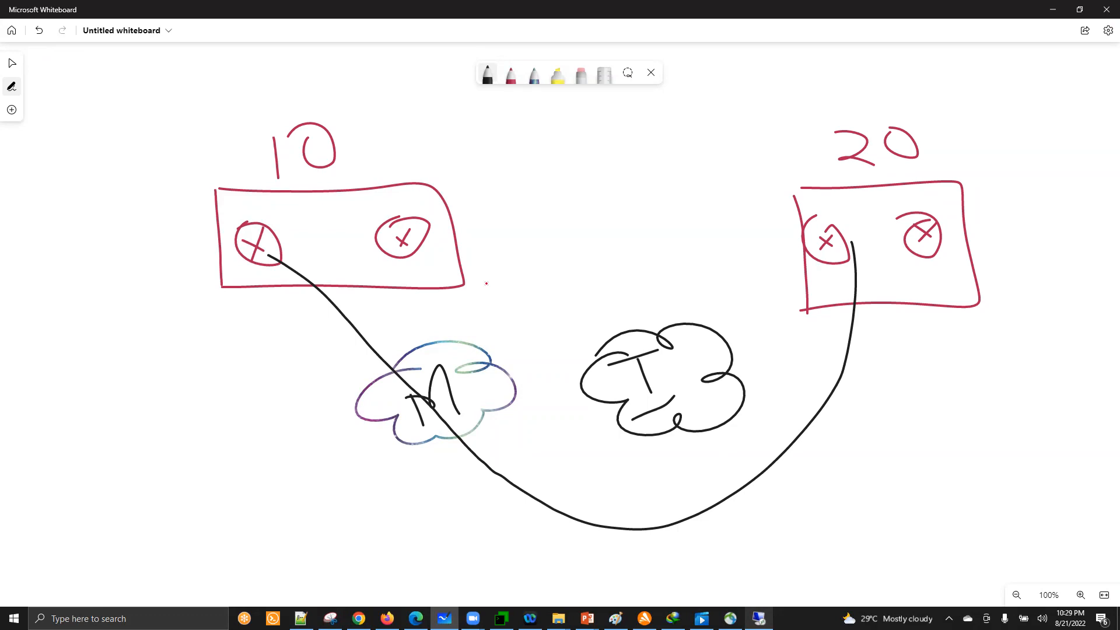
pyautogui.moveTo(415, 244)
pyautogui.mouseDown()
pyautogui.moveTo(688, 428)
pyautogui.moveTo(852, 489)
pyautogui.moveTo(946, 296)
pyautogui.moveTo(941, 261)
pyautogui.mouseUp()
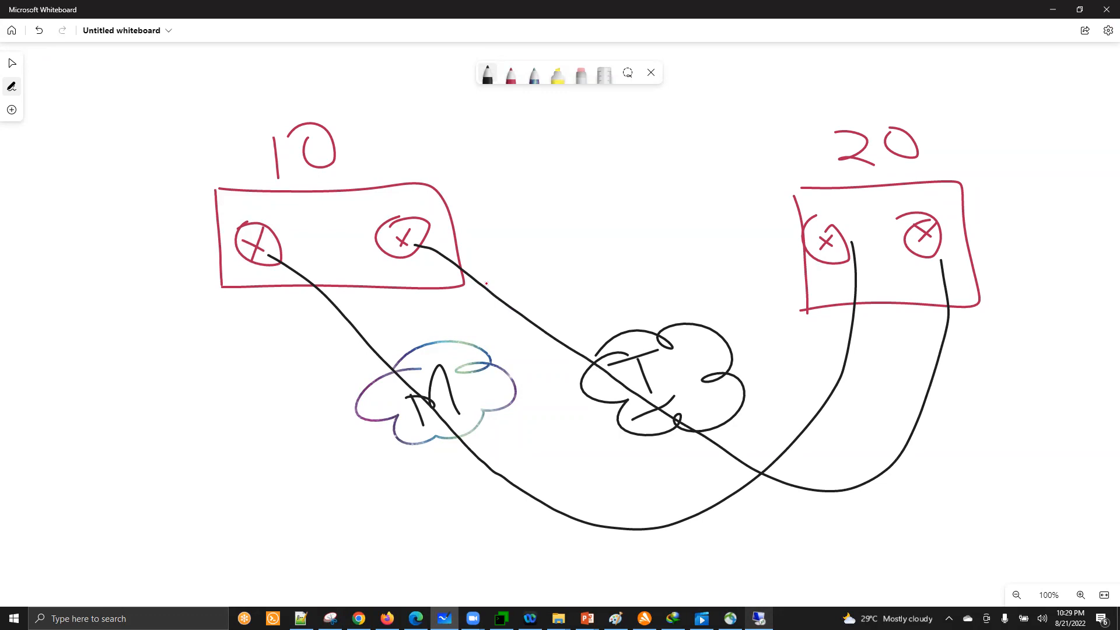
pyautogui.moveTo(236, 315)
pyautogui.mouseDown()
pyautogui.moveTo(261, 370)
pyautogui.moveTo(307, 337)
pyautogui.mouseUp()
pyautogui.moveTo(315, 287); pyautogui.dragTo(336, 328)
pyautogui.moveTo(316, 322); pyautogui.dragTo(384, 318)
pyautogui.moveTo(385, 278); pyautogui.dragTo(392, 304)
pyautogui.moveTo(501, 132); pyautogui.dragTo(505, 188)
pyautogui.moveTo(508, 133)
pyautogui.mouseDown()
pyautogui.moveTo(574, 176)
pyautogui.moveTo(614, 151)
pyautogui.moveTo(652, 180)
pyautogui.mouseUp()
pyautogui.moveTo(656, 122)
pyautogui.mouseDown()
pyautogui.moveTo(678, 125)
pyautogui.moveTo(713, 174)
pyautogui.mouseUp()
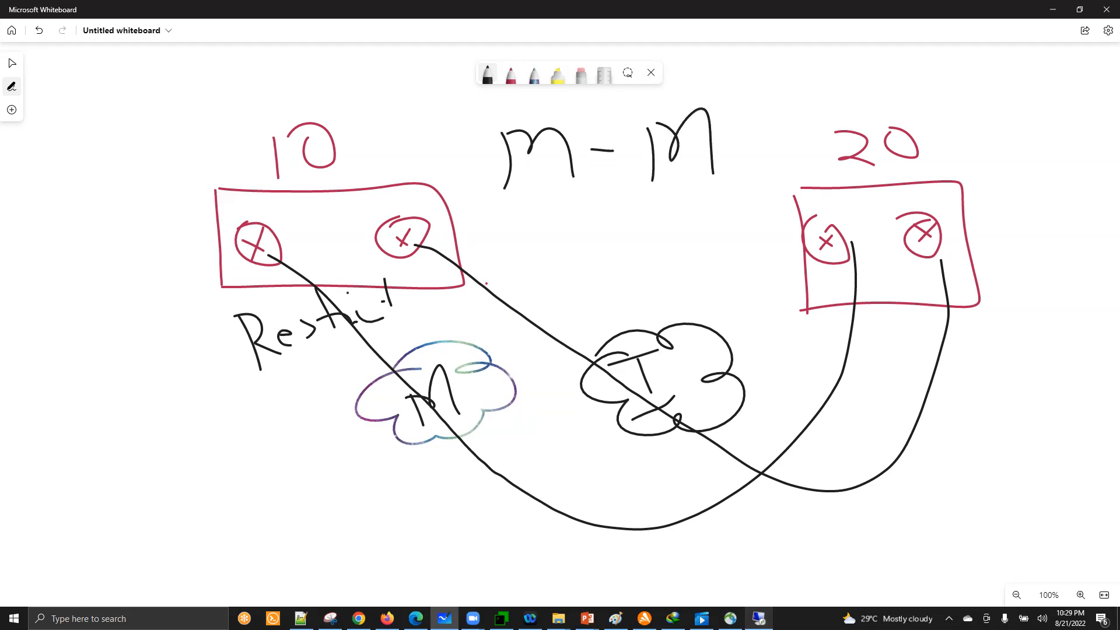
# Write I-I under M-M and start the left-hand pairing list with M-I and M-M.
pyautogui.moveTo(540, 211)
pyautogui.mouseDown()
pyautogui.moveTo(543, 239)
pyautogui.moveTo(565, 246)
pyautogui.moveTo(544, 213)
pyautogui.mouseUp()
pyautogui.moveTo(593, 233); pyautogui.dragTo(668, 248)
pyautogui.moveTo(649, 218); pyautogui.dragTo(671, 213)
pyautogui.moveTo(47, 250)
pyautogui.mouseDown()
pyautogui.moveTo(47, 294)
pyautogui.moveTo(63, 275)
pyautogui.moveTo(91, 289)
pyautogui.moveTo(120, 262)
pyautogui.moveTo(162, 271)
pyautogui.moveTo(169, 229)
pyautogui.mouseUp()
pyautogui.moveTo(47, 342)
pyautogui.mouseDown()
pyautogui.moveTo(49, 385)
pyautogui.moveTo(79, 328)
pyautogui.moveTo(93, 383)
pyautogui.moveTo(139, 347)
pyautogui.moveTo(165, 362)
pyautogui.mouseUp()
pyautogui.click(168, 323)
pyautogui.moveTo(165, 343)
pyautogui.mouseDown()
pyautogui.moveTo(188, 324)
pyautogui.moveTo(209, 346)
pyautogui.mouseUp()
# Add I-M and I-I to the pairing list and return to the Remote Desktop session.
pyautogui.moveTo(71, 435)
pyautogui.mouseDown()
pyautogui.moveTo(89, 464)
pyautogui.moveTo(89, 419)
pyautogui.moveTo(129, 440)
pyautogui.mouseUp()
pyautogui.moveTo(177, 408)
pyautogui.mouseDown()
pyautogui.moveTo(187, 430)
pyautogui.moveTo(209, 397)
pyautogui.moveTo(224, 433)
pyautogui.mouseUp()
pyautogui.moveTo(90, 512); pyautogui.dragTo(94, 546)
pyautogui.moveTo(75, 551); pyautogui.dragTo(109, 539)
pyautogui.moveTo(74, 515)
pyautogui.mouseDown()
pyautogui.moveTo(95, 504)
pyautogui.moveTo(136, 514)
pyautogui.mouseUp()
pyautogui.moveTo(185, 487); pyautogui.dragTo(189, 524)
pyautogui.moveTo(178, 531); pyautogui.dragTo(204, 523)
pyautogui.moveTo(175, 487); pyautogui.dragTo(186, 485)
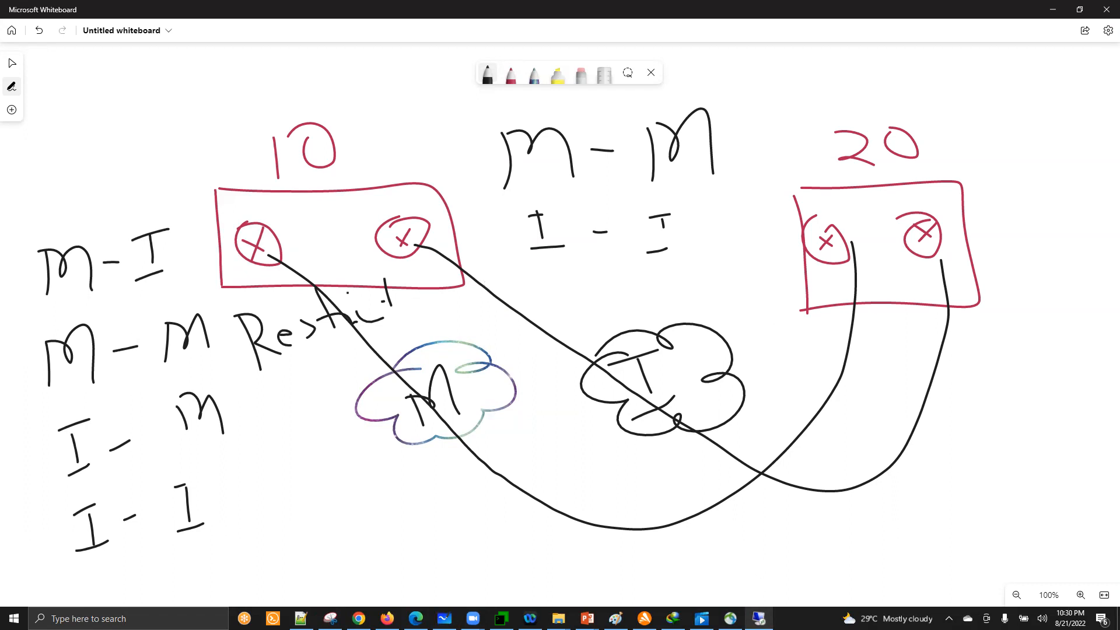
pyautogui.hotkey('alt', 'Tab')
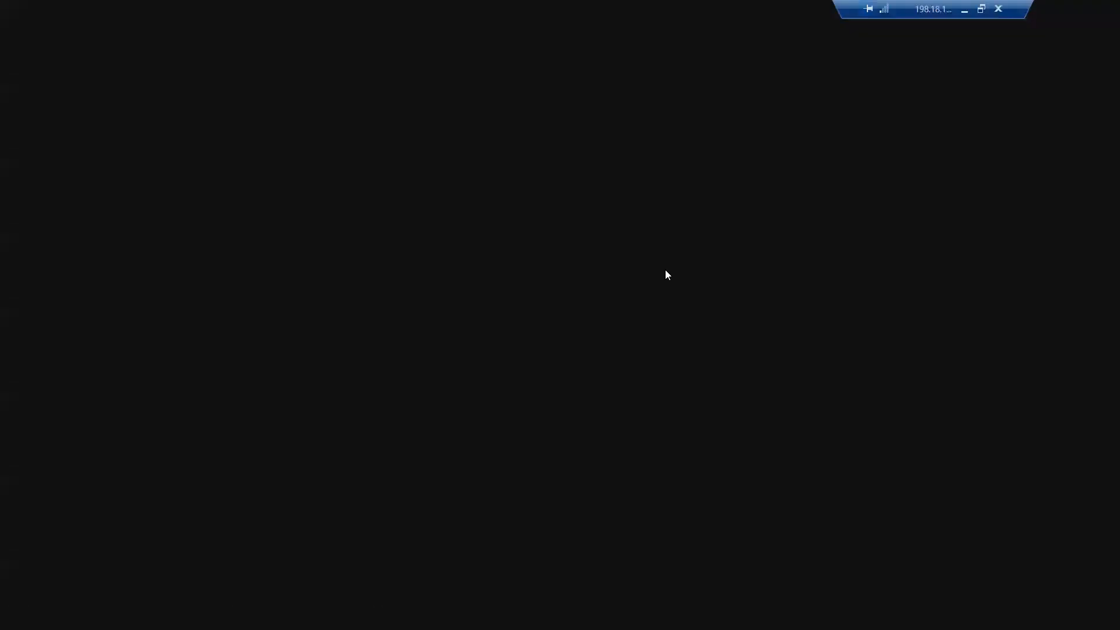
# Enlarge PuTTY to show ge0/1's full config and highlight color mpls restrict.
pyautogui.click(671, 275)
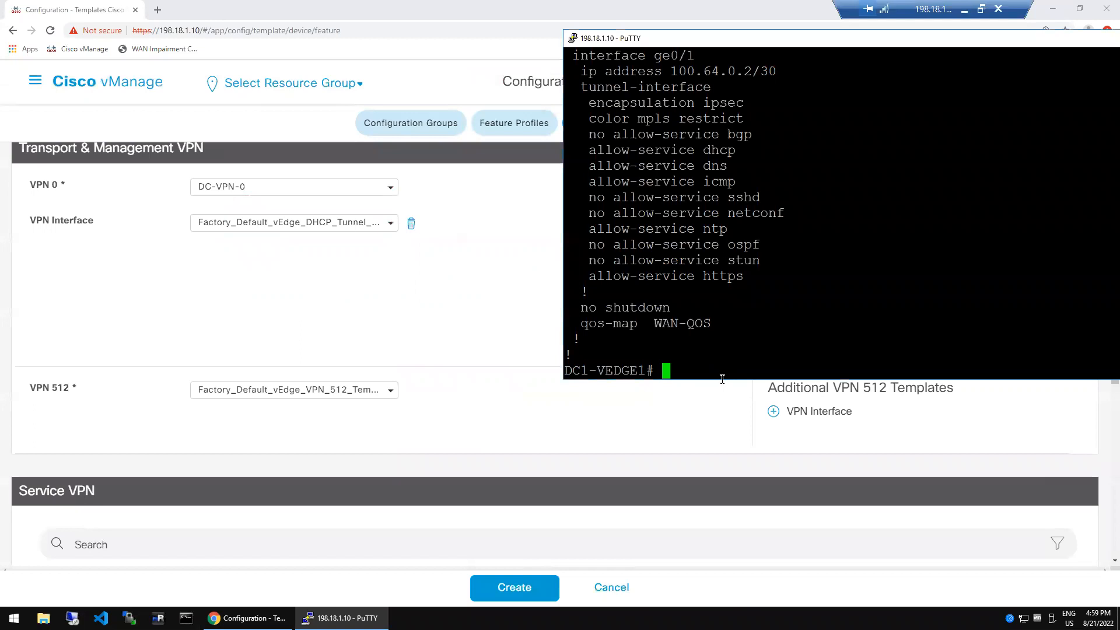
pyautogui.moveTo(722, 382); pyautogui.dragTo(725, 412)
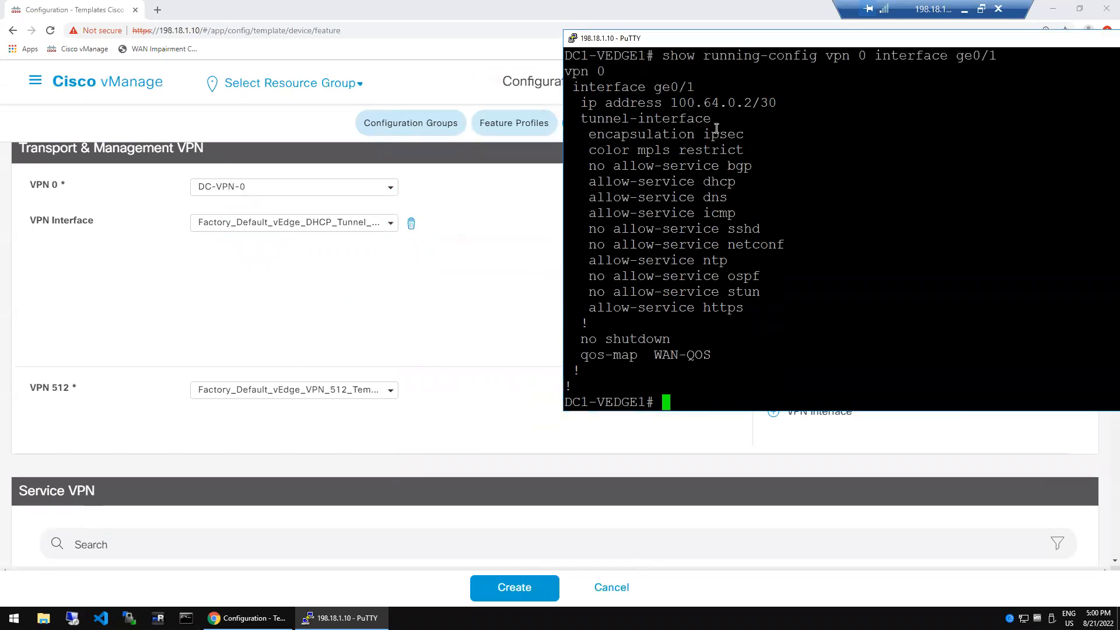
pyautogui.doubleClick(717, 152)
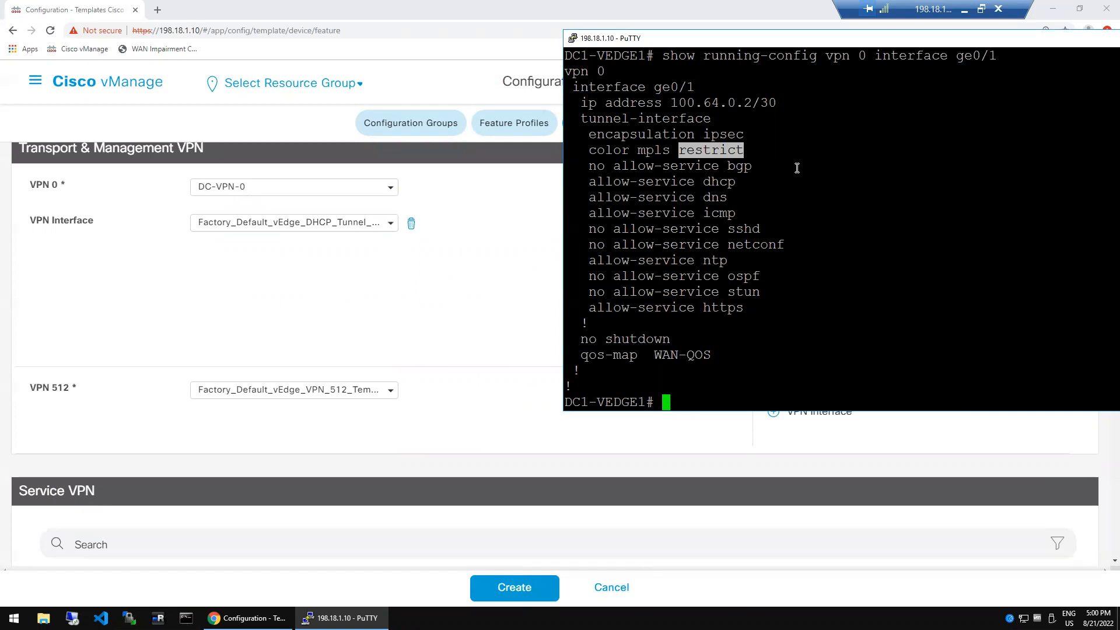
pyautogui.doubleClick(615, 152)
pyautogui.doubleClick(658, 153)
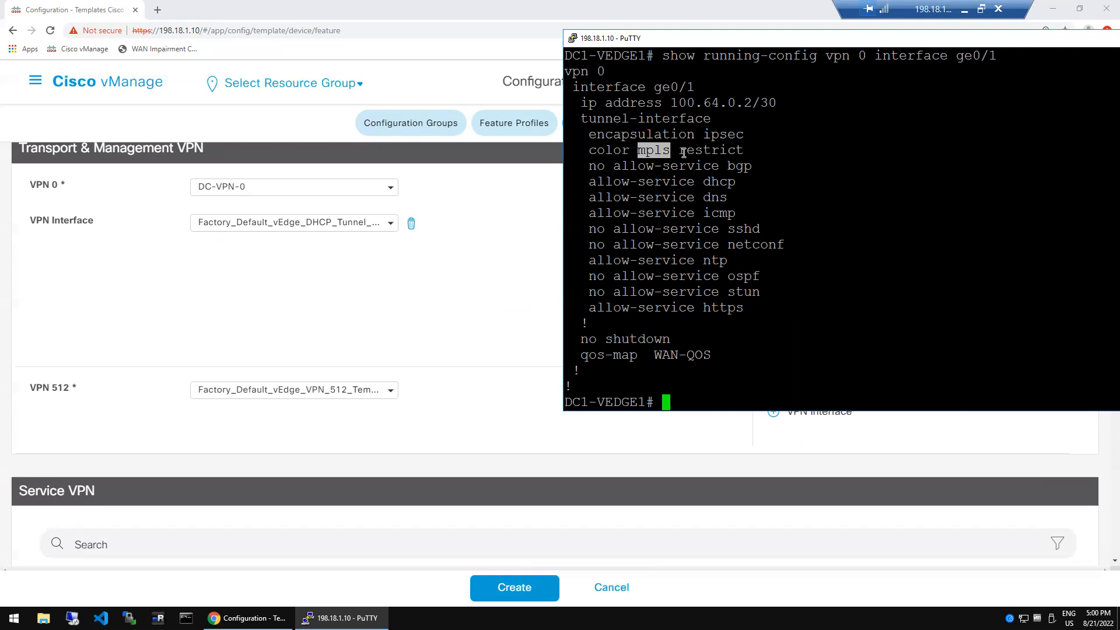
pyautogui.doubleClick(700, 153)
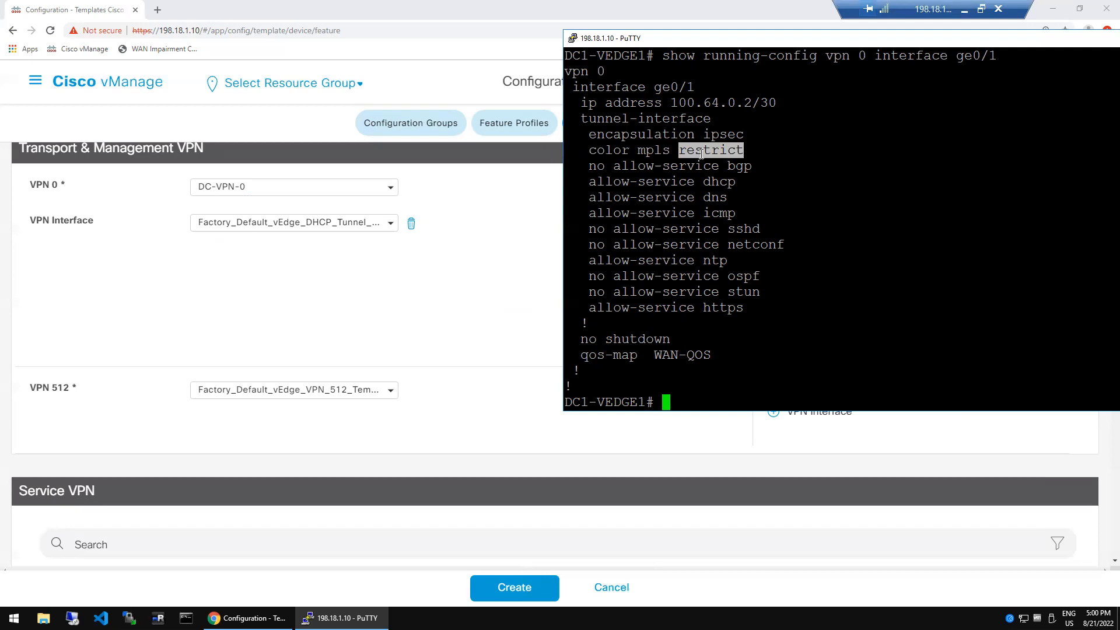
pyautogui.click(751, 149)
pyautogui.doubleClick(718, 149)
# Highlight the ge0/1 interface, its IP address and ipsec tunnel encapsulation, then recall the show command.
pyautogui.click(755, 259)
pyautogui.doubleClick(622, 98)
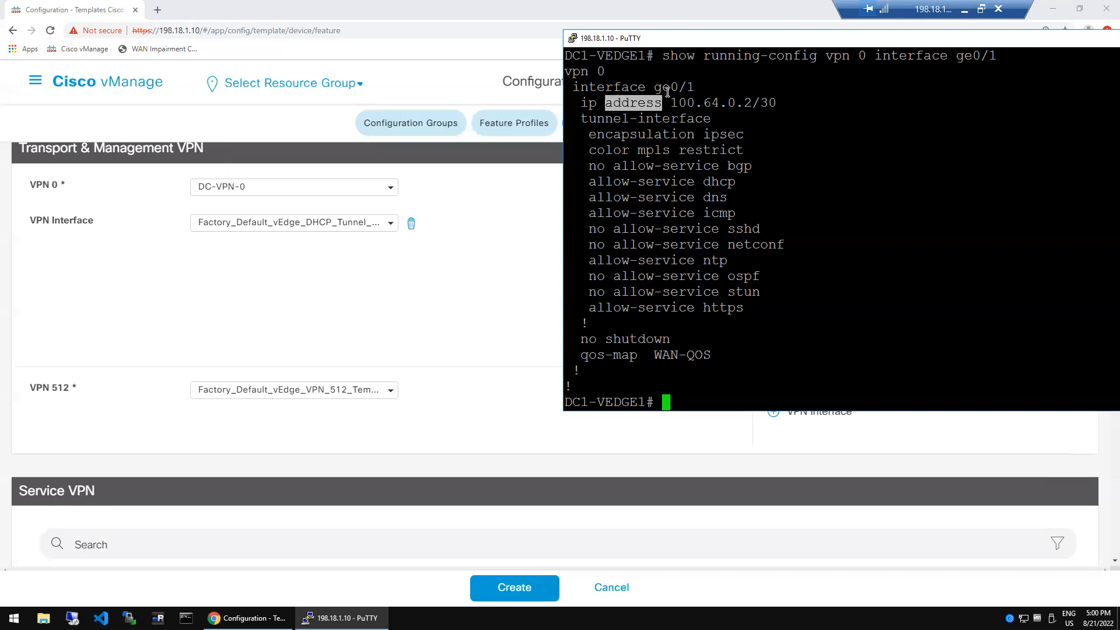
pyautogui.doubleClick(668, 89)
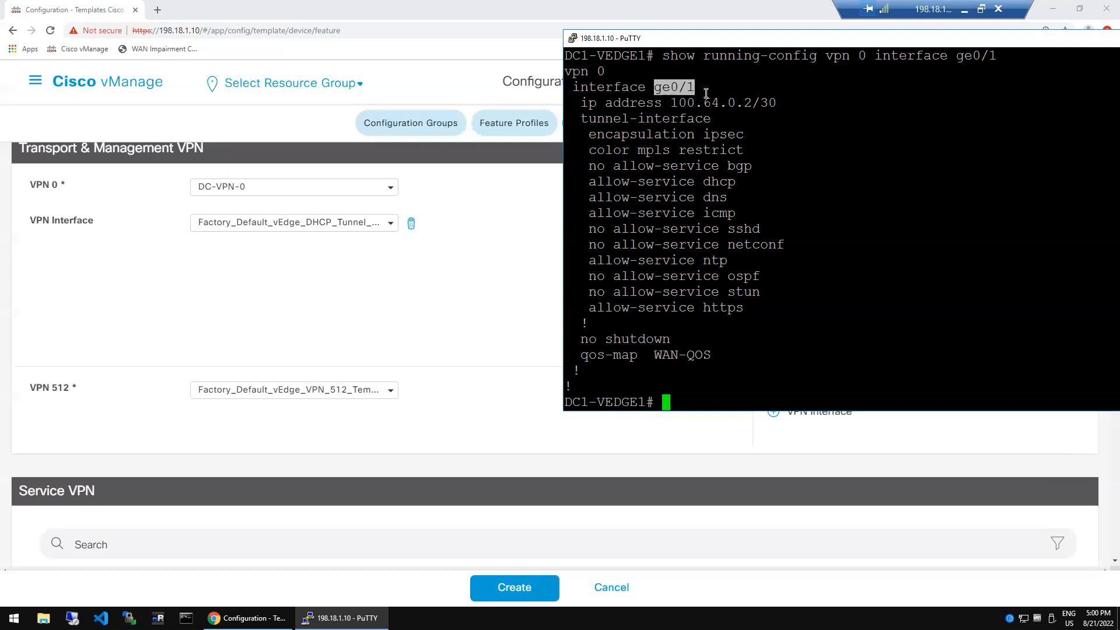
pyautogui.doubleClick(681, 120)
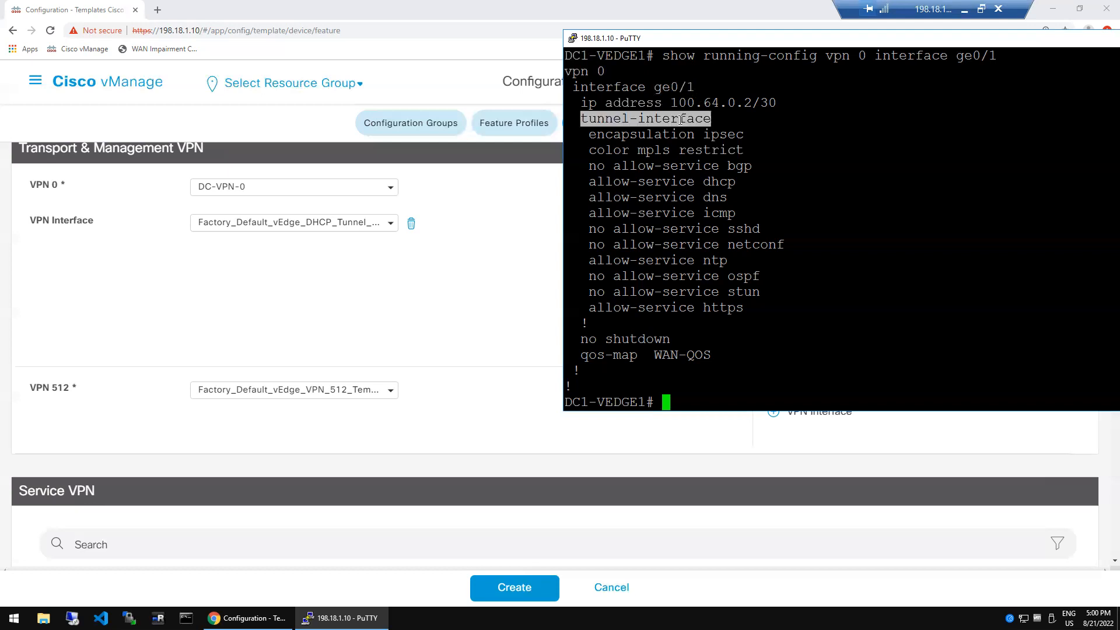
pyautogui.doubleClick(710, 134)
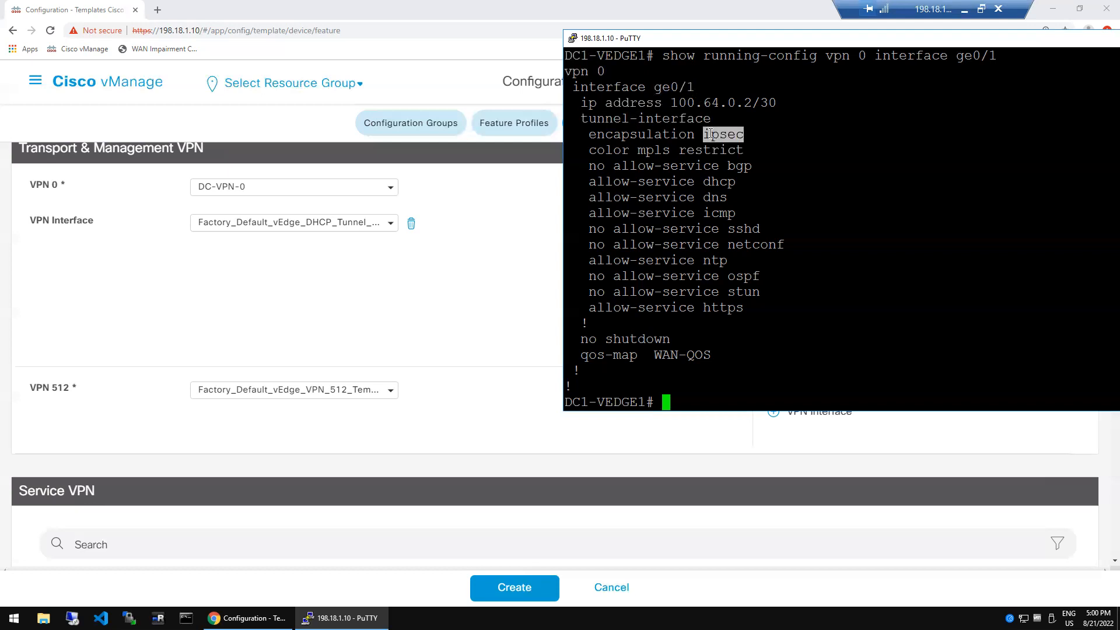
pyautogui.doubleClick(668, 133)
pyautogui.press('Up')
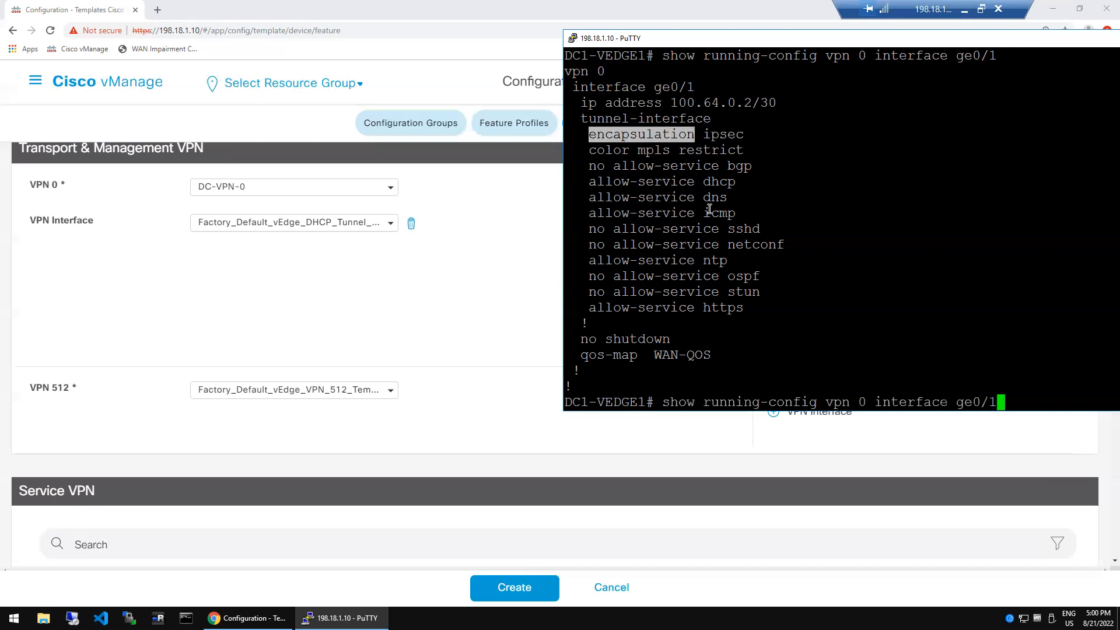
# Show ge0/2's running config, highlight color biz-internet restrict and allow-service sshd, then return to vManage.
pyautogui.press('BackSpace')
pyautogui.write('2')
pyautogui.press('Return')
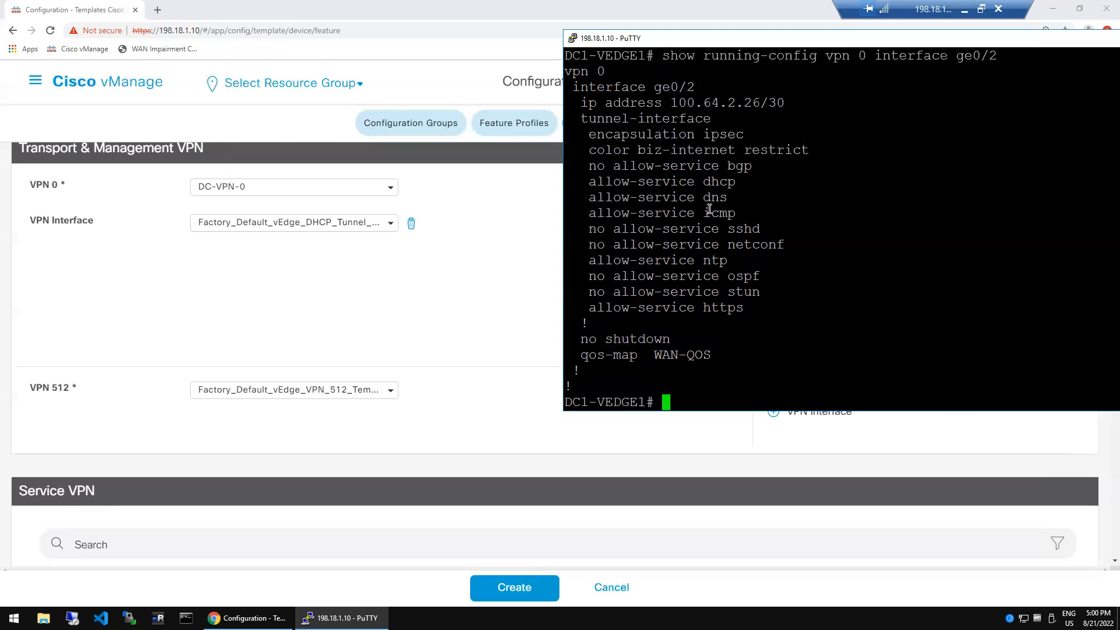
pyautogui.doubleClick(680, 153)
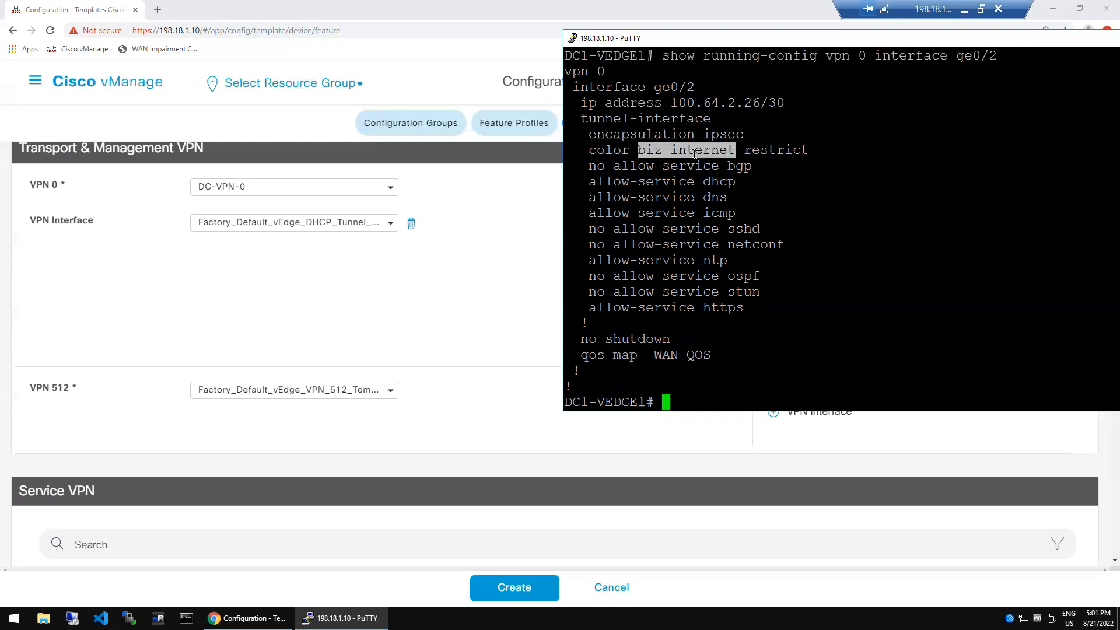
pyautogui.doubleClick(765, 148)
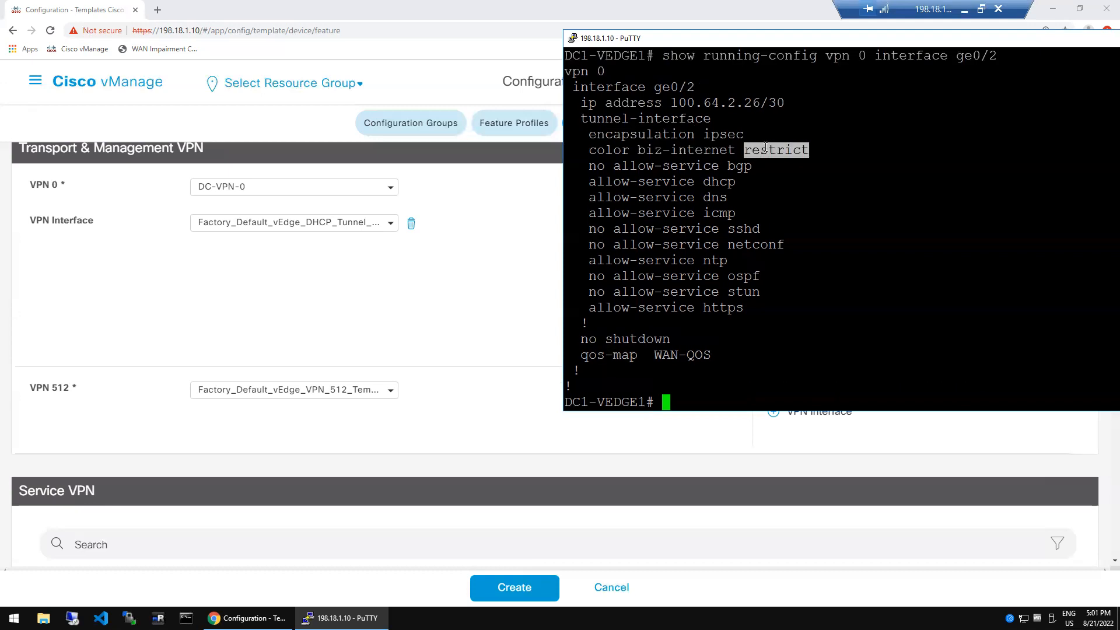
pyautogui.doubleClick(674, 89)
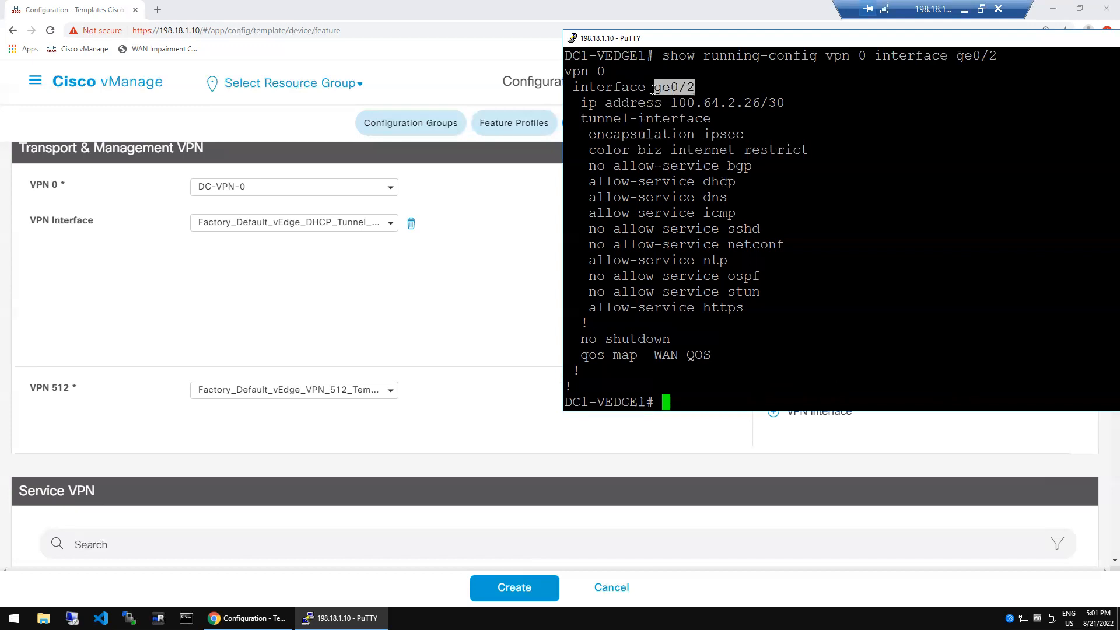
pyautogui.doubleClick(673, 228)
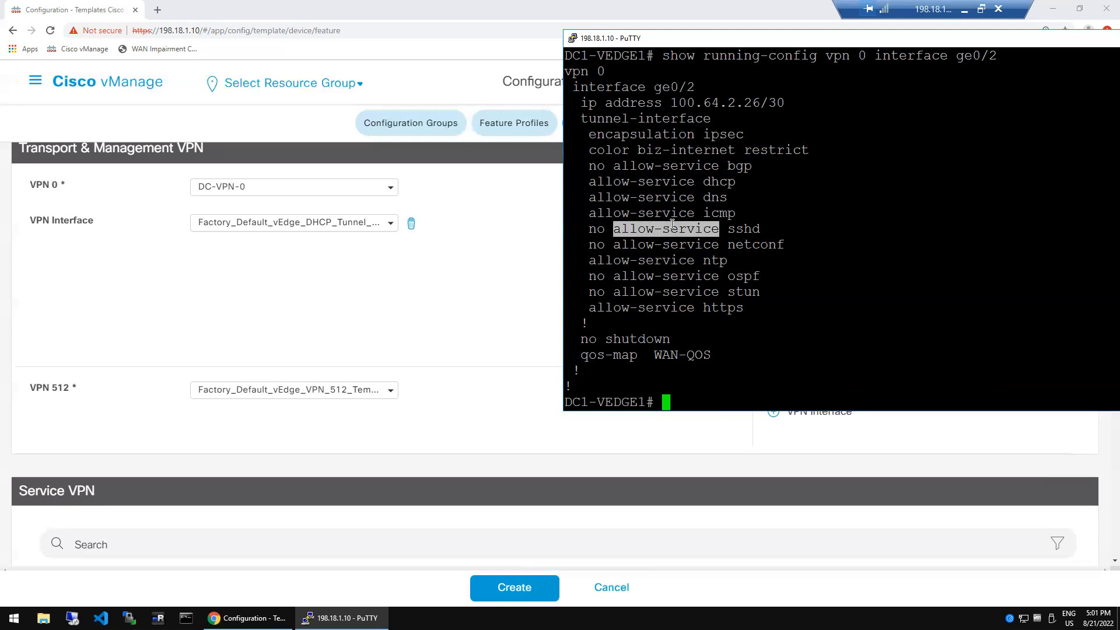
pyautogui.click(752, 216)
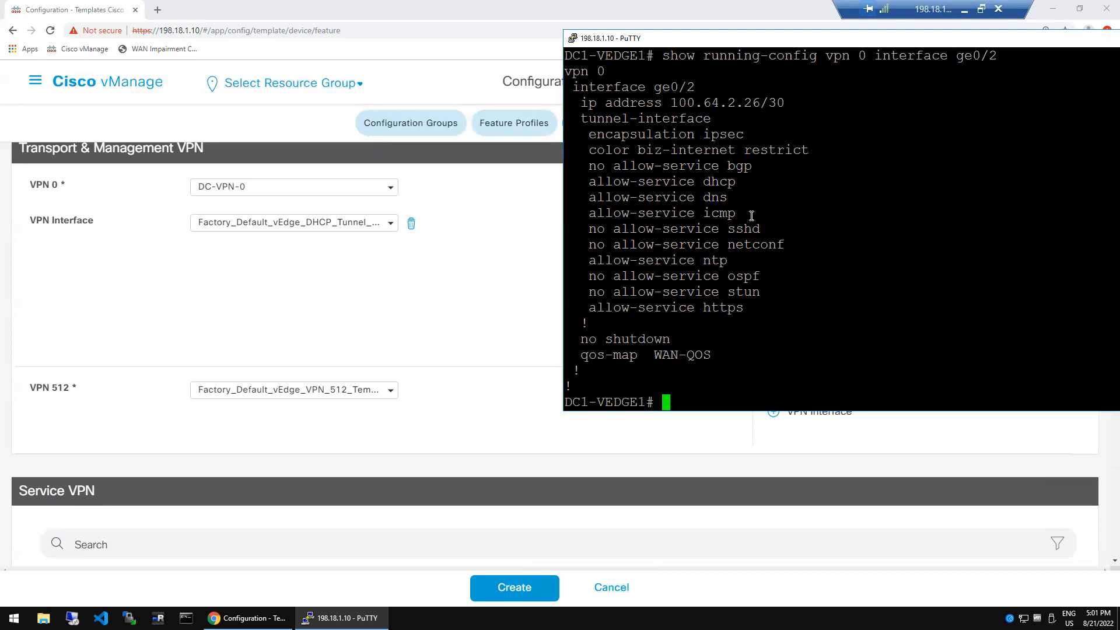
pyautogui.click(412, 349)
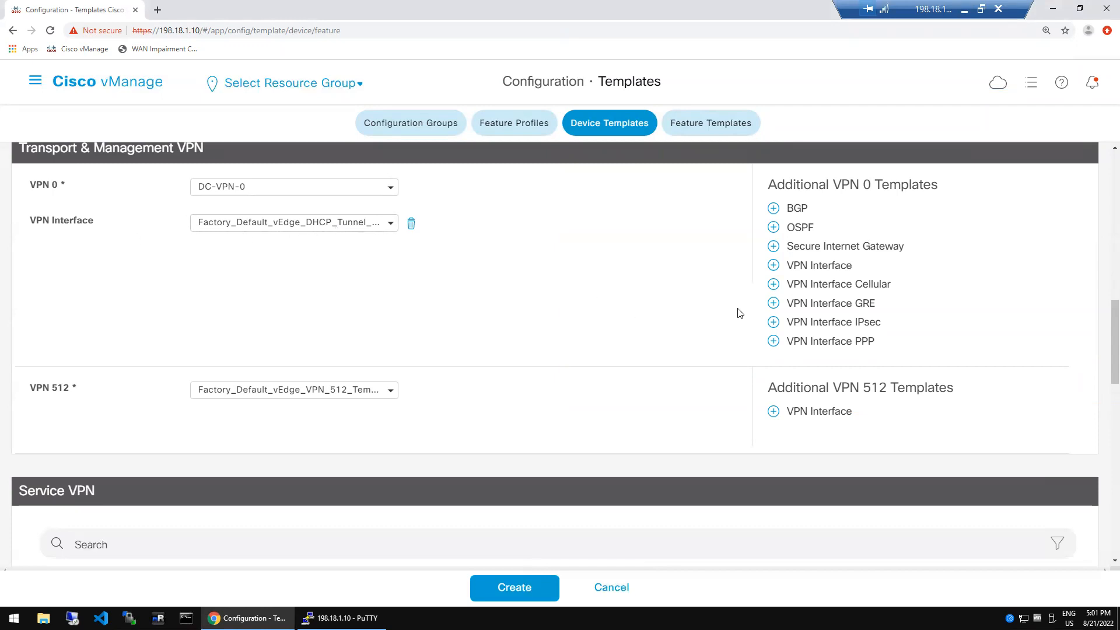
# Add a VPN Interface slot under Additional VPN 0 Templates and choose Create Template from its dropdown.
pyautogui.click(823, 268)
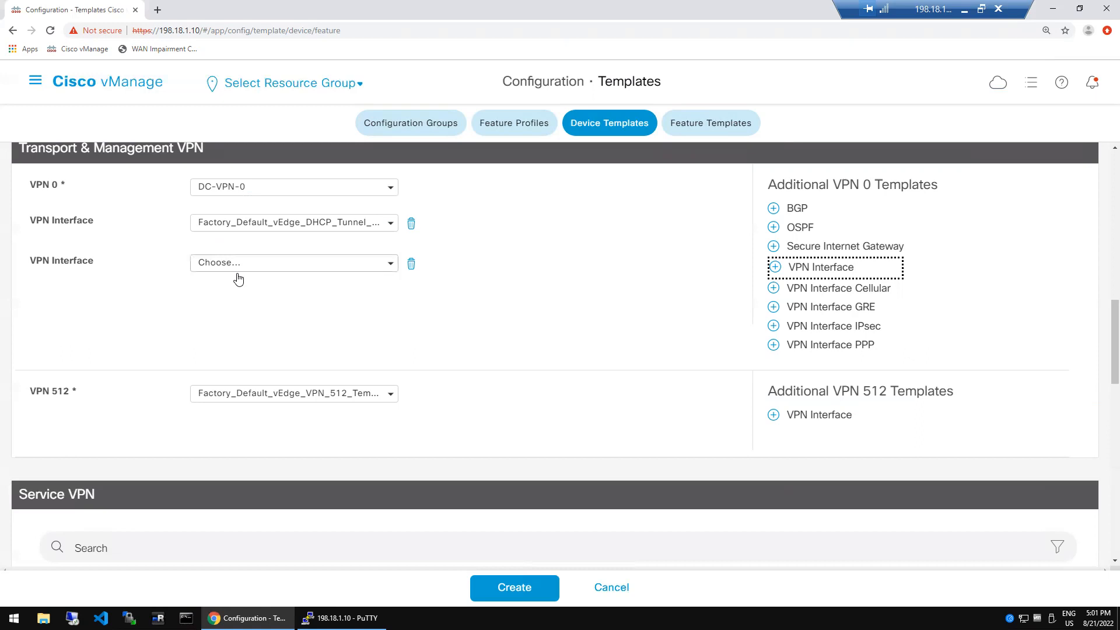
pyautogui.click(390, 224)
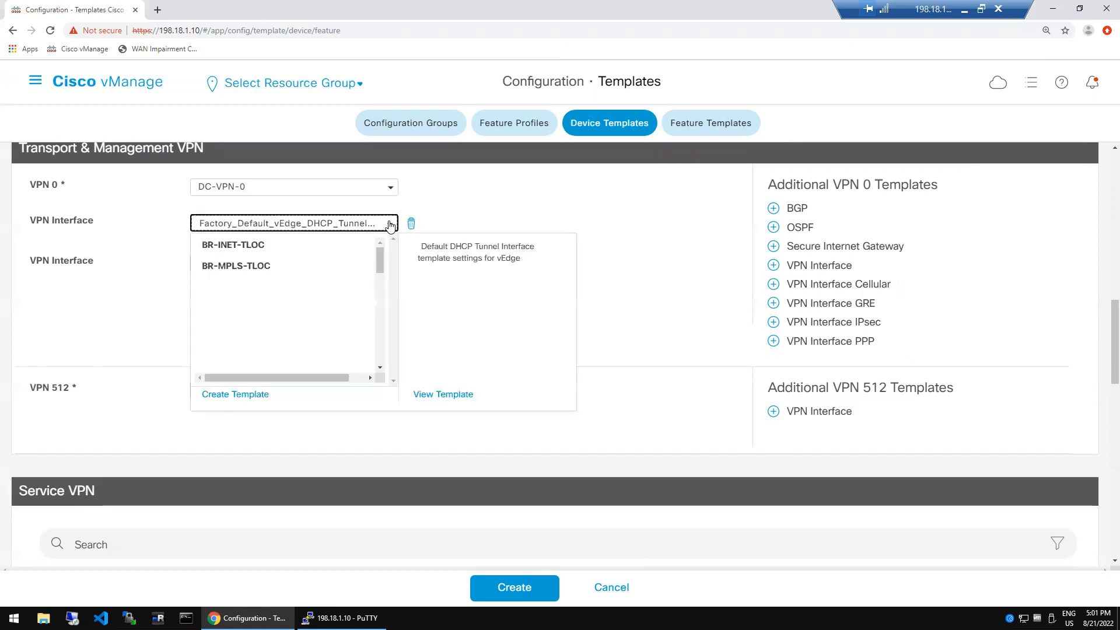
pyautogui.click(220, 395)
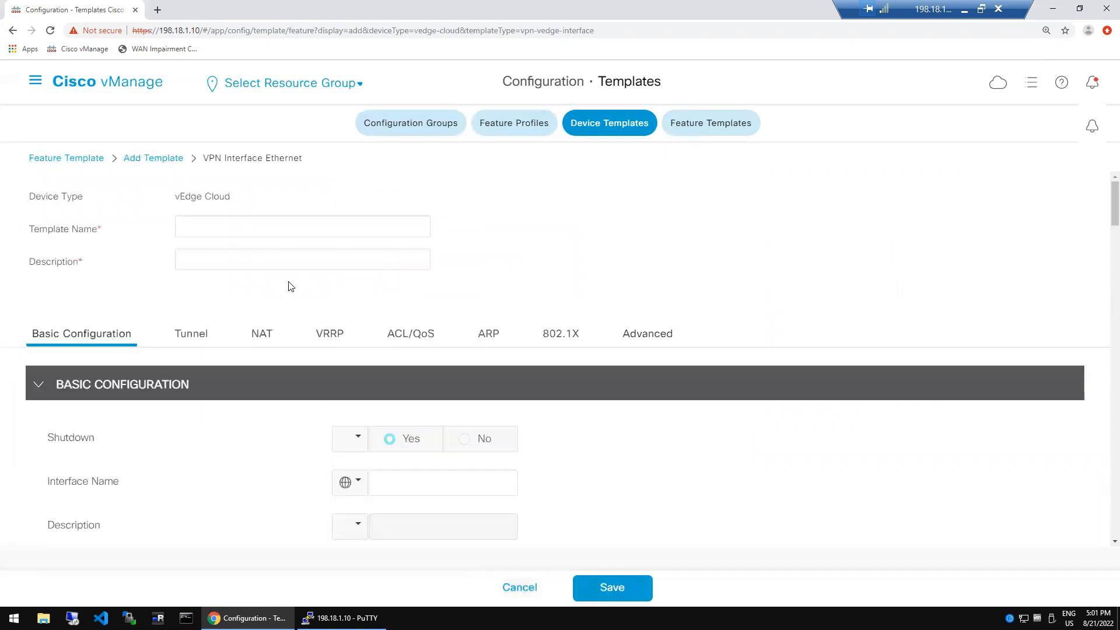
# Enter rat_dc_vpn_0_inet as both the template name and the description.
pyautogui.click(259, 222)
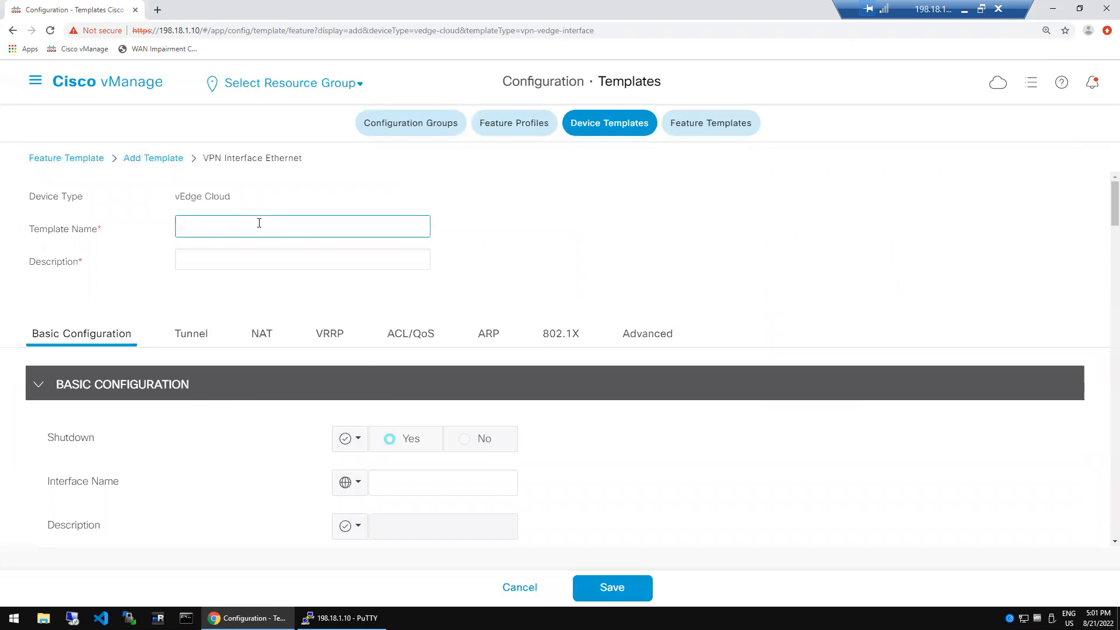
pyautogui.write('rat_dc_vpn_0_inet')
pyautogui.hotkey('ctrl', 'a')
pyautogui.hotkey('ctrl', 'c')
pyautogui.click(253, 259)
pyautogui.hotkey('ctrl', 'v')
pyautogui.click(508, 272)
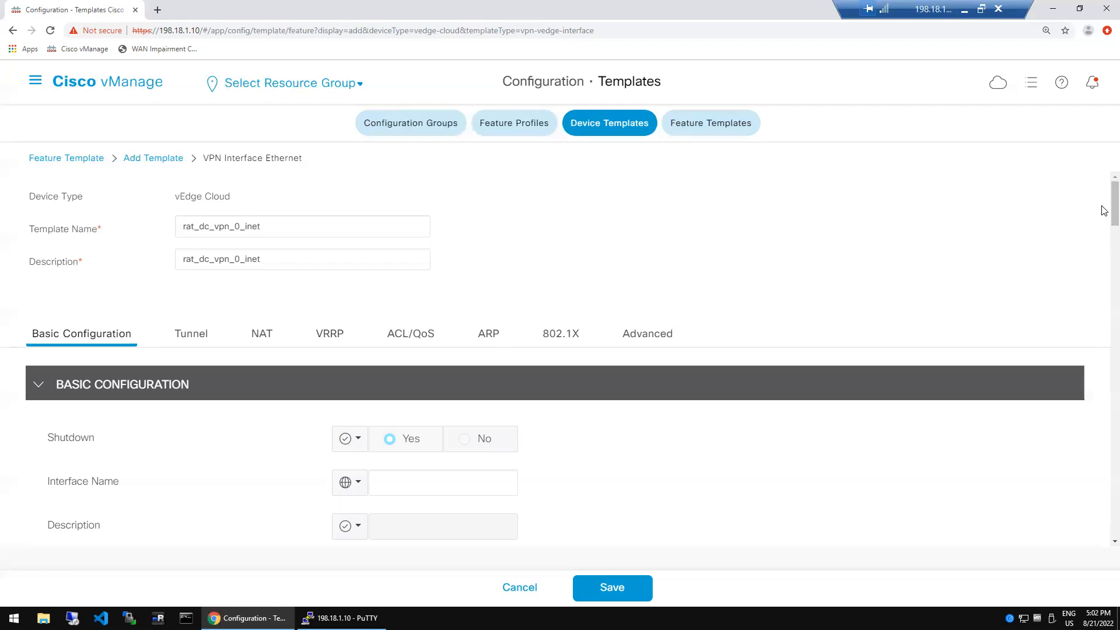
pyautogui.scroll(-2, 1104, 210)
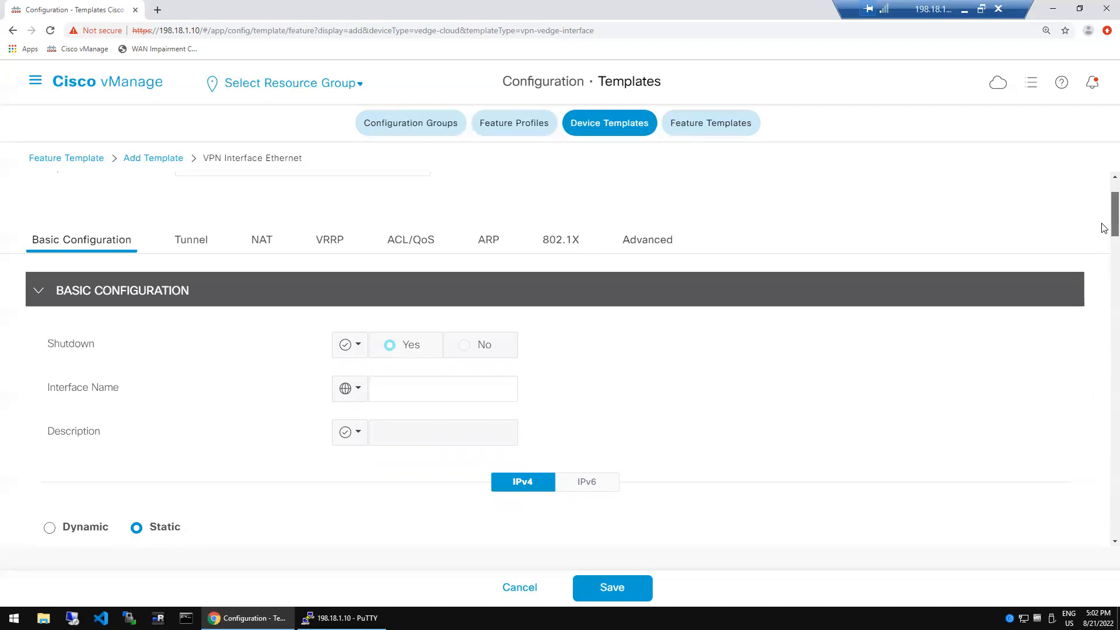
# Set the Shutdown field's scope to Global with the value No.
pyautogui.scroll(-1, 1104, 227)
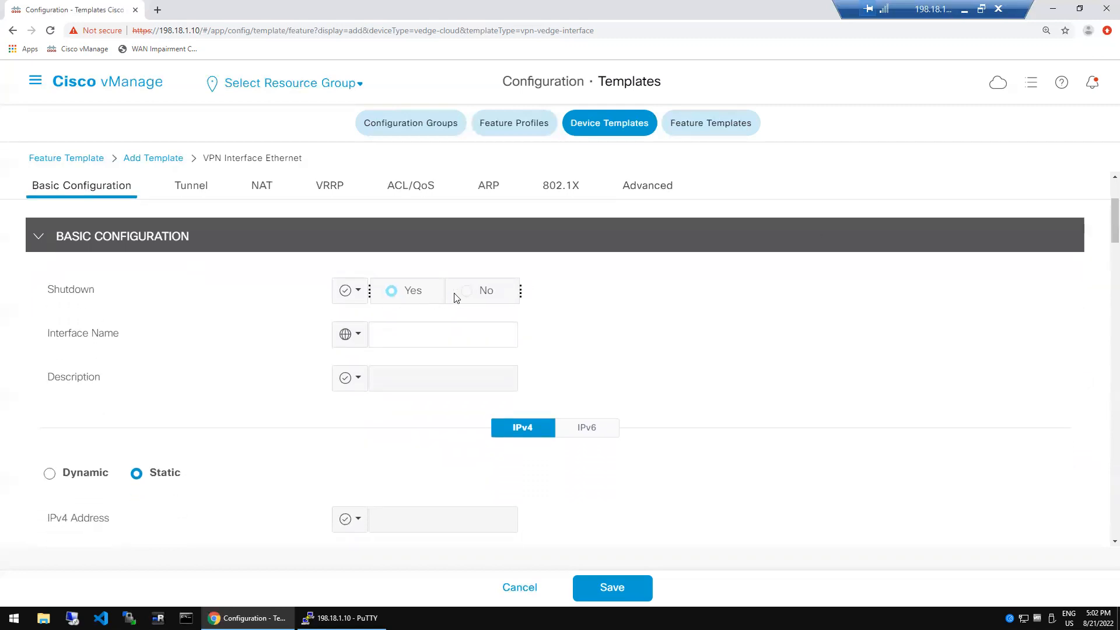
pyautogui.click(359, 298)
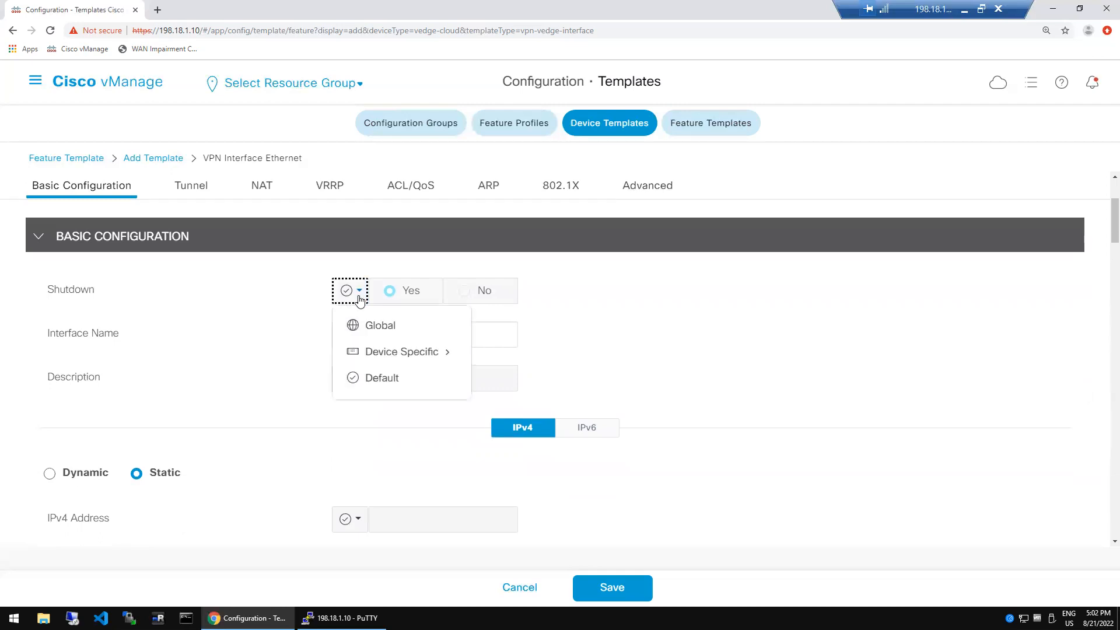
pyautogui.click(385, 351)
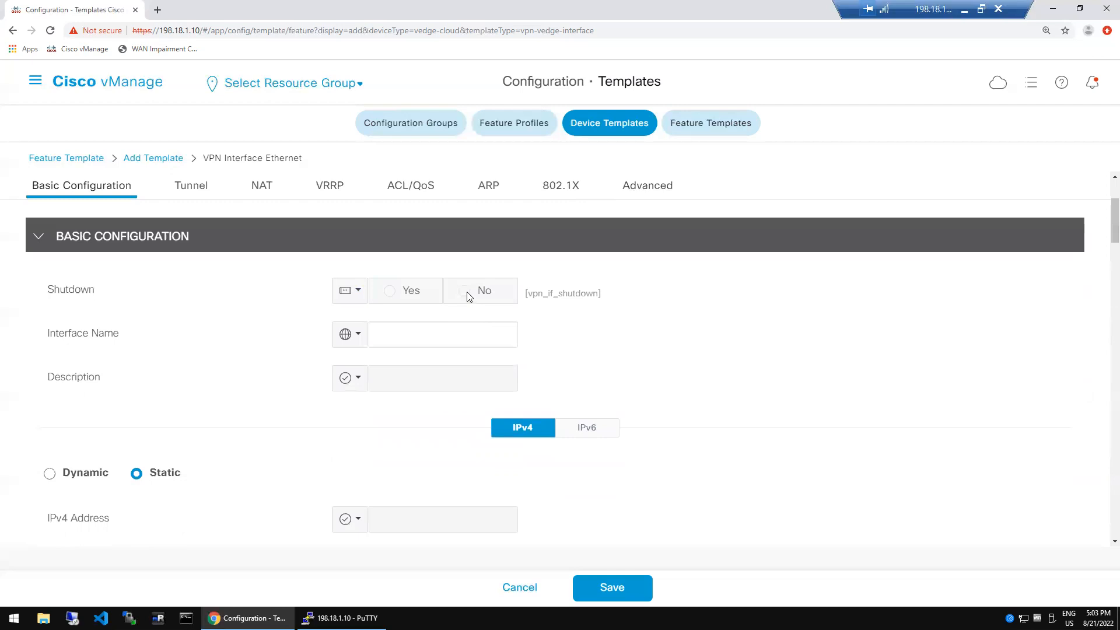
pyautogui.click(356, 290)
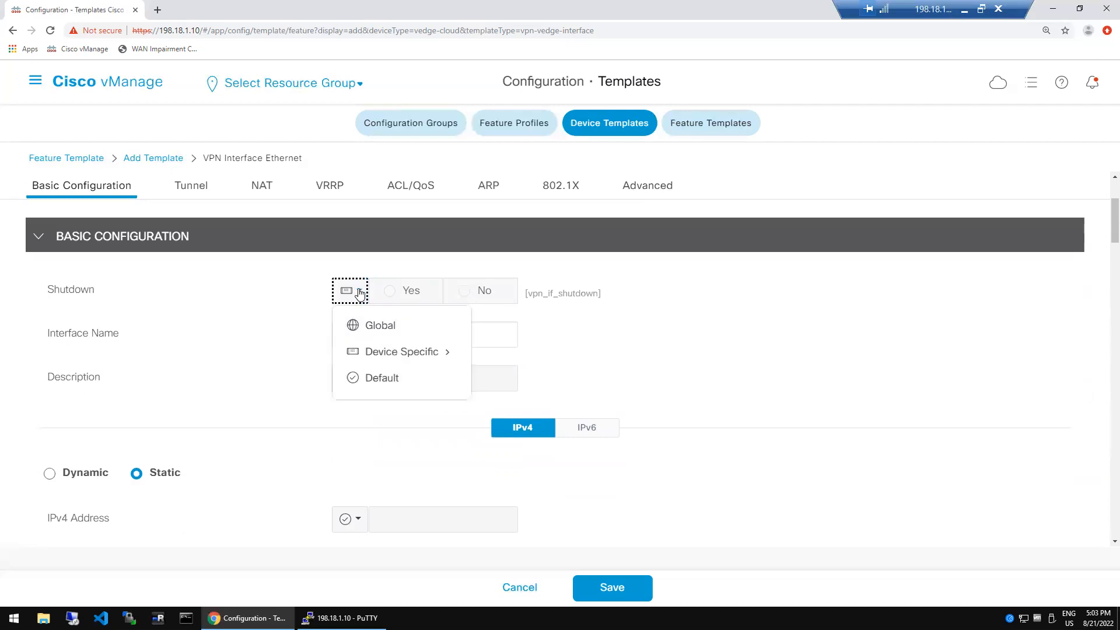
pyautogui.click(367, 325)
pyautogui.click(467, 297)
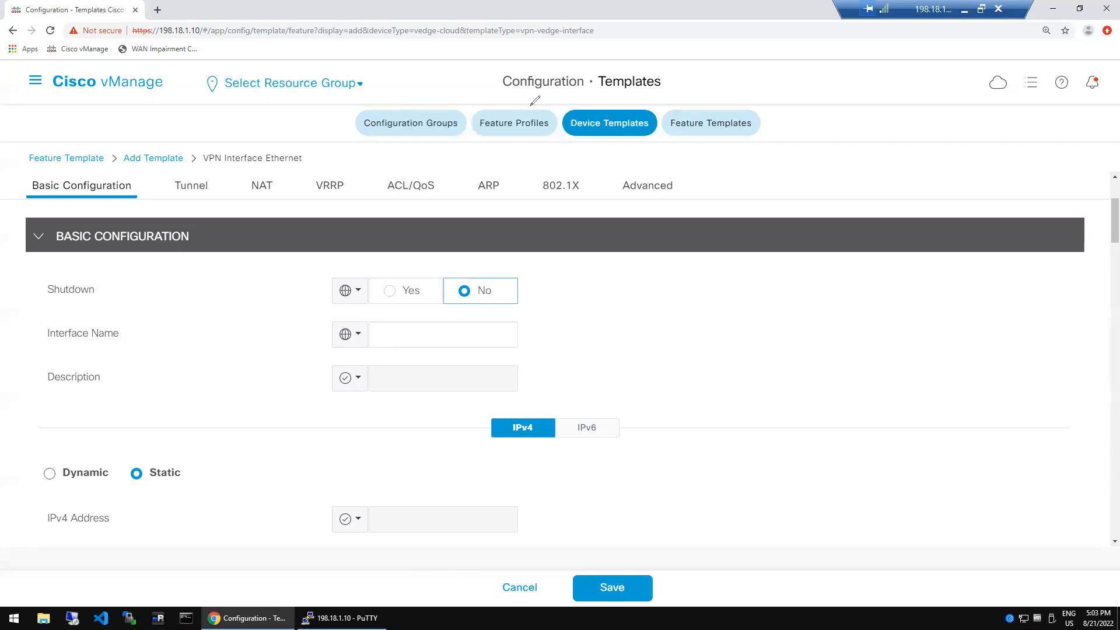
# Sketch a green router ellipse with an internet link on port go/1.
pyautogui.moveTo(709, 322)
pyautogui.mouseDown()
pyautogui.moveTo(782, 395)
pyautogui.moveTo(841, 408)
pyautogui.moveTo(842, 430)
pyautogui.moveTo(860, 438)
pyautogui.mouseUp()
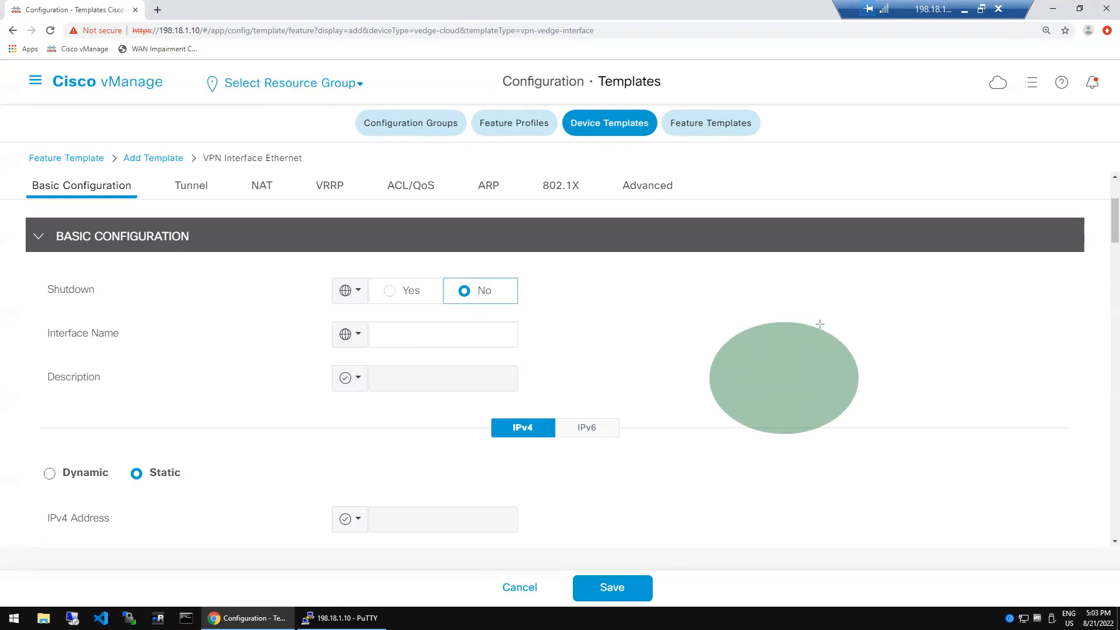
pyautogui.moveTo(818, 329); pyautogui.dragTo(937, 182)
pyautogui.moveTo(860, 299)
pyautogui.mouseDown()
pyautogui.moveTo(871, 293)
pyautogui.moveTo(887, 337)
pyautogui.moveTo(902, 312)
pyautogui.mouseUp()
pyautogui.moveTo(919, 265); pyautogui.dragTo(935, 345)
pyautogui.moveTo(955, 280); pyautogui.dragTo(973, 325)
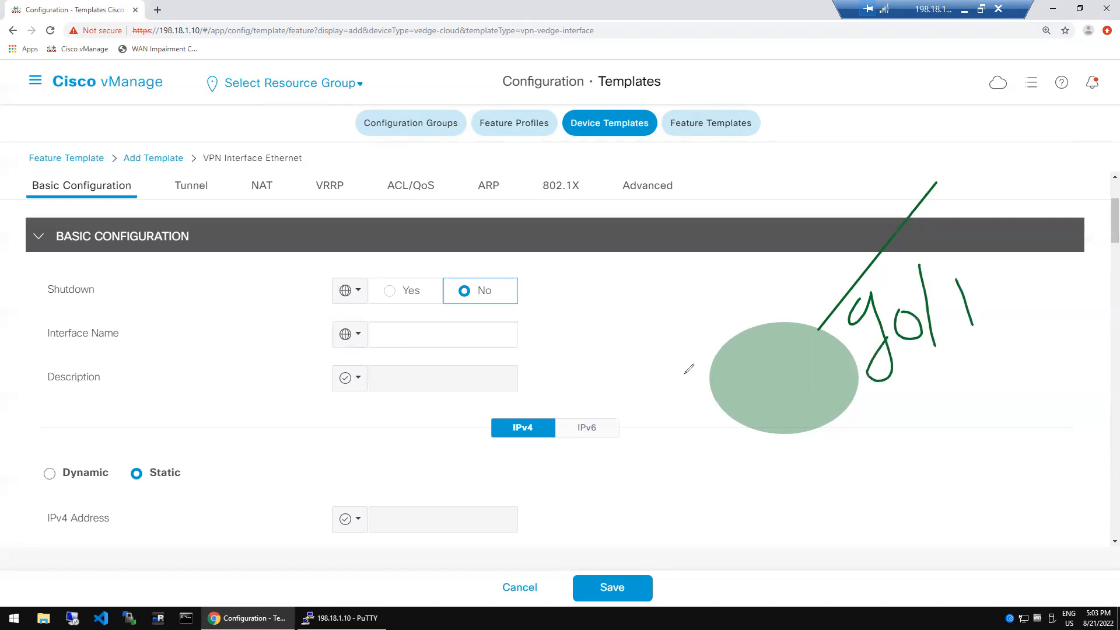
pyautogui.moveTo(940, 245); pyautogui.dragTo(978, 213)
pyautogui.moveTo(959, 195); pyautogui.dragTo(984, 247)
pyautogui.moveTo(985, 160); pyautogui.dragTo(1011, 206)
pyautogui.moveTo(1009, 174)
pyautogui.mouseDown()
pyautogui.moveTo(1056, 195)
pyautogui.moveTo(1081, 179)
pyautogui.mouseUp()
pyautogui.moveTo(1062, 122)
pyautogui.mouseDown()
pyautogui.moveTo(1095, 175)
pyautogui.moveTo(1103, 131)
pyautogui.mouseUp()
# Add a second port's mpls link, then list go/3 and go/4 under go/1, grouped with a brace.
pyautogui.moveTo(682, 282)
pyautogui.mouseDown()
pyautogui.moveTo(660, 308)
pyautogui.moveTo(684, 343)
pyautogui.mouseUp()
pyautogui.moveTo(721, 275); pyautogui.dragTo(723, 274)
pyautogui.moveTo(708, 255)
pyautogui.mouseDown()
pyautogui.moveTo(737, 305)
pyautogui.moveTo(793, 255)
pyautogui.mouseUp()
pyautogui.moveTo(778, 336)
pyautogui.mouseDown()
pyautogui.moveTo(684, 189)
pyautogui.moveTo(721, 189)
pyautogui.mouseUp()
pyautogui.moveTo(736, 170)
pyautogui.mouseDown()
pyautogui.moveTo(734, 193)
pyautogui.moveTo(814, 120)
pyautogui.moveTo(808, 172)
pyautogui.mouseUp()
pyautogui.moveTo(724, 223); pyautogui.dragTo(828, 168)
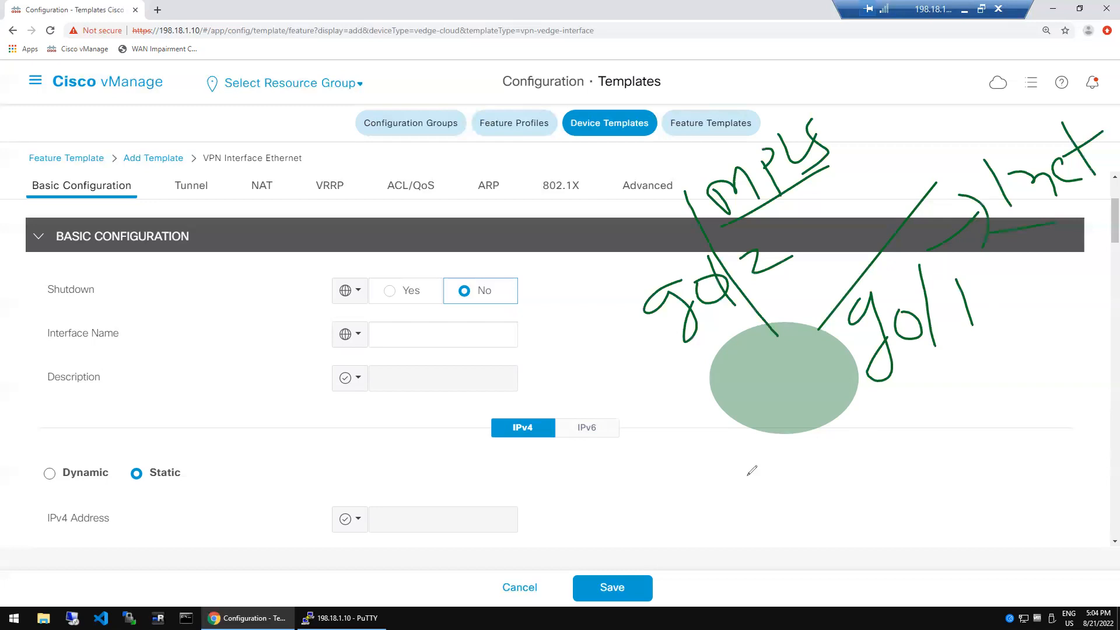
pyautogui.moveTo(887, 391); pyautogui.dragTo(988, 311)
pyautogui.moveTo(963, 371)
pyautogui.mouseDown()
pyautogui.moveTo(956, 384)
pyautogui.moveTo(993, 376)
pyautogui.moveTo(1042, 387)
pyautogui.moveTo(1021, 405)
pyautogui.mouseUp()
pyautogui.moveTo(1009, 431)
pyautogui.mouseDown()
pyautogui.moveTo(995, 444)
pyautogui.moveTo(1004, 476)
pyautogui.mouseUp()
pyautogui.moveTo(1014, 443); pyautogui.dragTo(1024, 449)
pyautogui.moveTo(1039, 403)
pyautogui.mouseDown()
pyautogui.moveTo(1040, 447)
pyautogui.moveTo(1071, 454)
pyautogui.mouseUp()
pyautogui.moveTo(1031, 332)
pyautogui.mouseDown()
pyautogui.moveTo(1043, 331)
pyautogui.moveTo(1072, 427)
pyautogui.mouseUp()
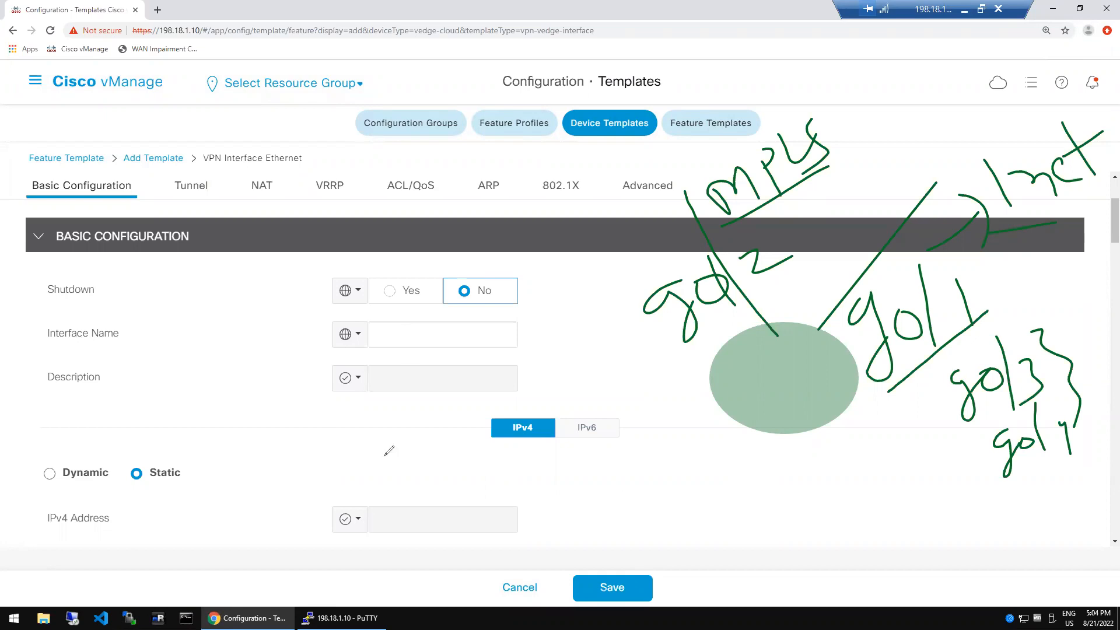
# Clear the annotations and paste ge0/2 from PuTTY as the interface name.
pyautogui.click(667, 103)
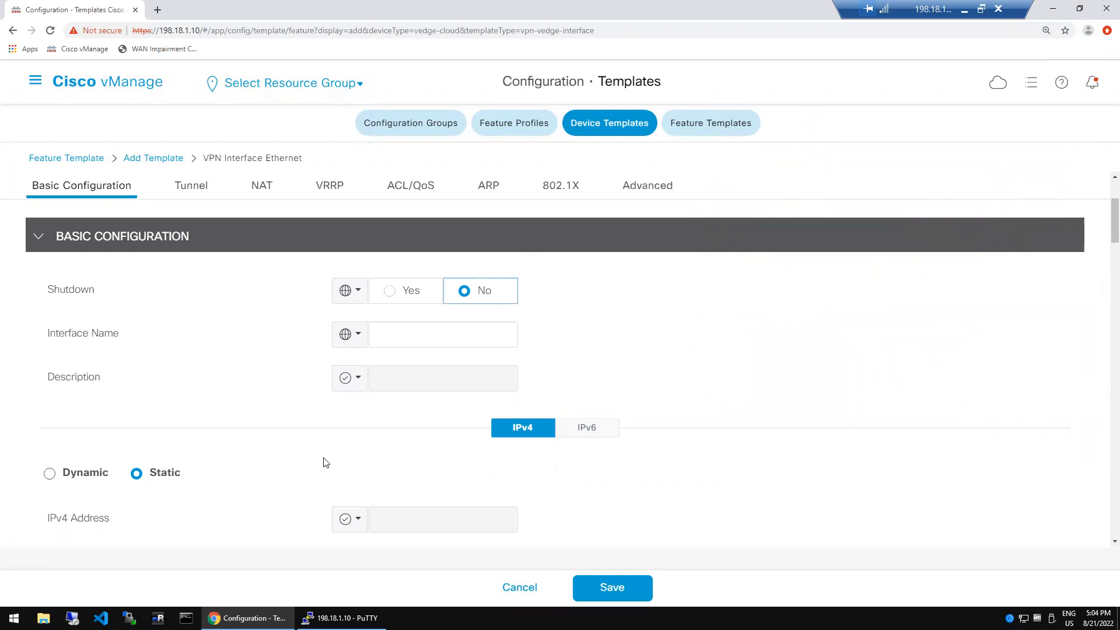
pyautogui.click(342, 617)
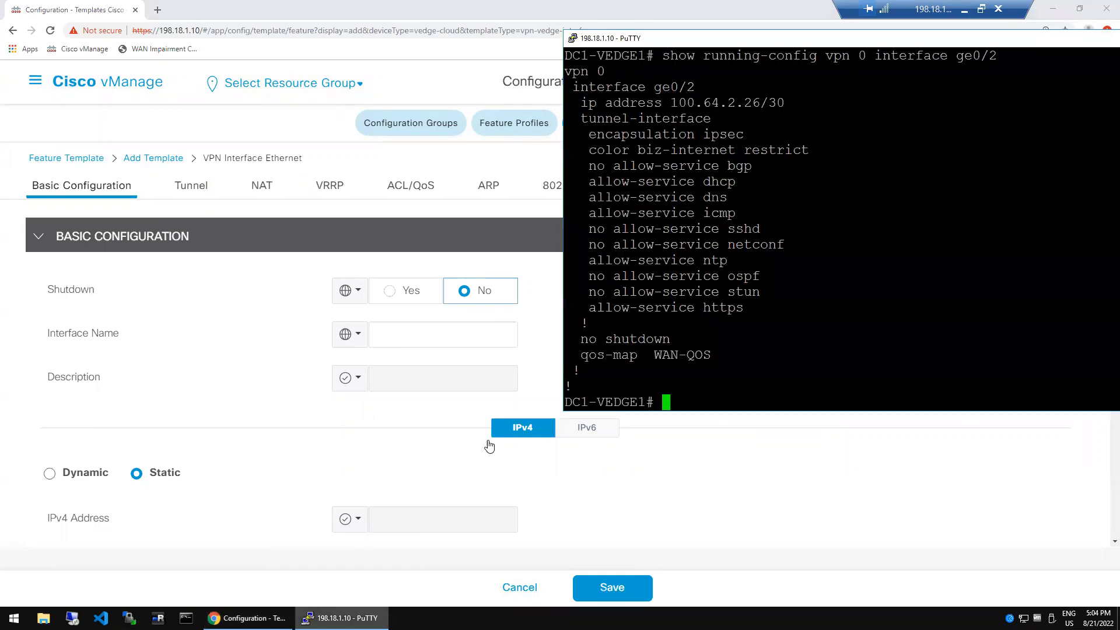
pyautogui.doubleClick(685, 93)
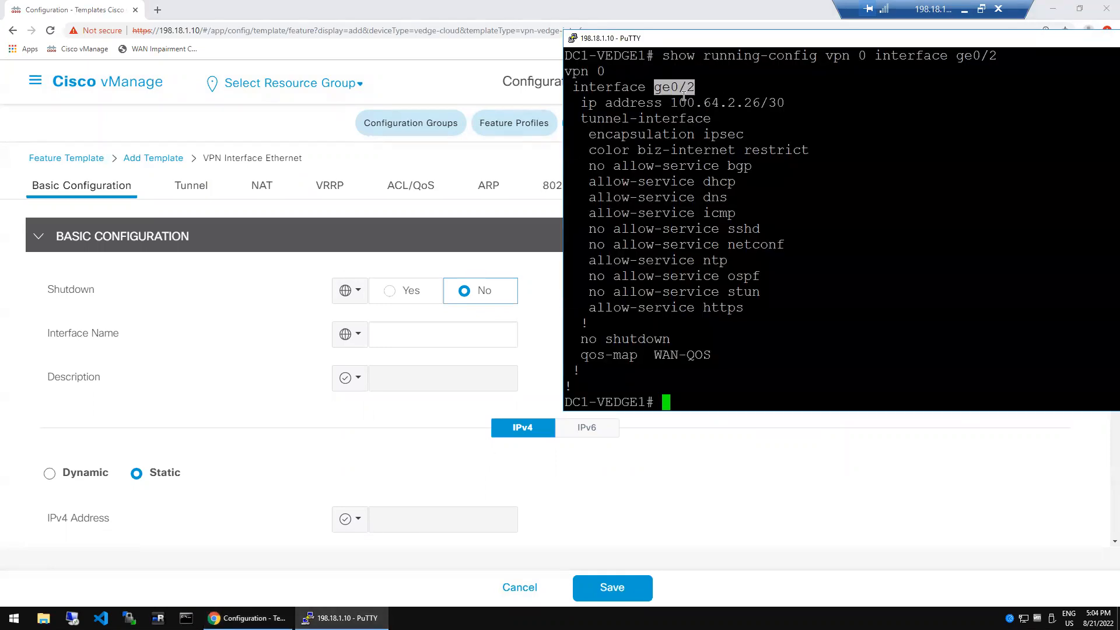
pyautogui.click(442, 336)
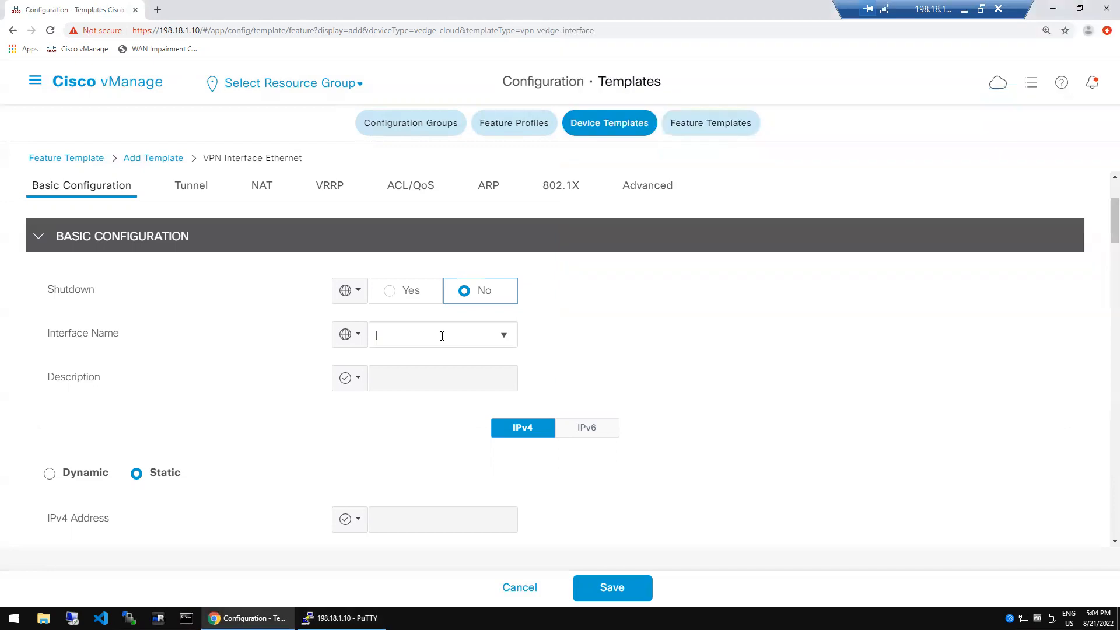
pyautogui.write('ge0/2')
pyautogui.click(621, 353)
# Give the interface a global description 'this is internet facing interface ATT'.
pyautogui.click(354, 382)
pyautogui.click(376, 412)
pyautogui.click(417, 383)
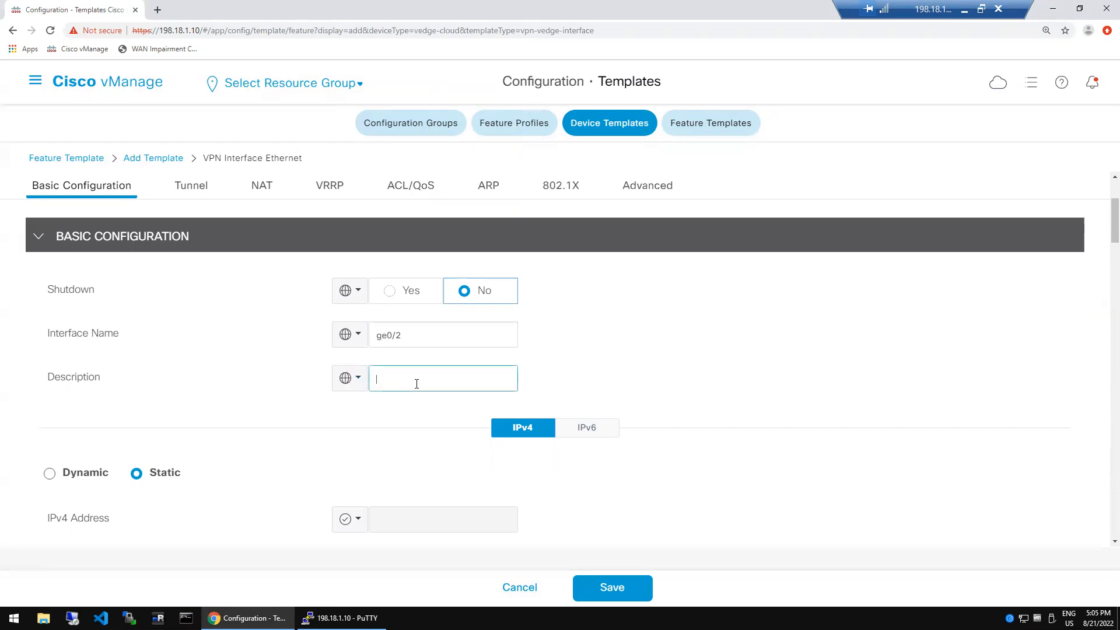
pyautogui.write('tis')
pyautogui.press('BackSpace')
pyautogui.press('BackSpace')
pyautogui.press('BackSpace')
pyautogui.write('his is internet facing interface AT.T')
pyautogui.click(725, 375)
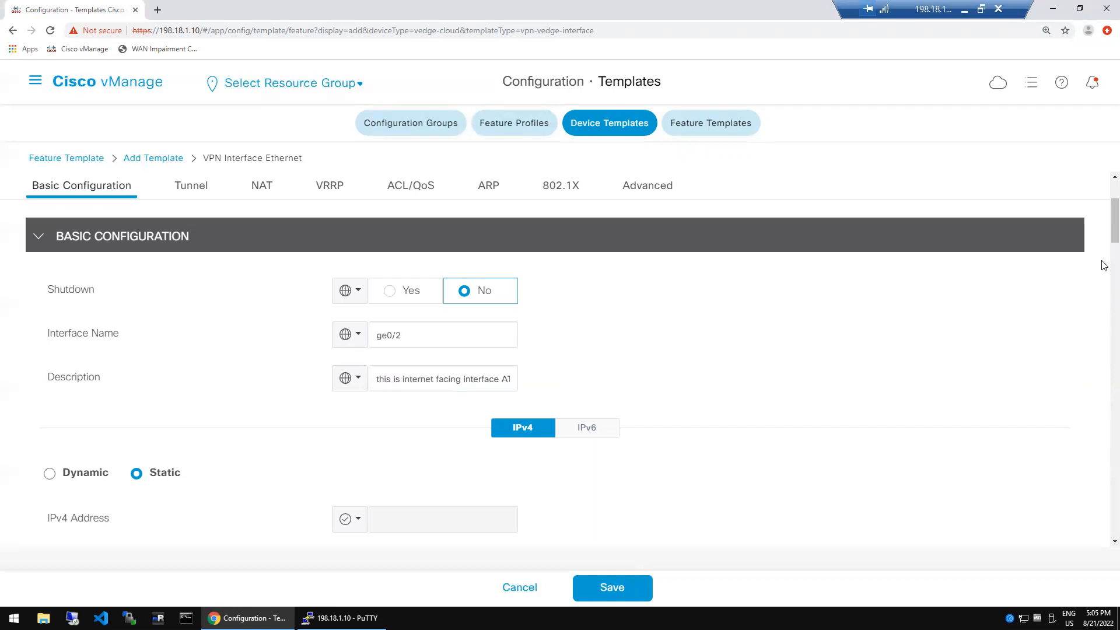
# Keep the IPv4 address static and copy 100.64.2.26/30 from the router's running config.
pyautogui.scroll(-5, 731, 358)
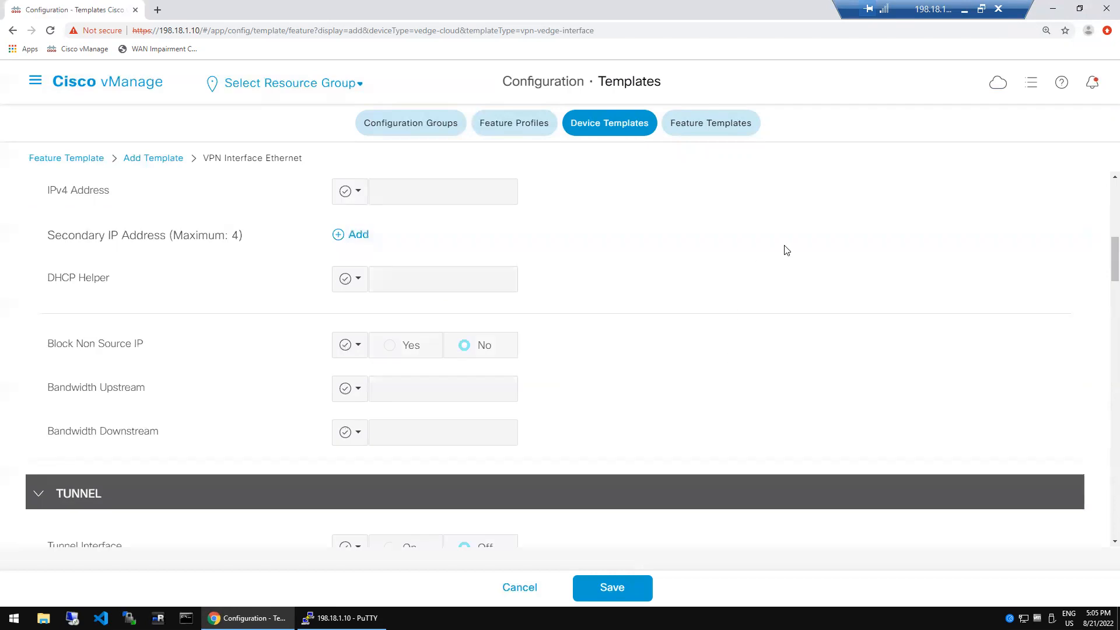
pyautogui.scroll(3, 787, 250)
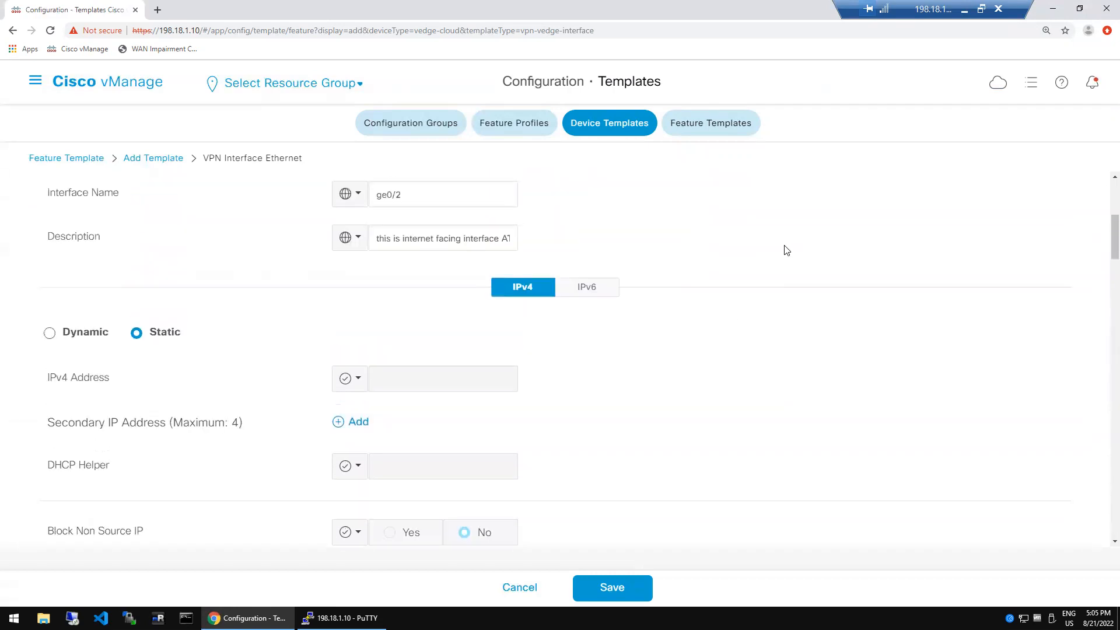
pyautogui.scroll(-1, 785, 249)
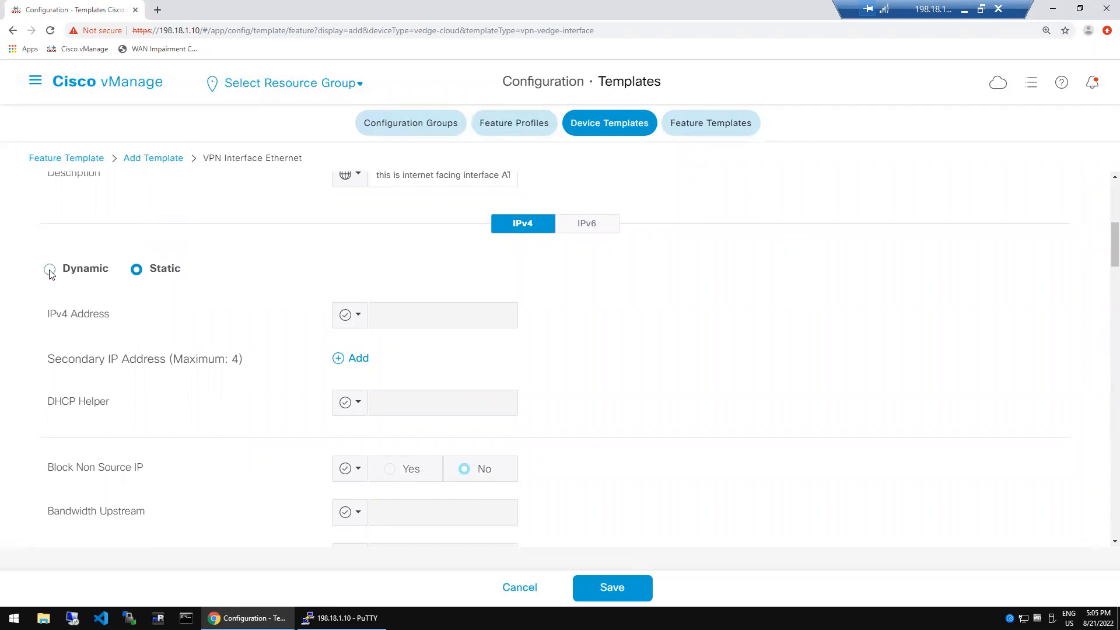
pyautogui.click(51, 270)
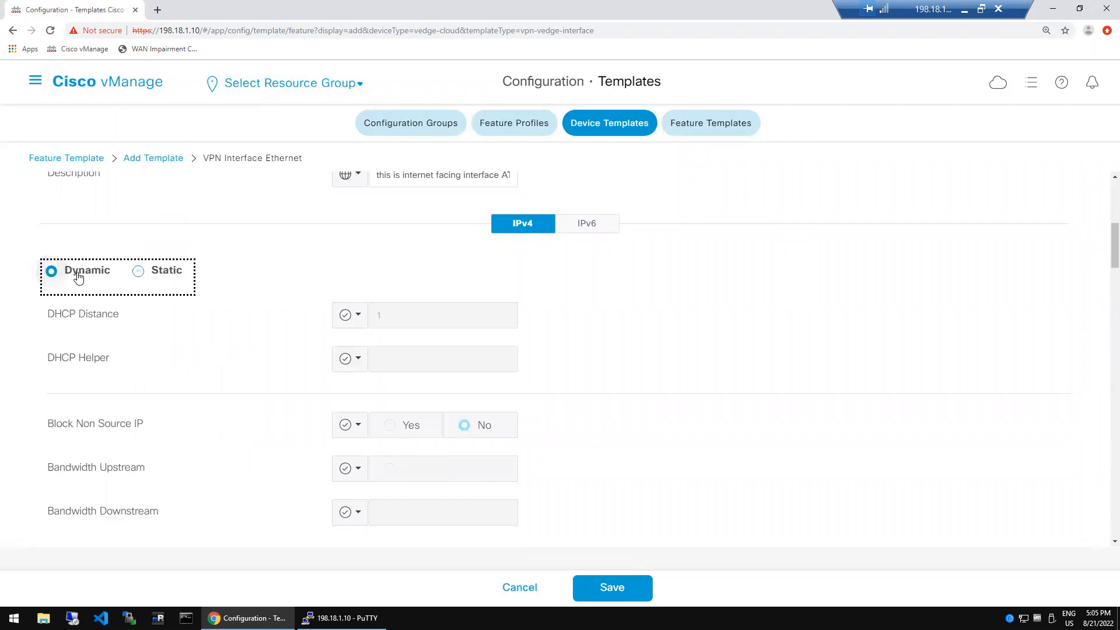
pyautogui.click(140, 273)
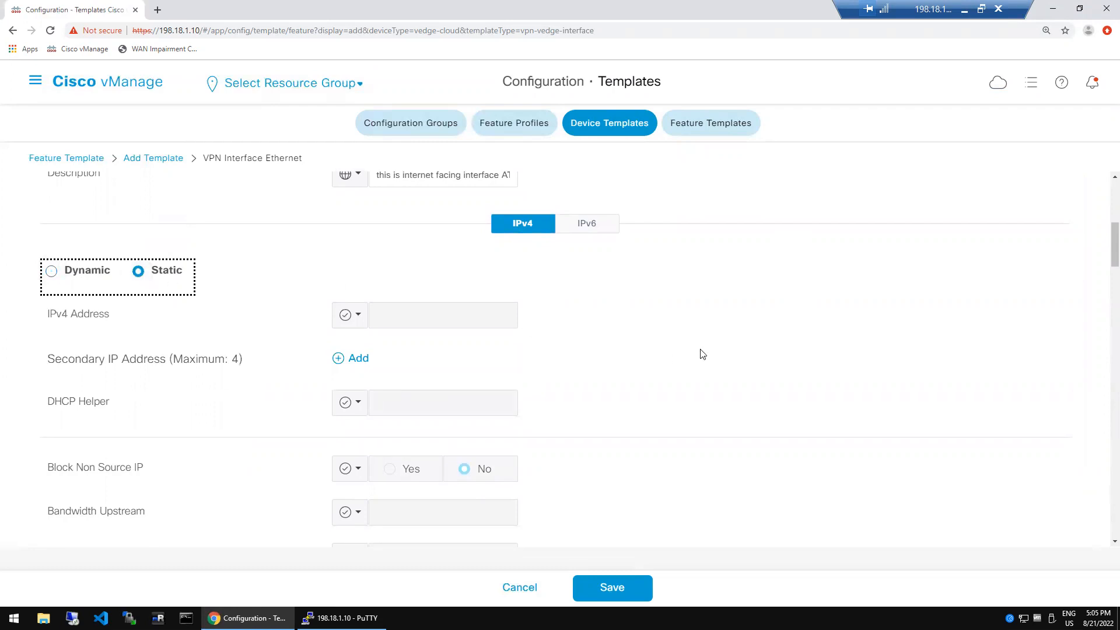
pyautogui.click(341, 618)
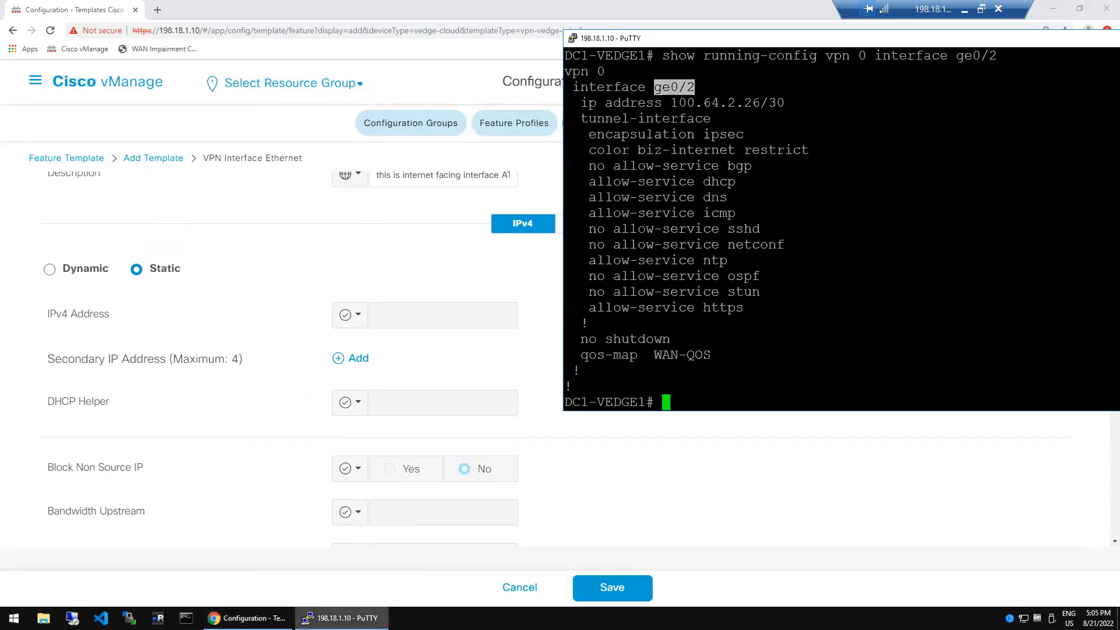
pyautogui.click(735, 105)
pyautogui.doubleClick(735, 104)
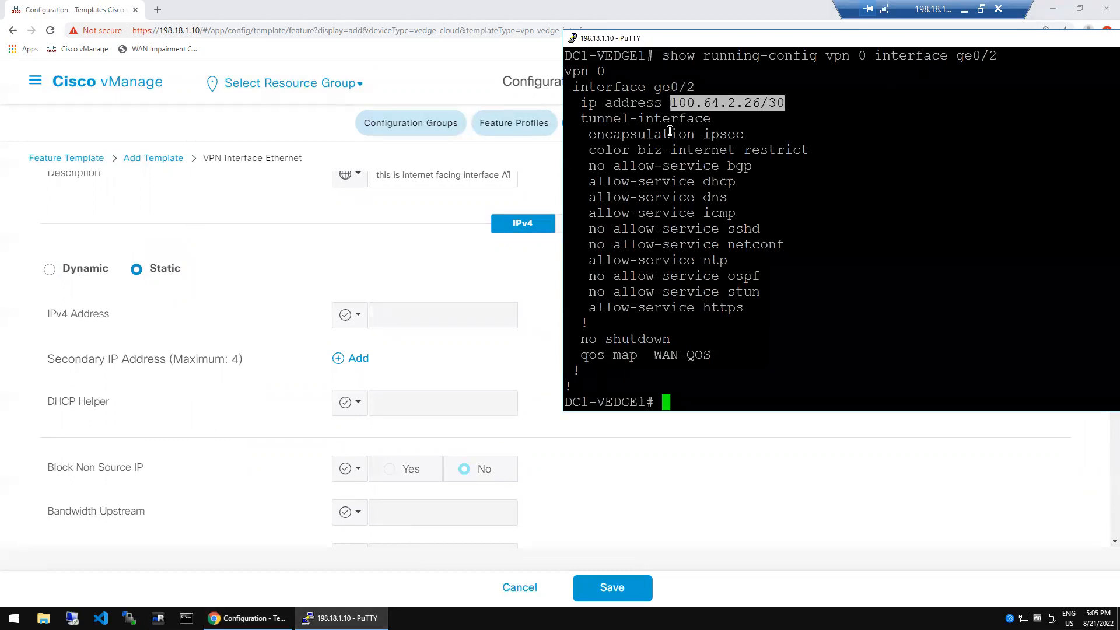
pyautogui.click(281, 328)
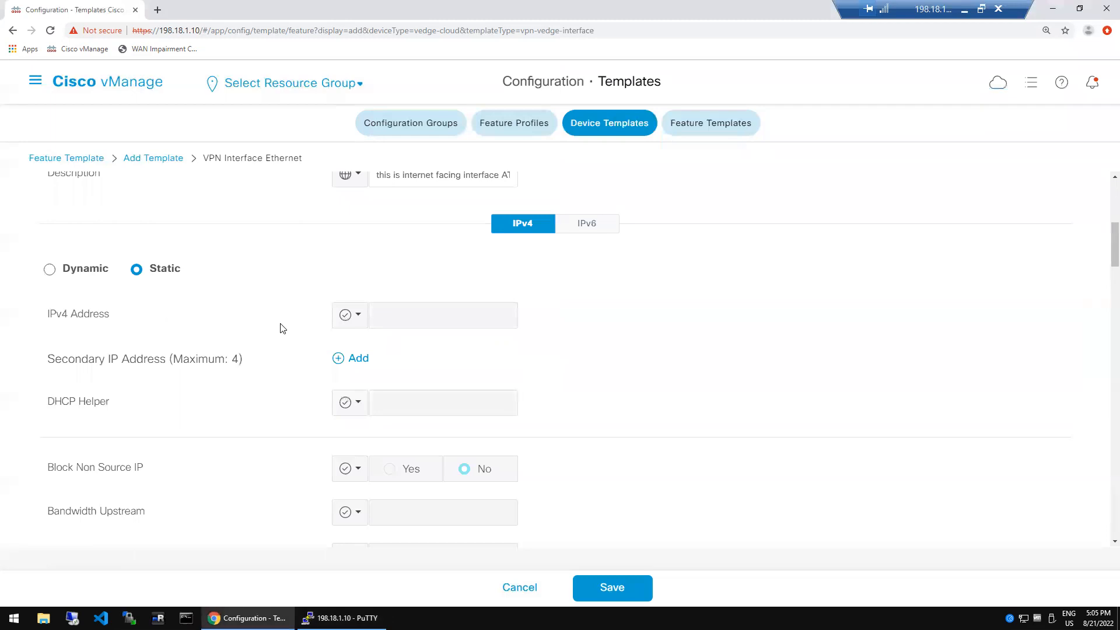
# Make the IPv4 address a device-specific value keyed DC_INET_INTERFACE.
pyautogui.click(362, 315)
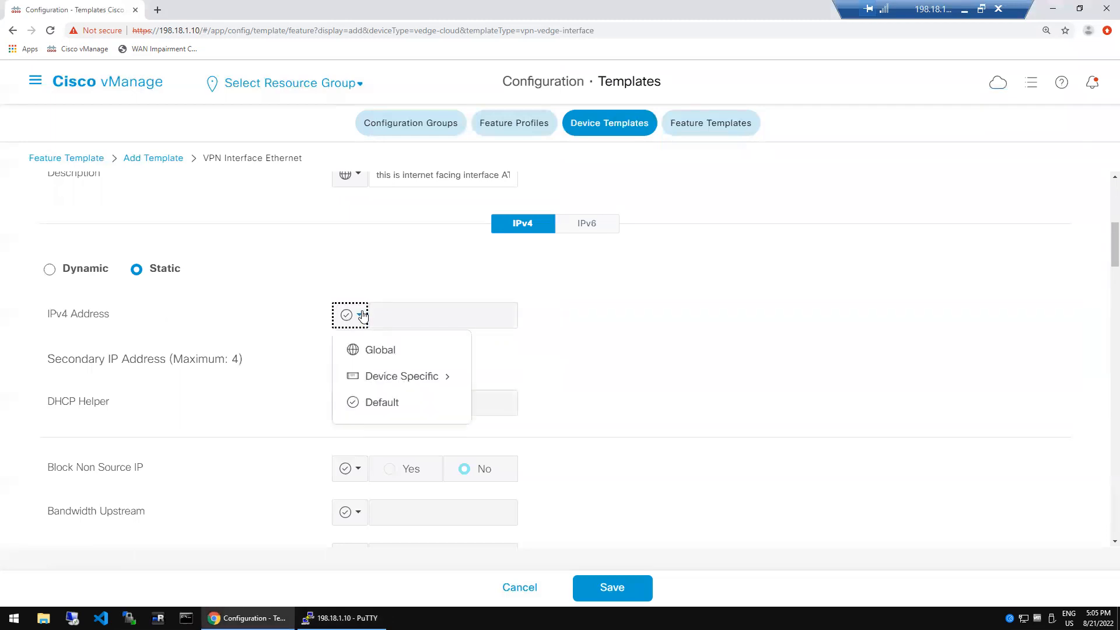
pyautogui.moveTo(395, 384)
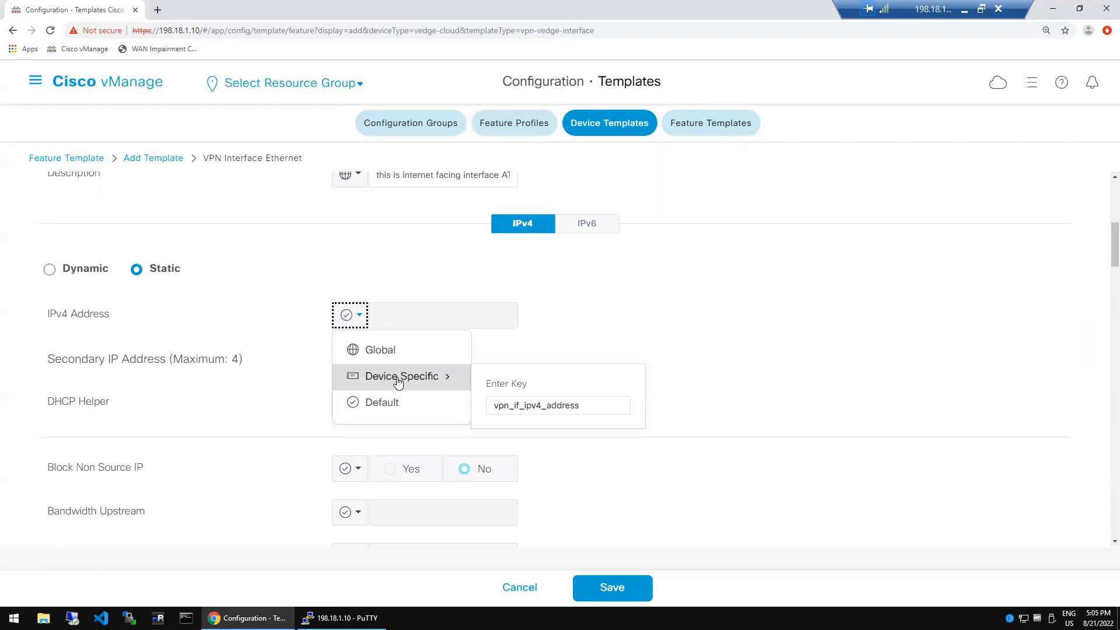
pyautogui.click(432, 379)
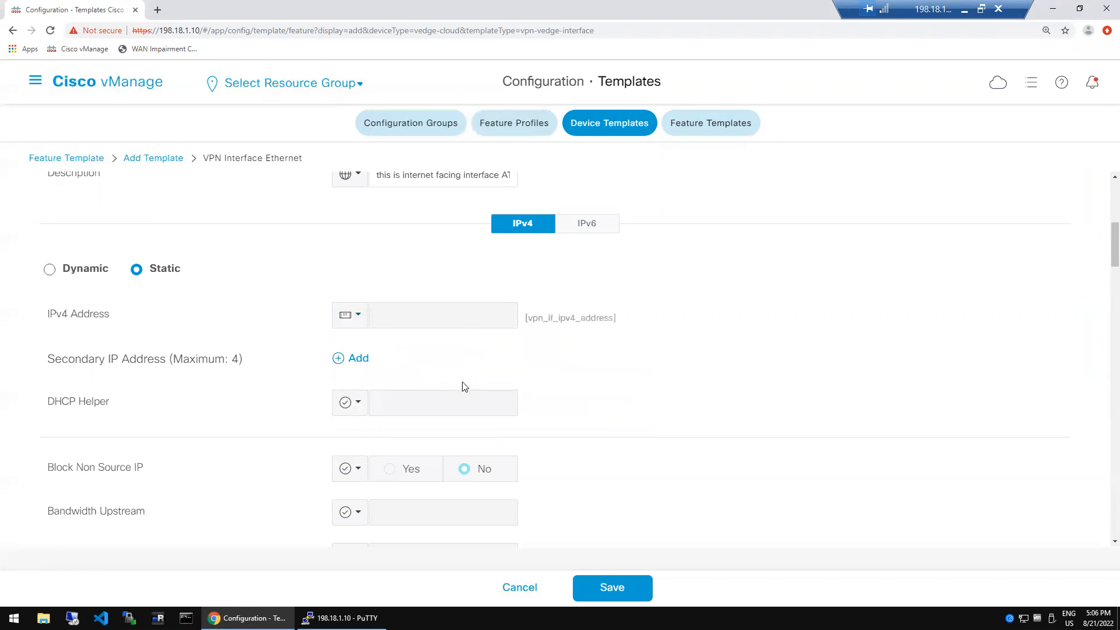
pyautogui.click(365, 324)
pyautogui.moveTo(422, 386)
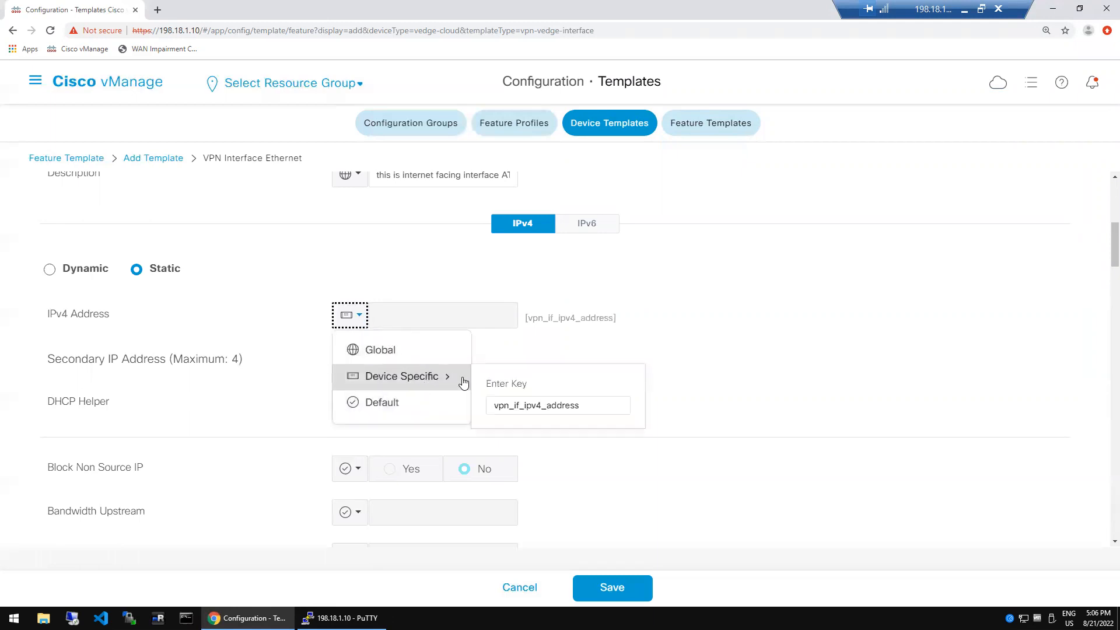
pyautogui.click(544, 405)
pyautogui.doubleClick(545, 405)
pyautogui.write('IN')
pyautogui.press('BackSpace')
pyautogui.press('BackSpace')
pyautogui.write('DC_INET')
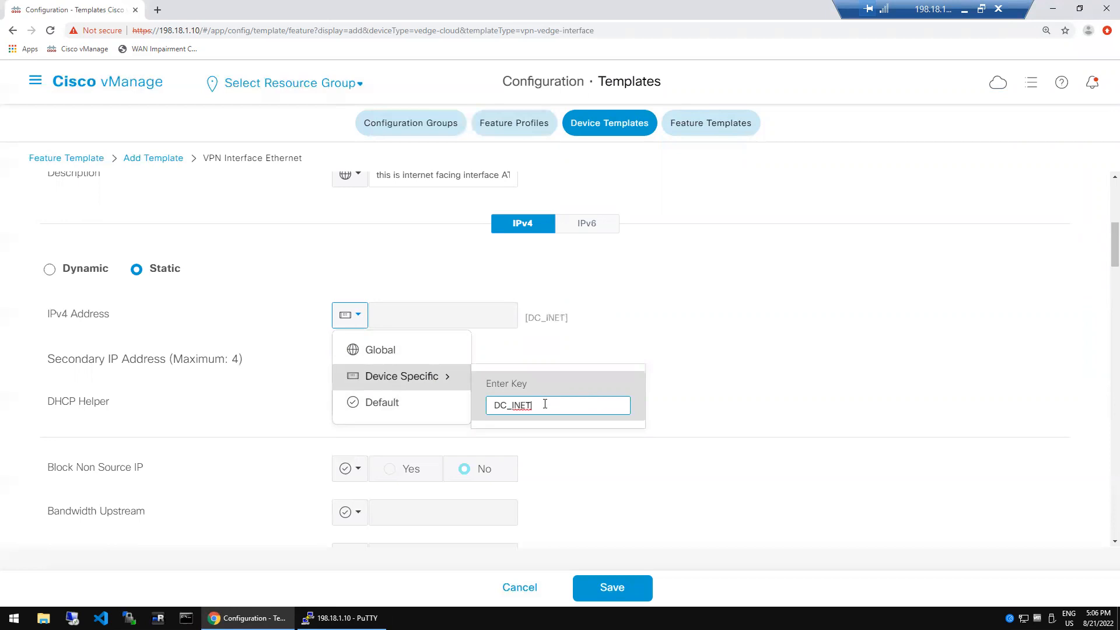
pyautogui.write('_INTERFACE')
pyautogui.click(726, 378)
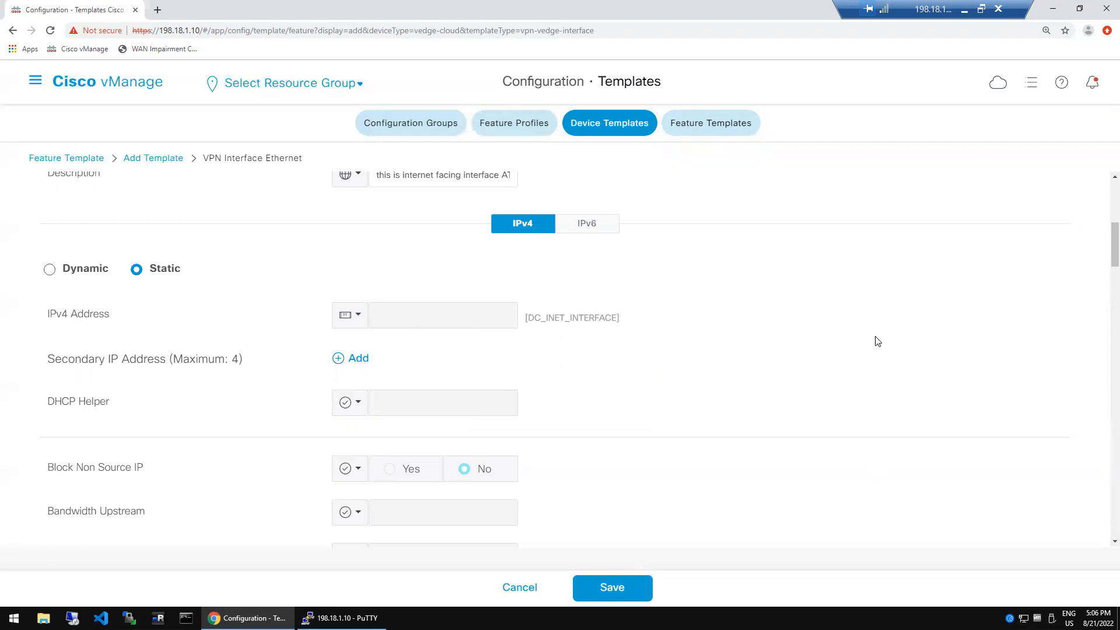
# Bring the TUNNEL section into view and display interface ge0/2's running config for reference.
pyautogui.scroll(-2, 877, 341)
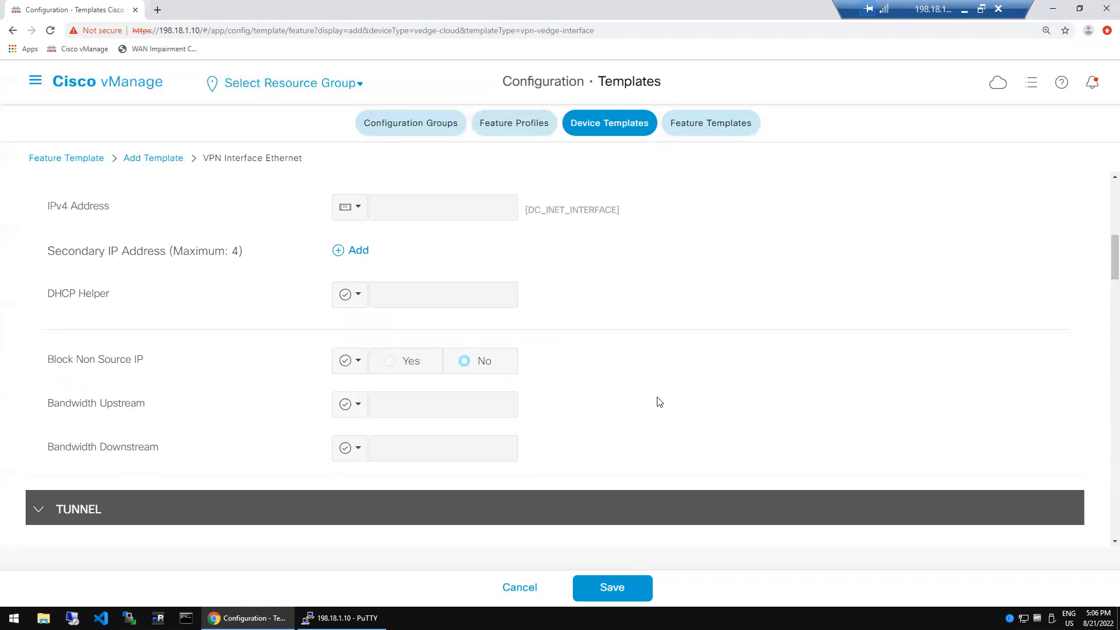
pyautogui.scroll(-1, 659, 402)
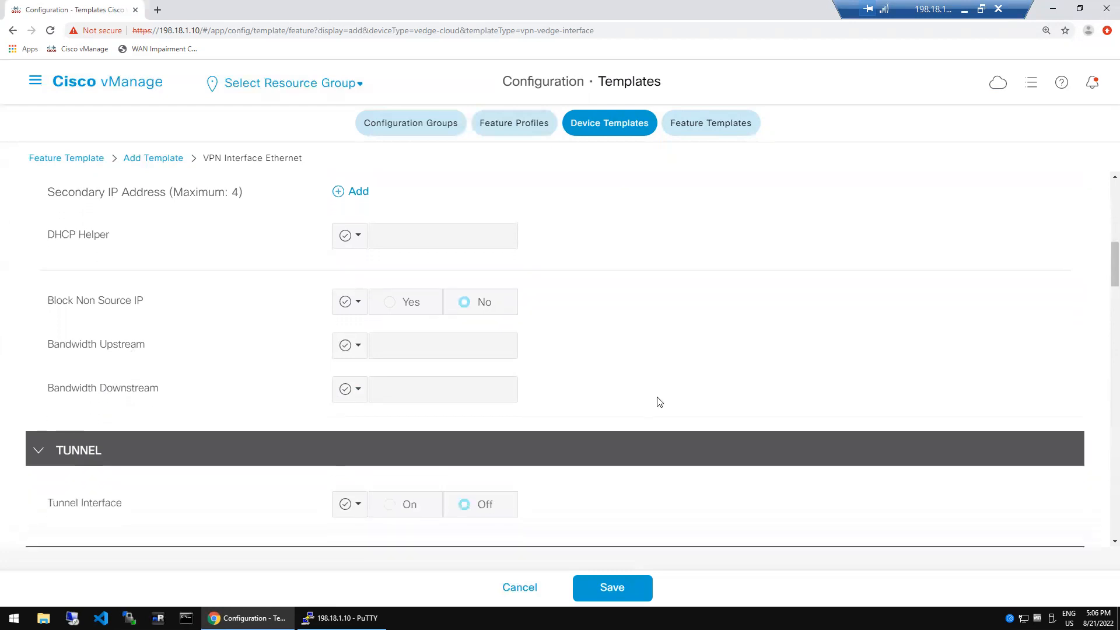
pyautogui.scroll(-2, 658, 402)
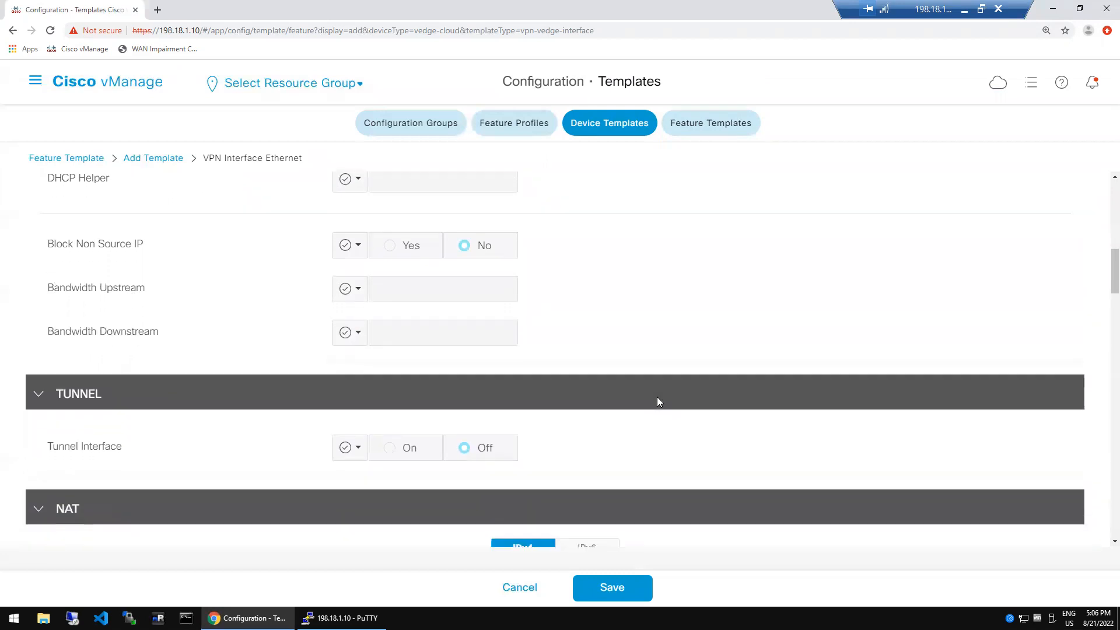
pyautogui.scroll(-1, 659, 402)
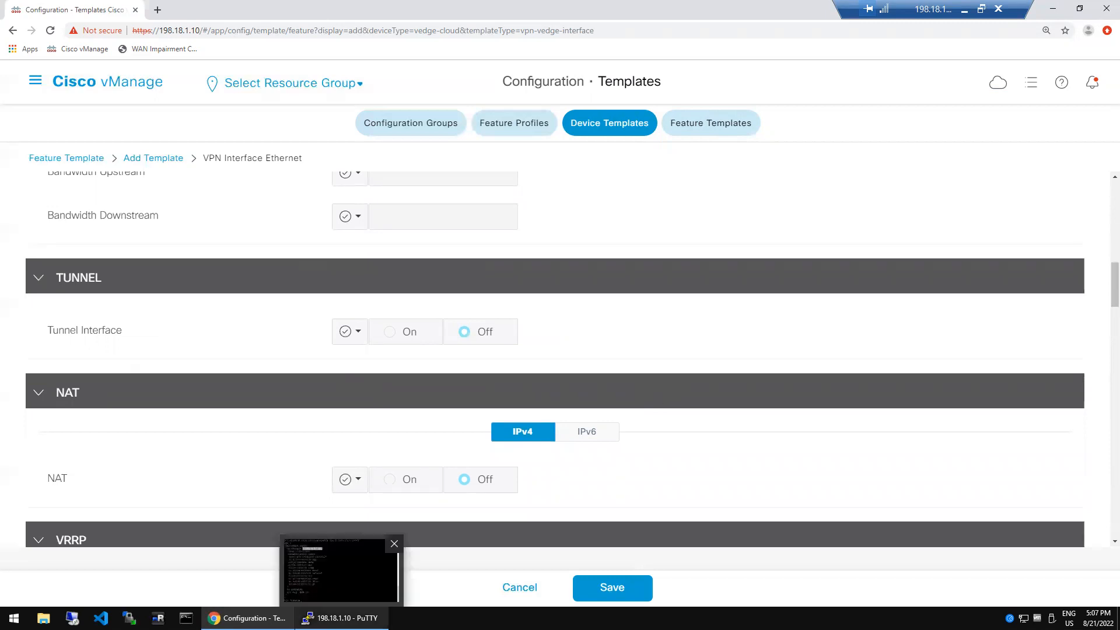
pyautogui.click(344, 618)
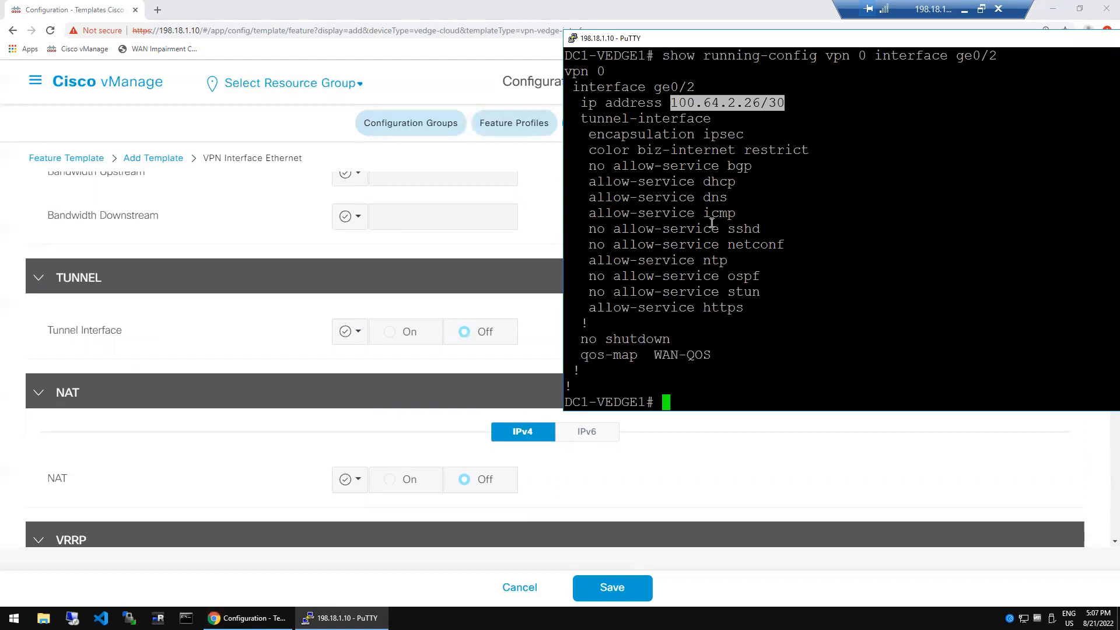
# Set Tunnel Interface to a global On value, revealing the Per-tunnel QoS, Color, Groups and Border options.
pyautogui.click(281, 348)
pyautogui.click(354, 333)
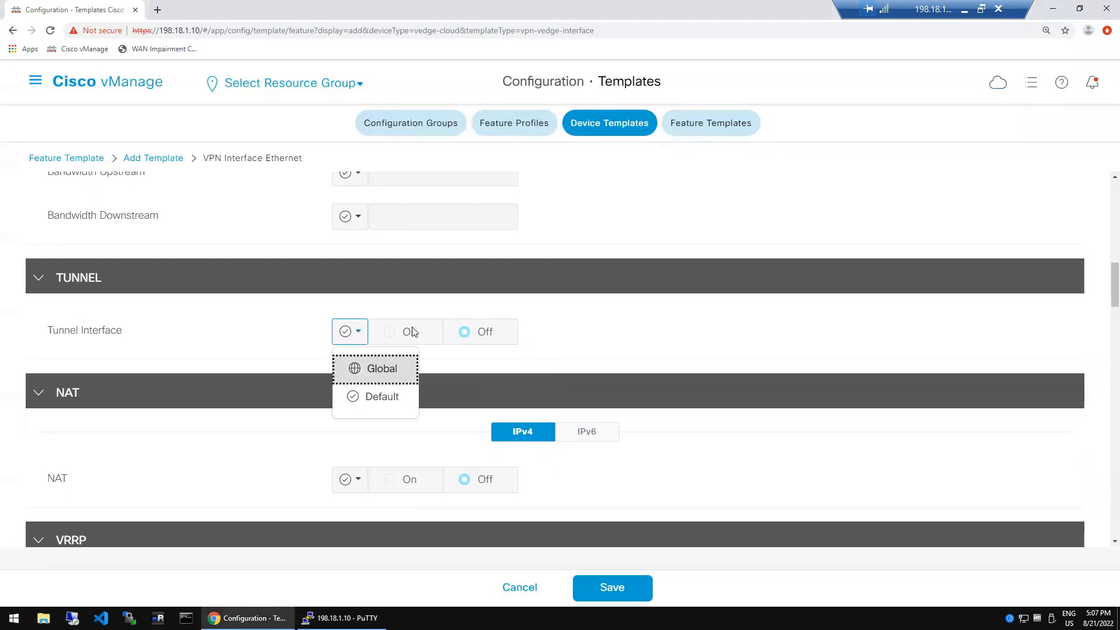
pyautogui.click(377, 368)
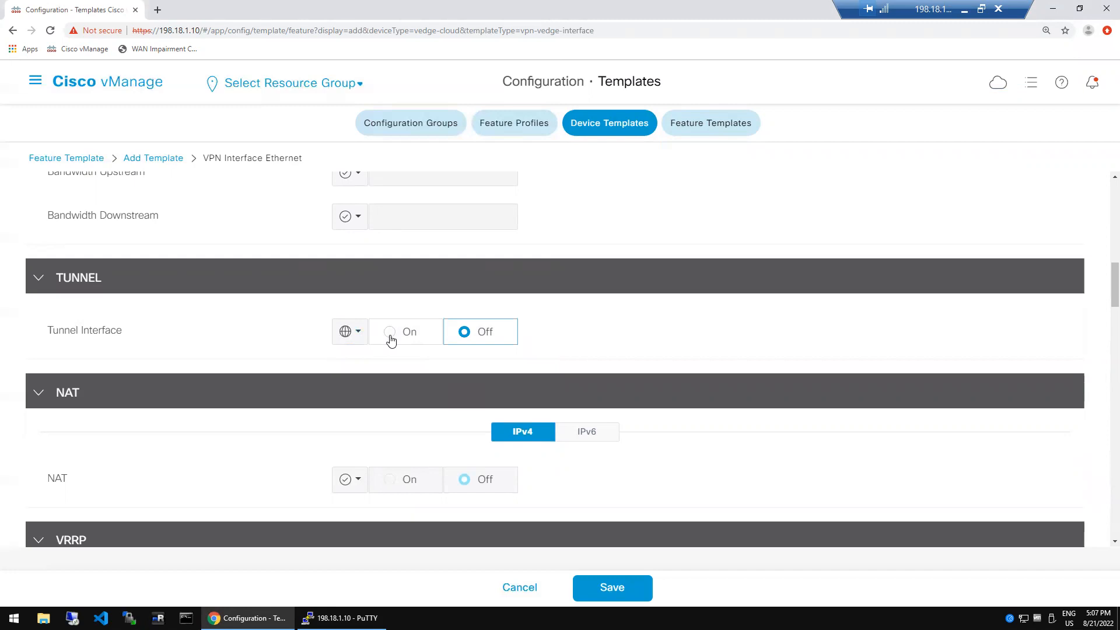
pyautogui.click(389, 337)
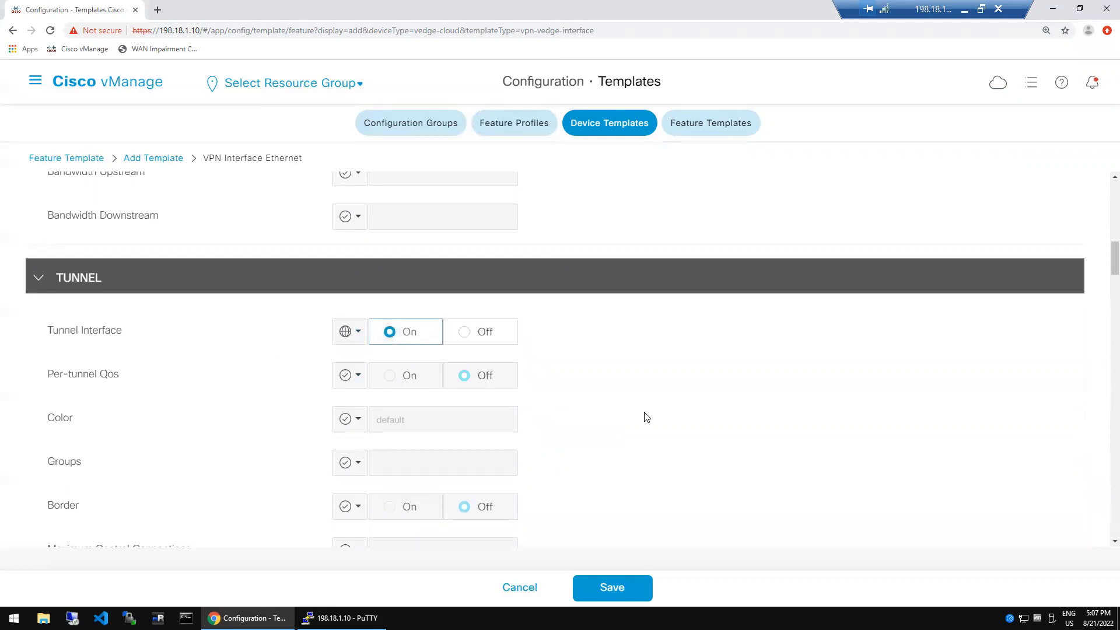
pyautogui.scroll(-2, 646, 417)
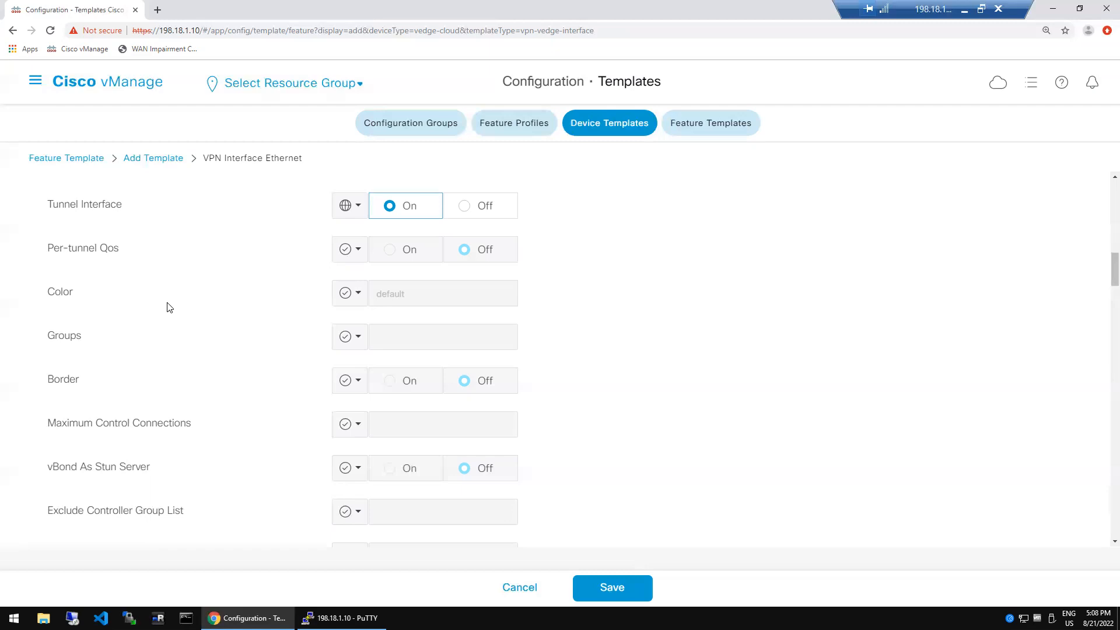
# Set the tunnel color globally to biz-internet, confirming it against the router's running config.
pyautogui.click(357, 293)
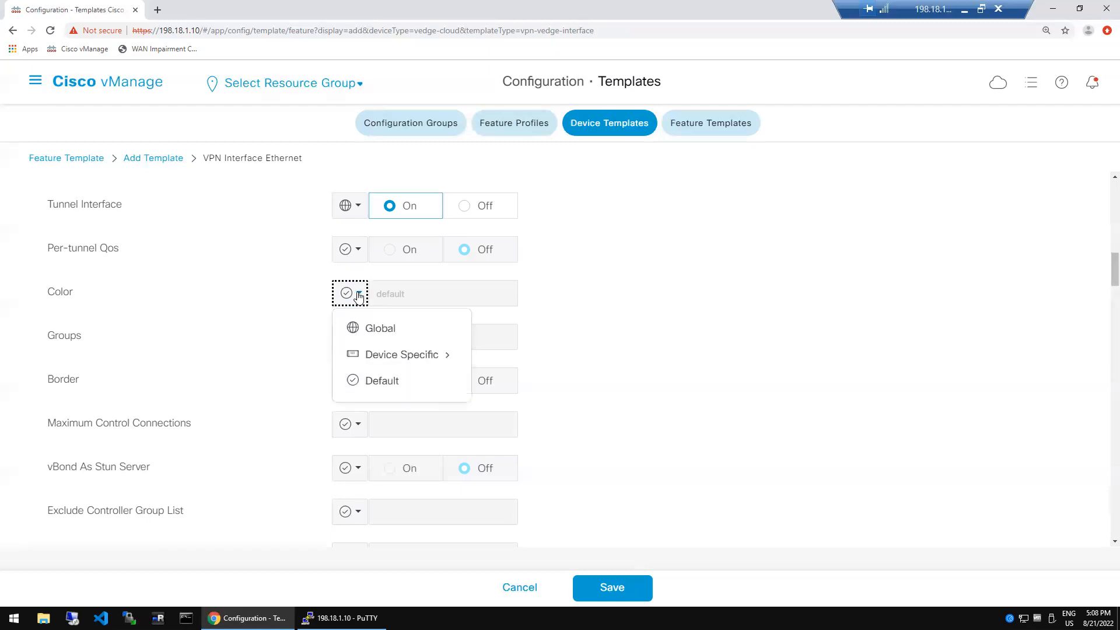
pyautogui.click(379, 329)
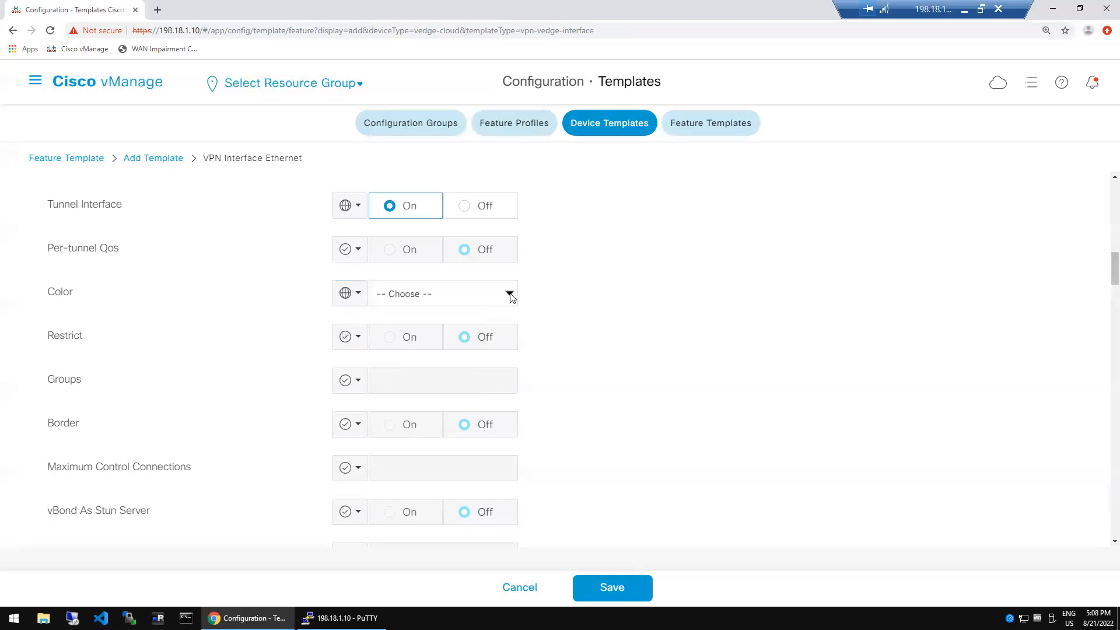
pyautogui.click(509, 295)
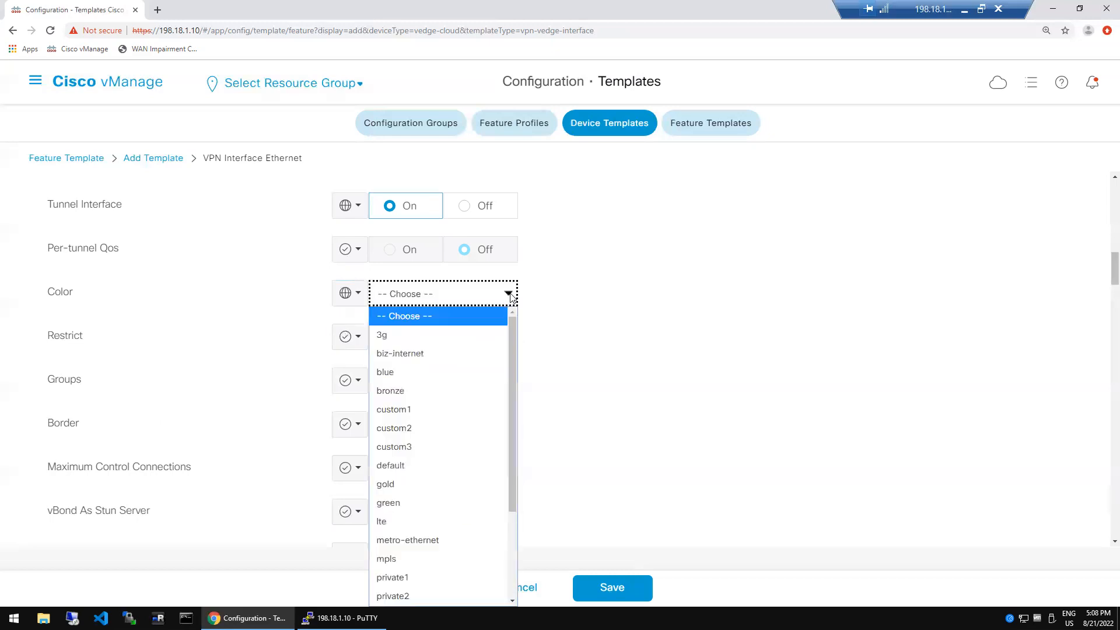
pyautogui.click(420, 354)
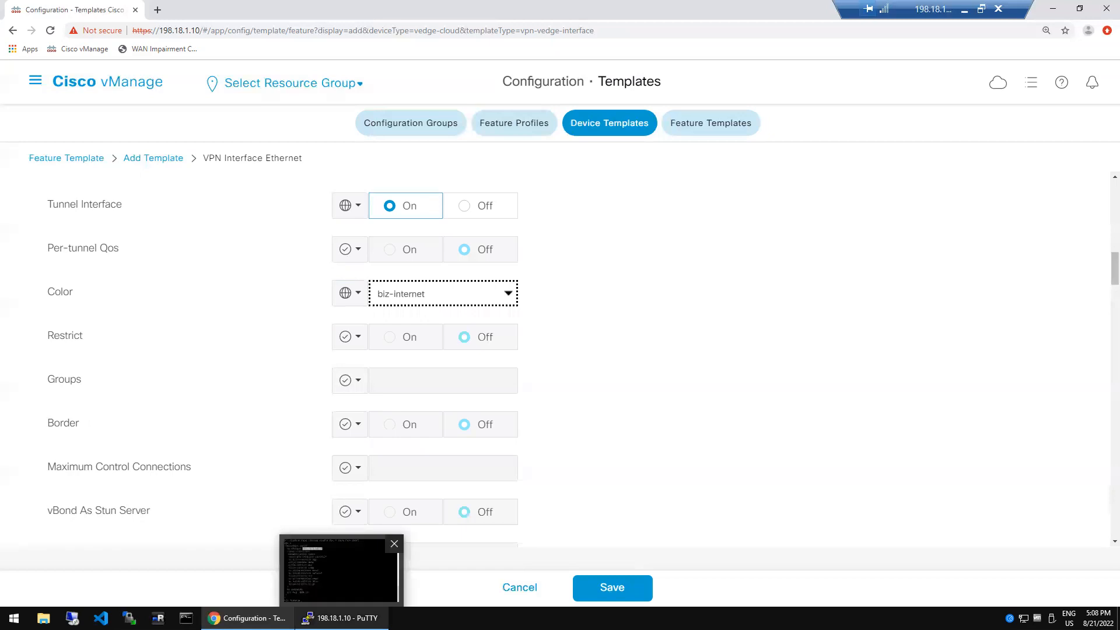
pyautogui.click(344, 618)
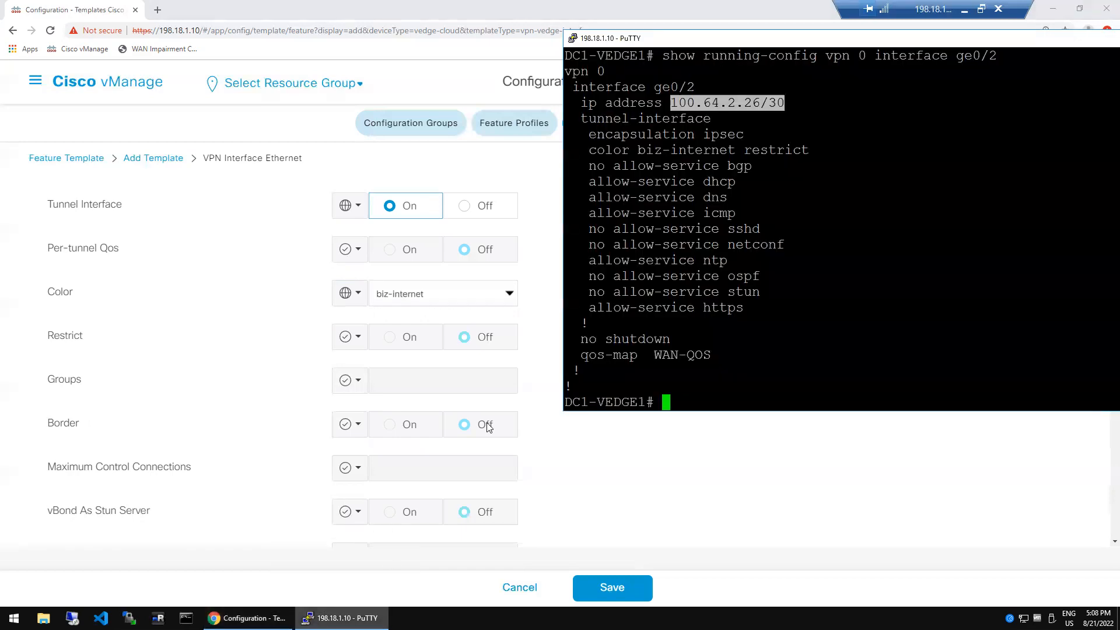
pyautogui.doubleClick(684, 153)
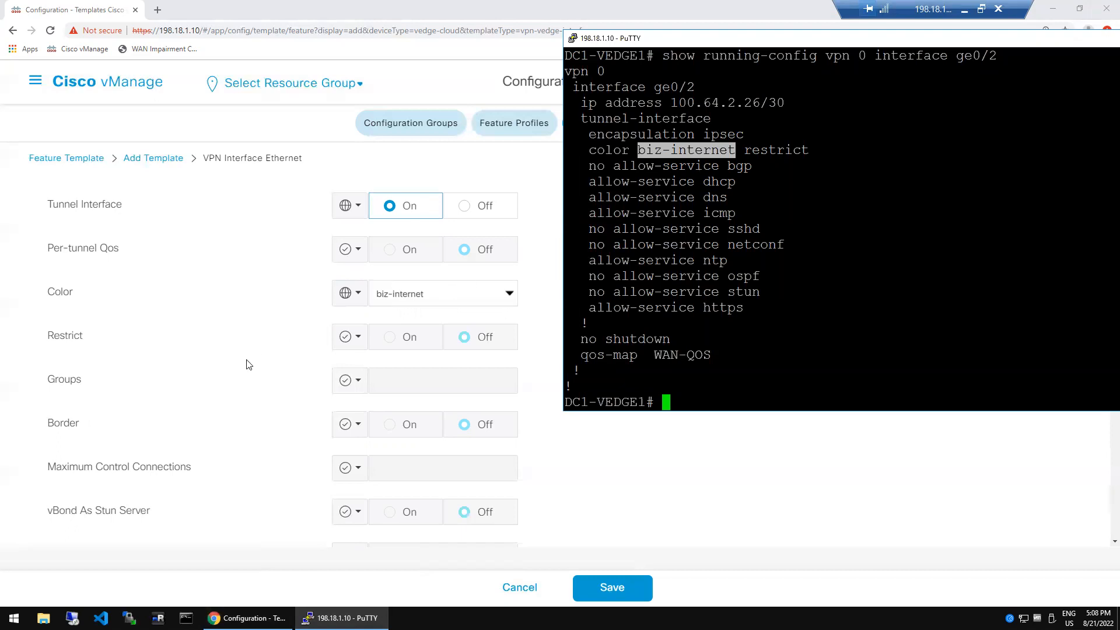
pyautogui.click(275, 345)
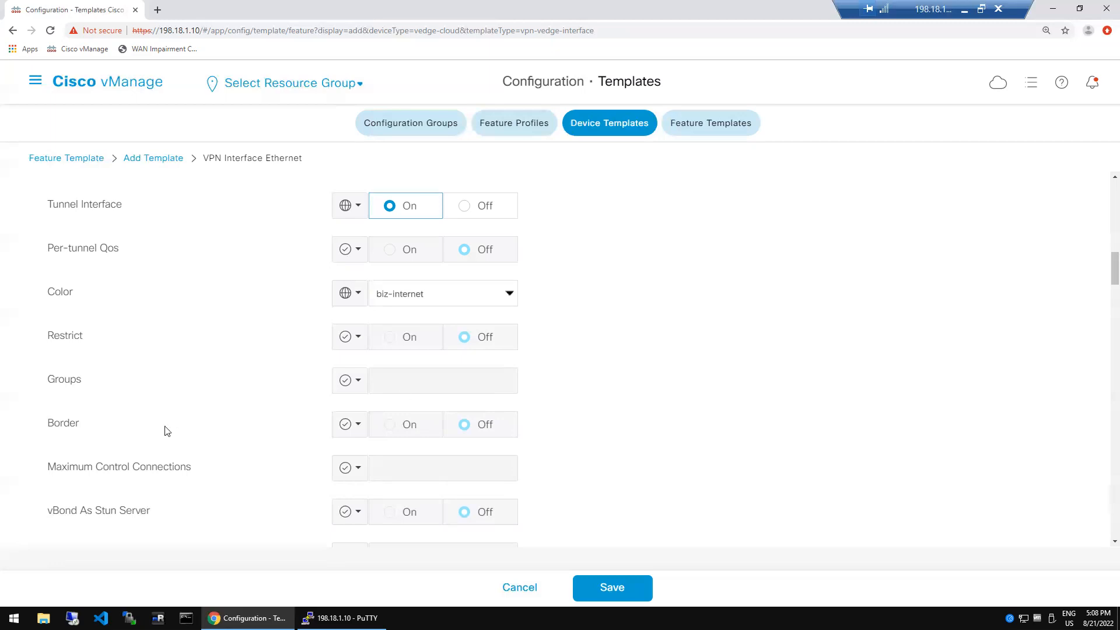
pyautogui.moveTo(63, 426)
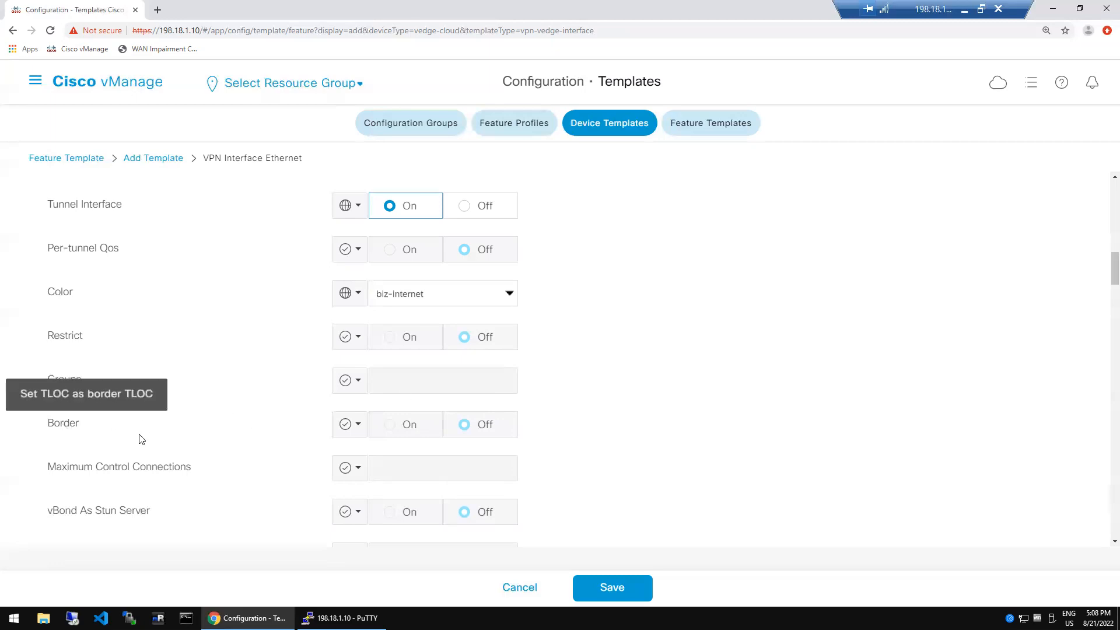
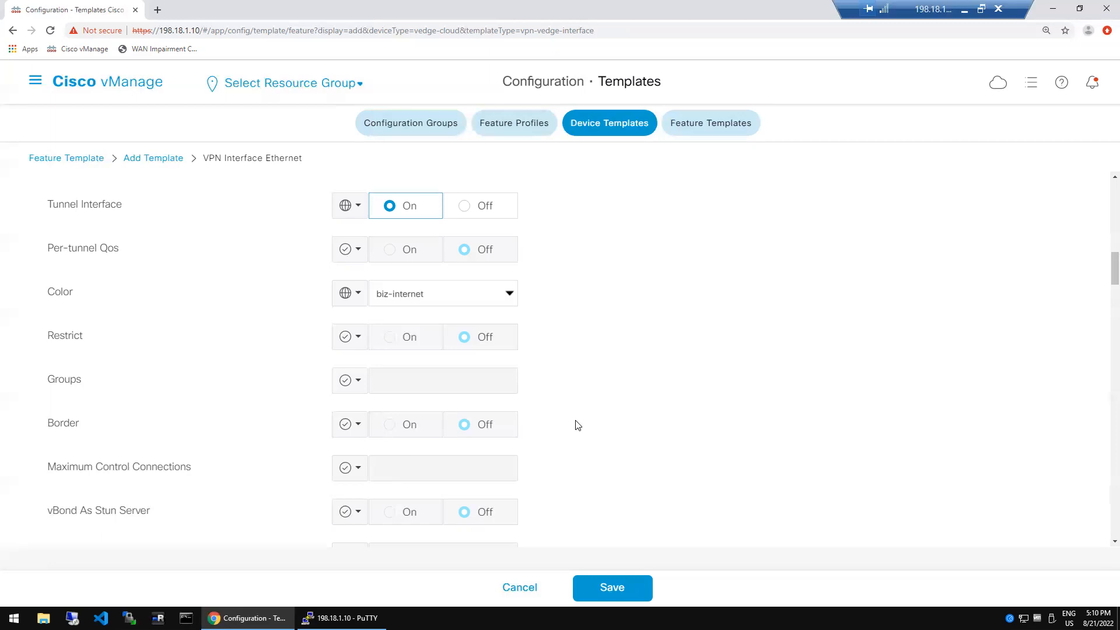
# Make Maximum Control Connections device-specific (vpn_if_tunnel_max_control_connections) after a global value of 88 is rejected.
pyautogui.click(368, 475)
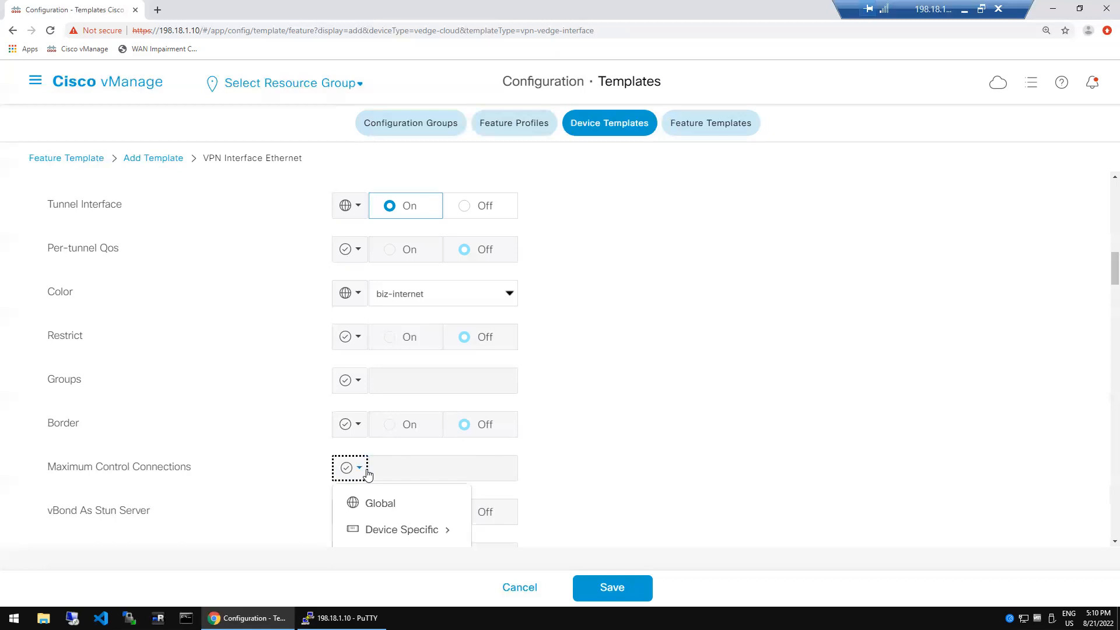
pyautogui.click(380, 505)
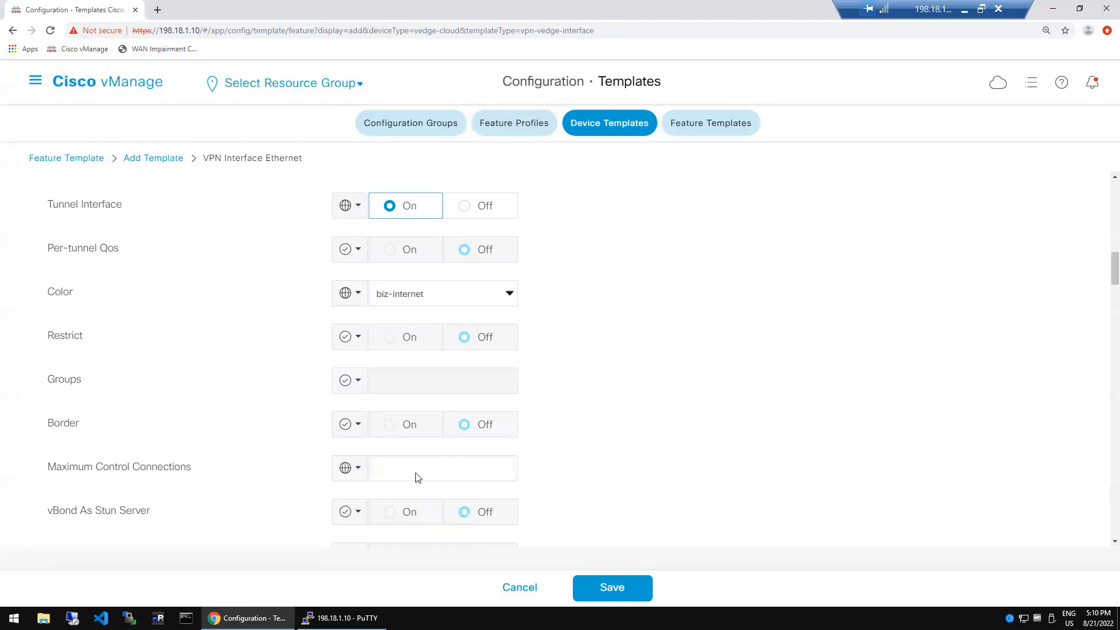
pyautogui.click(417, 473)
pyautogui.write('88')
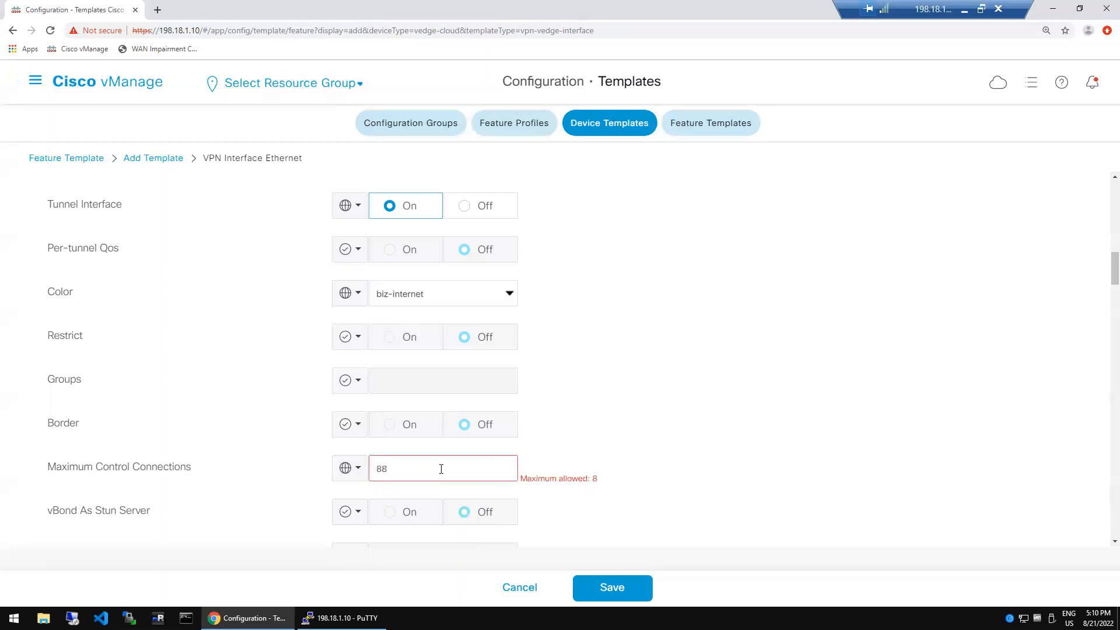
pyautogui.press('BackSpace')
pyautogui.press('BackSpace')
pyautogui.click(356, 471)
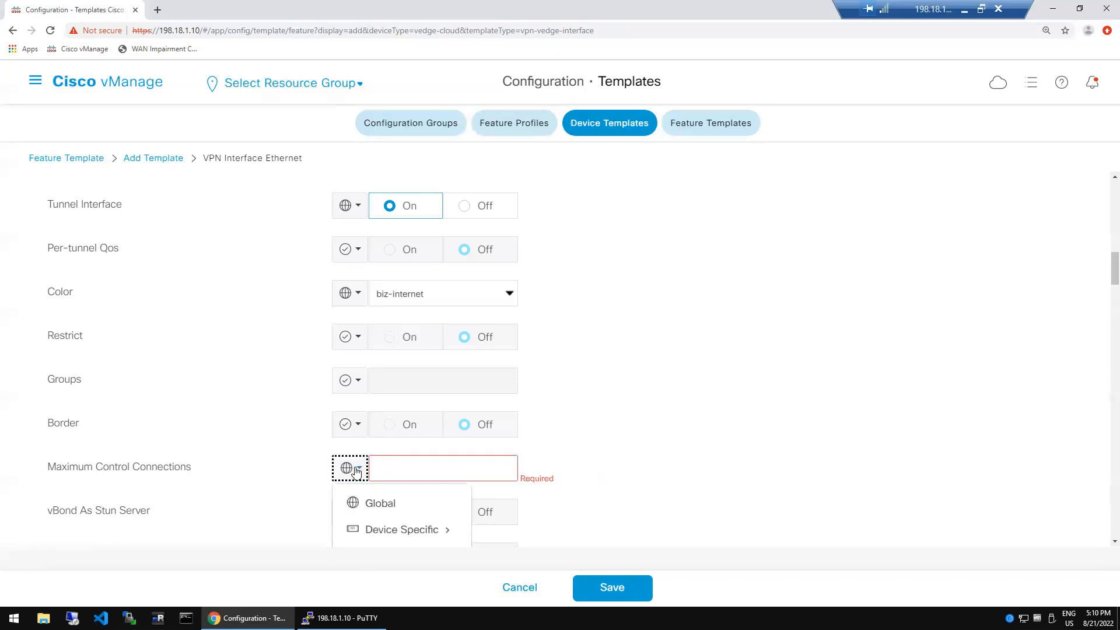
pyautogui.click(379, 532)
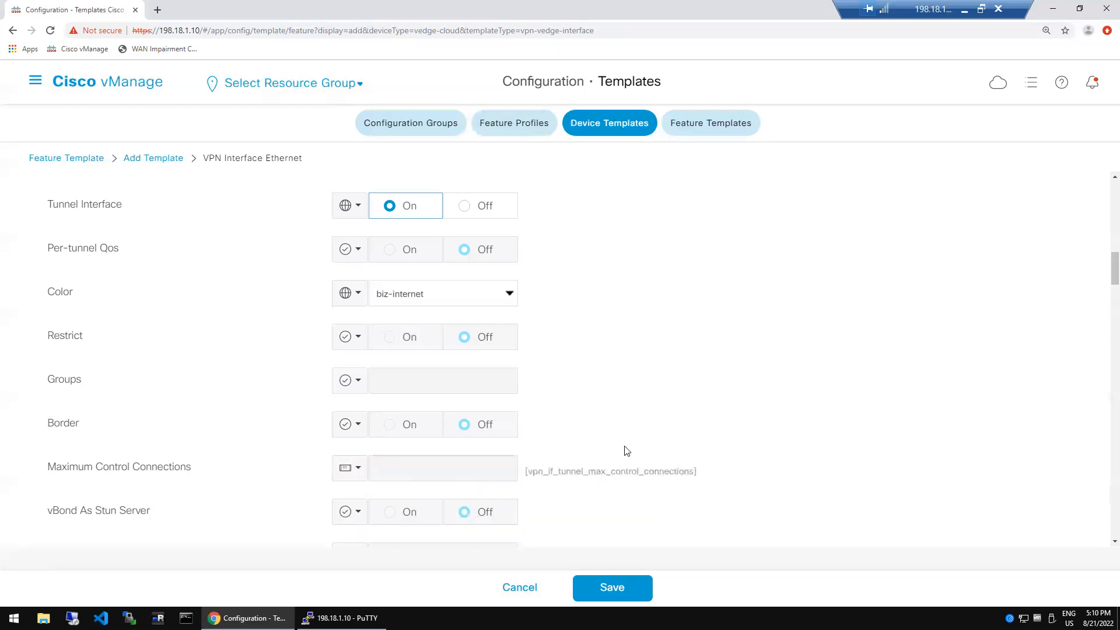
pyautogui.click(358, 472)
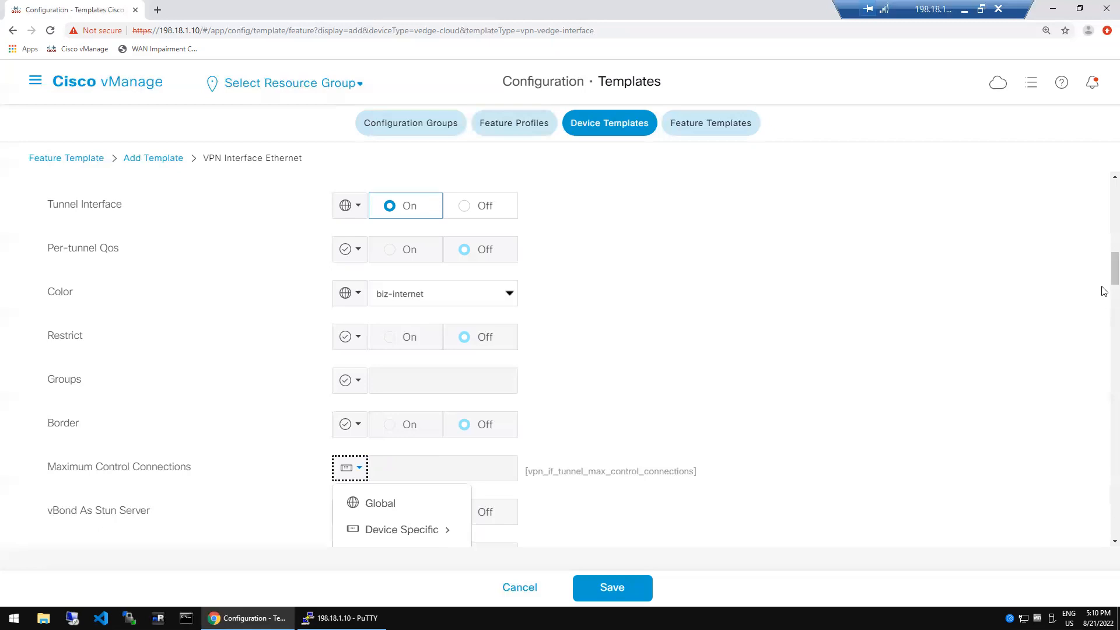
pyautogui.scroll(-5, 1104, 291)
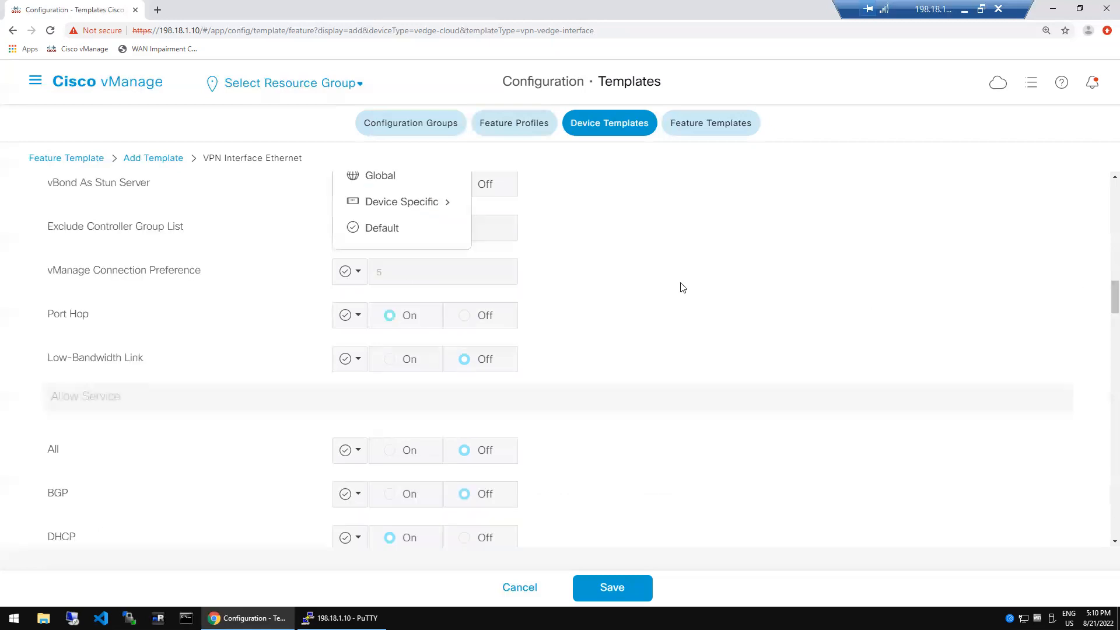
# Switch Maximum Control Connections to Default and check the Exclude Controller Group List help.
pyautogui.click(392, 241)
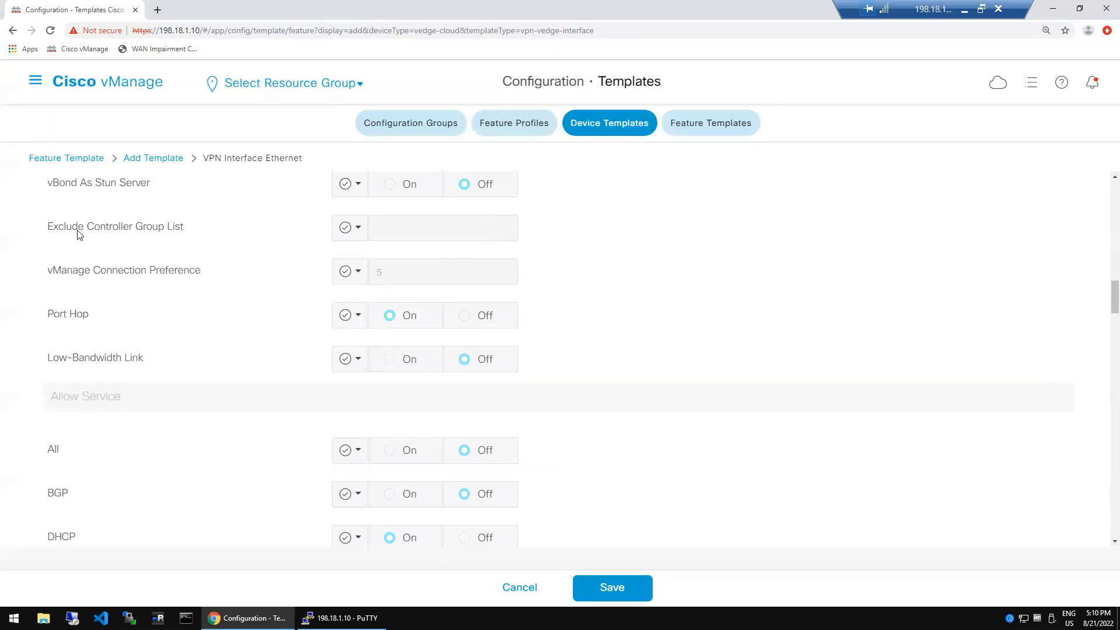
pyautogui.moveTo(148, 232)
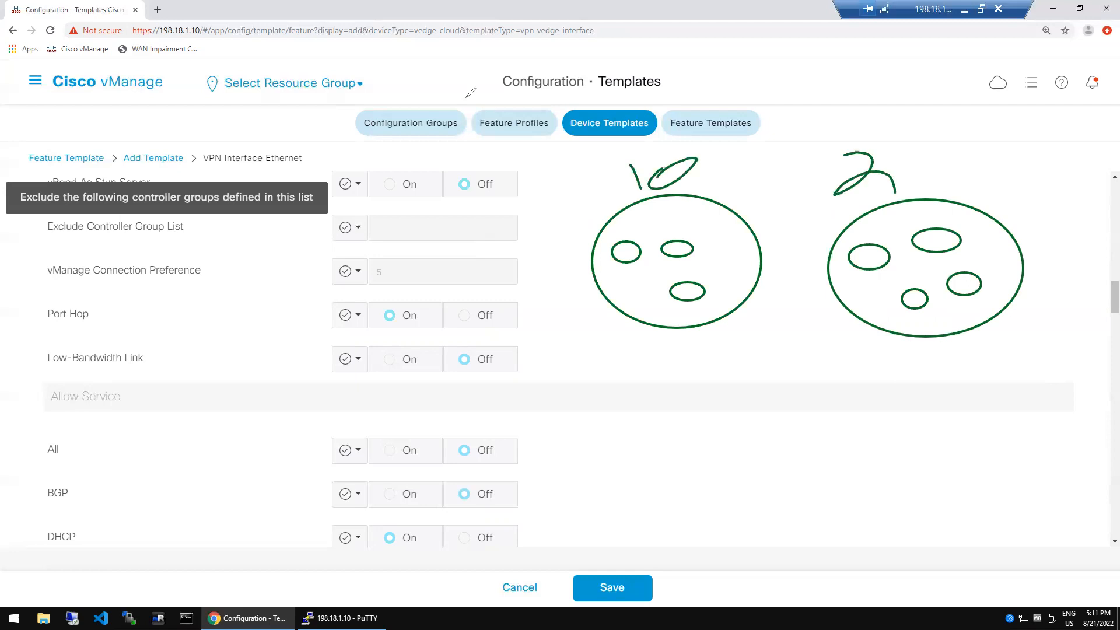
pyautogui.moveTo(773, 440)
pyautogui.mouseDown()
pyautogui.moveTo(782, 484)
pyautogui.moveTo(829, 497)
pyautogui.moveTo(777, 492)
pyautogui.mouseUp()
pyautogui.moveTo(814, 437)
pyautogui.mouseDown()
pyautogui.moveTo(789, 483)
pyautogui.moveTo(790, 473)
pyautogui.moveTo(821, 473)
pyautogui.mouseUp()
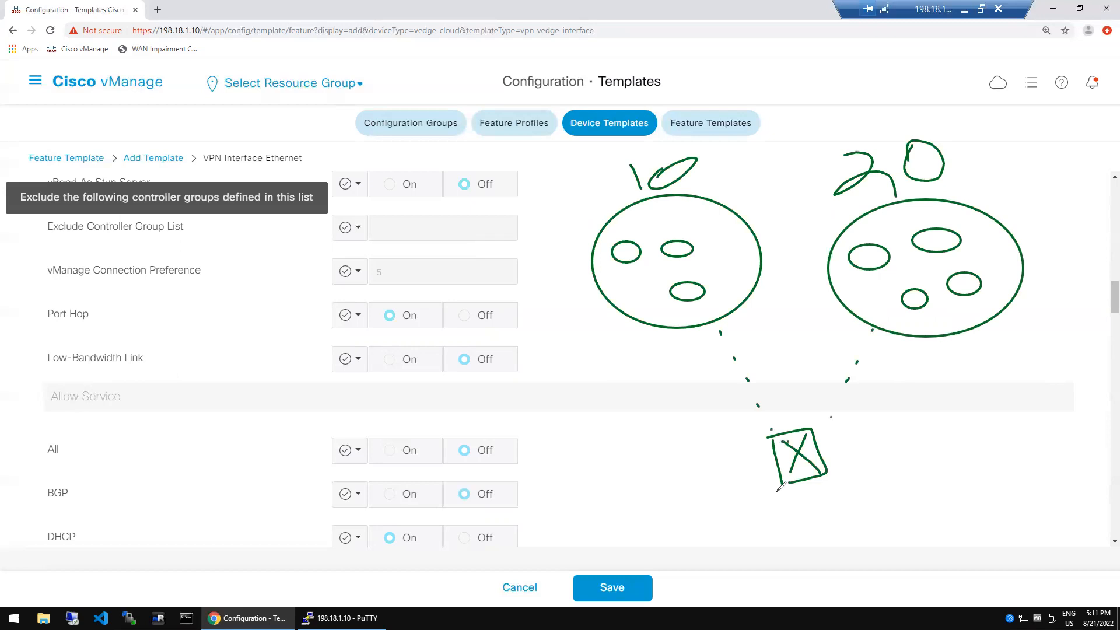
pyautogui.moveTo(834, 403)
pyautogui.mouseDown()
pyautogui.moveTo(889, 376)
pyautogui.moveTo(880, 421)
pyautogui.mouseUp()
pyautogui.moveTo(58, 239); pyautogui.dragTo(182, 250)
pyautogui.moveTo(395, 222); pyautogui.dragTo(415, 249)
pyautogui.moveTo(435, 219); pyautogui.dragTo(432, 232)
pyautogui.moveTo(920, 329); pyautogui.dragTo(834, 450)
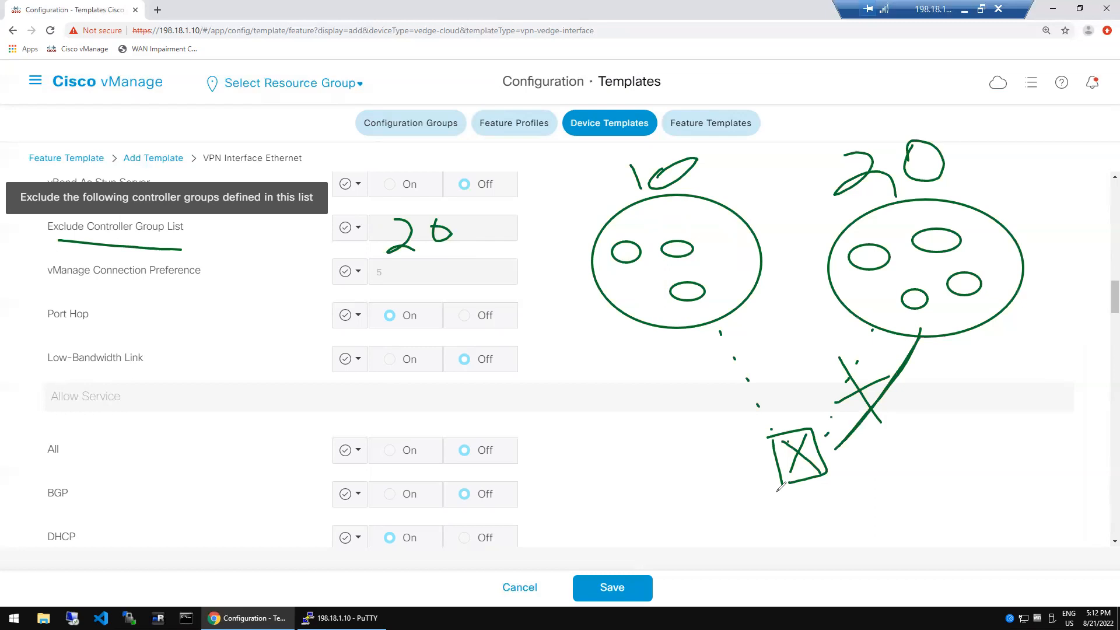
pyautogui.moveTo(52, 271); pyautogui.dragTo(161, 274)
pyautogui.moveTo(393, 265); pyautogui.dragTo(457, 282)
pyautogui.click(495, 275)
pyautogui.moveTo(532, 255)
pyautogui.mouseDown()
pyautogui.moveTo(520, 260)
pyautogui.moveTo(531, 264)
pyautogui.mouseUp()
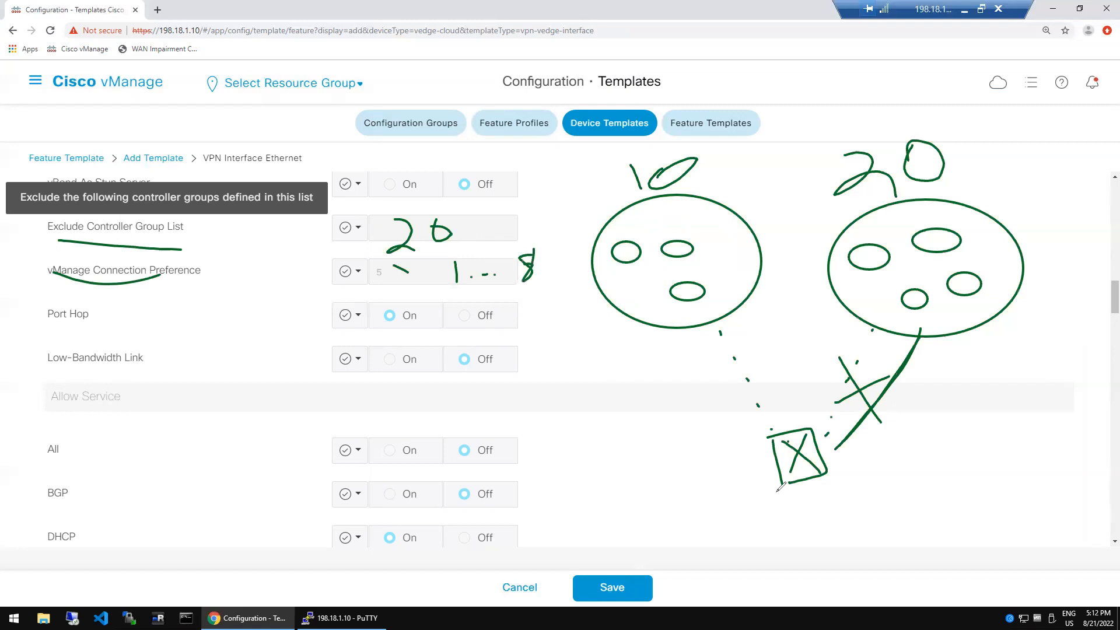
pyautogui.moveTo(593, 473); pyautogui.dragTo(602, 515)
pyautogui.moveTo(593, 473)
pyautogui.mouseDown()
pyautogui.moveTo(649, 460)
pyautogui.moveTo(654, 505)
pyautogui.mouseUp()
pyautogui.moveTo(654, 507); pyautogui.dragTo(586, 525)
pyautogui.moveTo(630, 465)
pyautogui.mouseDown()
pyautogui.moveTo(619, 504)
pyautogui.moveTo(642, 494)
pyautogui.mouseUp()
pyautogui.moveTo(537, 382); pyautogui.dragTo(596, 471)
pyautogui.moveTo(636, 364); pyautogui.dragTo(640, 461)
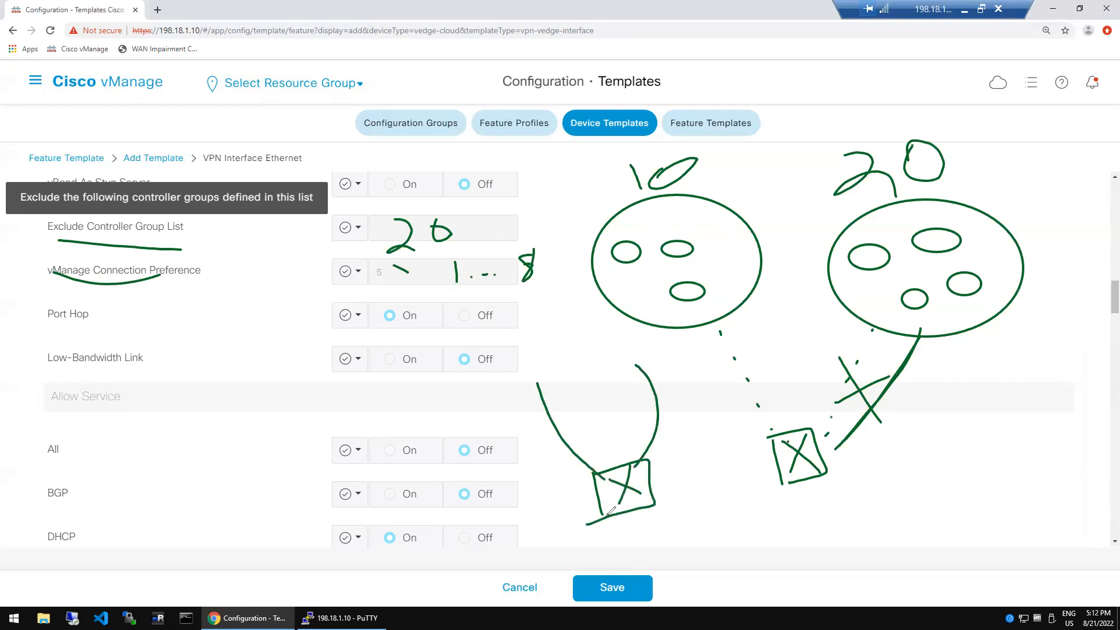
pyautogui.moveTo(530, 363)
pyautogui.mouseDown()
pyautogui.moveTo(545, 394)
pyautogui.moveTo(564, 349)
pyautogui.moveTo(577, 384)
pyautogui.mouseUp()
pyautogui.moveTo(612, 341)
pyautogui.mouseDown()
pyautogui.moveTo(641, 366)
pyautogui.moveTo(631, 330)
pyautogui.mouseUp()
pyautogui.moveTo(567, 415)
pyautogui.mouseDown()
pyautogui.moveTo(583, 410)
pyautogui.moveTo(578, 442)
pyautogui.mouseUp()
pyautogui.moveTo(694, 392)
pyautogui.mouseDown()
pyautogui.moveTo(688, 430)
pyautogui.moveTo(684, 422)
pyautogui.mouseUp()
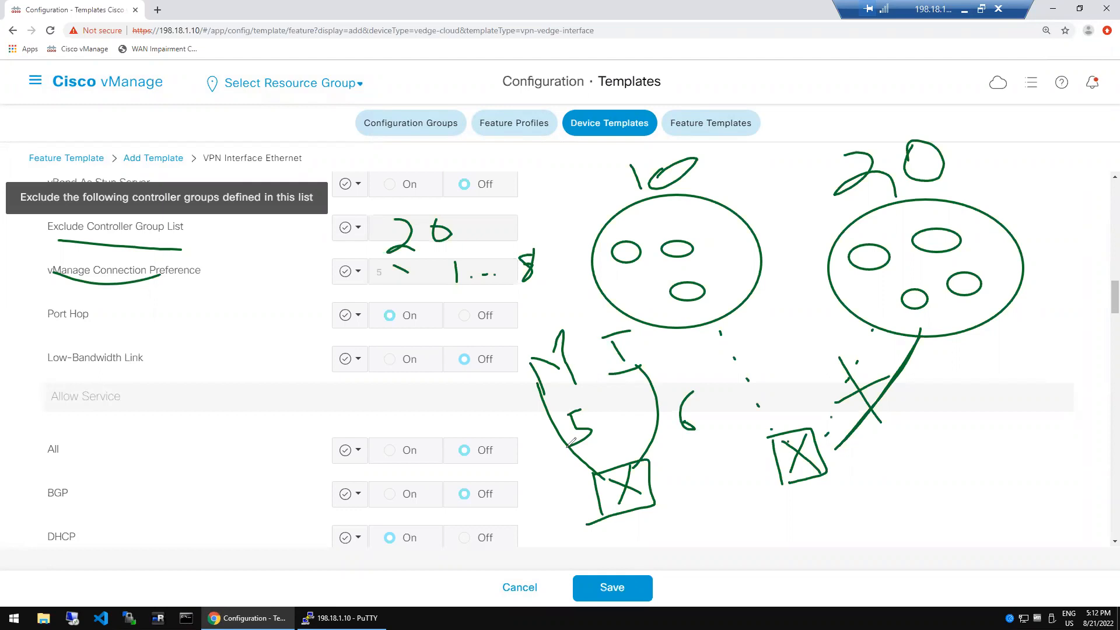
pyautogui.moveTo(645, 342)
pyautogui.mouseDown()
pyautogui.moveTo(666, 454)
pyautogui.moveTo(648, 487)
pyautogui.moveTo(659, 467)
pyautogui.mouseUp()
pyautogui.moveTo(675, 370); pyautogui.dragTo(671, 459)
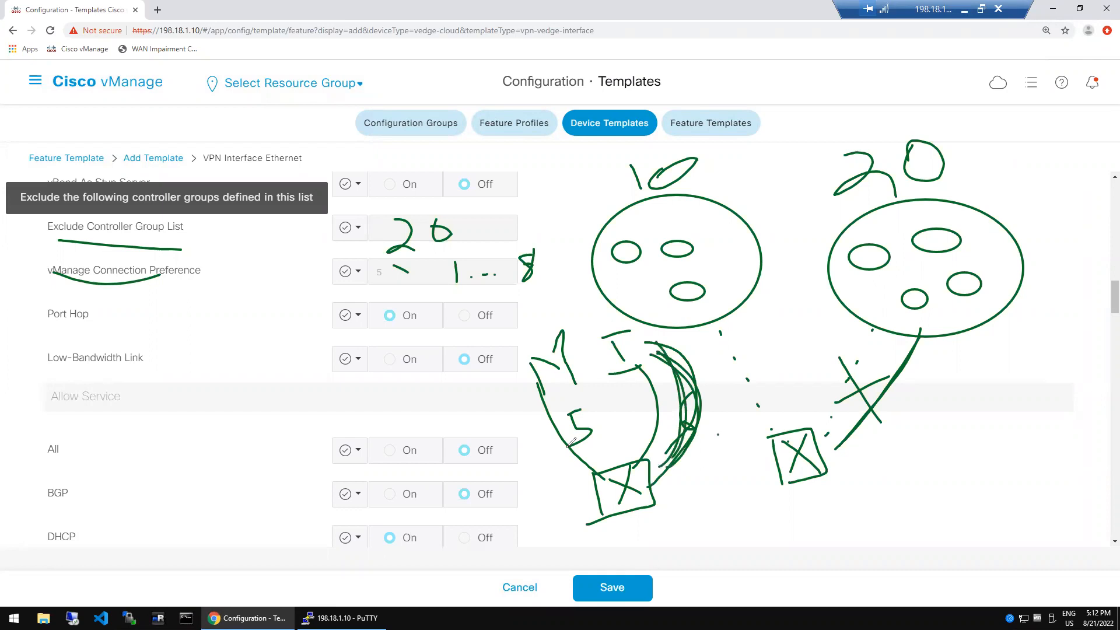
pyautogui.click(558, 101)
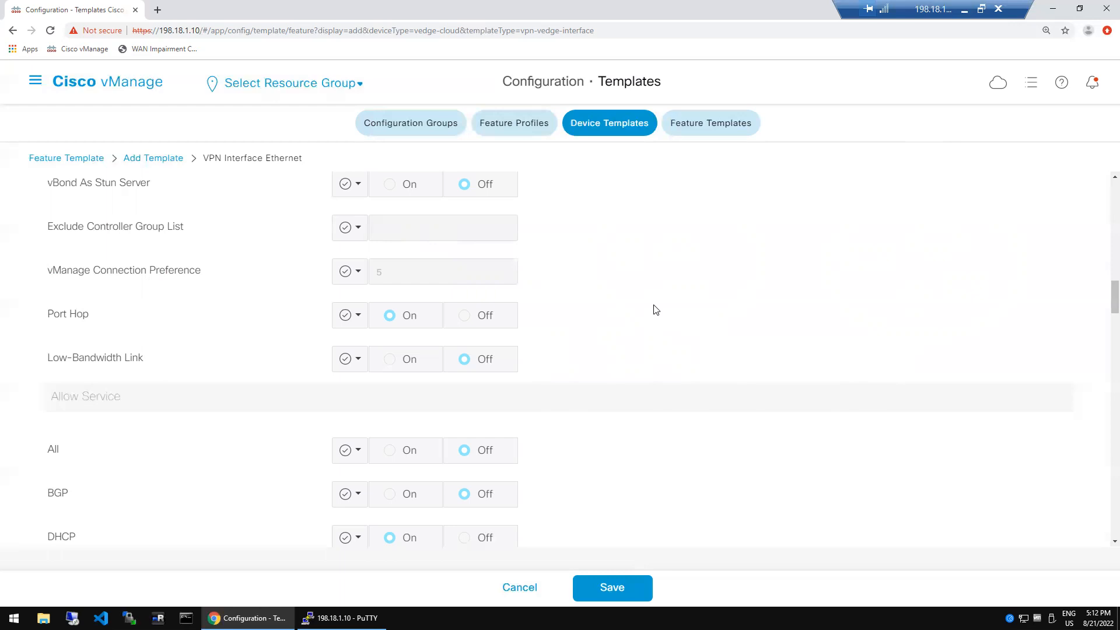
pyautogui.press('XF86AudioRaiseVolume')
pyautogui.scroll(3, 674, 302)
pyautogui.scroll(4, 673, 302)
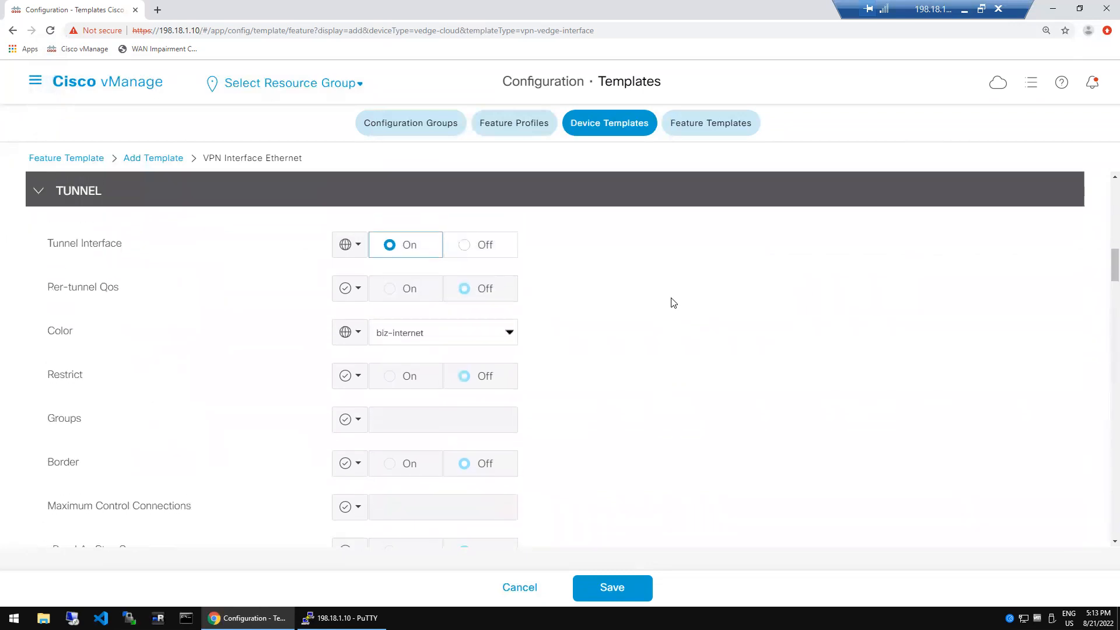
pyautogui.scroll(-1, 673, 302)
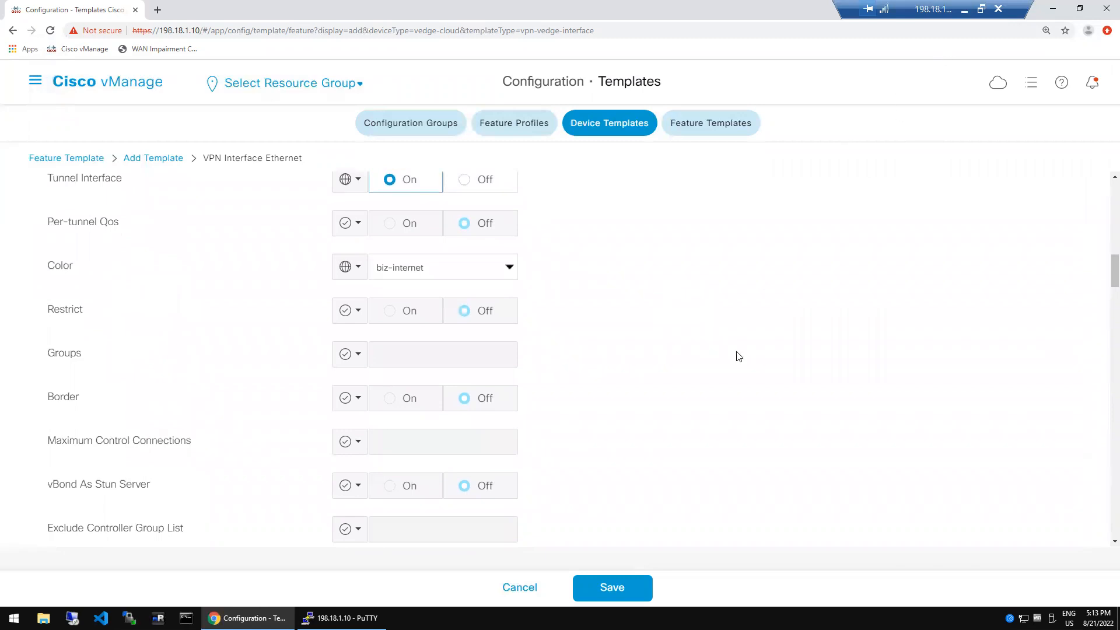
pyautogui.scroll(-3, 738, 357)
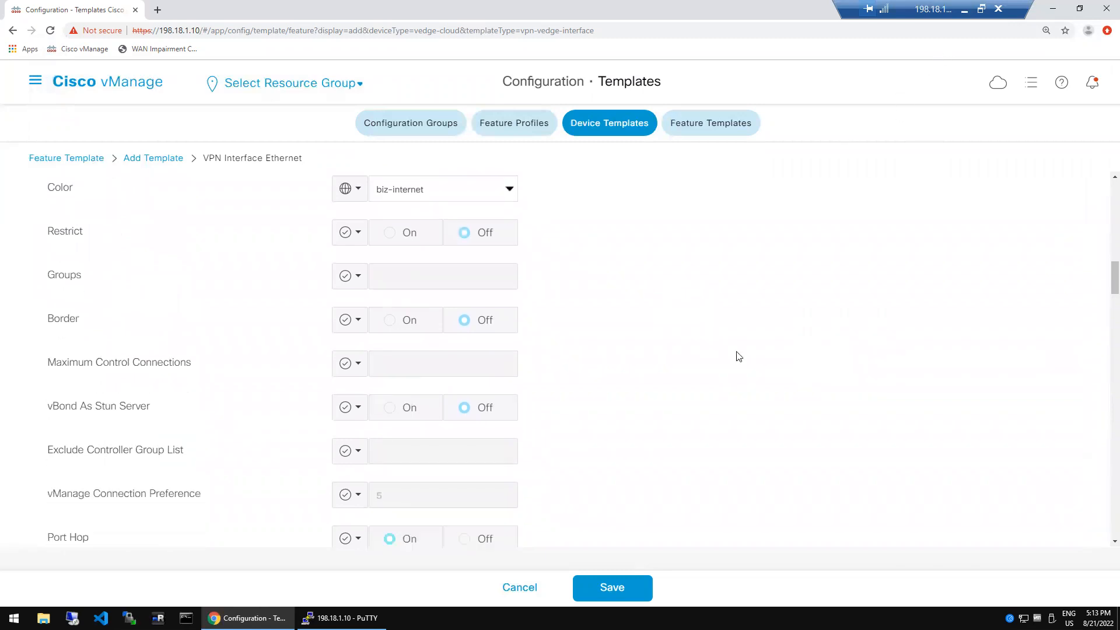
pyautogui.scroll(-3, 738, 357)
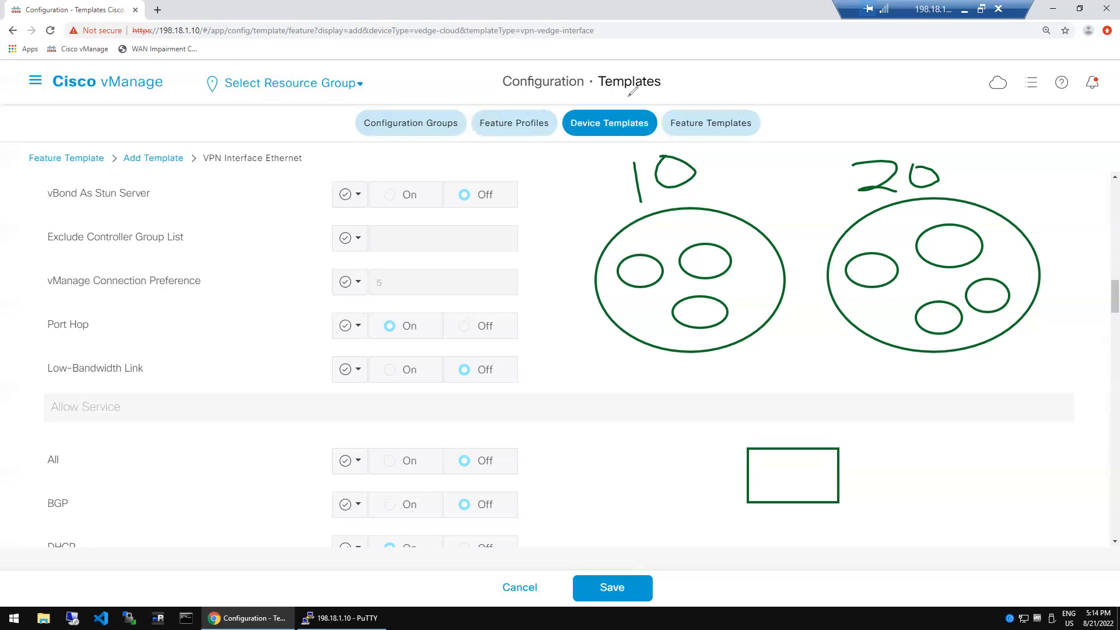
pyautogui.moveTo(723, 347); pyautogui.dragTo(776, 447)
pyautogui.moveTo(657, 395); pyautogui.dragTo(686, 447)
pyautogui.moveTo(664, 389); pyautogui.dragTo(681, 407)
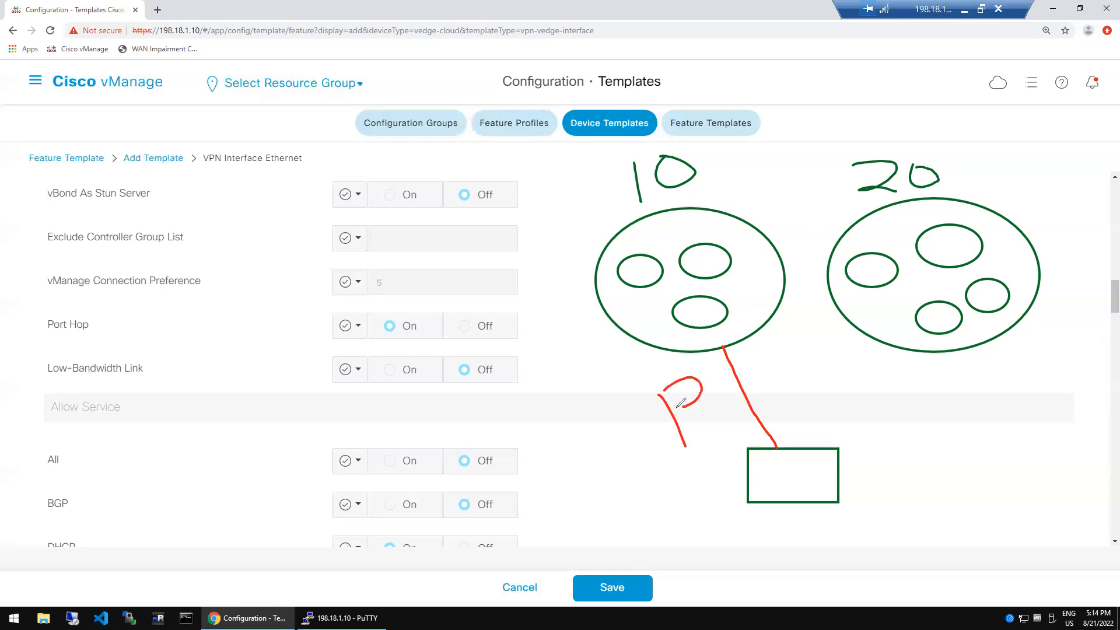
pyautogui.moveTo(927, 344)
pyautogui.mouseDown()
pyautogui.moveTo(922, 364)
pyautogui.moveTo(832, 457)
pyautogui.mouseUp()
pyautogui.moveTo(870, 355)
pyautogui.mouseDown()
pyautogui.moveTo(863, 403)
pyautogui.moveTo(876, 407)
pyautogui.mouseUp()
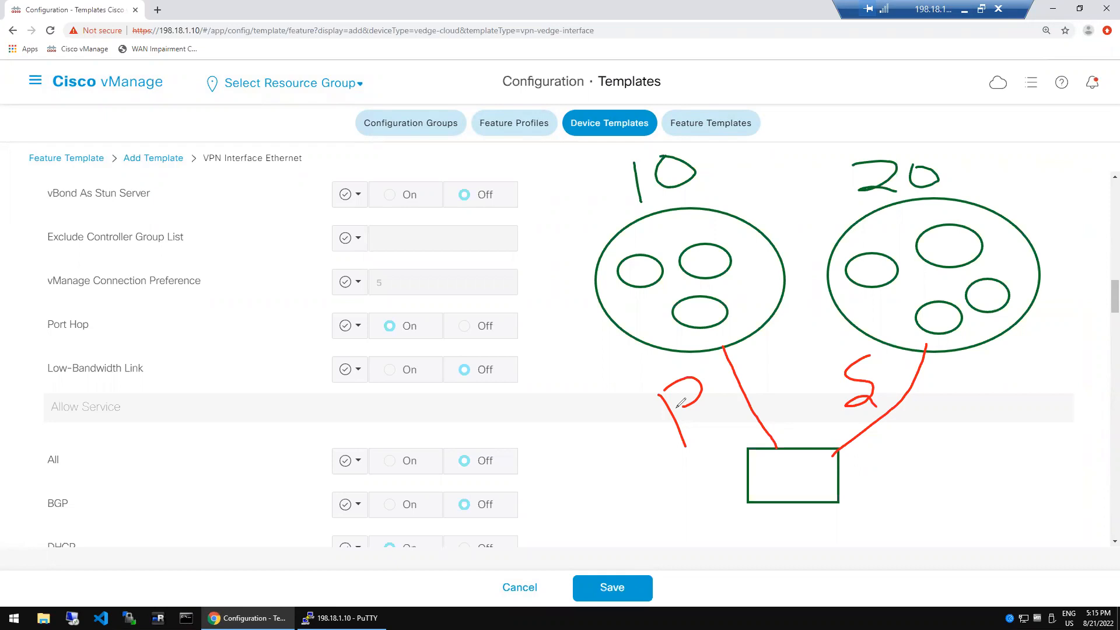
pyautogui.moveTo(556, 476)
pyautogui.mouseDown()
pyautogui.moveTo(564, 563)
pyautogui.moveTo(613, 478)
pyautogui.moveTo(640, 553)
pyautogui.mouseUp()
pyautogui.moveTo(575, 561); pyautogui.dragTo(653, 550)
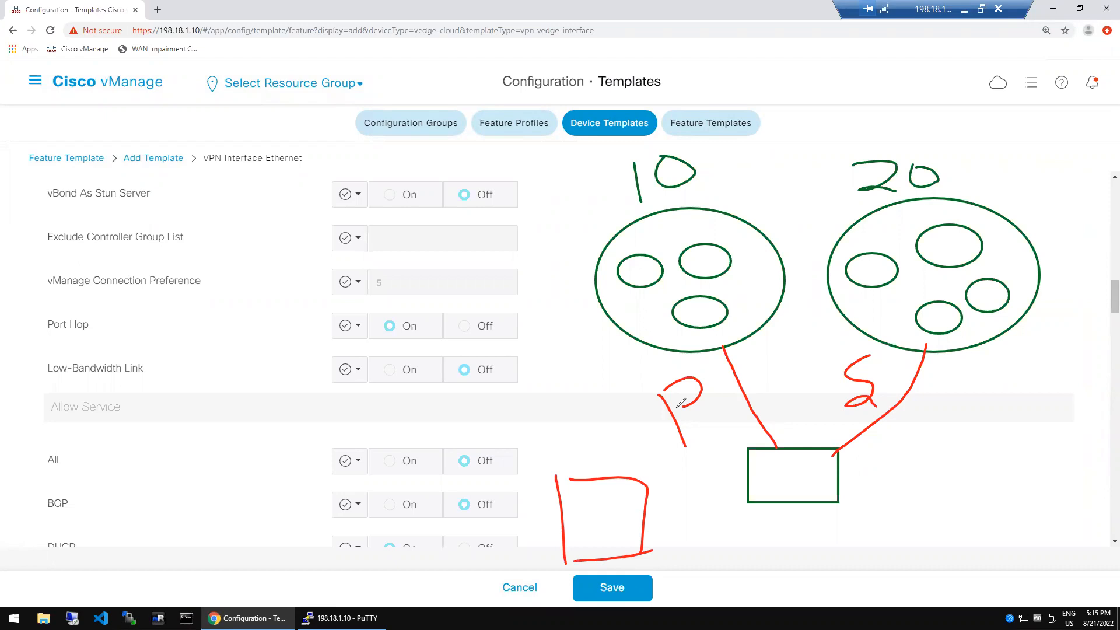
# Label the router boxes BR1 and BR2 and link BR2 to the right group.
pyautogui.moveTo(757, 514); pyautogui.dragTo(764, 550)
pyautogui.moveTo(765, 512)
pyautogui.mouseDown()
pyautogui.moveTo(779, 527)
pyautogui.moveTo(769, 552)
pyautogui.mouseUp()
pyautogui.moveTo(806, 517)
pyautogui.mouseDown()
pyautogui.moveTo(812, 538)
pyautogui.moveTo(821, 527)
pyautogui.moveTo(835, 541)
pyautogui.mouseUp()
pyautogui.moveTo(847, 503); pyautogui.dragTo(855, 536)
pyautogui.moveTo(608, 528); pyautogui.dragTo(624, 561)
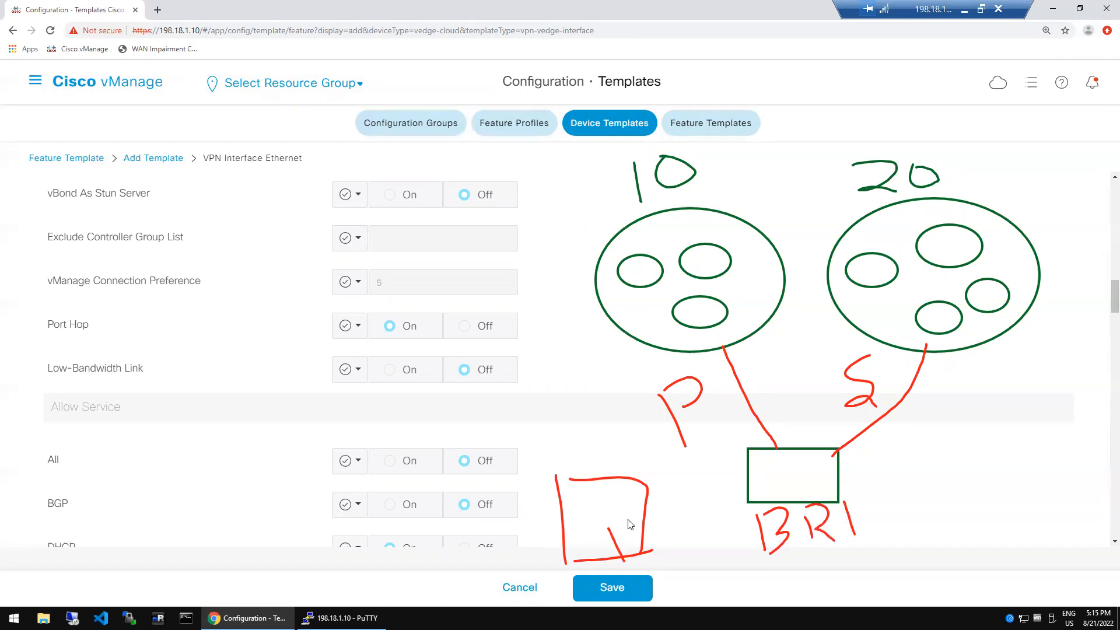
pyautogui.moveTo(616, 513)
pyautogui.mouseDown()
pyautogui.moveTo(631, 506)
pyautogui.moveTo(636, 552)
pyautogui.moveTo(663, 529)
pyautogui.moveTo(697, 534)
pyautogui.mouseUp()
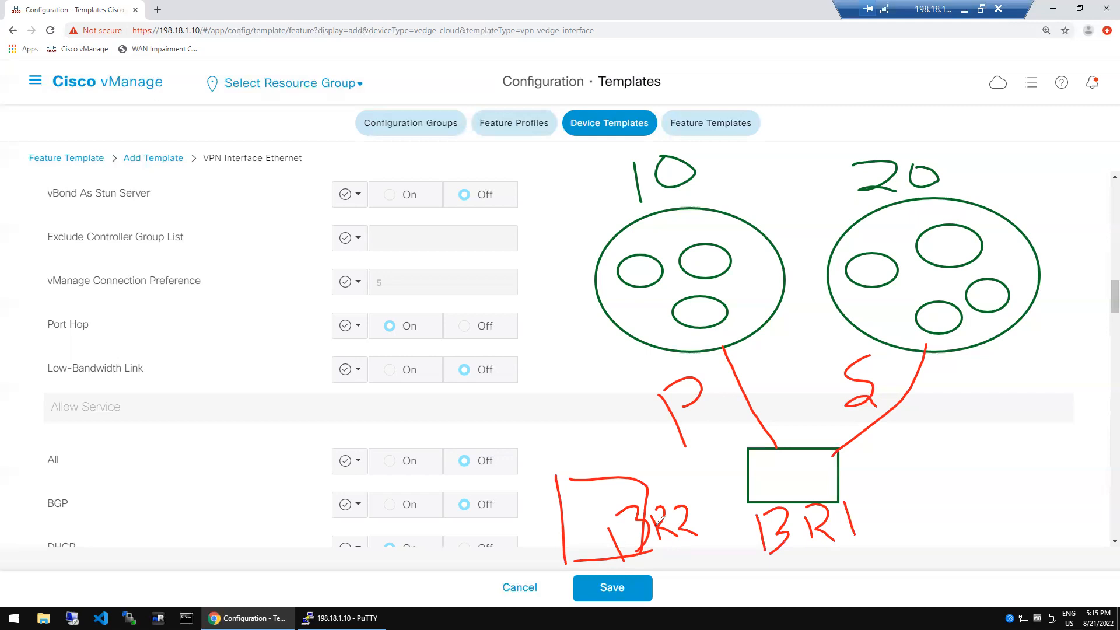
pyautogui.moveTo(615, 484)
pyautogui.mouseDown()
pyautogui.moveTo(749, 410)
pyautogui.moveTo(863, 304)
pyautogui.mouseUp()
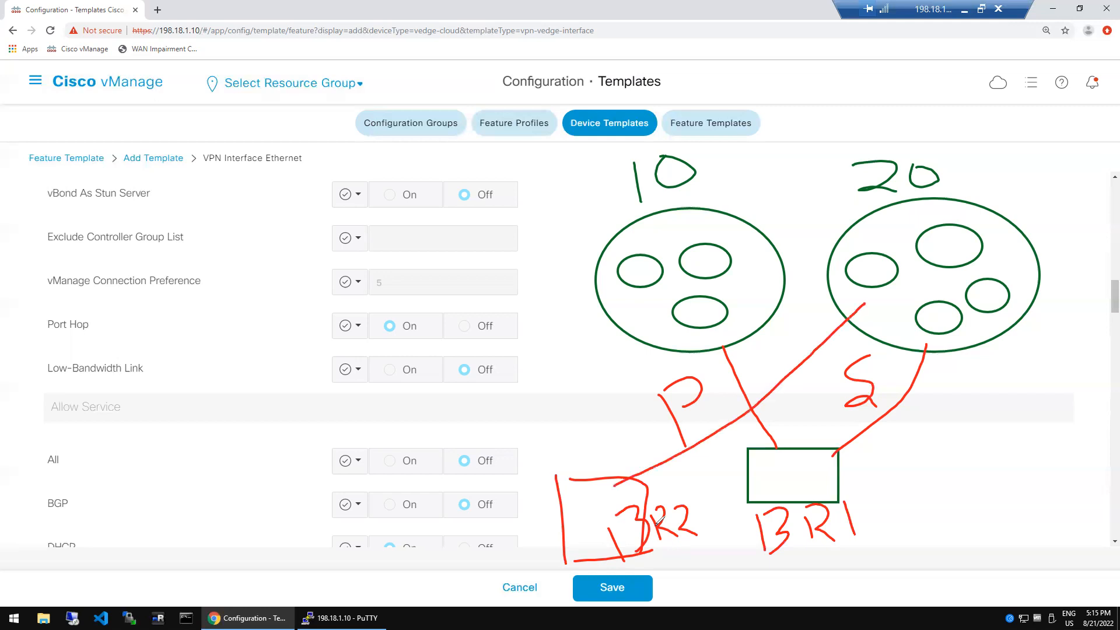
pyautogui.moveTo(672, 464)
pyautogui.mouseDown()
pyautogui.moveTo(704, 476)
pyautogui.moveTo(676, 487)
pyautogui.moveTo(700, 464)
pyautogui.moveTo(721, 532)
pyautogui.mouseUp()
# Link the left group to BR2 as S, mark the primary link failed, and relabel it S-P.
pyautogui.moveTo(633, 327); pyautogui.dragTo(593, 476)
pyautogui.moveTo(546, 392)
pyautogui.mouseDown()
pyautogui.moveTo(574, 421)
pyautogui.moveTo(557, 433)
pyautogui.mouseUp()
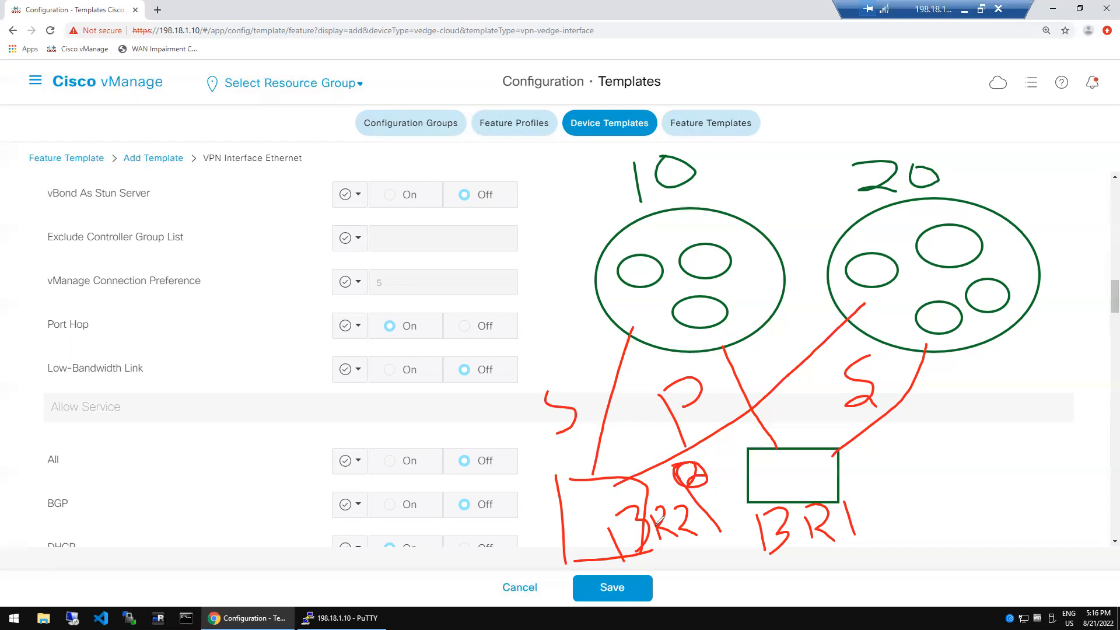
pyautogui.moveTo(750, 359)
pyautogui.mouseDown()
pyautogui.moveTo(733, 387)
pyautogui.moveTo(761, 384)
pyautogui.mouseUp()
pyautogui.moveTo(888, 383)
pyautogui.mouseDown()
pyautogui.moveTo(942, 386)
pyautogui.moveTo(970, 410)
pyautogui.mouseUp()
pyautogui.moveTo(966, 359)
pyautogui.mouseDown()
pyautogui.moveTo(999, 359)
pyautogui.moveTo(973, 379)
pyautogui.mouseUp()
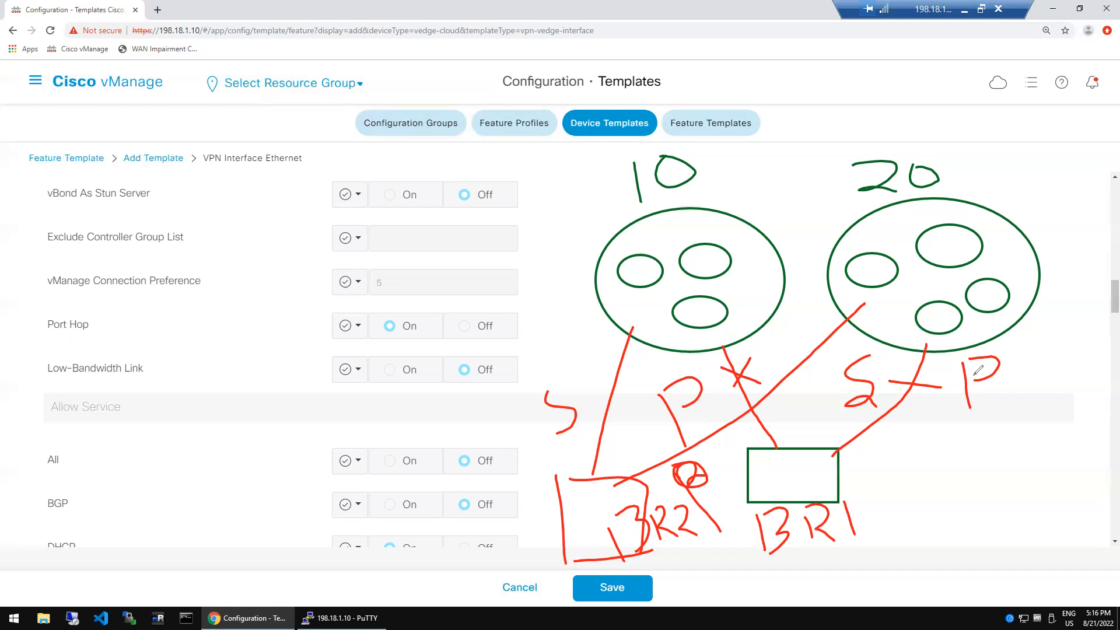
# Draw an up-right arrow from site 10 labelled LCb, underlined.
pyautogui.moveTo(731, 172)
pyautogui.mouseDown()
pyautogui.moveTo(835, 116)
pyautogui.moveTo(844, 162)
pyautogui.mouseUp()
pyautogui.moveTo(875, 71)
pyautogui.mouseDown()
pyautogui.moveTo(880, 117)
pyautogui.moveTo(921, 113)
pyautogui.mouseUp()
pyautogui.moveTo(922, 80)
pyautogui.mouseDown()
pyautogui.moveTo(935, 109)
pyautogui.moveTo(938, 100)
pyautogui.moveTo(959, 114)
pyautogui.mouseUp()
pyautogui.moveTo(961, 59)
pyautogui.mouseDown()
pyautogui.moveTo(990, 90)
pyautogui.moveTo(973, 108)
pyautogui.mouseUp()
pyautogui.moveTo(870, 138)
pyautogui.mouseDown()
pyautogui.moveTo(993, 121)
pyautogui.moveTo(1034, 206)
pyautogui.mouseUp()
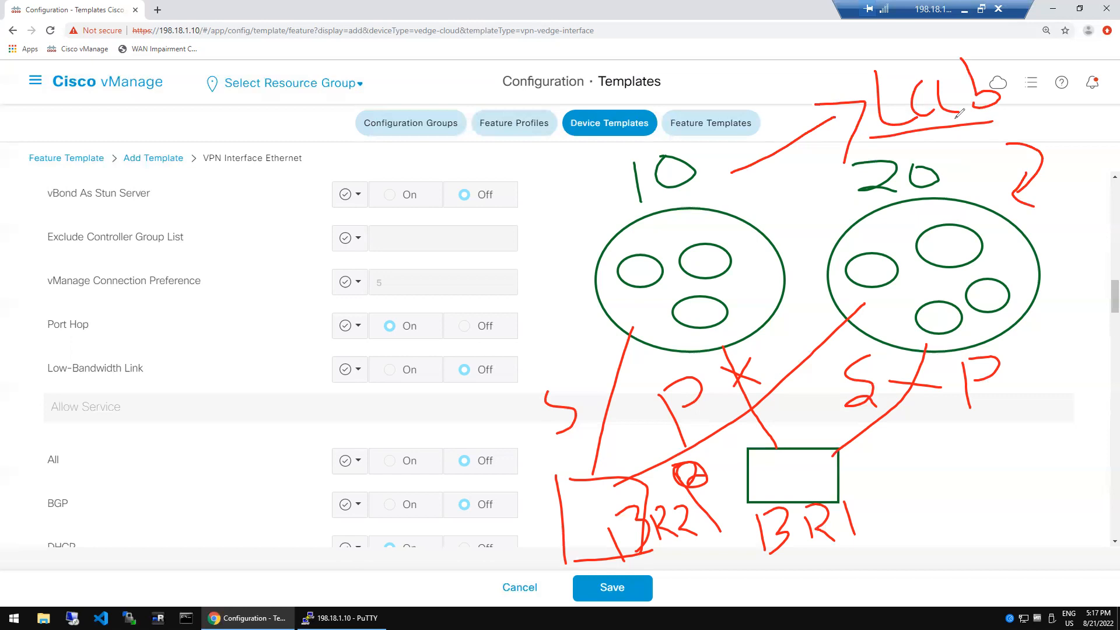
# Draw two circled crosses beside Exclude Controller Group List, labelled 10 and 20.
pyautogui.moveTo(248, 217)
pyautogui.mouseDown()
pyautogui.moveTo(283, 231)
pyautogui.moveTo(244, 217)
pyautogui.moveTo(239, 262)
pyautogui.mouseUp()
pyautogui.moveTo(227, 245); pyautogui.dragTo(277, 241)
pyautogui.moveTo(349, 197); pyautogui.dragTo(366, 246)
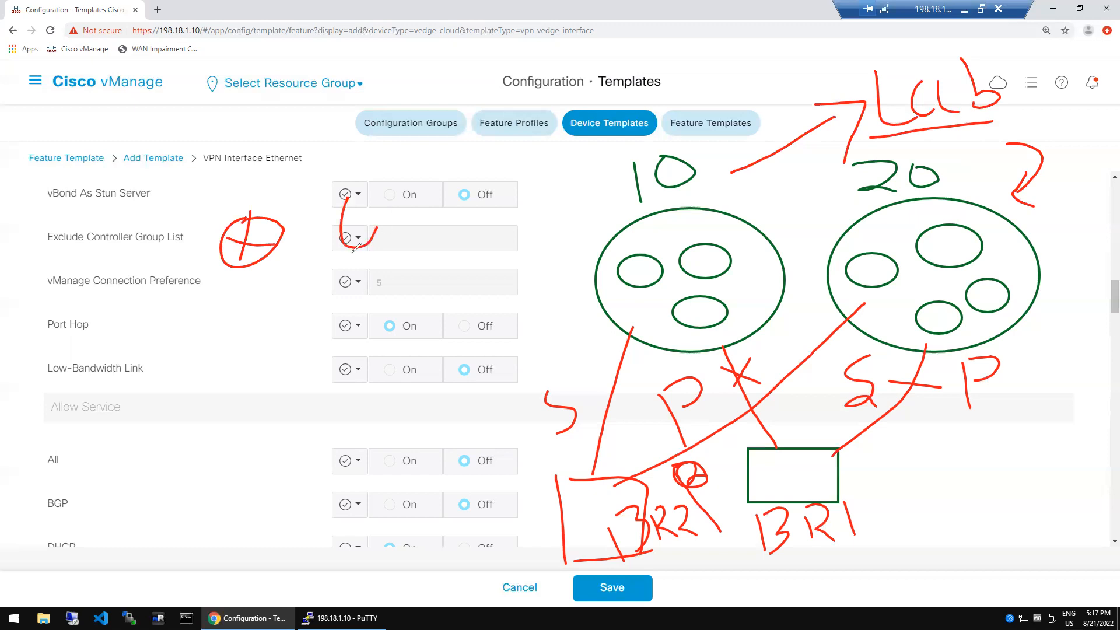
pyautogui.moveTo(350, 197)
pyautogui.mouseDown()
pyautogui.moveTo(369, 191)
pyautogui.moveTo(357, 238)
pyautogui.mouseUp()
pyautogui.moveTo(343, 216); pyautogui.dragTo(389, 223)
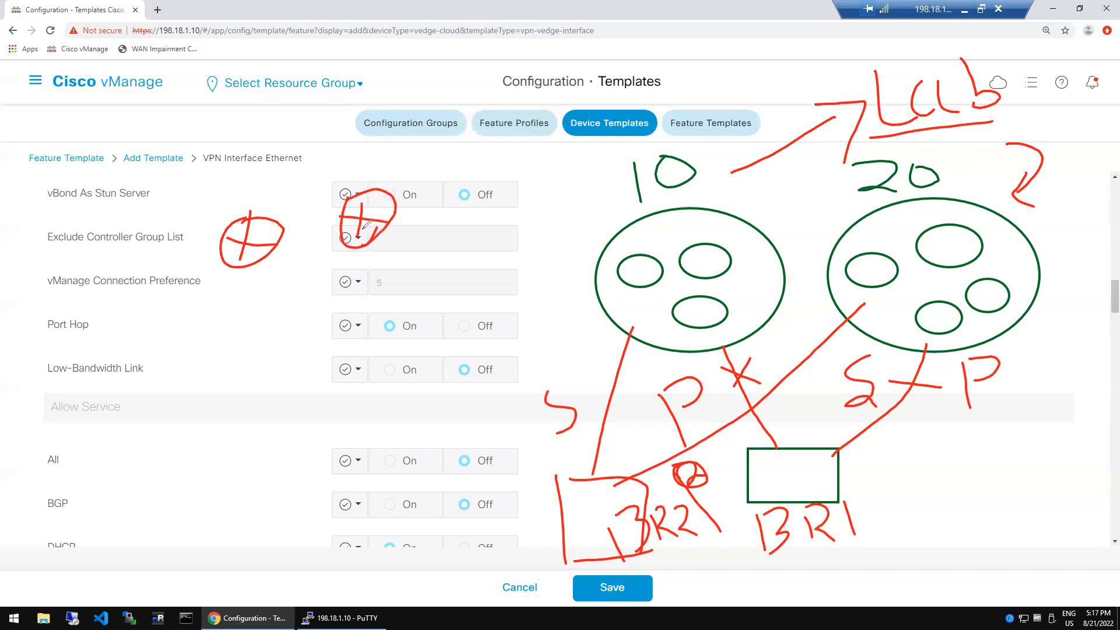
pyautogui.moveTo(232, 190); pyautogui.dragTo(239, 212)
pyautogui.moveTo(257, 181)
pyautogui.mouseDown()
pyautogui.moveTo(282, 196)
pyautogui.moveTo(266, 188)
pyautogui.mouseUp()
pyautogui.moveTo(330, 155)
pyautogui.mouseDown()
pyautogui.moveTo(348, 173)
pyautogui.moveTo(382, 153)
pyautogui.mouseUp()
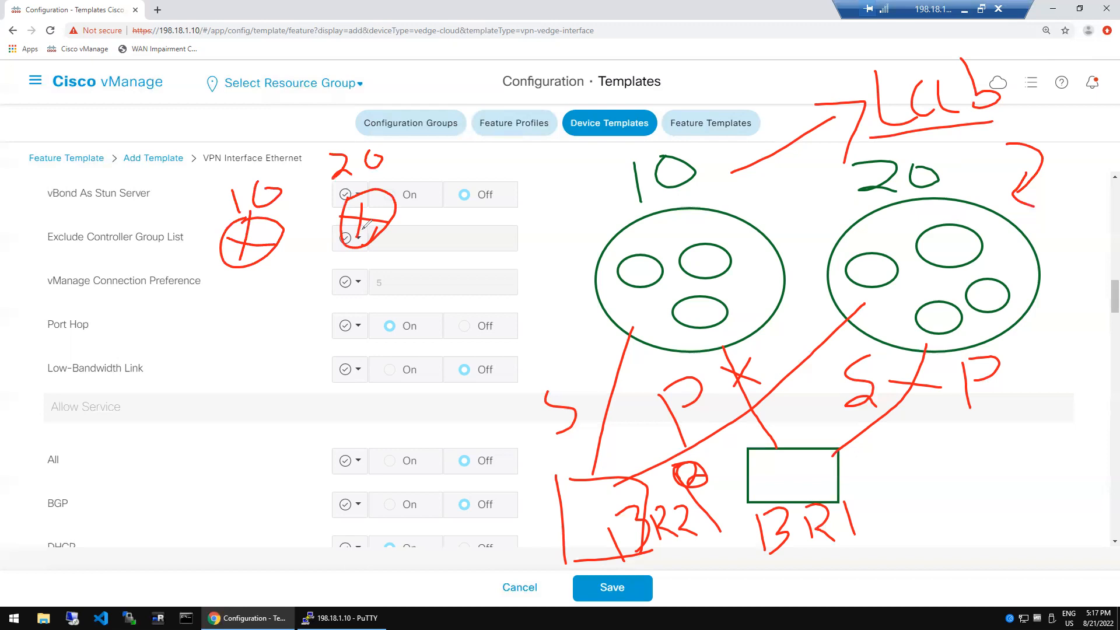
# Draw boxed crosses near Low-Bandwidth Link and Port Hop.
pyautogui.moveTo(295, 348); pyautogui.dragTo(304, 388)
pyautogui.moveTo(318, 348); pyautogui.dragTo(349, 378)
pyautogui.moveTo(313, 385)
pyautogui.mouseDown()
pyautogui.moveTo(350, 380)
pyautogui.moveTo(321, 387)
pyautogui.mouseUp()
pyautogui.moveTo(312, 369); pyautogui.dragTo(348, 363)
pyautogui.moveTo(412, 323)
pyautogui.mouseDown()
pyautogui.moveTo(418, 361)
pyautogui.moveTo(455, 312)
pyautogui.moveTo(421, 356)
pyautogui.mouseUp()
pyautogui.moveTo(435, 319)
pyautogui.mouseDown()
pyautogui.moveTo(419, 347)
pyautogui.moveTo(452, 341)
pyautogui.mouseUp()
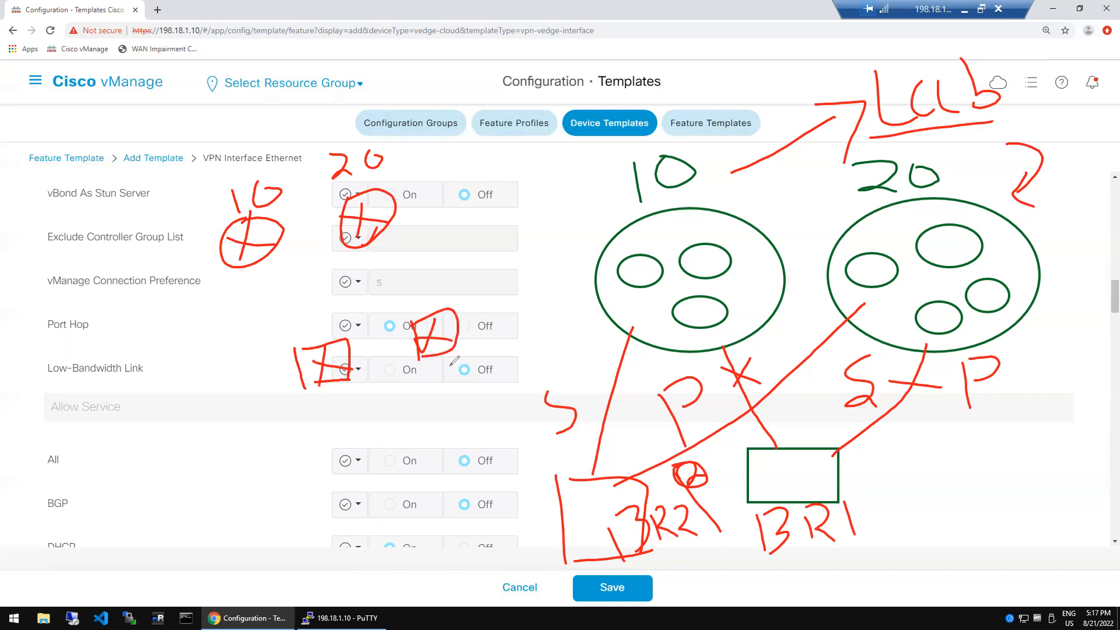
# Connect the boxed and circled crosses with lines labelled P and S.
pyautogui.moveTo(325, 344); pyautogui.dragTo(256, 262)
pyautogui.moveTo(329, 352); pyautogui.dragTo(358, 249)
pyautogui.moveTo(248, 300); pyautogui.dragTo(267, 346)
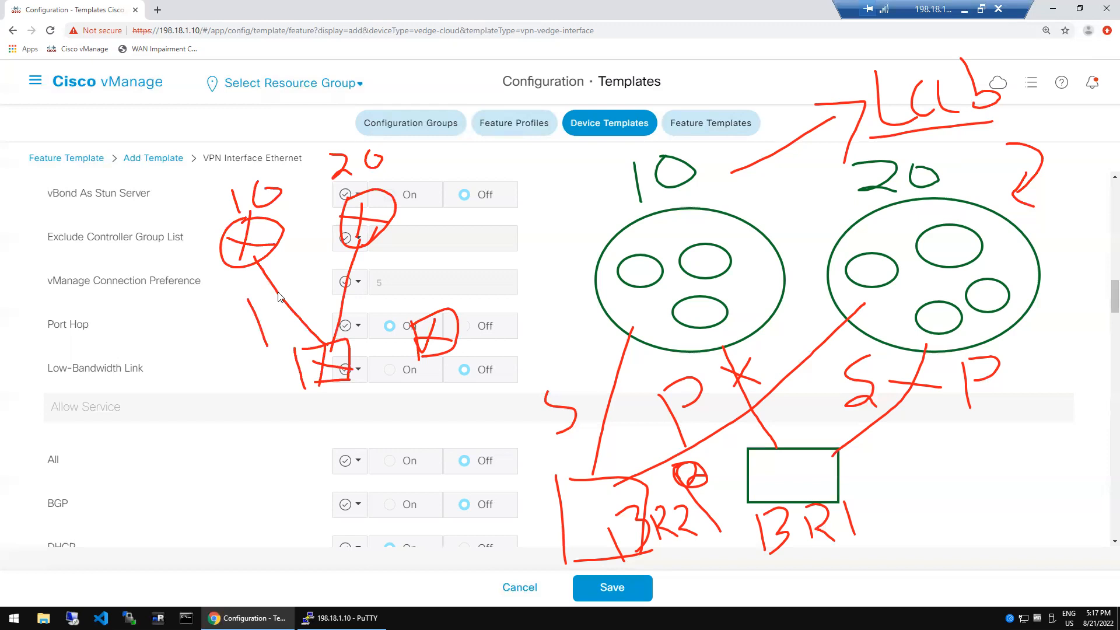
pyautogui.moveTo(255, 295); pyautogui.dragTo(263, 310)
pyautogui.moveTo(317, 255)
pyautogui.mouseDown()
pyautogui.moveTo(308, 273)
pyautogui.moveTo(320, 291)
pyautogui.mouseUp()
pyautogui.moveTo(381, 233); pyautogui.dragTo(428, 312)
pyautogui.moveTo(416, 256)
pyautogui.mouseDown()
pyautogui.moveTo(424, 240)
pyautogui.moveTo(432, 274)
pyautogui.moveTo(437, 242)
pyautogui.mouseUp()
pyautogui.moveTo(273, 245)
pyautogui.mouseDown()
pyautogui.moveTo(429, 315)
pyautogui.moveTo(369, 316)
pyautogui.mouseUp()
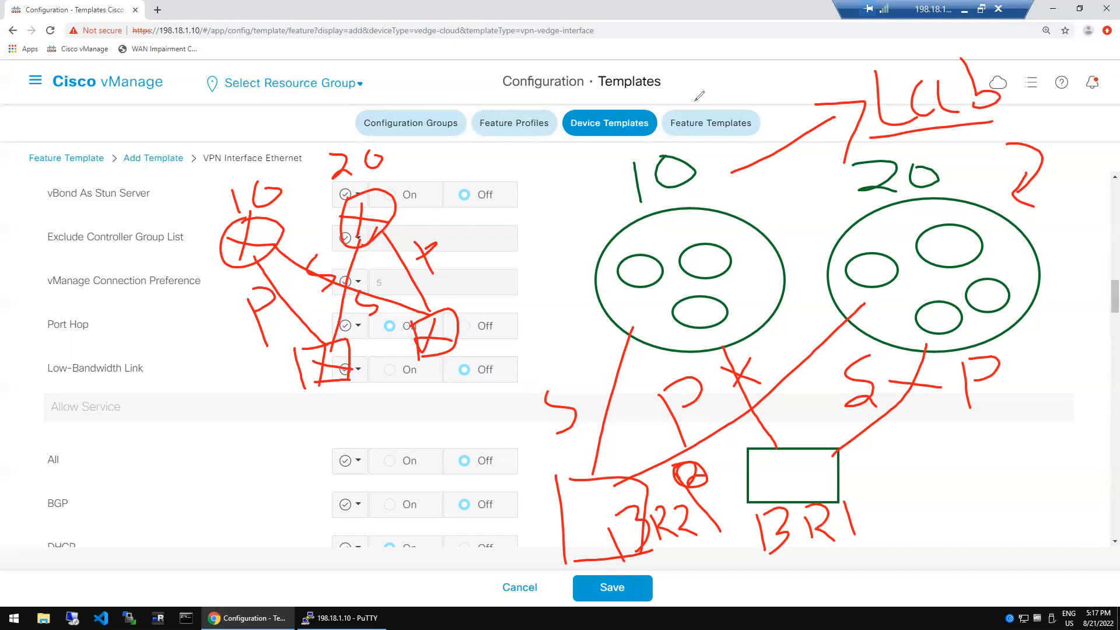
# Wipe all annotations from the form and bring the PuTTY ge0/2 session forward.
pyautogui.press('e')
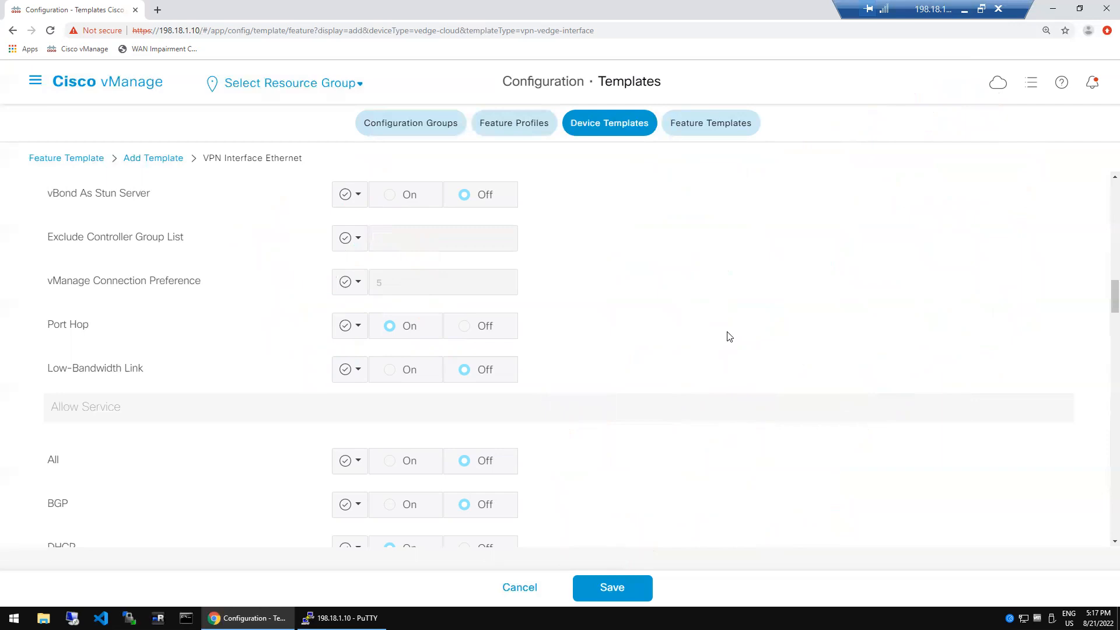
pyautogui.hotkey('ctrl', 'z')
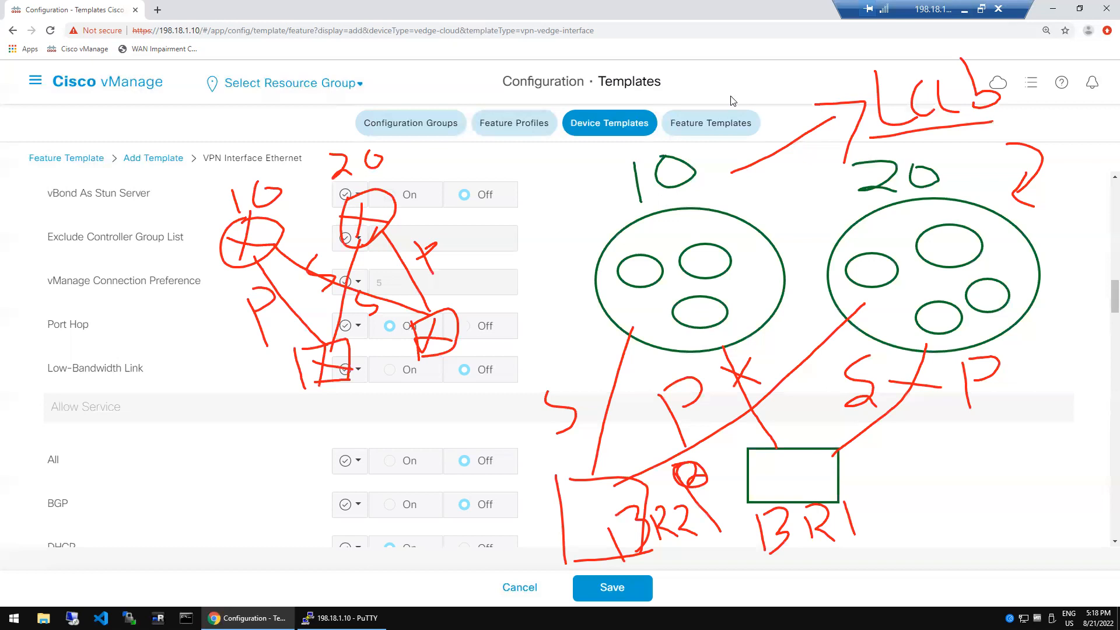
pyautogui.press('Escape')
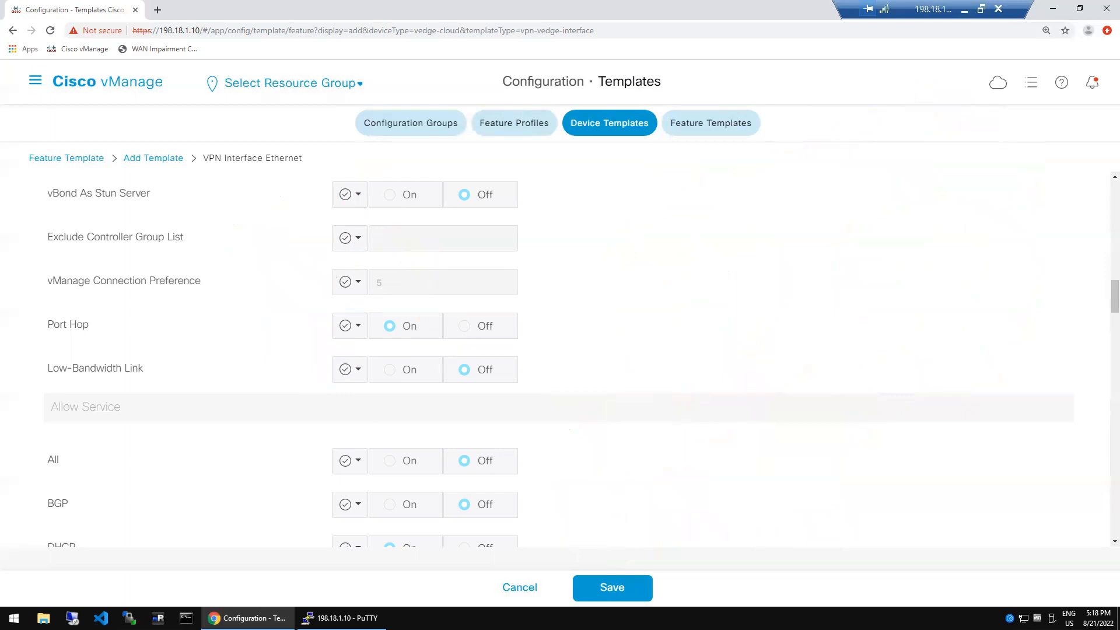
pyautogui.click(344, 617)
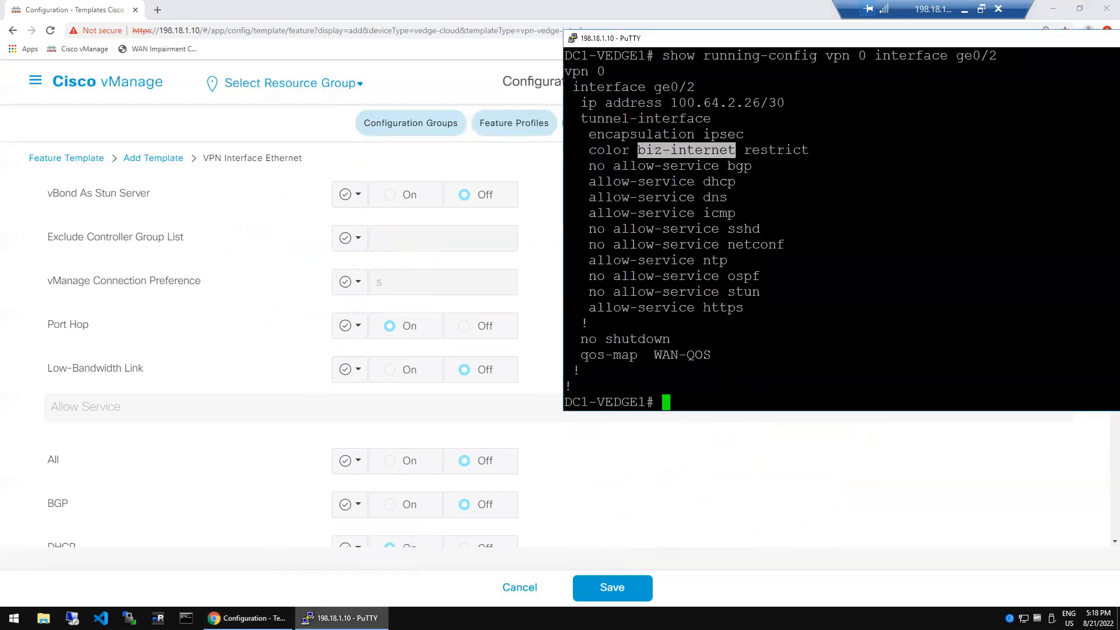
# Highlight ge0/2's allow-service lines in PuTTY: dhcp, dns, icmp, ntp and https allowed.
pyautogui.click(743, 303)
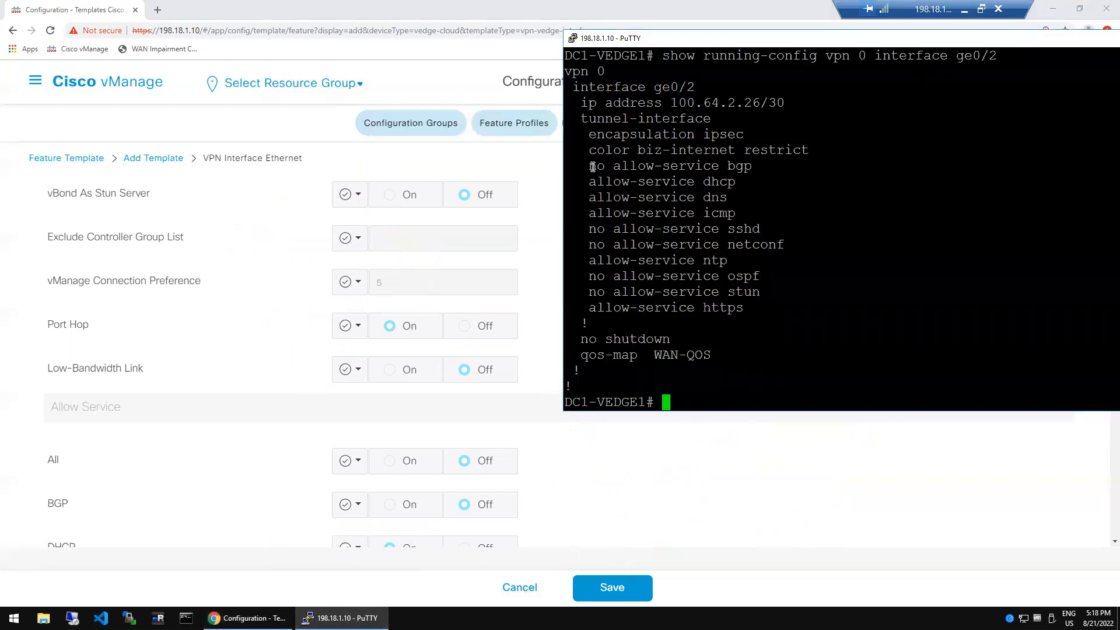
pyautogui.moveTo(588, 164); pyautogui.dragTo(785, 307)
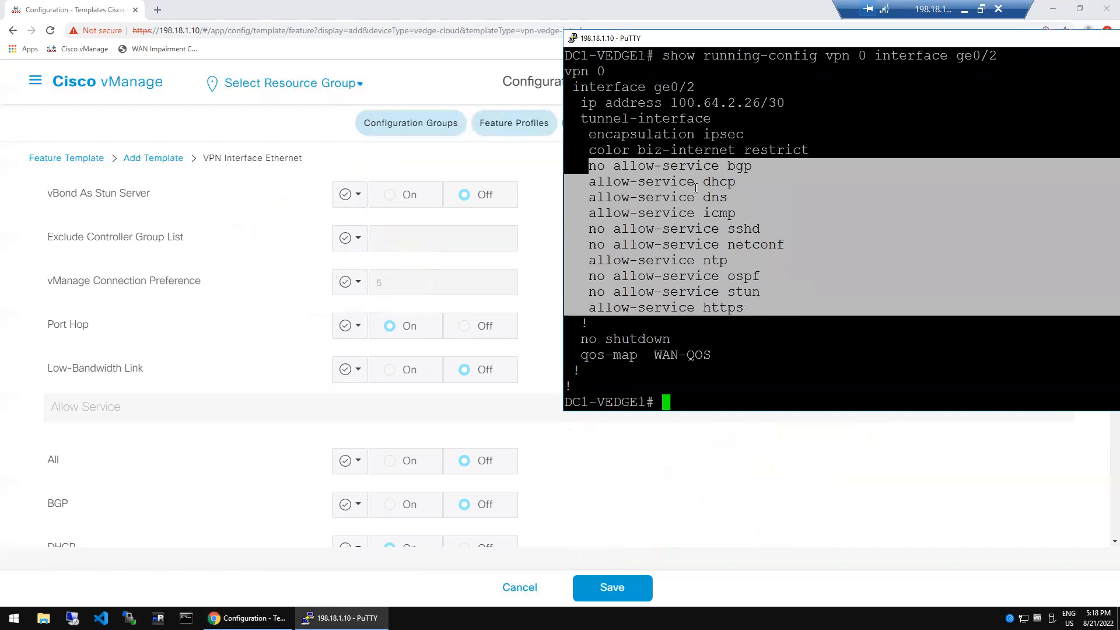
pyautogui.click(577, 470)
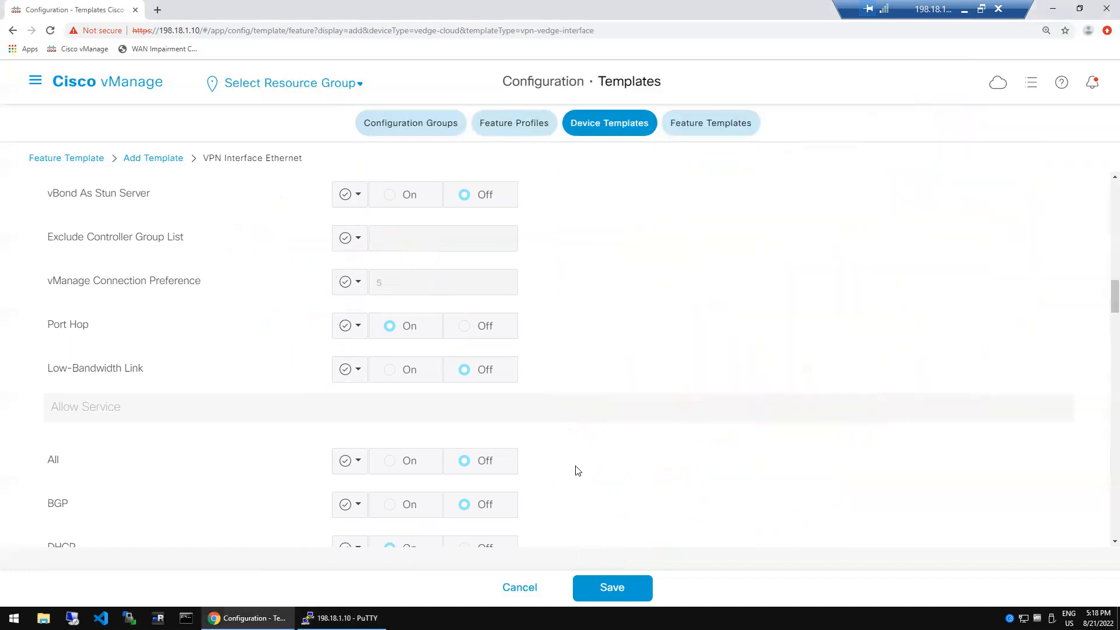
pyautogui.scroll(-3, 577, 470)
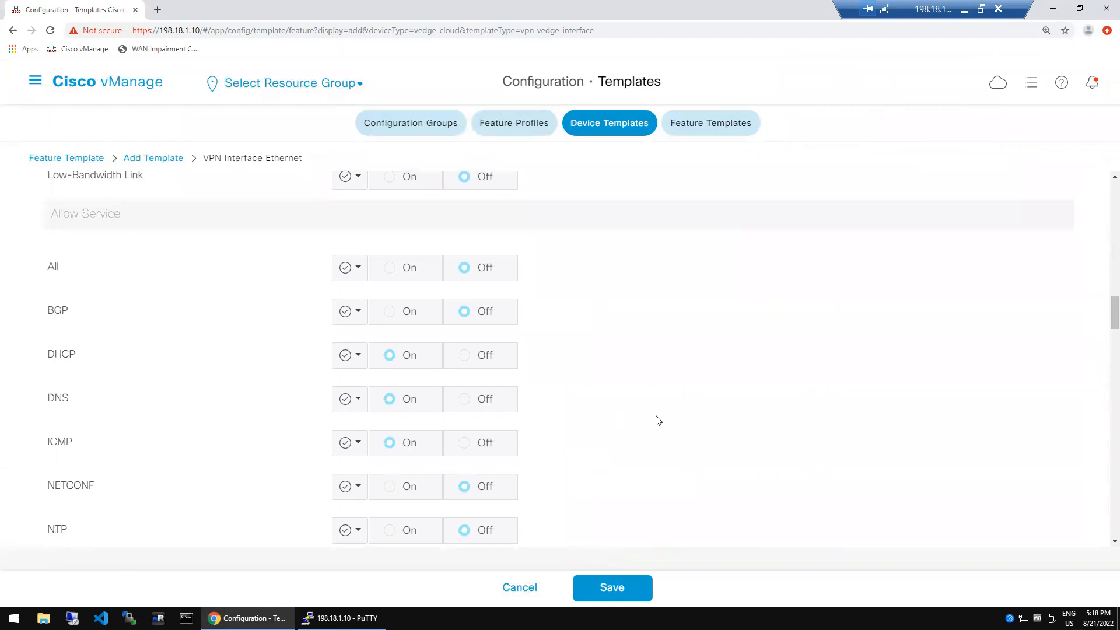
pyautogui.scroll(-2, 658, 420)
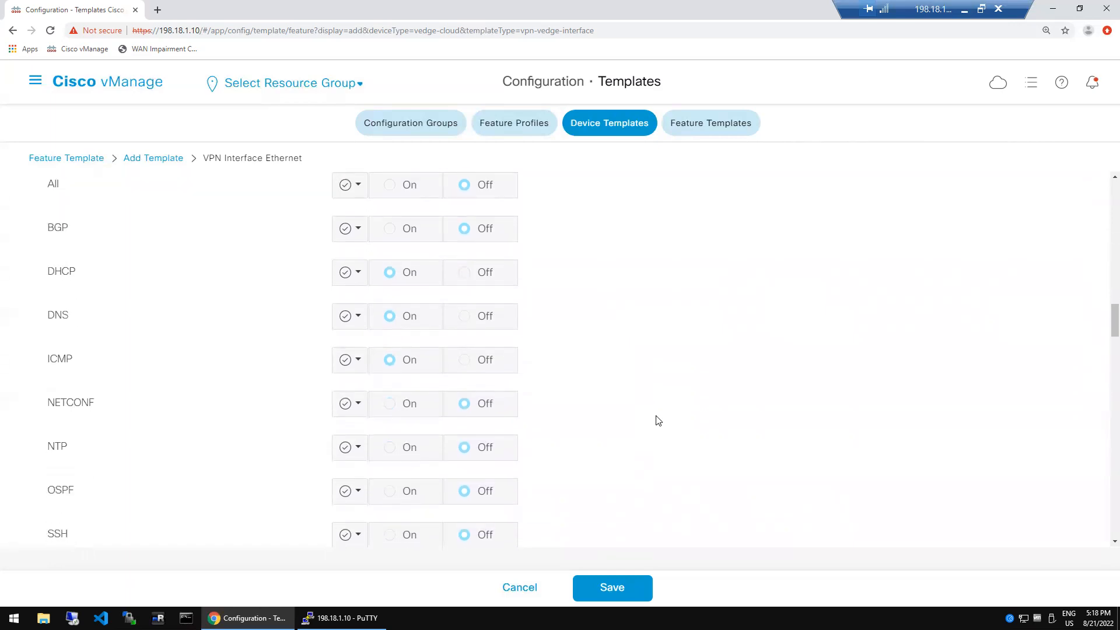
pyautogui.scroll(-2, 658, 420)
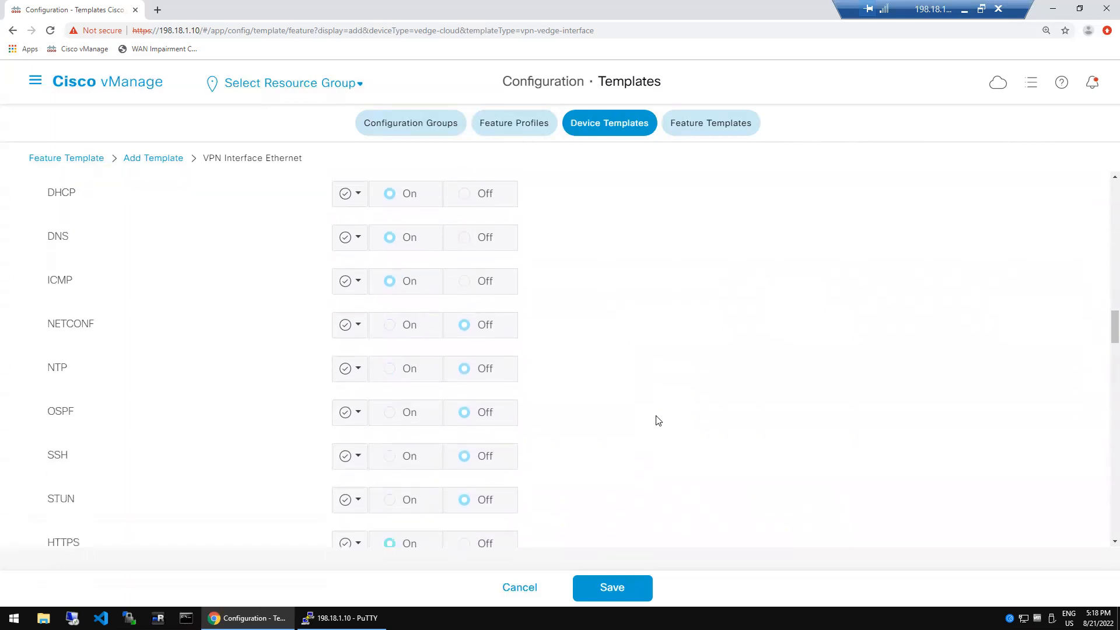
pyautogui.scroll(-2, 658, 421)
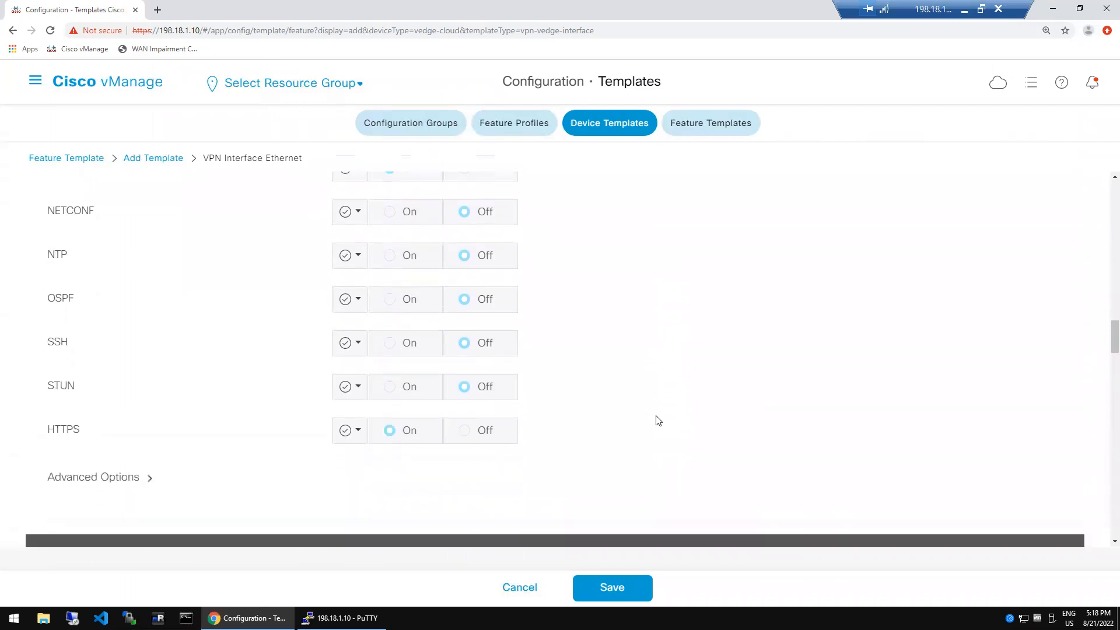
pyautogui.scroll(-2, 659, 420)
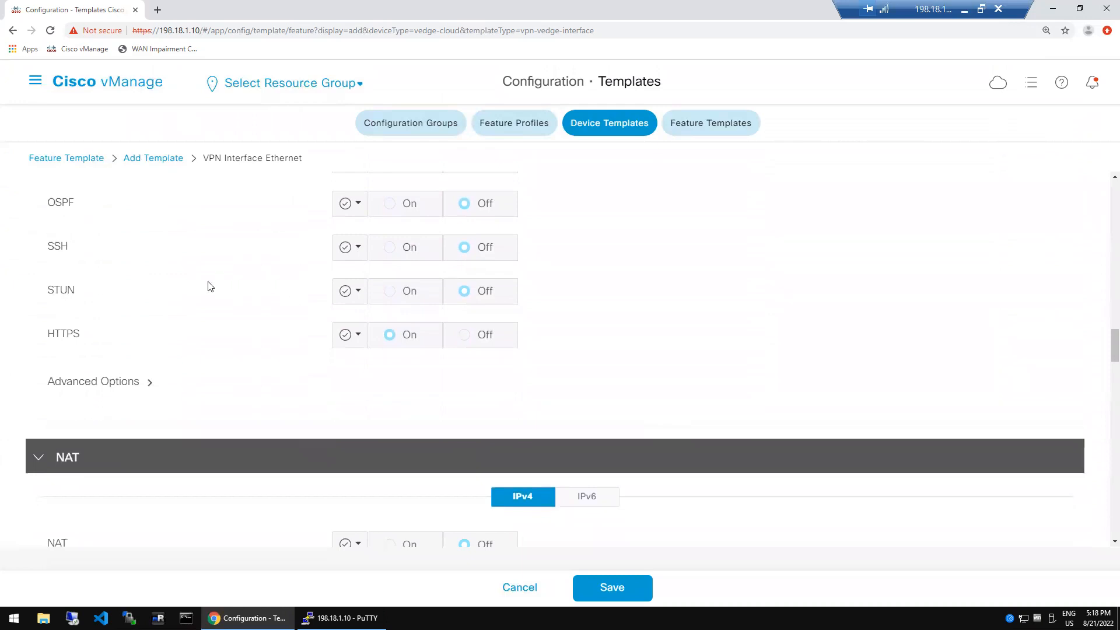
# Expand Advanced Options and review Encapsulation: IPsec on, GRE off, IPsec weight 1.
pyautogui.click(150, 385)
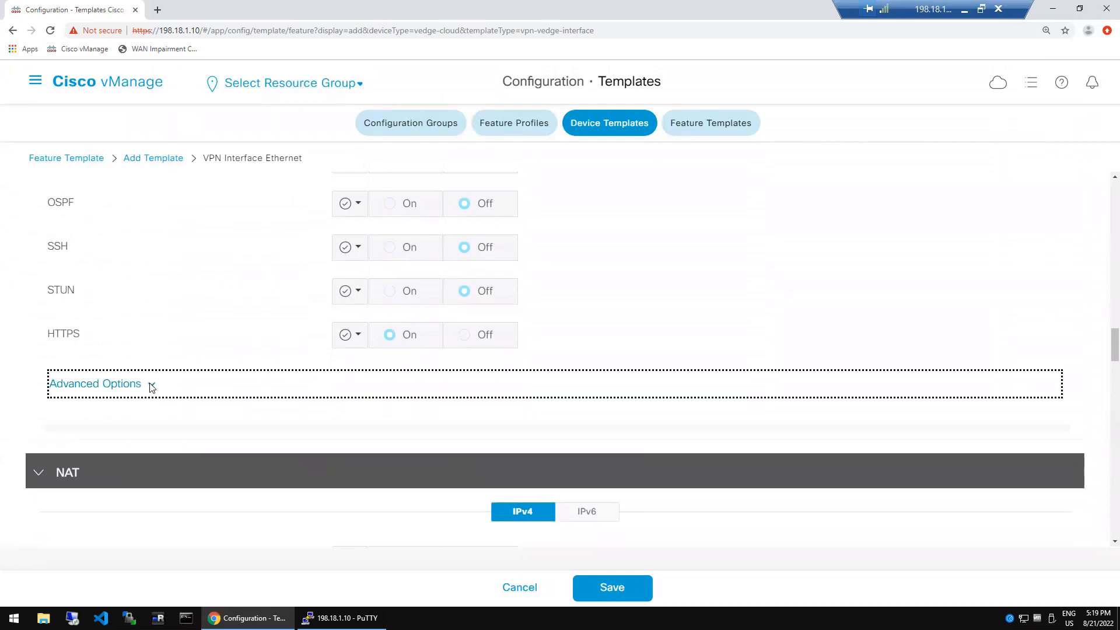
pyautogui.scroll(-5, 777, 315)
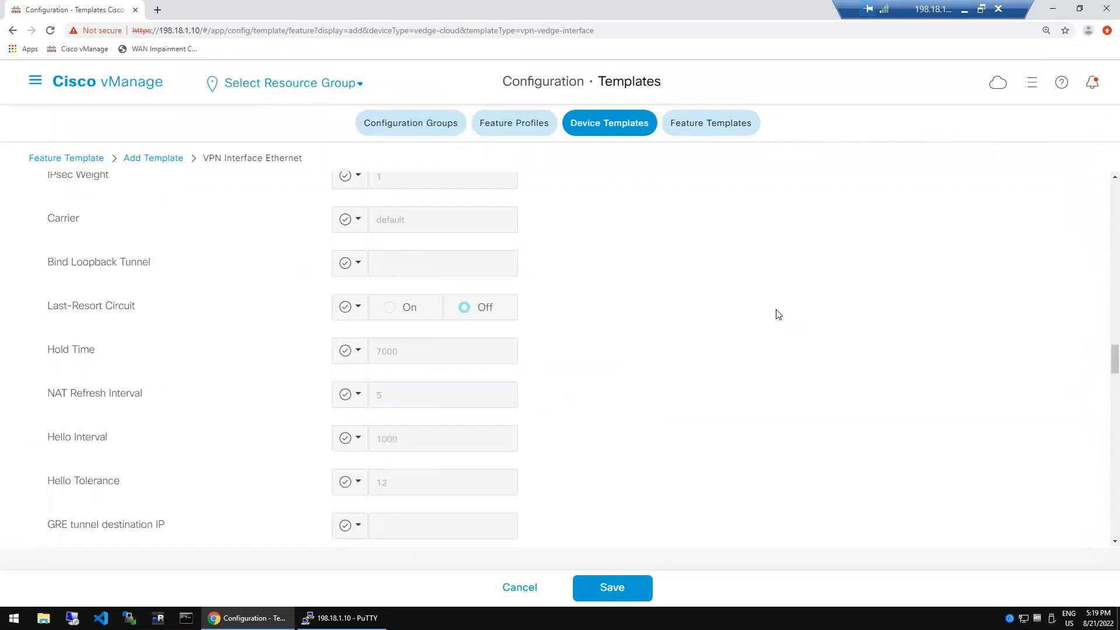
pyautogui.scroll(1, 779, 315)
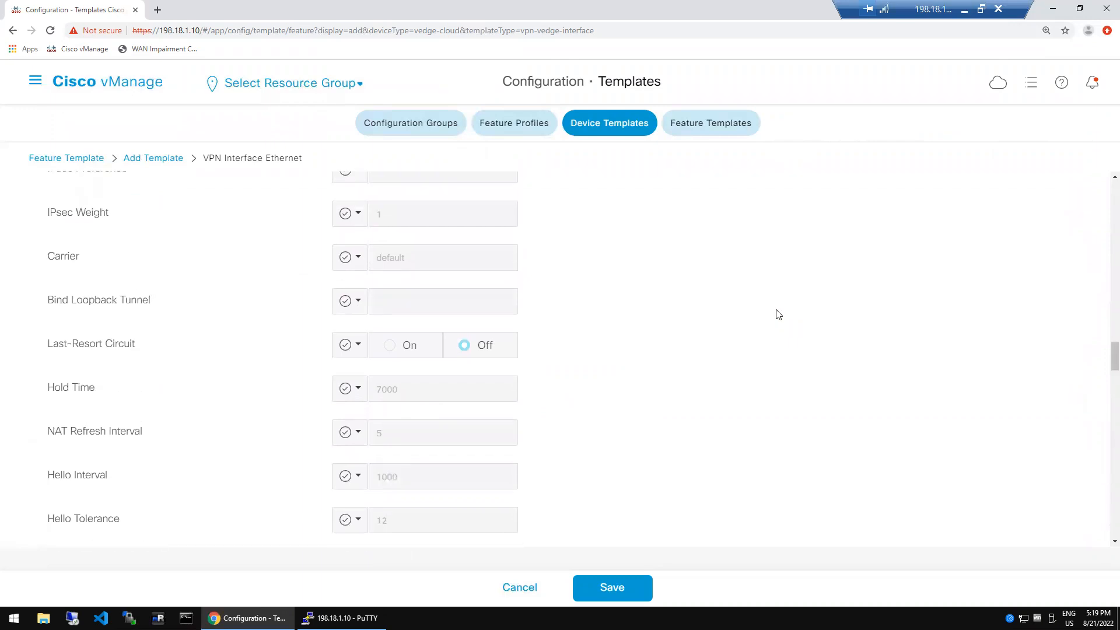
pyautogui.scroll(2, 778, 315)
pyautogui.scroll(2, 778, 315)
pyautogui.scroll(1, 779, 315)
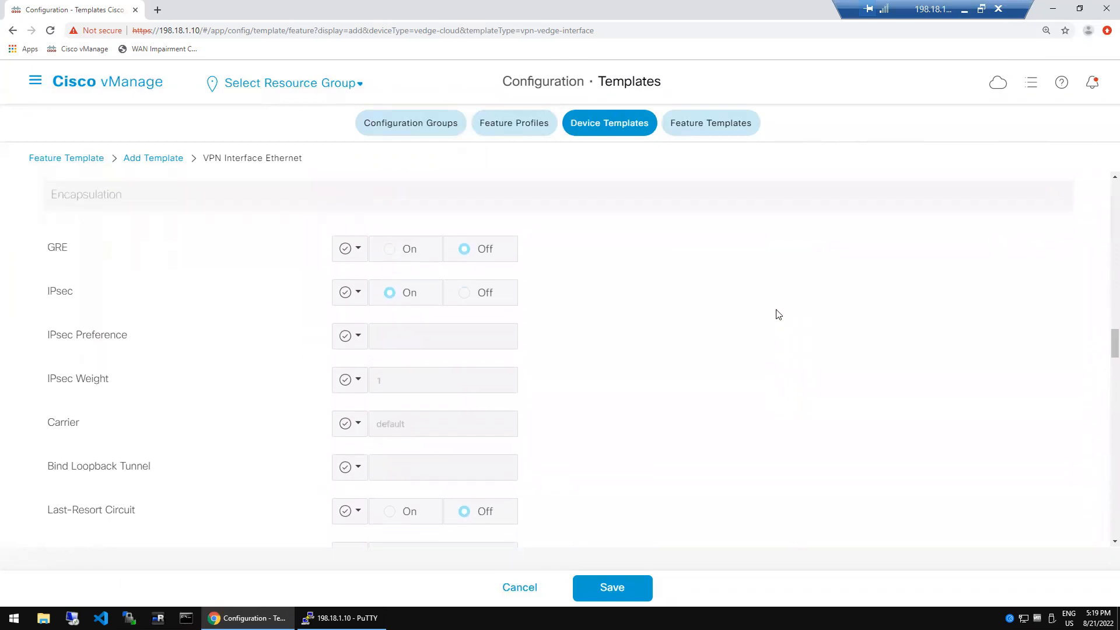
pyautogui.scroll(1, 779, 315)
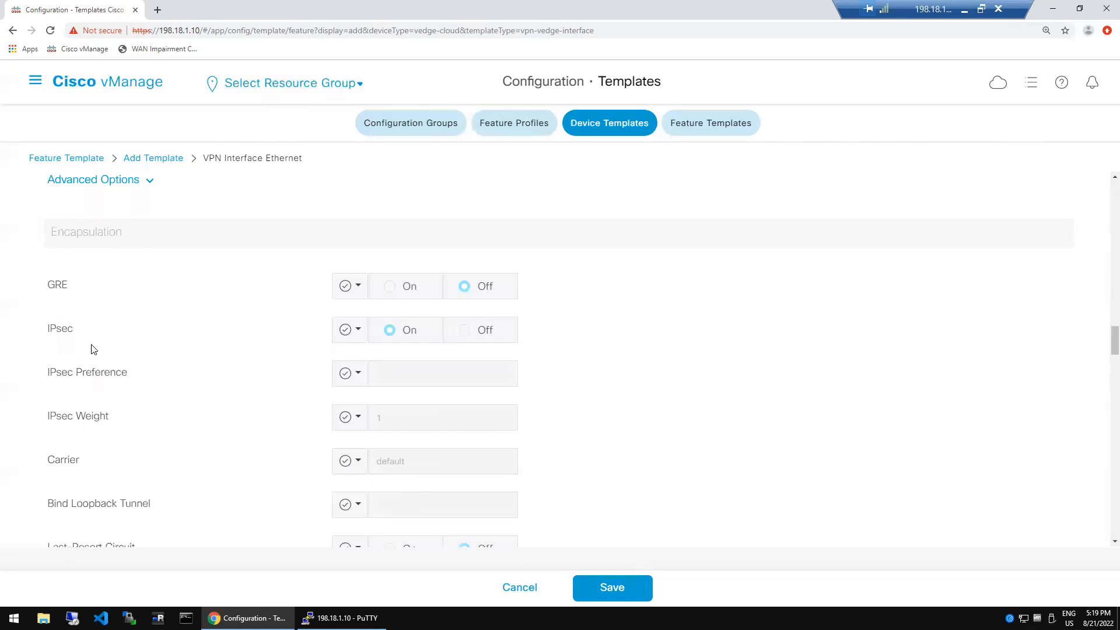
pyautogui.doubleClick(59, 334)
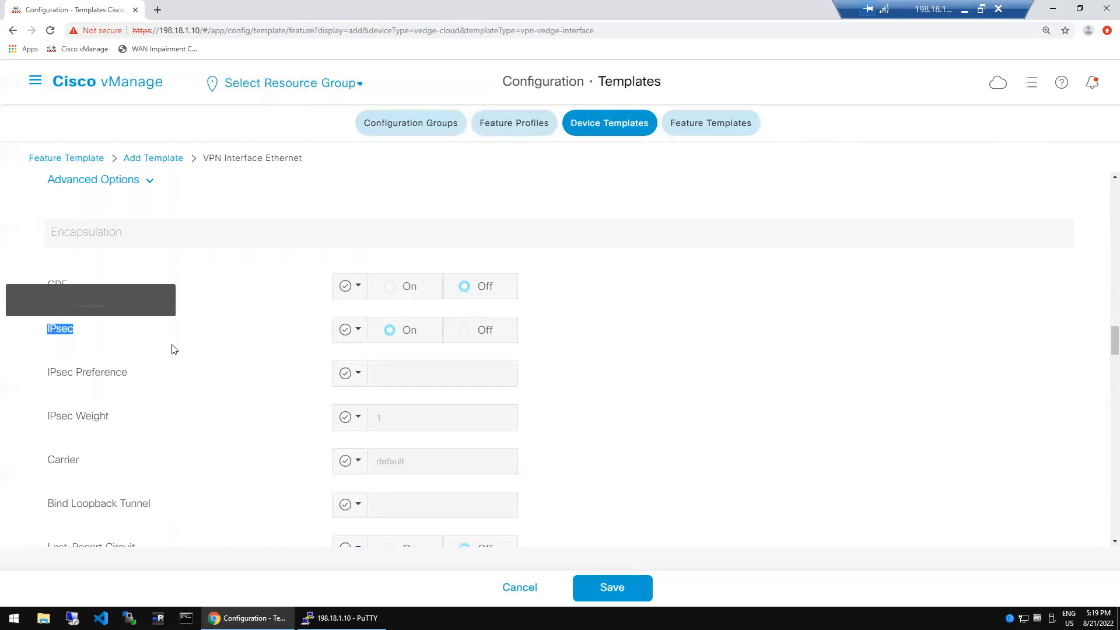
pyautogui.click(81, 392)
pyautogui.moveTo(112, 381)
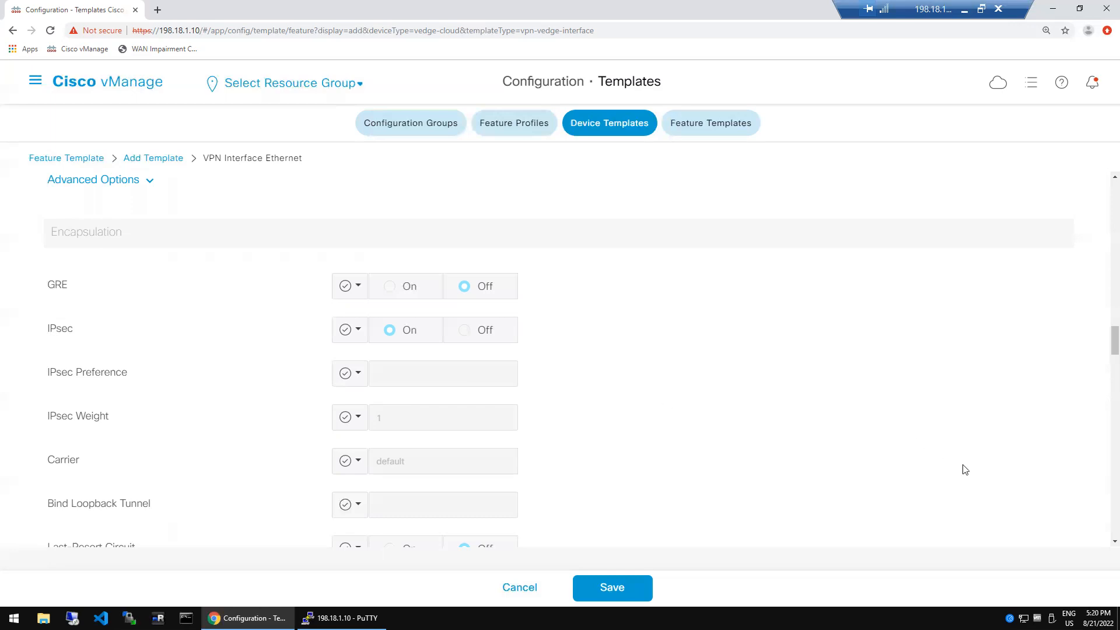
pyautogui.scroll(-1, 1104, 545)
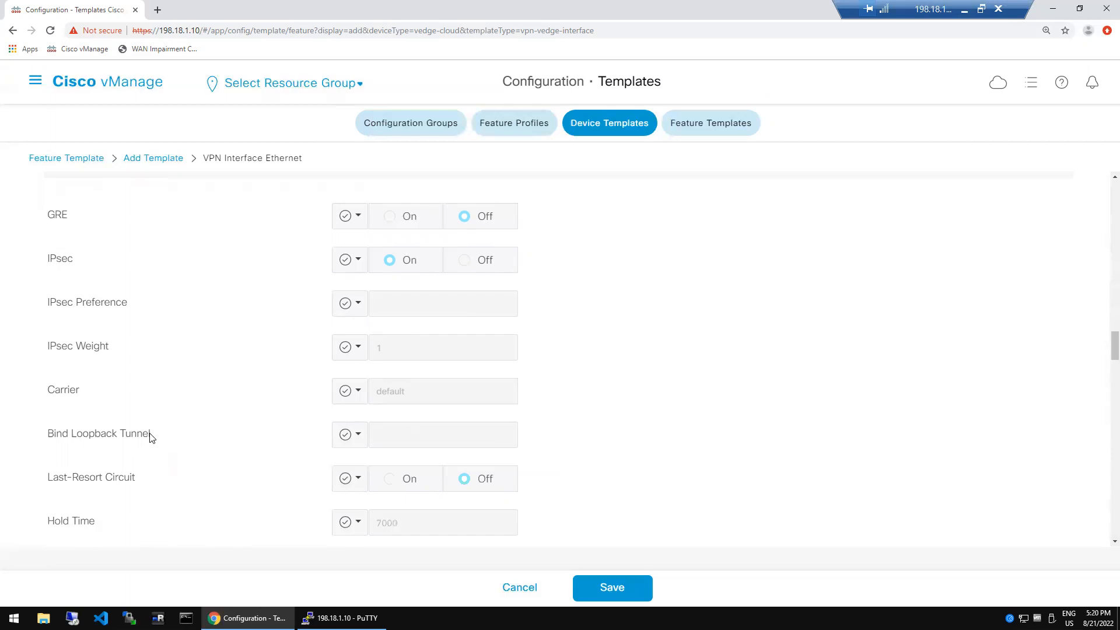
pyautogui.moveTo(54, 440)
pyautogui.scroll(-2, 1104, 544)
pyautogui.scroll(-1, 1104, 544)
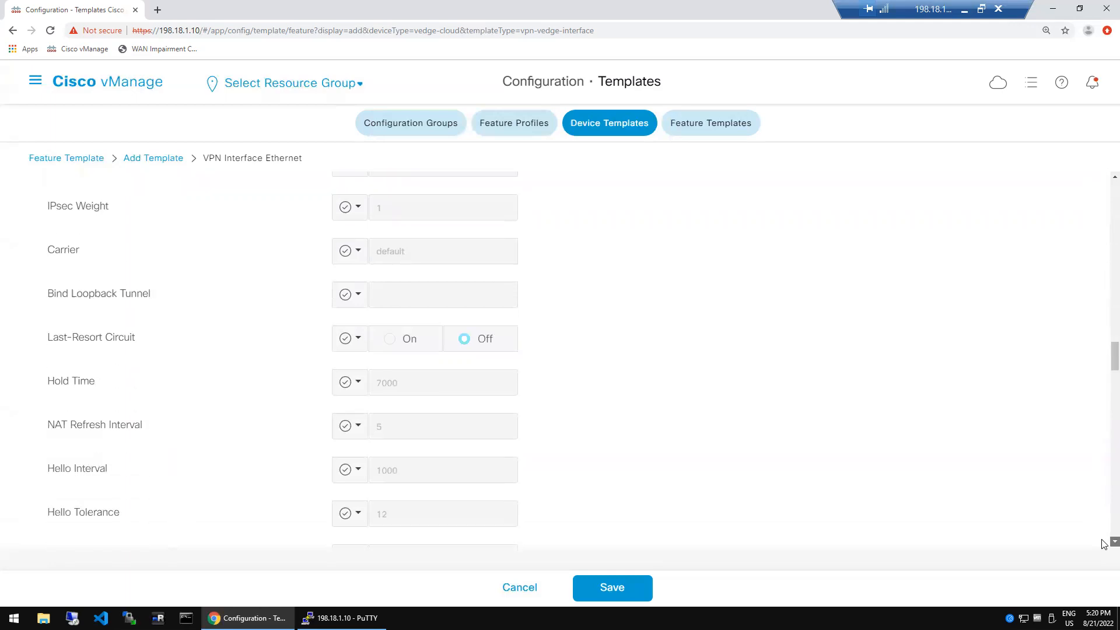
pyautogui.scroll(-1, 1103, 544)
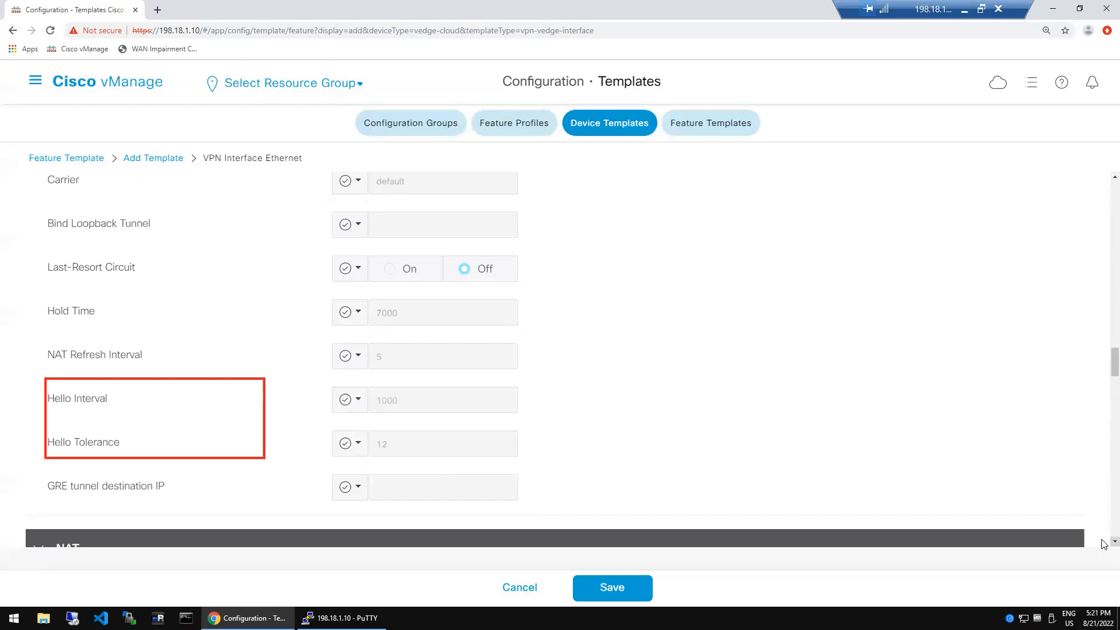
pyautogui.scroll(-3, 1104, 545)
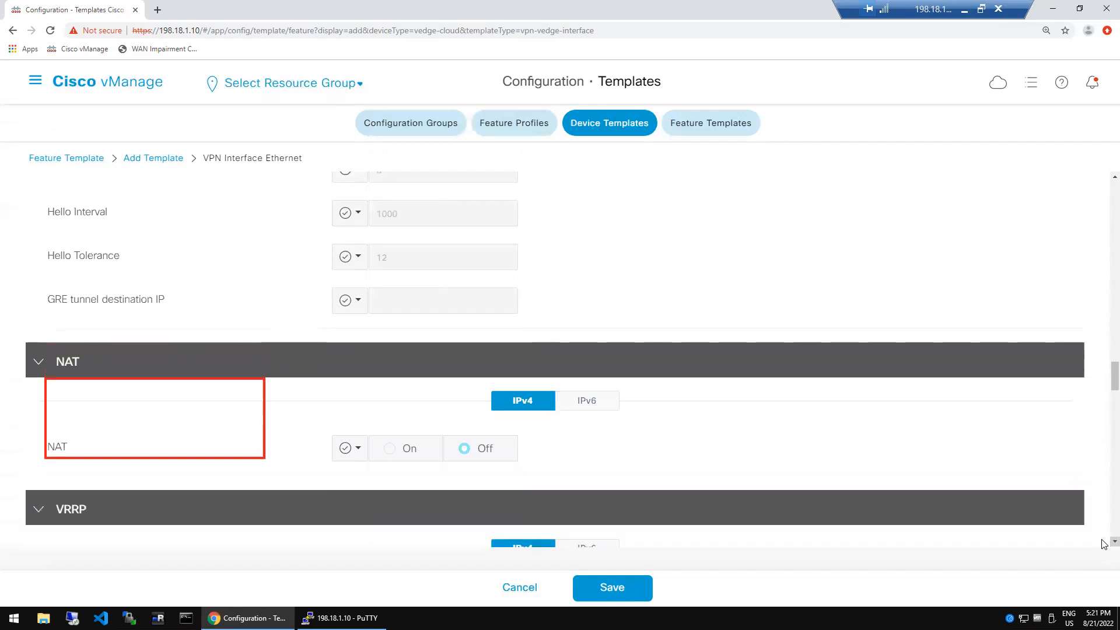
pyautogui.scroll(-1, 1104, 544)
pyautogui.scroll(-2, 1104, 544)
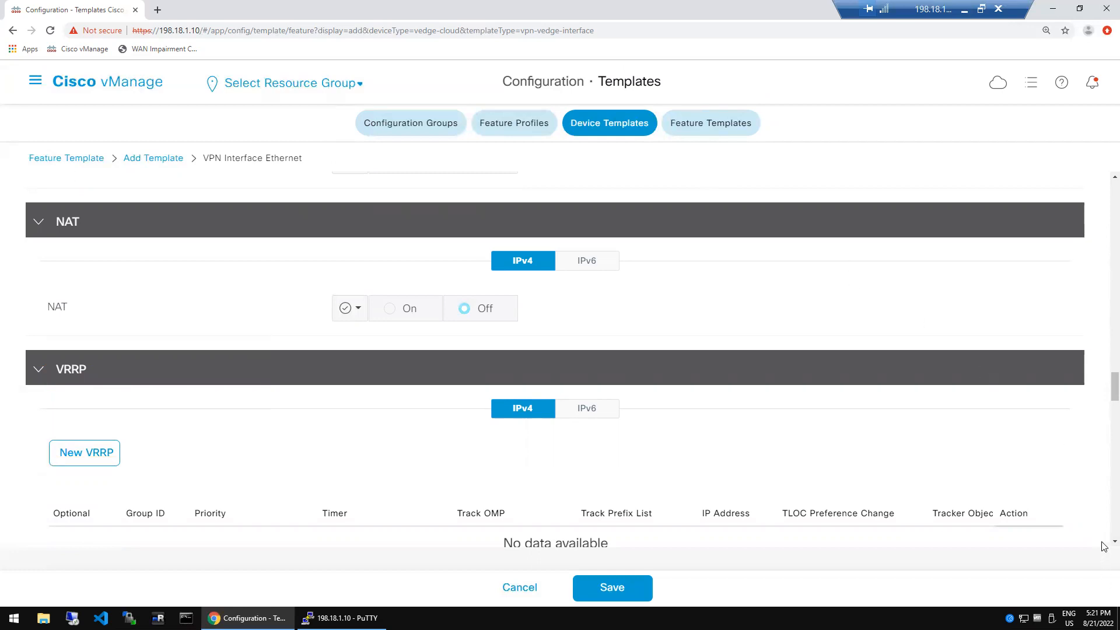
pyautogui.scroll(-2, 1104, 546)
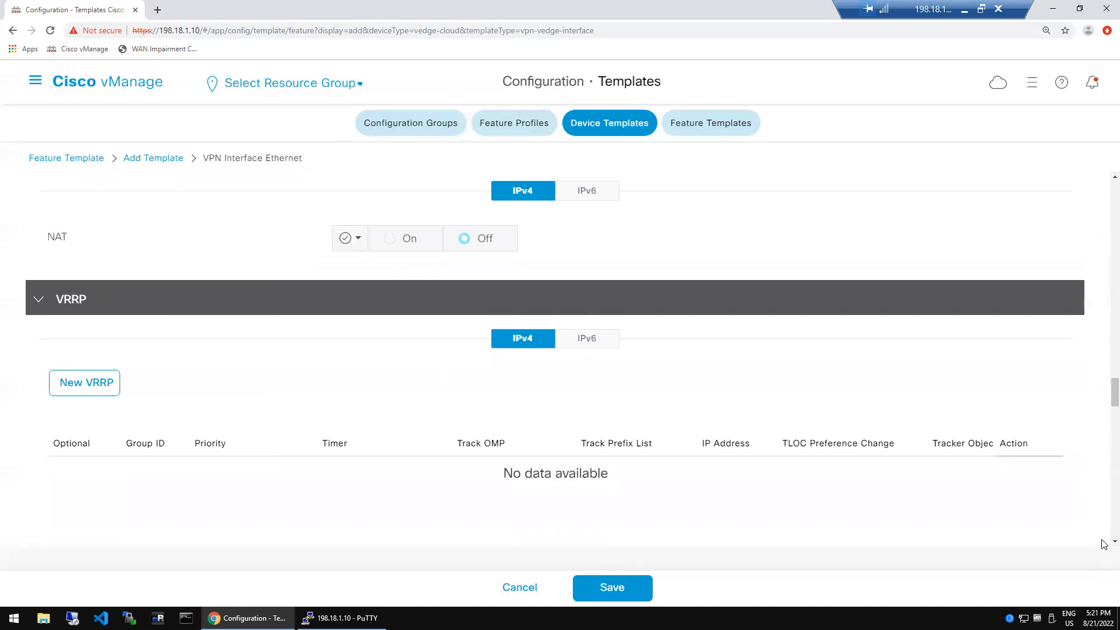
pyautogui.scroll(-3, 1103, 543)
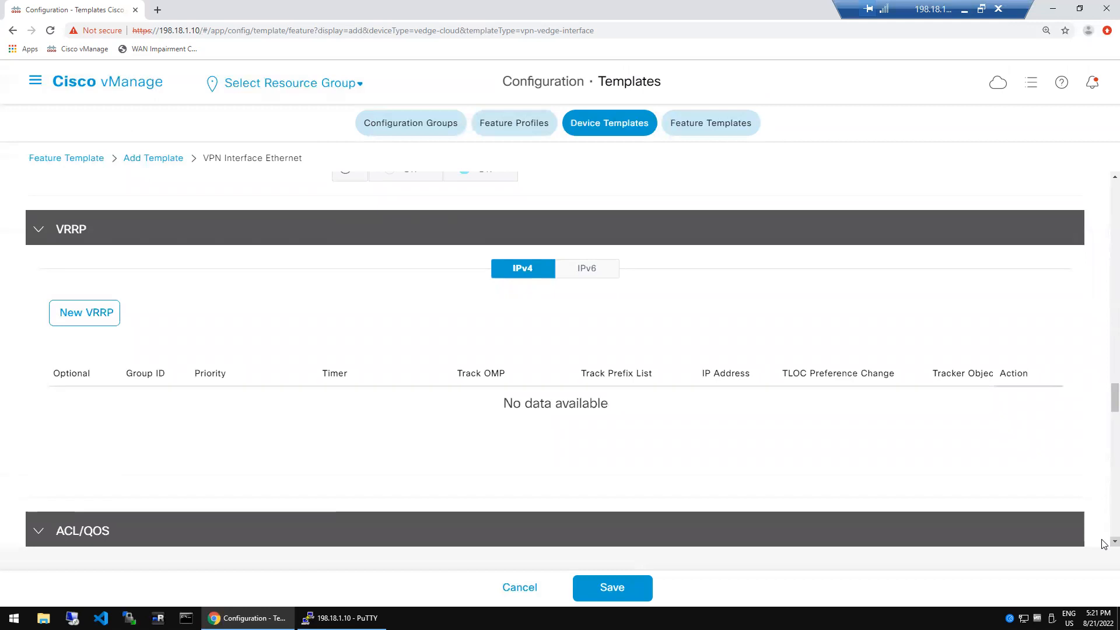
pyautogui.scroll(-3, 1103, 543)
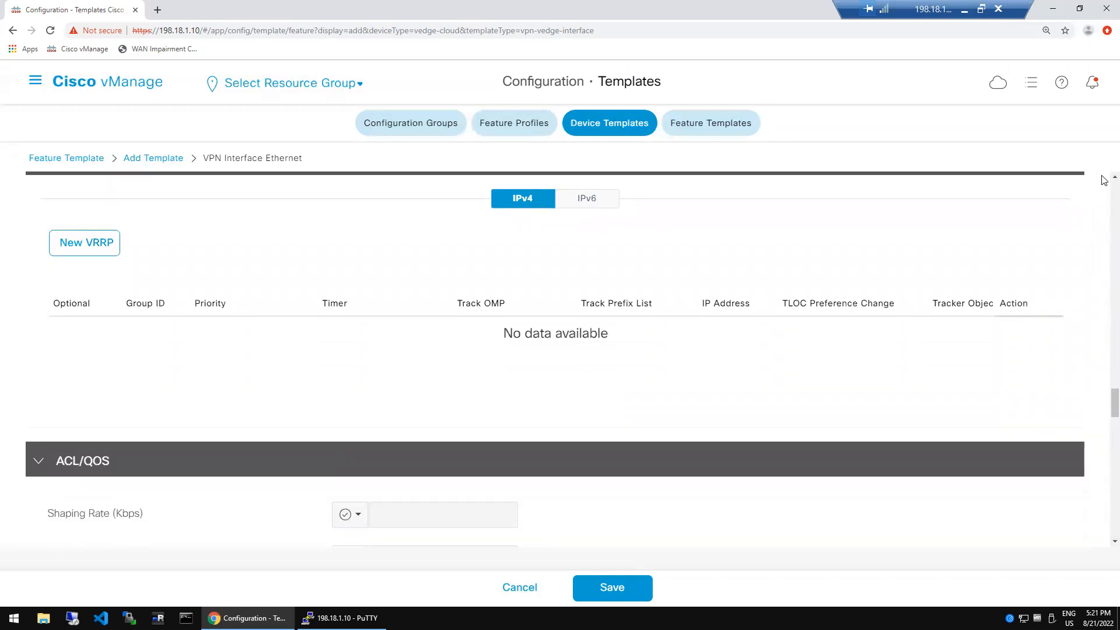
pyautogui.scroll(3, 1113, 177)
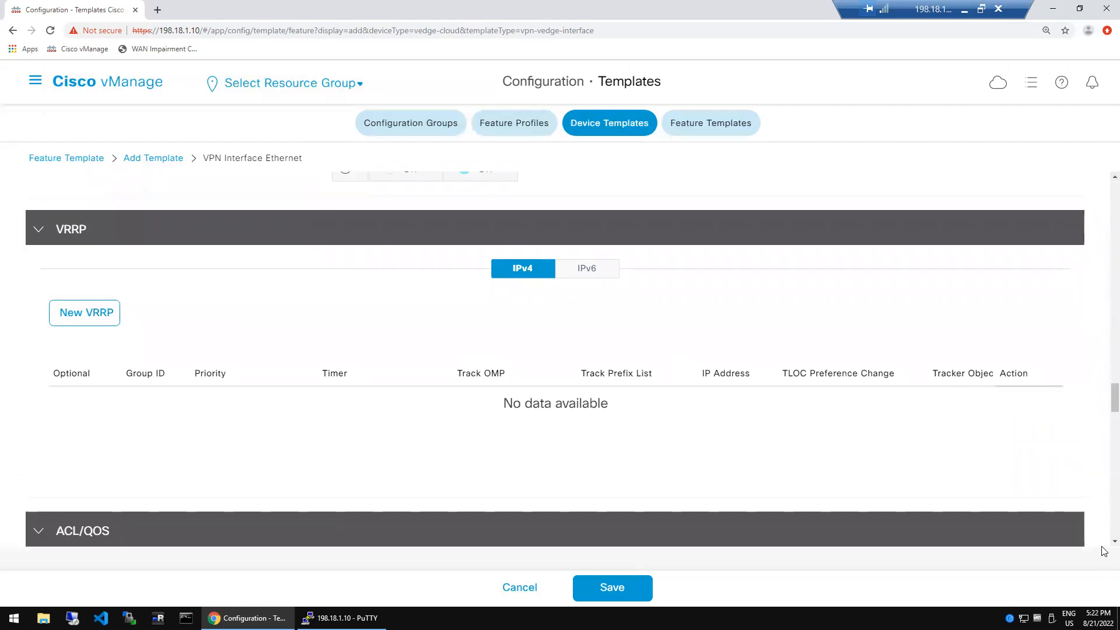
pyautogui.scroll(-5, 1103, 546)
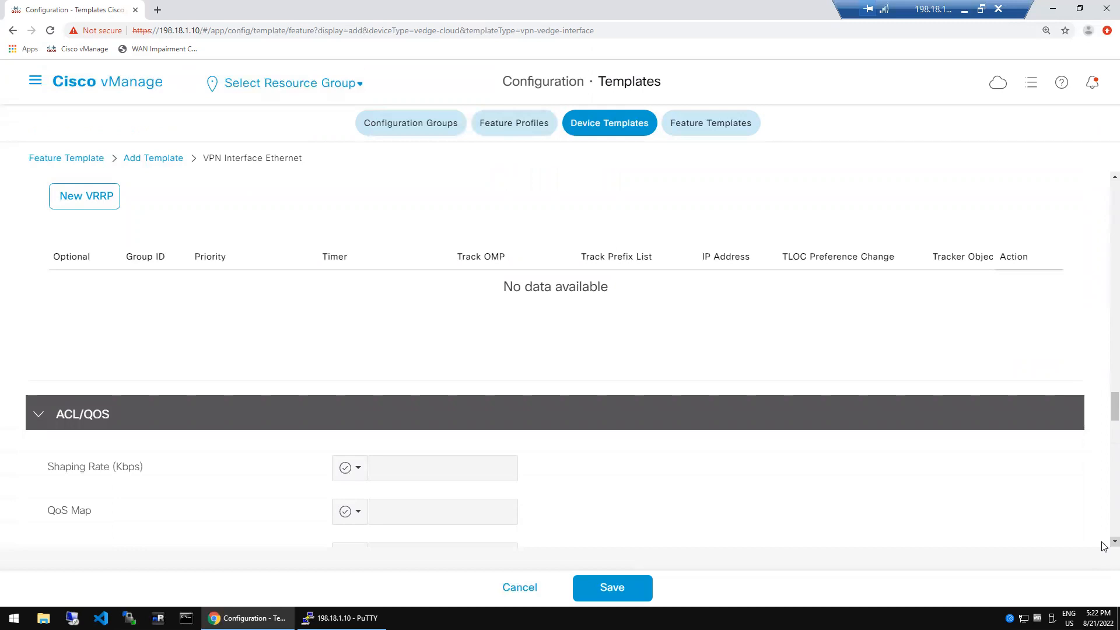
pyautogui.scroll(-4, 1103, 547)
pyautogui.scroll(-1, 1103, 546)
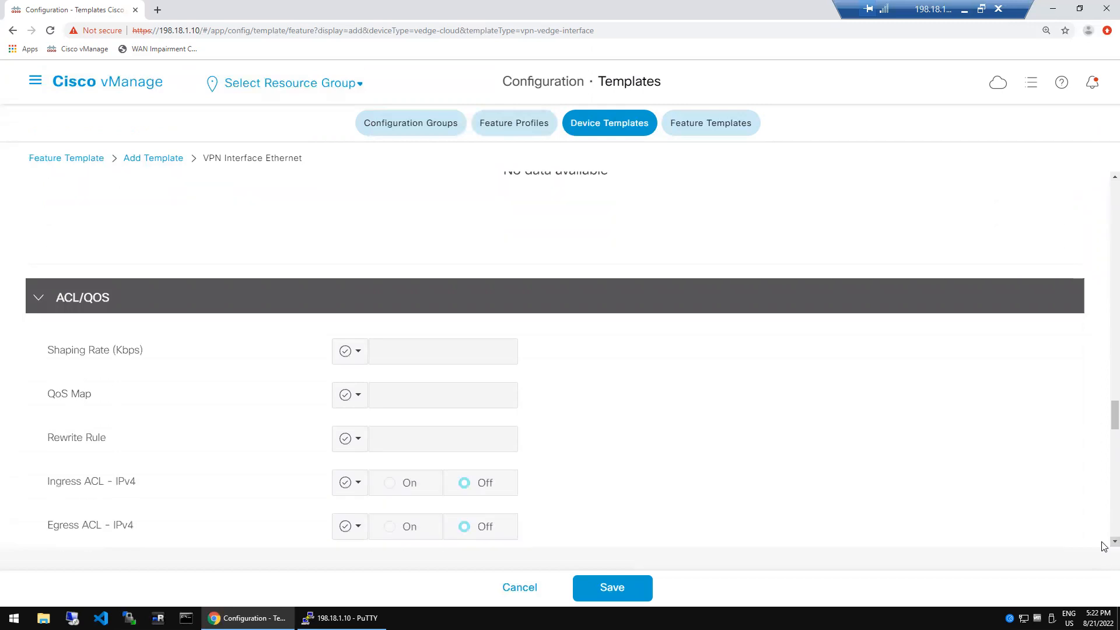
pyautogui.scroll(-2, 1103, 546)
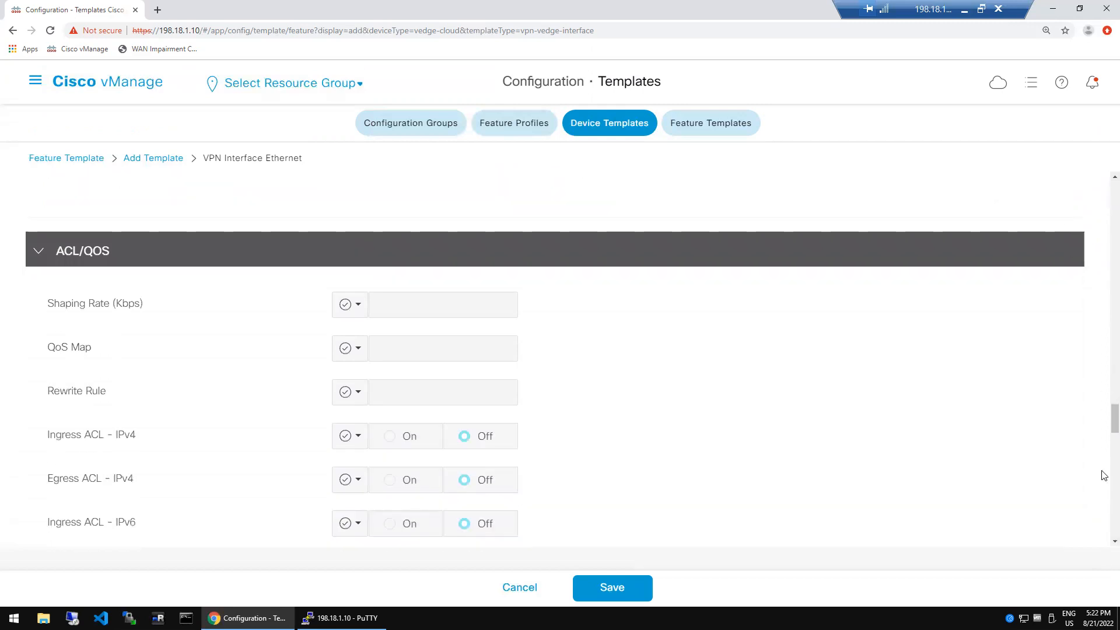
pyautogui.scroll(-3, 1103, 543)
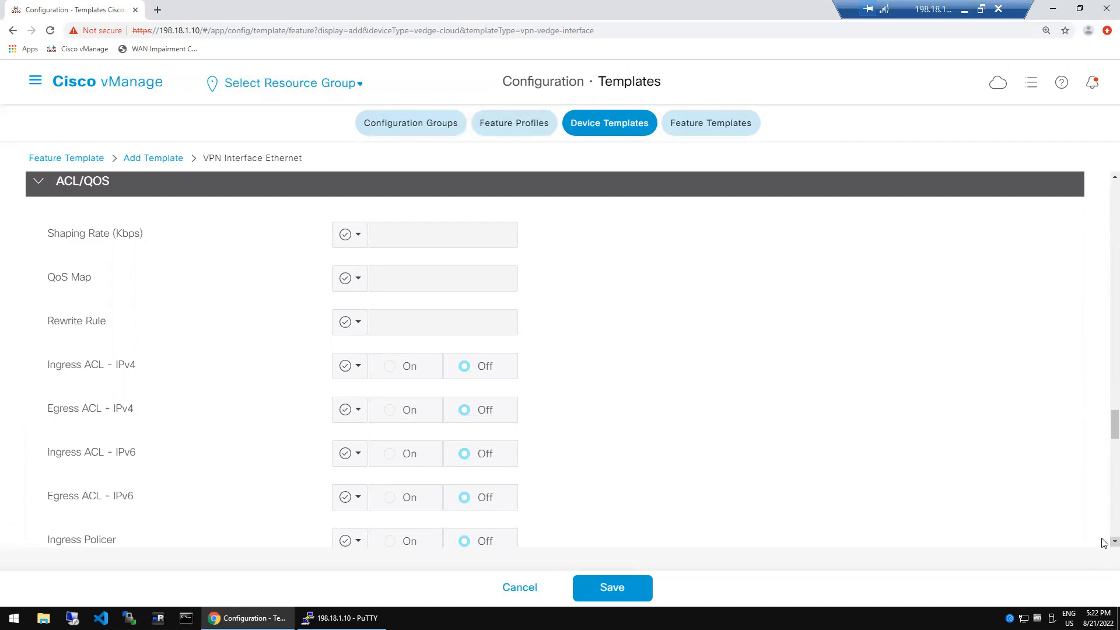
pyautogui.scroll(-3, 1103, 543)
pyautogui.scroll(-10, 1103, 543)
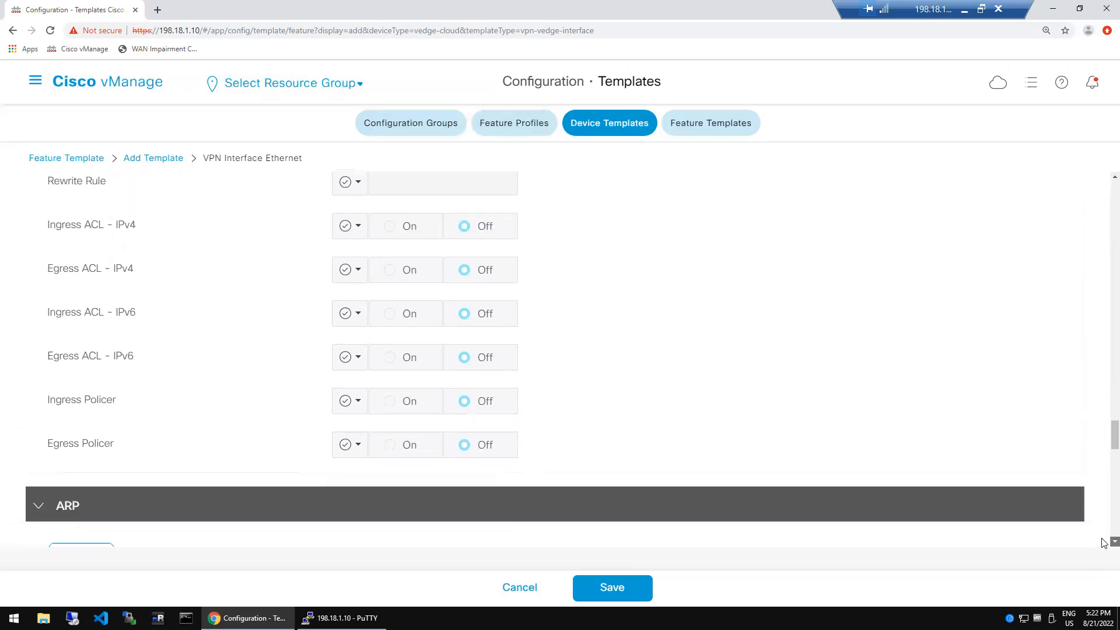
pyautogui.scroll(-1, 1103, 542)
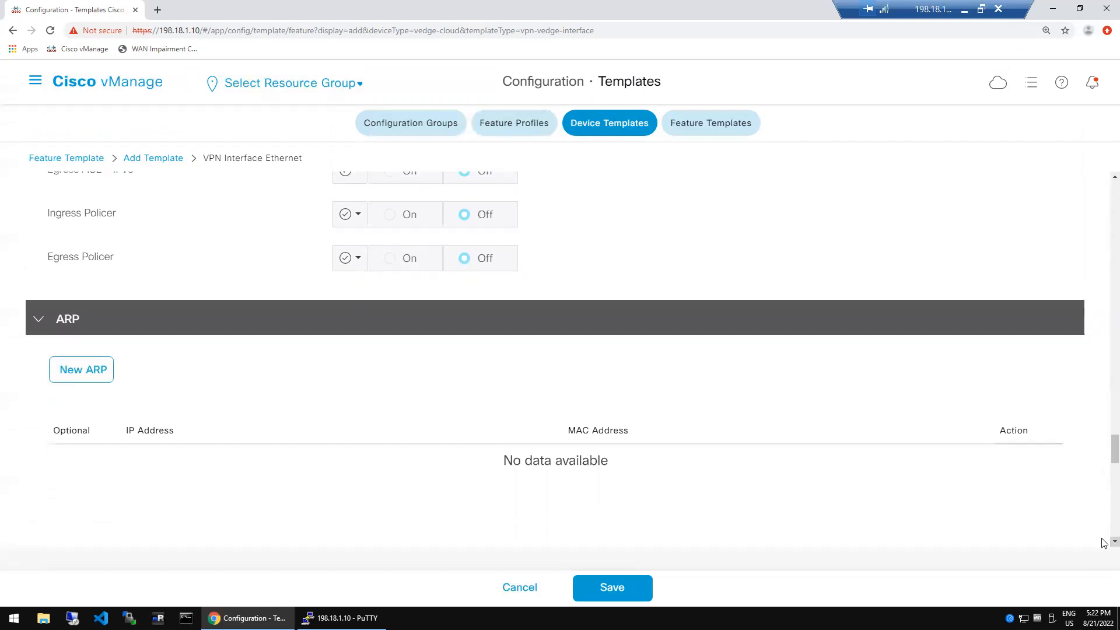
pyautogui.scroll(-6, 1103, 543)
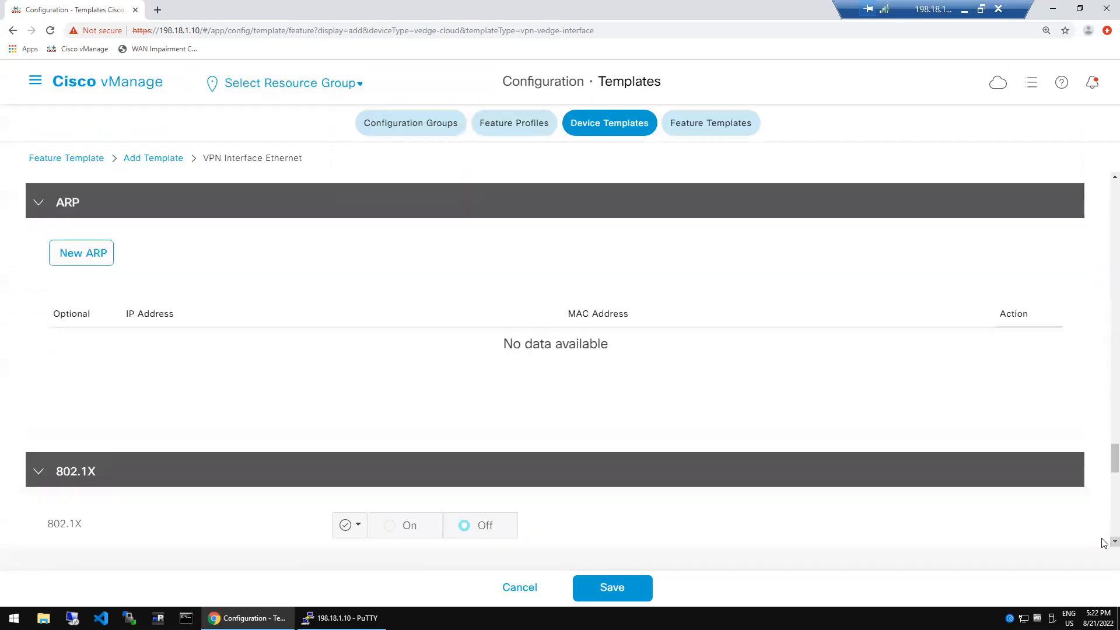
pyautogui.scroll(-6, 1103, 543)
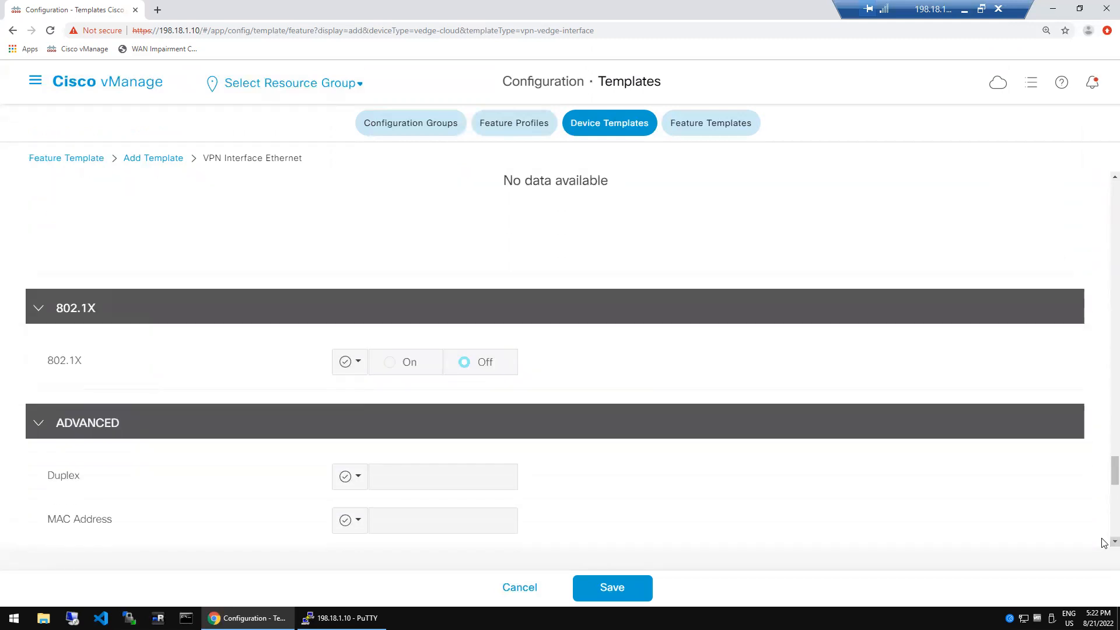
pyautogui.scroll(-5, 1103, 542)
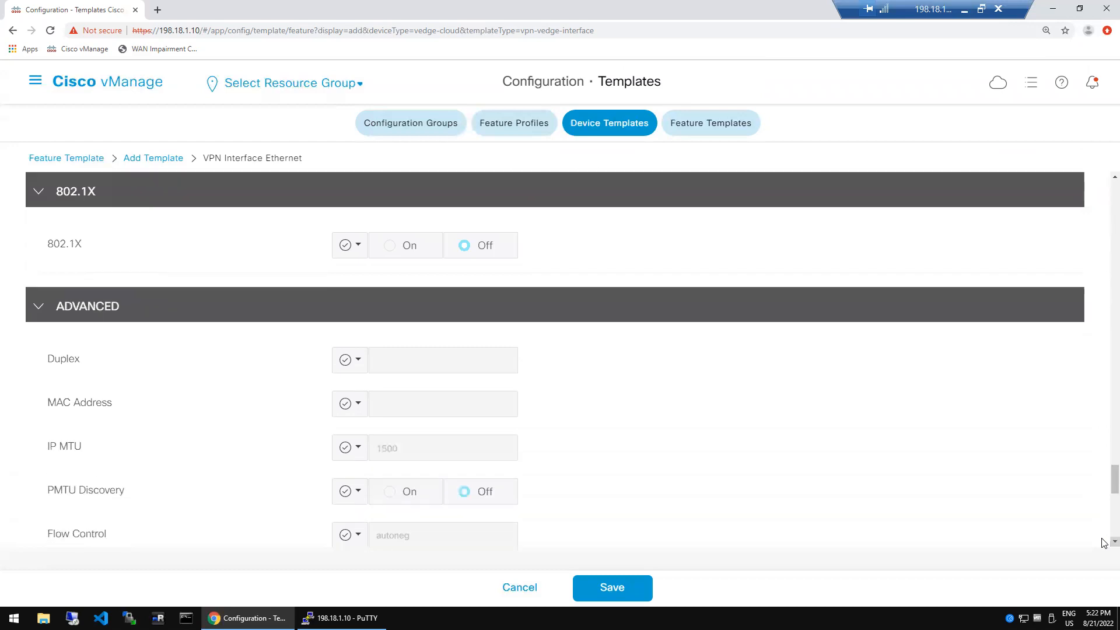
pyautogui.scroll(-5, 1103, 543)
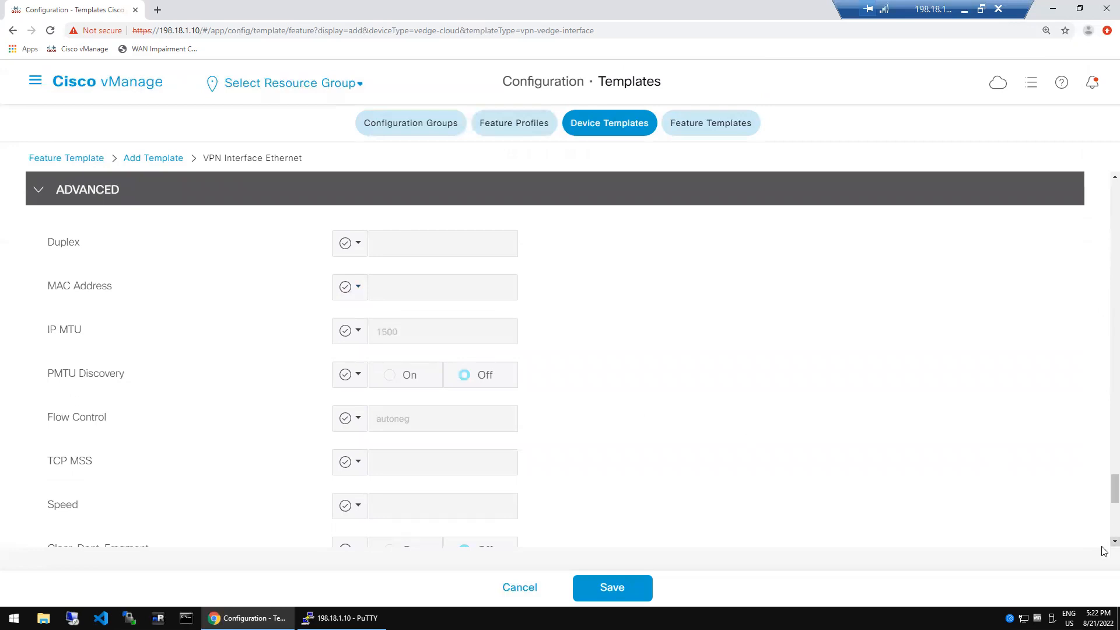
pyautogui.scroll(-1, 1104, 551)
pyautogui.scroll(-3, 1103, 551)
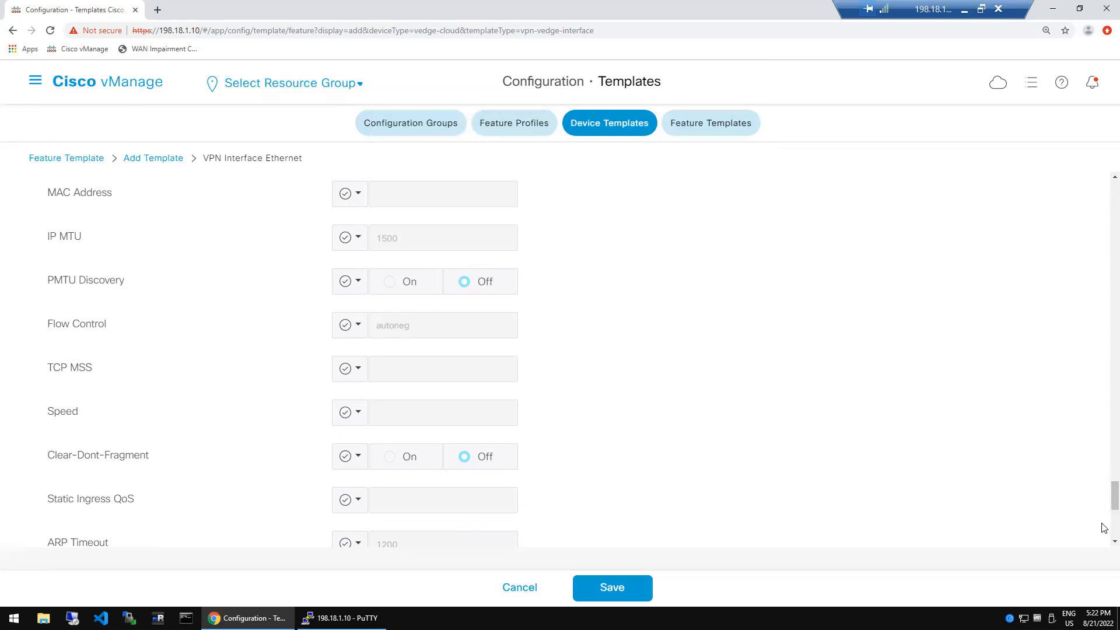
pyautogui.scroll(-5, 1104, 528)
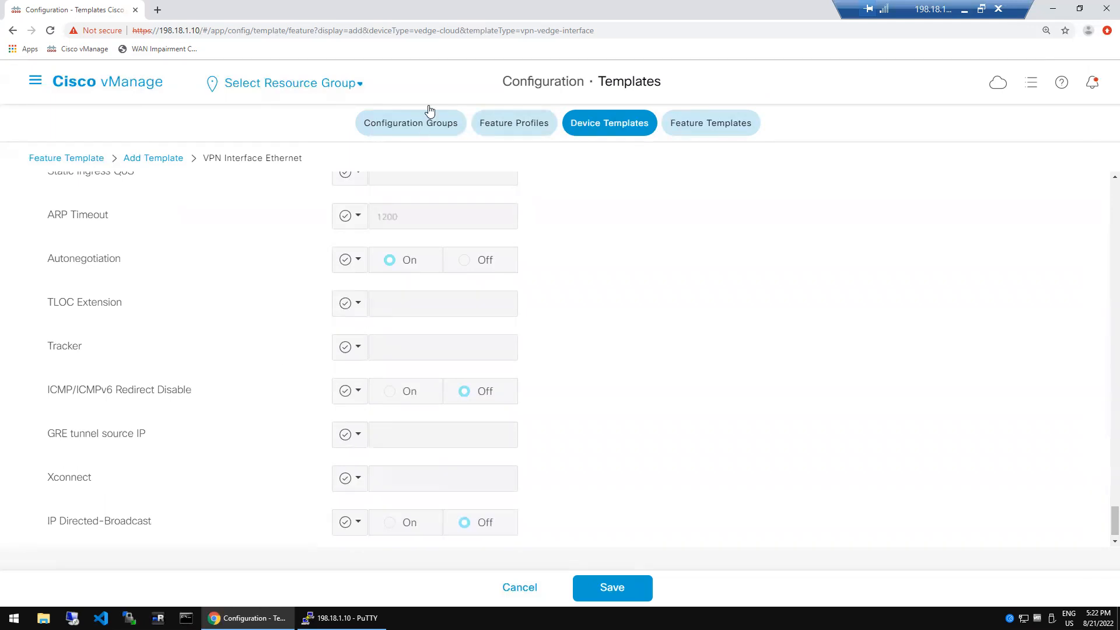
pyautogui.moveTo(31, 284)
pyautogui.mouseDown()
pyautogui.moveTo(253, 332)
pyautogui.moveTo(531, 324)
pyautogui.mouseUp()
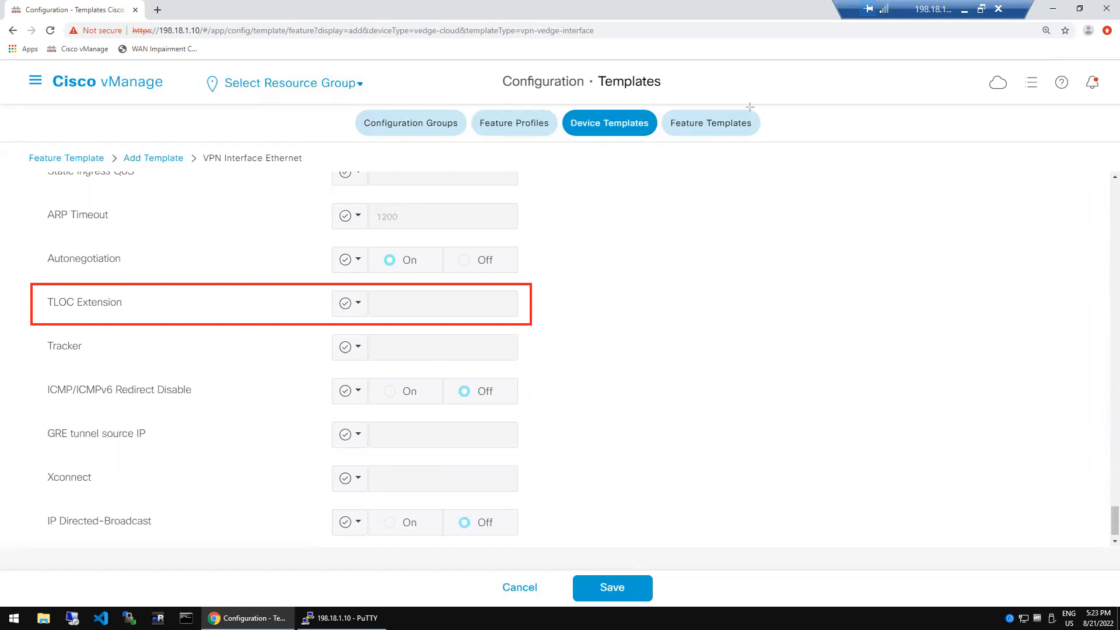
pyautogui.hotkey('ctrl', 'z')
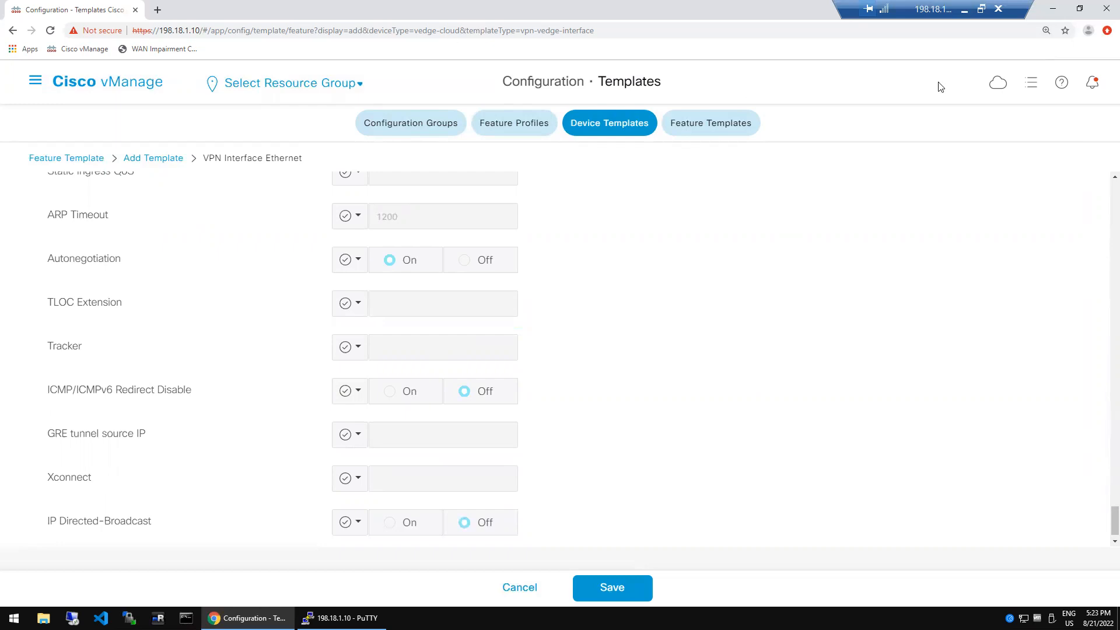
# Review the rat_dc_vpn_0_inet ge0/2 template's name and sections top to bottom, then save it.
pyautogui.scroll(20, 1104, 198)
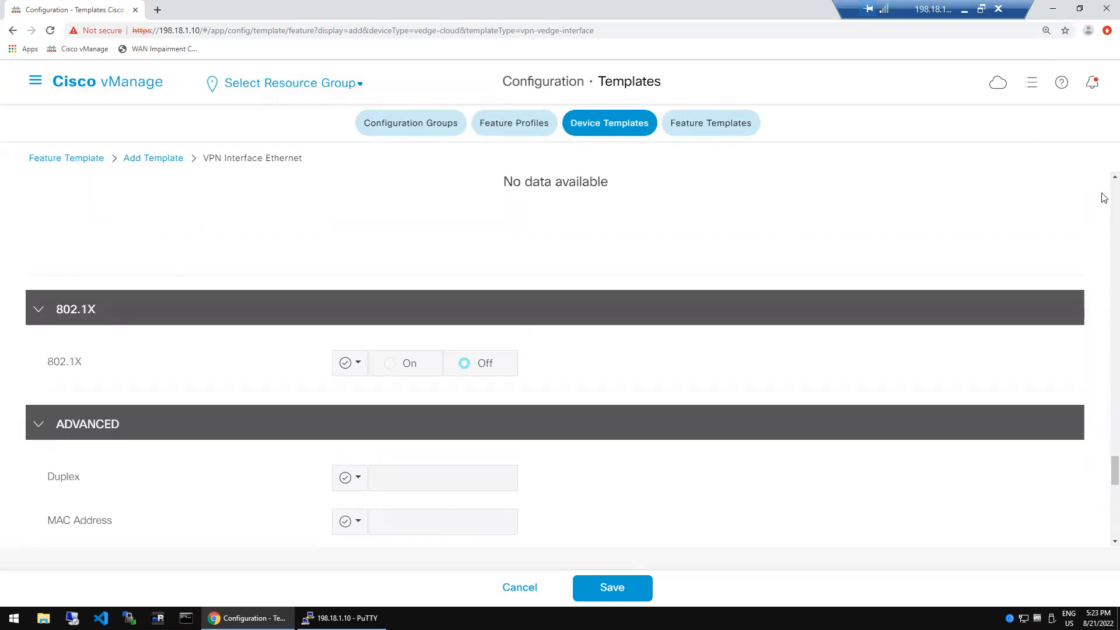
pyautogui.scroll(15, 1105, 198)
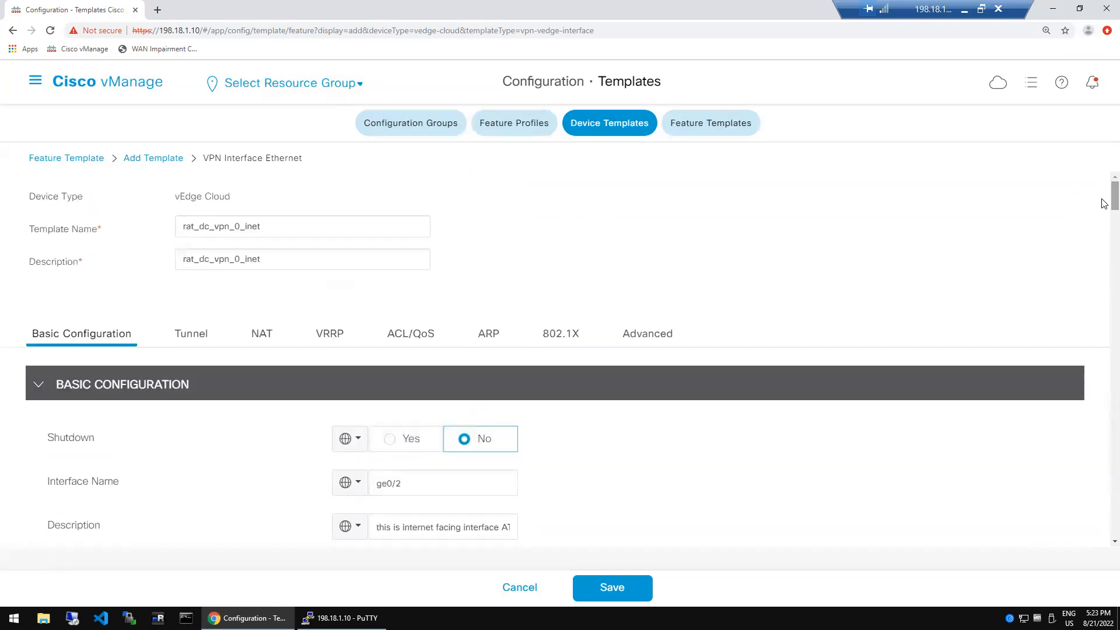
pyautogui.scroll(-5, 1103, 221)
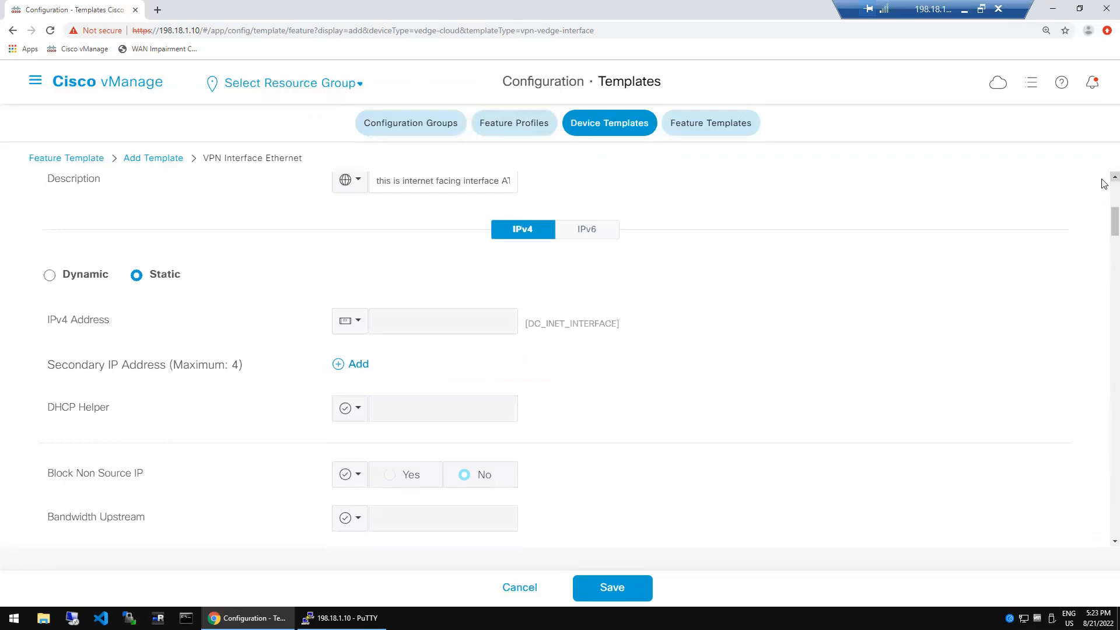
pyautogui.scroll(2, 1105, 183)
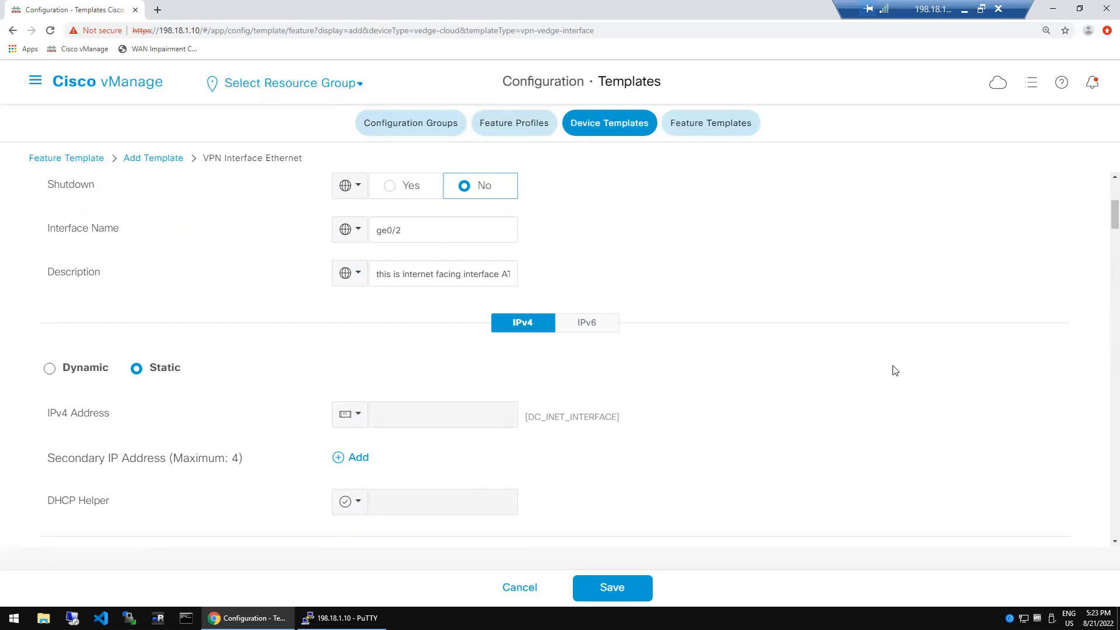
pyautogui.scroll(-5, 1105, 247)
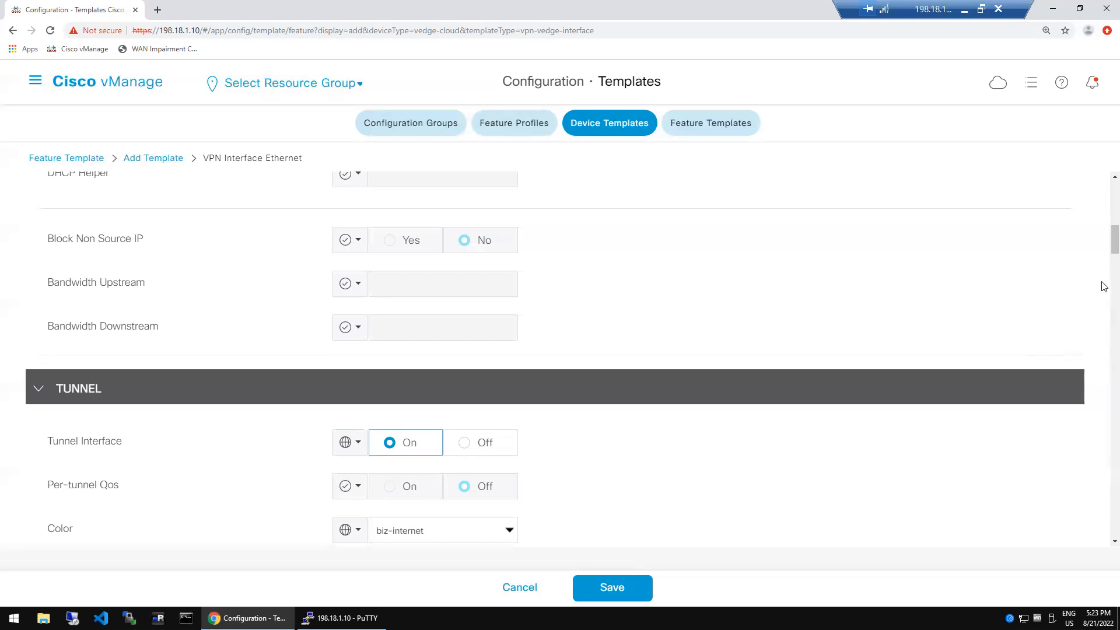
pyautogui.scroll(-5, 1104, 269)
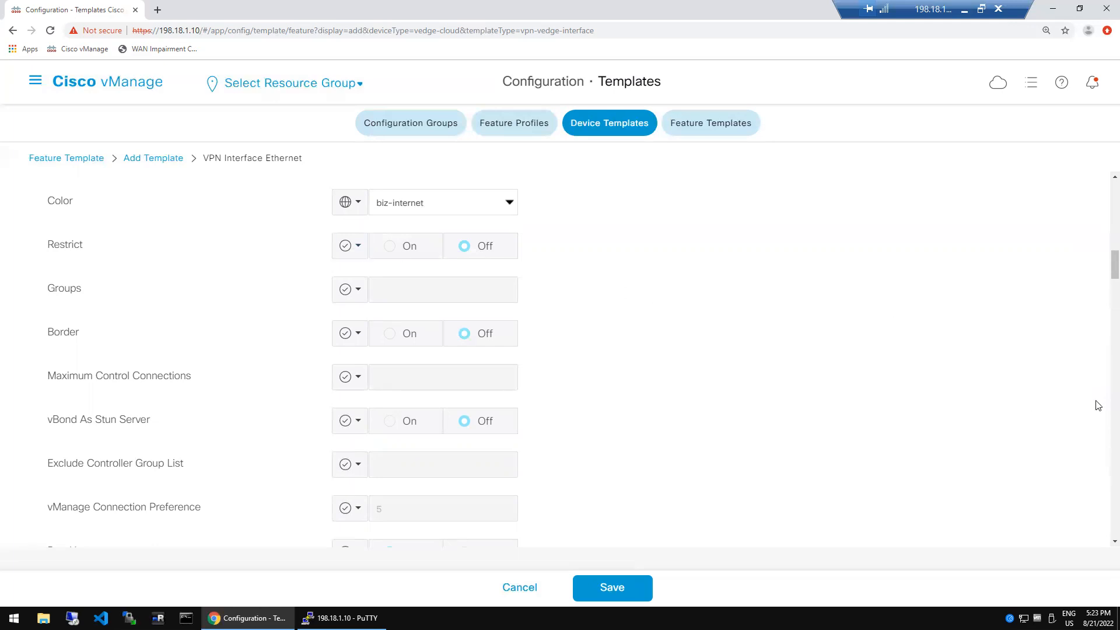
pyautogui.scroll(-20, 1105, 449)
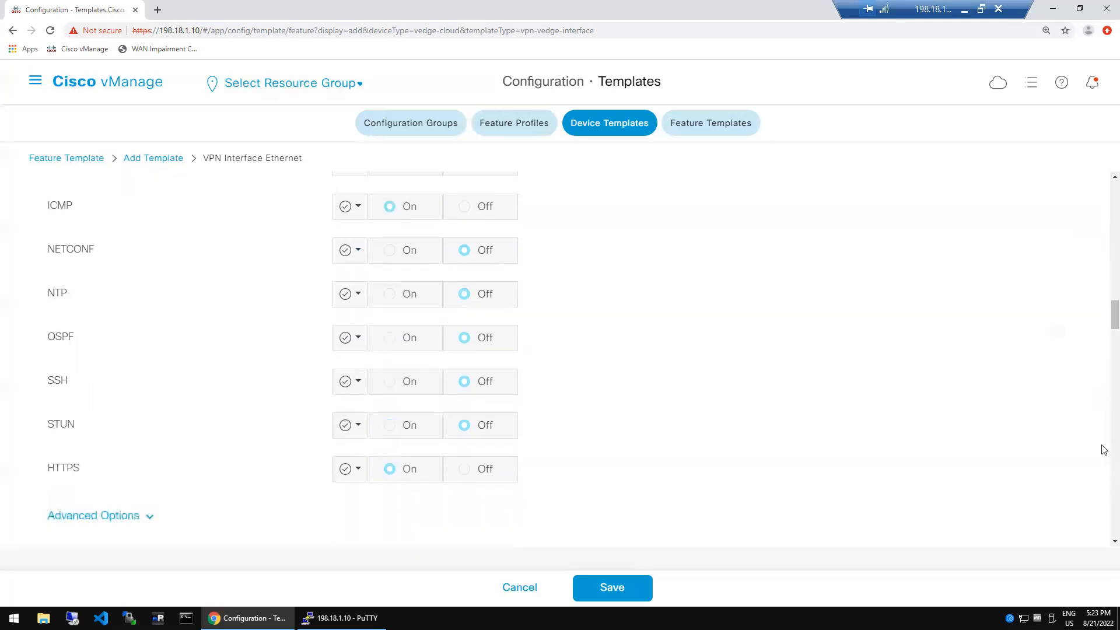
pyautogui.scroll(-10, 1105, 485)
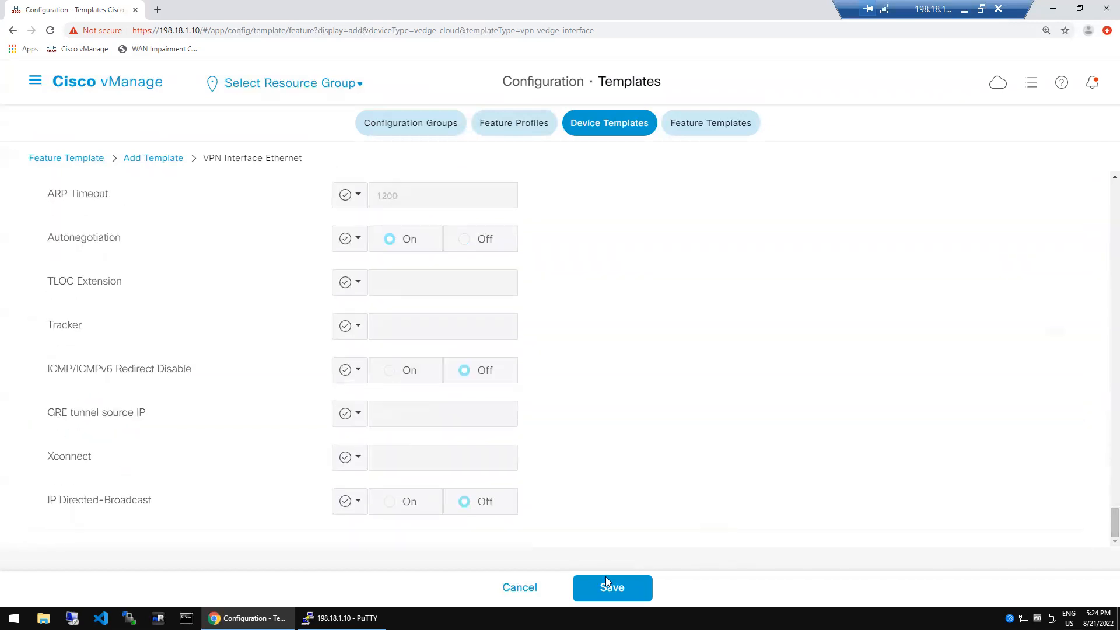
pyautogui.click(641, 588)
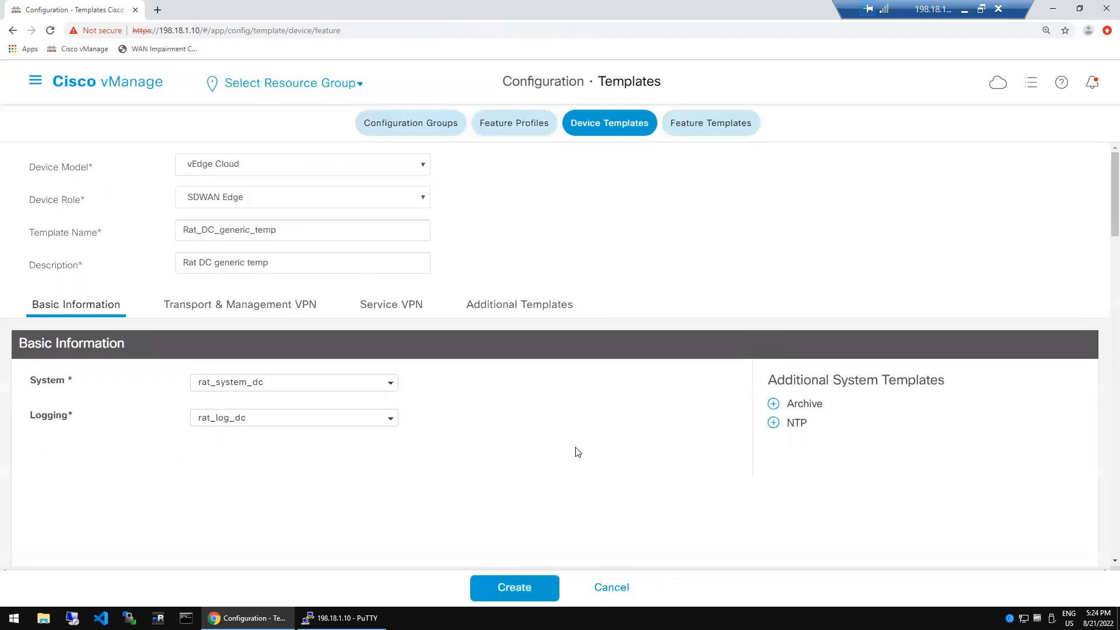
# Delete the empty second VPN Interface row under VPN 0 and save Rat_DC_generic_temp.
pyautogui.click(284, 308)
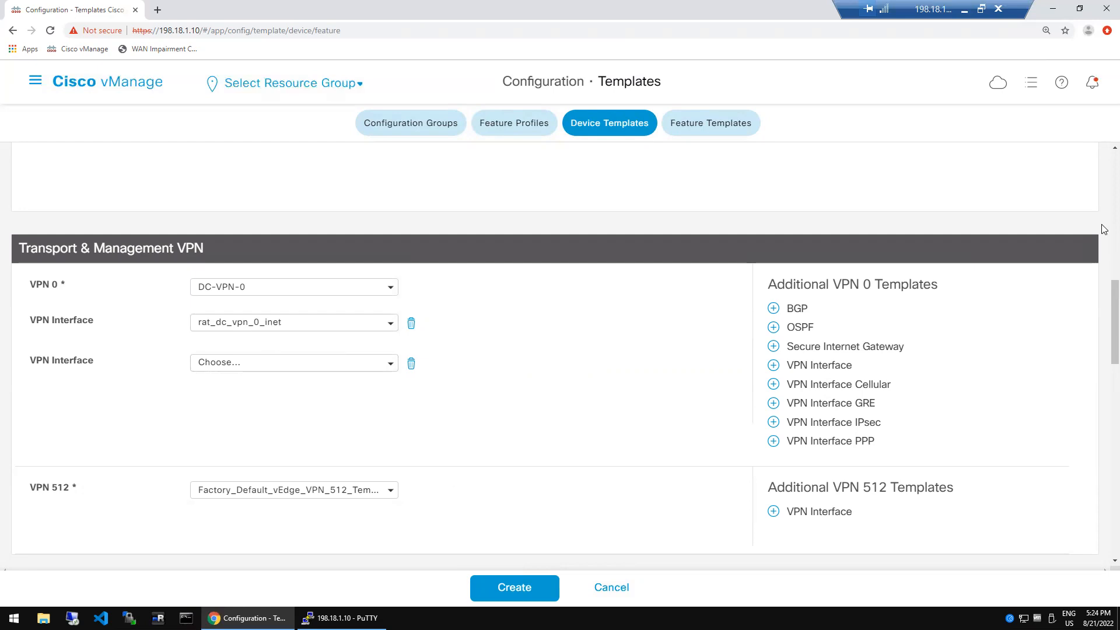
pyautogui.scroll(10, 1105, 203)
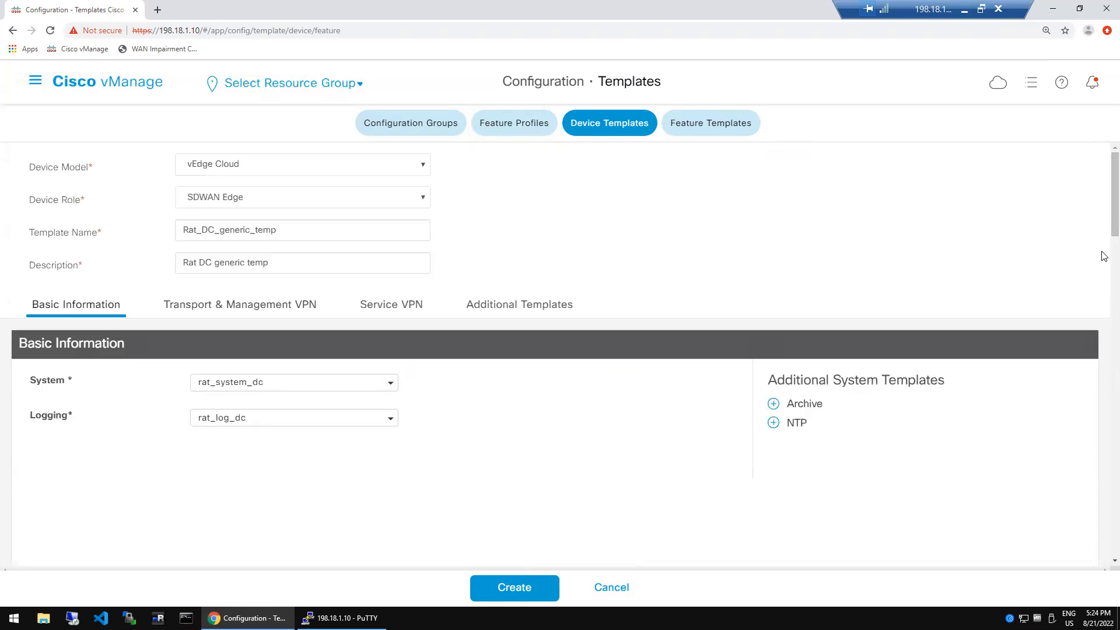
pyautogui.scroll(-5, 1104, 253)
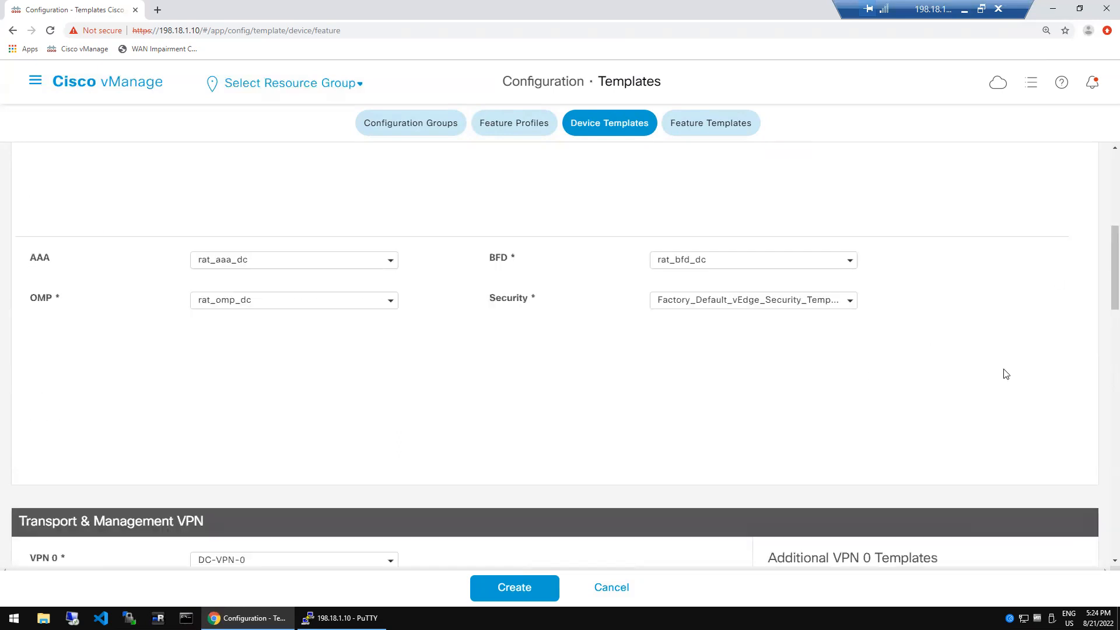
pyautogui.scroll(-5, 1104, 349)
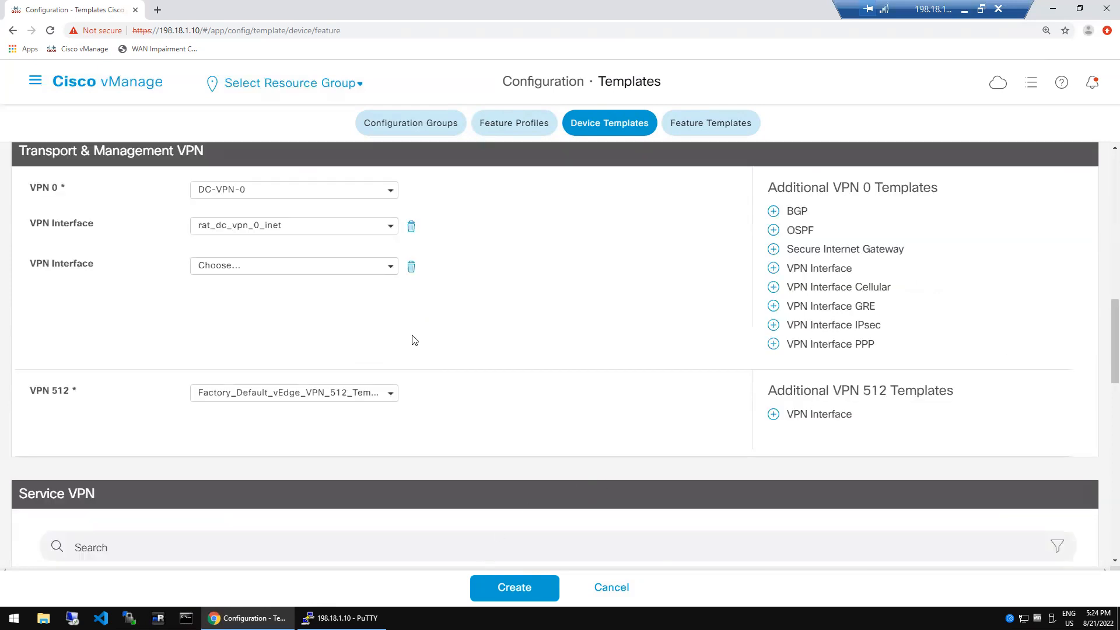
pyautogui.click(411, 268)
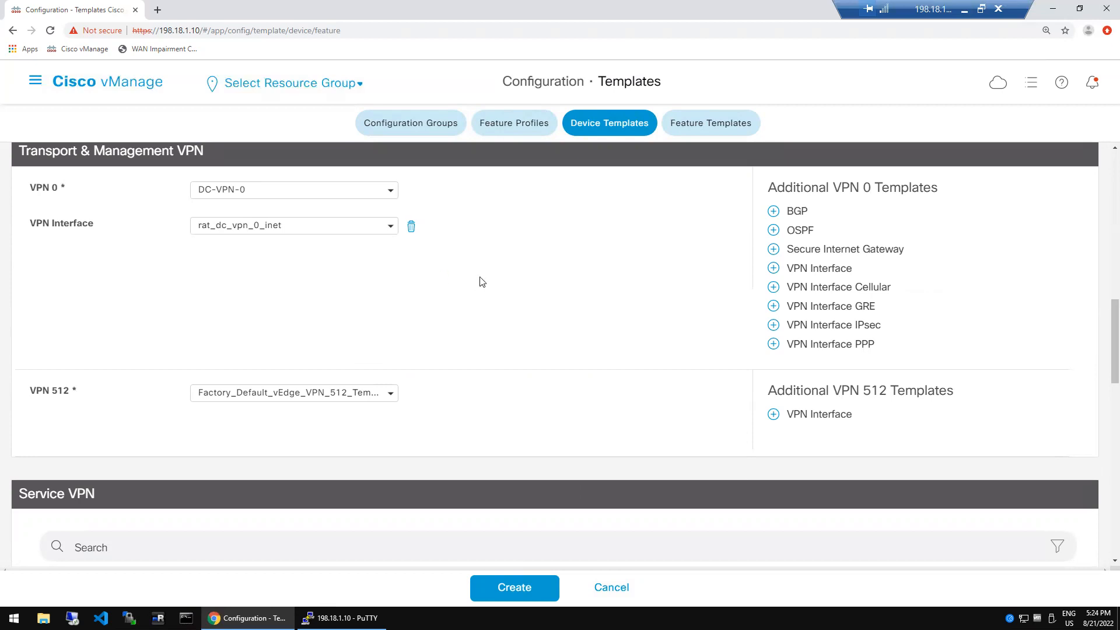
pyautogui.click(513, 588)
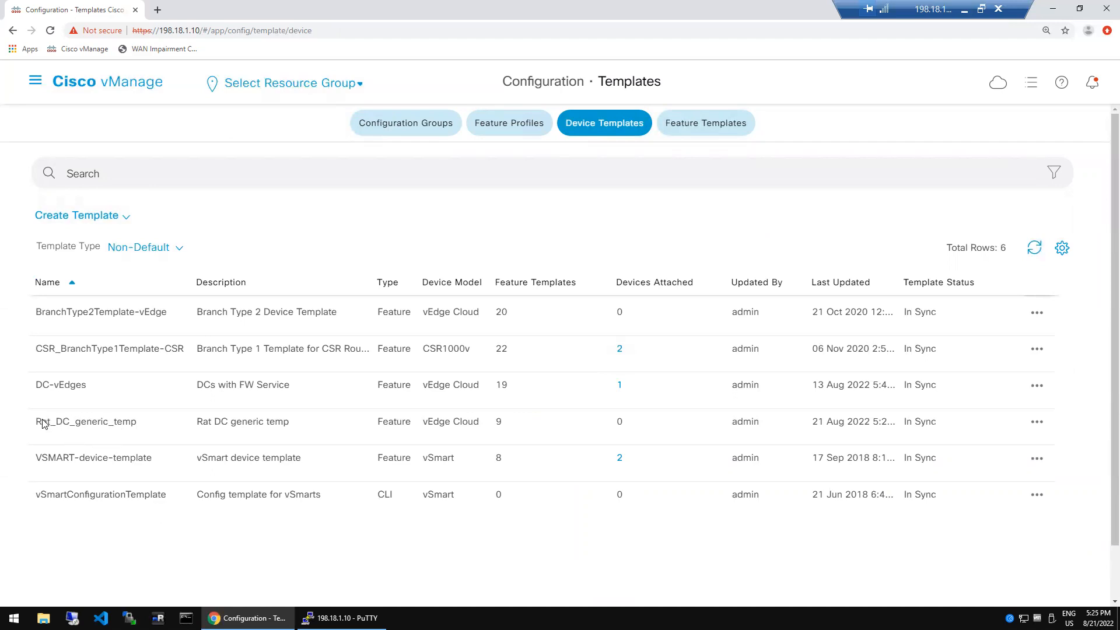
# Filter Feature Templates by 'rat' and show the actions for rat_dc_vpn_0_inet.
pyautogui.click(138, 427)
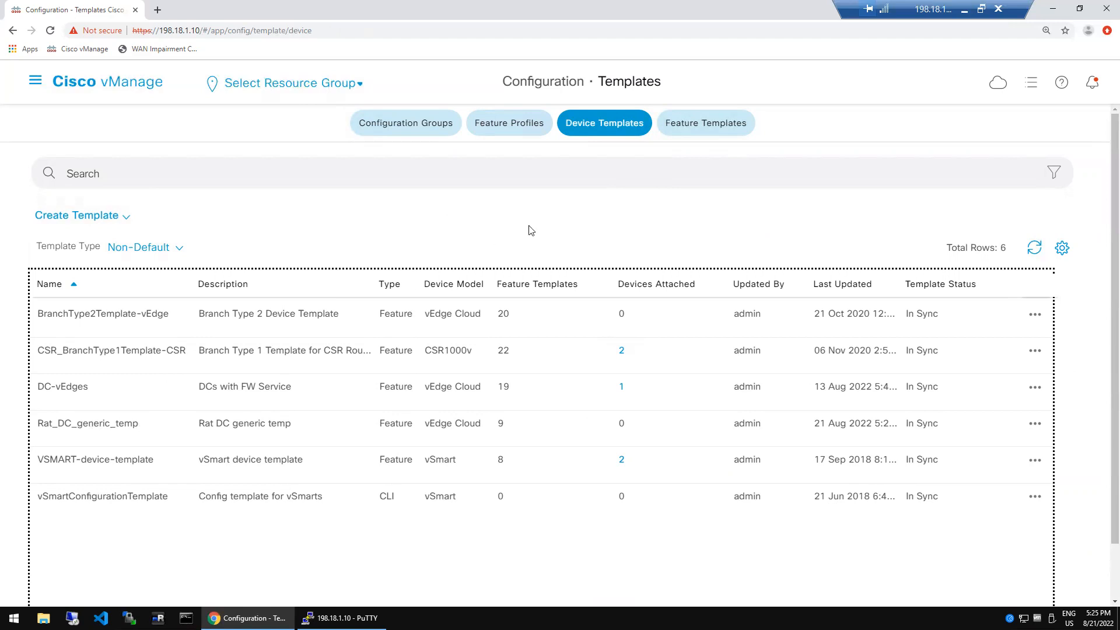
pyautogui.click(712, 124)
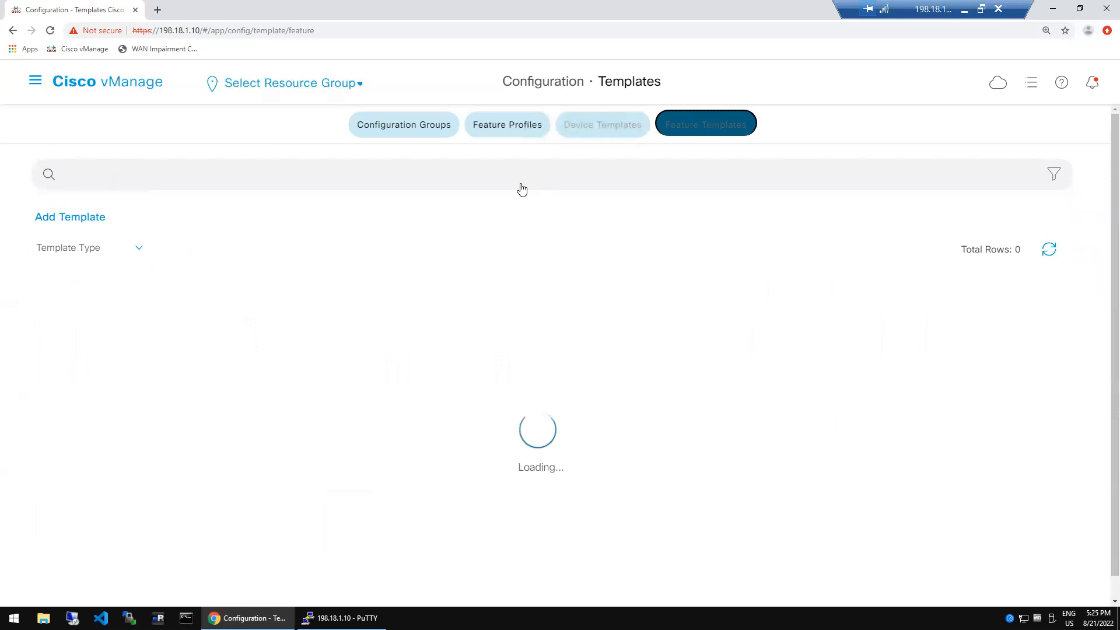
pyautogui.click(167, 175)
pyautogui.write('rat_')
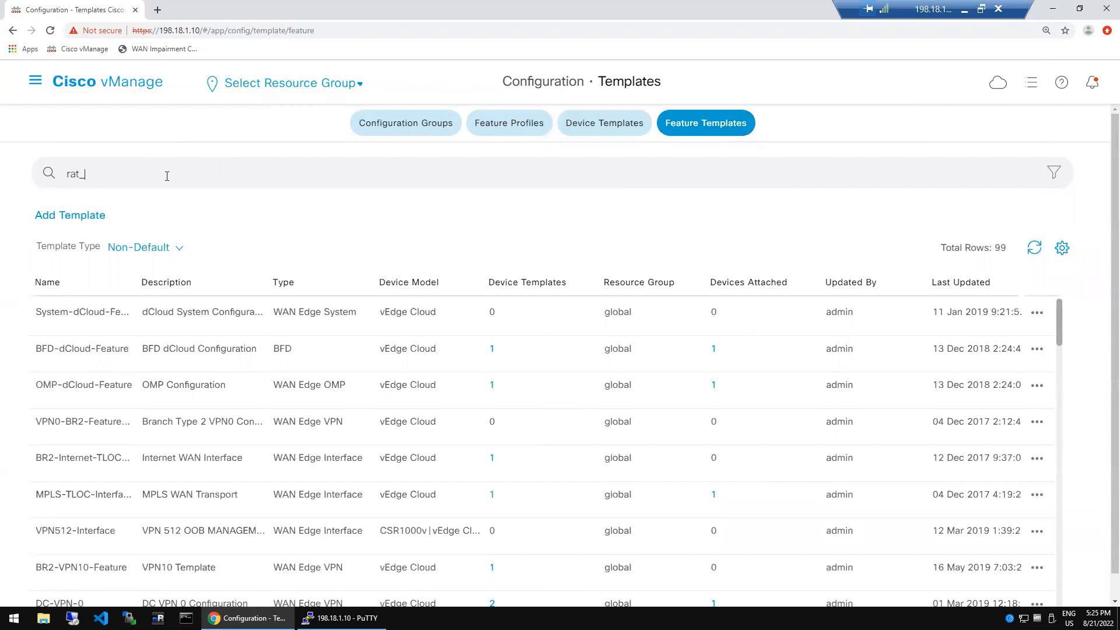
pyautogui.press('Return')
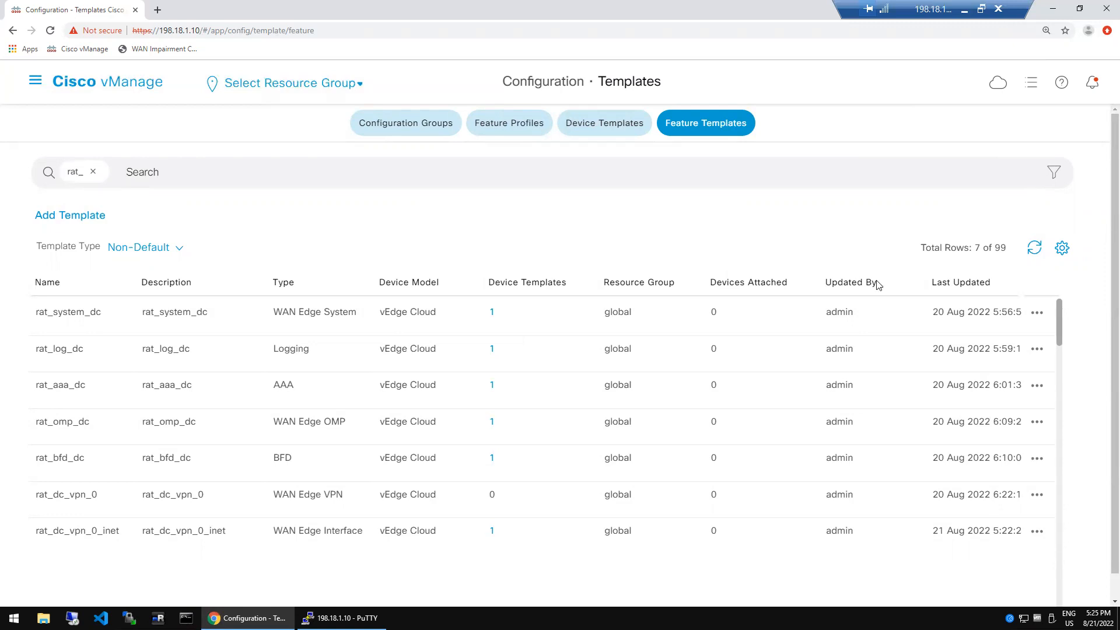
pyautogui.click(1037, 532)
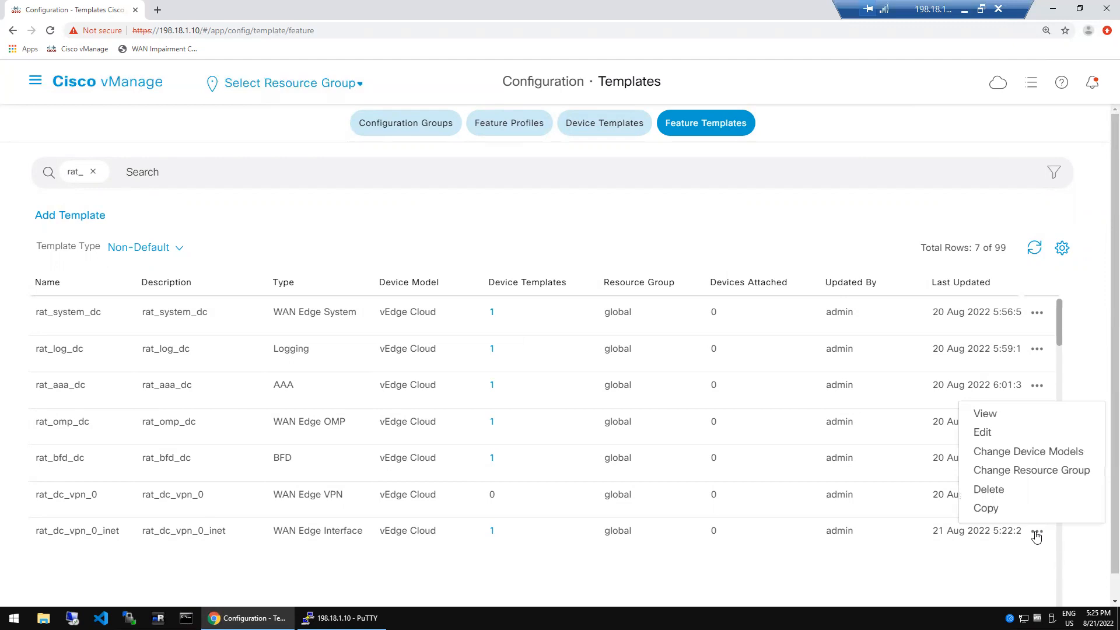
# Copy rat_dc_vpn_0_inet as rat_dc_vpn_0_mpls, changing inet to mpls in both name and description.
pyautogui.click(992, 512)
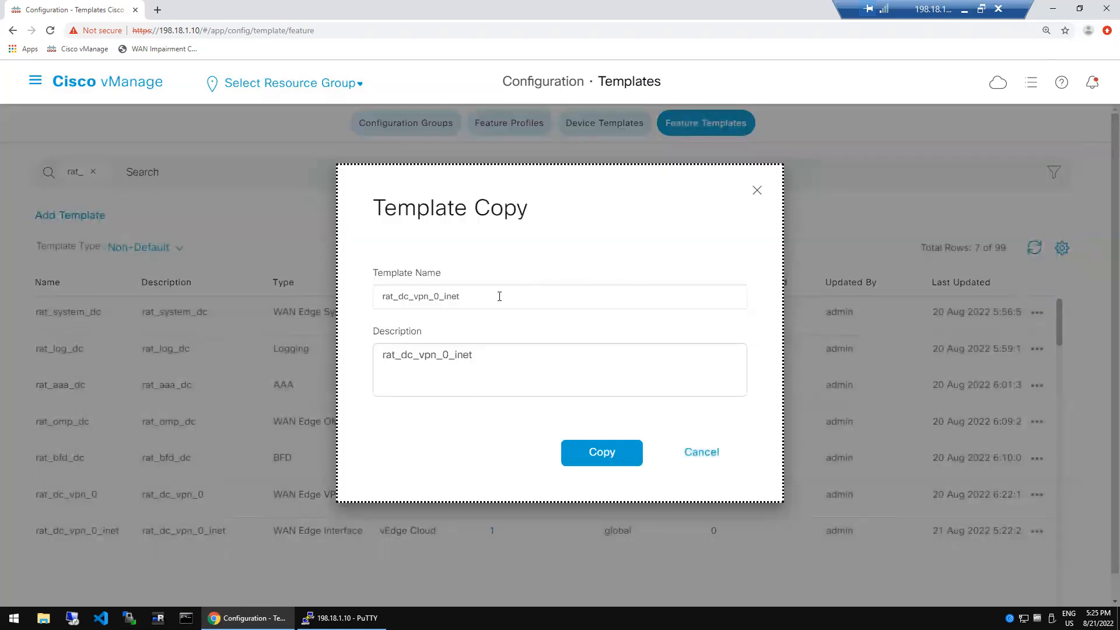
pyautogui.click(500, 296)
pyautogui.press('BackSpace')
pyautogui.press('BackSpace')
pyautogui.press('BackSpace')
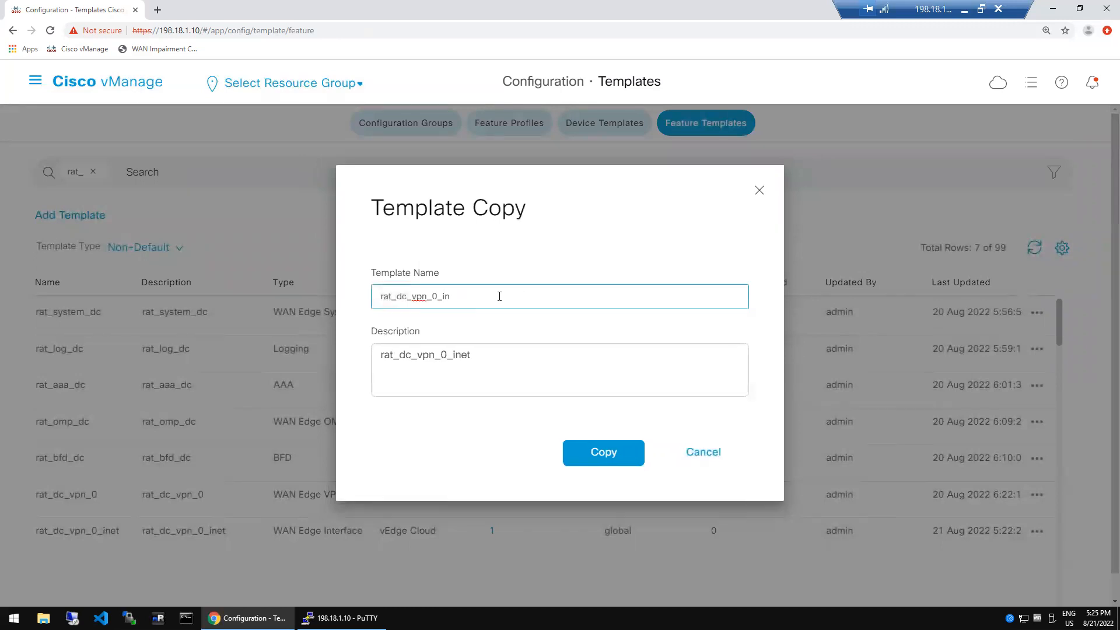
pyautogui.press('BackSpace')
pyautogui.write('mpls')
pyautogui.click(482, 355)
pyautogui.press('BackSpace')
pyautogui.press('BackSpace')
pyautogui.press('BackSpace')
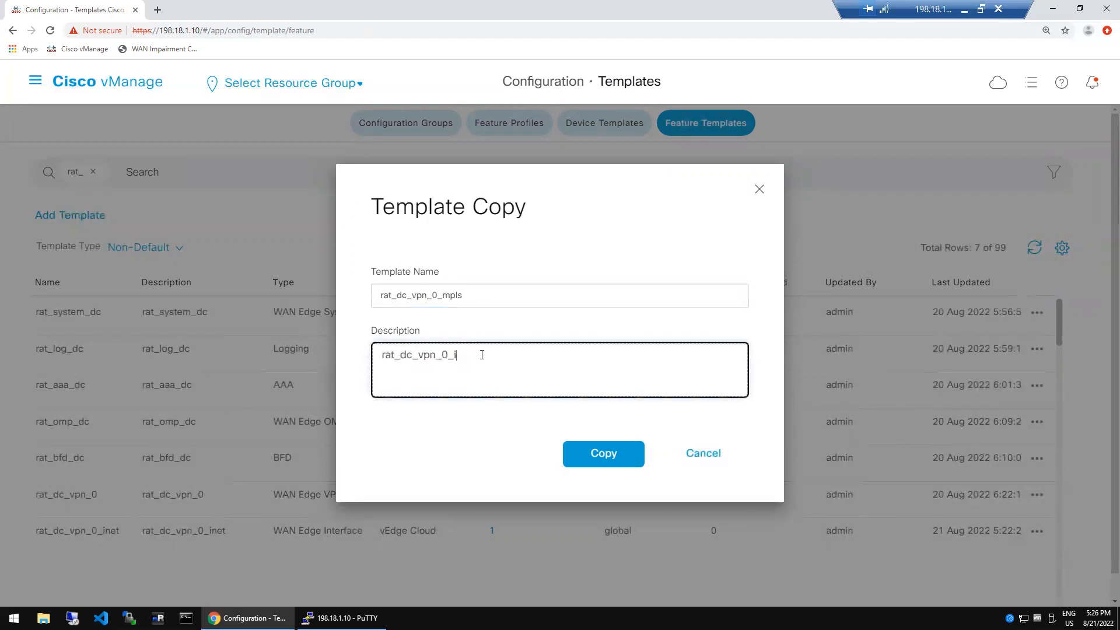
pyautogui.write('mpls')
pyautogui.click(599, 461)
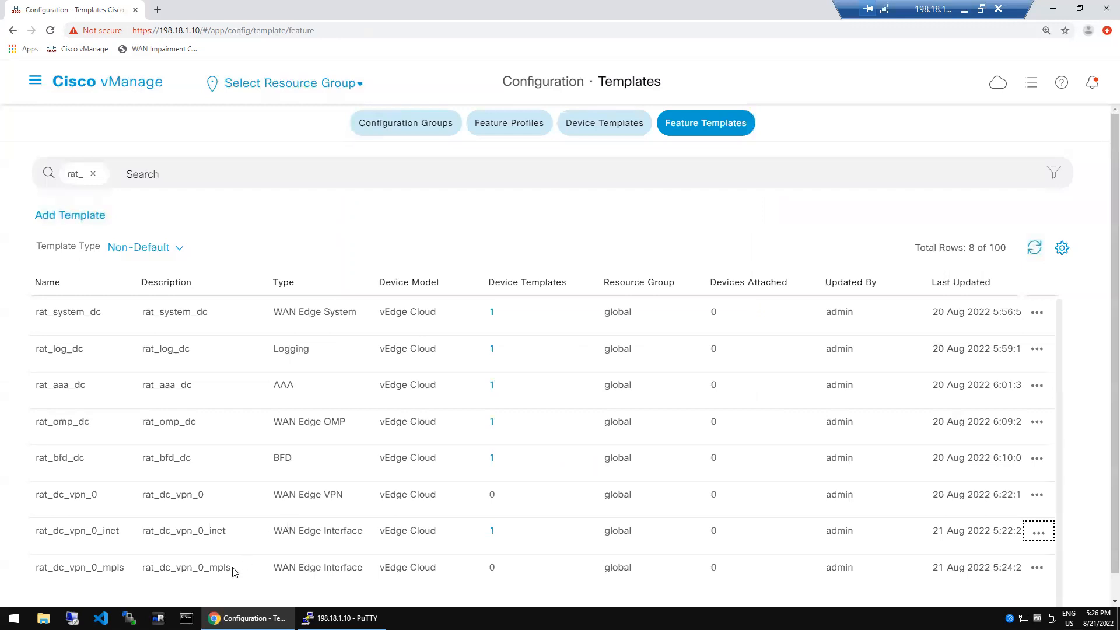
# Open the rat_dc_vpn_0_mpls template for editing from its actions menu.
pyautogui.click(1036, 561)
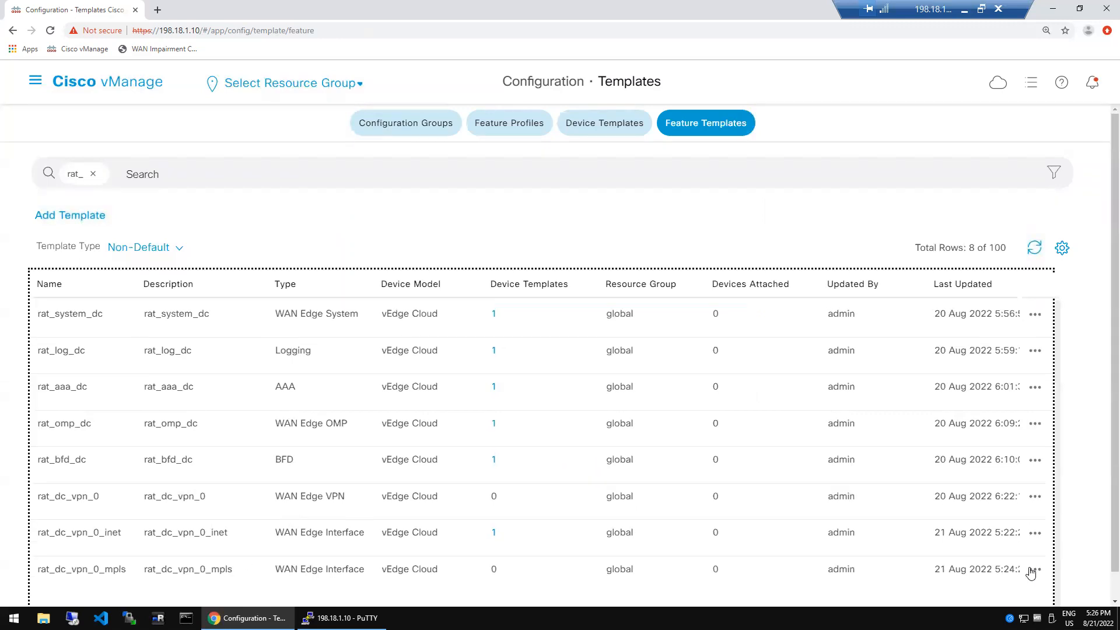
pyautogui.click(1032, 571)
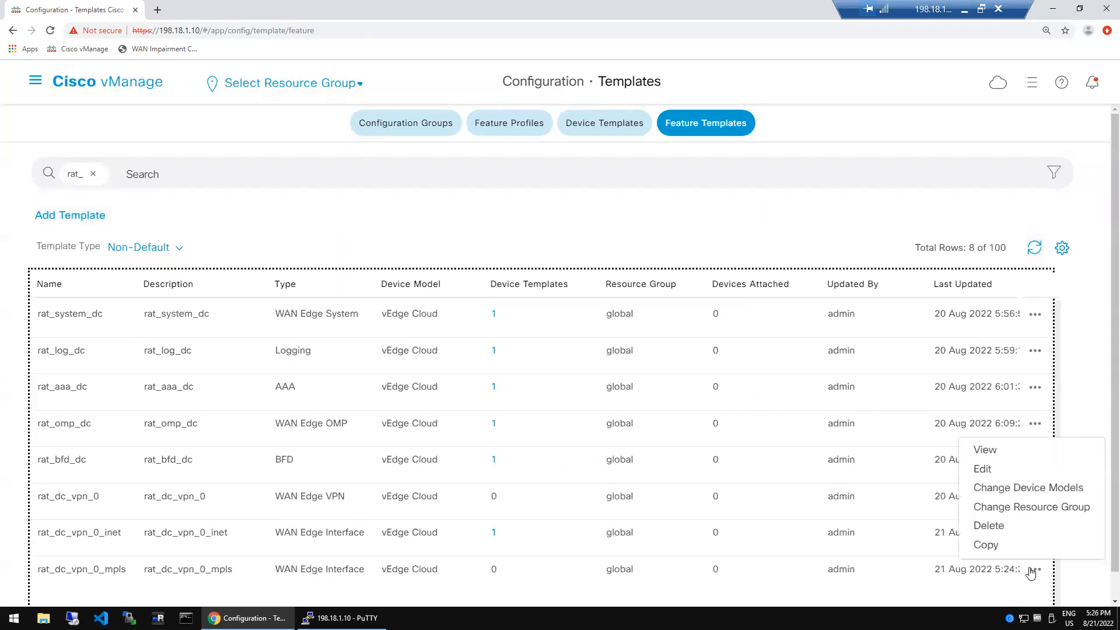
pyautogui.click(1011, 475)
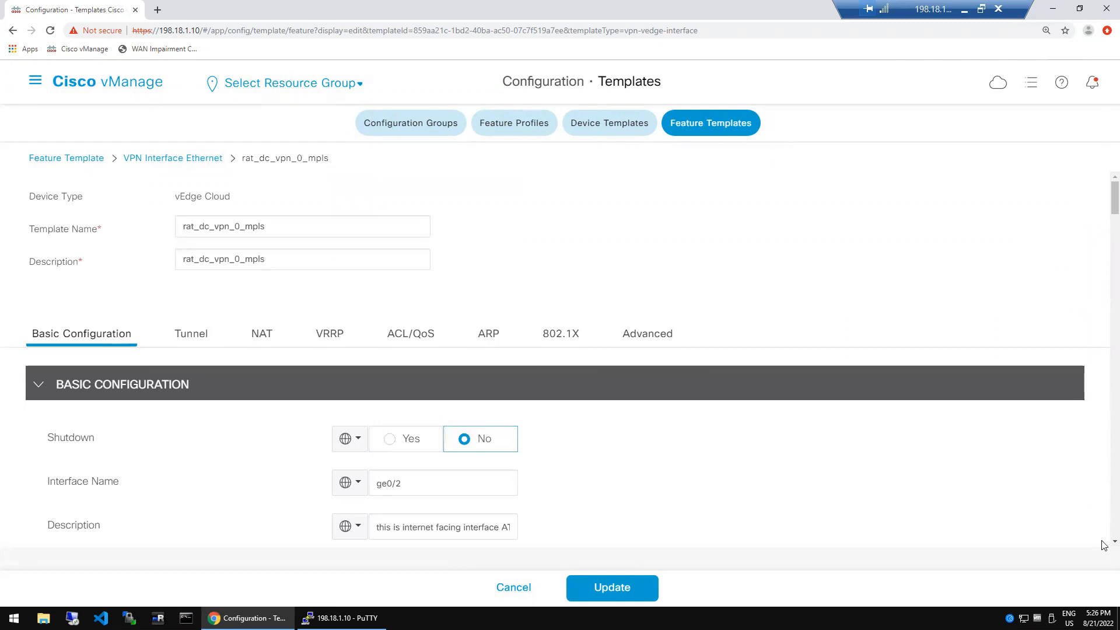
# Set the interface name to ge0/1 and the description to 'this is MPLS facing interface ATT'.
pyautogui.scroll(-3, 1104, 546)
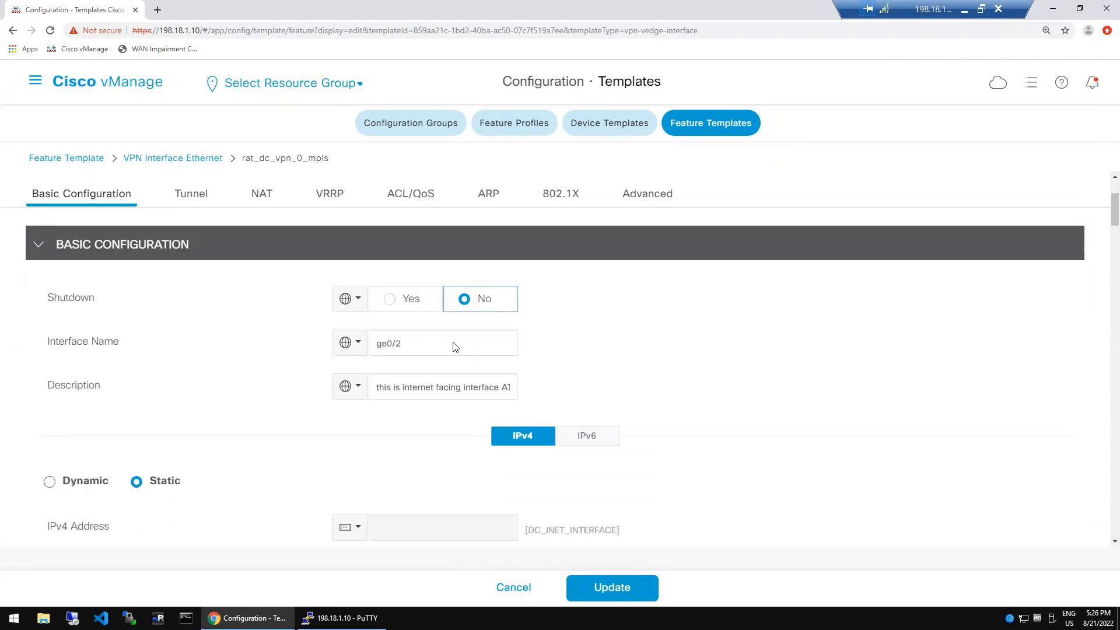
pyautogui.click(434, 344)
pyautogui.click(479, 389)
pyautogui.write('T#')
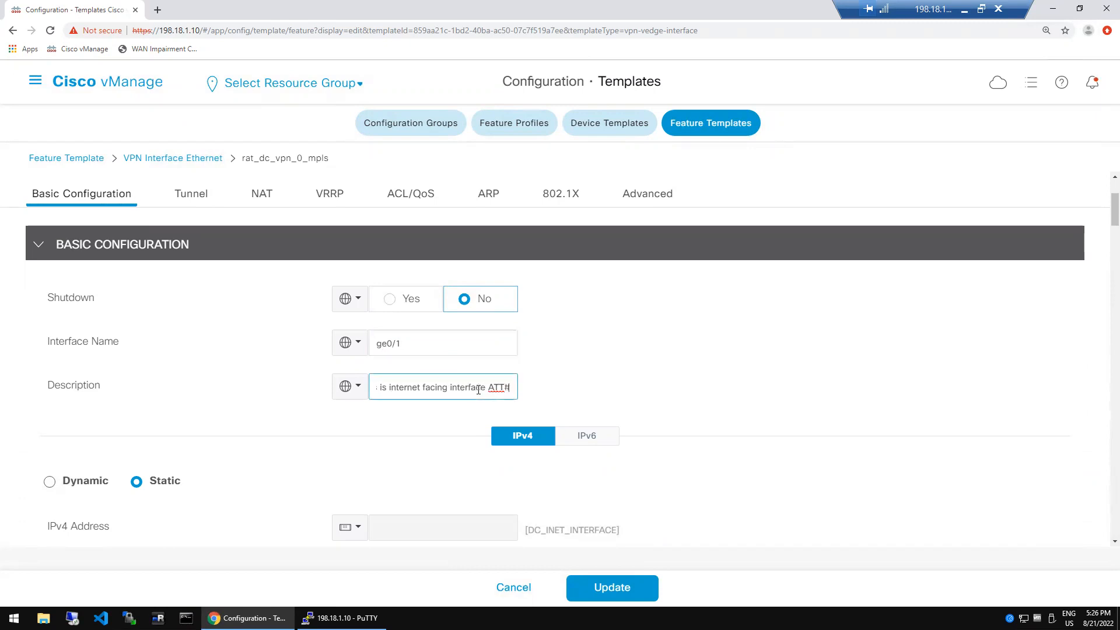
pyautogui.press('Left')
pyautogui.press('Left')
pyautogui.press('Left')
pyautogui.press('BackSpace')
pyautogui.press('BackSpace')
pyautogui.press('BackSpace')
pyautogui.press('BackSpace')
pyautogui.press('BackSpace')
pyautogui.press('BackSpace')
pyautogui.press('BackSpace')
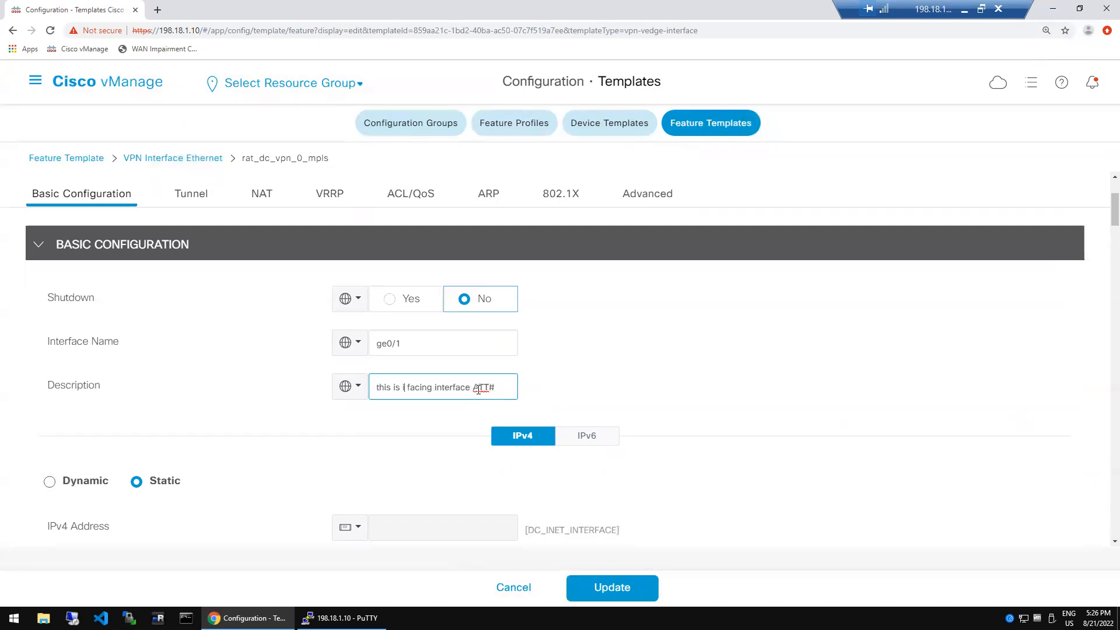
pyautogui.press('BackSpace')
pyautogui.write('MPLS')
# Change the IPv4 Address device-specific key from DC_INET_INTERFACE to an MPLS-based key.
pyautogui.click(647, 383)
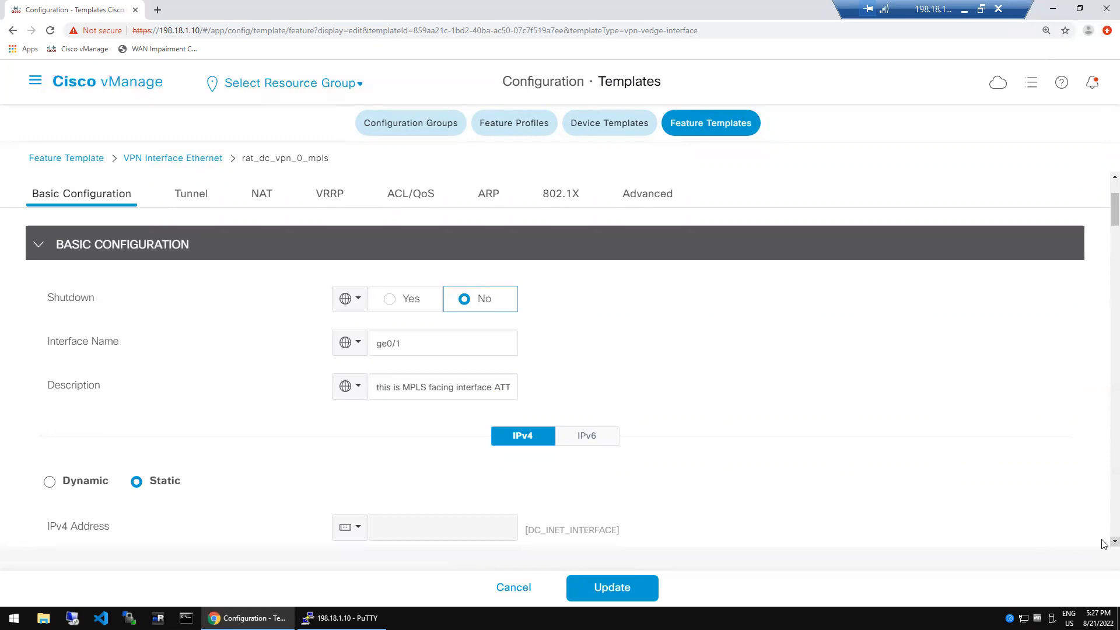
pyautogui.scroll(-2, 1105, 542)
pyautogui.click(357, 407)
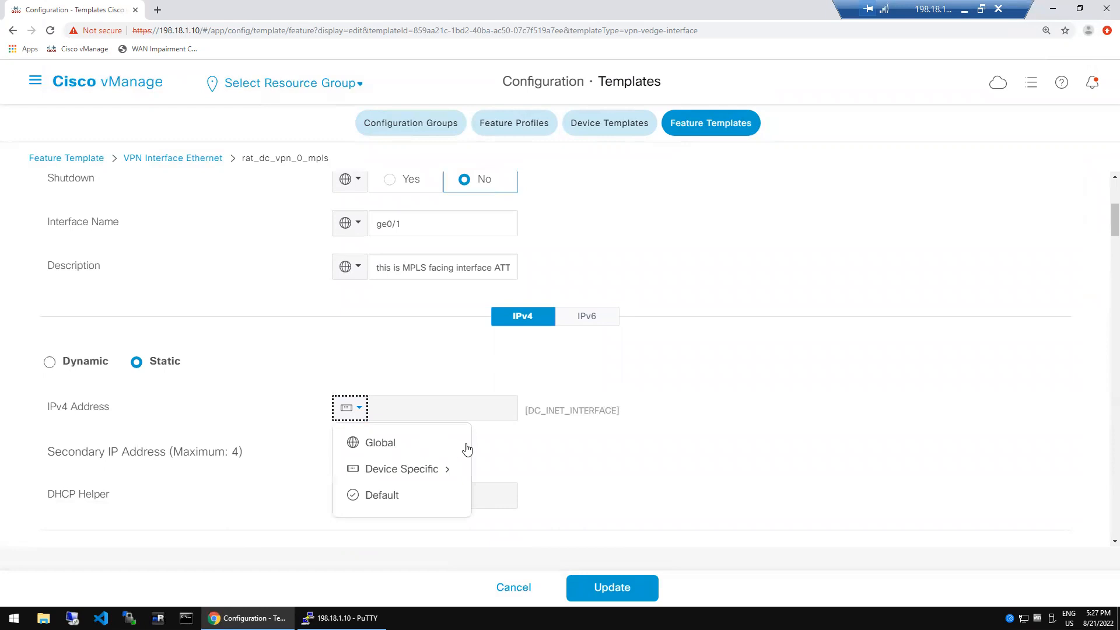
pyautogui.moveTo(418, 467)
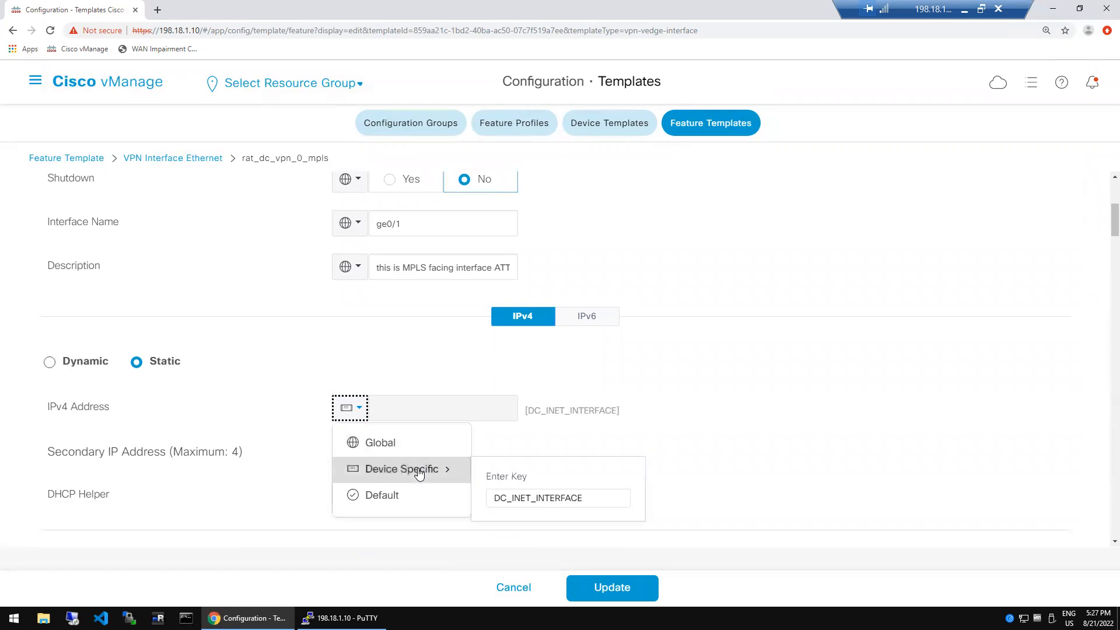
pyautogui.click(533, 498)
pyautogui.press('BackSpace')
pyautogui.press('BackSpace')
pyautogui.press('BackSpace')
pyautogui.press('BackSpace')
pyautogui.write('MPLS')
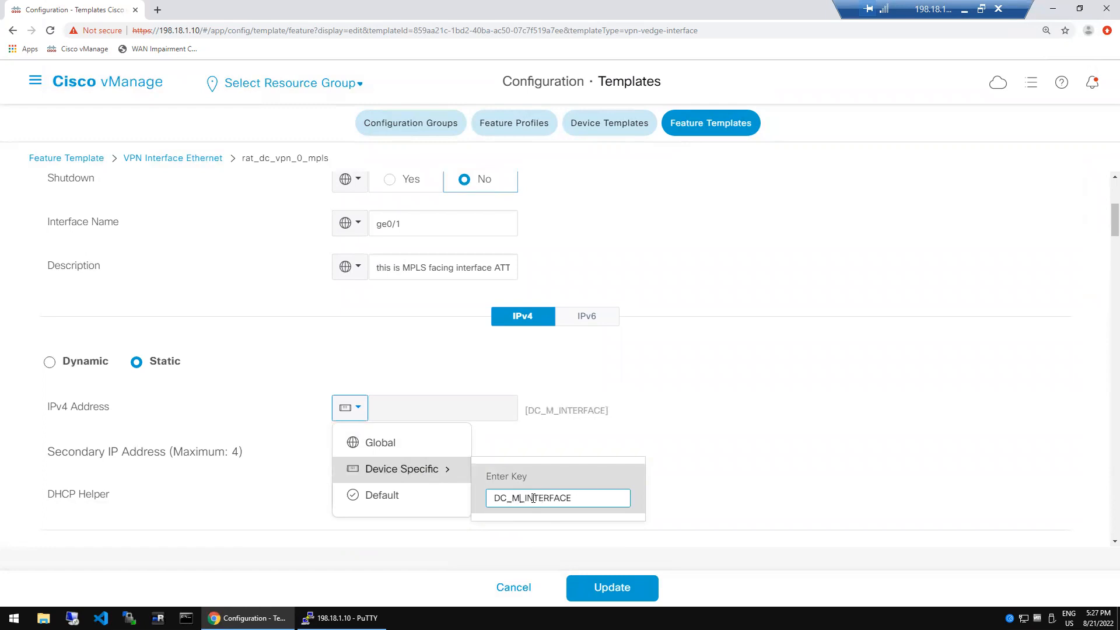
pyautogui.click(668, 486)
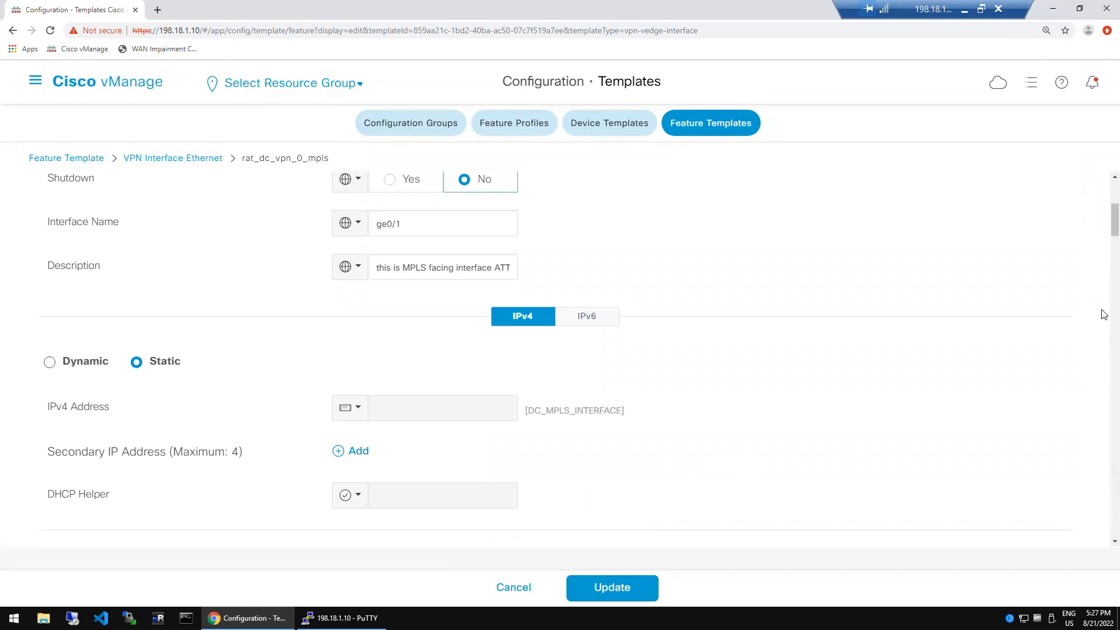
# Set the tunnel colour to mpls and save the template with Update.
pyautogui.scroll(-5, 1105, 315)
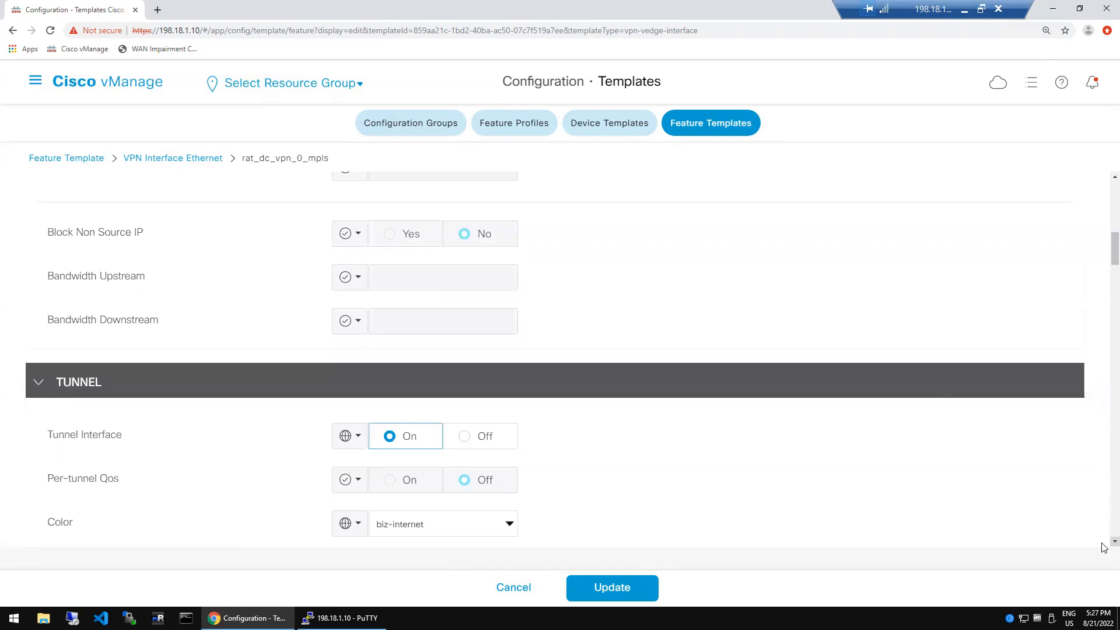
pyautogui.scroll(-2, 1102, 546)
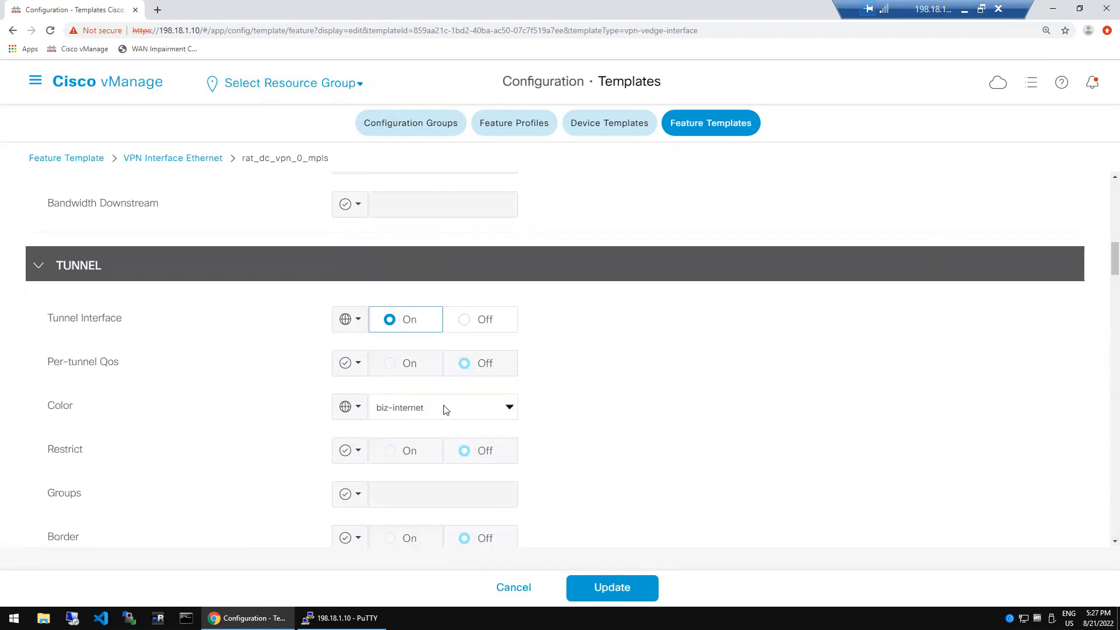
pyautogui.click(514, 409)
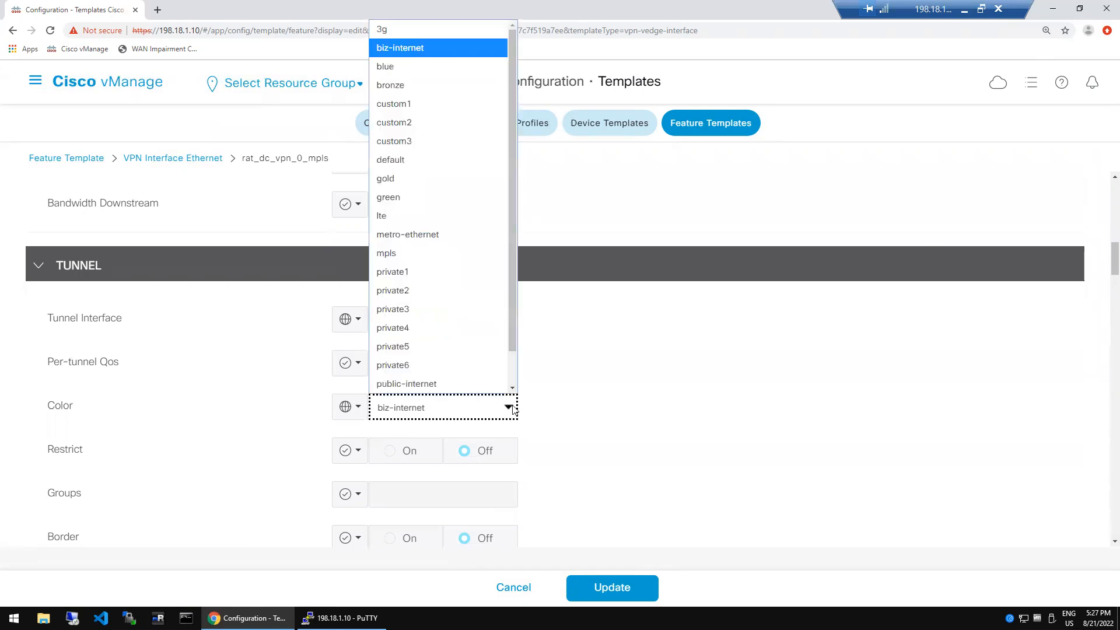
pyautogui.scroll(-1, 516, 398)
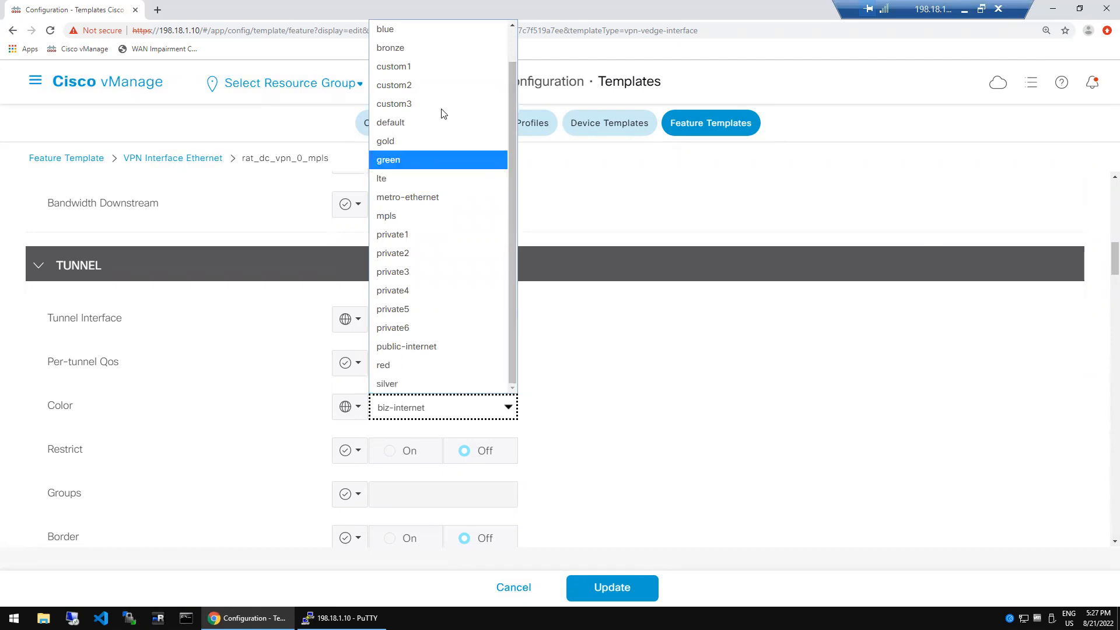
pyautogui.click(514, 39)
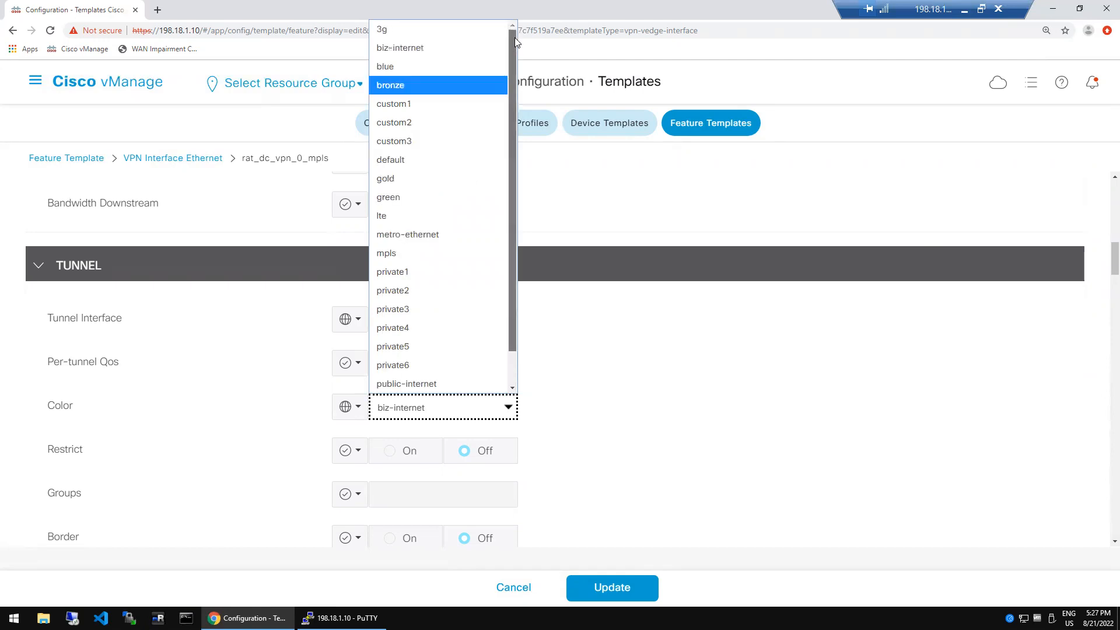
pyautogui.click(387, 255)
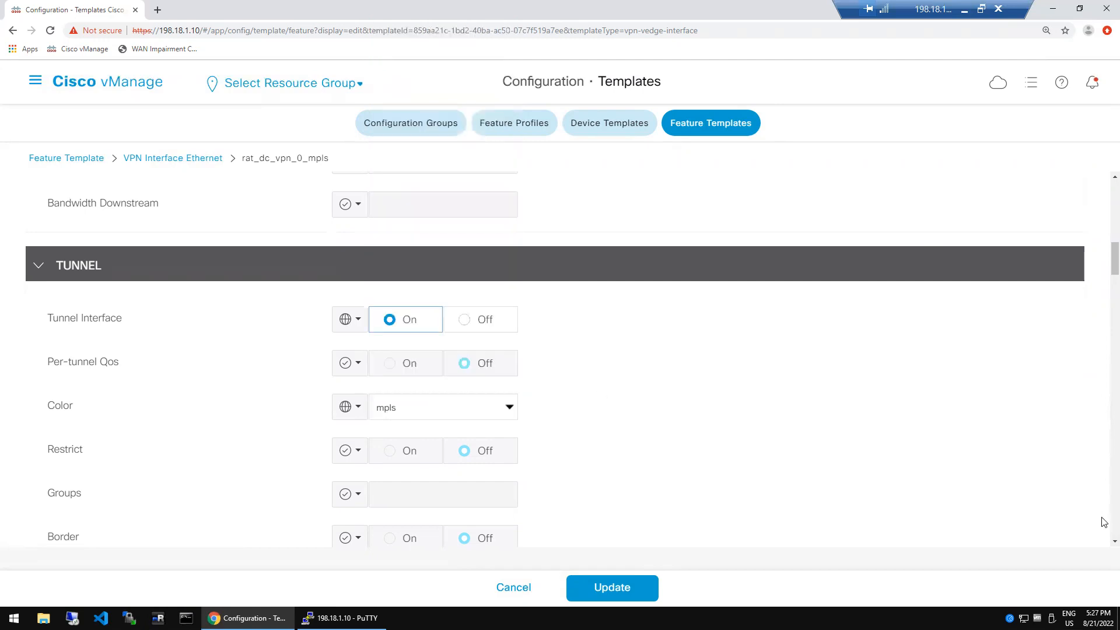
pyautogui.scroll(-5, 1104, 524)
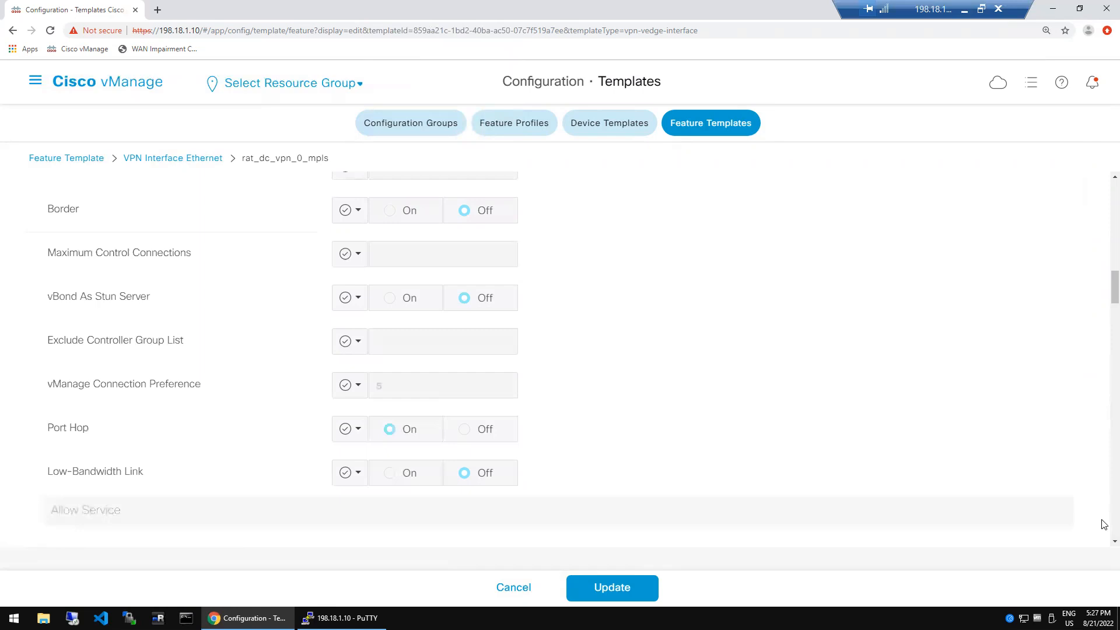
pyautogui.scroll(-15, 1105, 525)
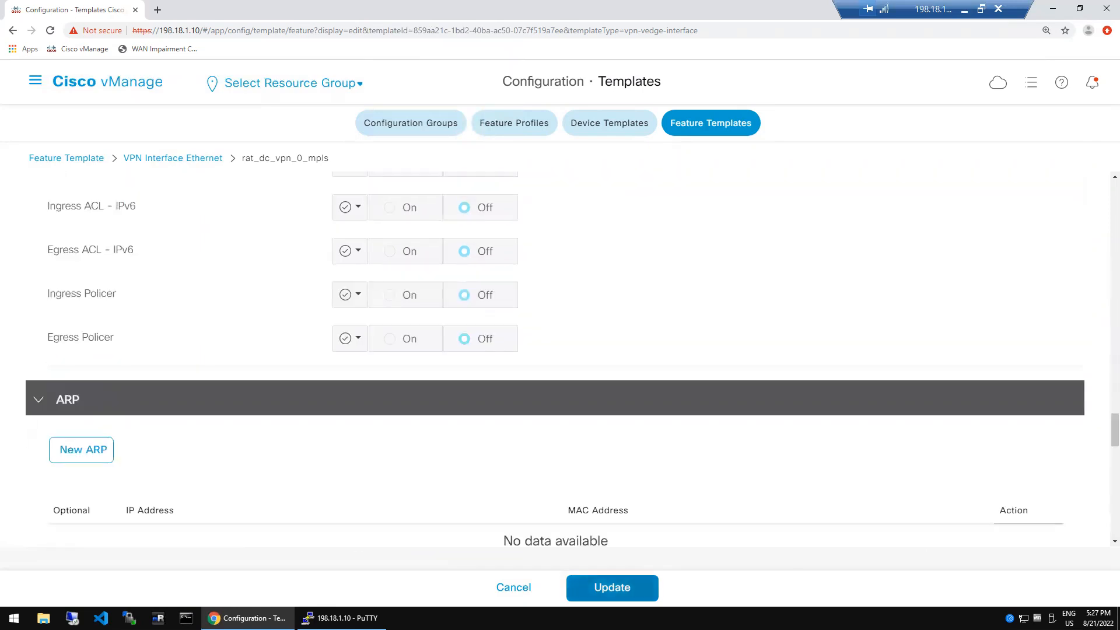
pyautogui.click(612, 587)
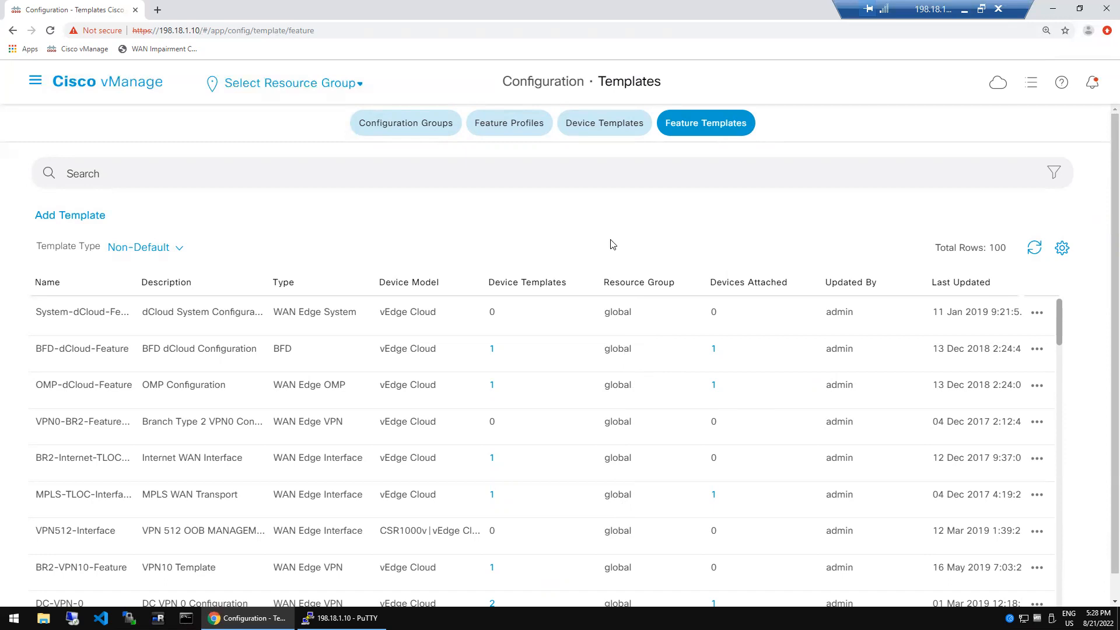
pyautogui.click(180, 249)
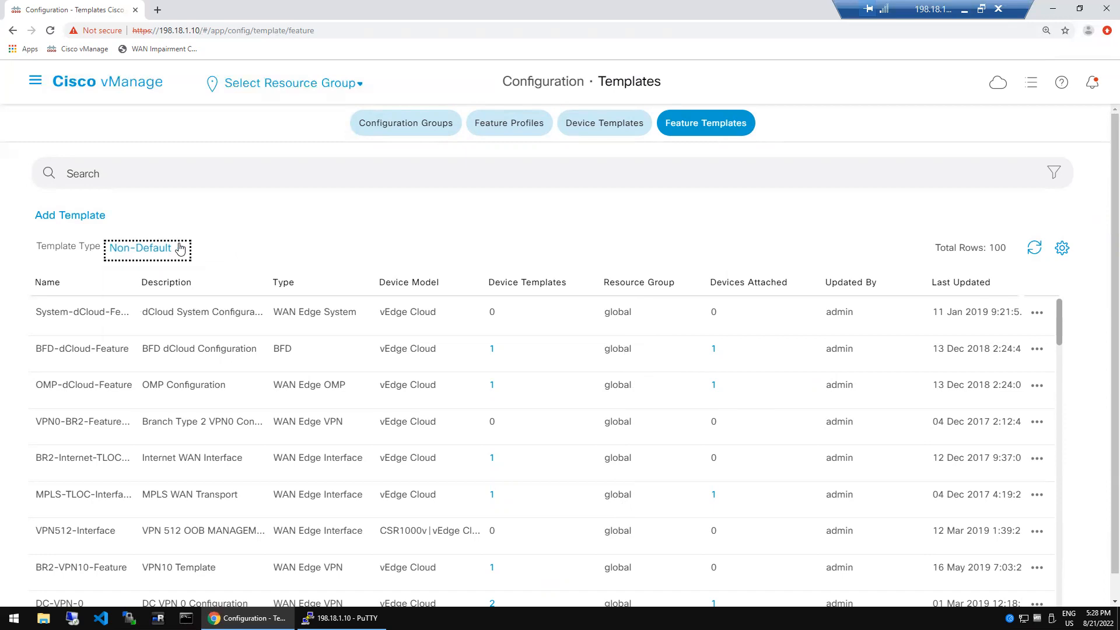
pyautogui.click(180, 249)
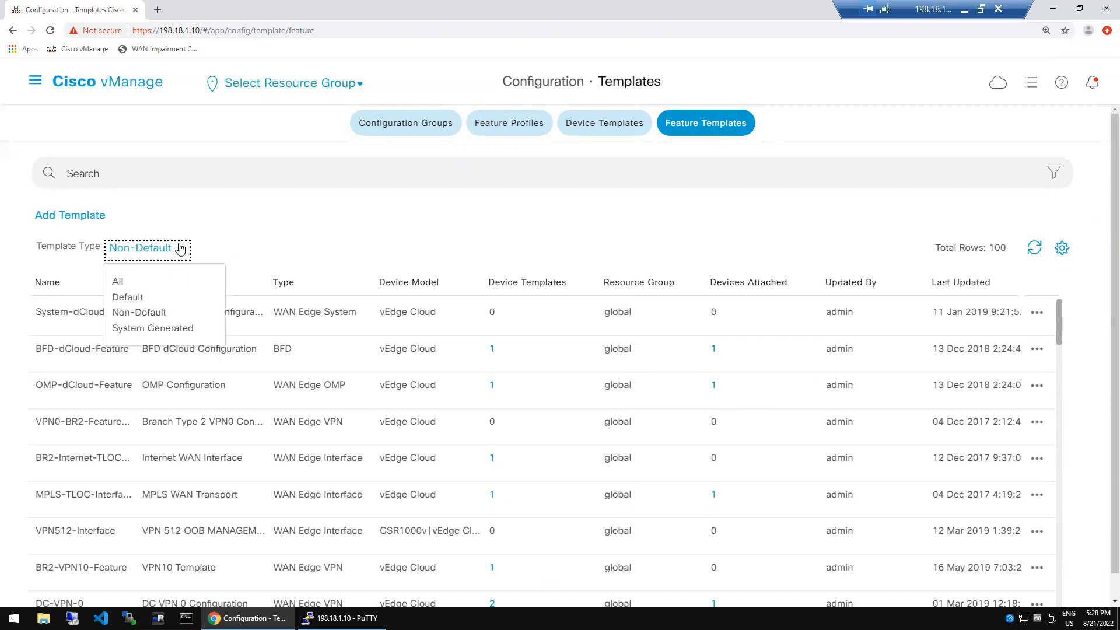
pyautogui.click(258, 246)
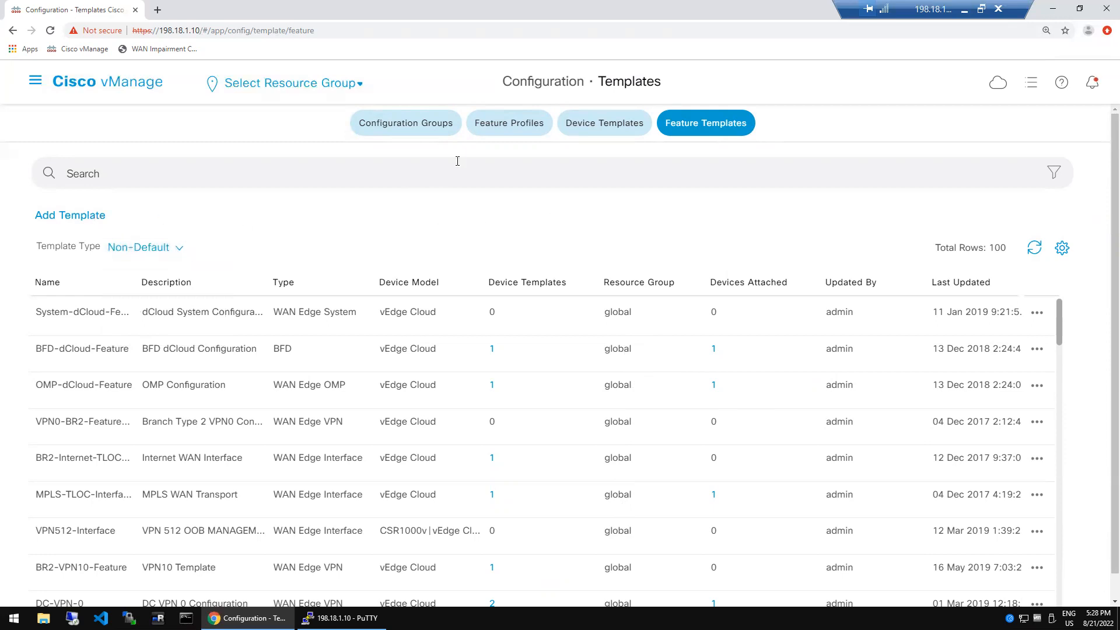
pyautogui.click(587, 129)
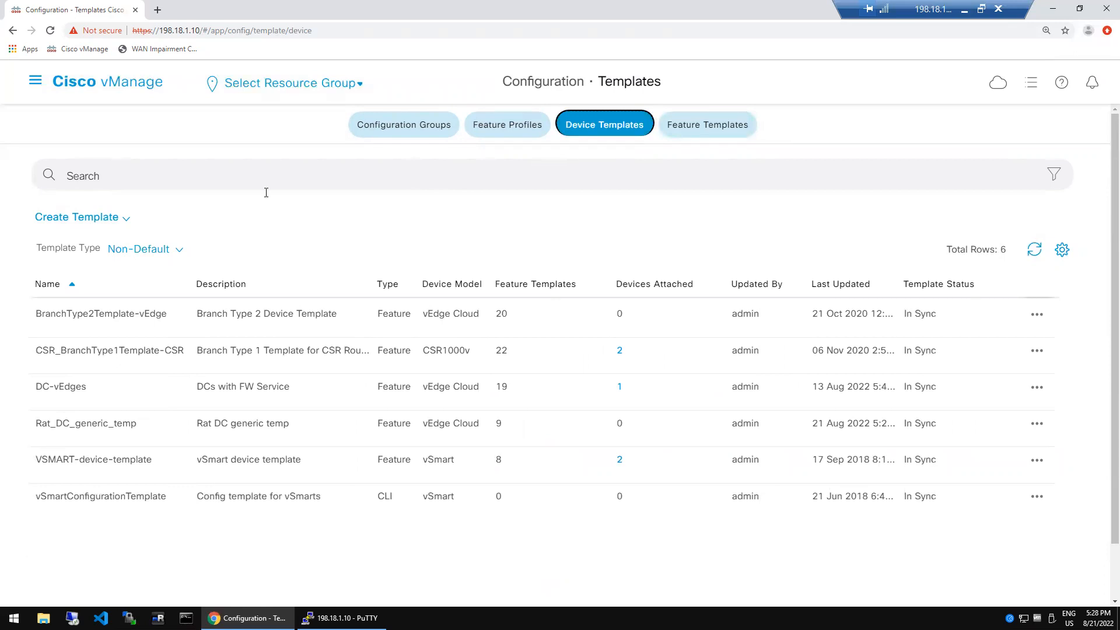
pyautogui.click(127, 220)
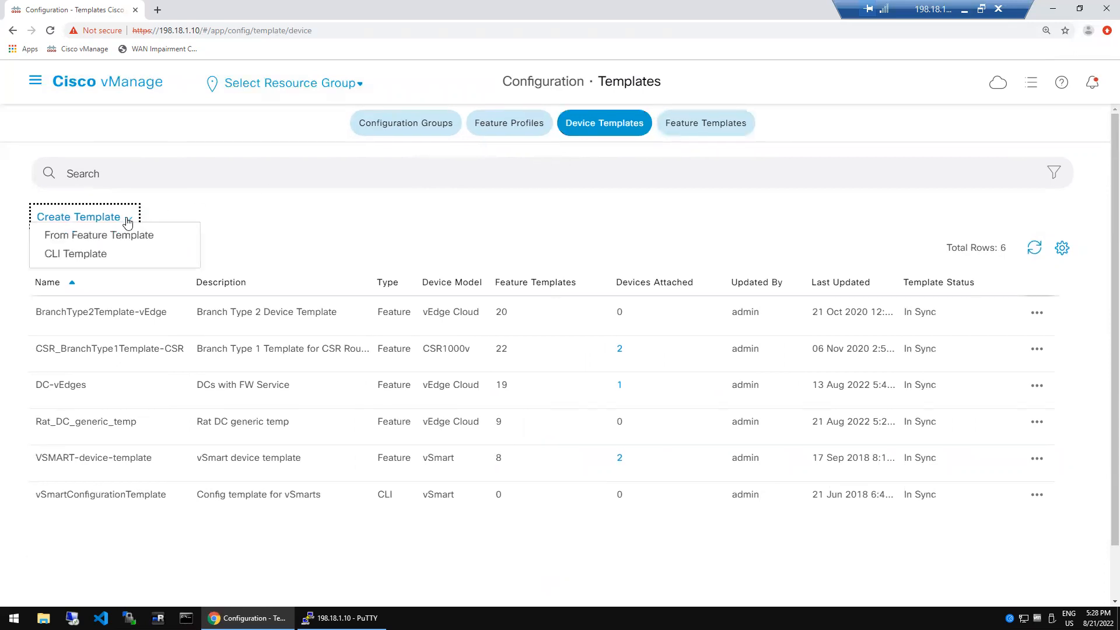
pyautogui.click(302, 245)
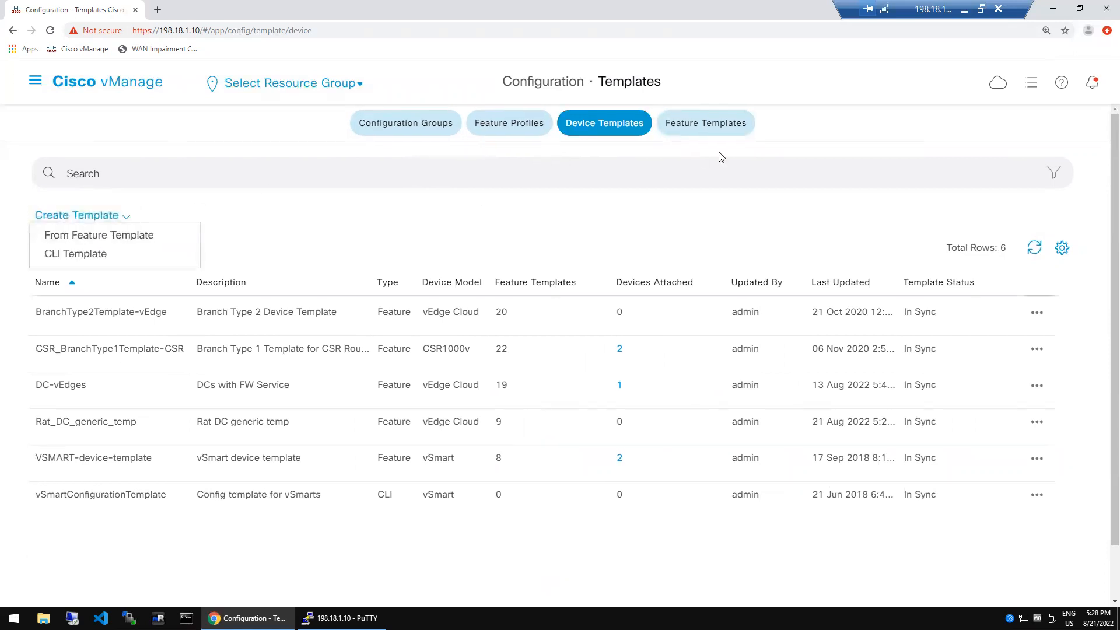
pyautogui.click(713, 126)
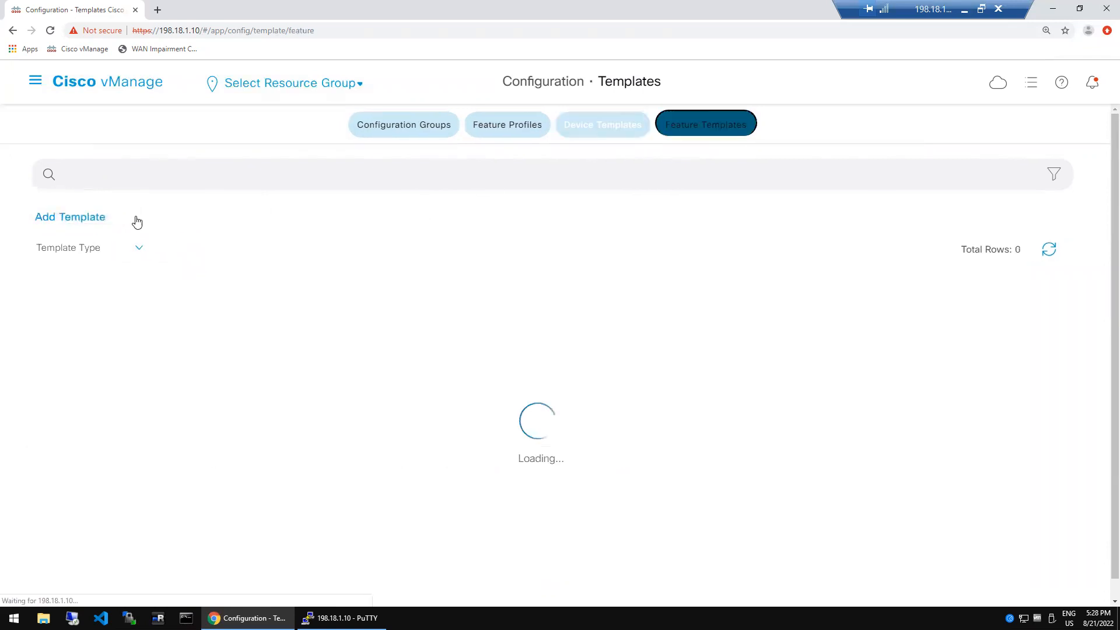
# Briefly start Add Template, then go back to the feature templates list.
pyautogui.click(85, 220)
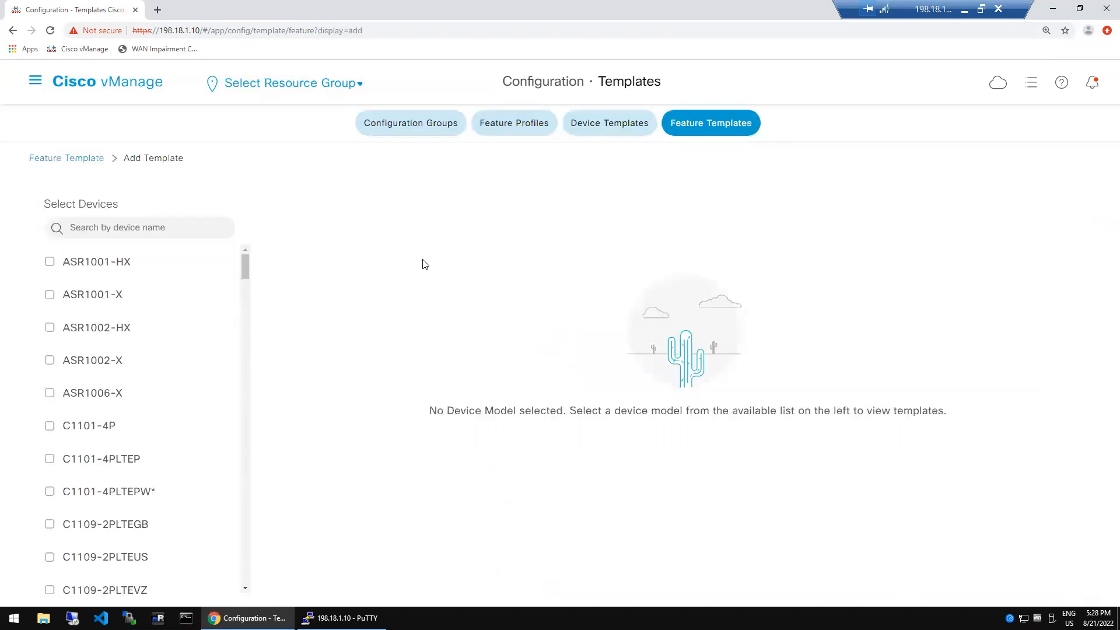
pyautogui.click(76, 158)
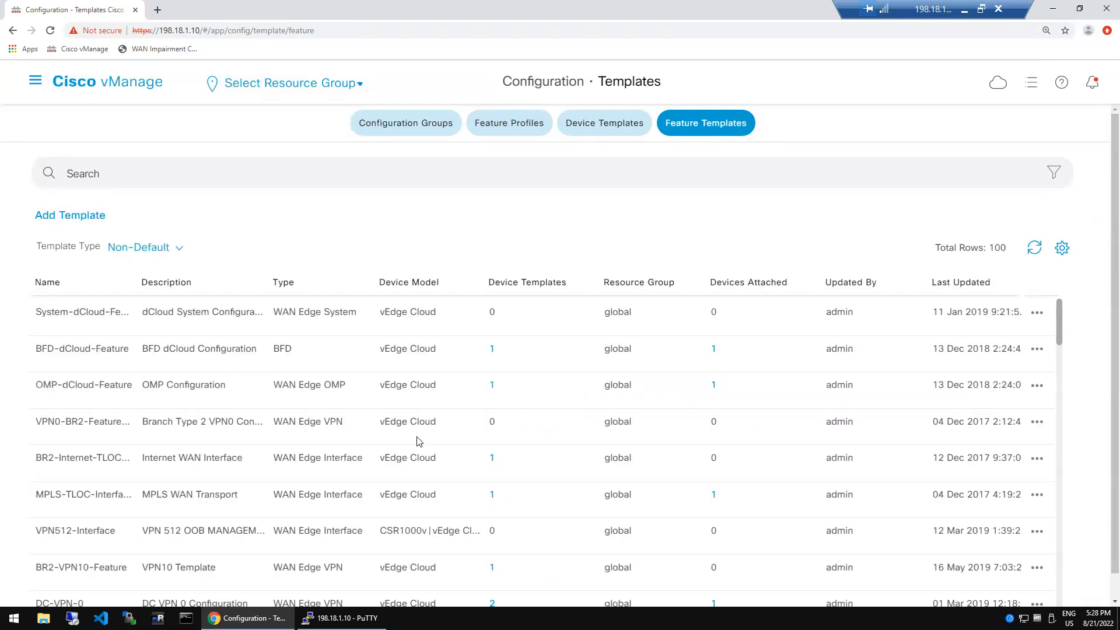
pyautogui.click(1061, 493)
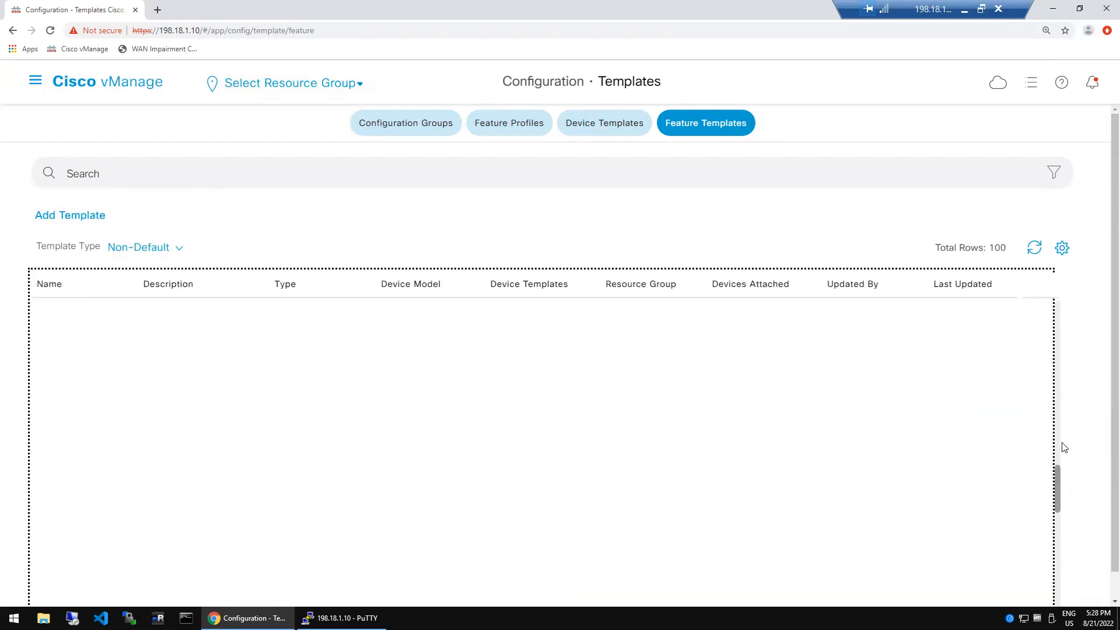
pyautogui.click(1058, 322)
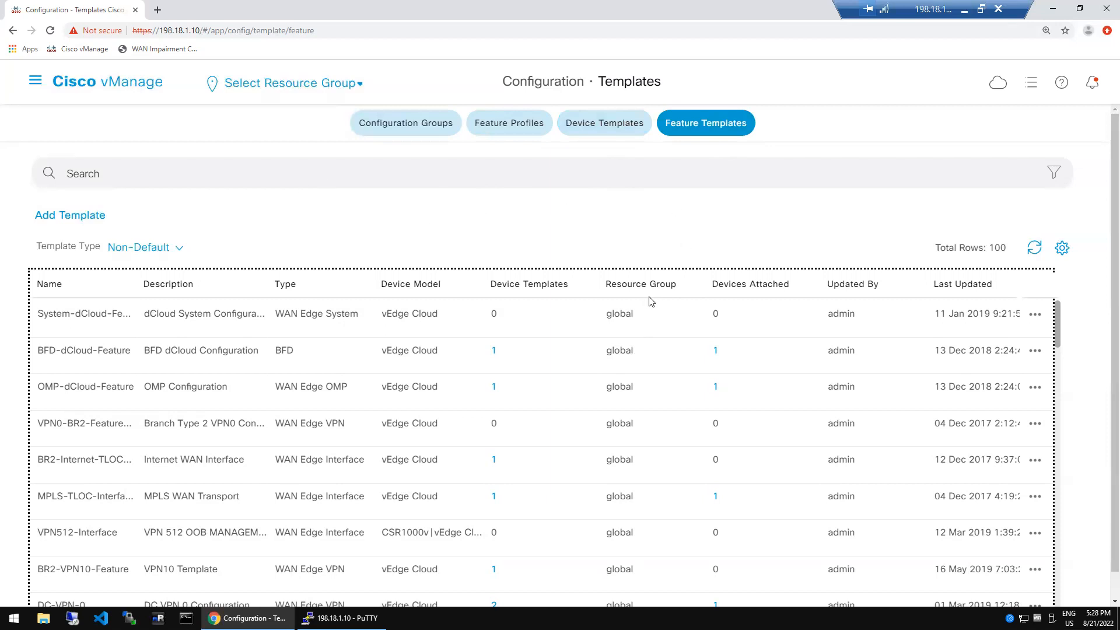
# Start a new feature template, search 'clou', select vEdge Cloud, and scroll through the template types.
pyautogui.click(97, 218)
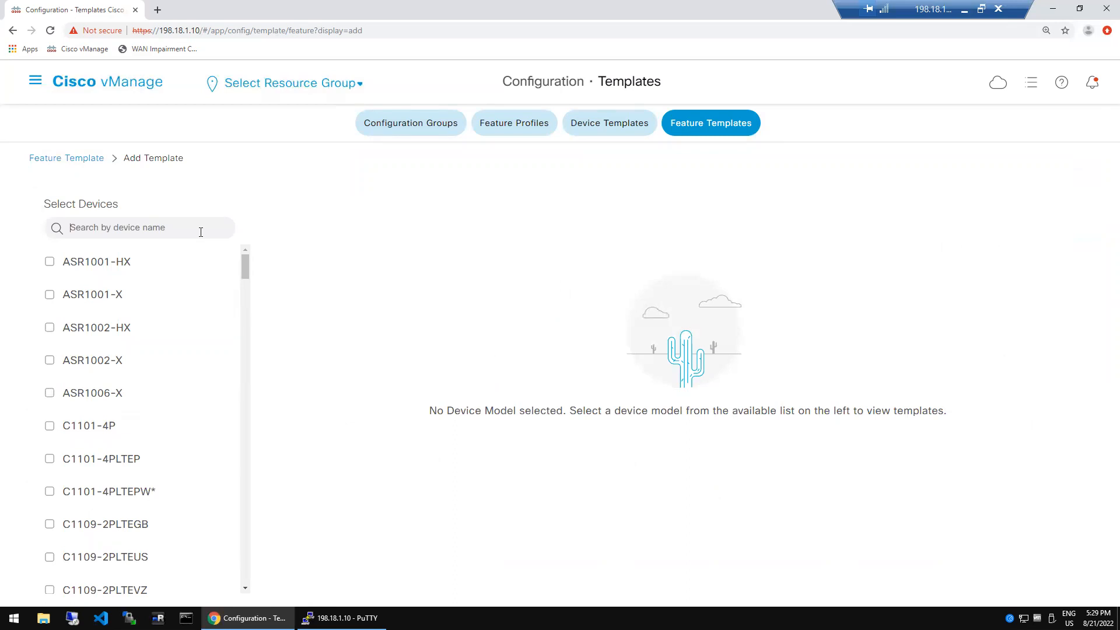
pyautogui.write('clou')
pyautogui.click(50, 263)
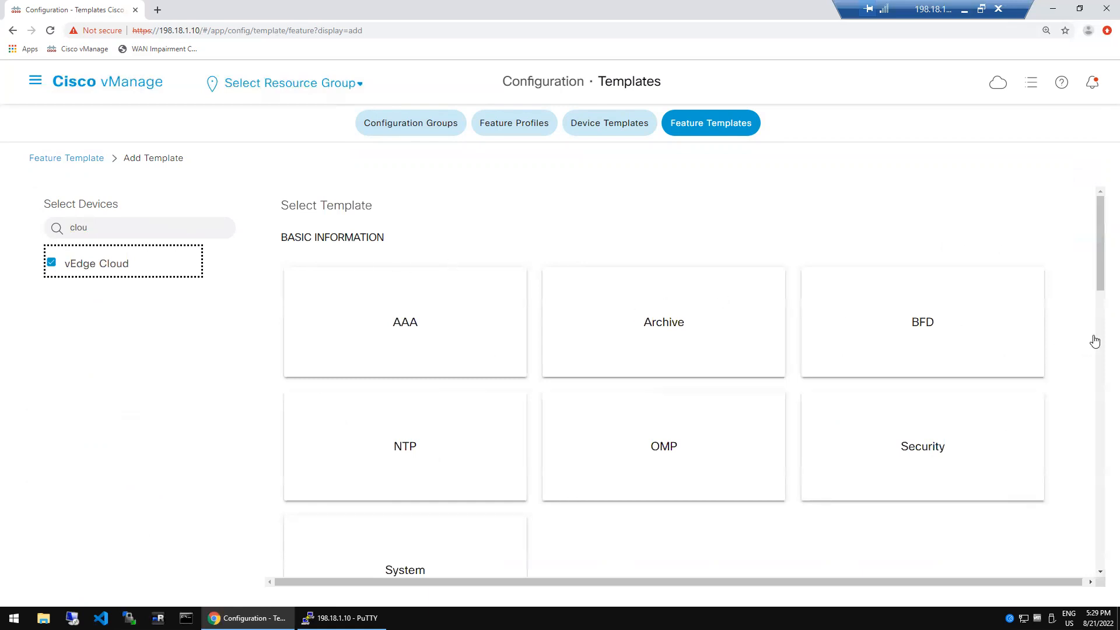
pyautogui.click(1101, 391)
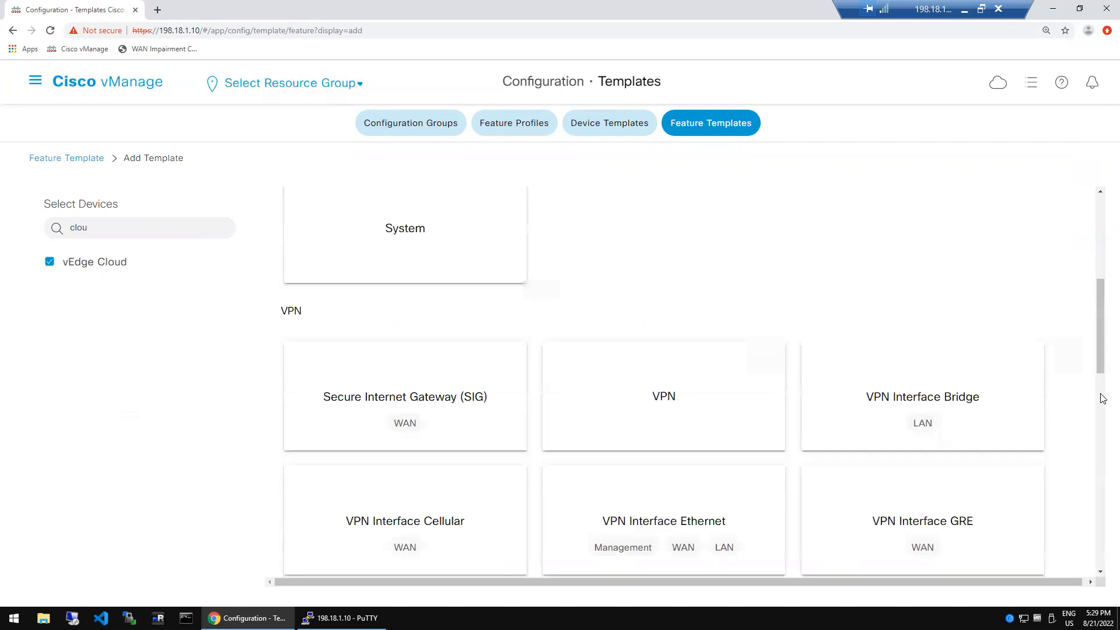
pyautogui.click(1102, 398)
pyautogui.moveTo(1100, 429); pyautogui.dragTo(1101, 527)
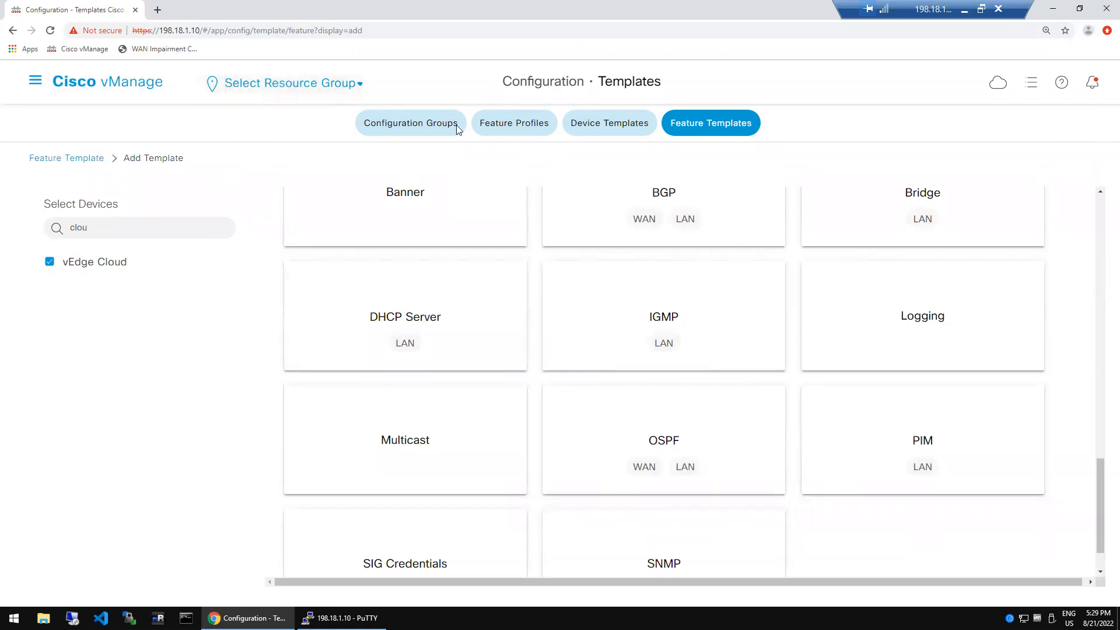
# Go back to the Feature Templates list via the Feature Template breadcrumb.
pyautogui.click(100, 162)
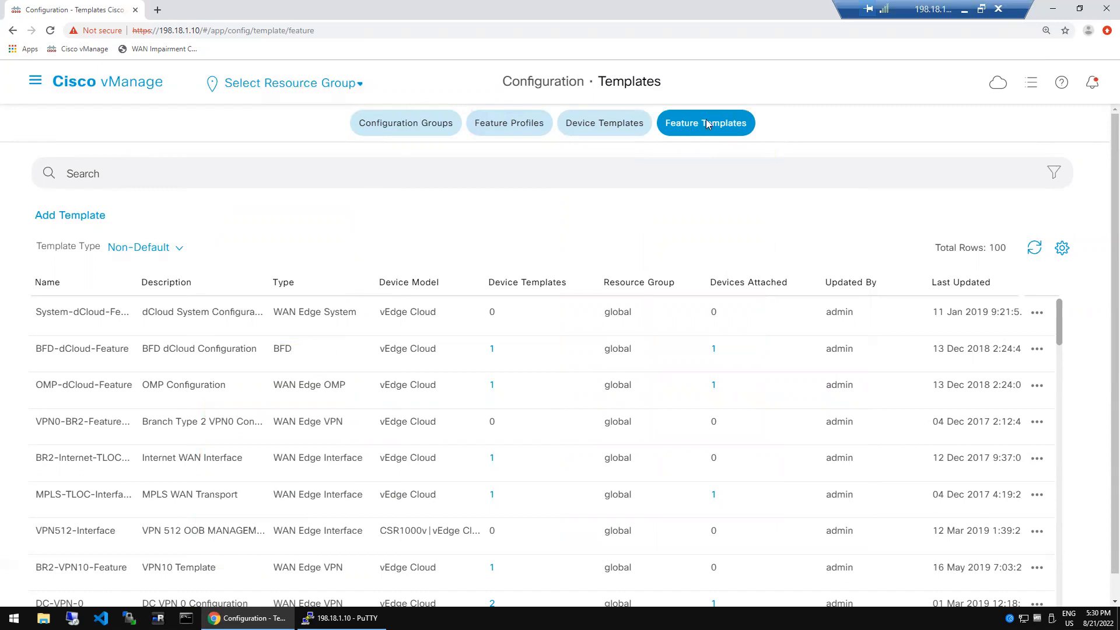
# Start a new feature template with vEdge Cloud chosen as the device model.
pyautogui.click(81, 217)
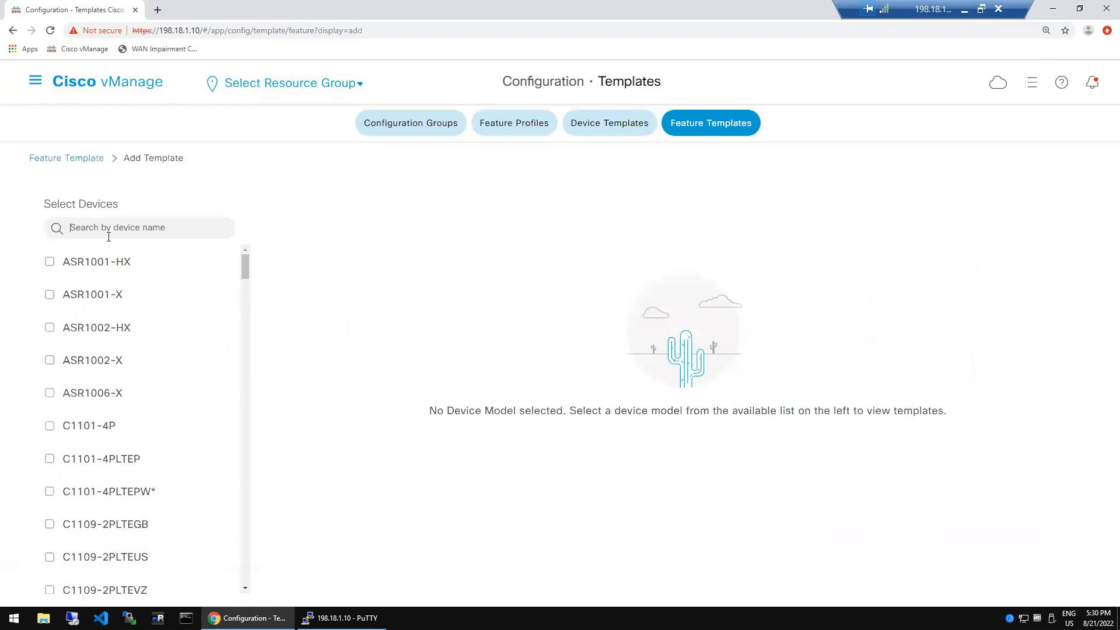
pyautogui.write('clou')
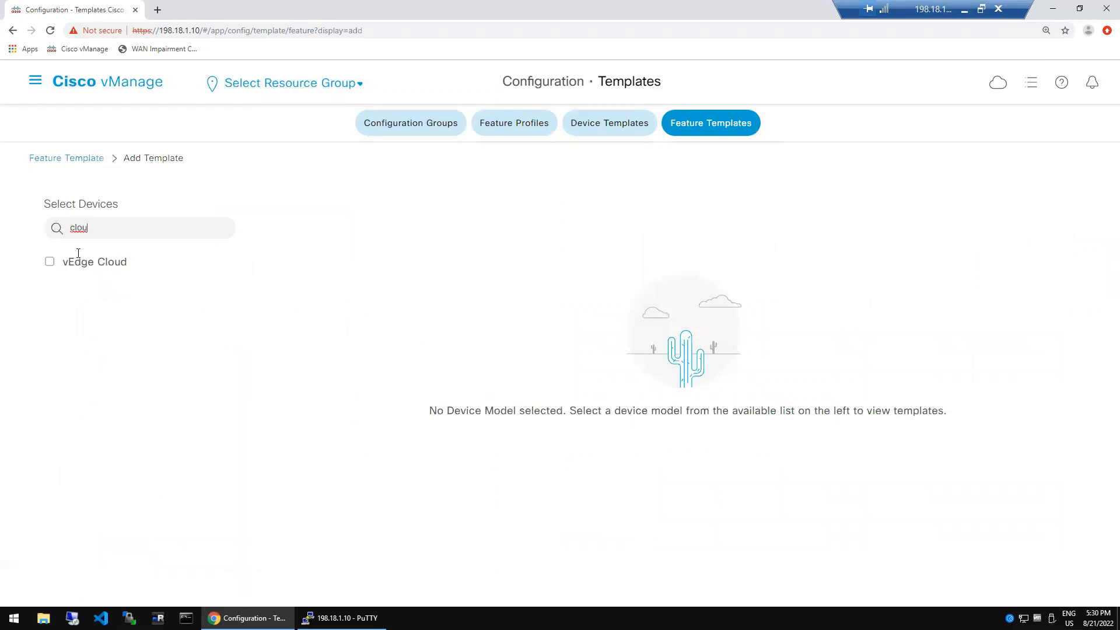
pyautogui.click(49, 262)
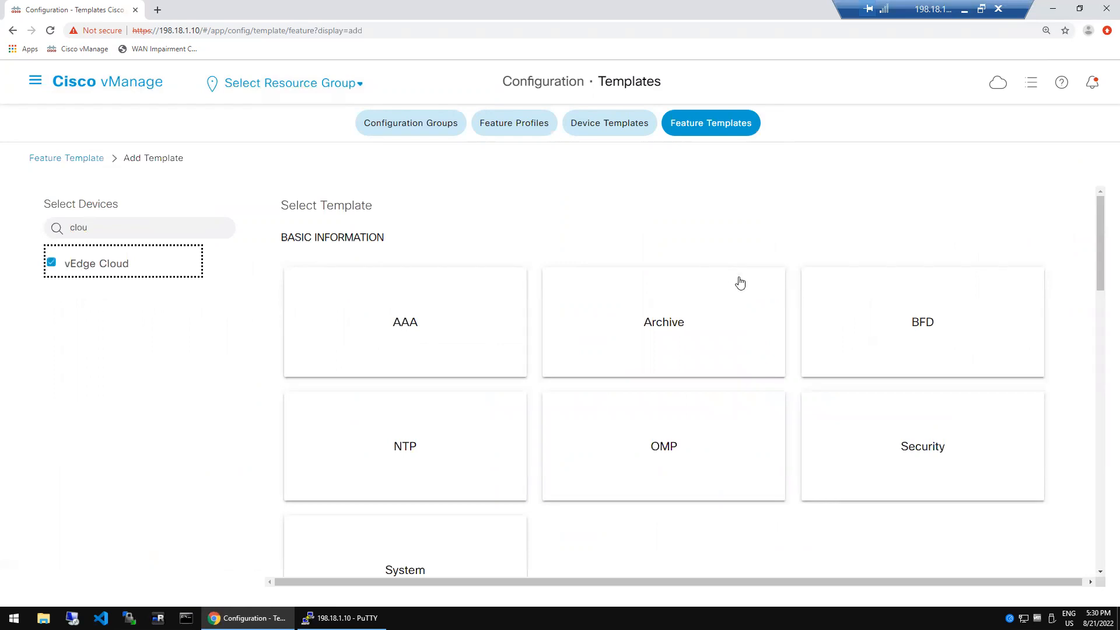
# Scroll the template cards down to the VPN section showing VPN Interface Ethernet and IPsec.
pyautogui.click(1101, 572)
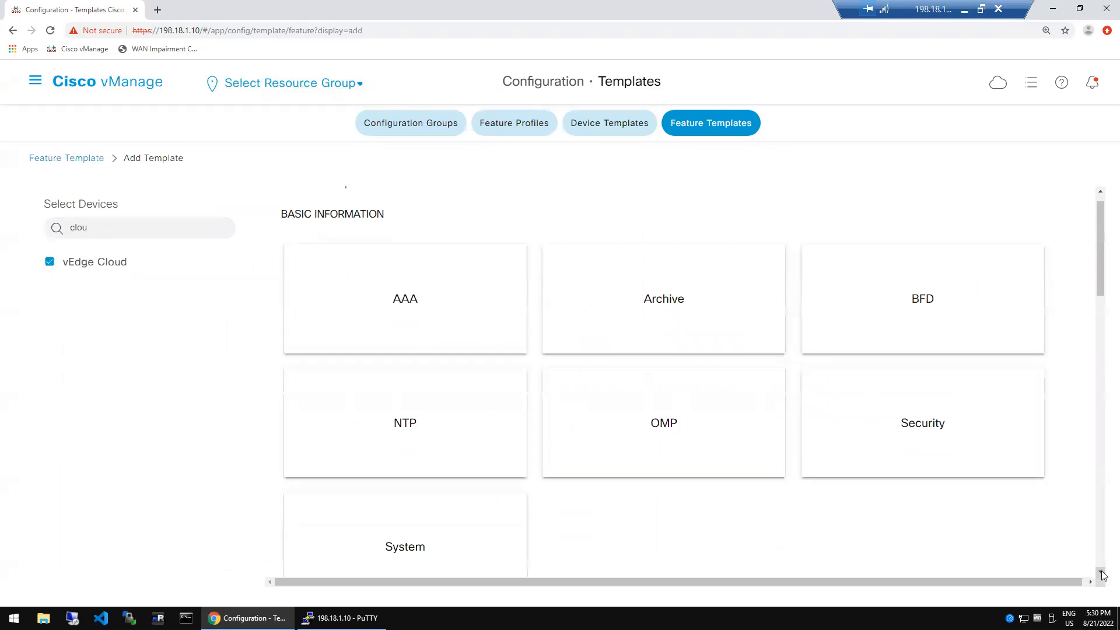
pyautogui.click(1101, 572)
pyautogui.click(1101, 572)
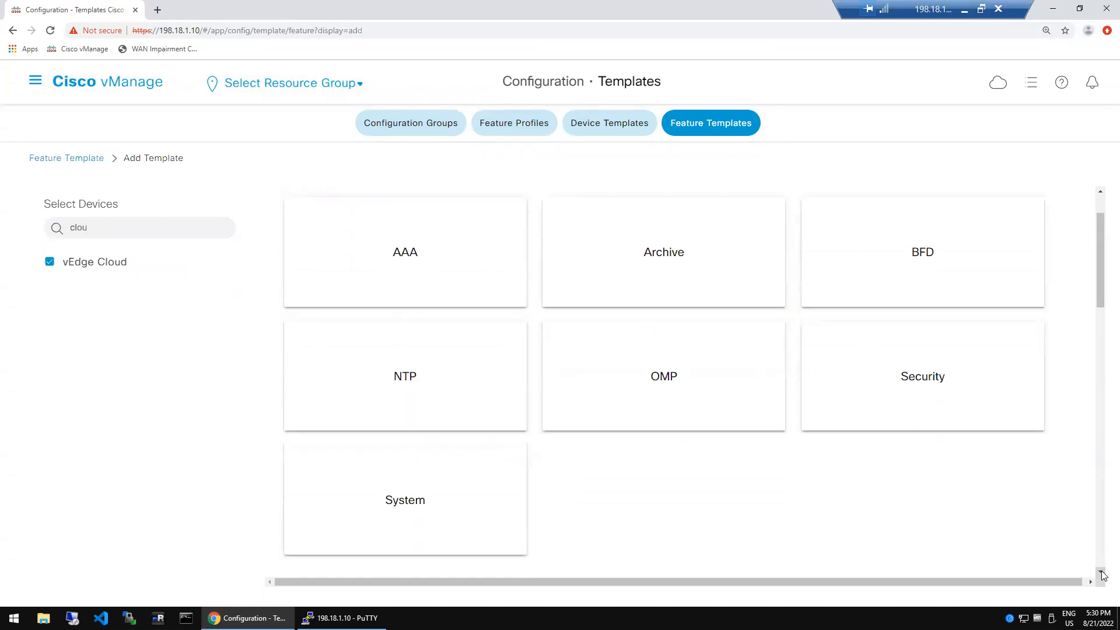
pyautogui.click(1101, 572)
pyautogui.click(1101, 573)
pyautogui.click(1101, 572)
pyautogui.click(1101, 572)
pyautogui.click(1101, 573)
pyautogui.click(1101, 572)
pyautogui.click(1101, 572)
pyautogui.click(1101, 572)
pyautogui.click(1101, 572)
pyautogui.click(1100, 573)
pyautogui.click(1101, 572)
pyautogui.click(1101, 573)
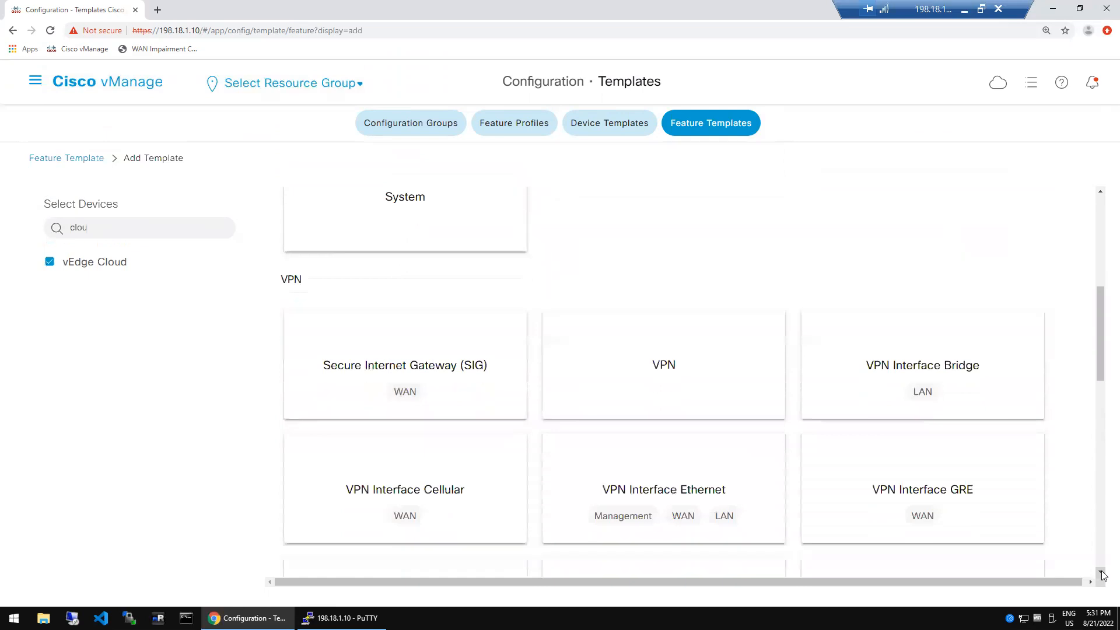
pyautogui.click(1101, 572)
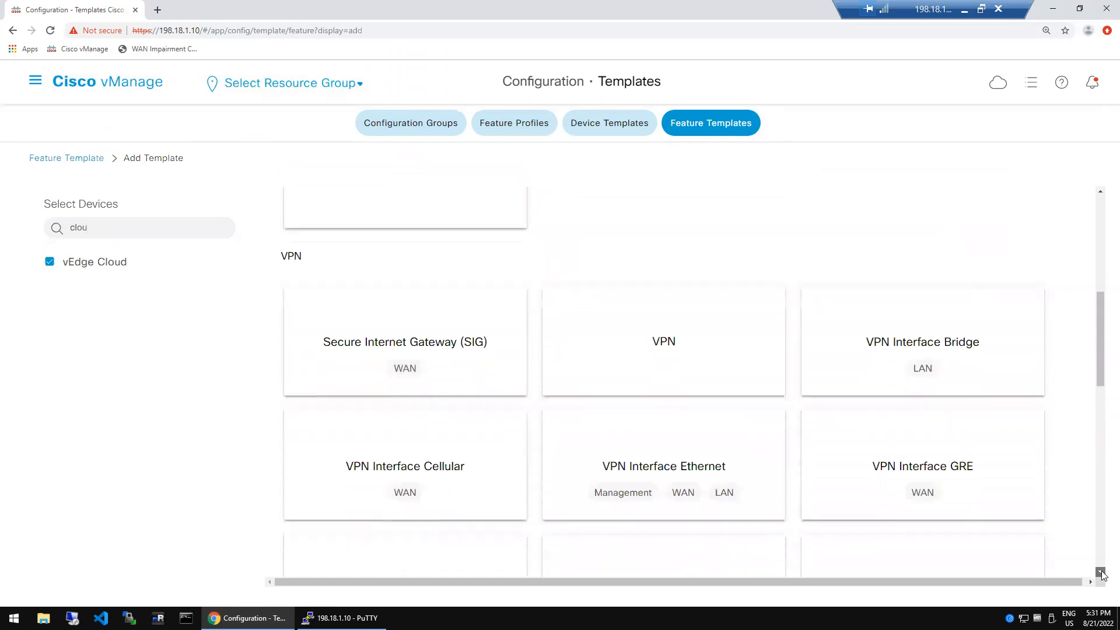
pyautogui.click(1101, 572)
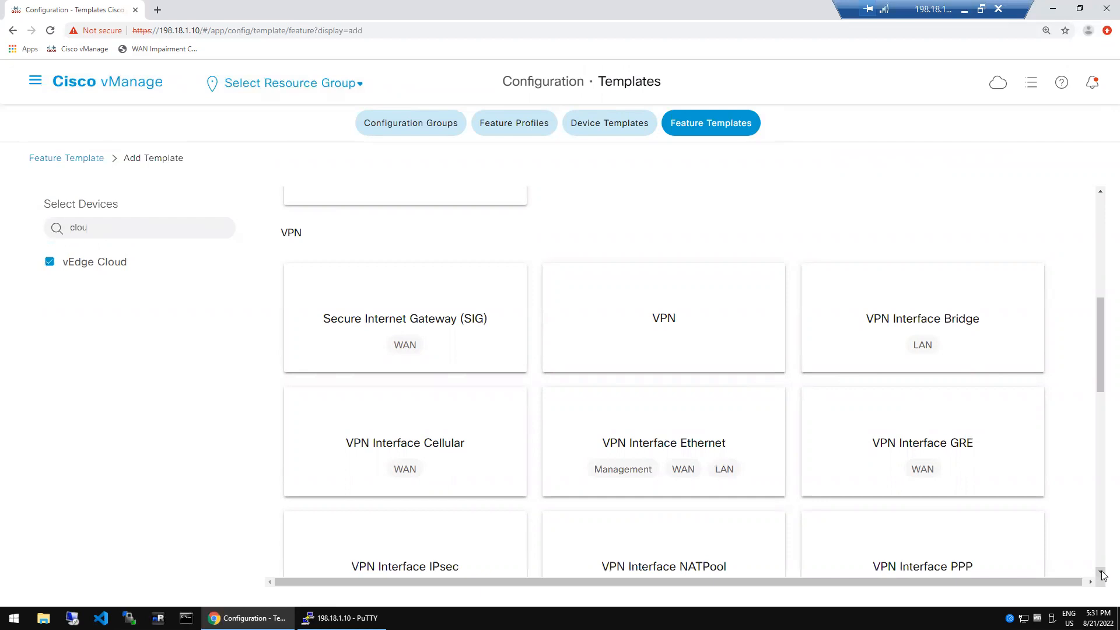
pyautogui.click(1101, 572)
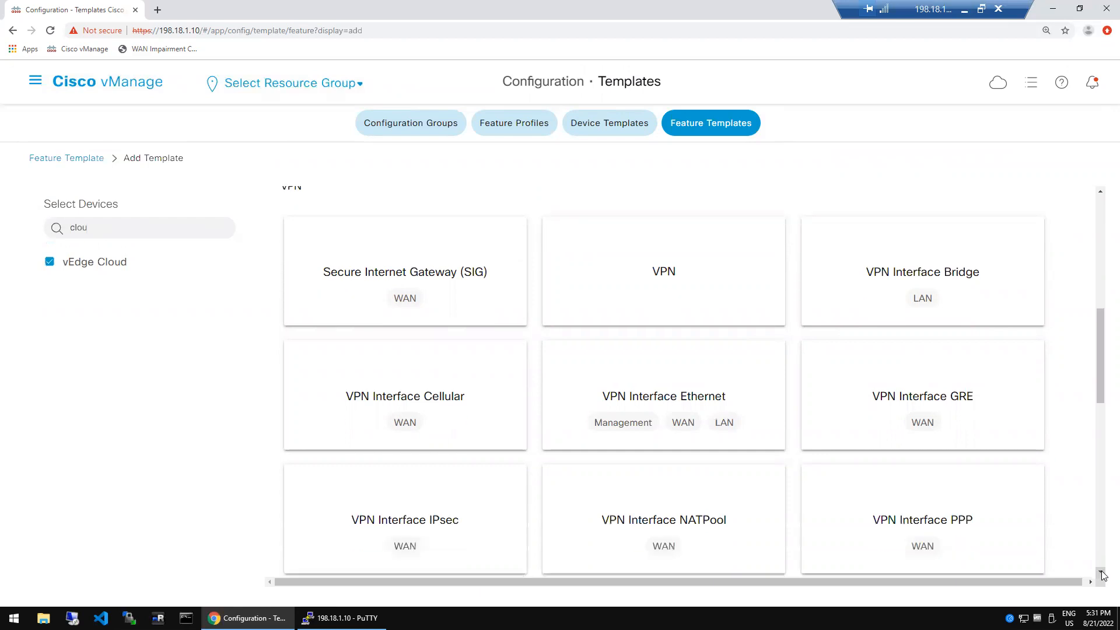
pyautogui.moveTo(1101, 572); pyautogui.dragTo(1101, 572)
pyautogui.moveTo(1102, 327); pyautogui.dragTo(1103, 328)
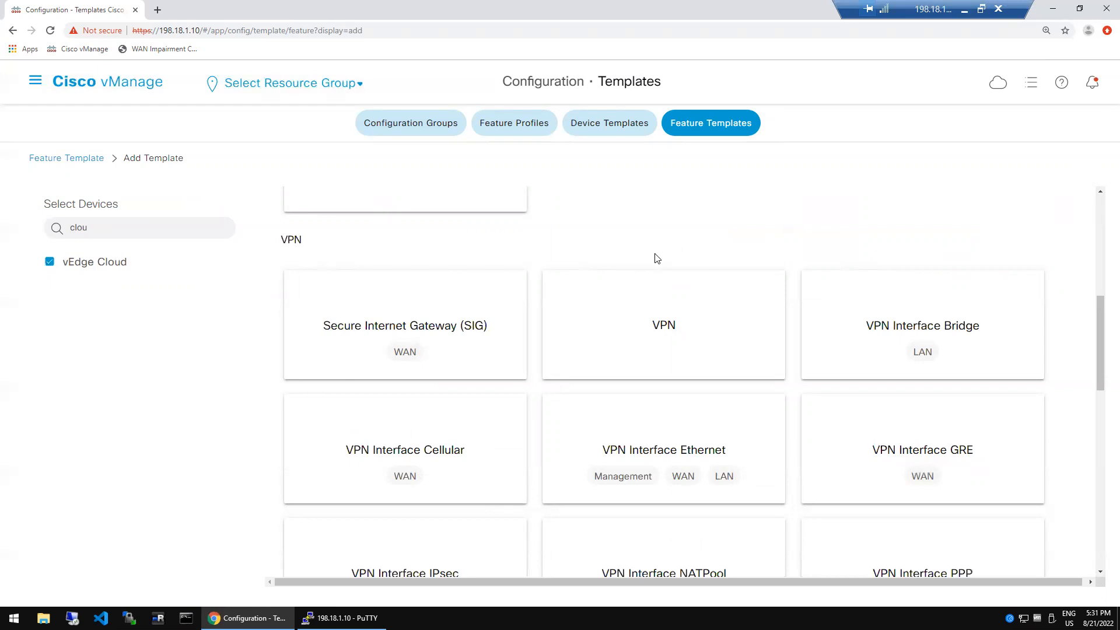
pyautogui.moveTo(573, 184)
pyautogui.mouseDown()
pyautogui.moveTo(584, 202)
pyautogui.moveTo(604, 184)
pyautogui.moveTo(626, 226)
pyautogui.mouseUp()
pyautogui.moveTo(642, 188); pyautogui.dragTo(640, 220)
pyautogui.moveTo(675, 176); pyautogui.dragTo(668, 205)
pyautogui.moveTo(645, 187)
pyautogui.mouseDown()
pyautogui.moveTo(665, 203)
pyautogui.moveTo(629, 185)
pyautogui.moveTo(633, 203)
pyautogui.mouseUp()
pyautogui.moveTo(686, 181)
pyautogui.mouseDown()
pyautogui.moveTo(709, 175)
pyautogui.moveTo(712, 202)
pyautogui.moveTo(683, 221)
pyautogui.mouseUp()
pyautogui.moveTo(730, 176); pyautogui.dragTo(736, 210)
pyautogui.moveTo(744, 180)
pyautogui.mouseDown()
pyautogui.moveTo(779, 177)
pyautogui.moveTo(791, 211)
pyautogui.moveTo(771, 273)
pyautogui.moveTo(804, 277)
pyautogui.moveTo(789, 299)
pyautogui.mouseUp()
pyautogui.moveTo(819, 258)
pyautogui.mouseDown()
pyautogui.moveTo(826, 287)
pyautogui.moveTo(860, 285)
pyautogui.mouseUp()
pyautogui.moveTo(863, 240)
pyautogui.mouseDown()
pyautogui.moveTo(874, 285)
pyautogui.moveTo(882, 260)
pyautogui.moveTo(920, 253)
pyautogui.moveTo(917, 274)
pyautogui.moveTo(890, 296)
pyautogui.mouseUp()
pyautogui.moveTo(953, 261)
pyautogui.mouseDown()
pyautogui.moveTo(978, 255)
pyautogui.moveTo(992, 294)
pyautogui.mouseUp()
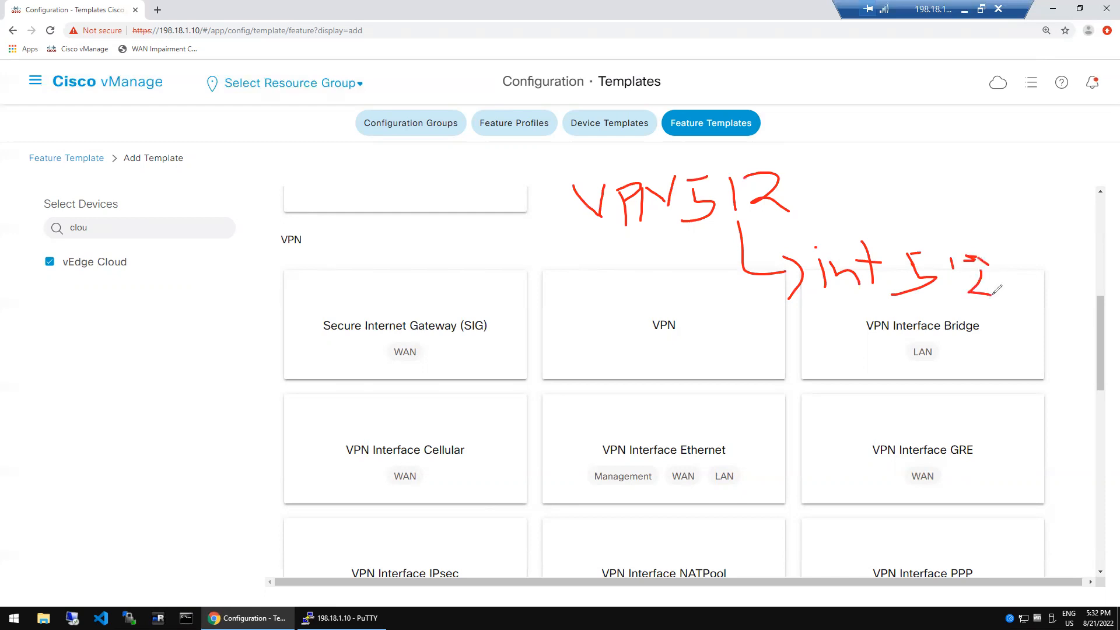
pyautogui.hotkey('ctrl', 'z')
pyautogui.hotkey('ctrl', 'z')
pyautogui.hotkey('ctrl', 'z')
pyautogui.hotkey('ctrl', 'z')
pyautogui.hotkey('ctrl', 'z')
pyautogui.hotkey('ctrl', 'z')
pyautogui.hotkey('ctrl', 'z')
pyautogui.hotkey('ctrl', 'z')
pyautogui.hotkey('ctrl', 'z')
pyautogui.hotkey('ctrl', 'z')
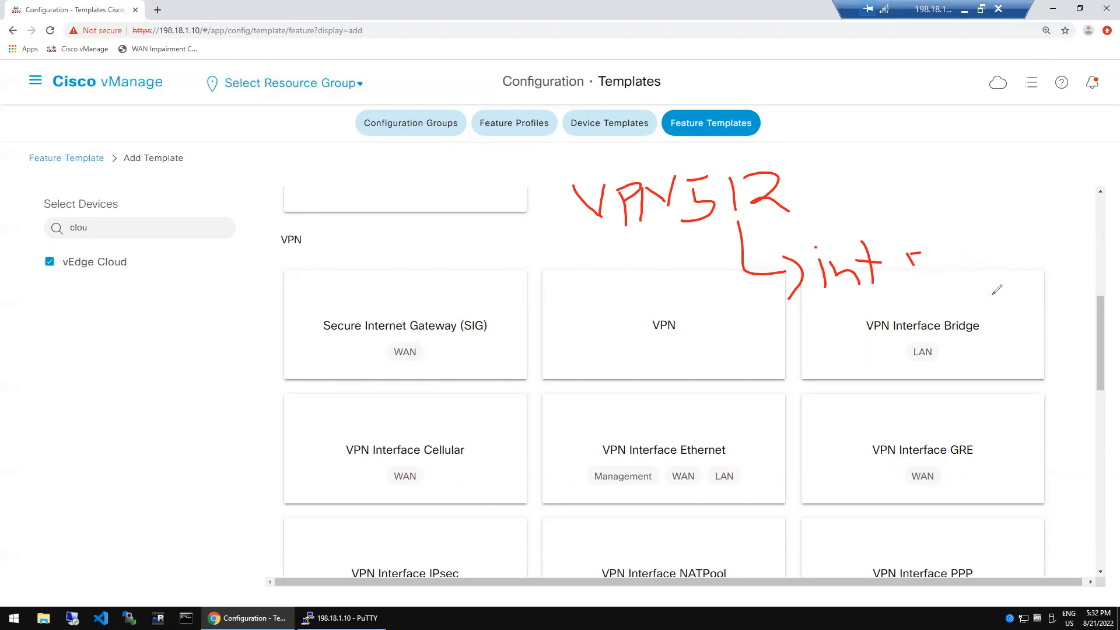
pyautogui.hotkey('ctrl', 'z')
pyautogui.hotkey('ctrl', 'z')
pyautogui.hotkey('ctrl', 'z')
pyautogui.hotkey('ctrl', 'z')
pyautogui.hotkey('ctrl', 'z')
pyautogui.hotkey('ctrl', 'z')
pyautogui.hotkey('ctrl', 'z')
pyautogui.hotkey('ctrl', 'z')
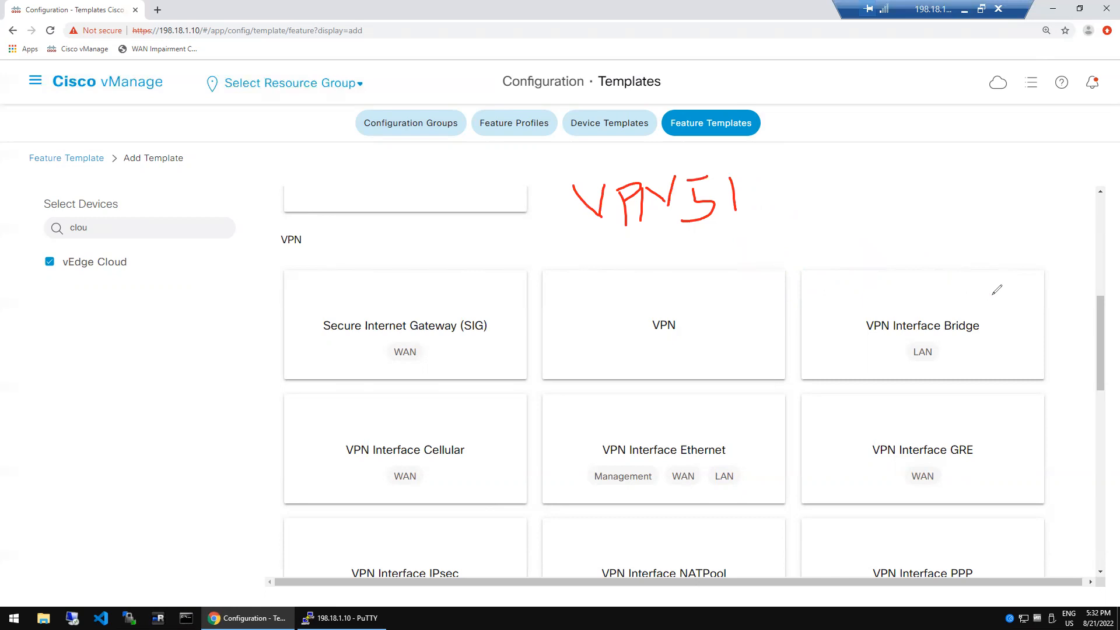
pyautogui.hotkey('ctrl', 'z')
pyautogui.hotkey('ctrl', 'z')
pyautogui.hotkey('ctrl', 'z')
pyautogui.hotkey('ctrl', 'z')
pyautogui.hotkey('ctrl', 'z')
pyautogui.hotkey('ctrl', 'z')
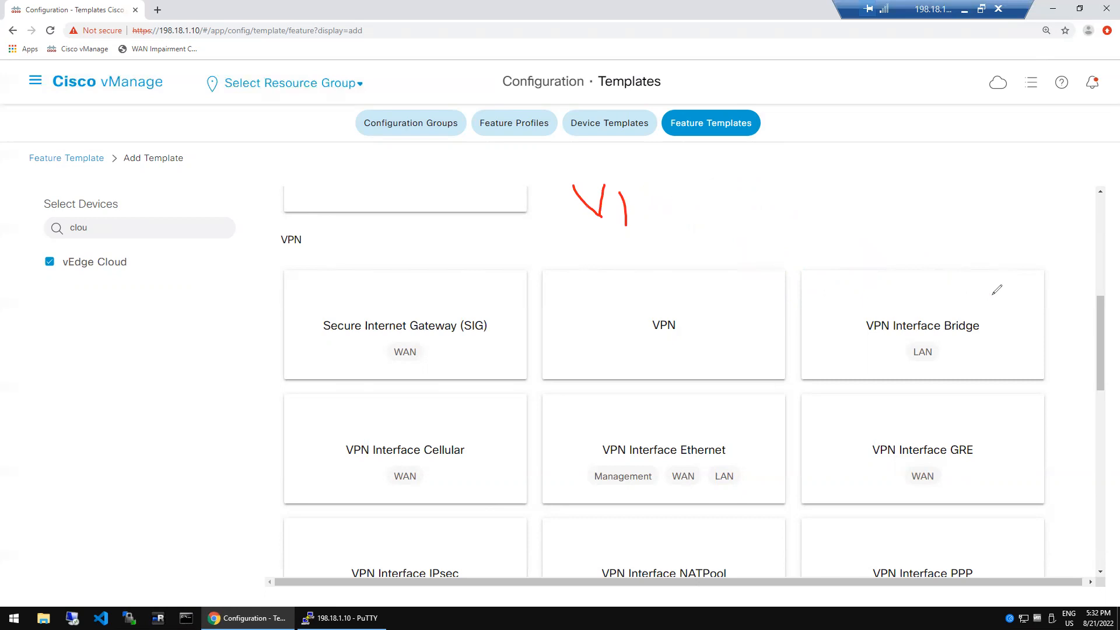
pyautogui.hotkey('ctrl', 'z')
pyautogui.moveTo(650, 295)
pyautogui.mouseDown()
pyautogui.moveTo(663, 306)
pyautogui.moveTo(694, 278)
pyautogui.mouseUp()
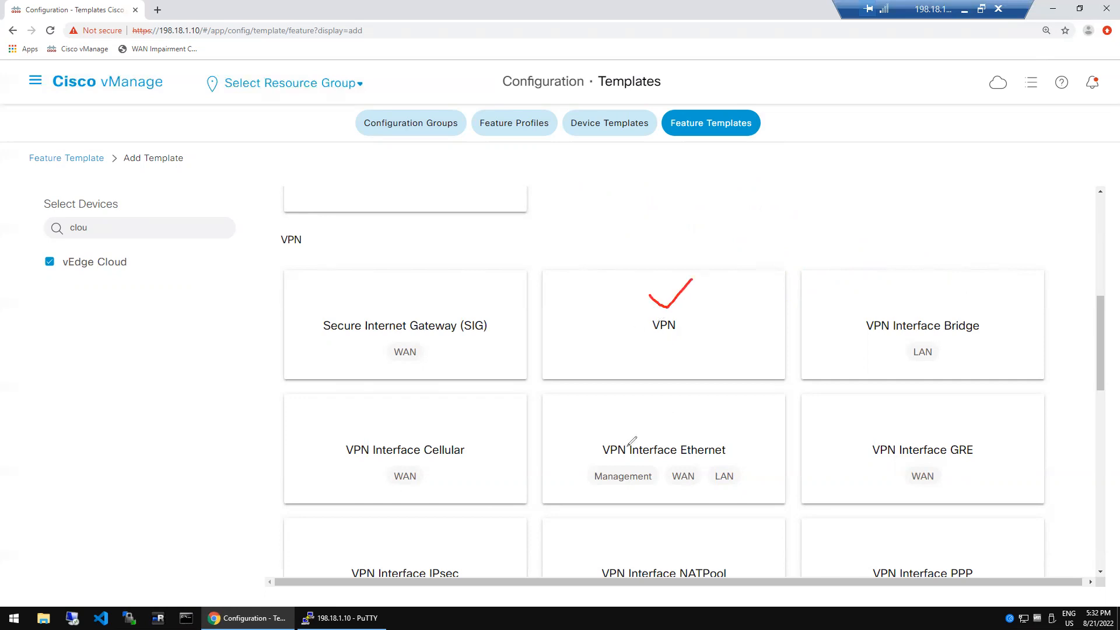
pyautogui.moveTo(644, 430); pyautogui.dragTo(692, 409)
pyautogui.moveTo(616, 490); pyautogui.dragTo(652, 474)
pyautogui.press('Escape')
# Open a blank VPN feature template form for vEdge Cloud from the VPN card.
pyautogui.click(660, 329)
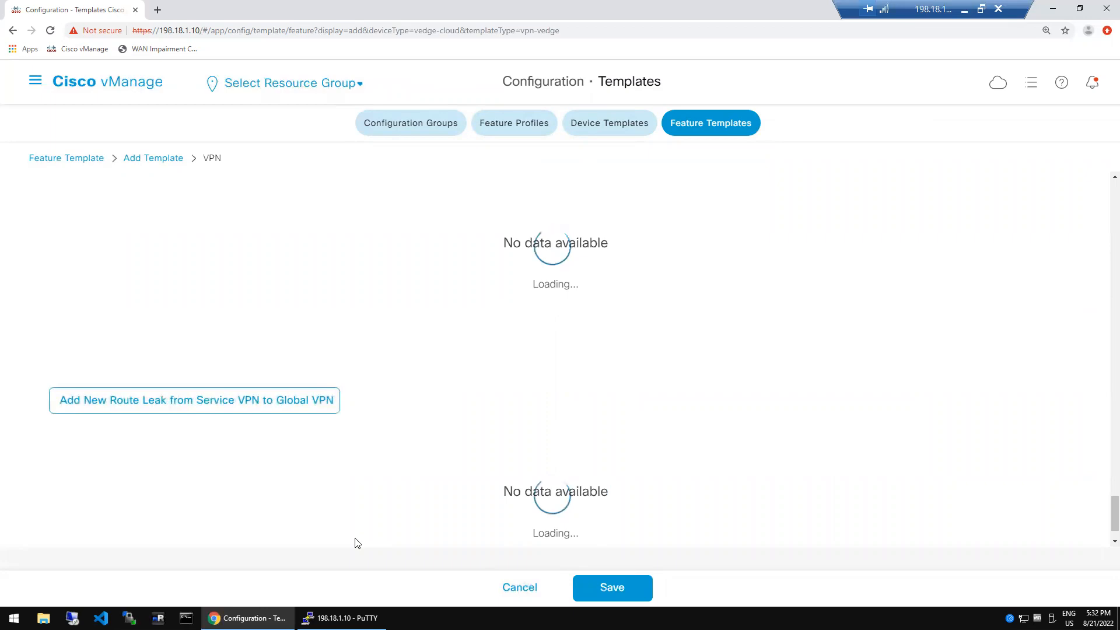
# Reconnect to DC1-VEDGE1 over ssh and run 'sh run vpn 512' to view eth0's settings.
pyautogui.hotkey('alt', 'Tab')
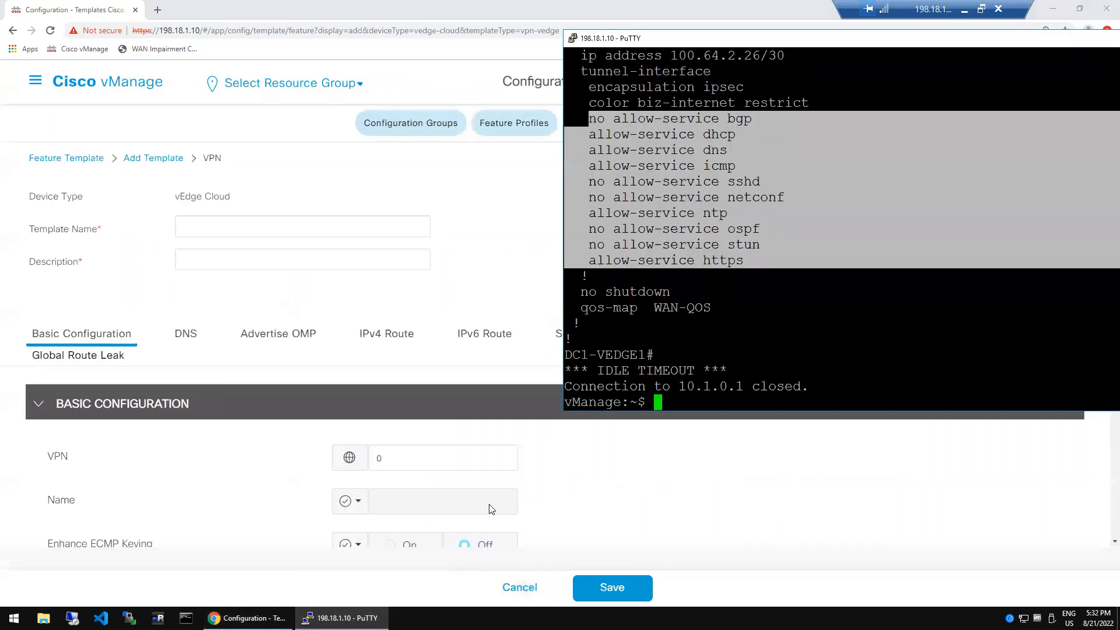
pyautogui.click(746, 362)
pyautogui.press('Up')
pyautogui.press('Return')
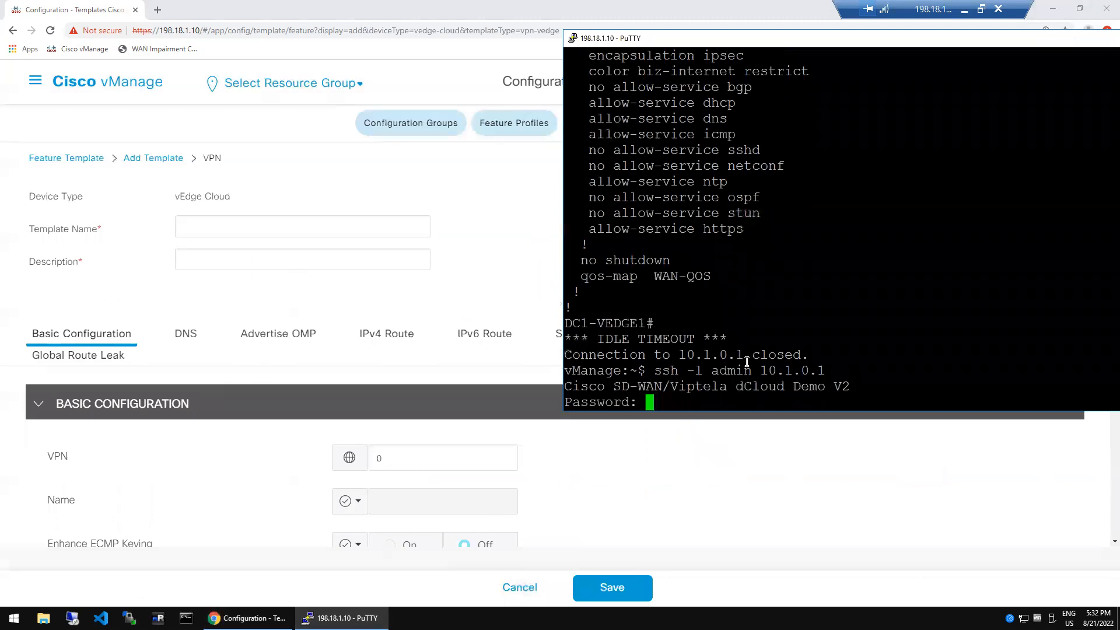
pyautogui.press('Return')
pyautogui.write('sh run vpn 512')
pyautogui.press('Return')
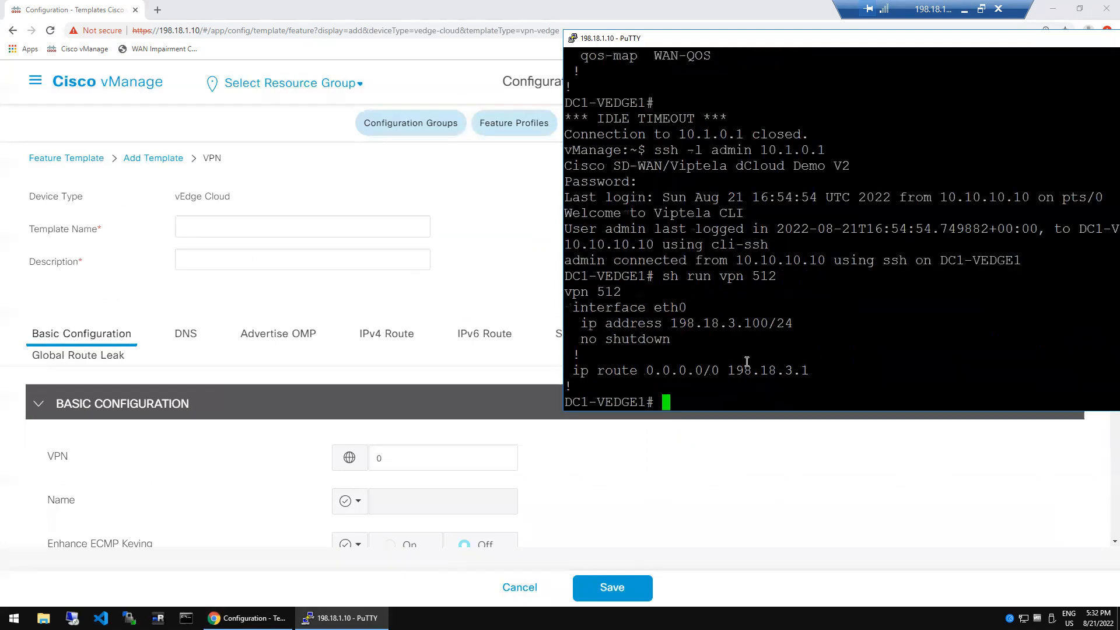
pyautogui.doubleClick(675, 310)
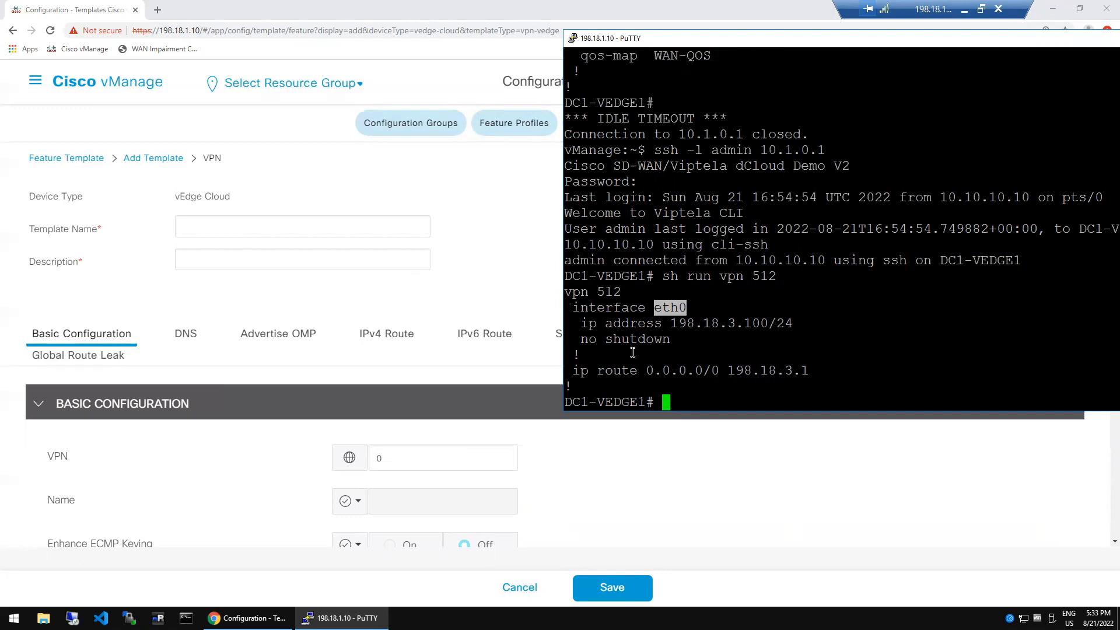
# Name the template rat_dc_vpn_512 and paste the same text as its description.
pyautogui.click(240, 225)
pyautogui.write('rat_dc')
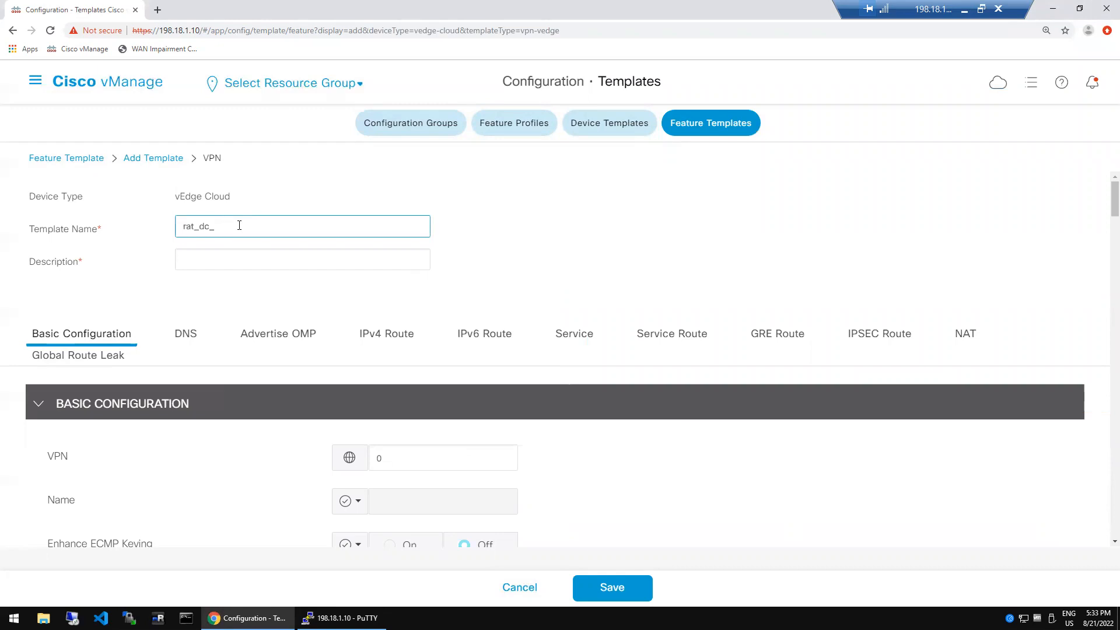
pyautogui.write('_vpn_512')
pyautogui.hotkey('ctrl', 'a')
pyautogui.hotkey('ctrl', 'c')
pyautogui.click(236, 255)
pyautogui.hotkey('ctrl', 'v')
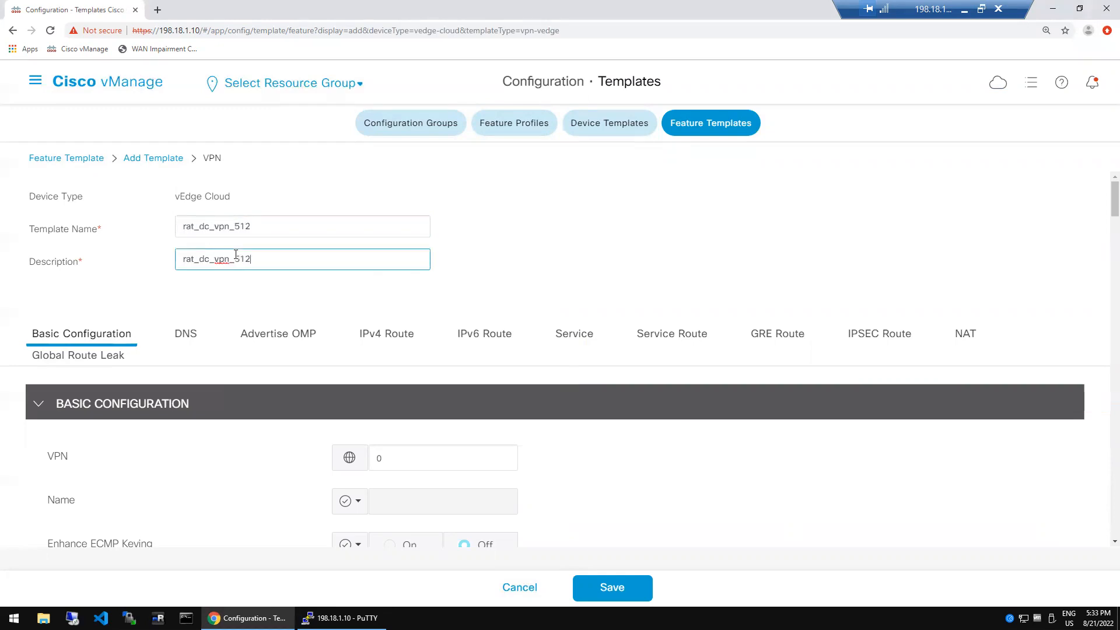
# Set the VPN number to 512.
pyautogui.click(1115, 541)
pyautogui.scroll(-2, 1105, 547)
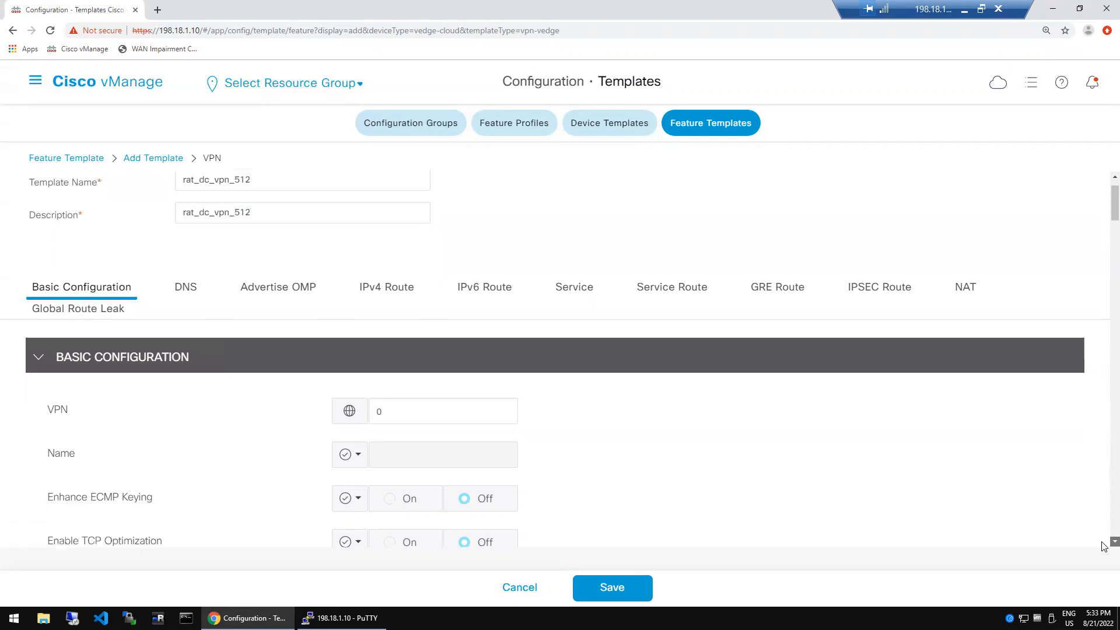
pyautogui.click(434, 315)
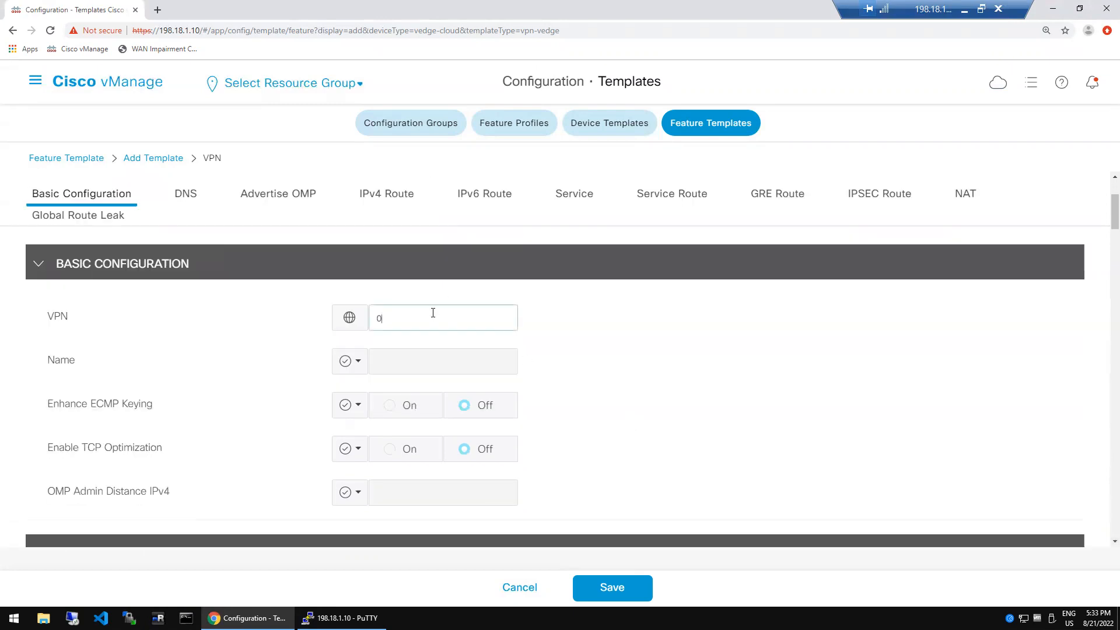
pyautogui.write('512')
pyautogui.click(609, 395)
pyautogui.scroll(-1, 1104, 547)
pyautogui.scroll(-1, 1104, 547)
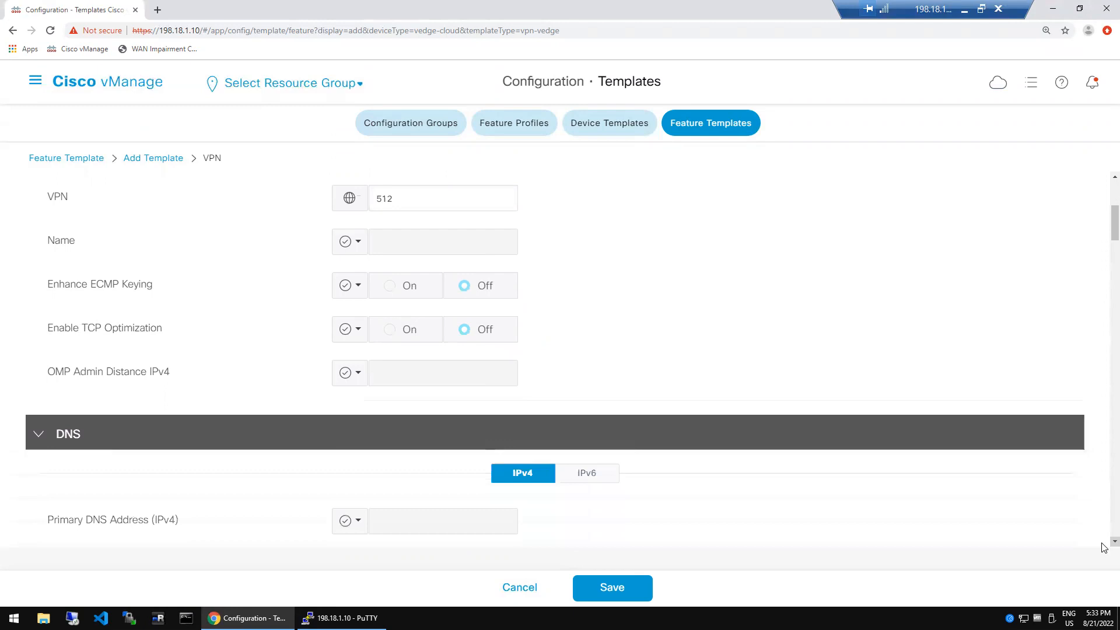
pyautogui.scroll(-2, 1104, 548)
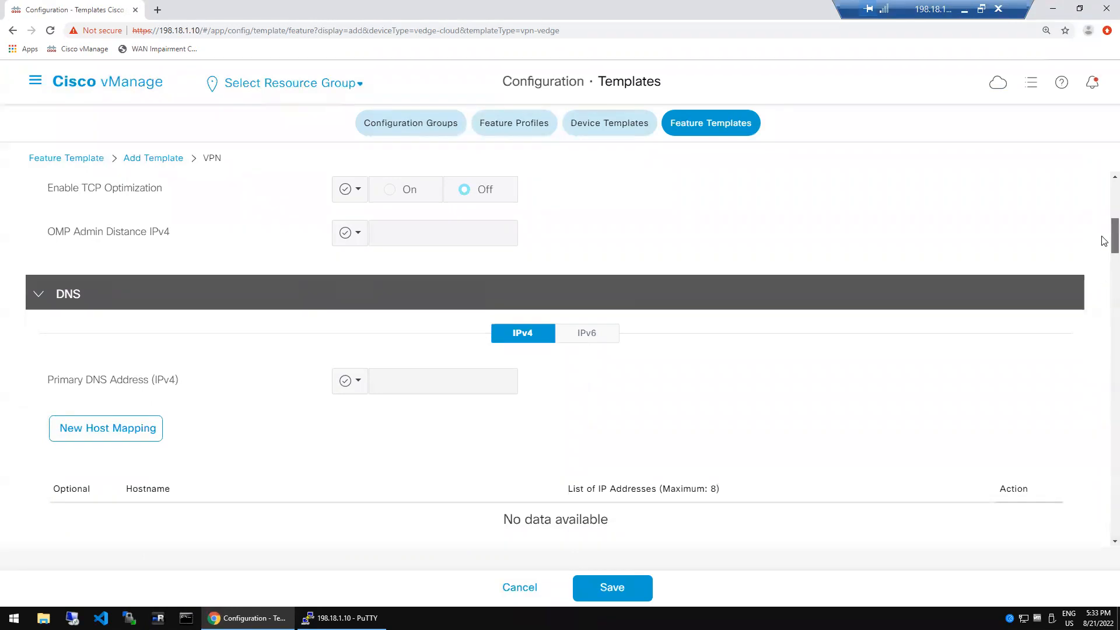
pyautogui.scroll(2, 1105, 245)
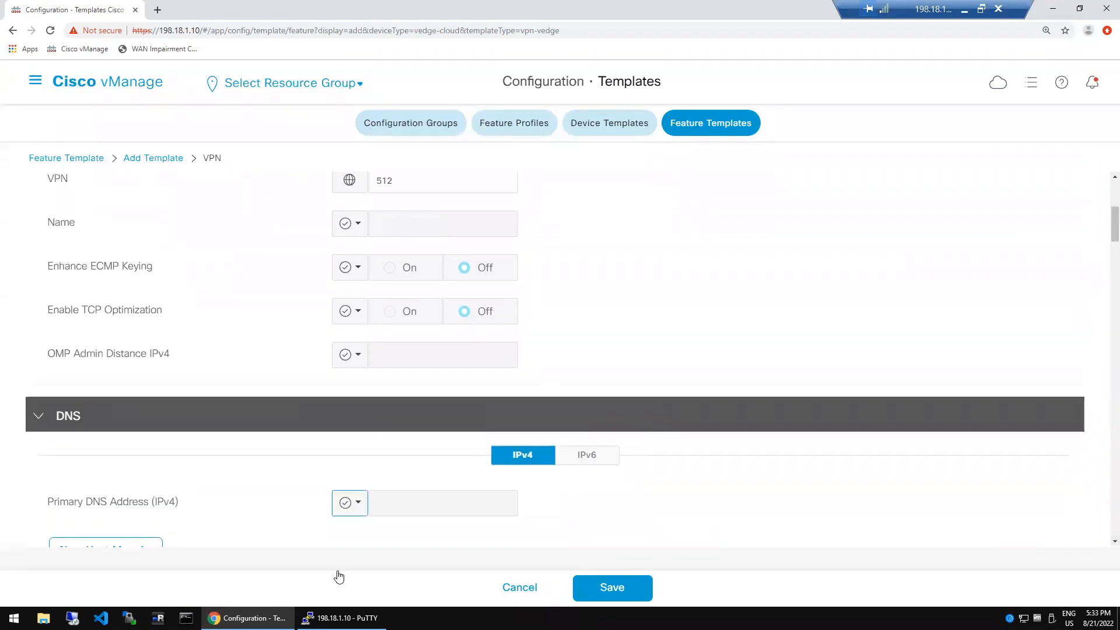
pyautogui.click(345, 619)
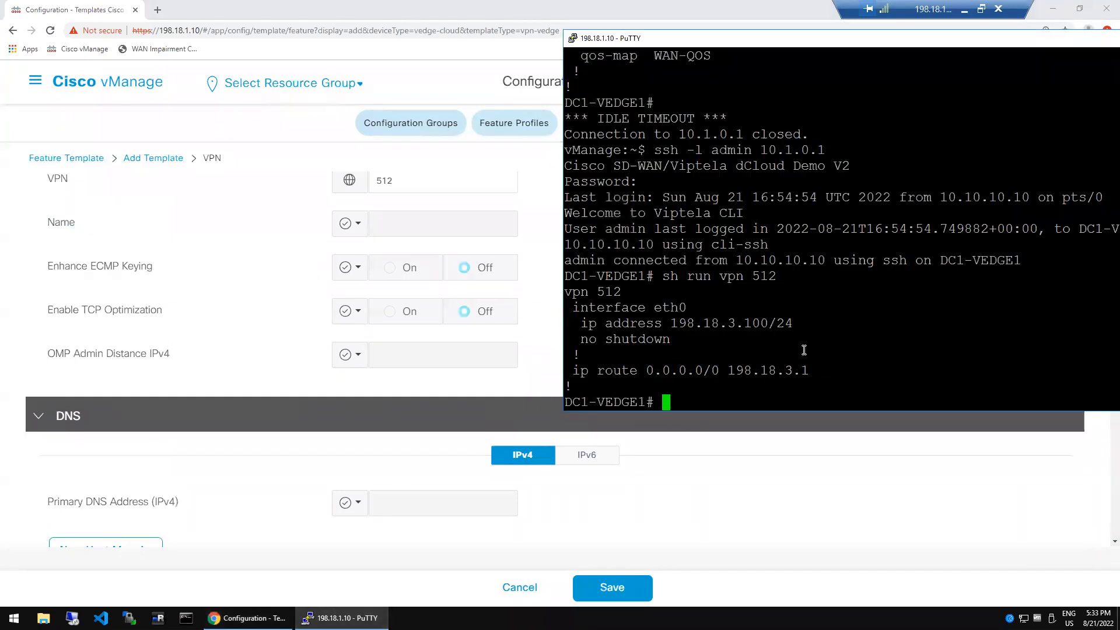
pyautogui.moveTo(576, 371); pyautogui.dragTo(783, 373)
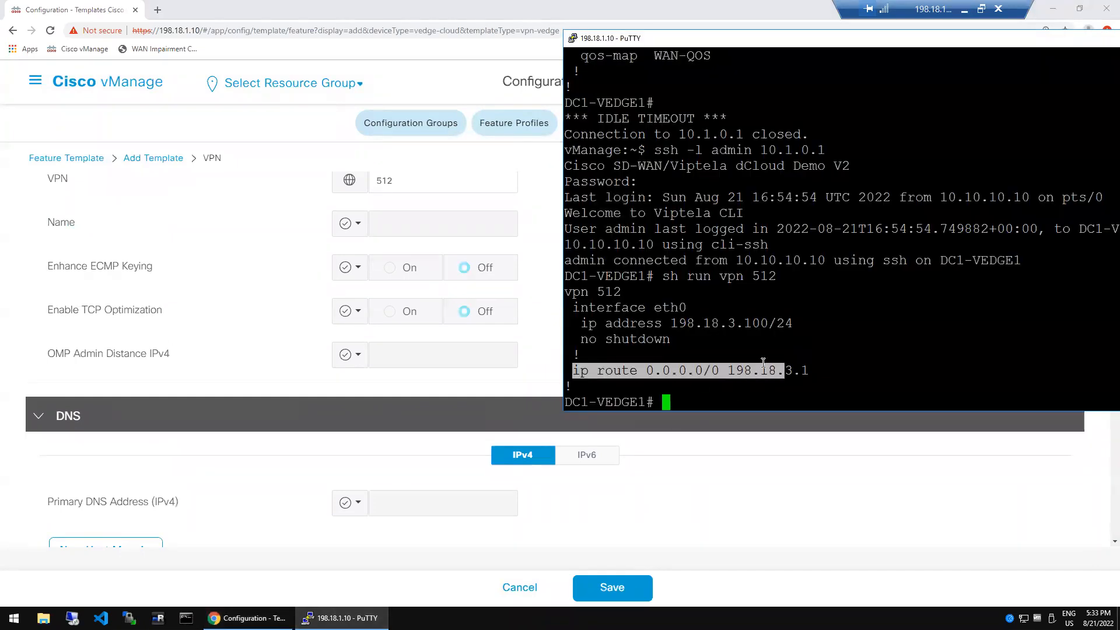
pyautogui.click(580, 316)
pyautogui.moveTo(577, 309); pyautogui.dragTo(698, 338)
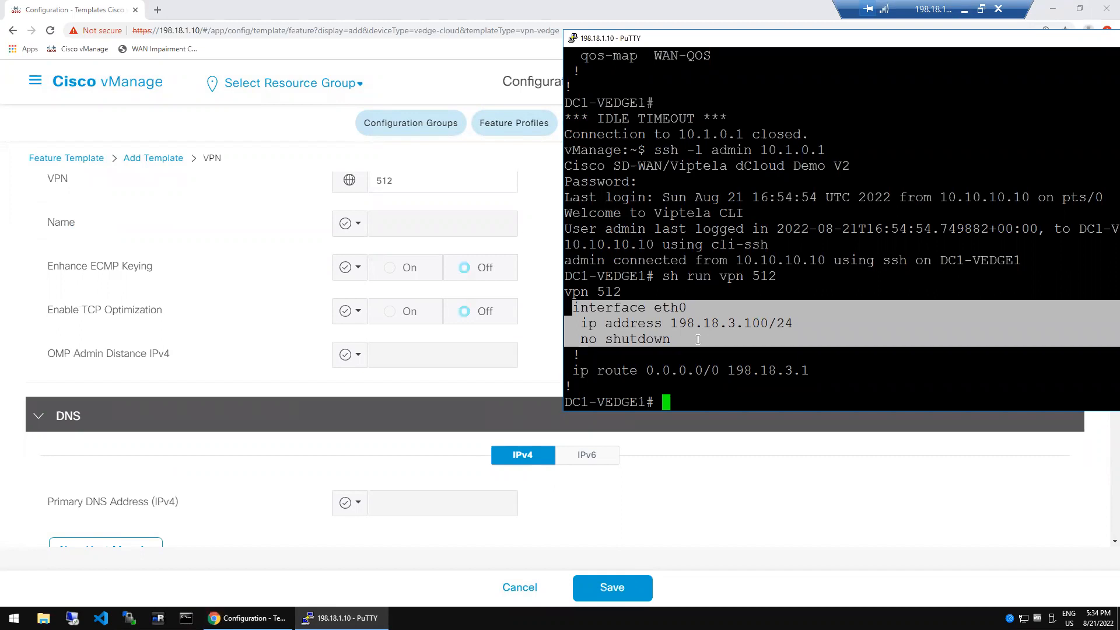
pyautogui.doubleClick(576, 292)
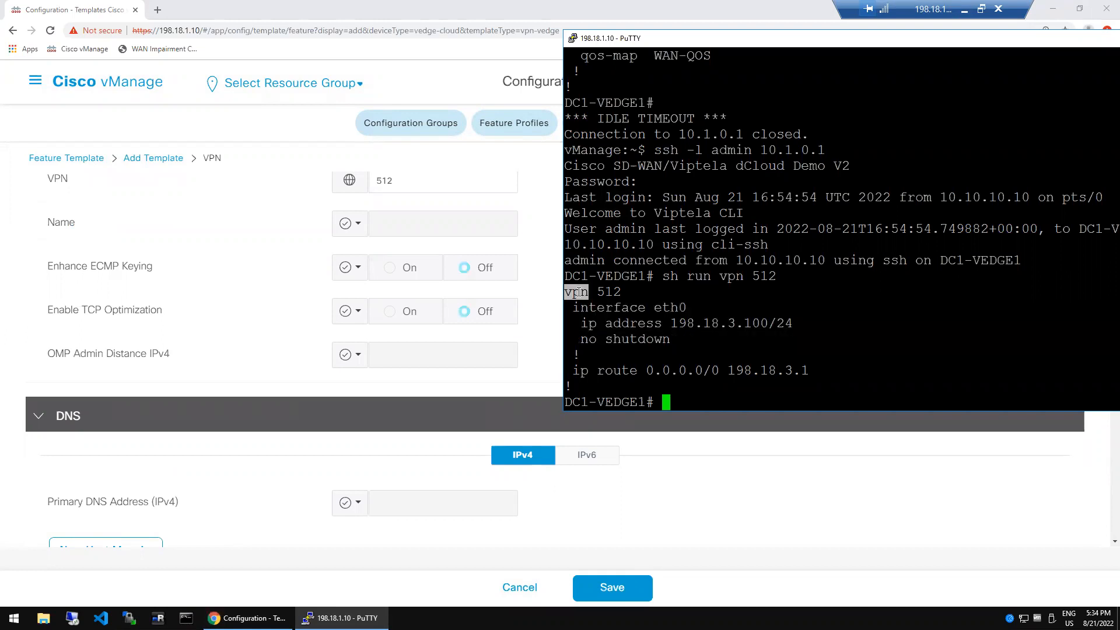
pyautogui.doubleClick(609, 291)
pyautogui.tripleClick(609, 371)
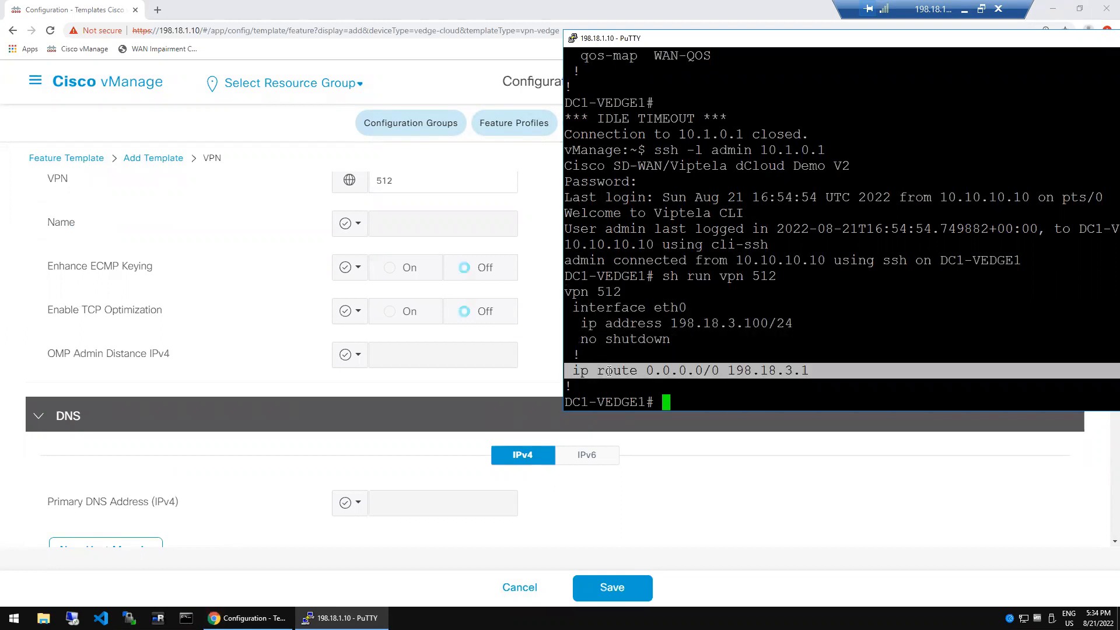
pyautogui.click(492, 377)
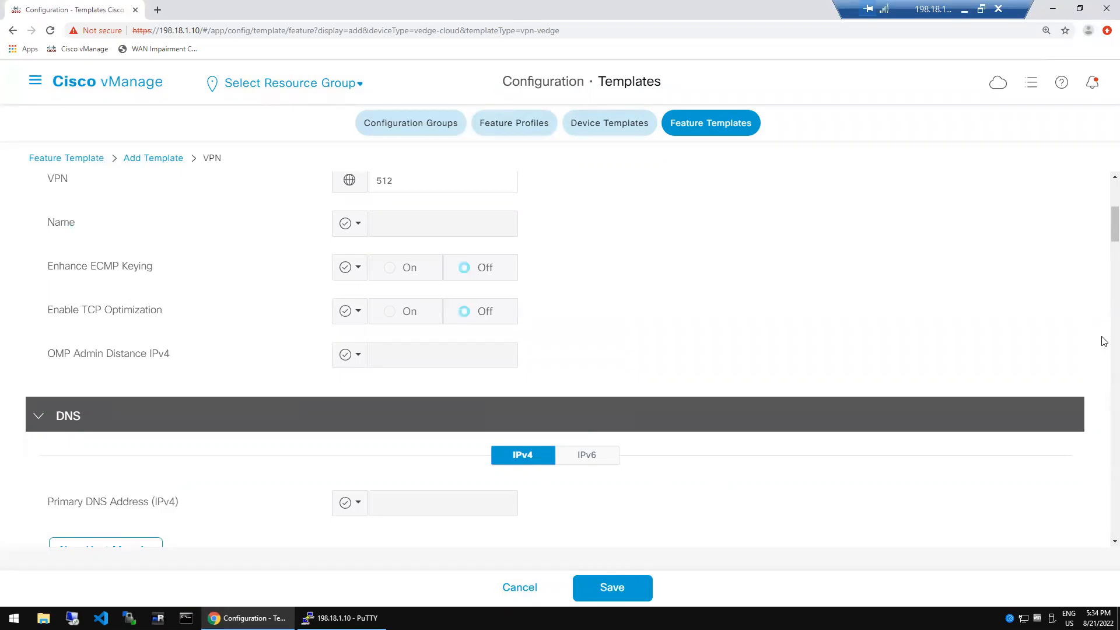
# Add a new IPv4 route with prefix 0.0.0.0/0 and request a next hop.
pyautogui.scroll(-5, 1104, 473)
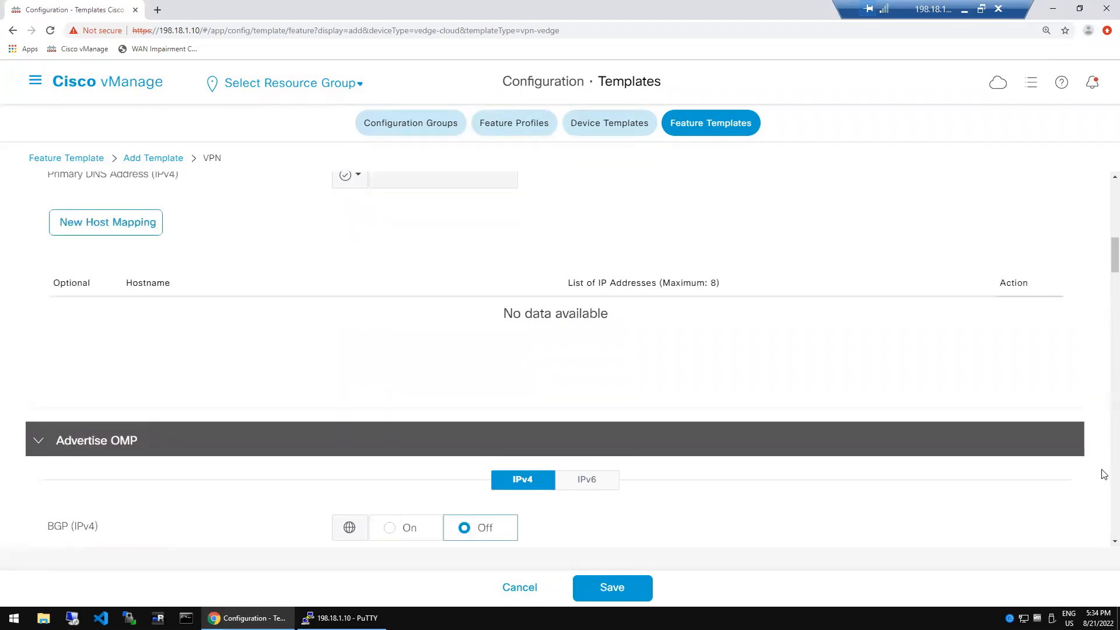
pyautogui.scroll(-5, 1105, 473)
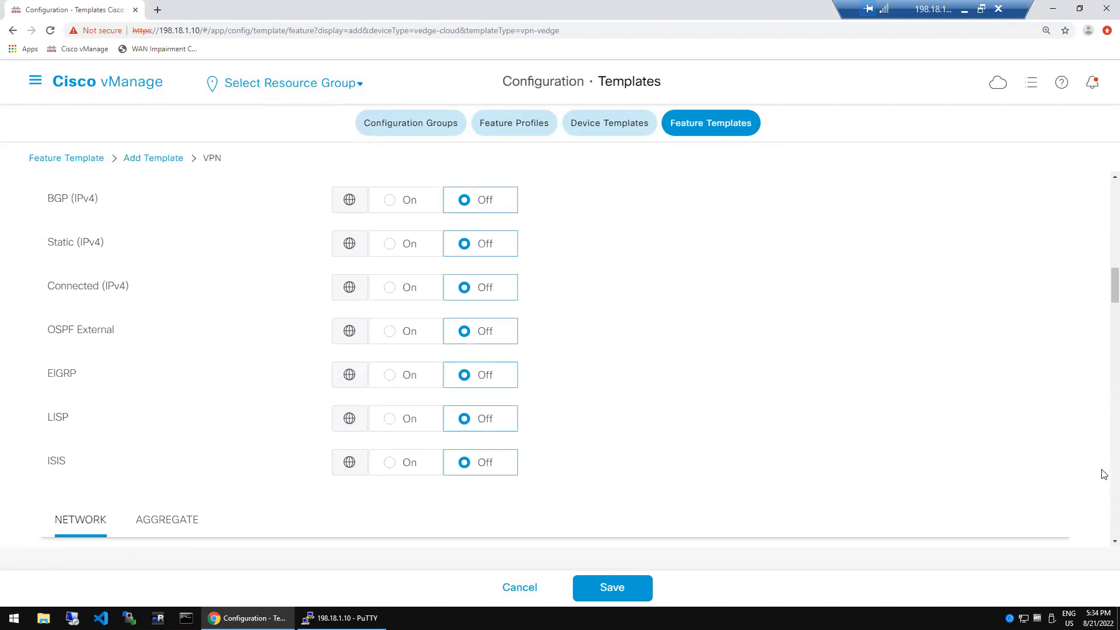
pyautogui.scroll(-5, 1104, 473)
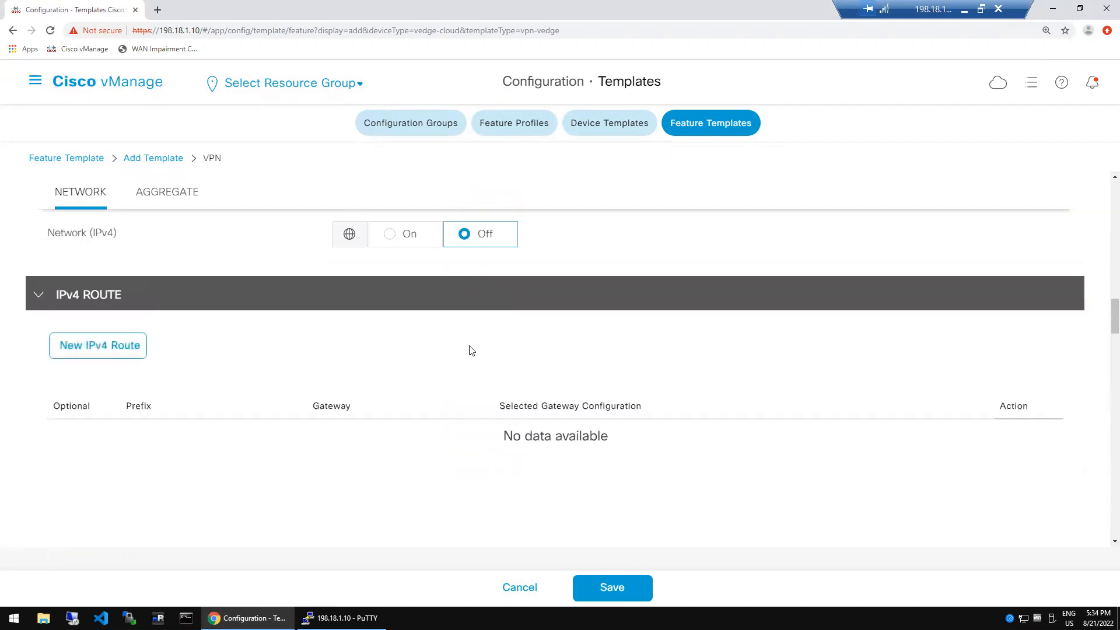
pyautogui.click(111, 343)
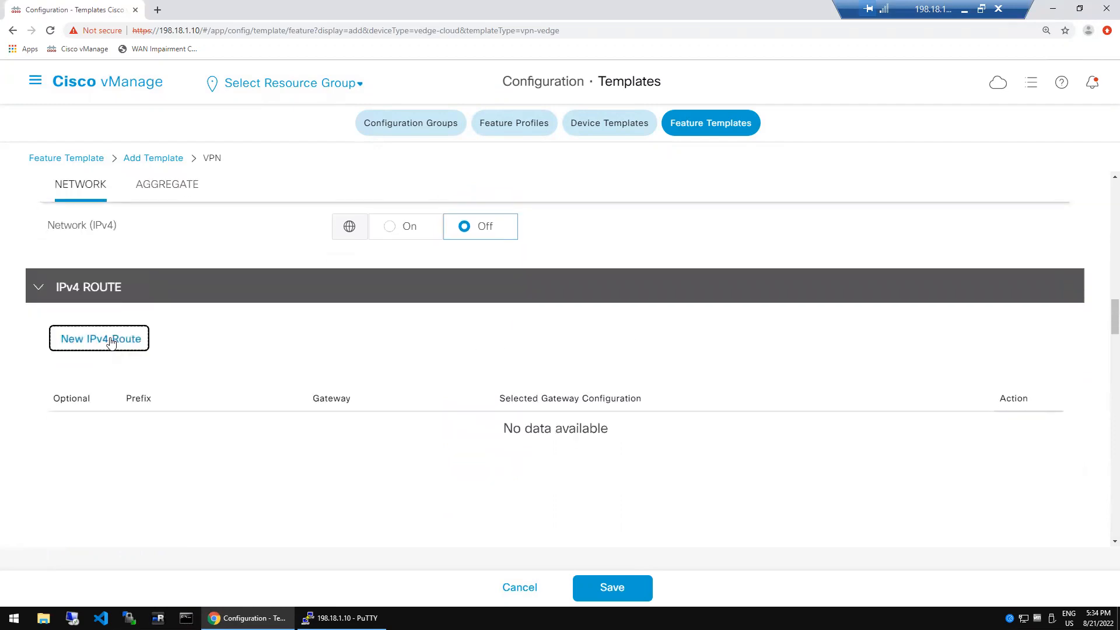
pyautogui.click(392, 368)
pyautogui.write('0.0.0.0')
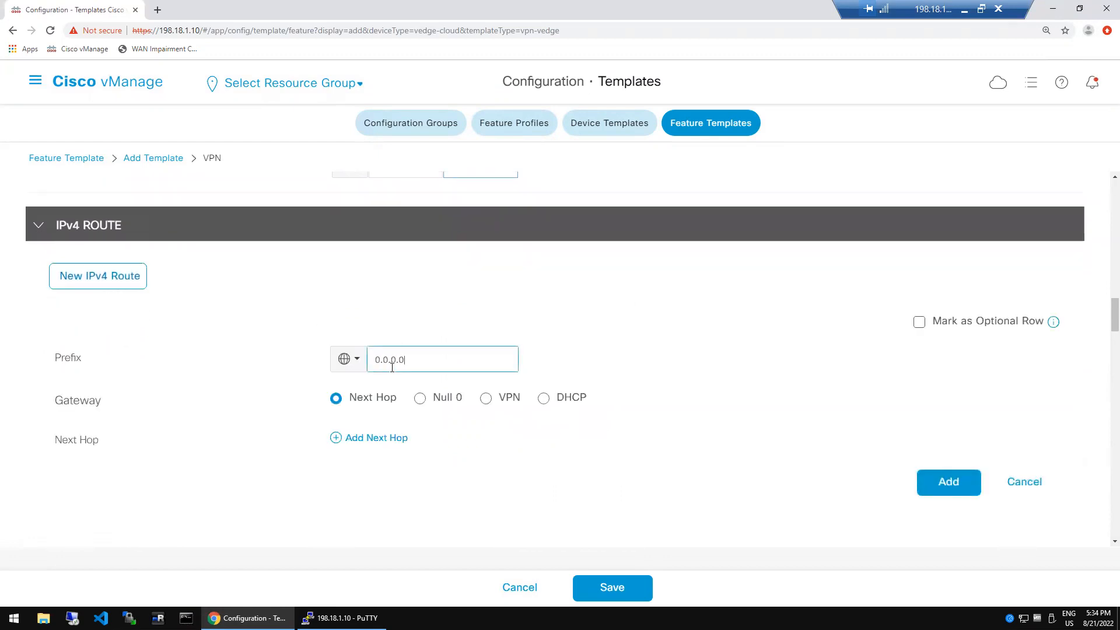
pyautogui.write('/0')
pyautogui.click(385, 440)
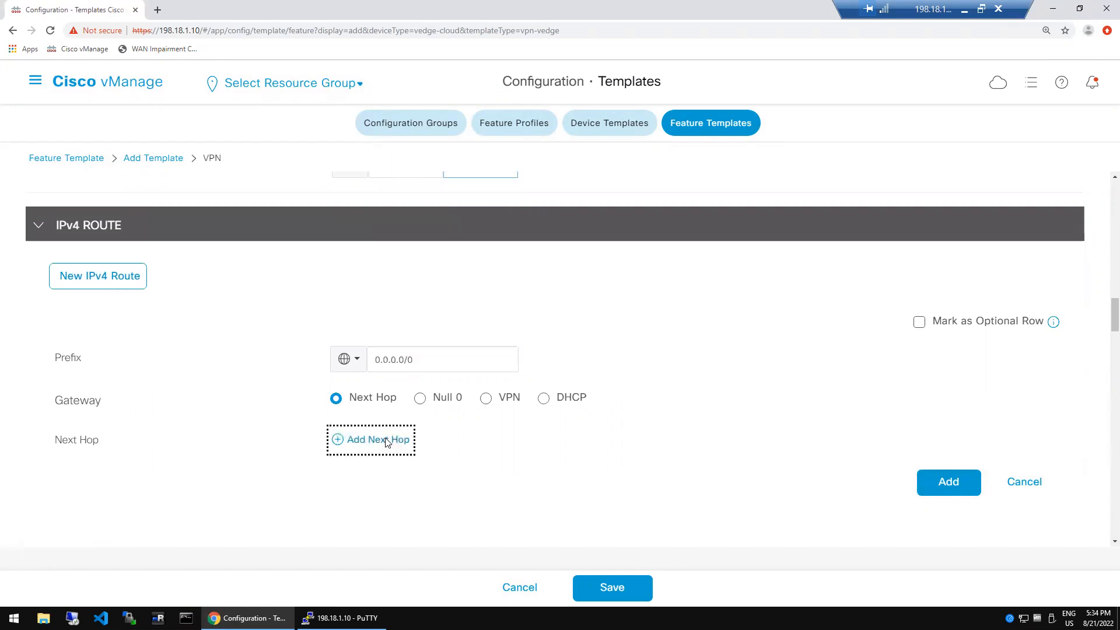
# Add a next hop to the 0.0.0.0/0 route and make its address device-specific.
pyautogui.click(385, 442)
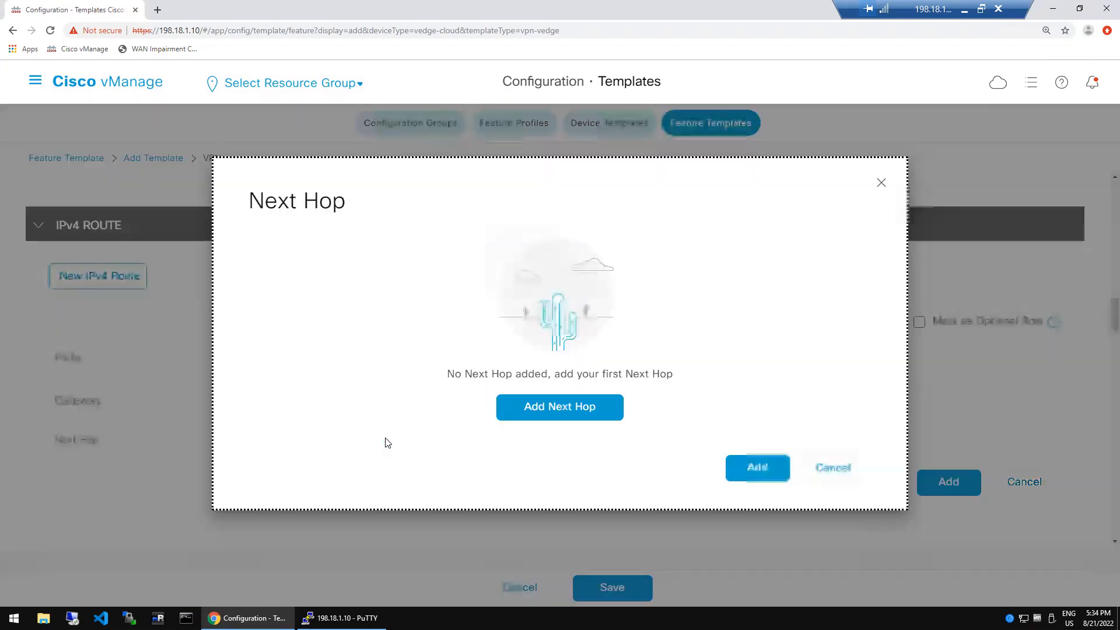
pyautogui.click(580, 407)
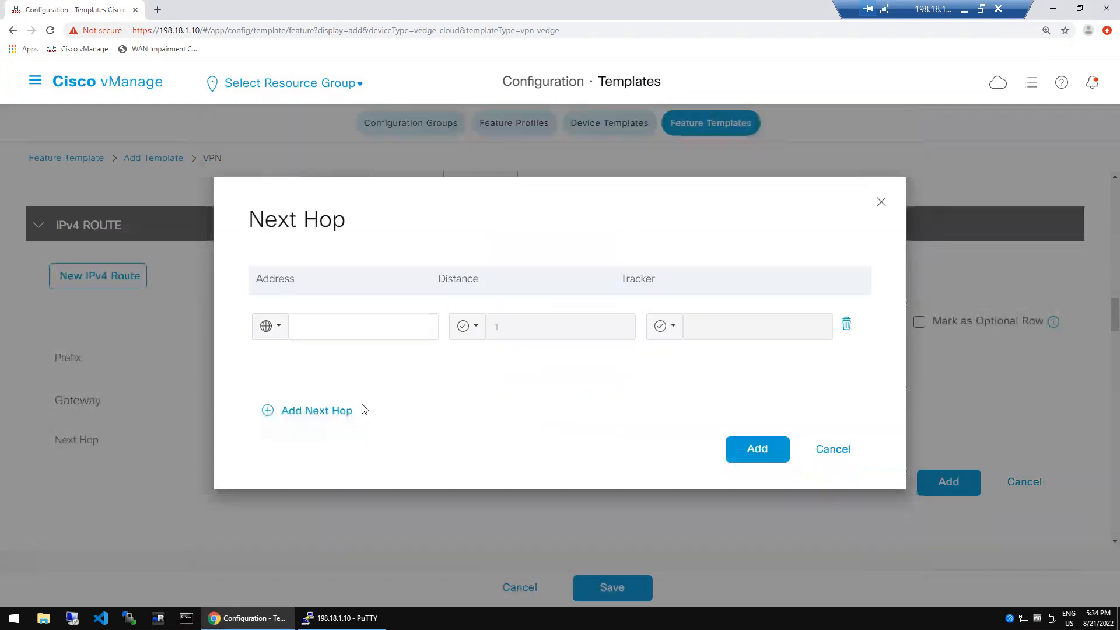
pyautogui.click(362, 332)
pyautogui.click(270, 326)
pyautogui.click(307, 387)
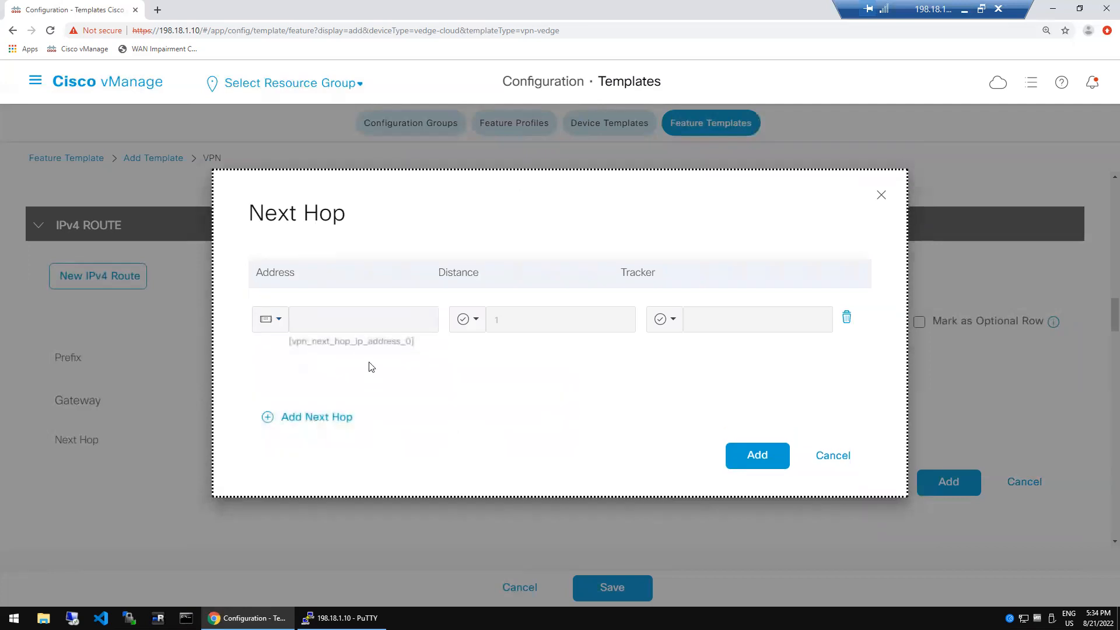
# Set the next-hop address key to mgmt_next_hop, then save the next hop and add the route.
pyautogui.click(277, 321)
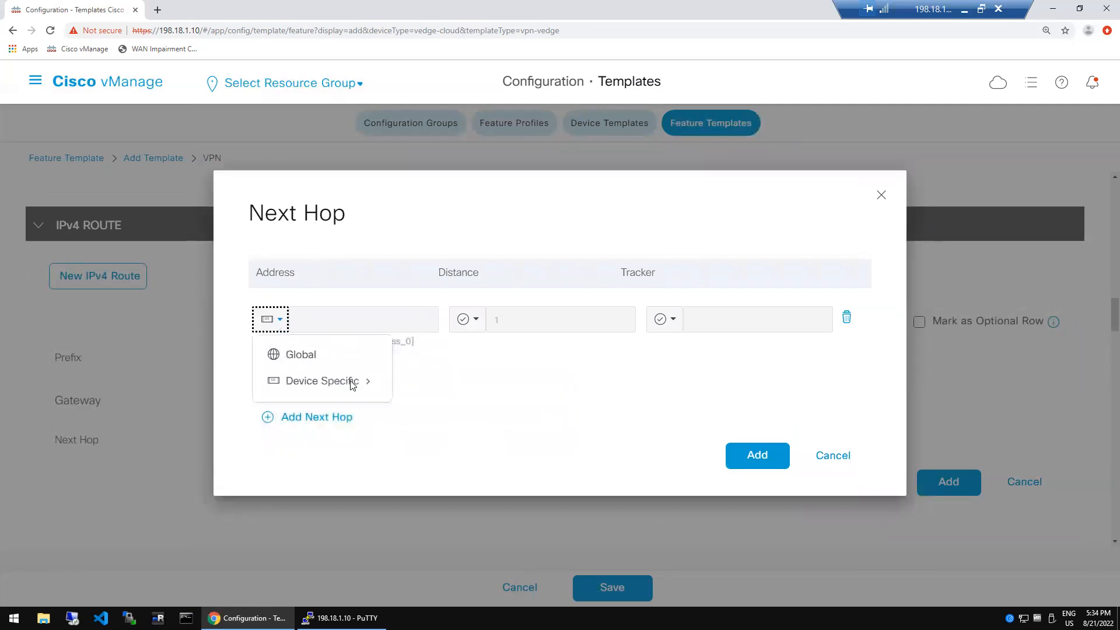
pyautogui.moveTo(349, 388)
pyautogui.click(471, 413)
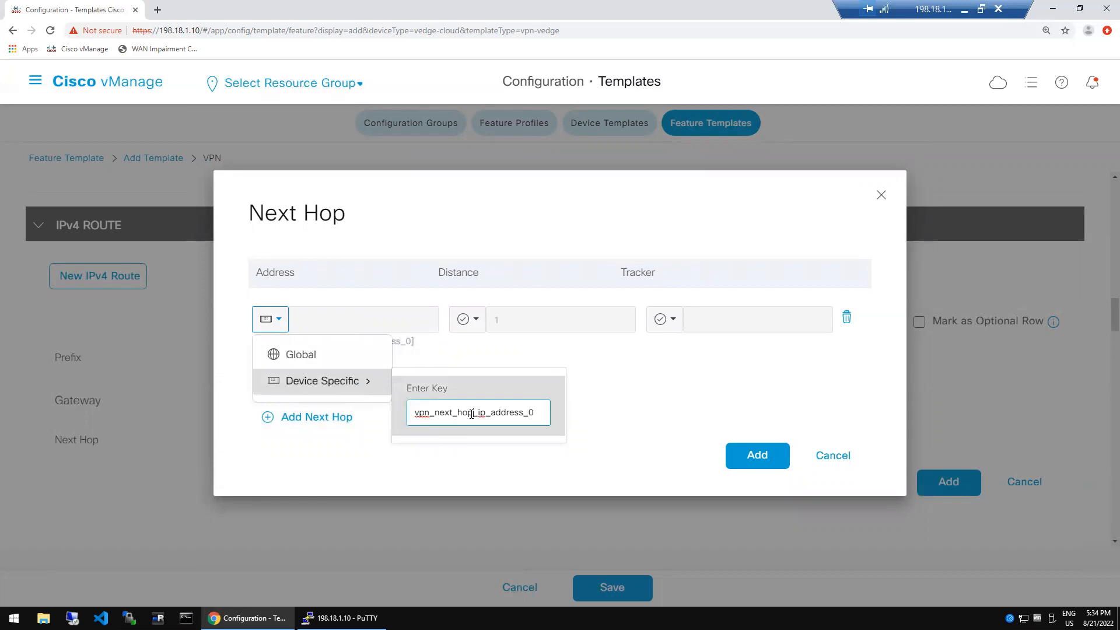
pyautogui.doubleClick(471, 413)
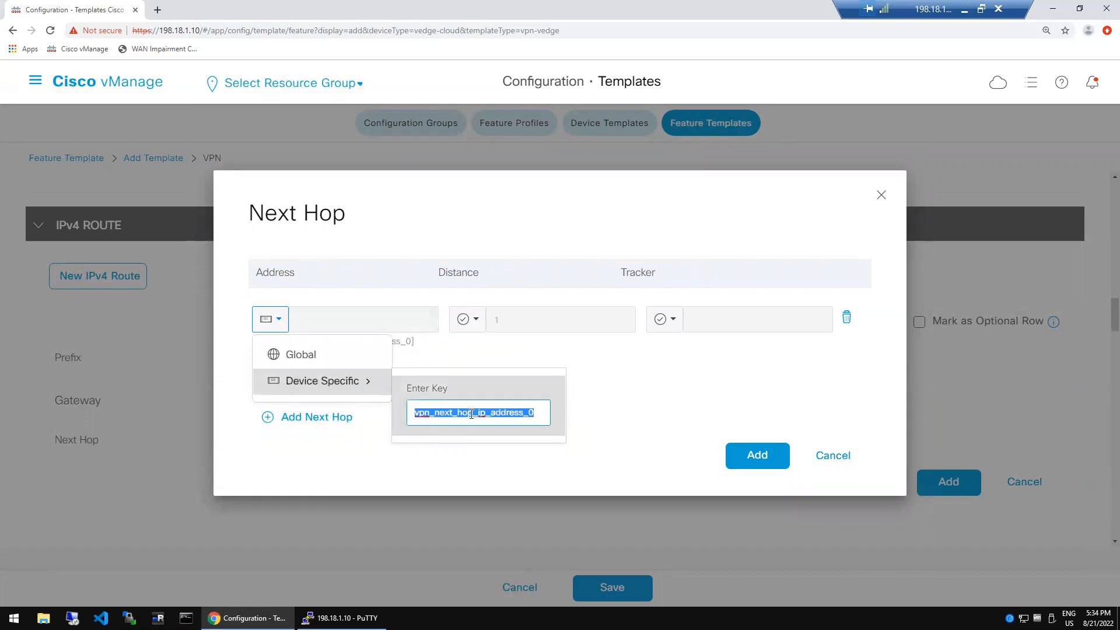
pyautogui.write('mgmt')
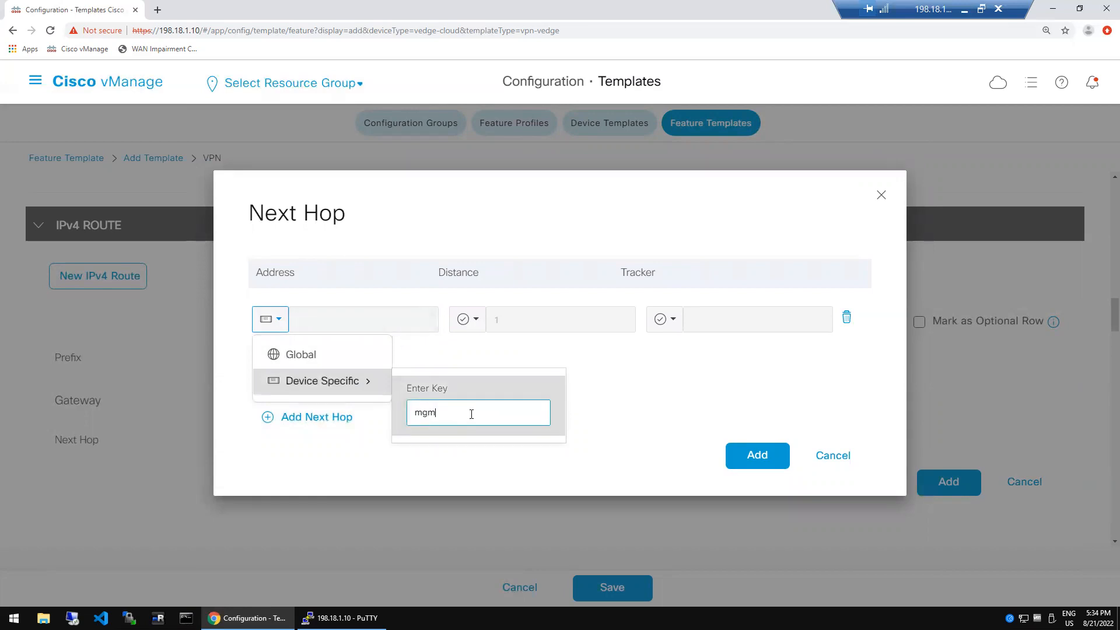
pyautogui.press('BackSpace')
pyautogui.write('_next_hop')
pyautogui.click(651, 415)
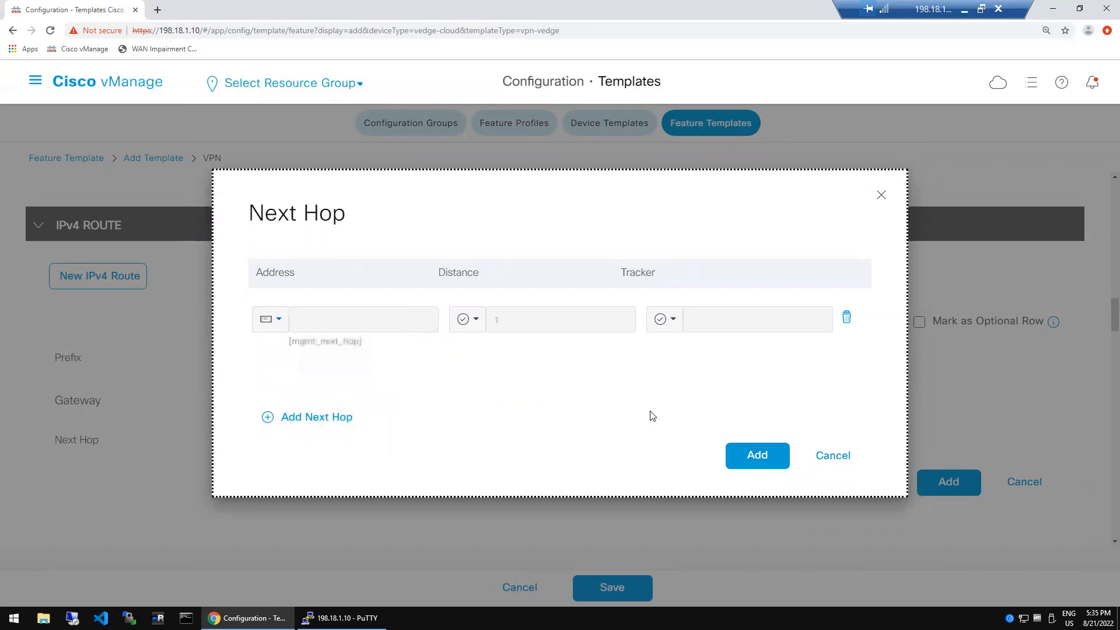
pyautogui.click(750, 459)
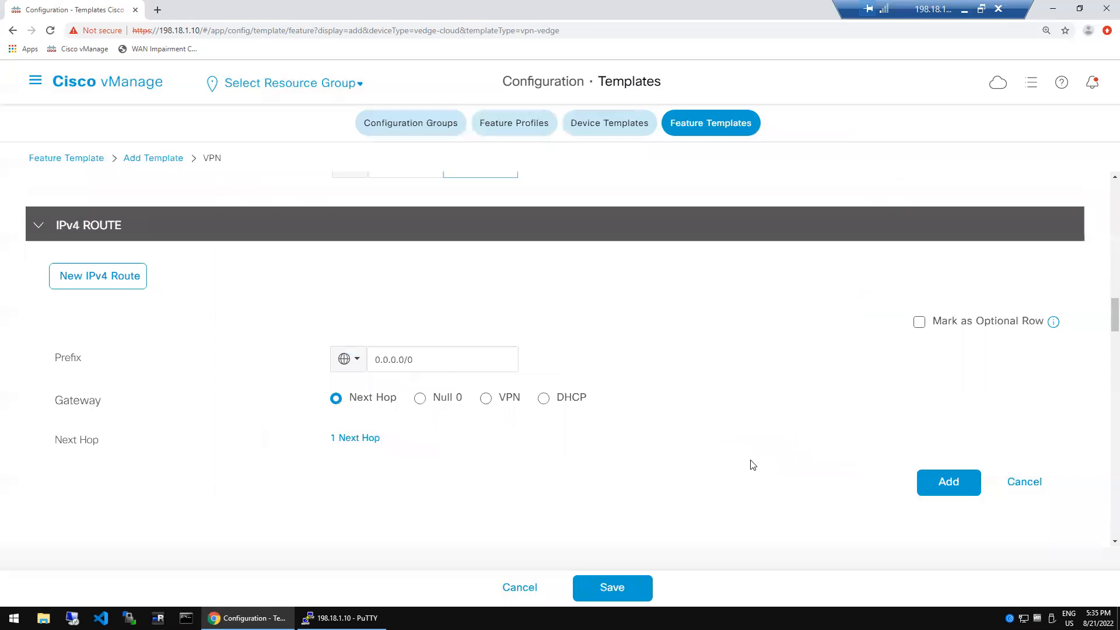
pyautogui.click(943, 483)
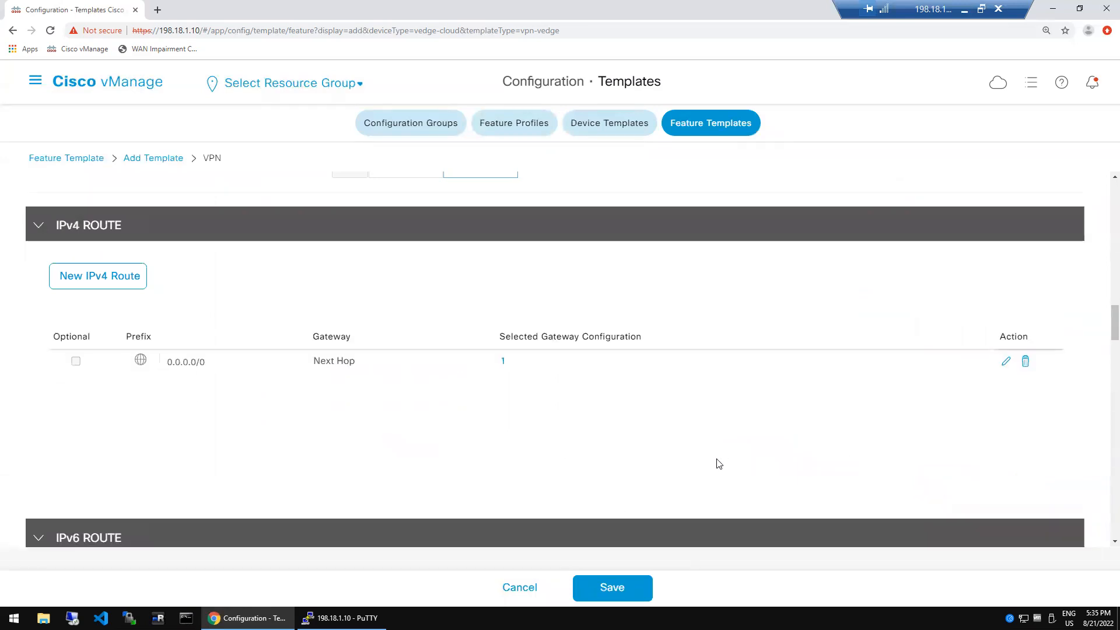
# Save the VPN 512 template, then start a new feature template for vEdge Cloud and scroll to the VPN types.
pyautogui.click(633, 583)
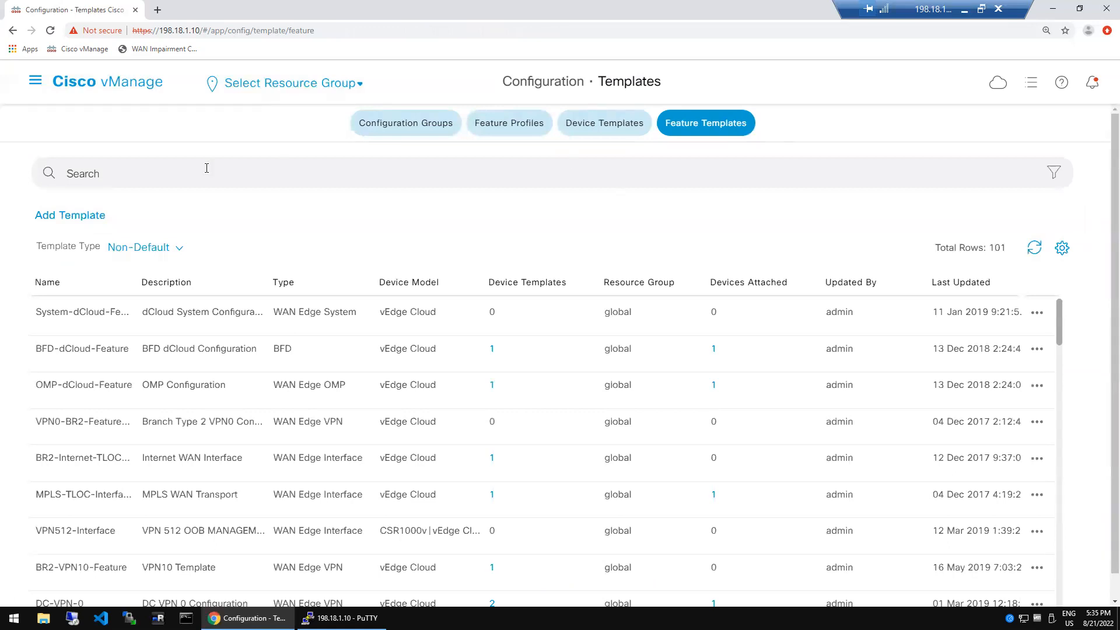
pyautogui.click(81, 225)
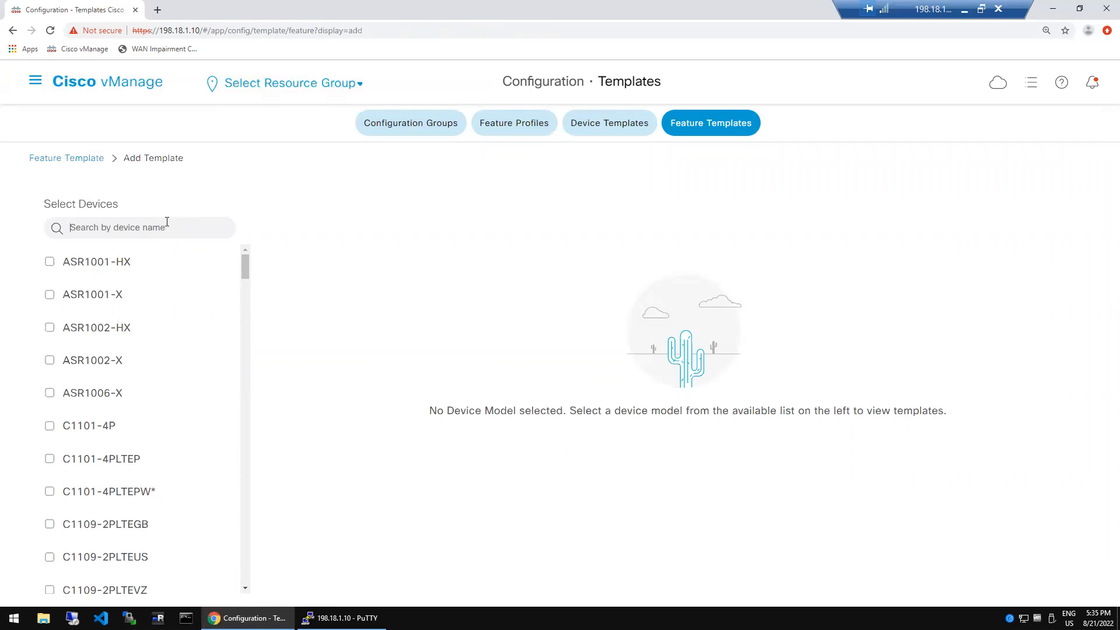
pyautogui.write('cloud')
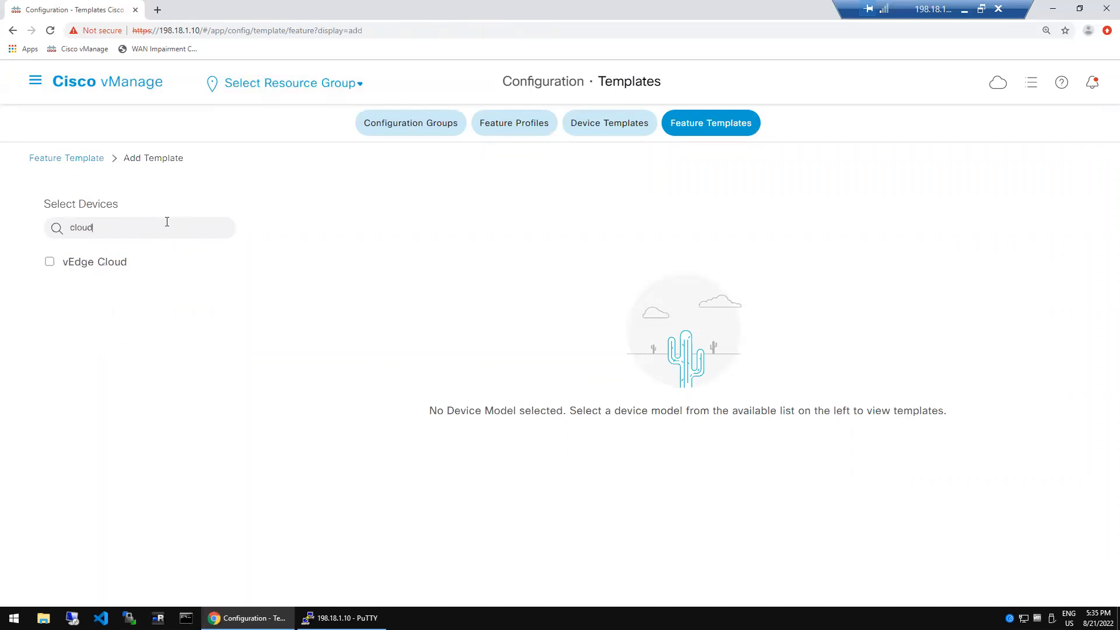
pyautogui.click(77, 265)
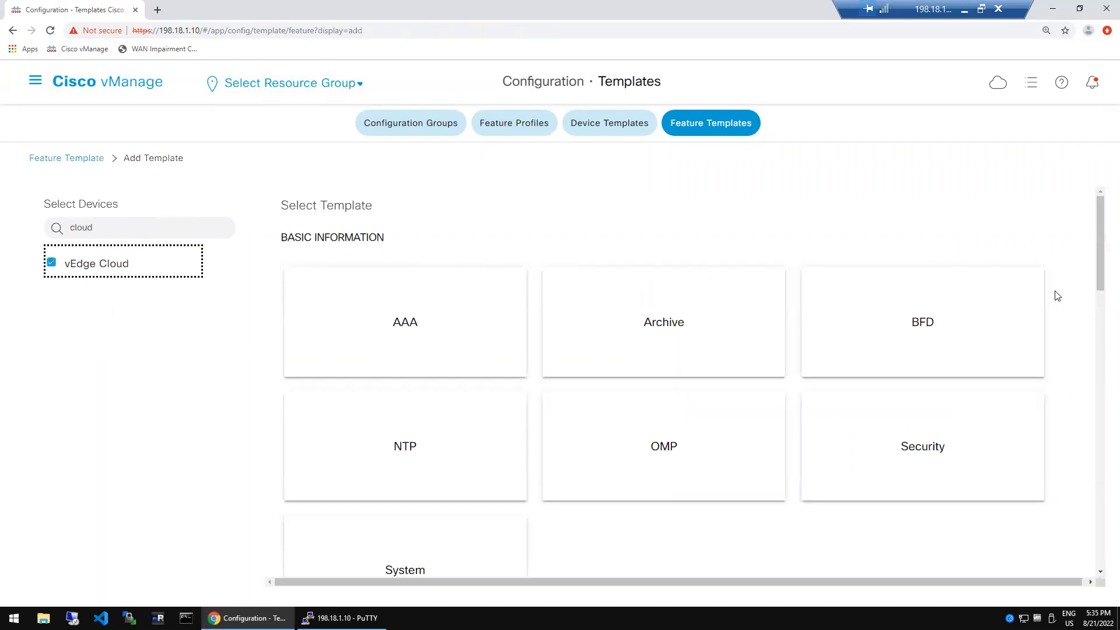
pyautogui.click(1101, 346)
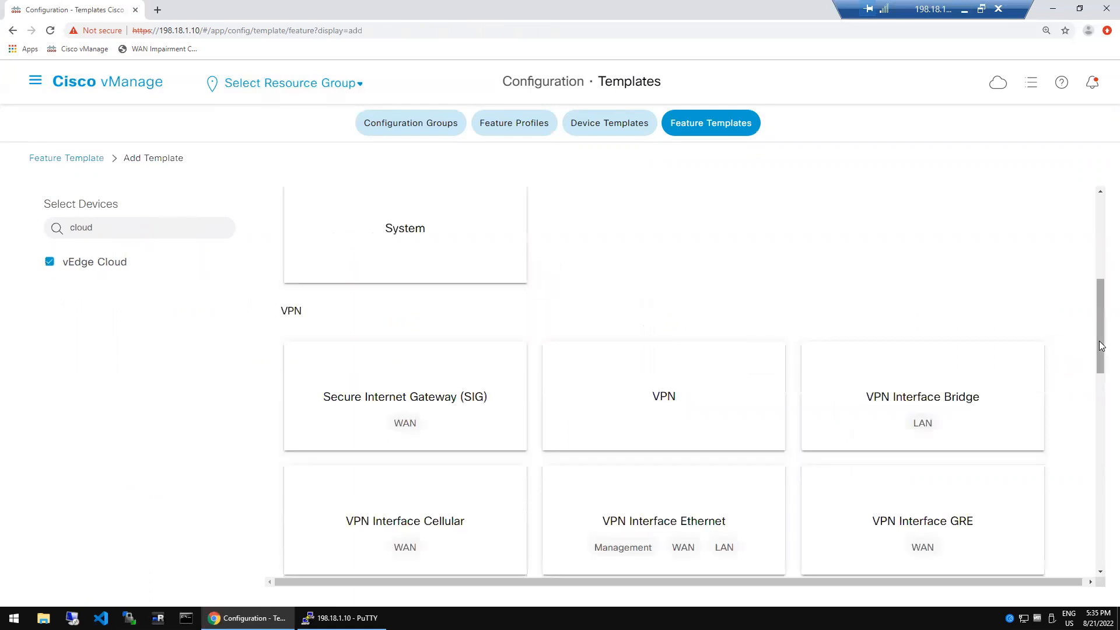
# Start a VPN Interface Ethernet template with name and description rat_dc_vpn512_interface.
pyautogui.click(665, 512)
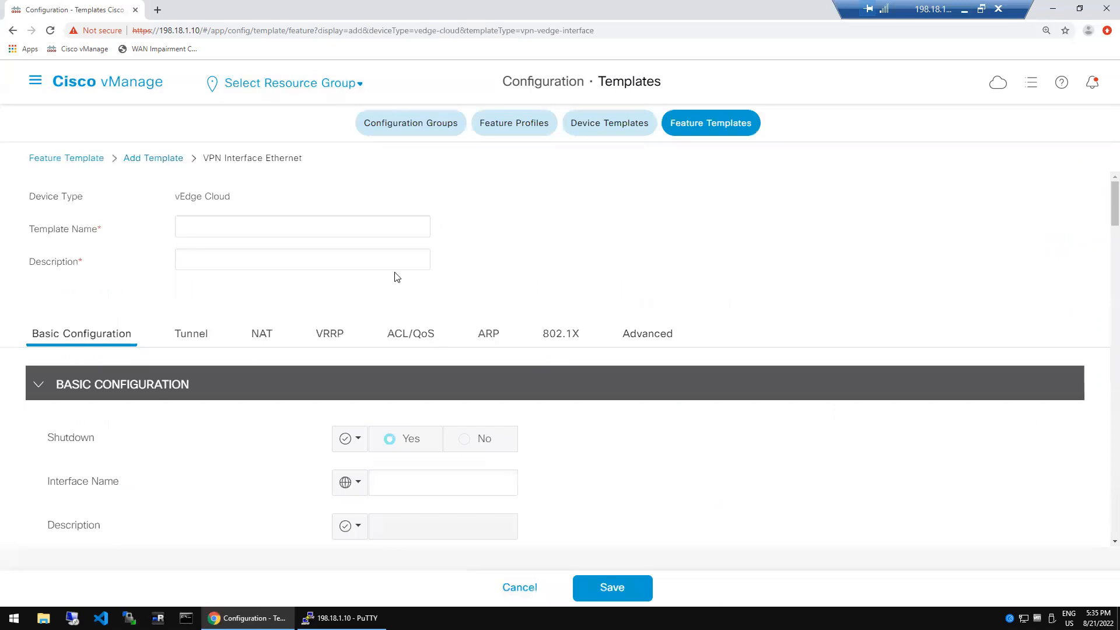
pyautogui.click(389, 235)
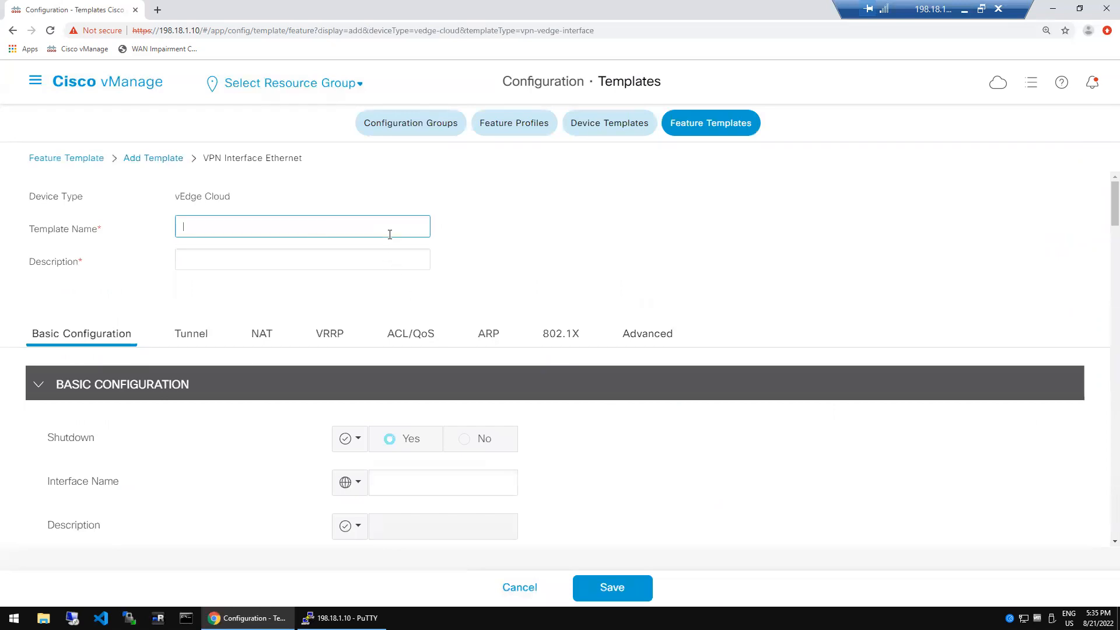
pyautogui.write('ip route 0.0.0.0/0 198.18.3.1')
pyautogui.hotkey('ctrl', 'a')
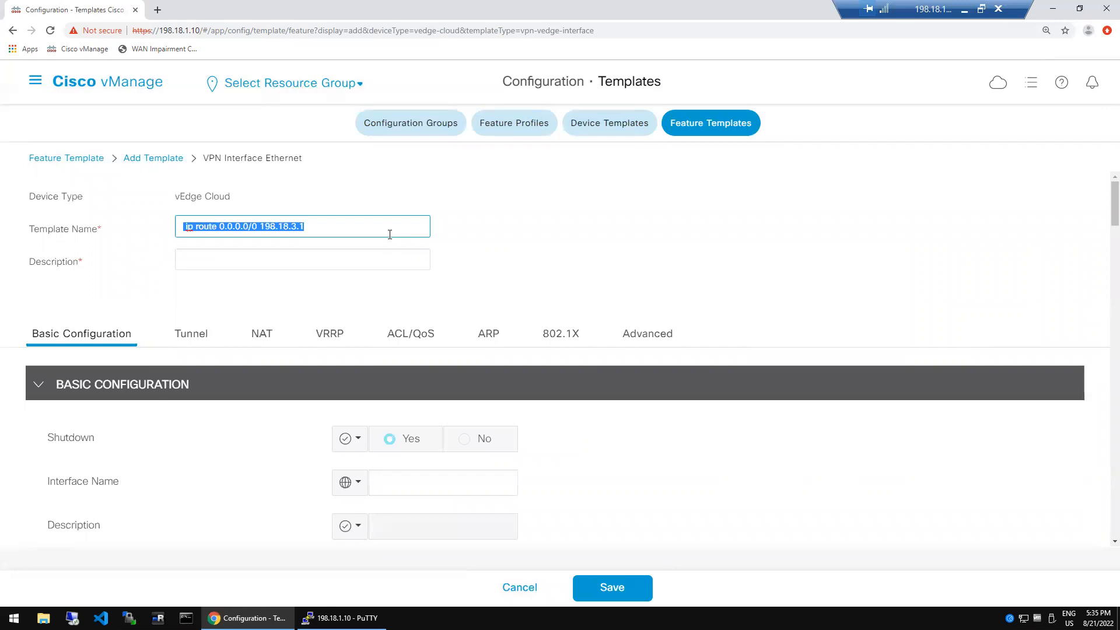
pyautogui.write('rat_dc_vpn51')
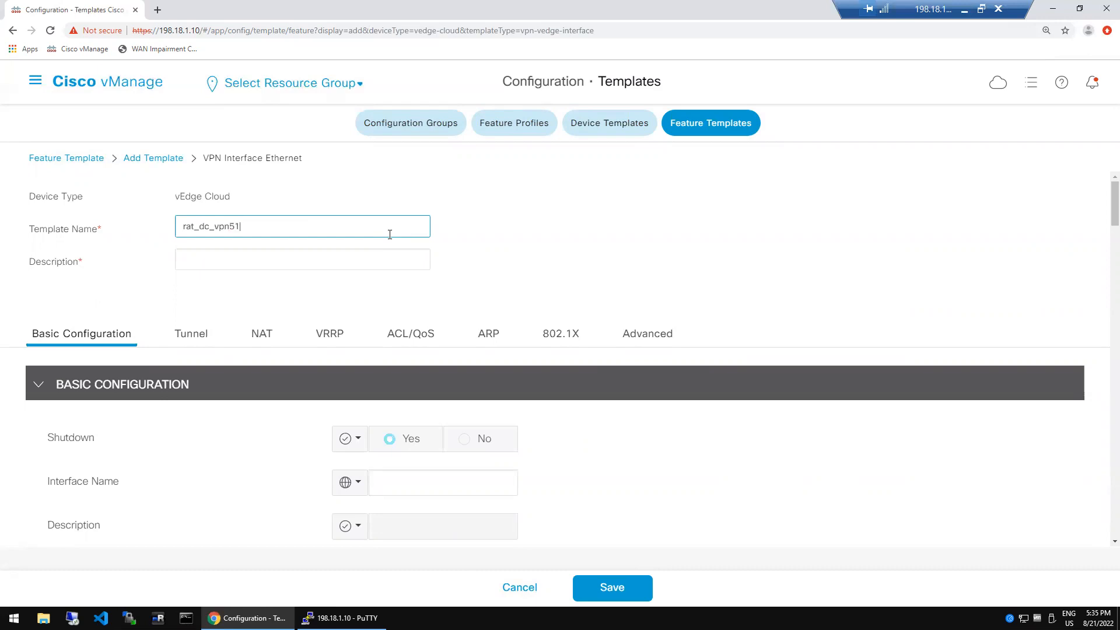
pyautogui.write('2_interface')
pyautogui.hotkey('ctrl', 'a')
pyautogui.hotkey('ctrl', 'c')
pyautogui.click(378, 260)
pyautogui.hotkey('ctrl', 'v')
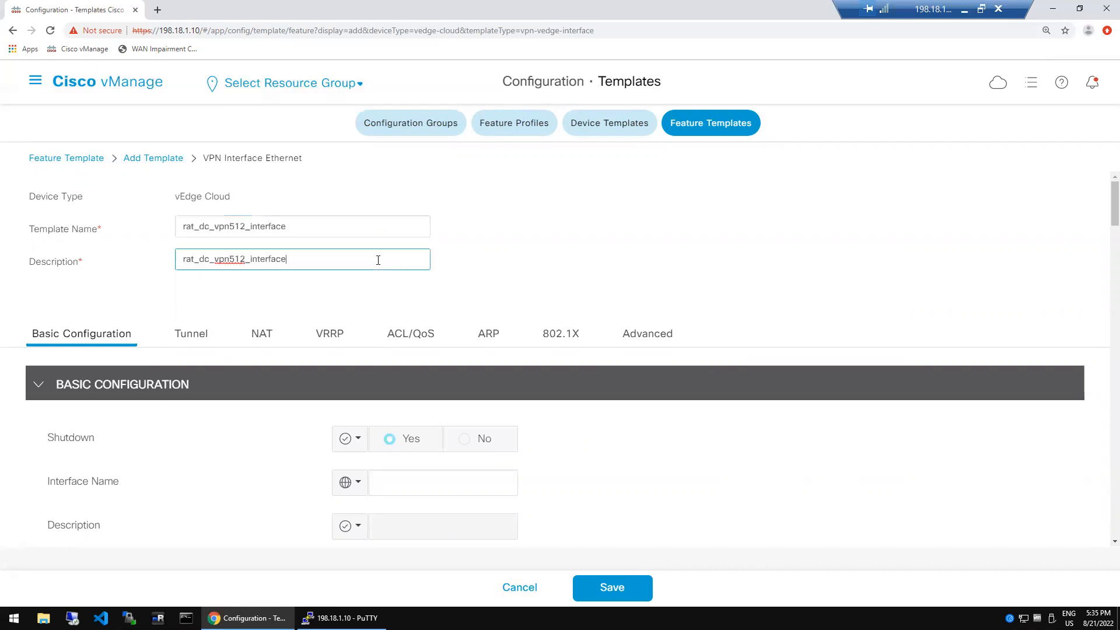
pyautogui.click(527, 260)
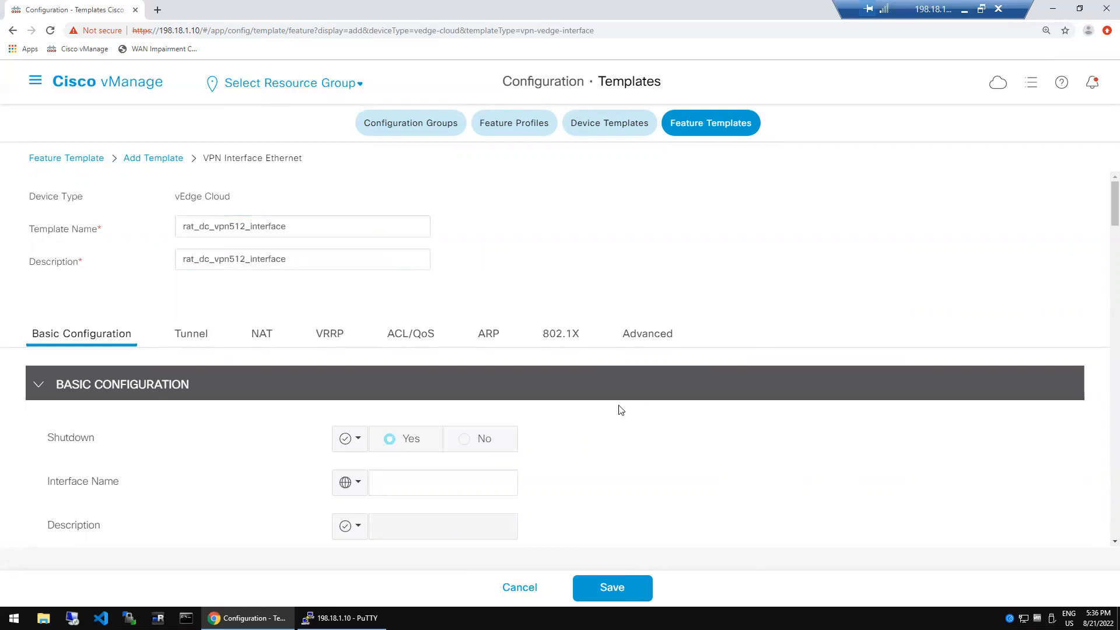
# Set Shutdown to global No and the interface name to eth0.
pyautogui.click(349, 441)
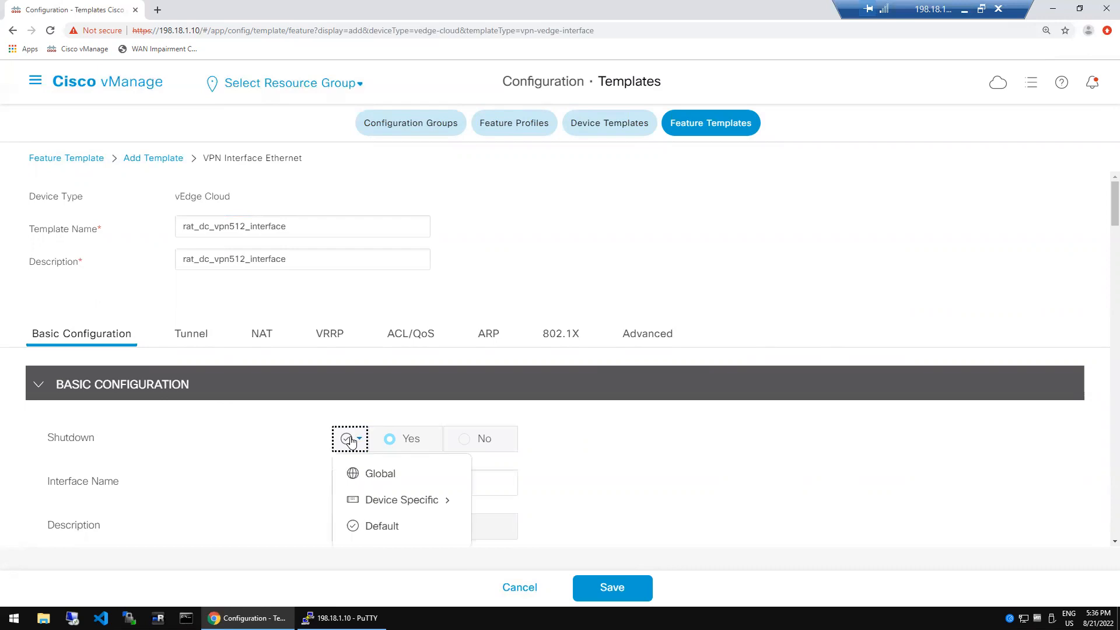
pyautogui.click(374, 475)
pyautogui.click(470, 444)
pyautogui.click(446, 481)
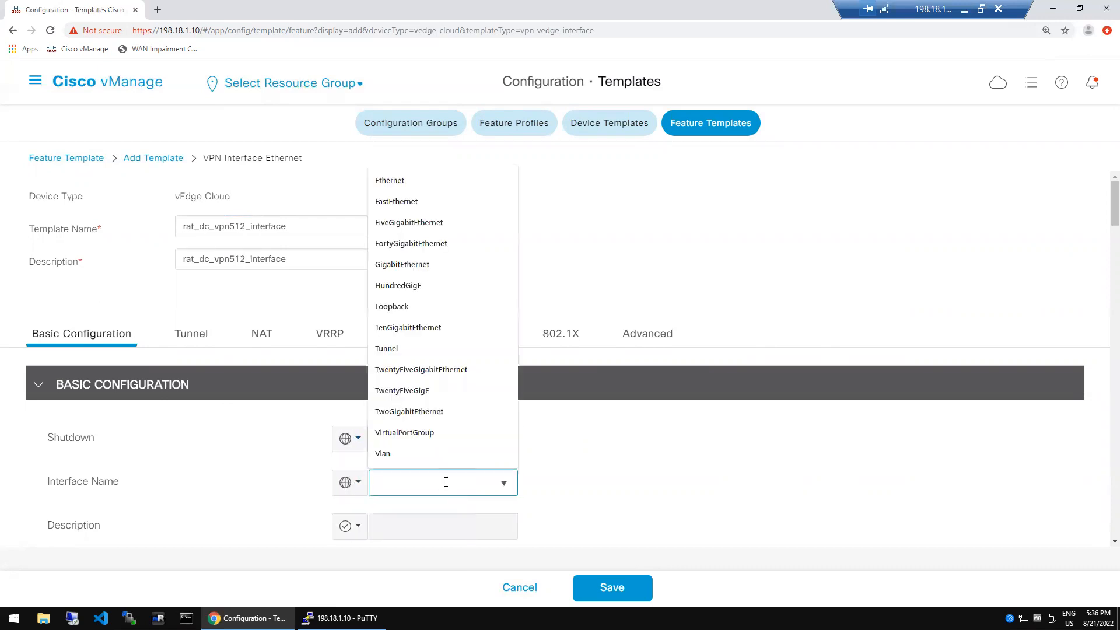
pyautogui.write('eth0')
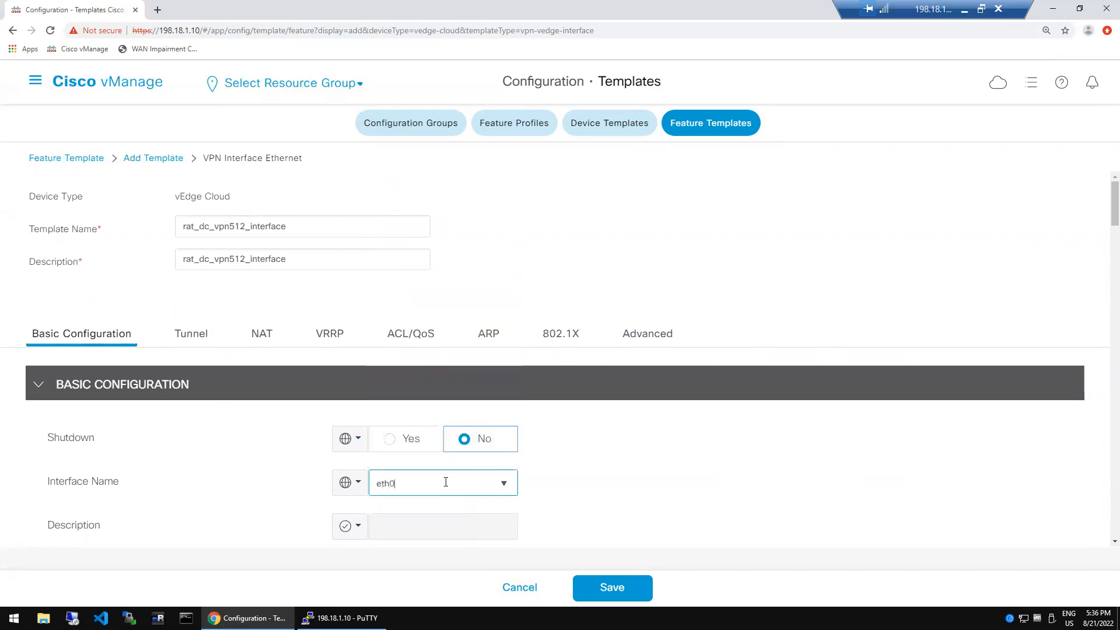
pyautogui.click(343, 618)
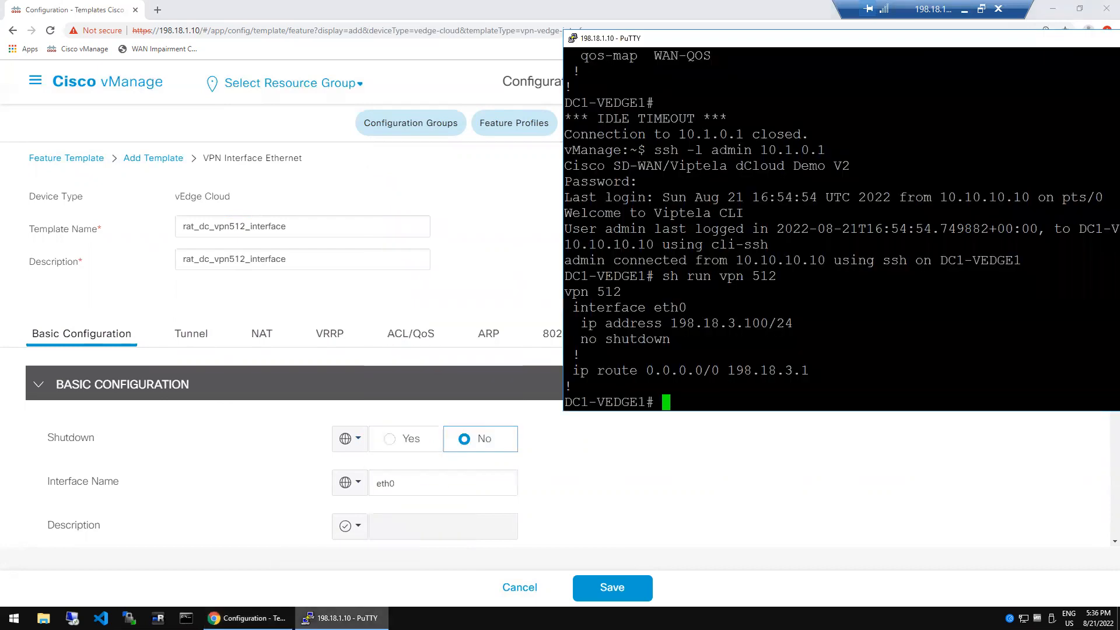
pyautogui.click(646, 492)
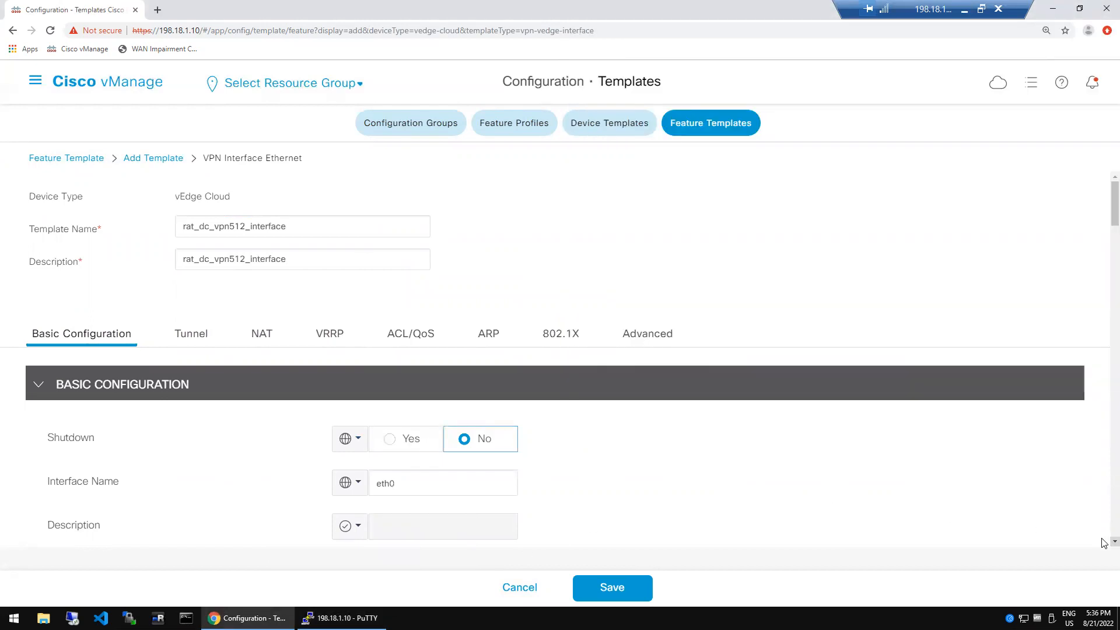
# Give the interface a global description 'mgmt interface'.
pyautogui.scroll(-3, 1103, 543)
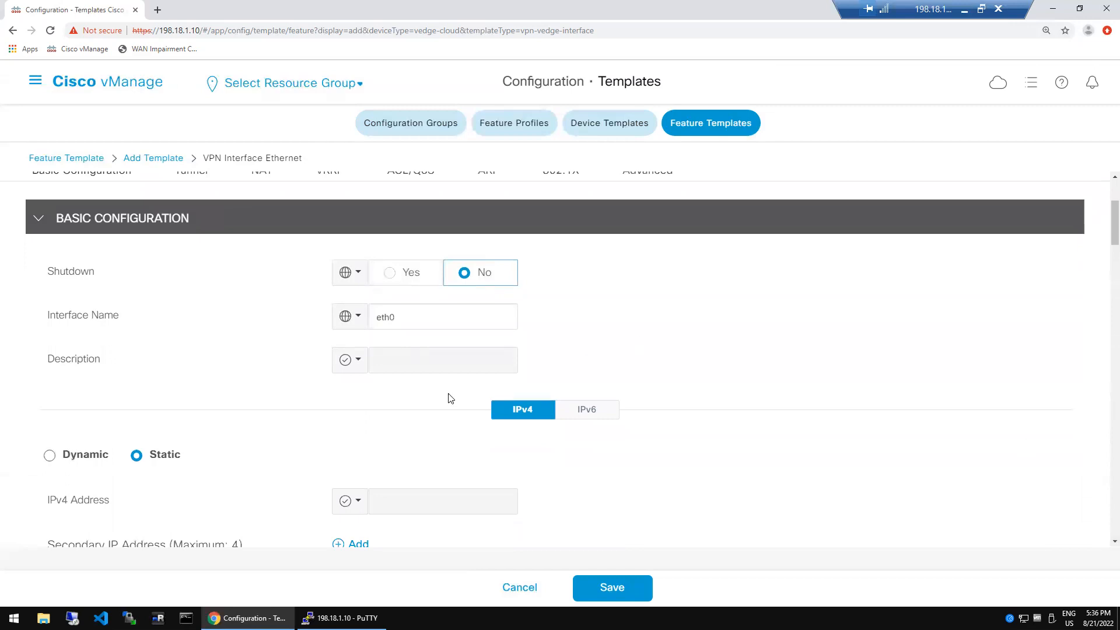
pyautogui.click(356, 360)
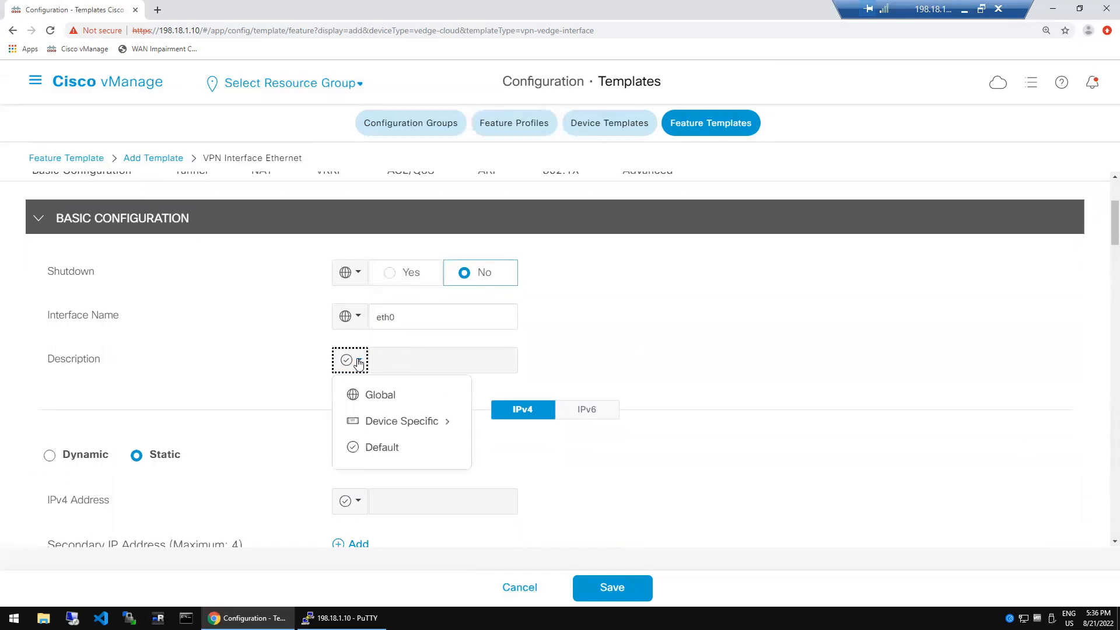
pyautogui.click(376, 396)
pyautogui.click(435, 368)
pyautogui.write('mgmt interface')
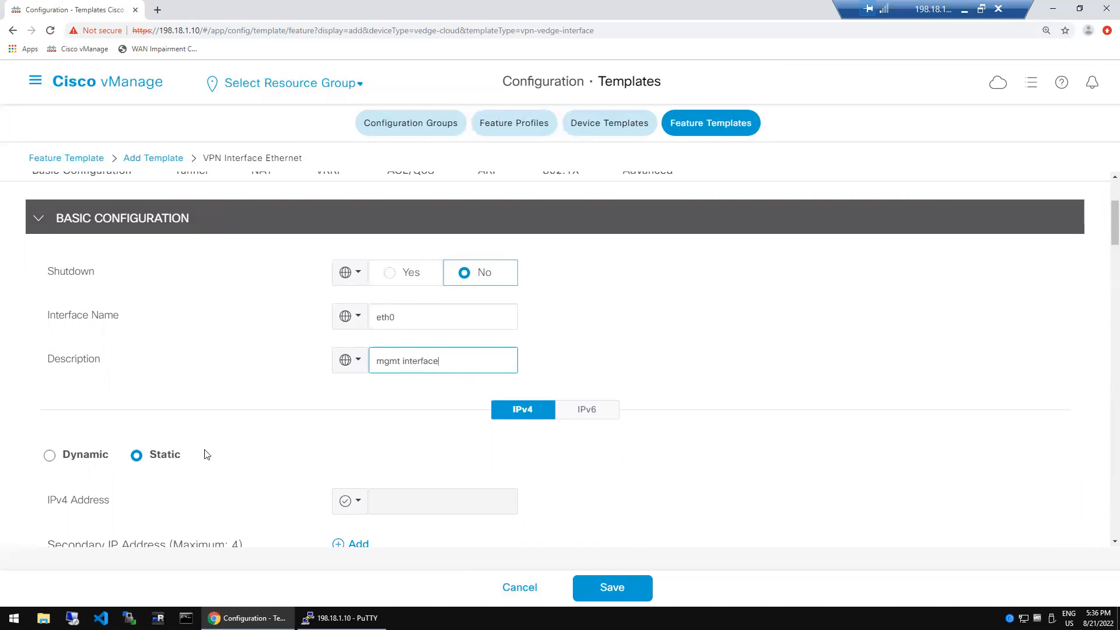
pyautogui.click(1115, 541)
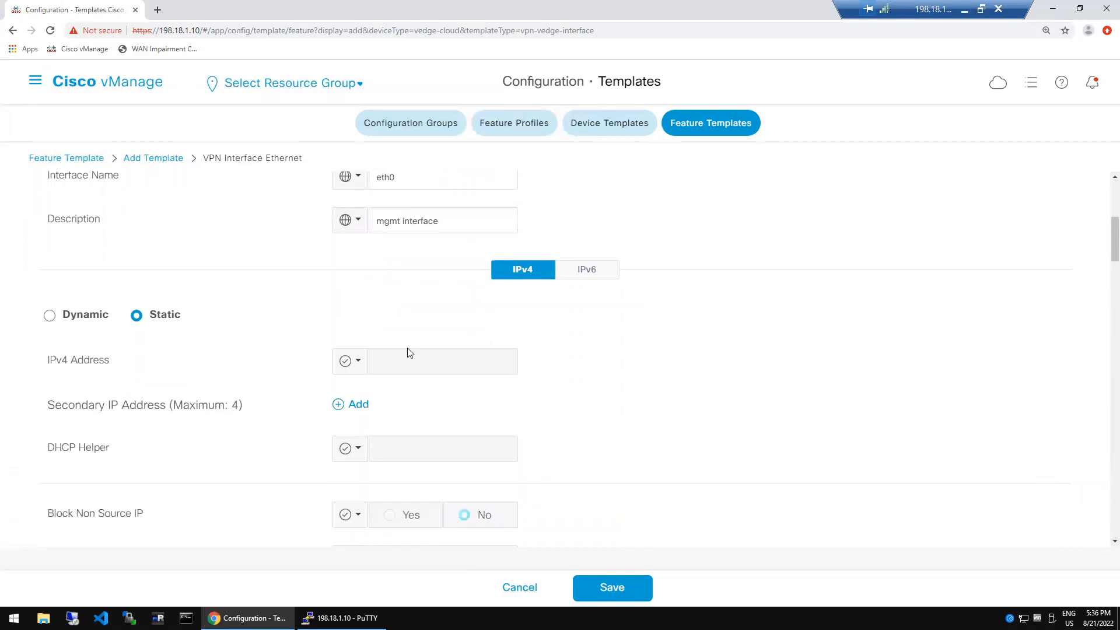
# Make the IPv4 address device-specific with key mgmt_inteface_ip_addr and save the template.
pyautogui.click(359, 364)
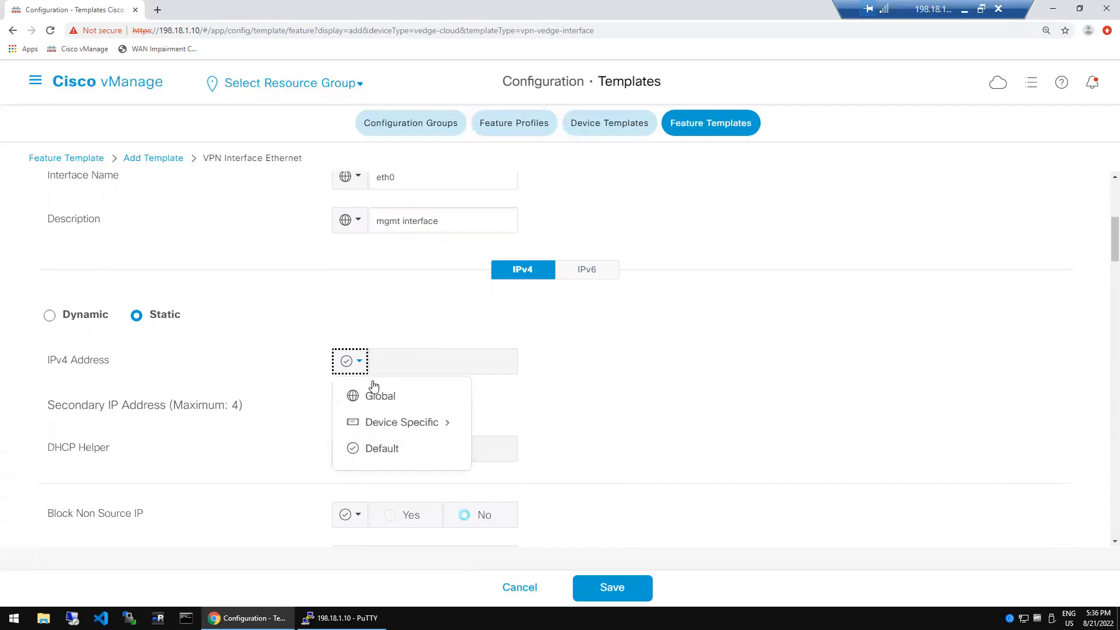
pyautogui.moveTo(378, 423)
pyautogui.click(543, 454)
pyautogui.doubleClick(543, 456)
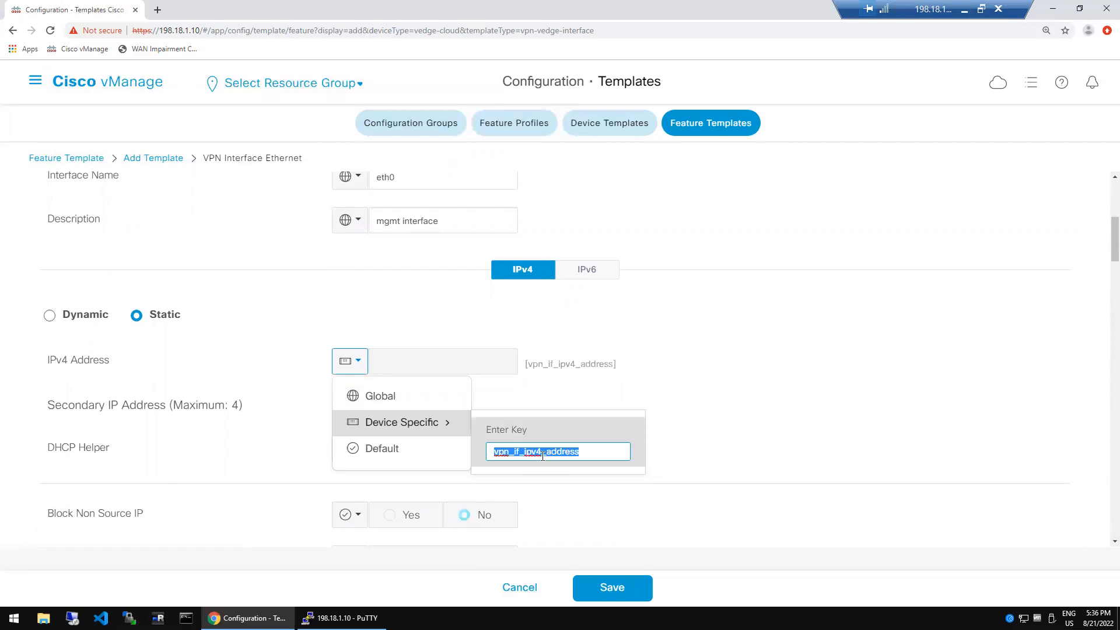
pyautogui.write('mgmt_')
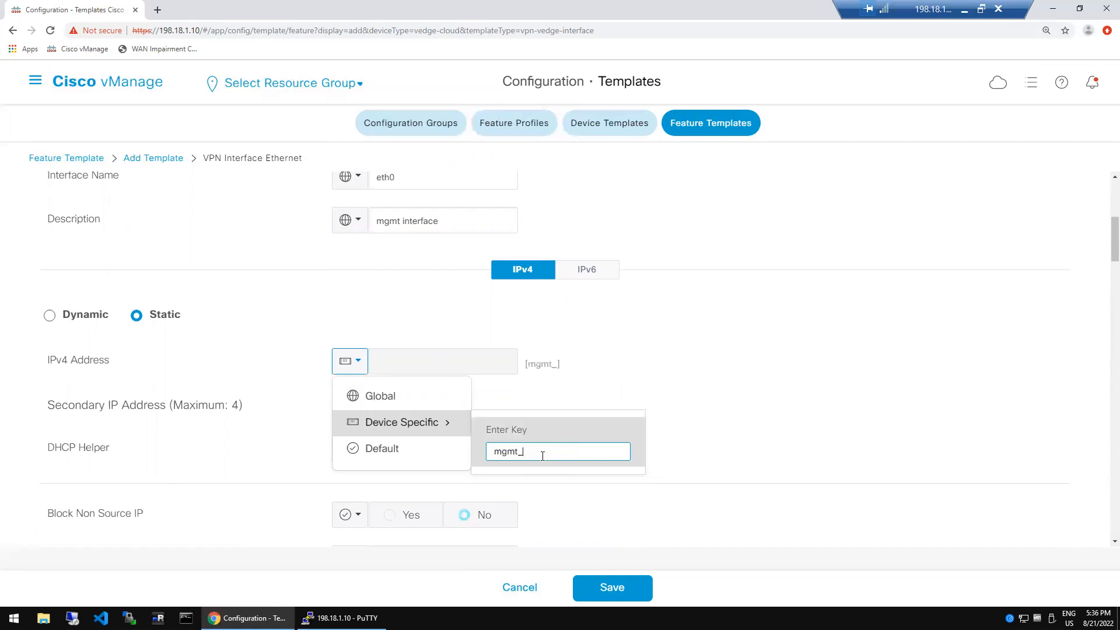
pyautogui.write('inteface_ip_addr')
pyautogui.click(745, 416)
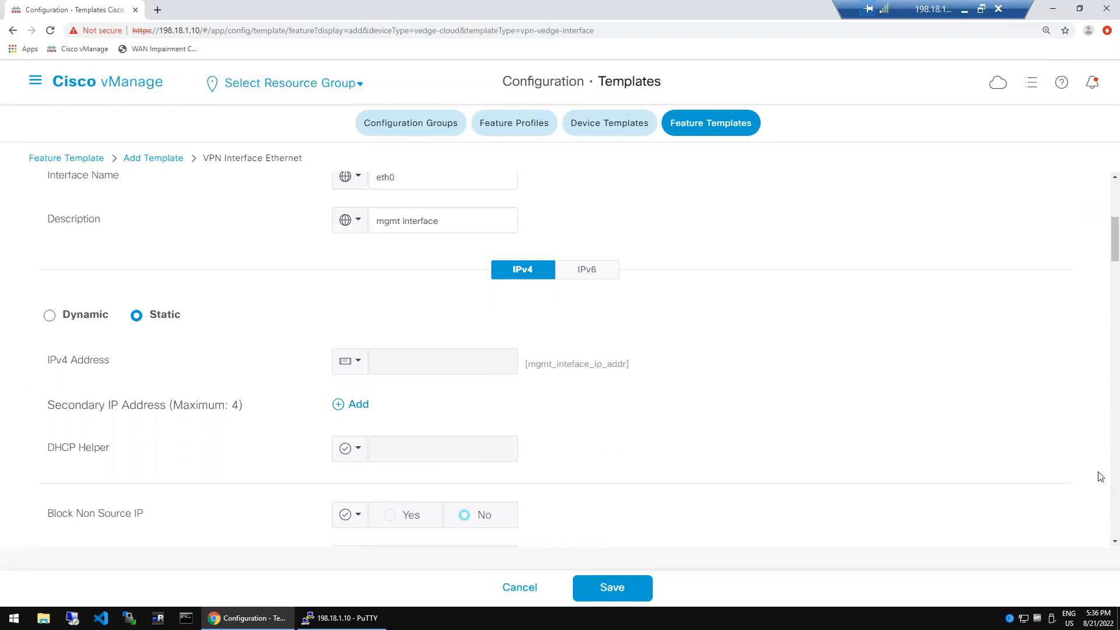
pyautogui.scroll(-5, 1104, 489)
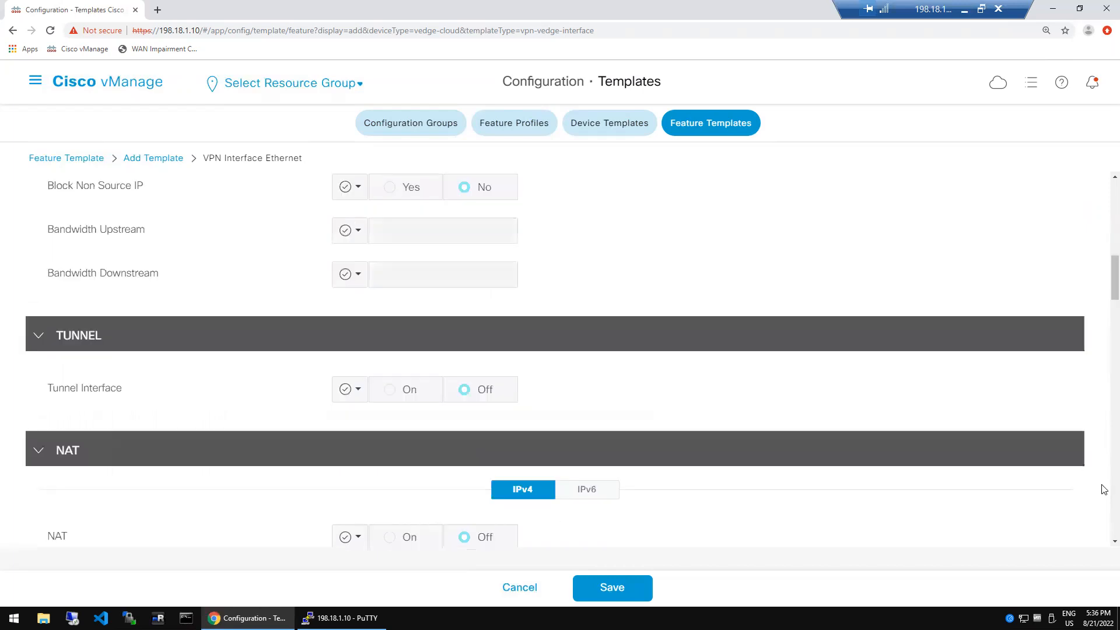
pyautogui.scroll(-20, 1105, 489)
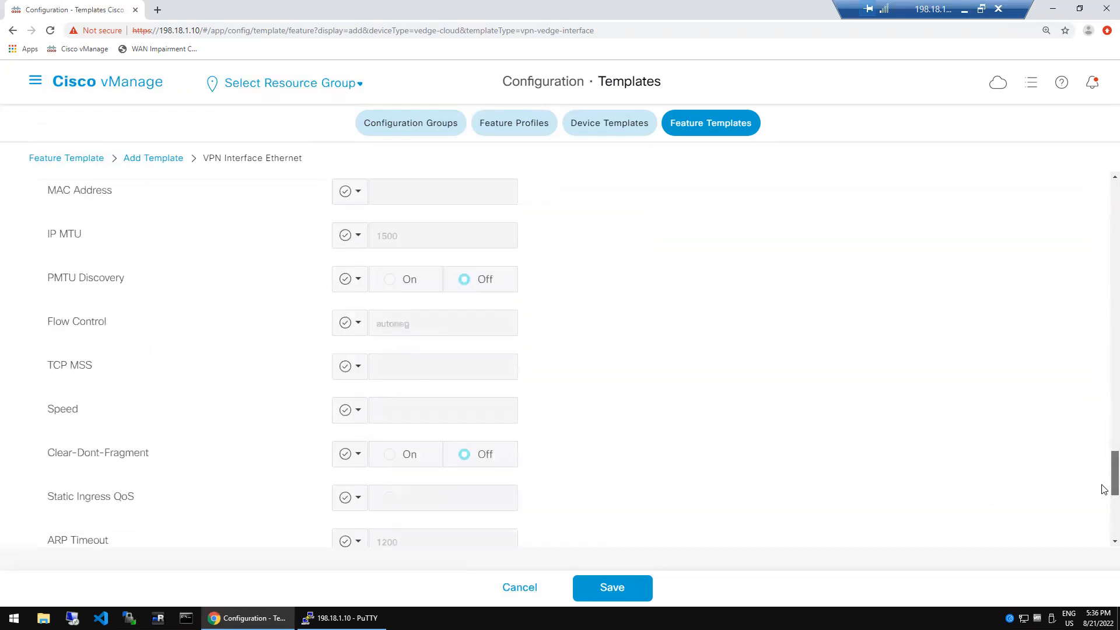
pyautogui.click(640, 589)
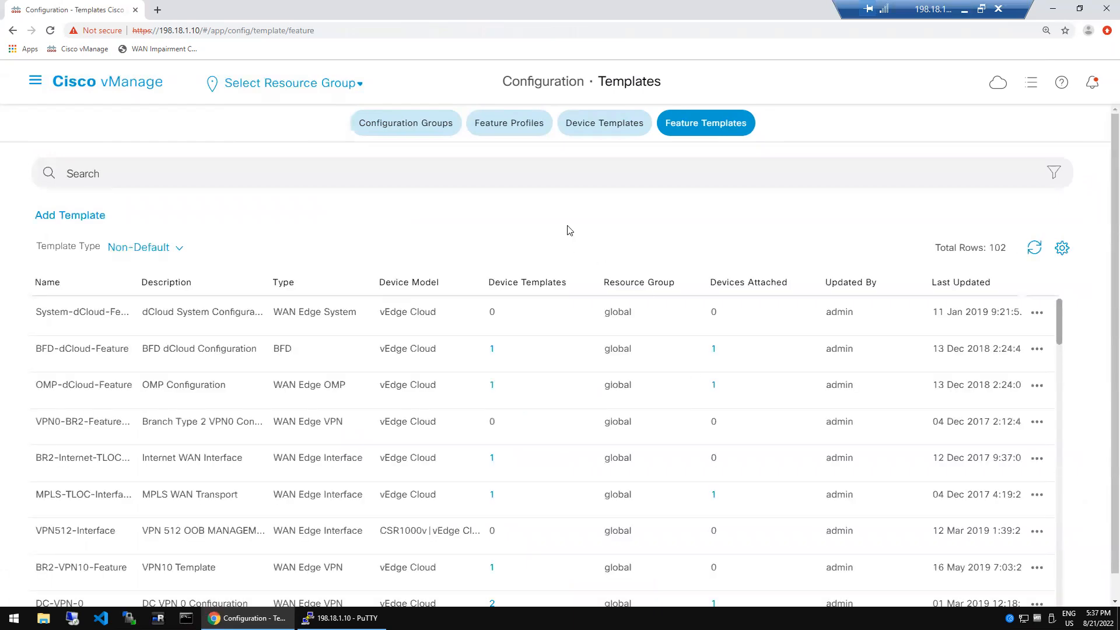
# Open Rat_DC_generic_temp from the Device Templates list for editing.
pyautogui.click(584, 119)
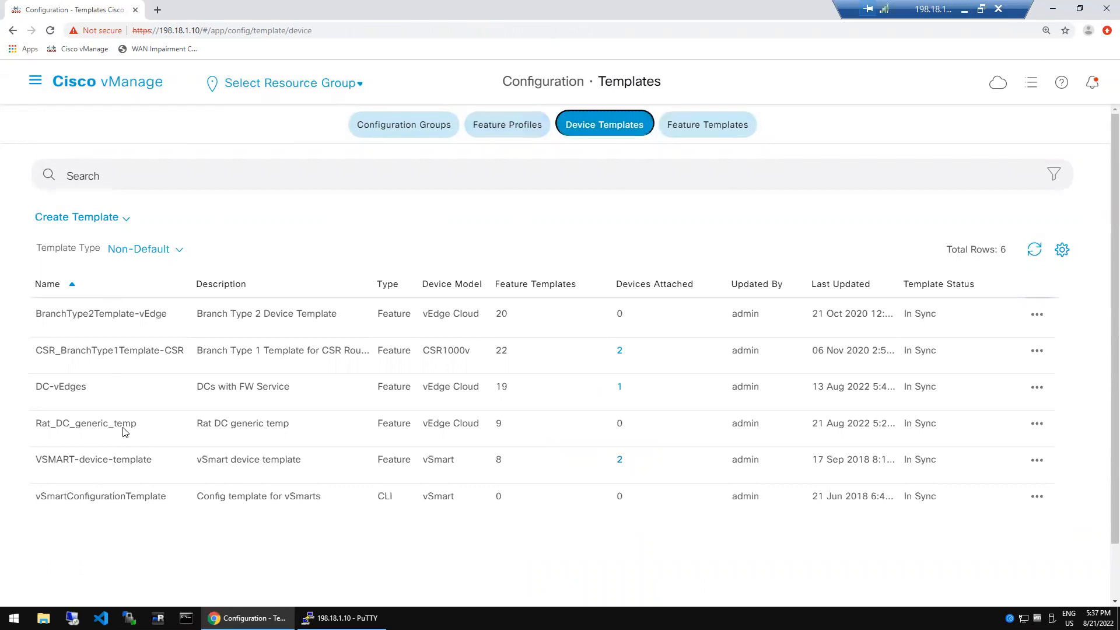
pyautogui.click(1035, 427)
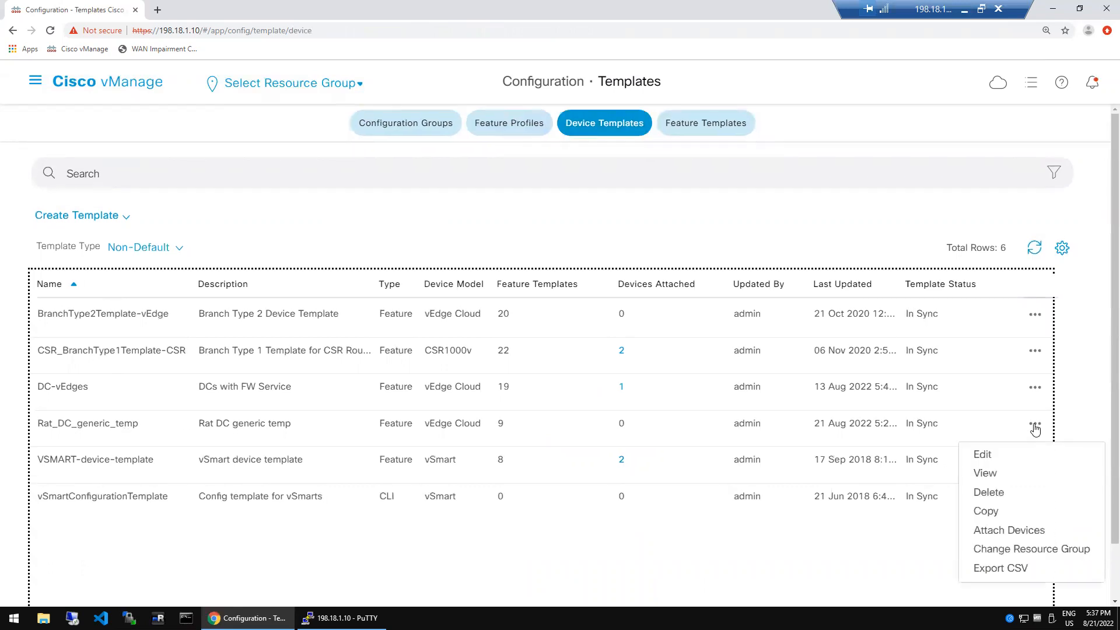
pyautogui.click(985, 457)
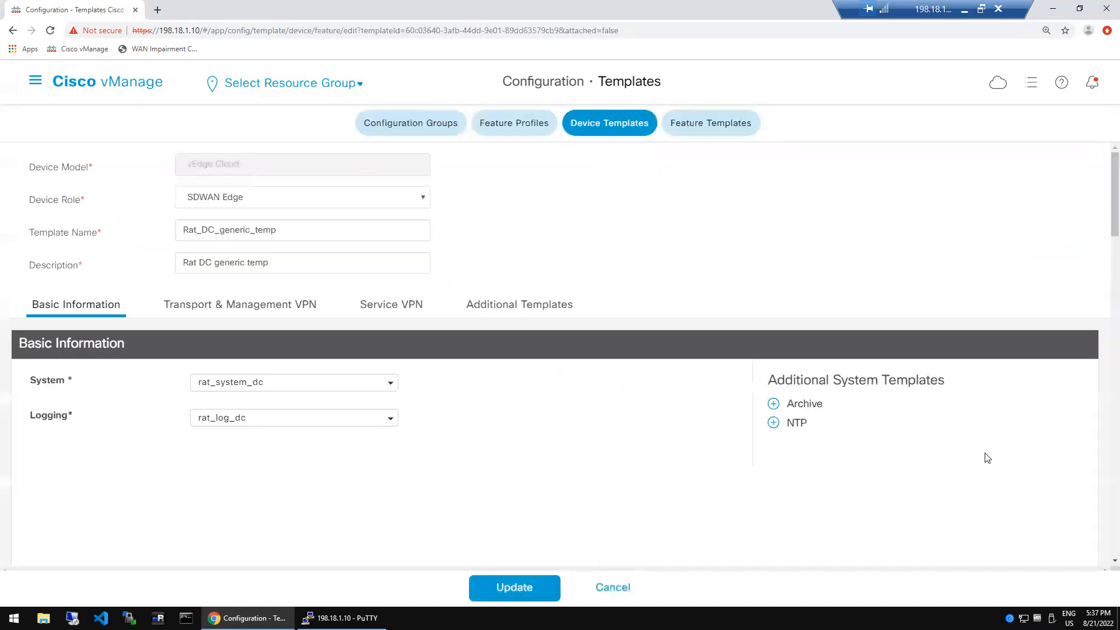
# Add rat_dc_vpn_0_mpls as a second VPN 0 interface under Transport & Management VPN.
pyautogui.click(261, 308)
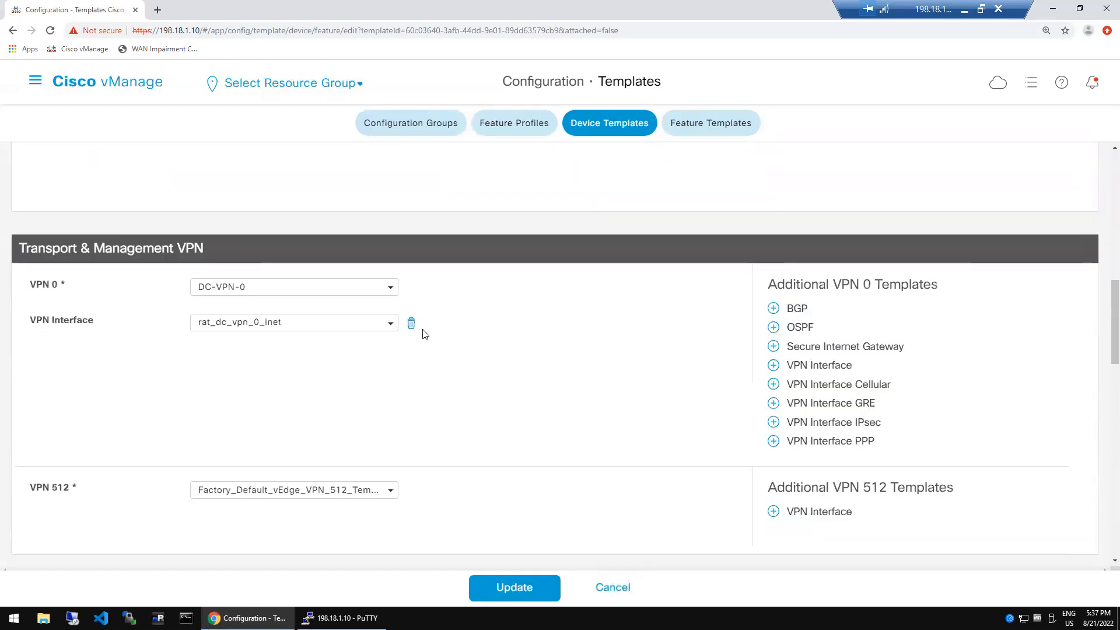
pyautogui.click(832, 369)
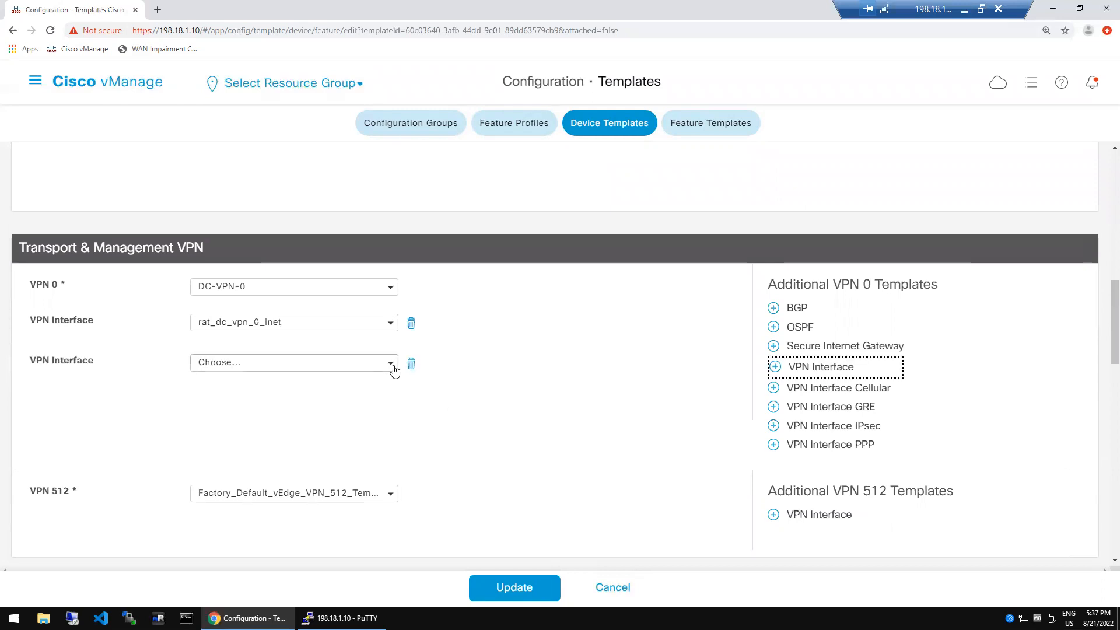
pyautogui.click(393, 366)
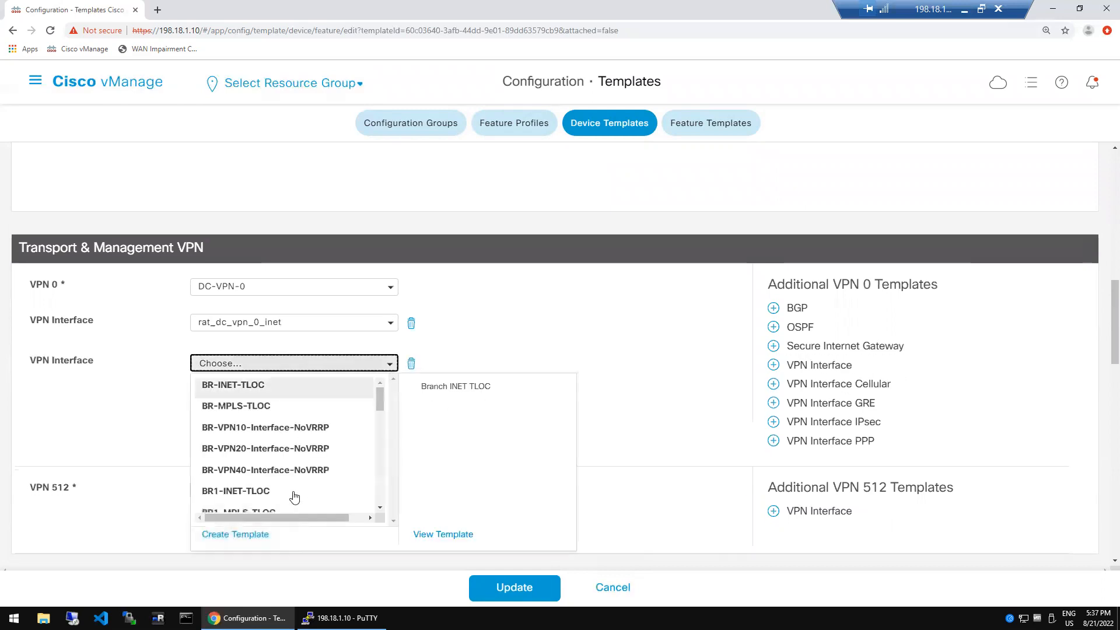
pyautogui.click(380, 497)
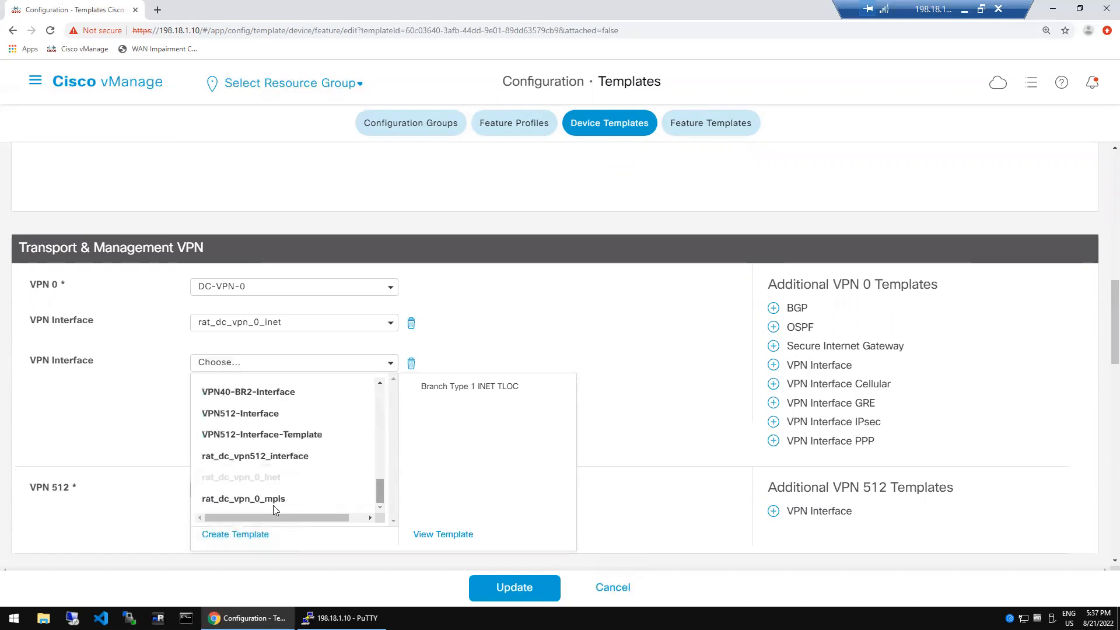
pyautogui.click(235, 502)
pyautogui.click(235, 503)
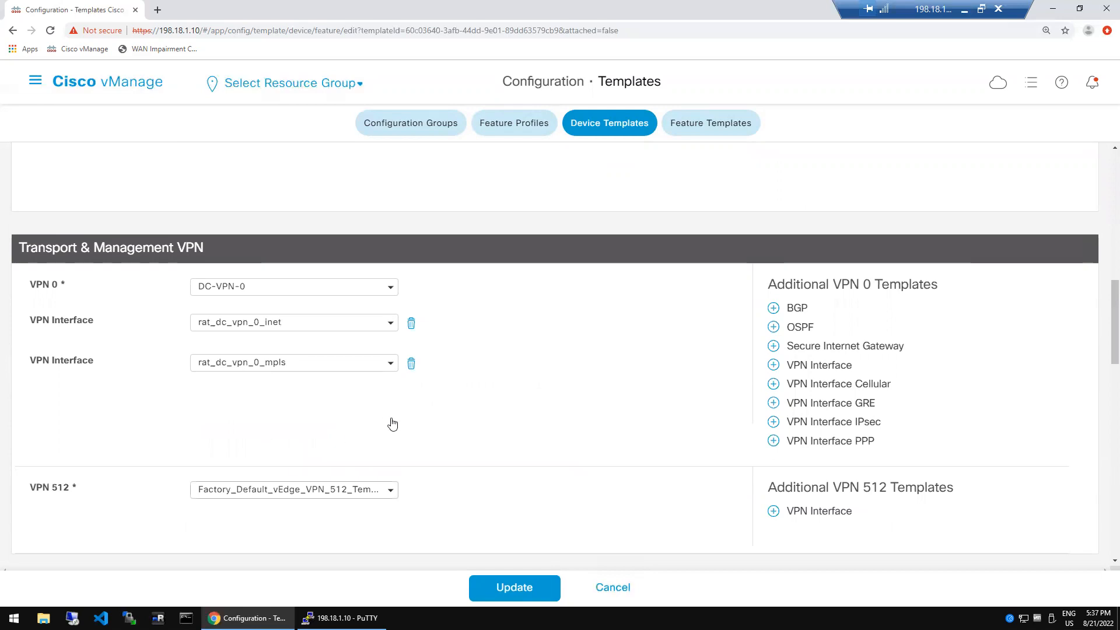
# Set VPN 512 to VPN512-Template and add a VPN 512 interface slot.
pyautogui.click(389, 493)
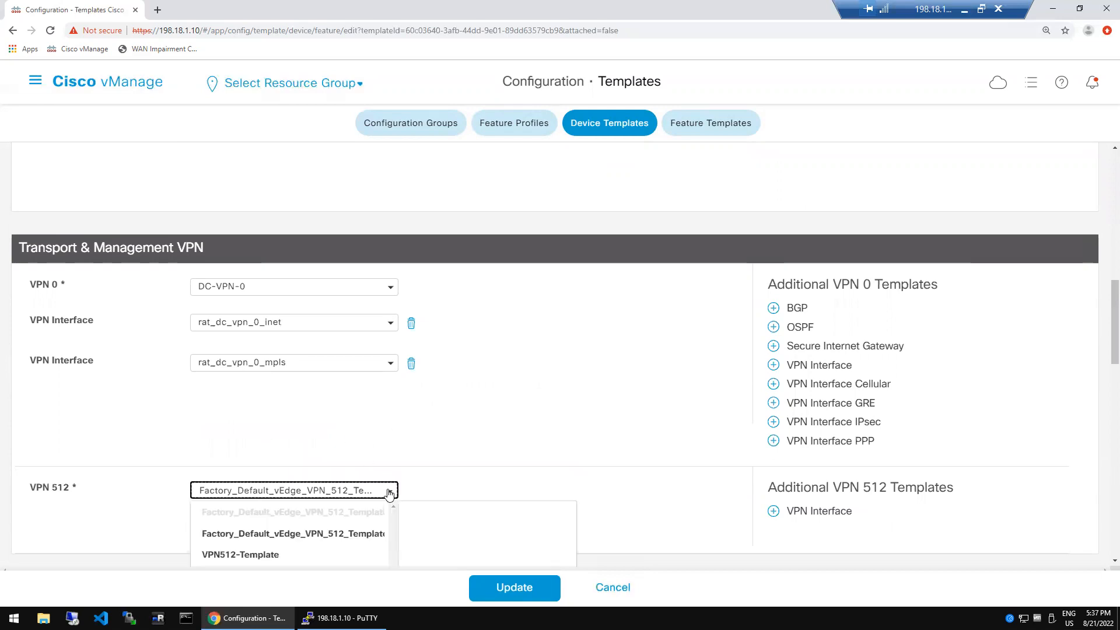
pyautogui.click(268, 557)
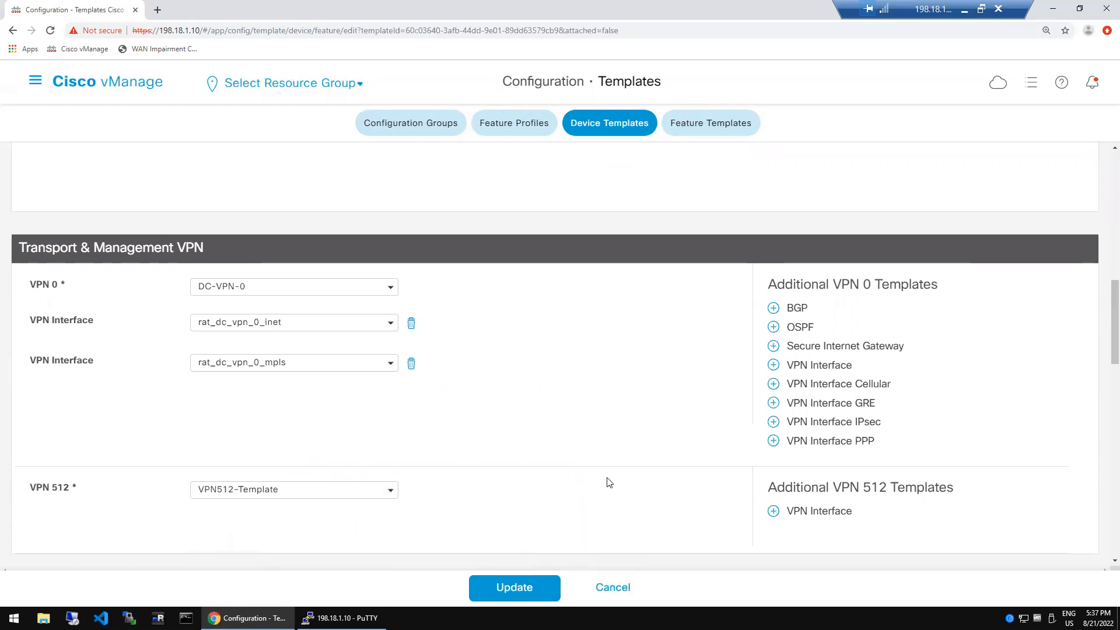
pyautogui.click(811, 512)
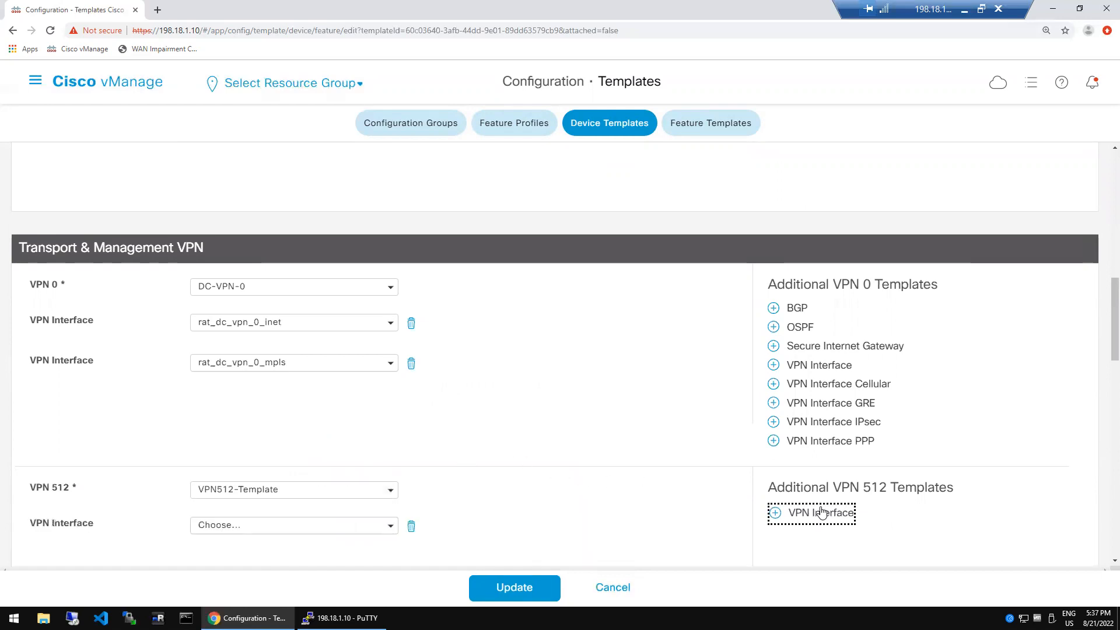
# Select rat_dc_vpn512_interface in the new VPN 512 interface dropdown.
pyautogui.click(392, 527)
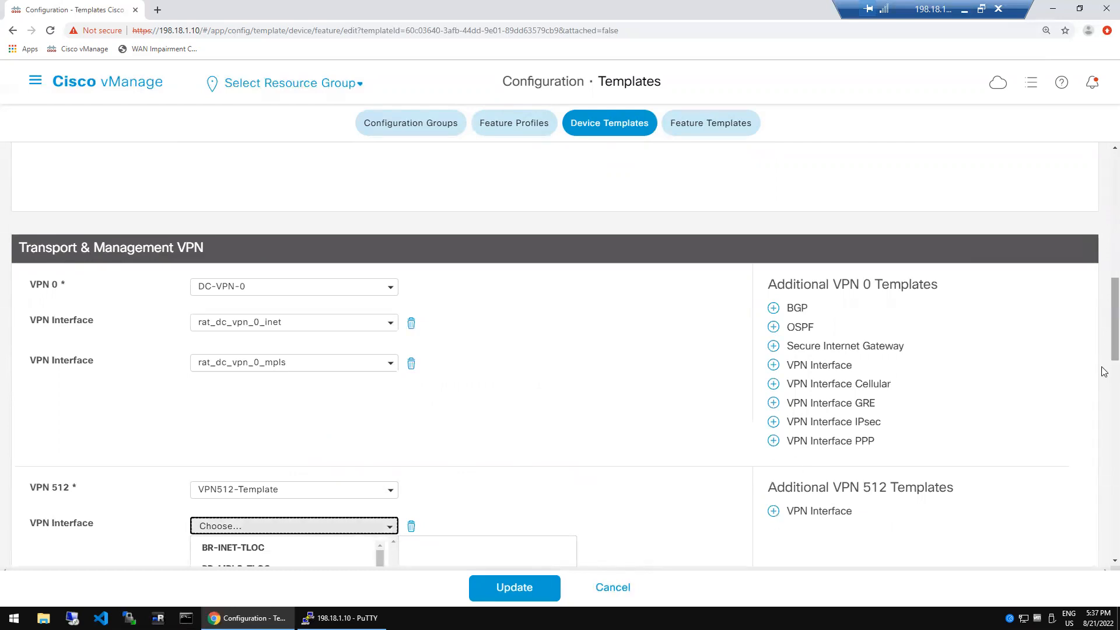
pyautogui.scroll(-5, 1104, 374)
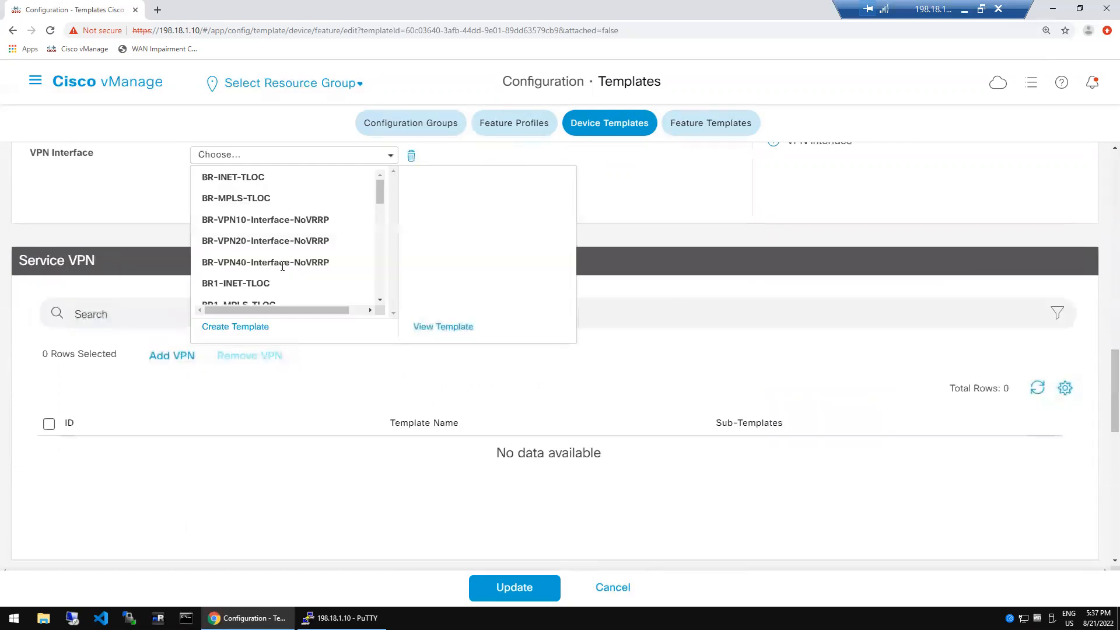
pyautogui.scroll(-8, 380, 288)
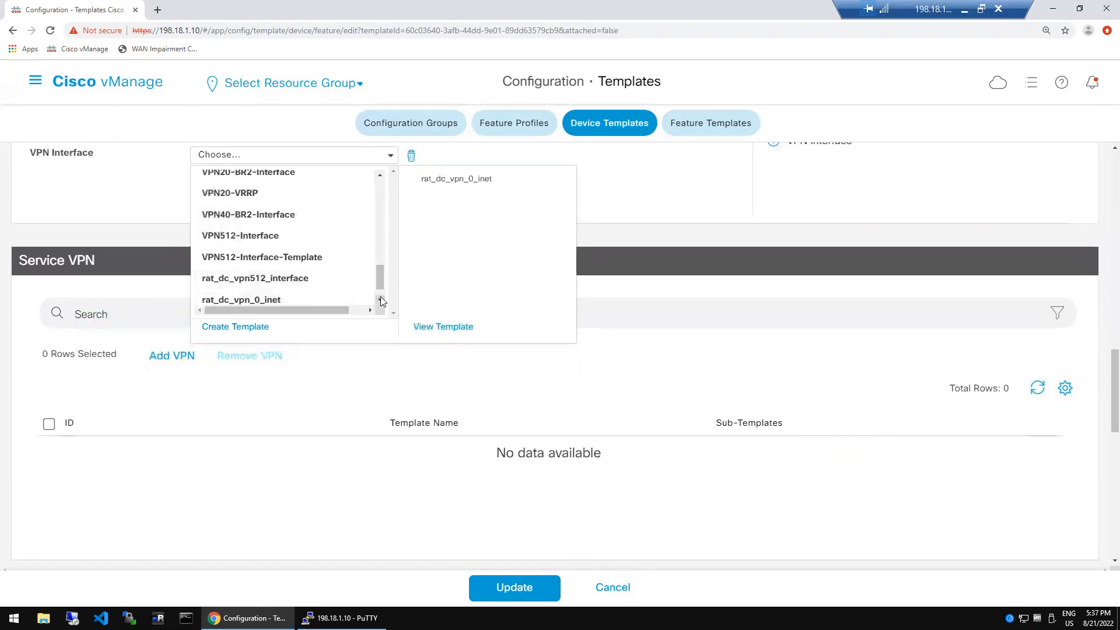
pyautogui.scroll(-1, 381, 296)
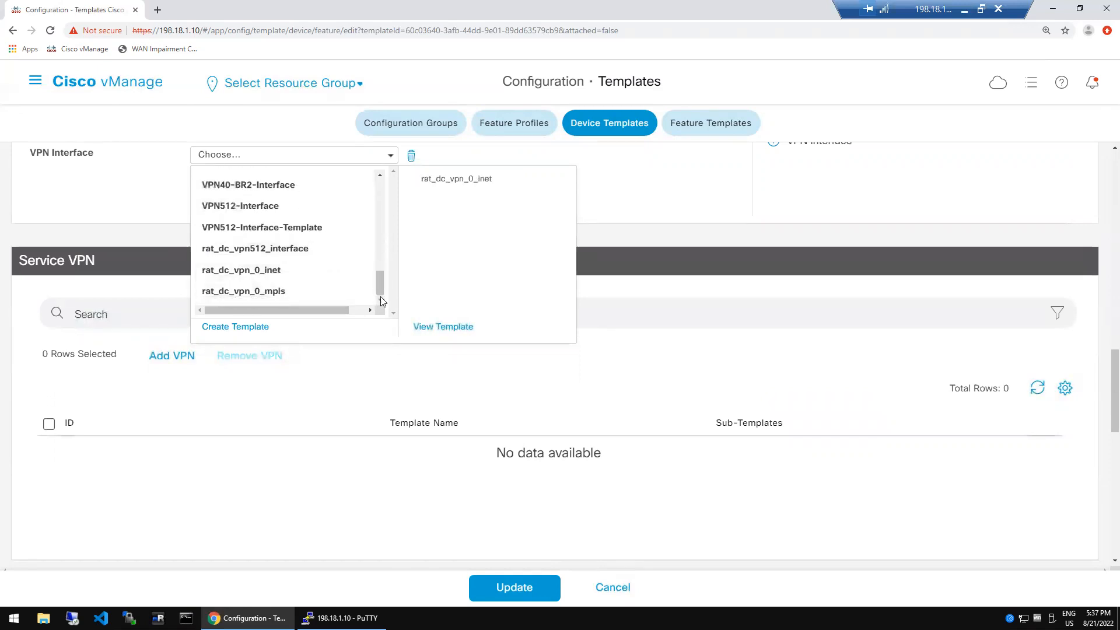
pyautogui.click(293, 251)
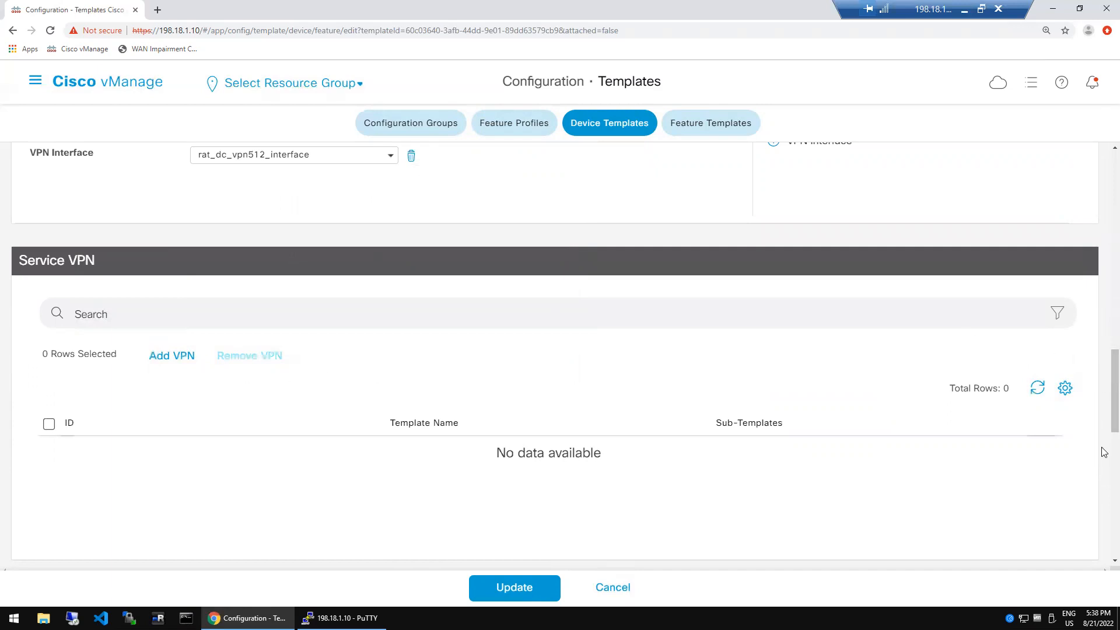
pyautogui.scroll(-6, 1105, 452)
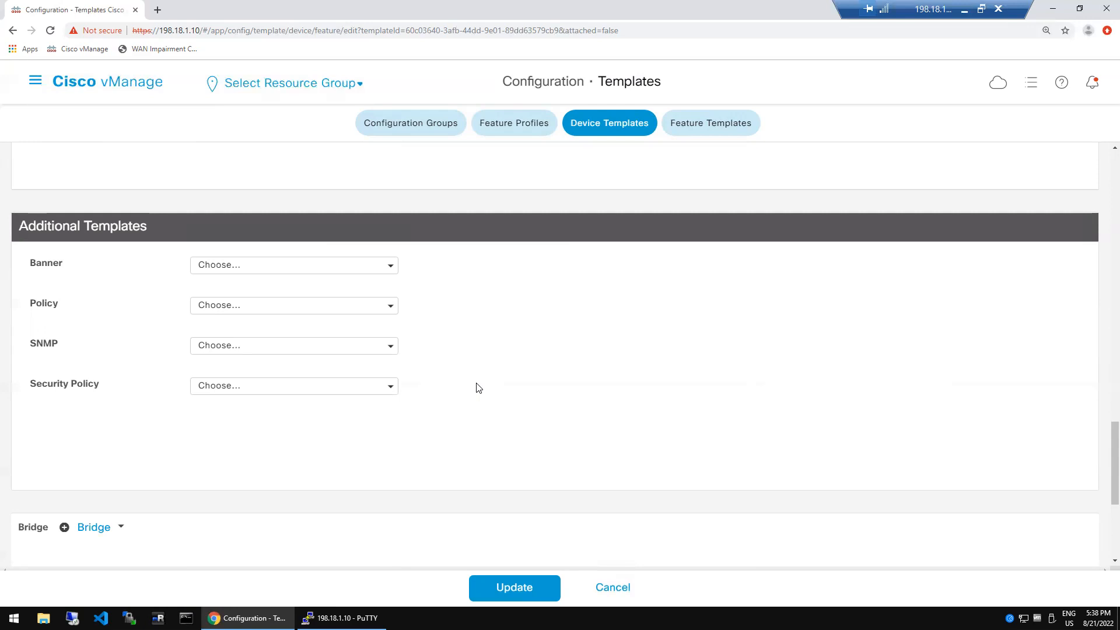
# On DC1-VEDGE1's VPN 512 output, highlight address 198.18.3.100/24 and default gateway 198.18.3.1.
pyautogui.press('XF86AudioLowerVolume')
pyautogui.click(342, 618)
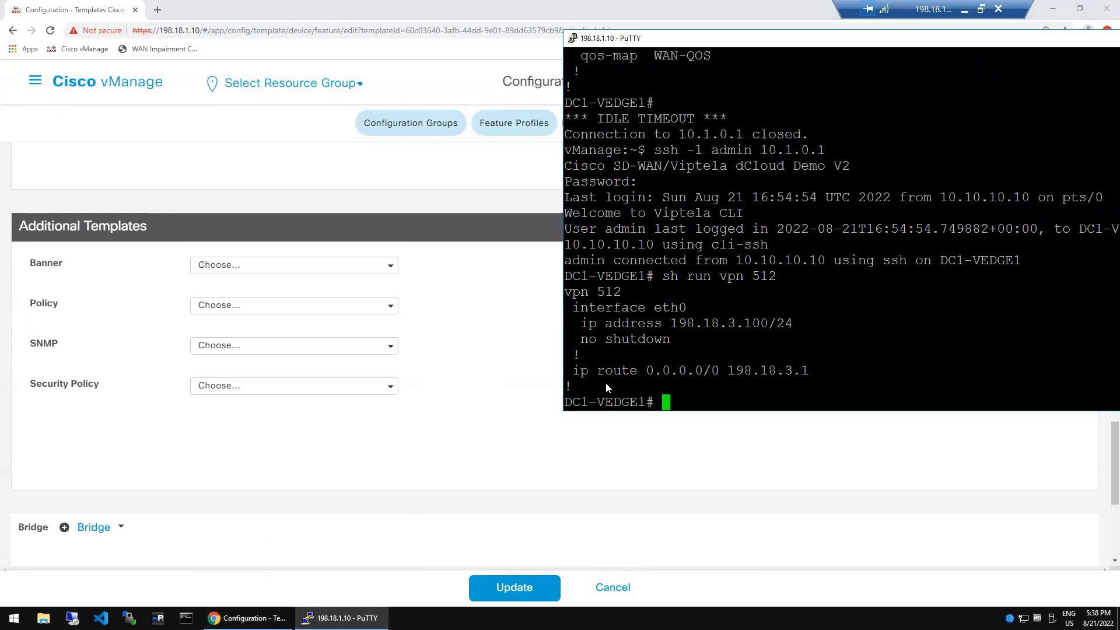
pyautogui.doubleClick(681, 324)
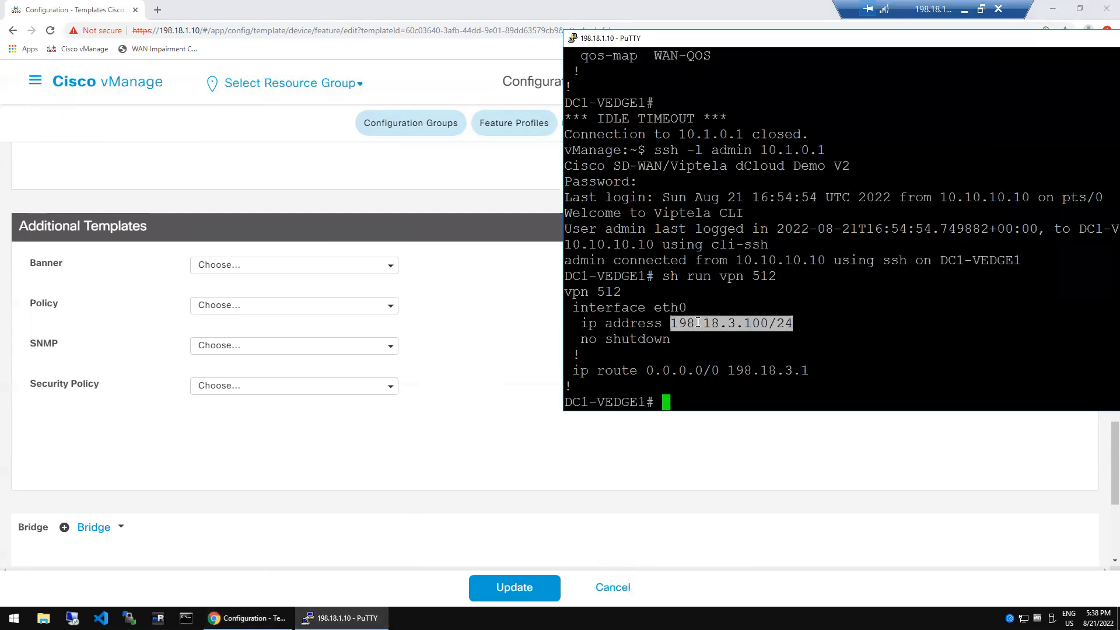
pyautogui.tripleClick(621, 327)
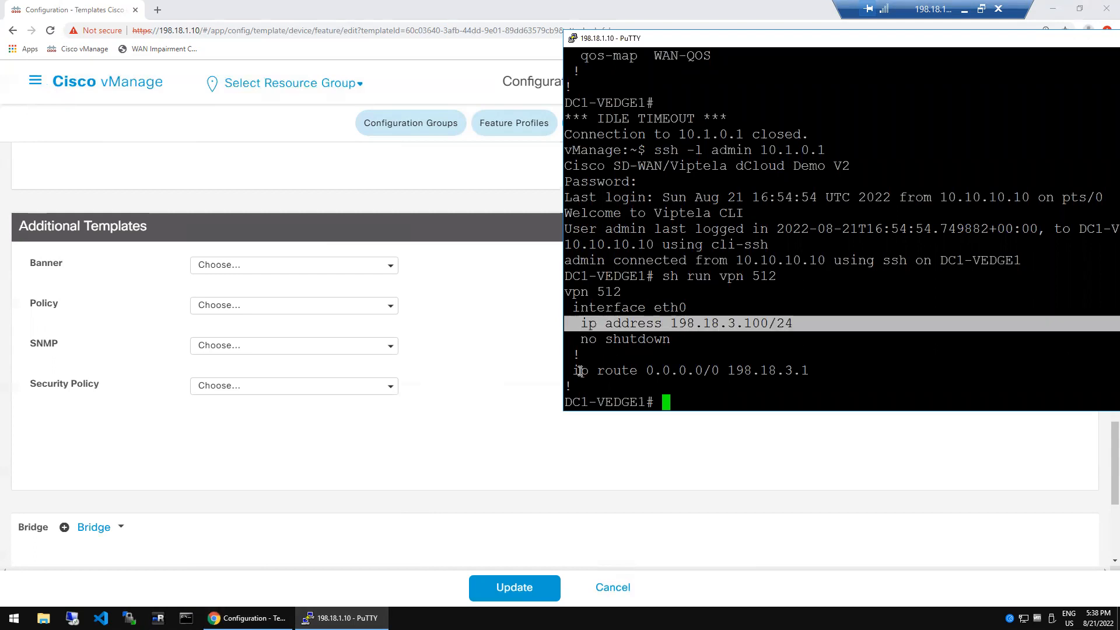
pyautogui.moveTo(574, 371); pyautogui.dragTo(831, 369)
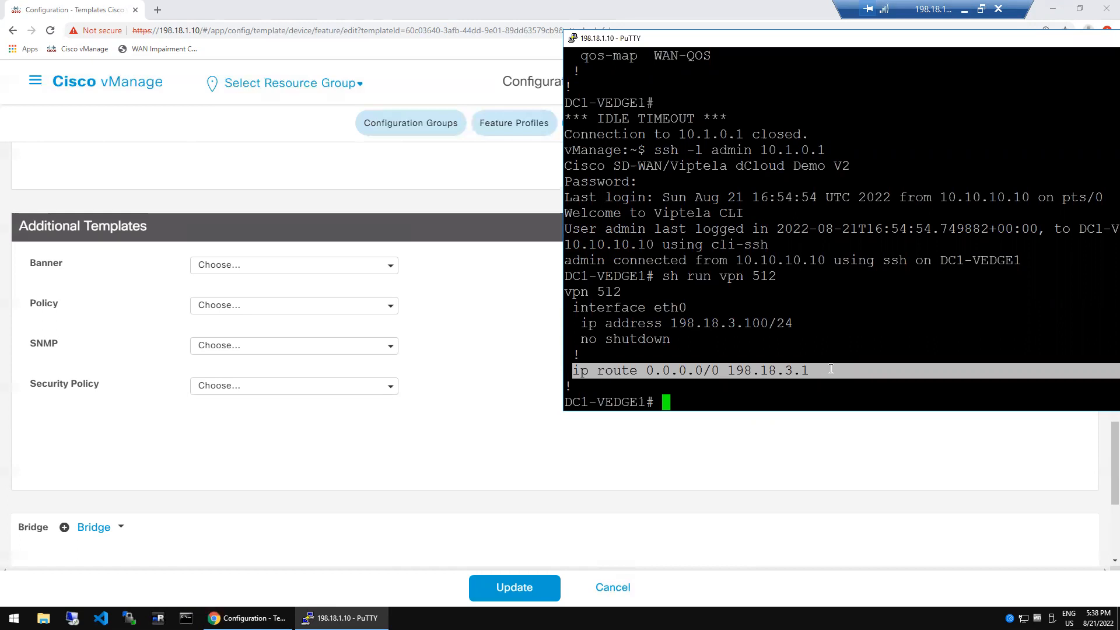
pyautogui.doubleClick(788, 371)
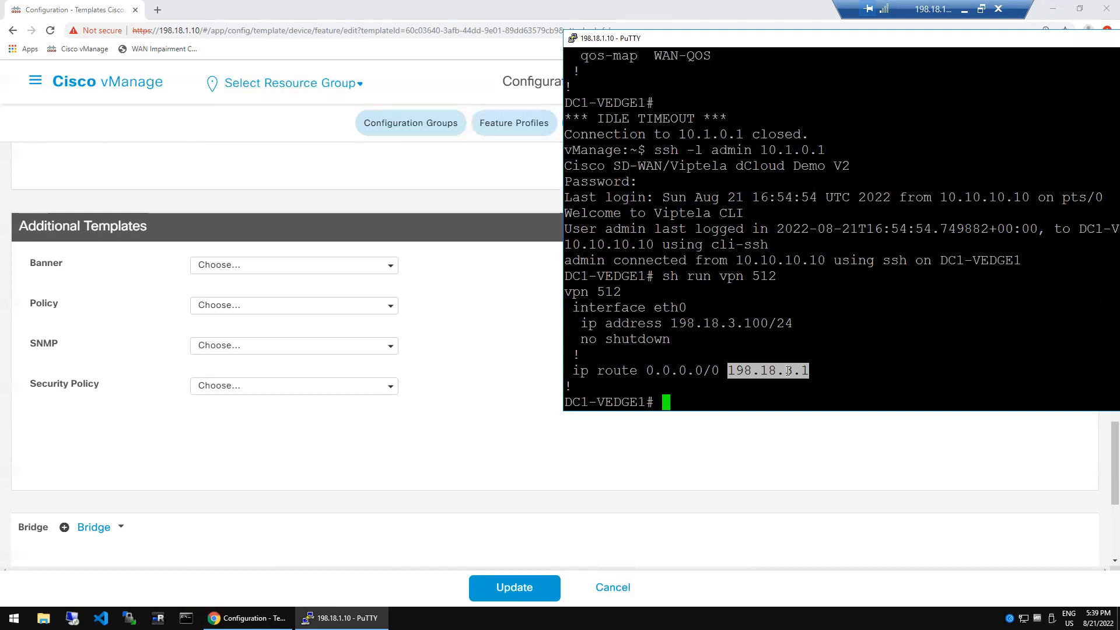
pyautogui.click(788, 371)
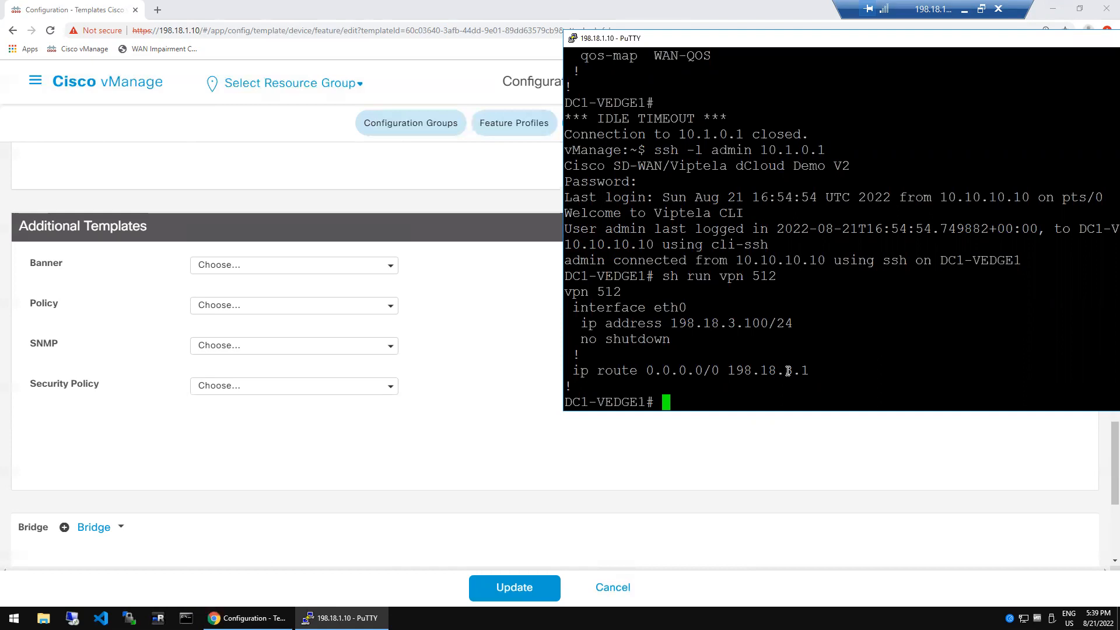
pyautogui.doubleClick(788, 371)
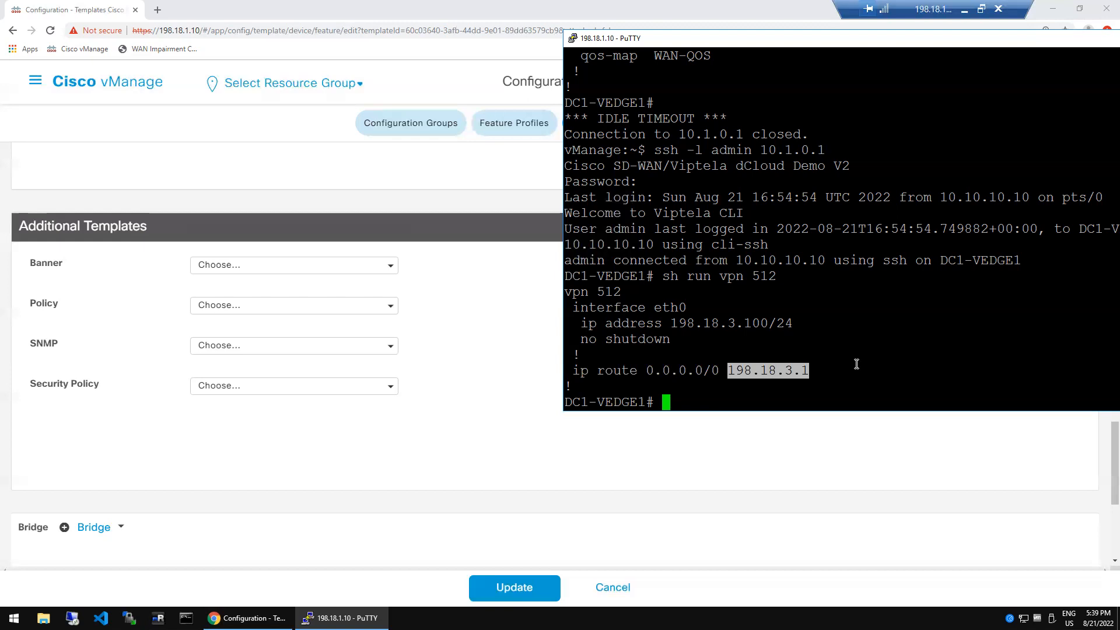
pyautogui.click(856, 364)
# Enter 'sh run vpn 0', then reselect gateway 198.18.3.1 and management address 198.18.3.100/24.
pyautogui.write('sh run vpn 0')
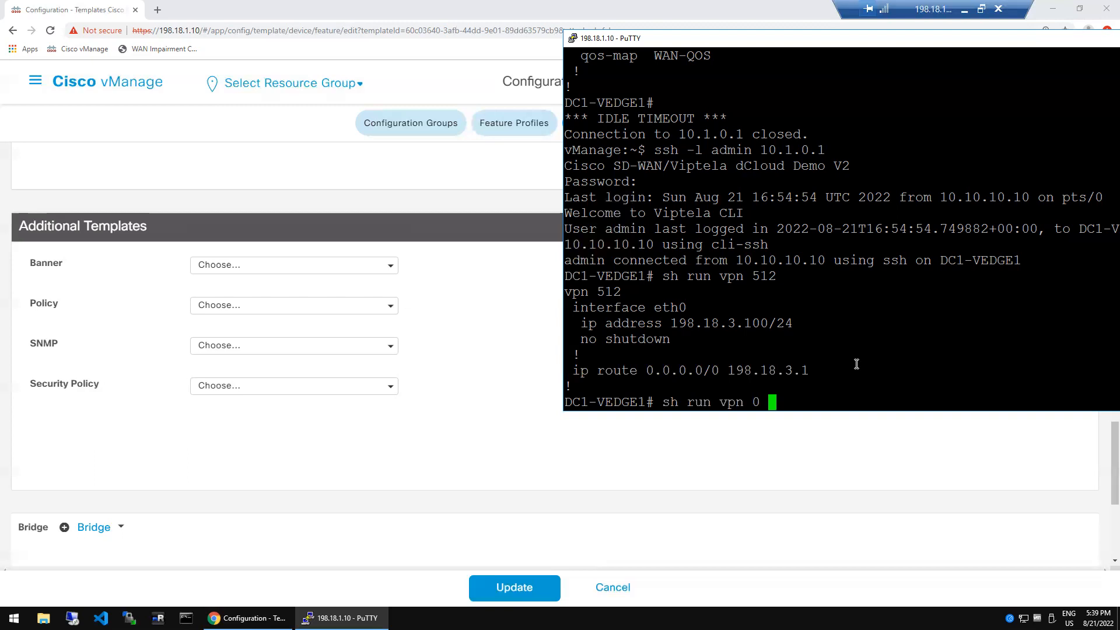
pyautogui.tripleClick(780, 372)
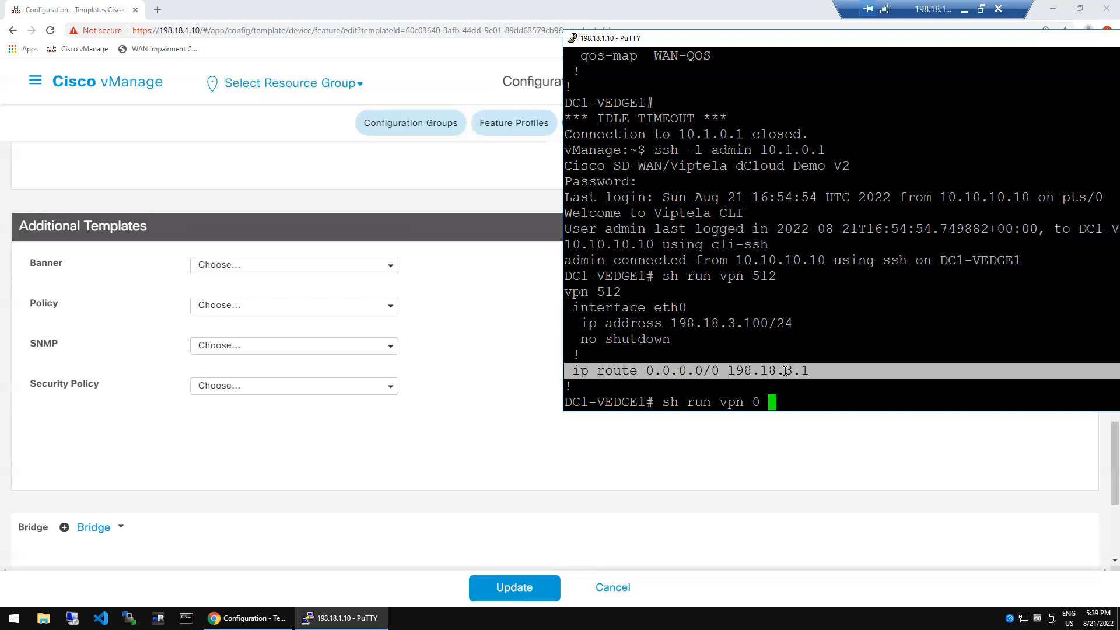
pyautogui.doubleClick(782, 371)
pyautogui.doubleClick(823, 370)
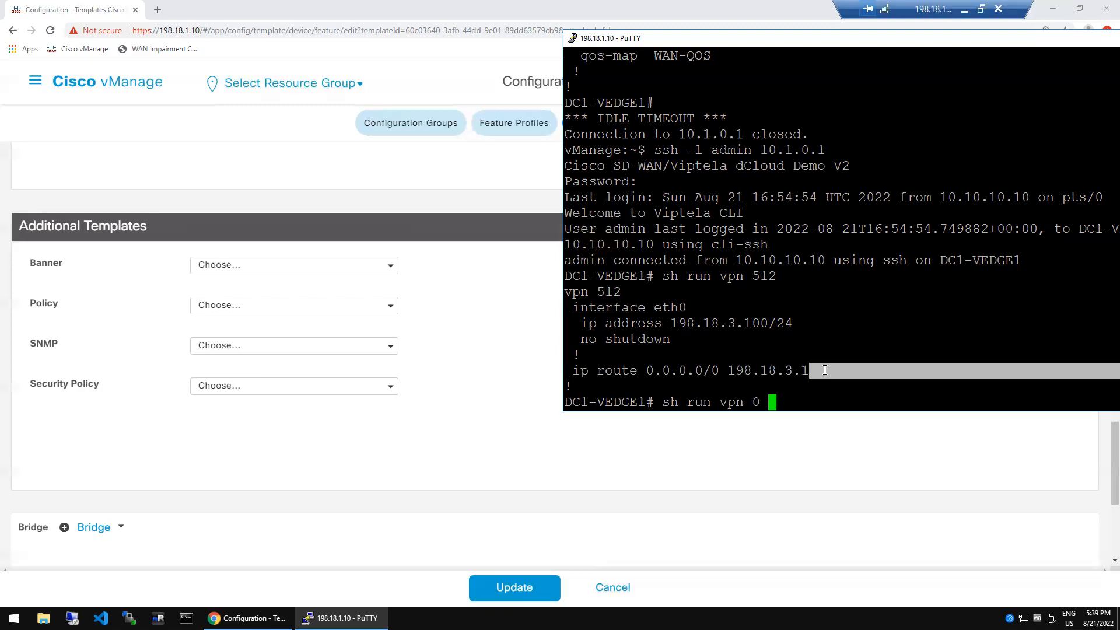
pyautogui.doubleClick(739, 324)
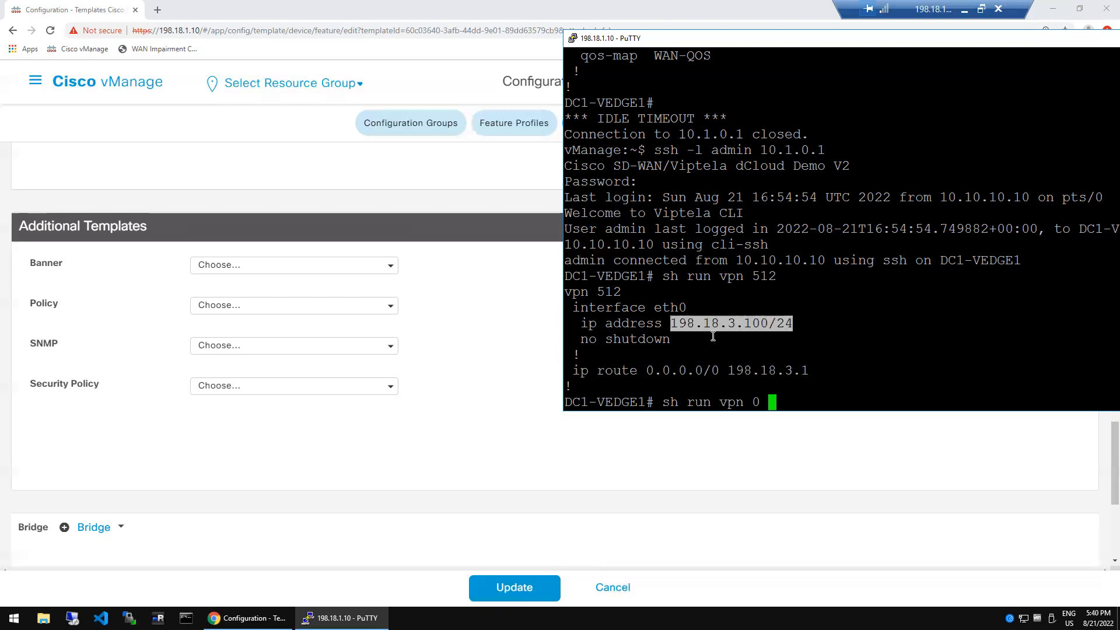
pyautogui.click(728, 341)
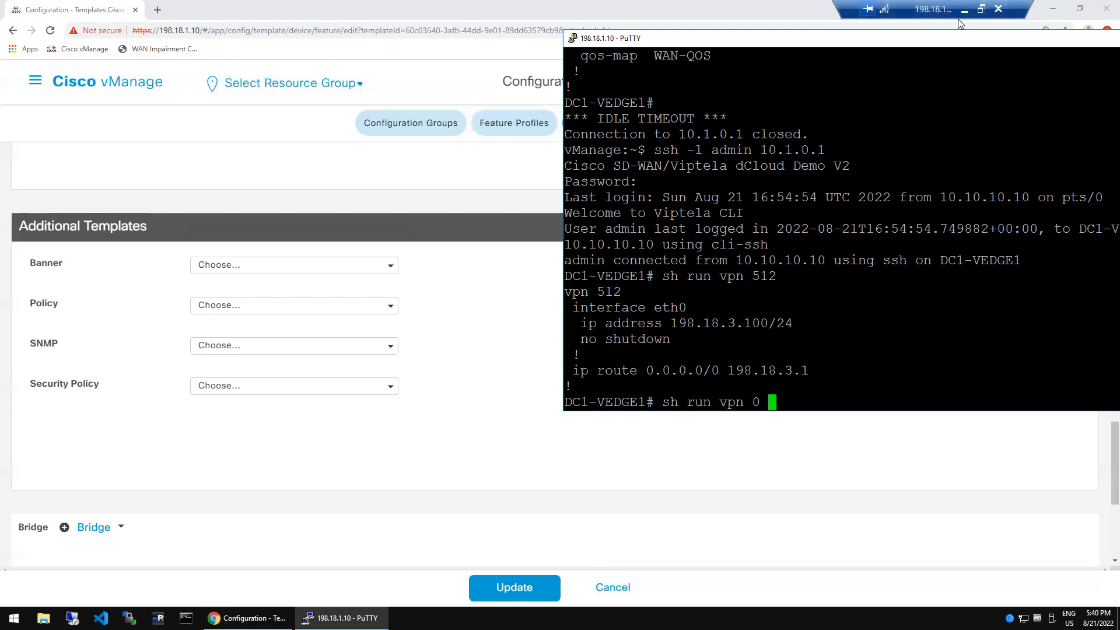
pyautogui.doubleClick(700, 325)
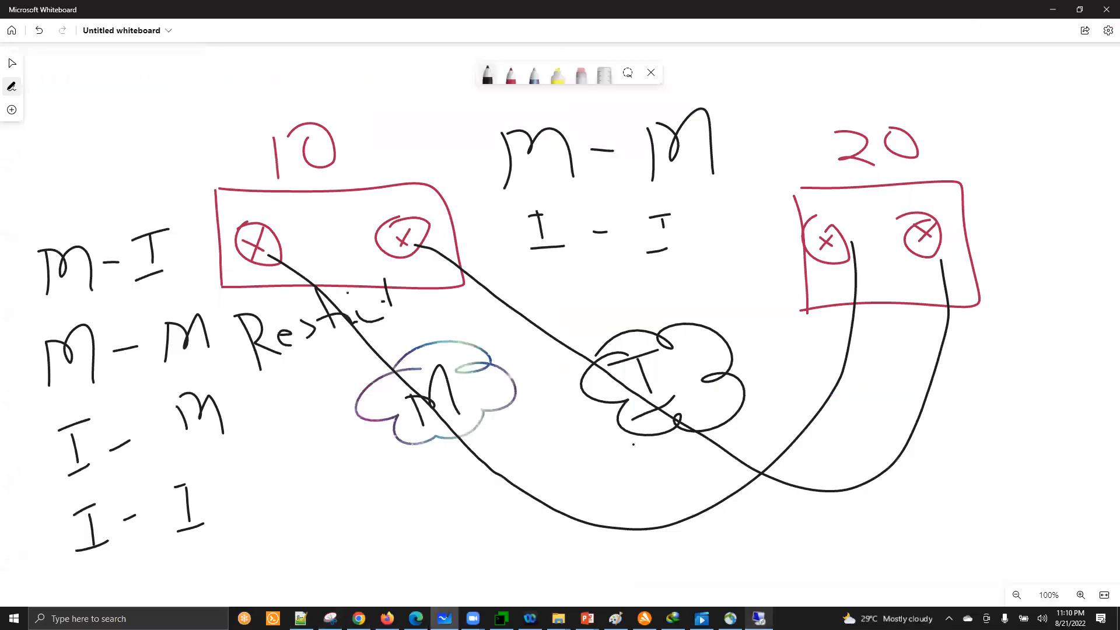
# Launch PuTTY, SSH to 198.18.3.100 in a maximized window, and log in as admin.
pyautogui.press('super')
pyautogui.write('putty')
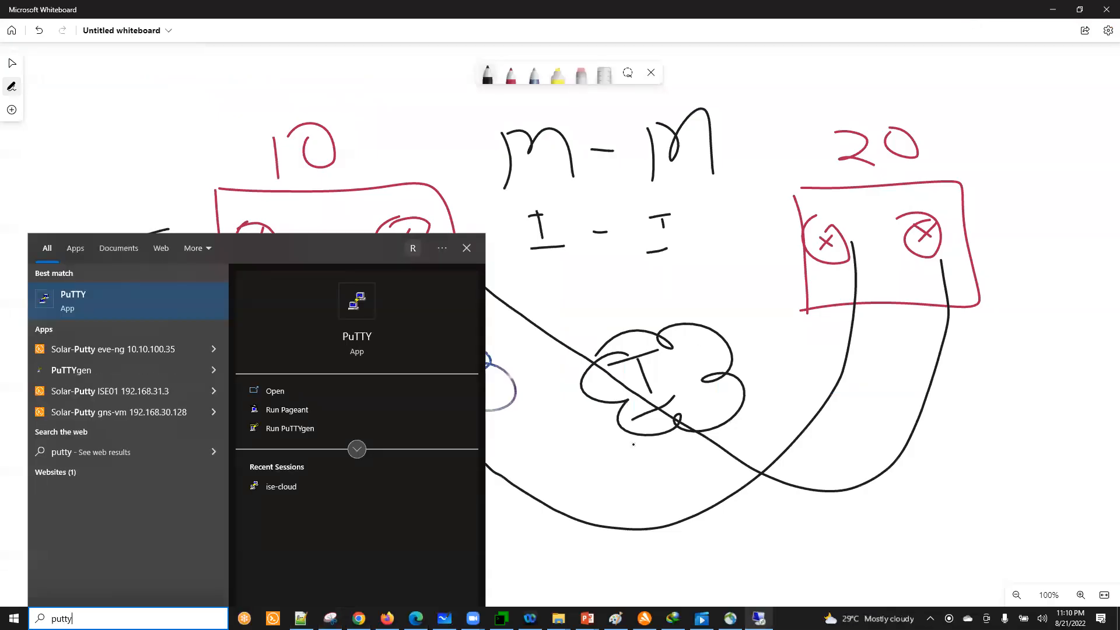
pyautogui.press('Return')
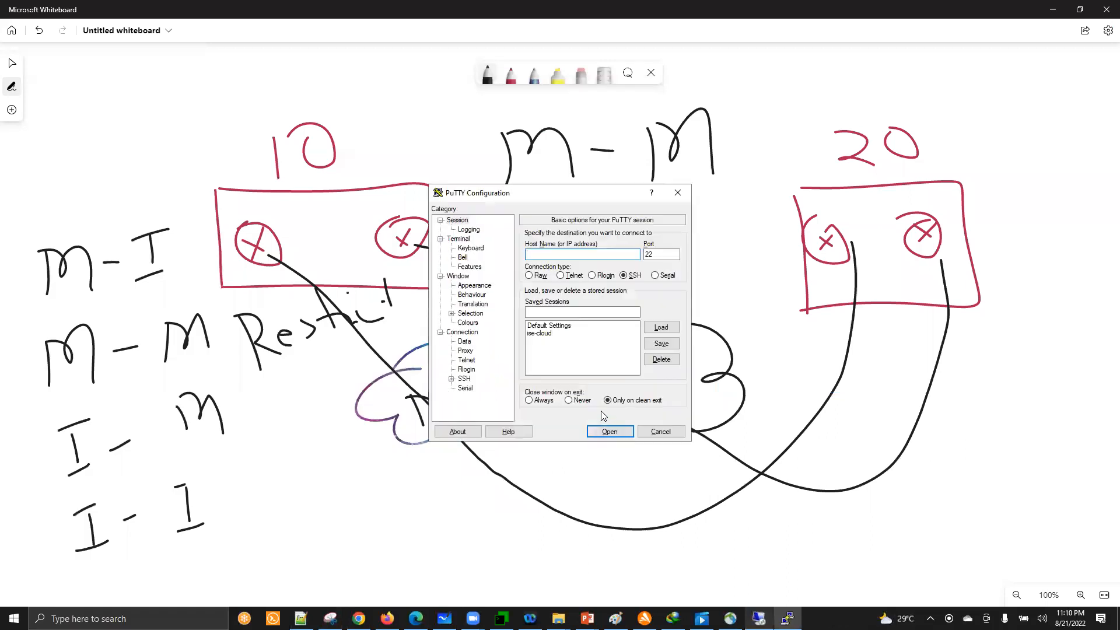
pyautogui.write('198.18.3.100/24')
pyautogui.press('BackSpace')
pyautogui.press('BackSpace')
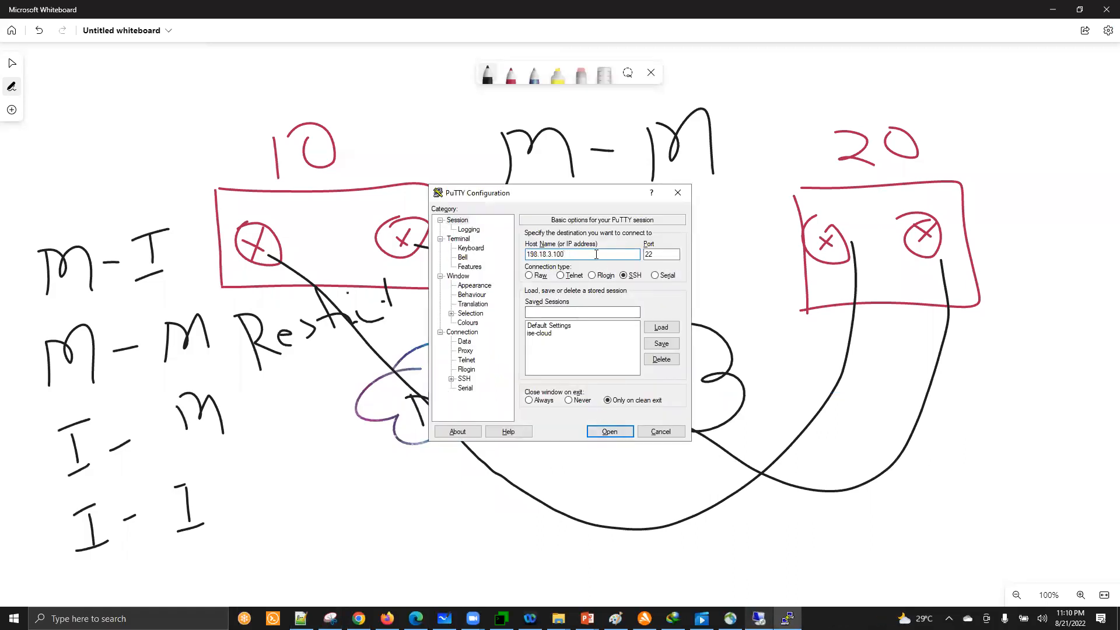
pyautogui.press('Return')
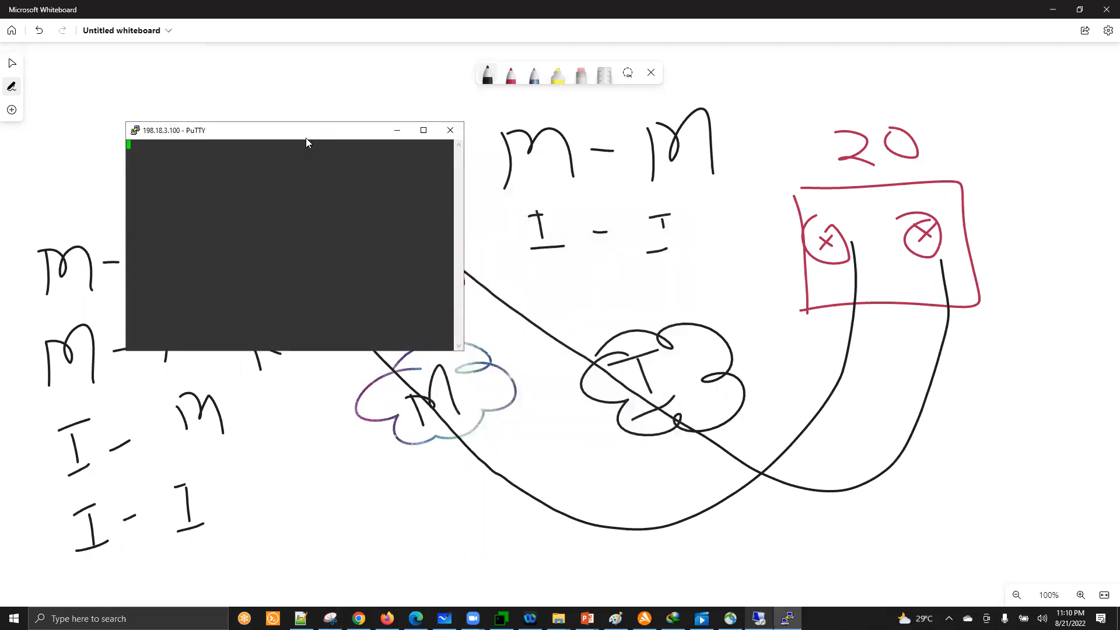
pyautogui.doubleClick(305, 138)
pyautogui.write('admin')
pyautogui.press('Return')
pyautogui.press('Return')
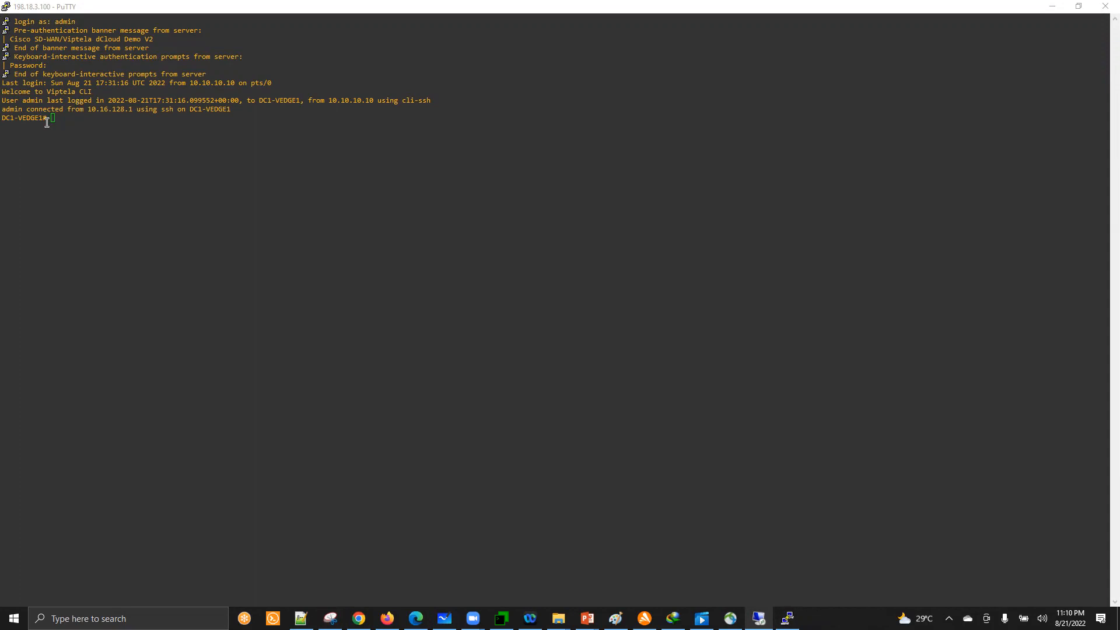
# Start a second PuTTY session to 198.18.1.101, then close it as the wrong address.
pyautogui.doubleClick(24, 118)
pyautogui.click(100, 141)
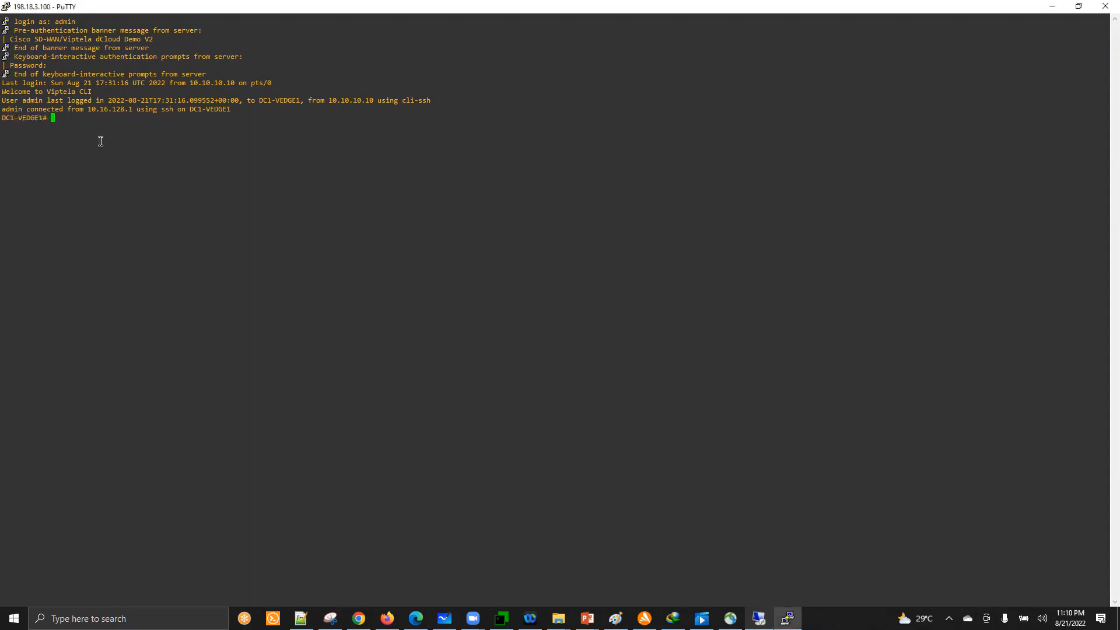
pyautogui.press('super')
pyautogui.write('putty')
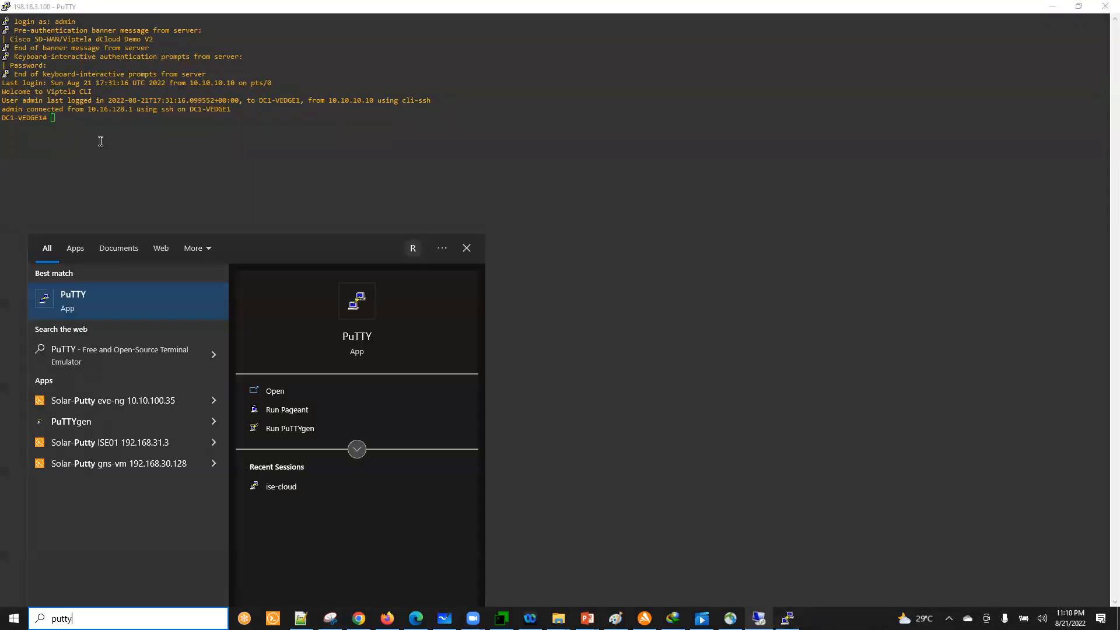
pyautogui.press('Return')
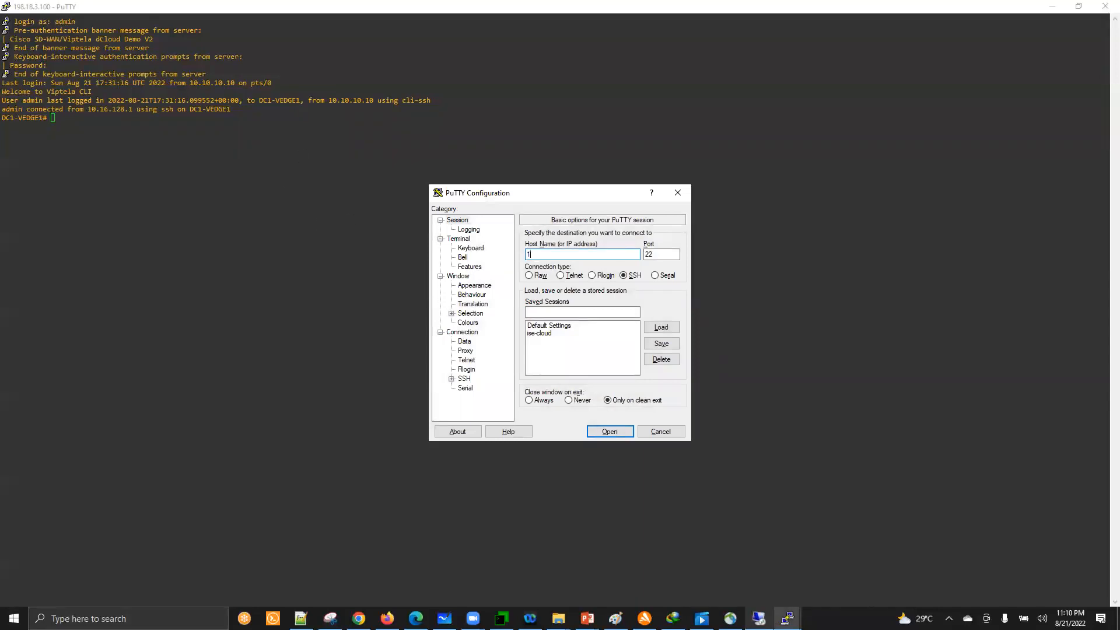
pyautogui.write('198.18.1.101')
pyautogui.press('Return')
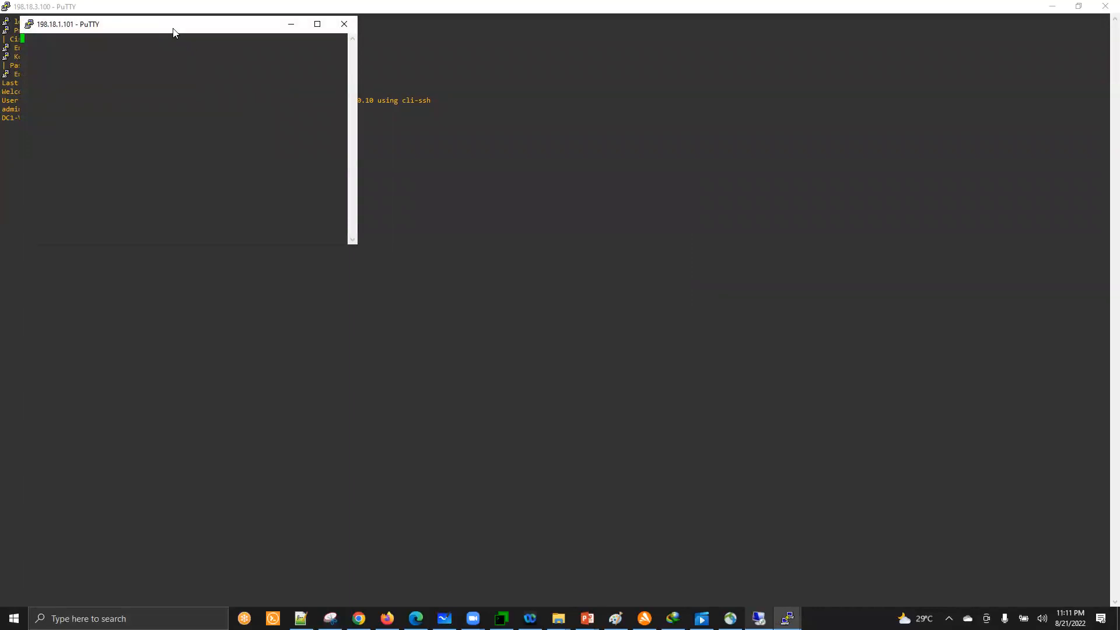
pyautogui.moveTo(174, 29); pyautogui.dragTo(315, 190)
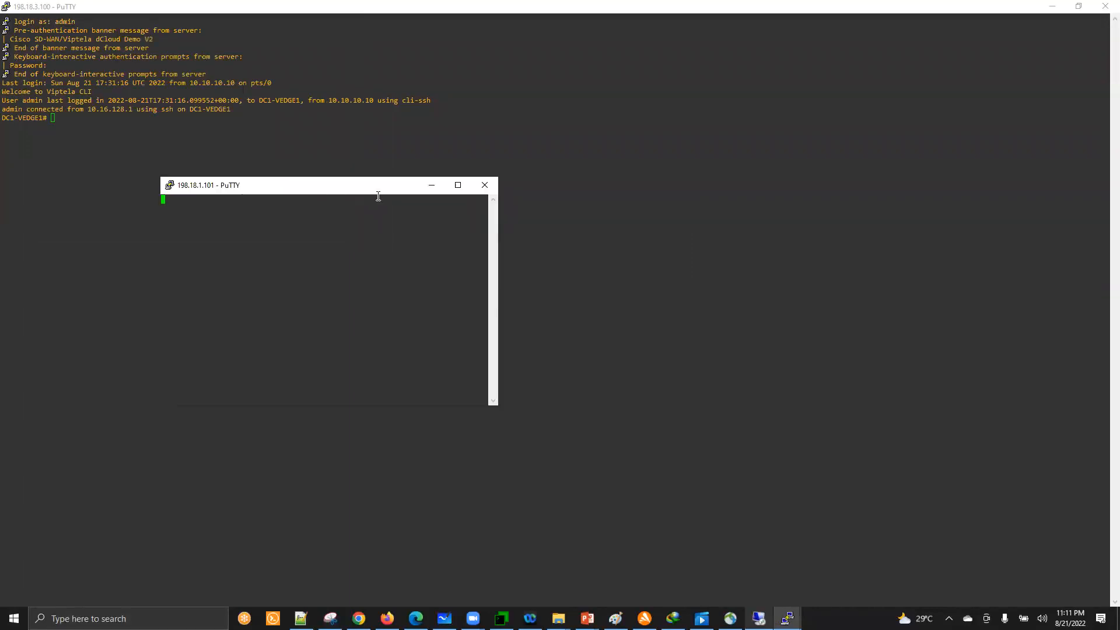
pyautogui.click(481, 186)
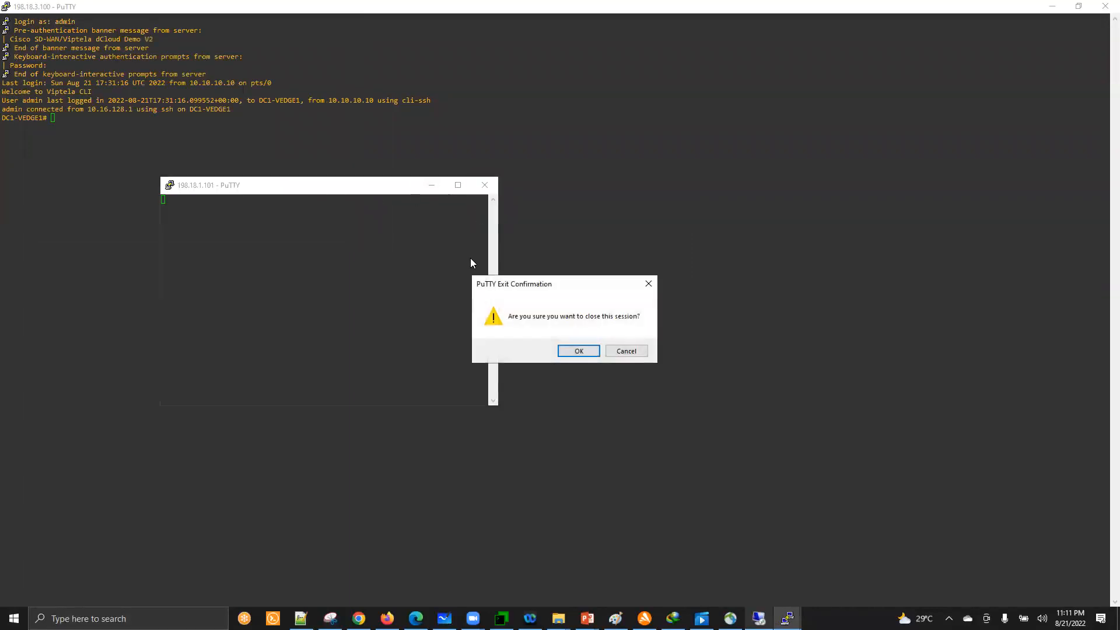
pyautogui.click(578, 351)
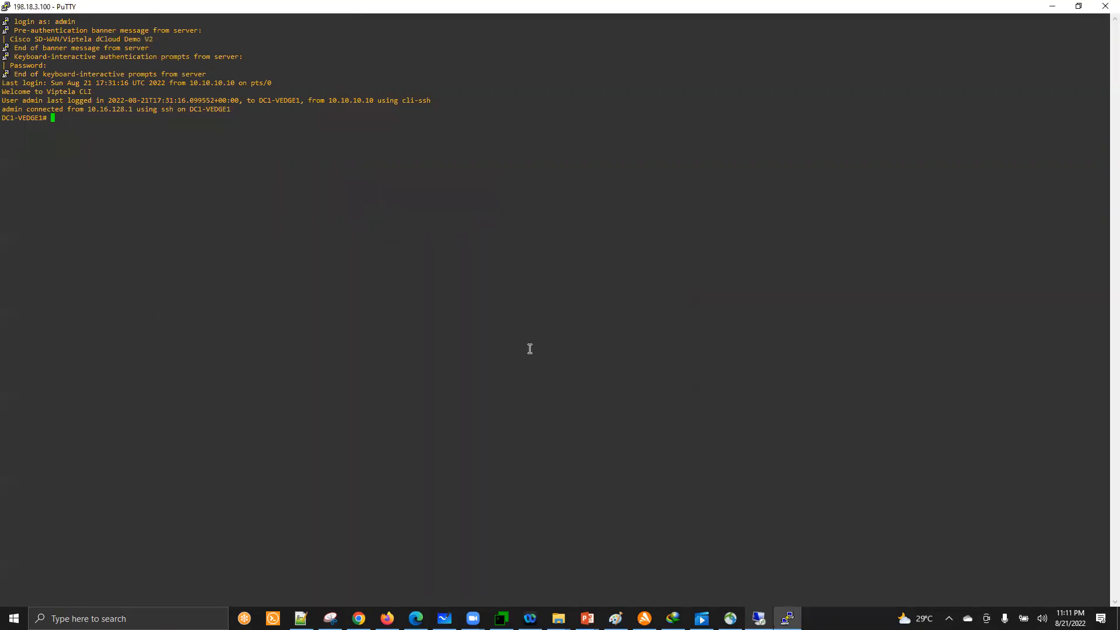
# SSH to 198.18.3.101, trust its host key, and log in as admin to reach DC1-VEDGE2's prompt.
pyautogui.press('super')
pyautogui.write('putty')
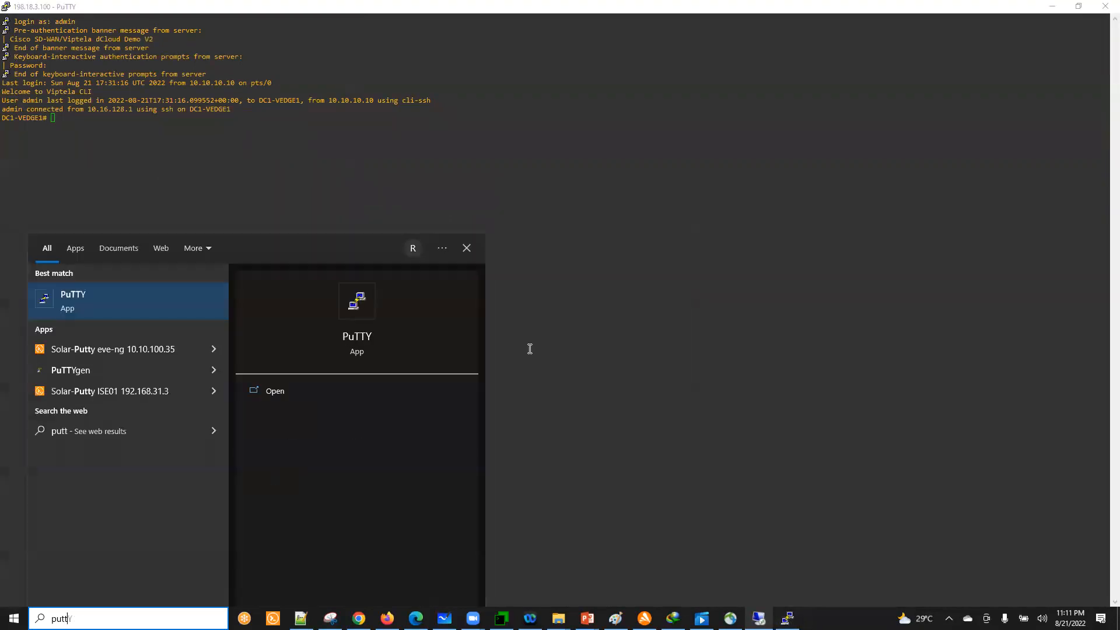
pyautogui.press('Return')
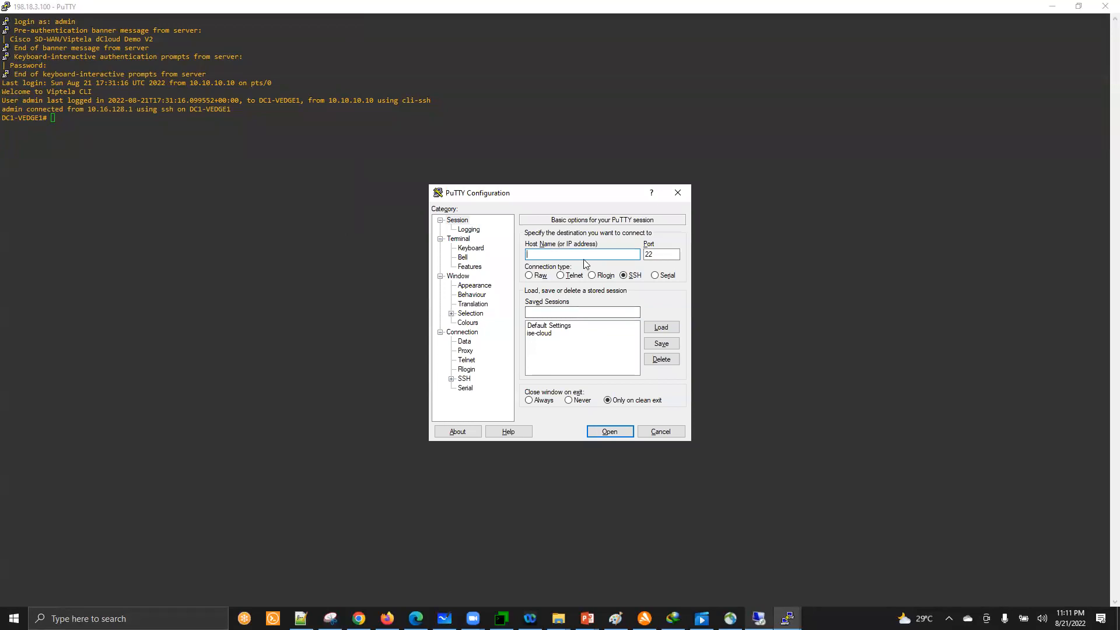
pyautogui.write('198.18.3.101')
pyautogui.press('Return')
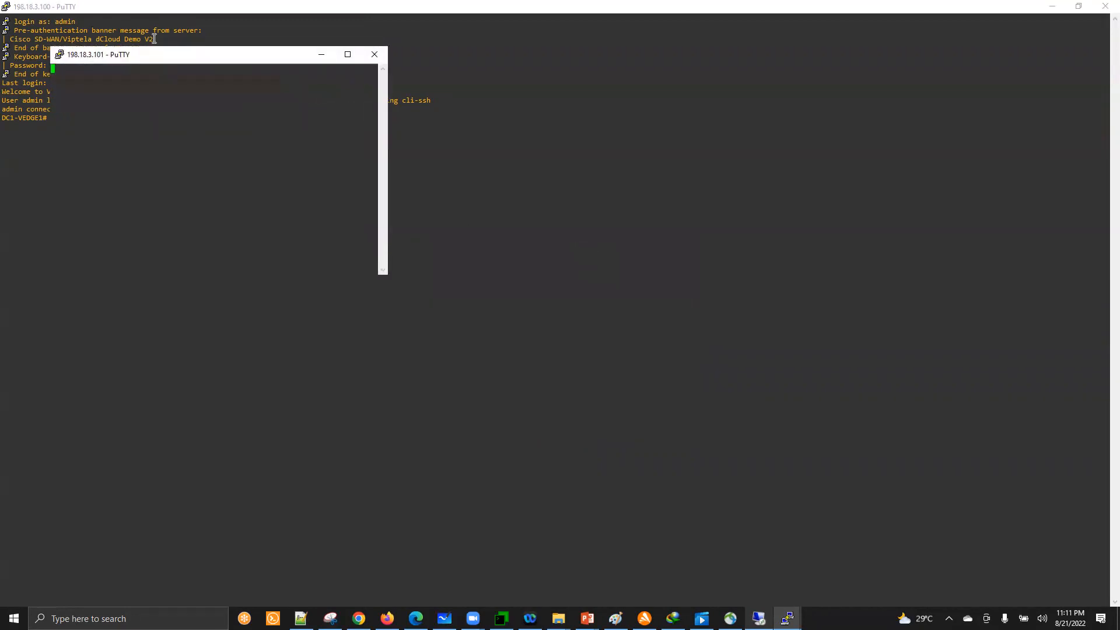
pyautogui.moveTo(165, 65); pyautogui.dragTo(191, 191)
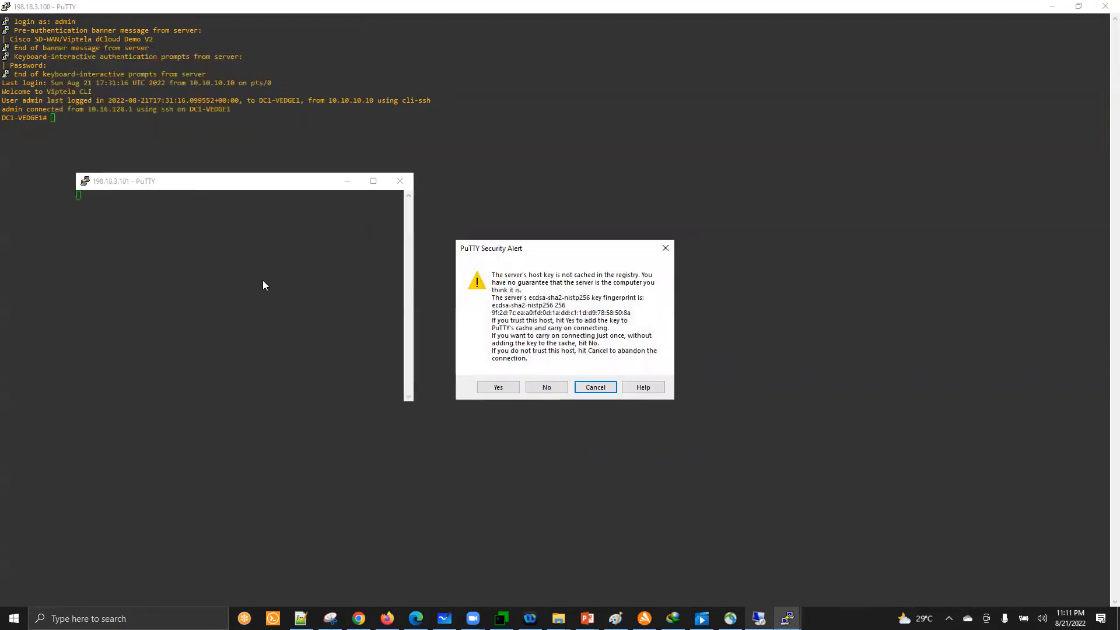
pyautogui.click(498, 387)
pyautogui.write('adm')
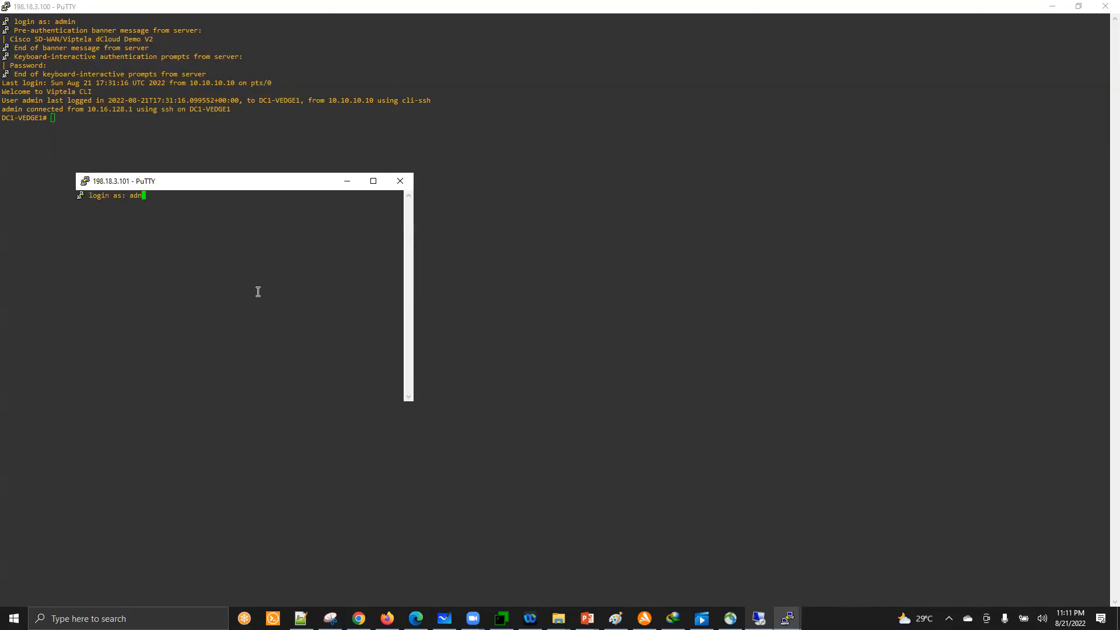
pyautogui.write('in')
pyautogui.press('Return')
pyautogui.press('Return')
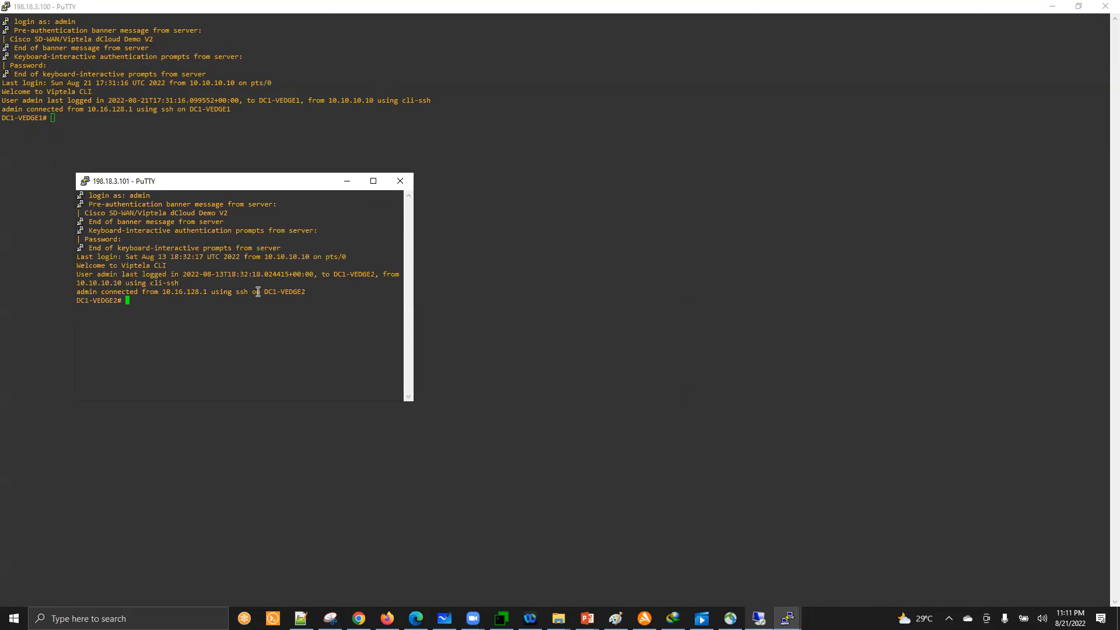
pyautogui.doubleClick(111, 301)
# Save the edited Rat_DC_generic_temp in vManage and select its row in Device Templates.
pyautogui.click(758, 618)
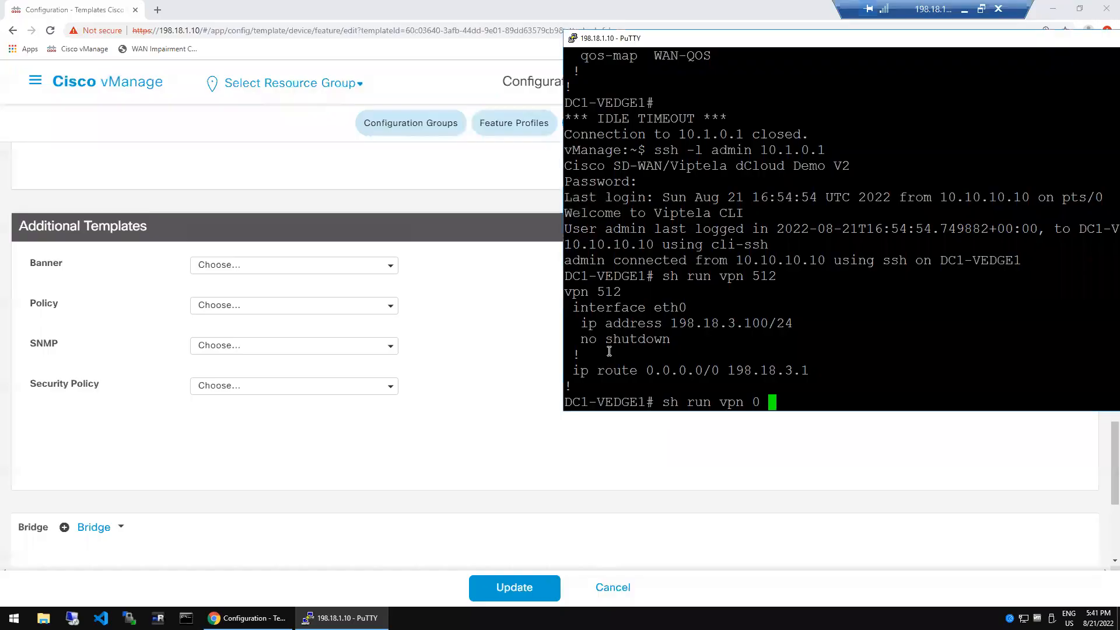
pyautogui.click(451, 418)
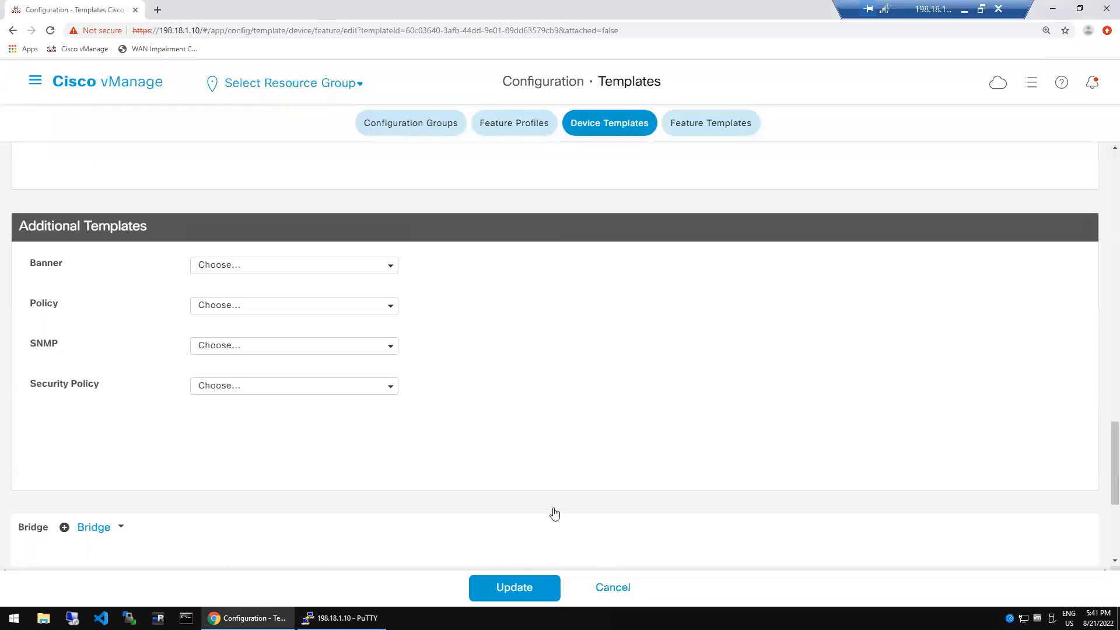
pyautogui.click(521, 582)
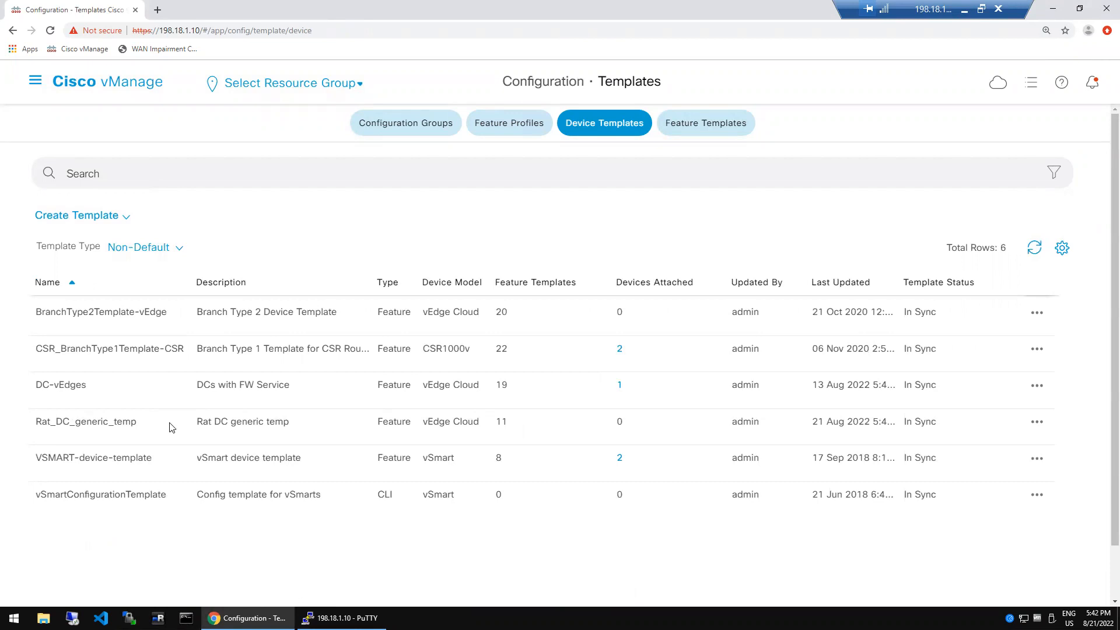
pyautogui.click(111, 428)
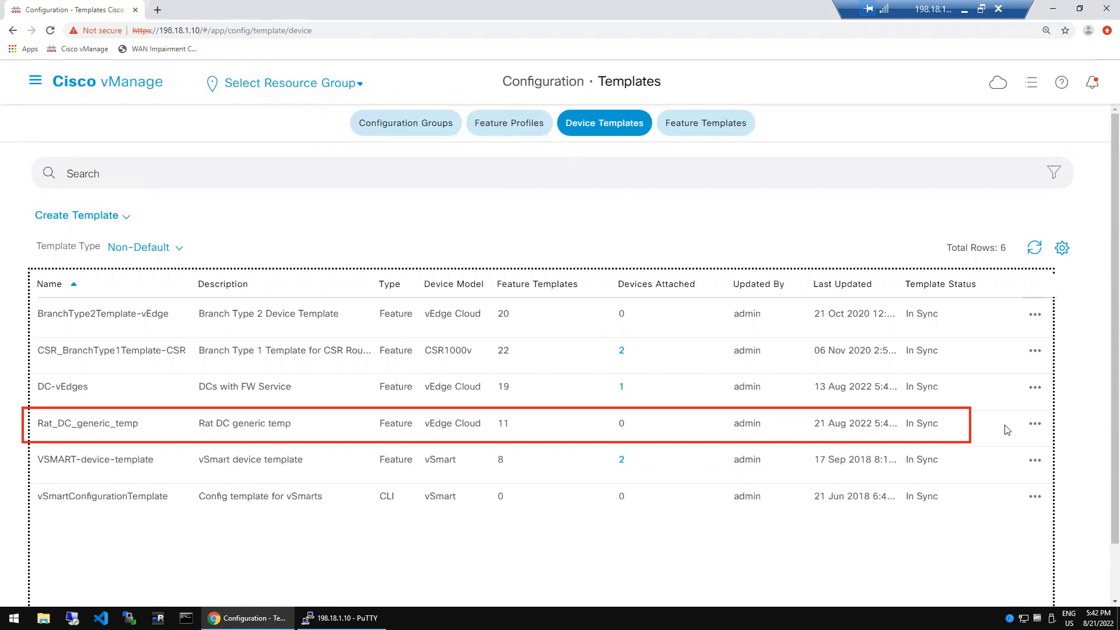
# Attach DC1-VEDGE1 to Rat_DC_generic_temp through the Attach Devices dialog.
pyautogui.click(1034, 426)
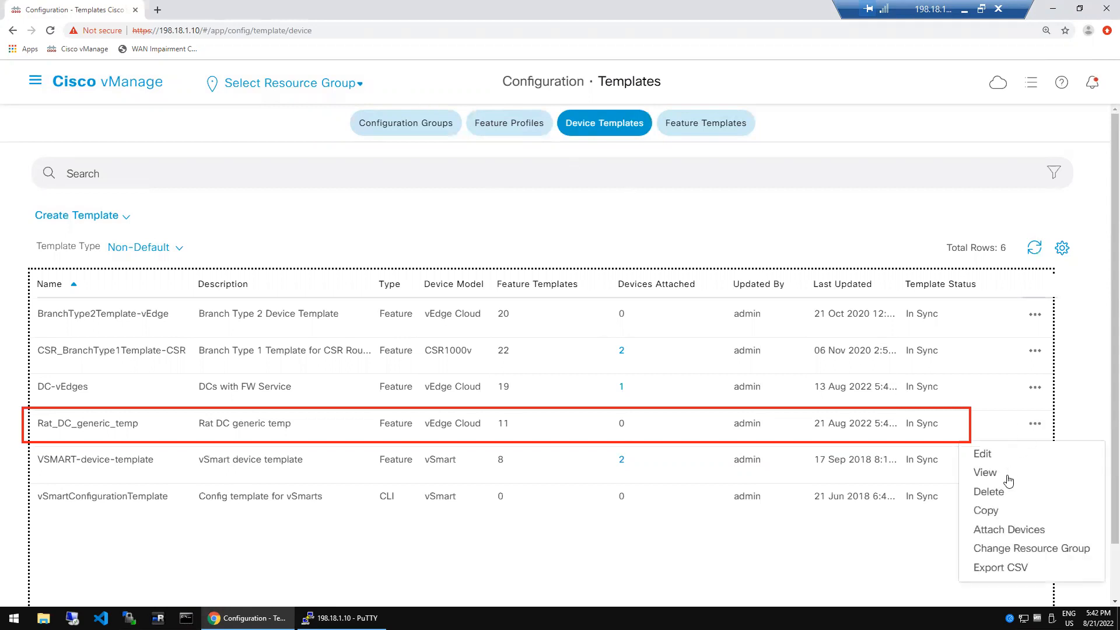
pyautogui.click(1005, 533)
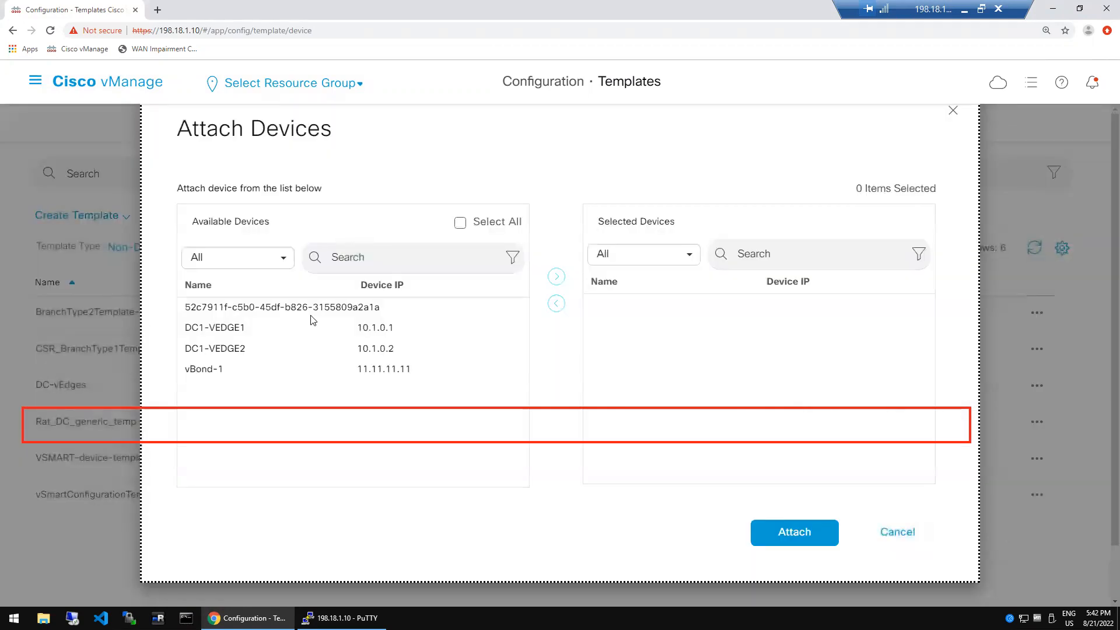
pyautogui.click(236, 330)
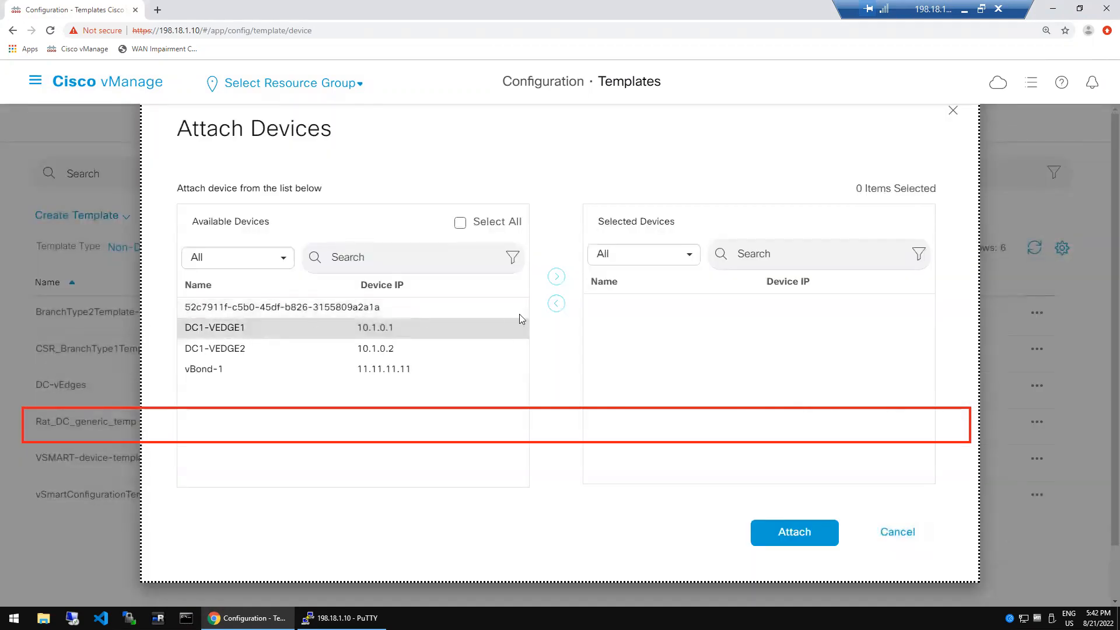
pyautogui.click(556, 277)
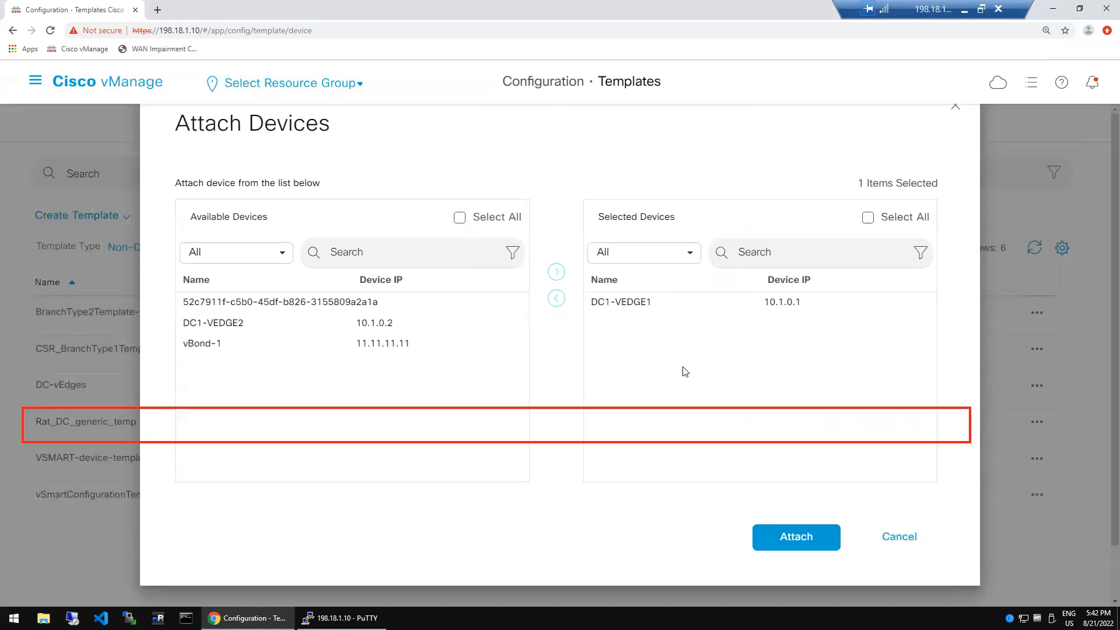
pyautogui.click(784, 540)
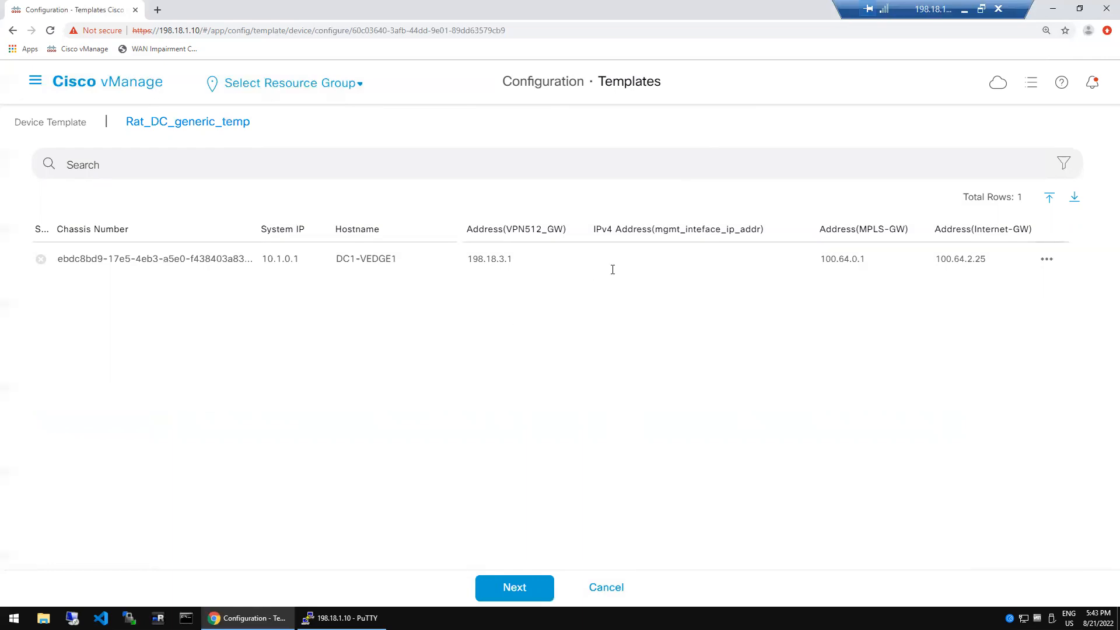
# Select DC1-VEDGE1's empty management IPv4 address cell in the template variables list.
pyautogui.click(700, 252)
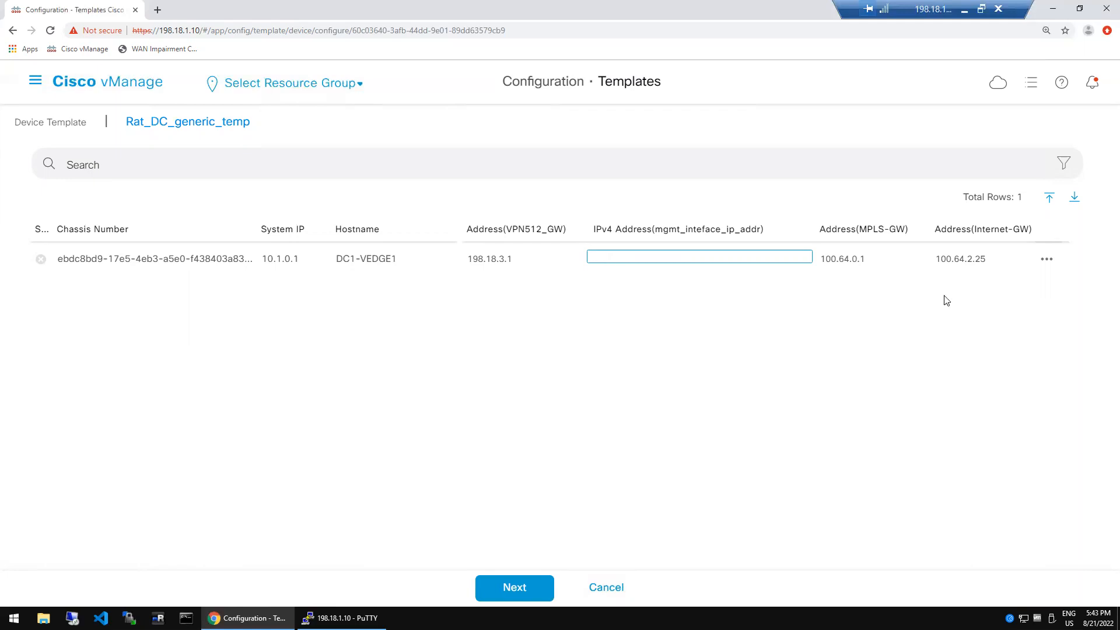
# Copy 198.18.3.100/24 from PuTTY into DC1-VEDGE1's mgmt_inteface_ip_addr field via Edit Device Template.
pyautogui.click(1047, 262)
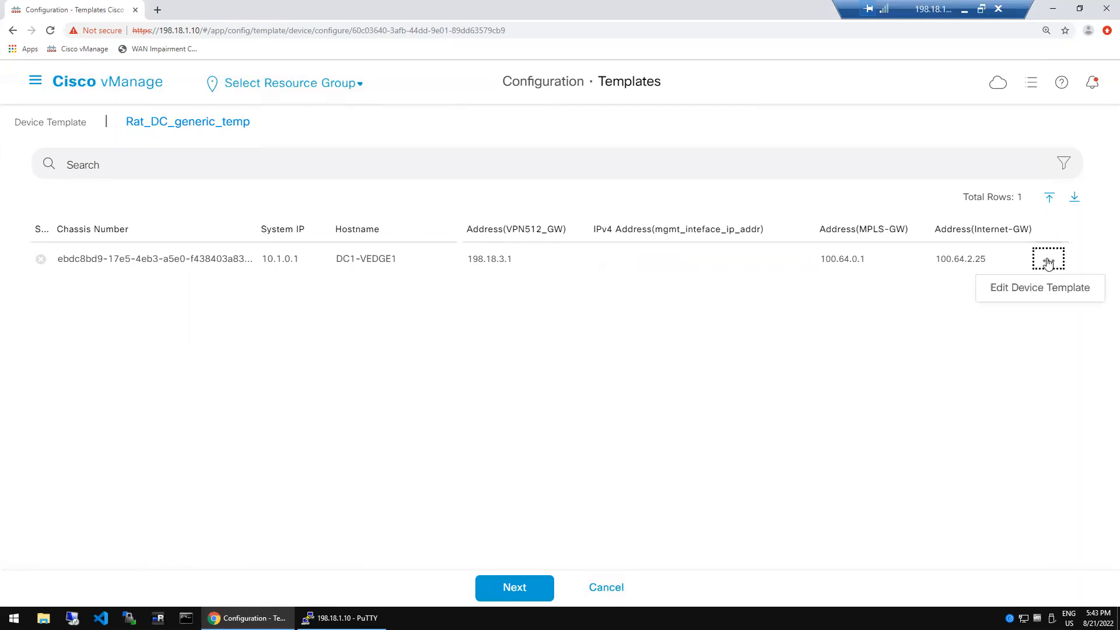
pyautogui.click(1025, 291)
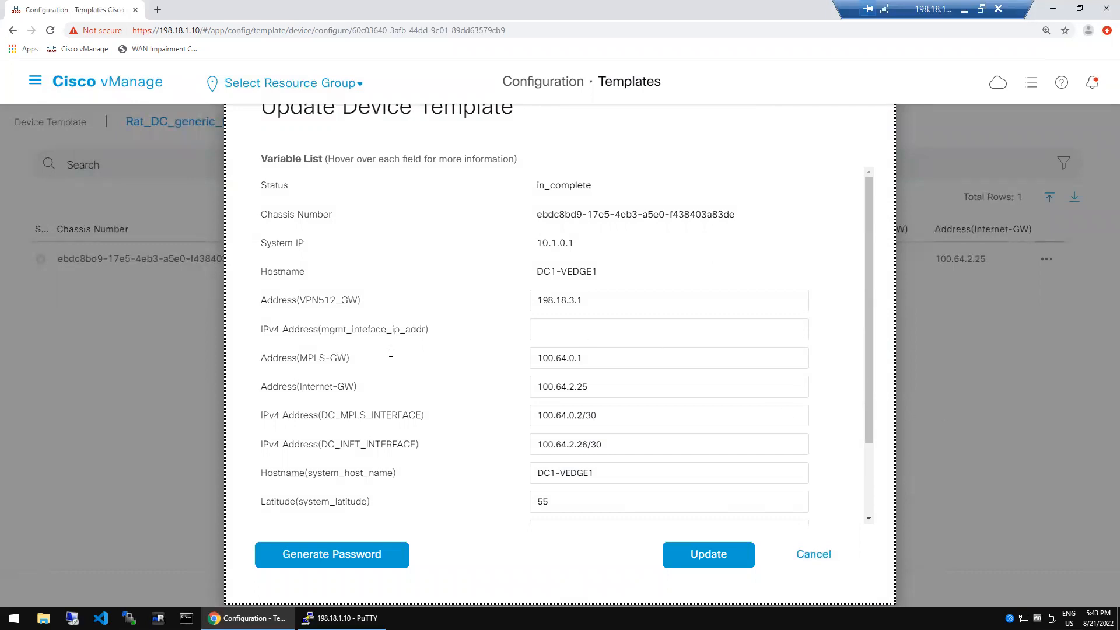
pyautogui.click(547, 330)
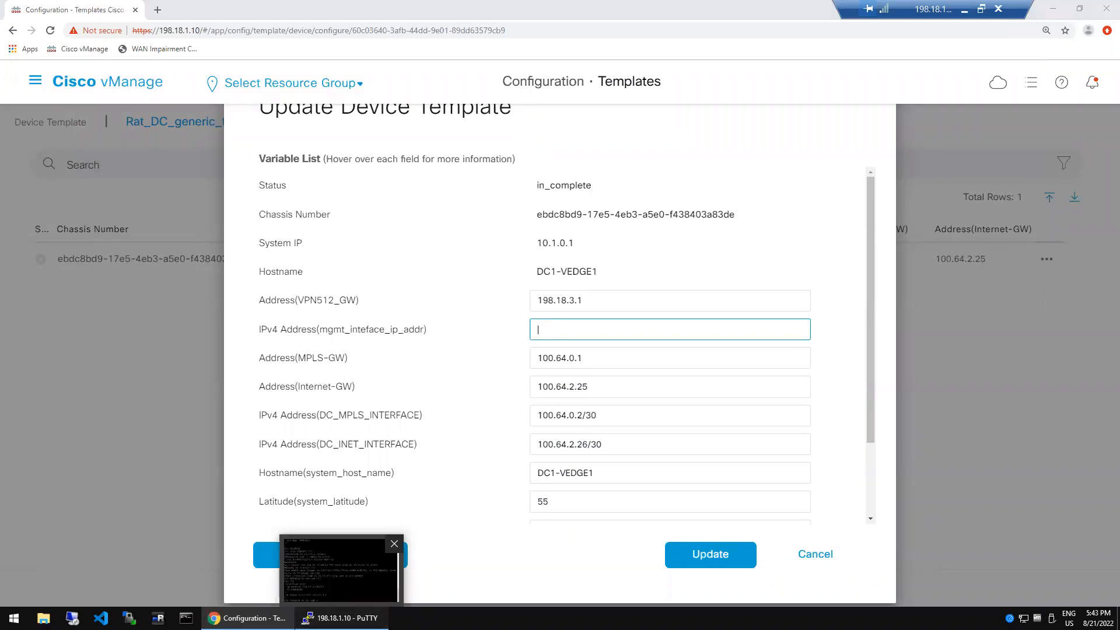
pyautogui.click(343, 618)
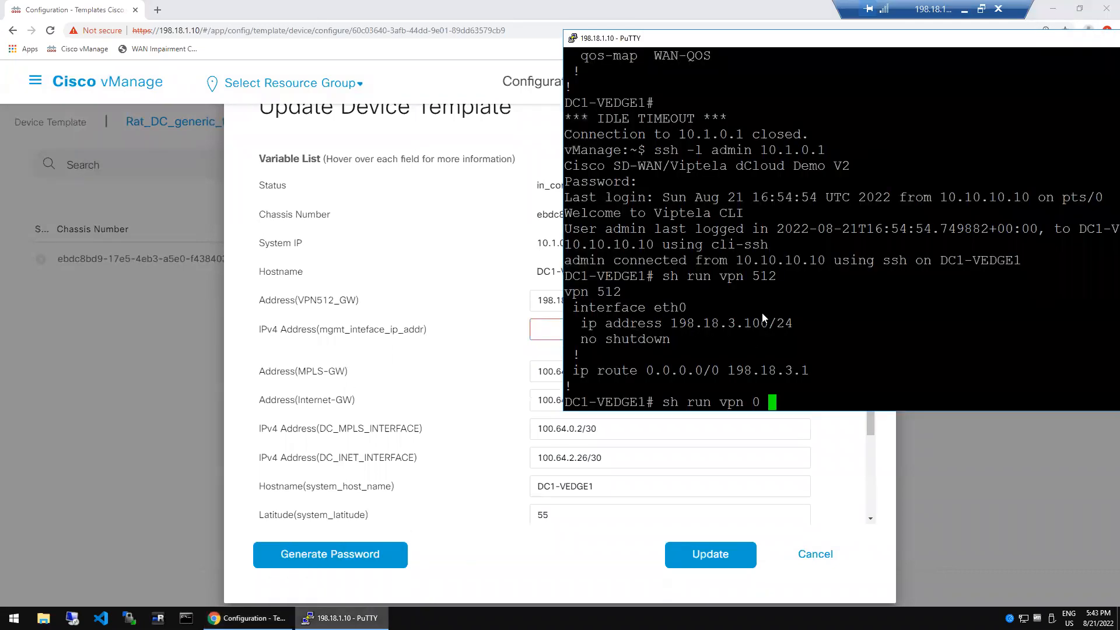
pyautogui.doubleClick(714, 322)
pyautogui.click(547, 325)
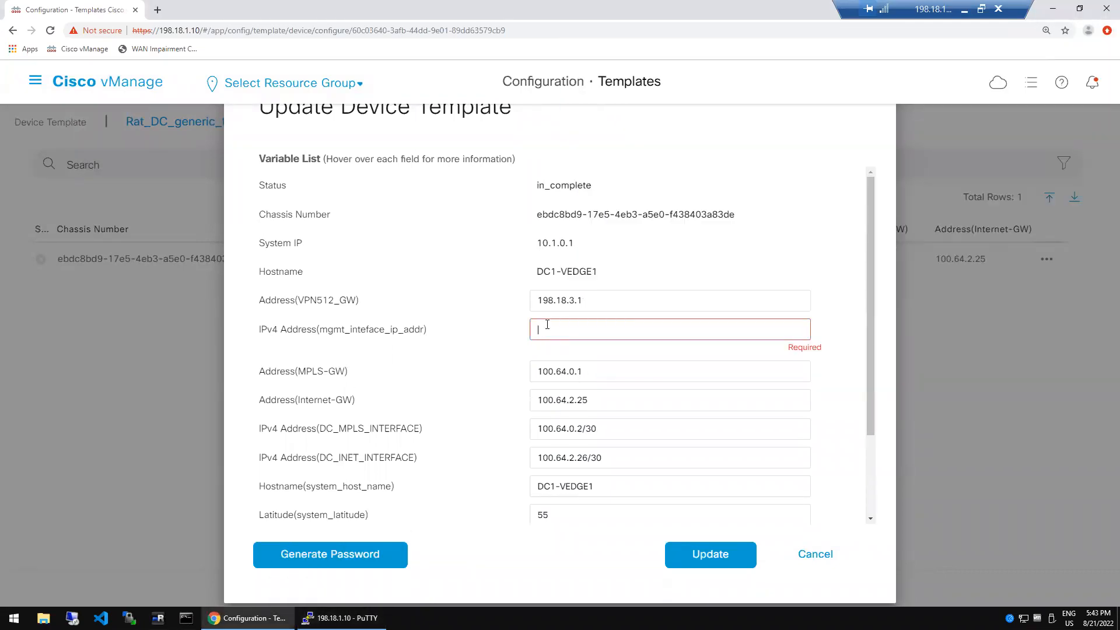
pyautogui.write('198.18.3.100/24')
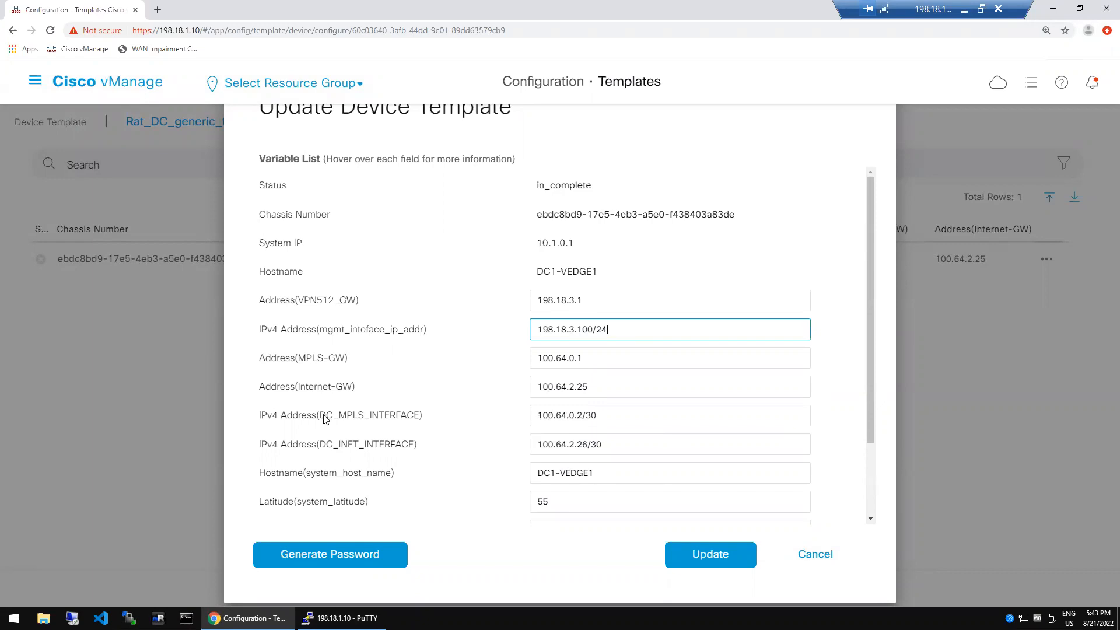
pyautogui.moveTo(325, 419)
pyautogui.moveTo(324, 419); pyautogui.dragTo(410, 419)
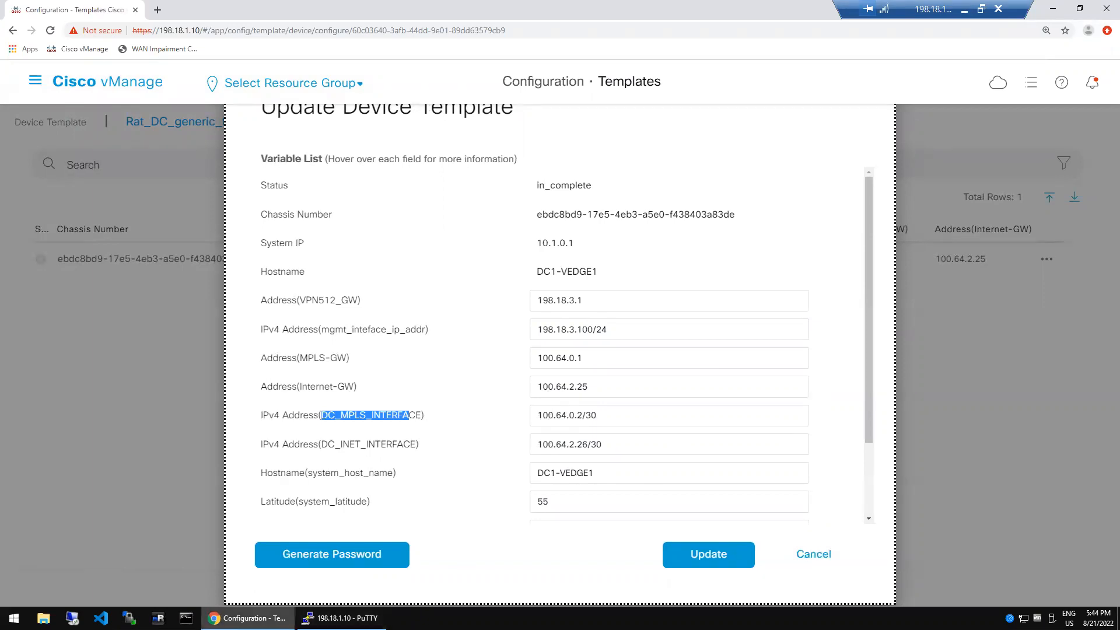
# Run 'sh run vpn 0' on DC1-VEDGE1, checking the mpls colour and ge0/1 address 100.64.0.2/30.
pyautogui.click(341, 618)
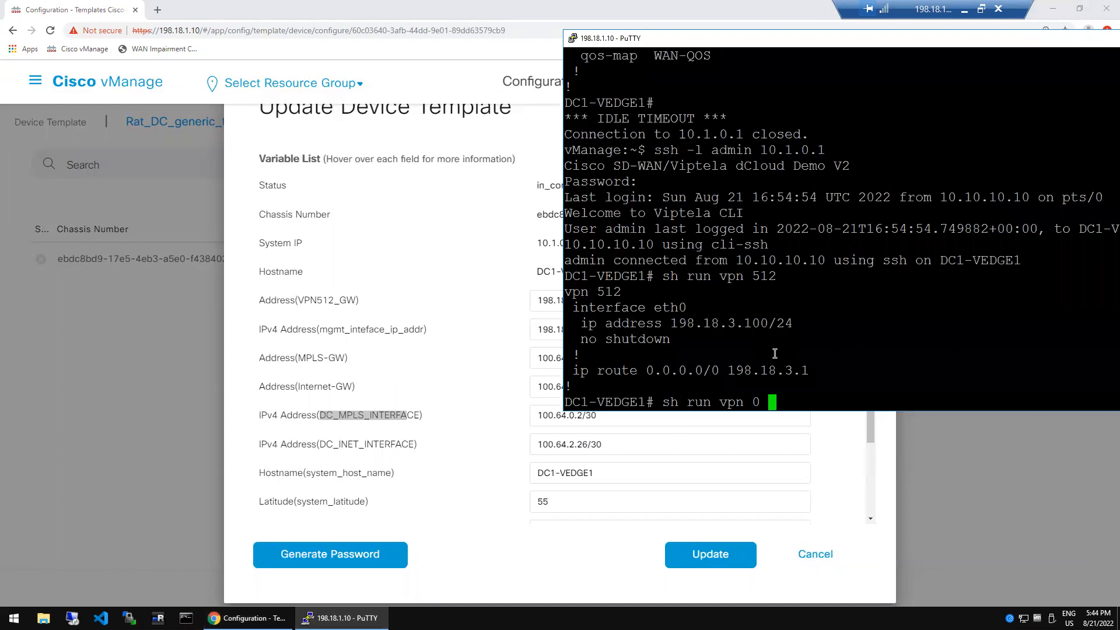
pyautogui.press('Return')
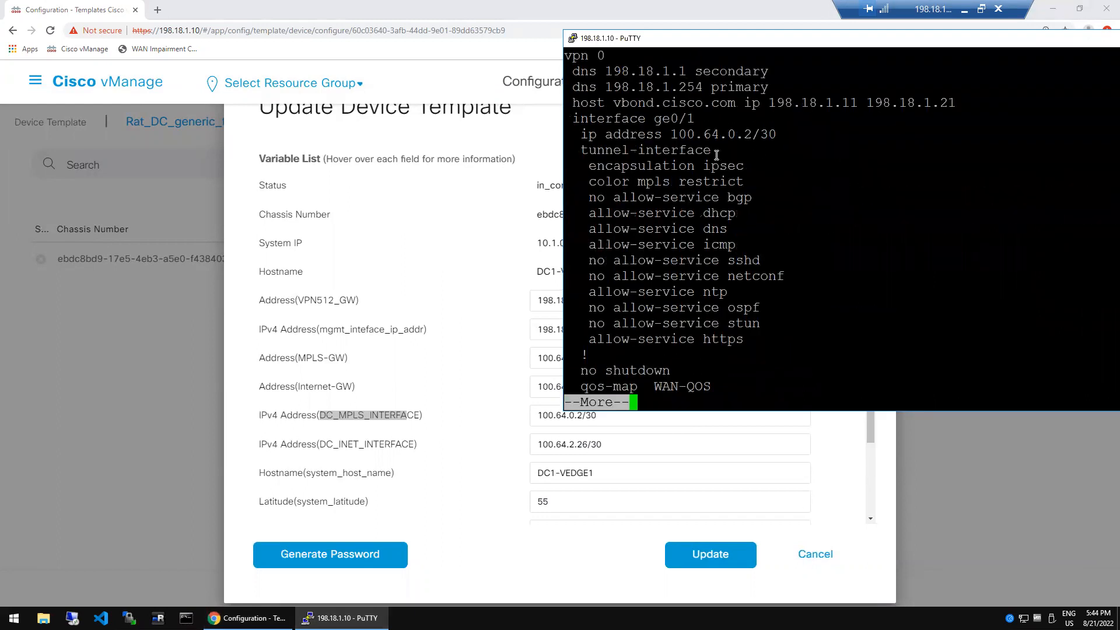
pyautogui.doubleClick(663, 180)
pyautogui.doubleClick(689, 135)
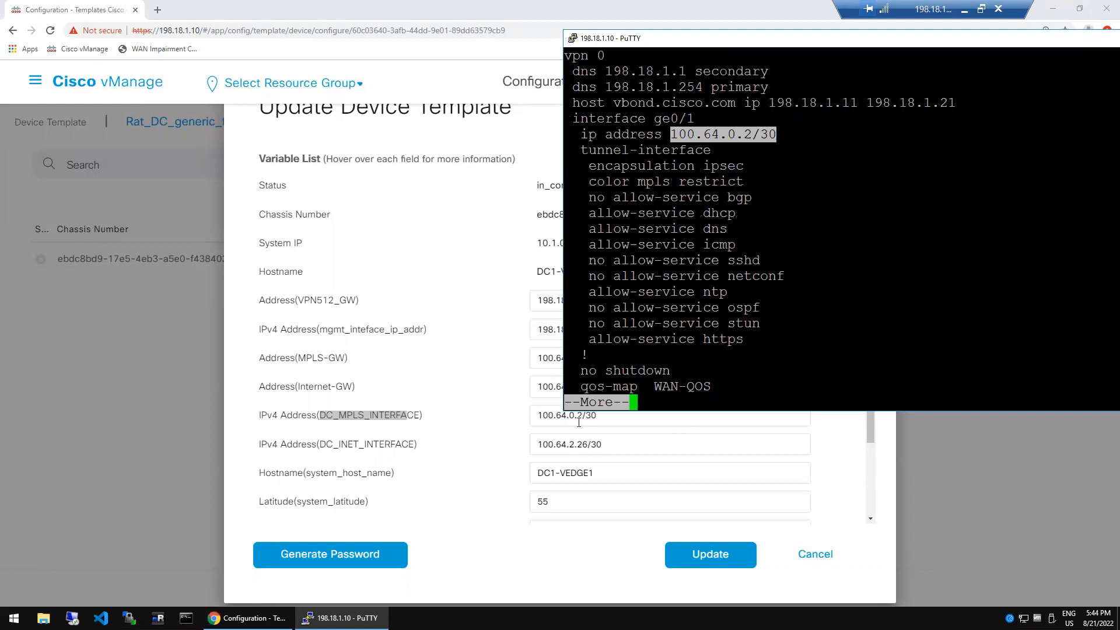
pyautogui.click(728, 298)
pyautogui.press('space')
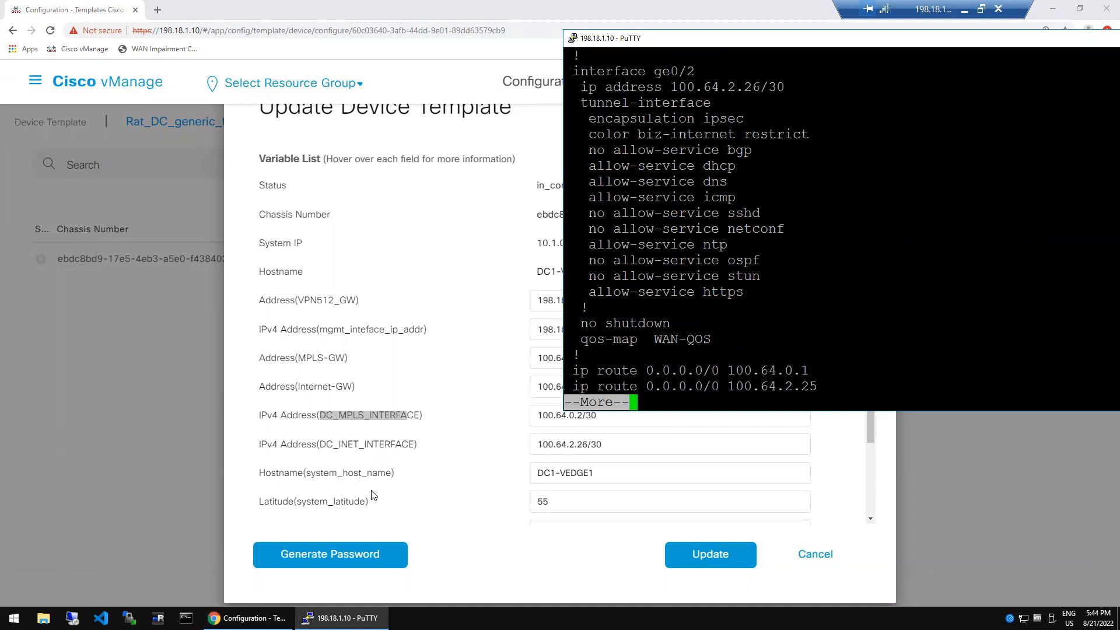
# Review DC1-VEDGE1's management, MPLS, internet and VPN512 gateway variables, then save them.
pyautogui.click(872, 467)
pyautogui.scroll(-3, 872, 467)
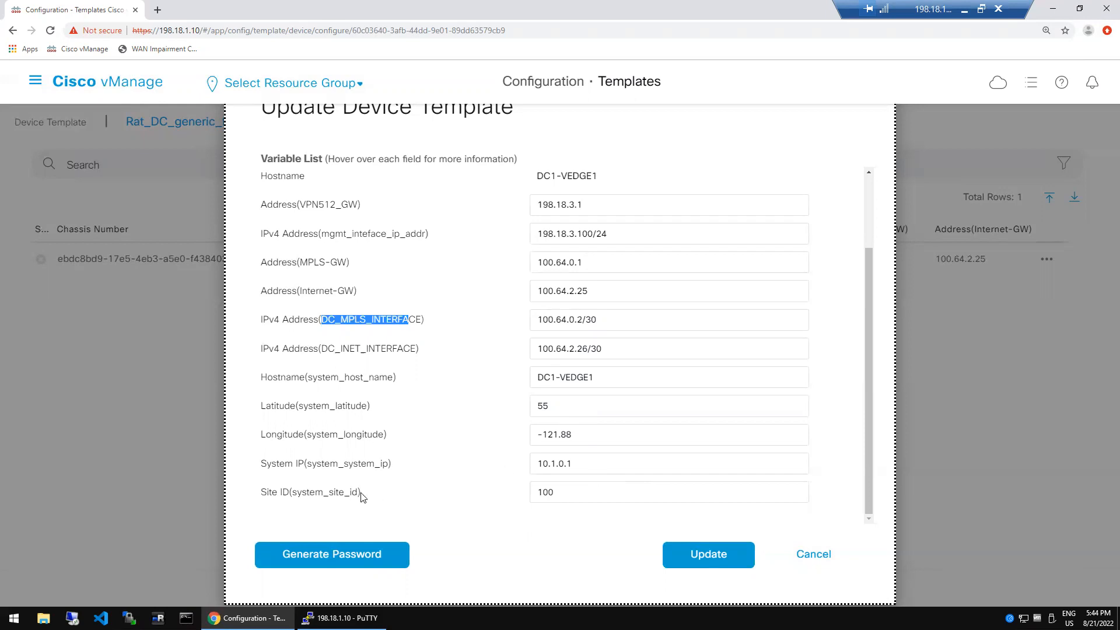
pyautogui.click(870, 213)
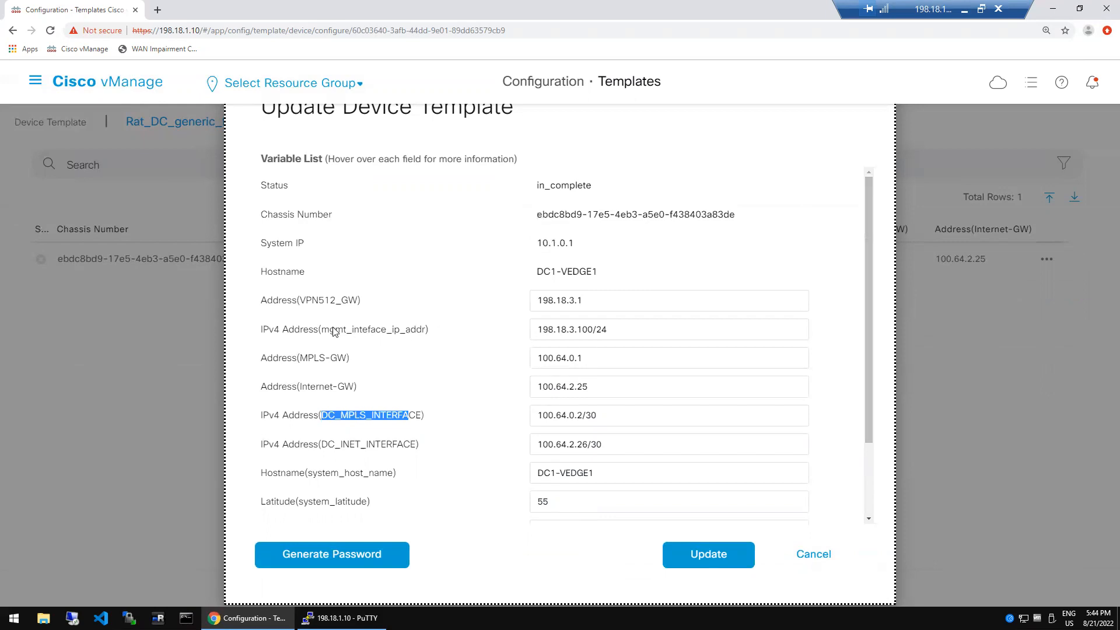
pyautogui.moveTo(329, 331)
pyautogui.moveTo(330, 330); pyautogui.dragTo(386, 330)
pyautogui.moveTo(328, 416); pyautogui.dragTo(399, 415)
pyautogui.moveTo(335, 444); pyautogui.dragTo(392, 444)
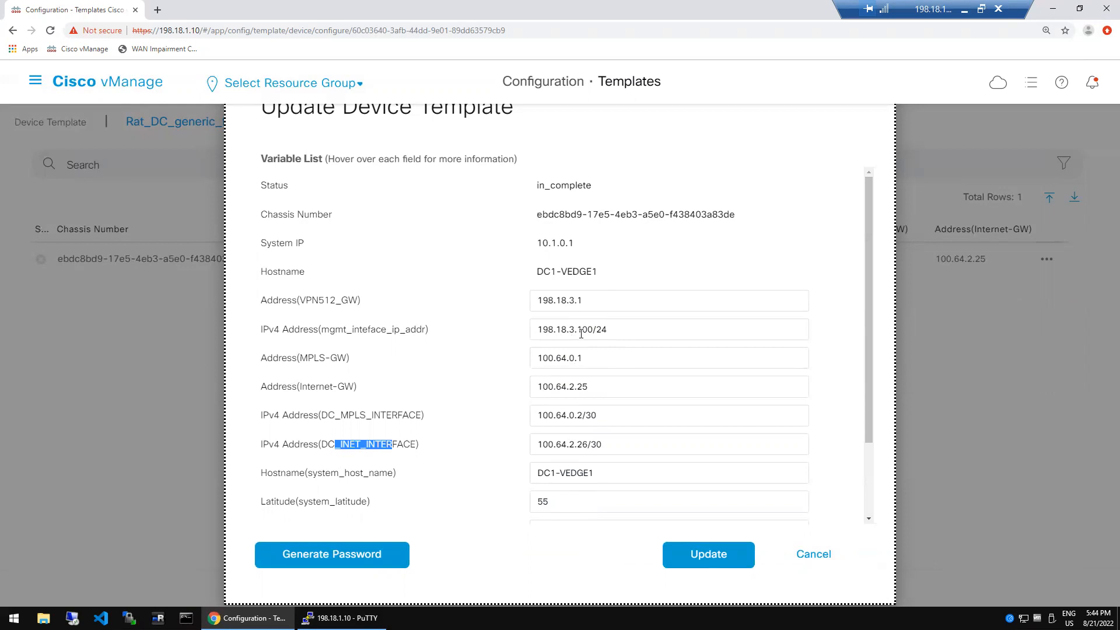
pyautogui.moveTo(304, 304); pyautogui.dragTo(350, 301)
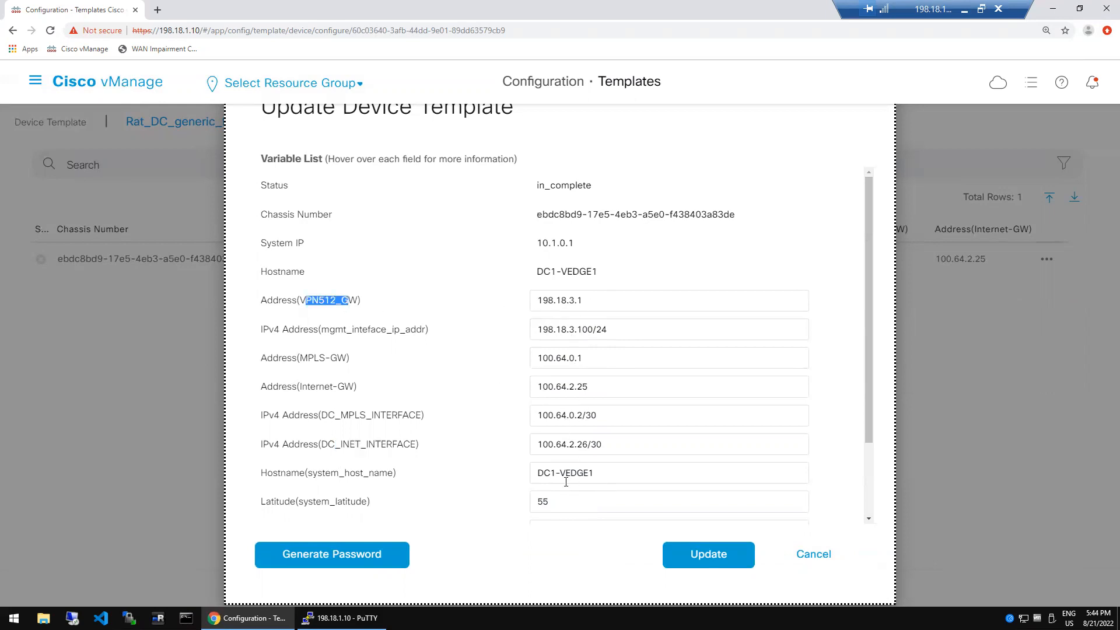
pyautogui.click(867, 491)
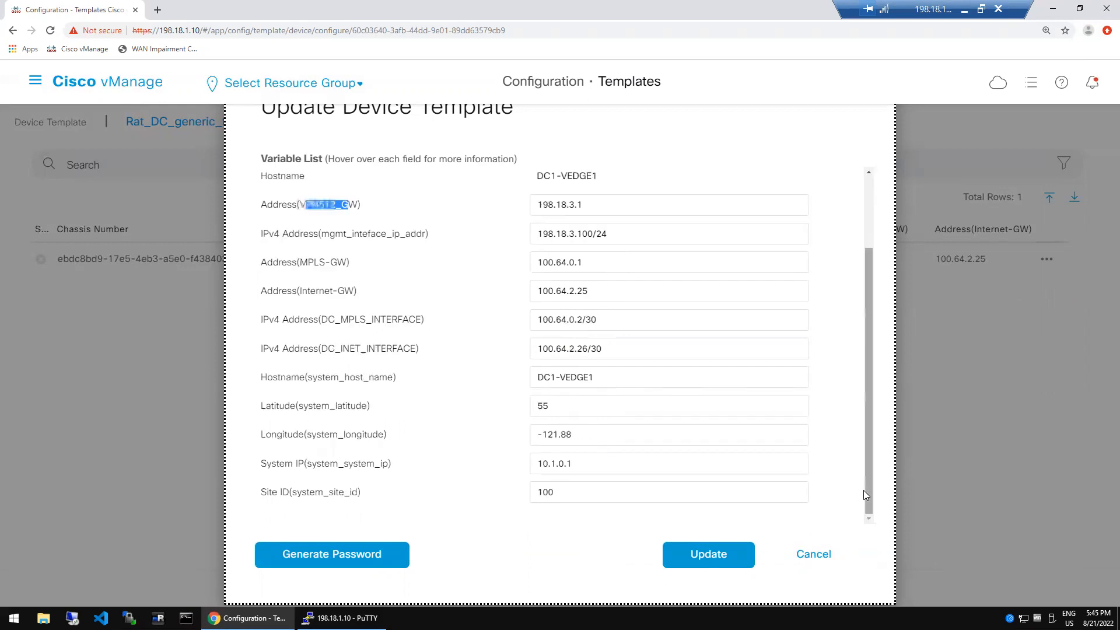
pyautogui.click(699, 559)
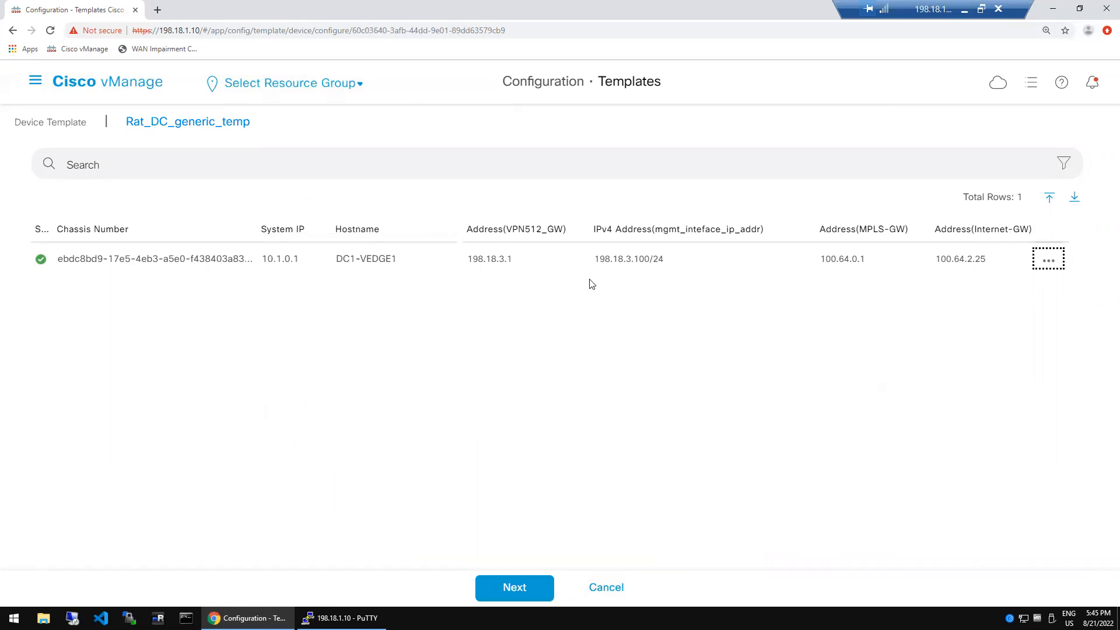
# Export DC1-VEDGE1's template variables as Template.csv and open it in Visual Studio Code.
pyautogui.click(1074, 197)
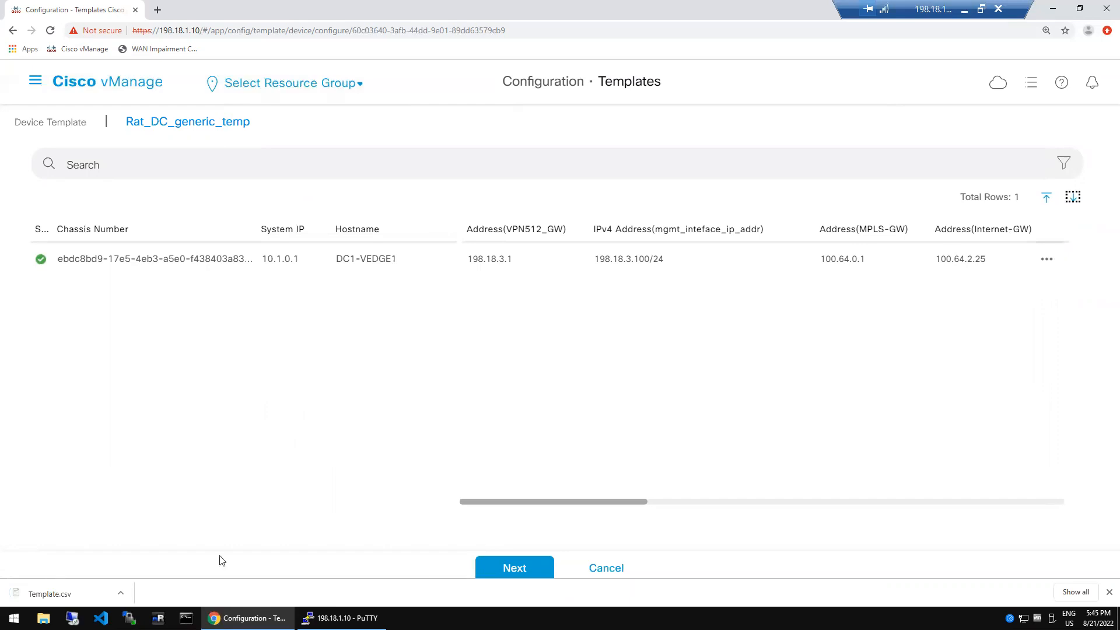
pyautogui.click(86, 598)
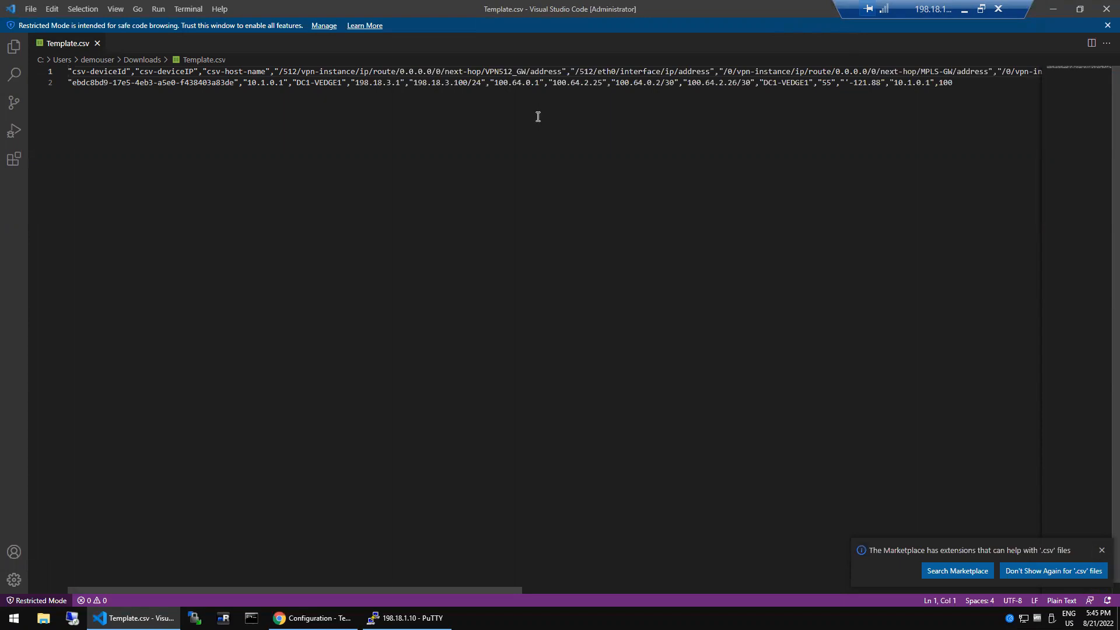
# Check the DC1-VEDGE1 row in Template.csv (VEDGE1, 100.64.2.26/30, 10.1.0.1), then minimize VS Code.
pyautogui.click(827, 92)
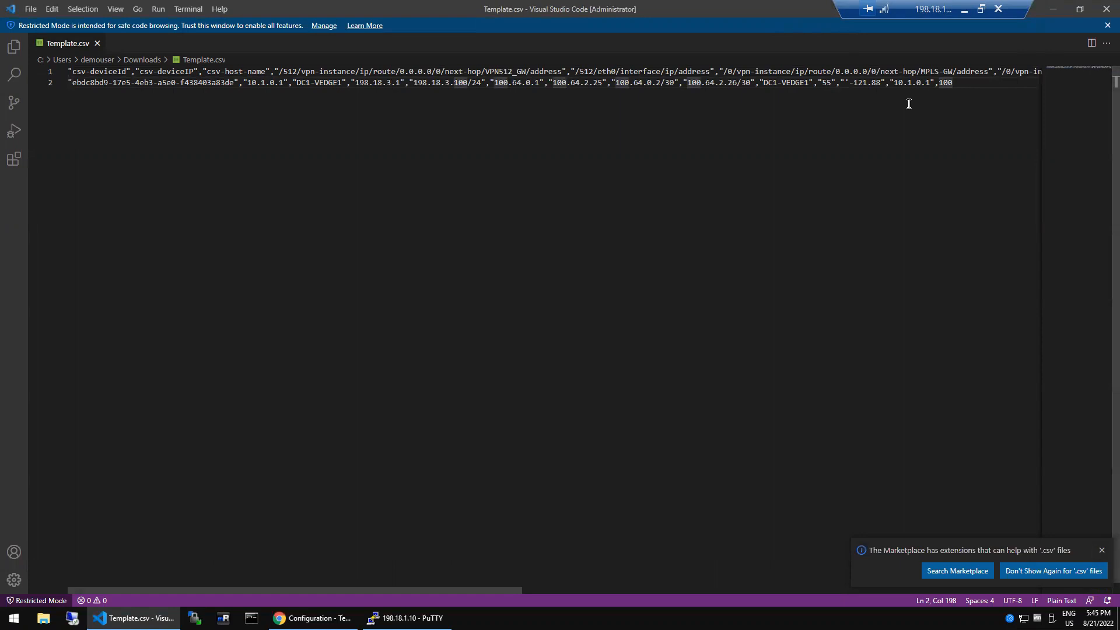
pyautogui.doubleClick(799, 83)
pyautogui.doubleClick(721, 83)
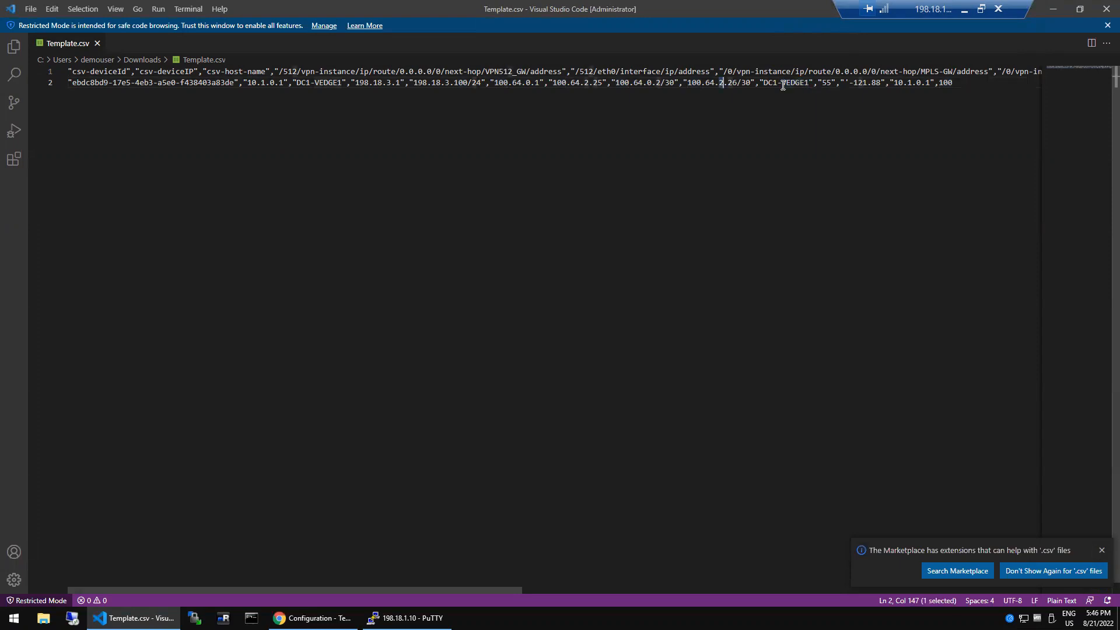
pyautogui.doubleClick(896, 84)
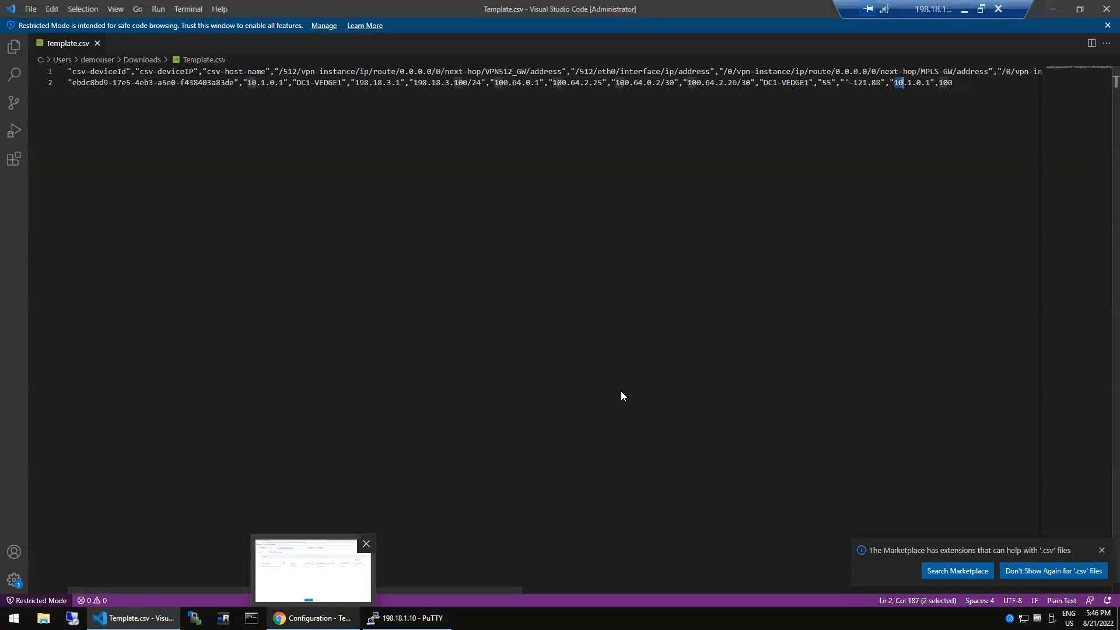
pyautogui.click(1055, 10)
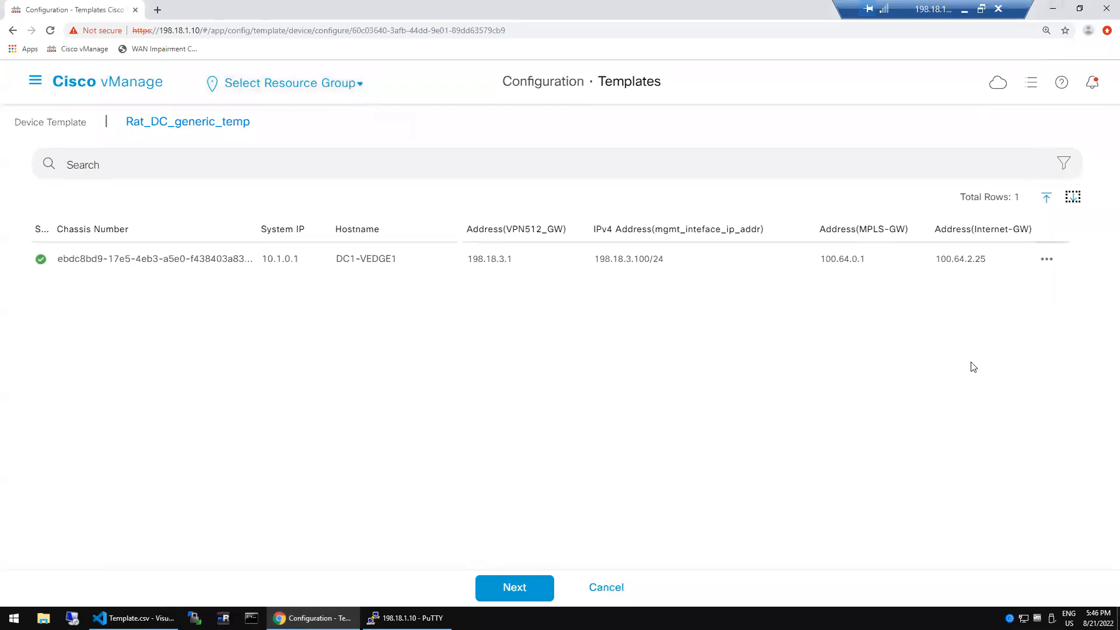
# Upload Template.csv from Downloads as the DC1-VEDGE1 variable values file.
pyautogui.click(1051, 199)
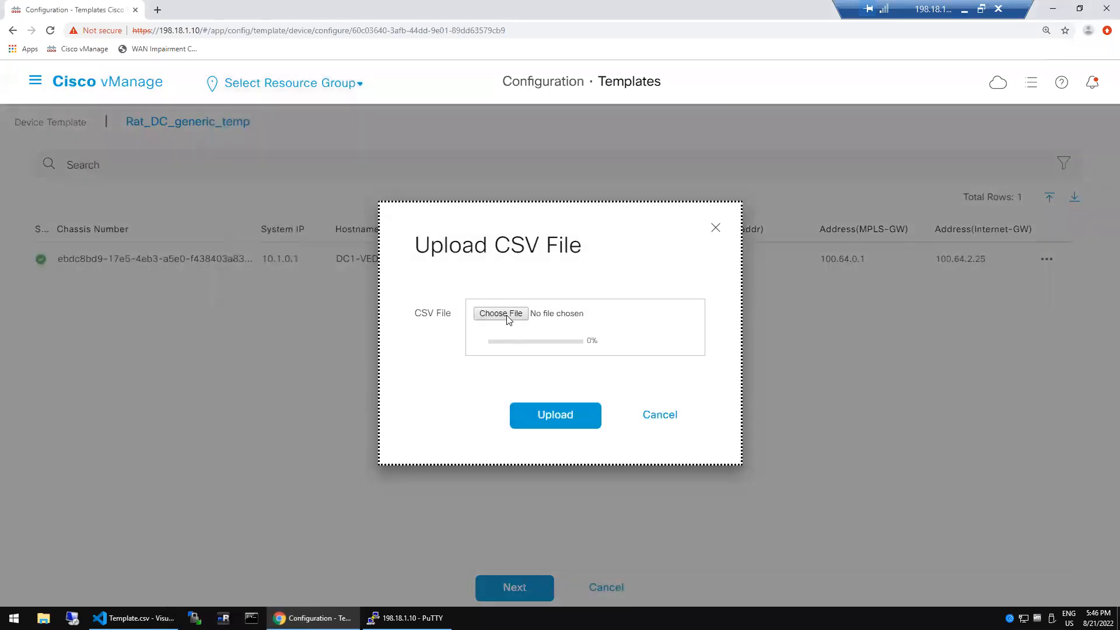
pyautogui.click(508, 318)
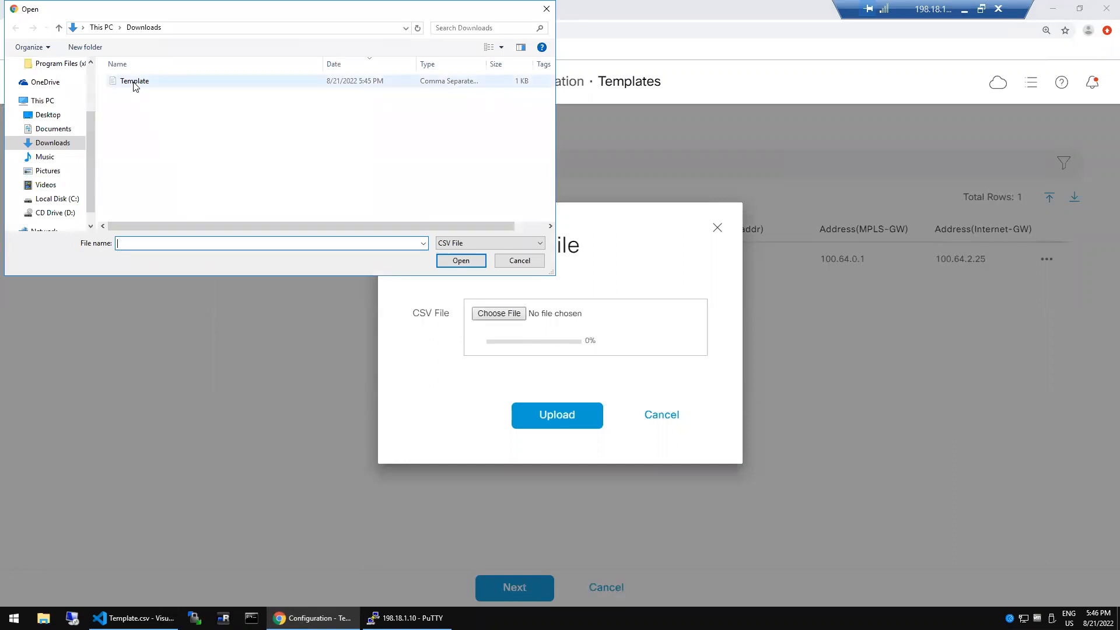
pyautogui.doubleClick(134, 82)
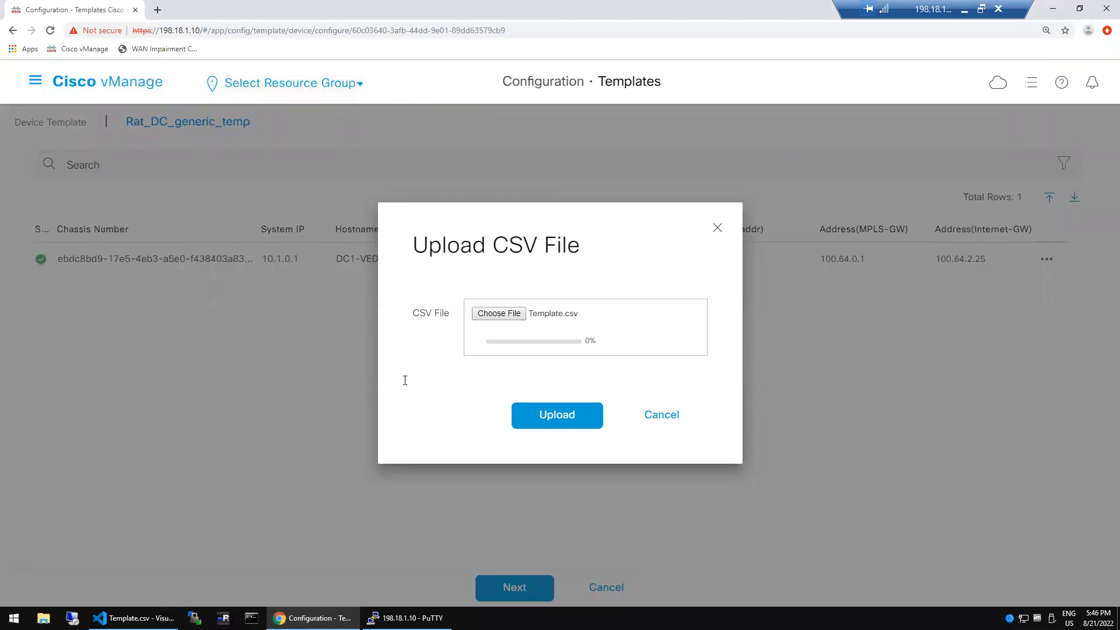
pyautogui.click(543, 367)
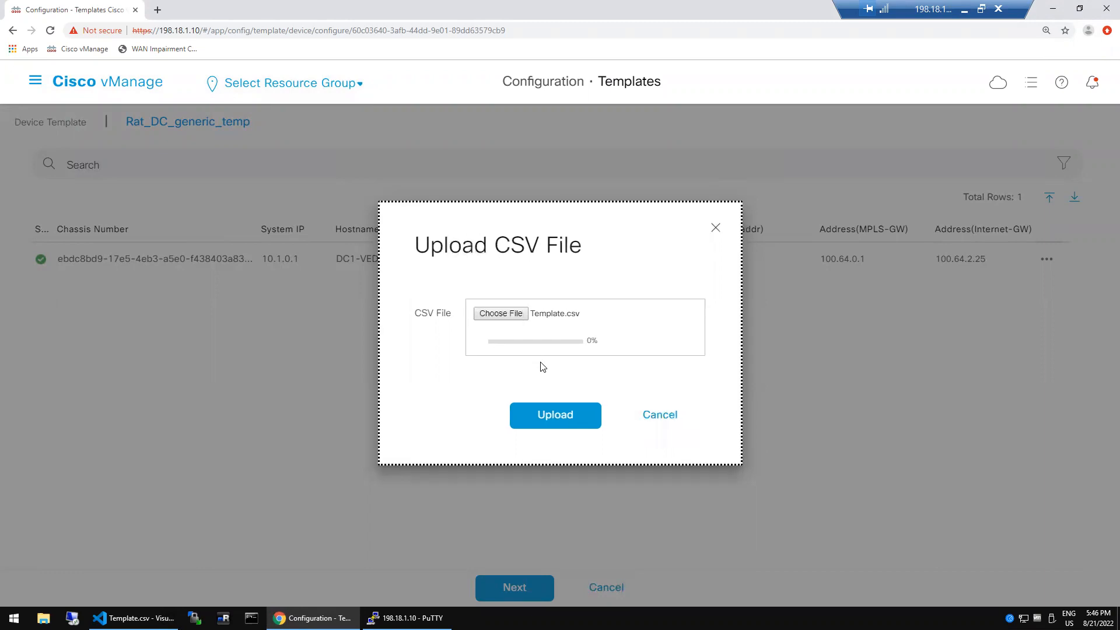
pyautogui.click(566, 416)
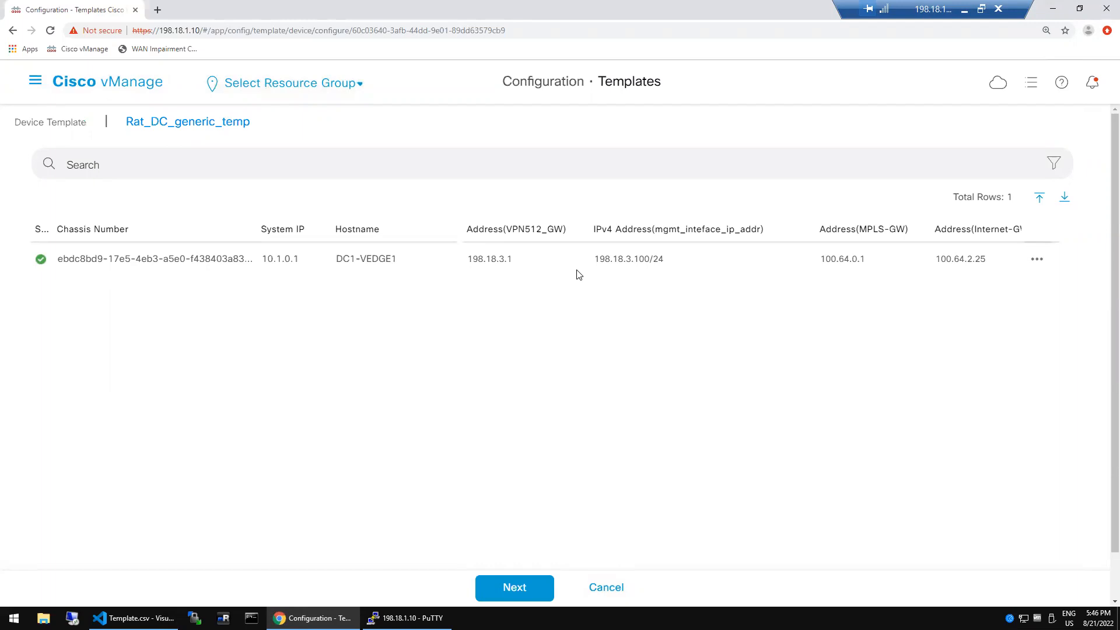
# Preview DC1-VEDGE1's generated configuration and show its Config Diff against the running config.
pyautogui.click(527, 589)
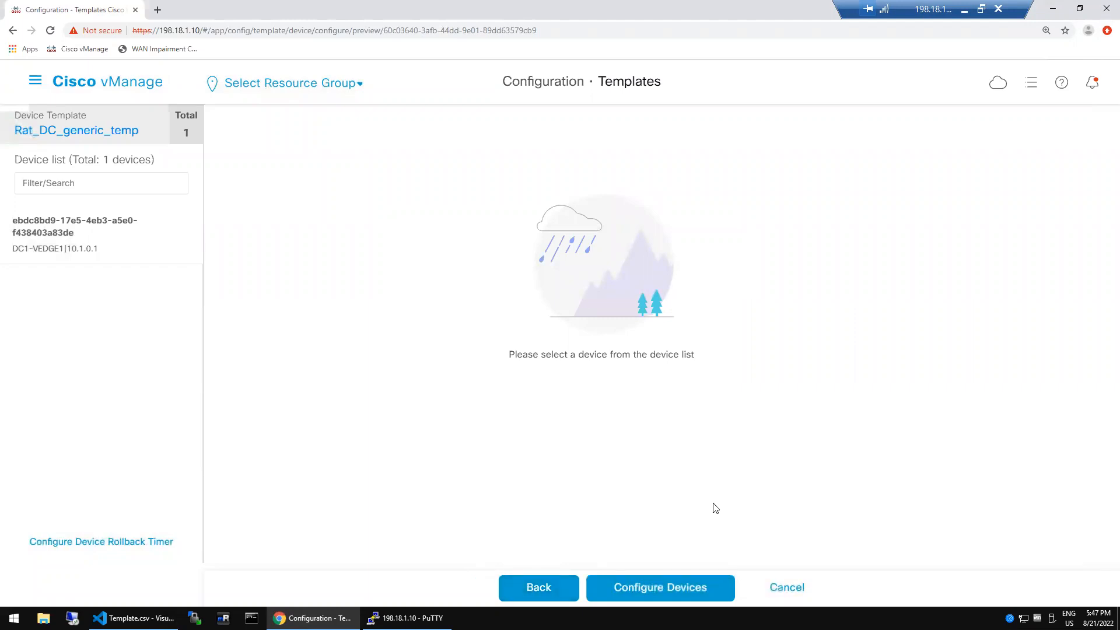
pyautogui.click(59, 239)
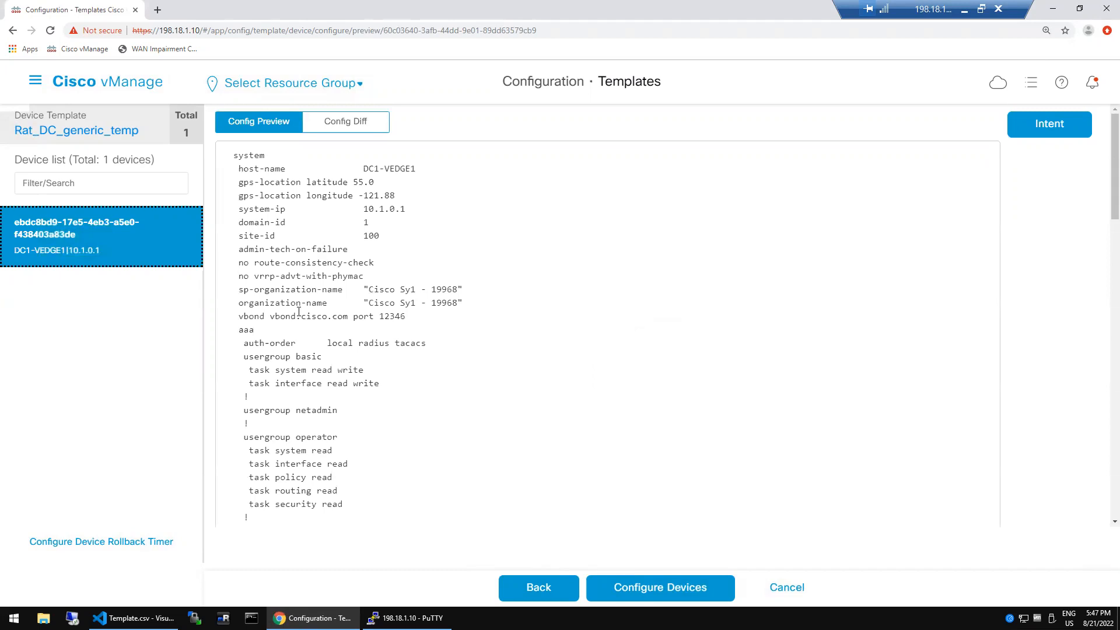
pyautogui.click(355, 126)
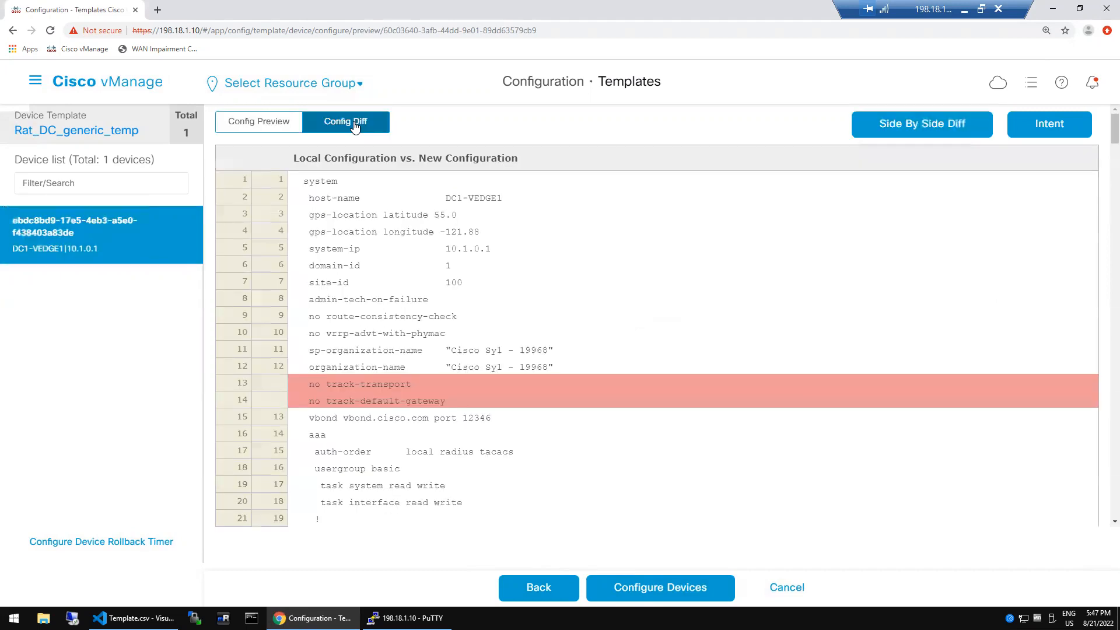
# Review the side-by-side diff for DC1-VEDGE1, then push the template with Configure Devices.
pyautogui.click(911, 125)
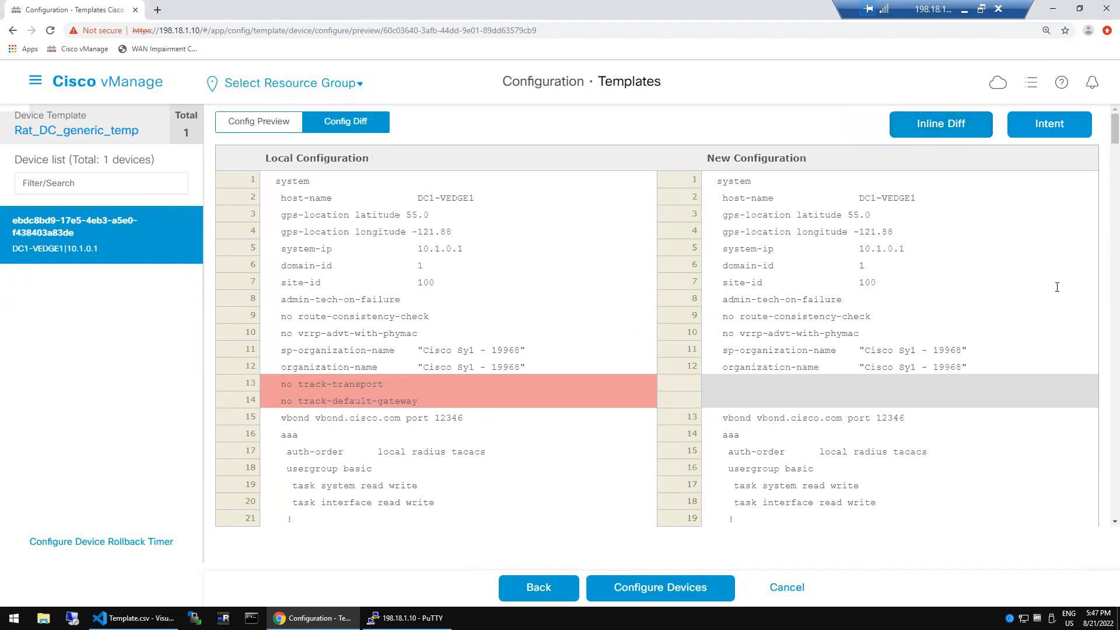
pyautogui.scroll(-6, 1104, 349)
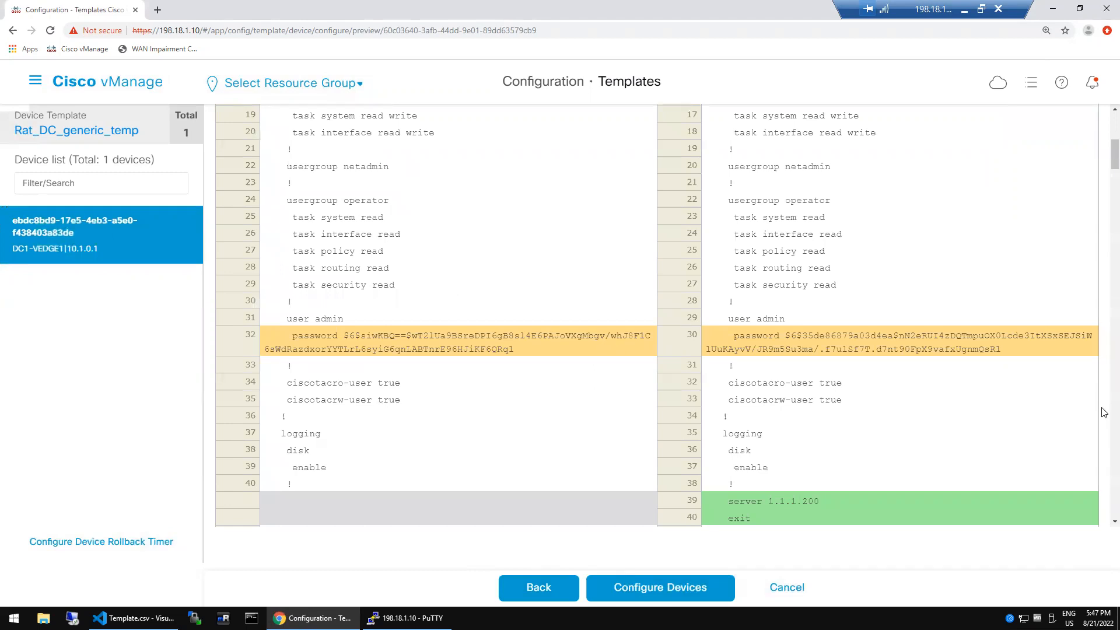
pyautogui.scroll(-7, 1104, 418)
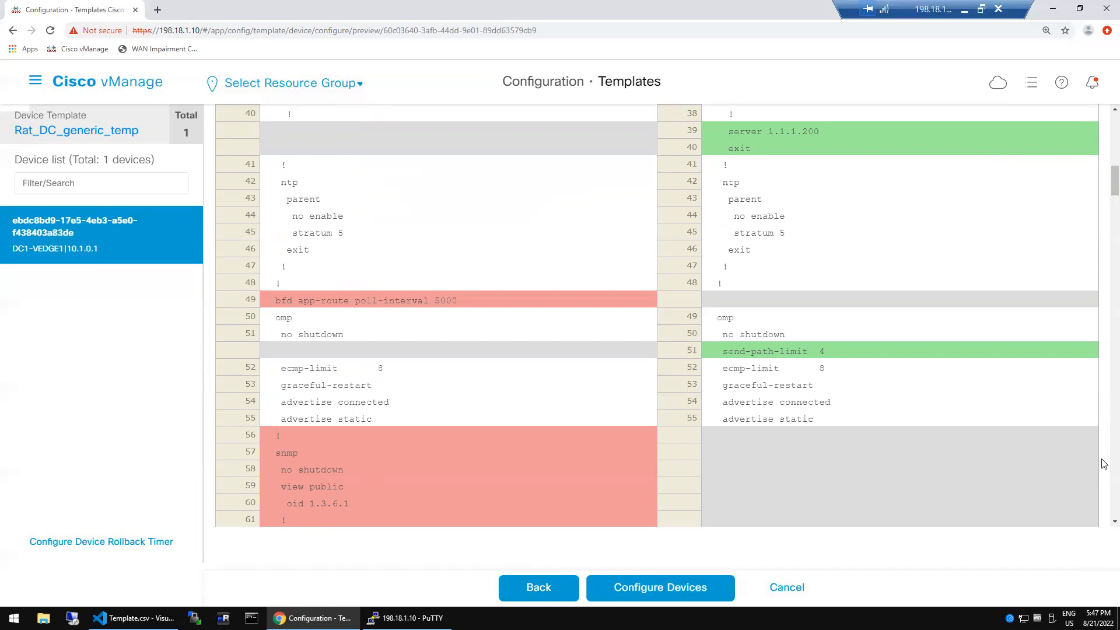
pyautogui.scroll(-6, 1103, 472)
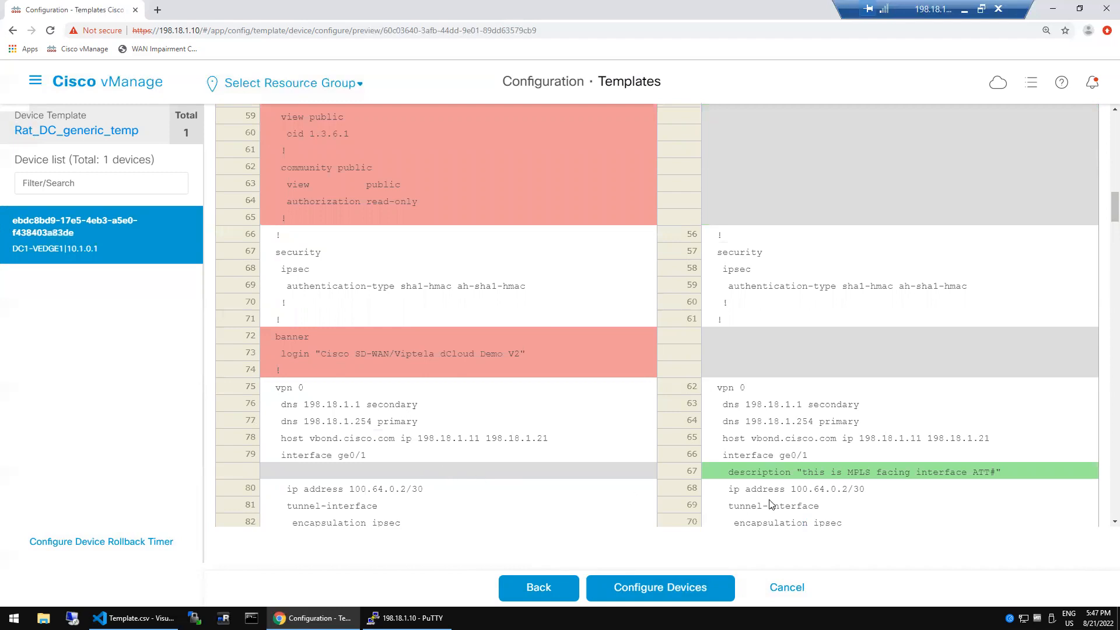
pyautogui.scroll(-5, 1104, 507)
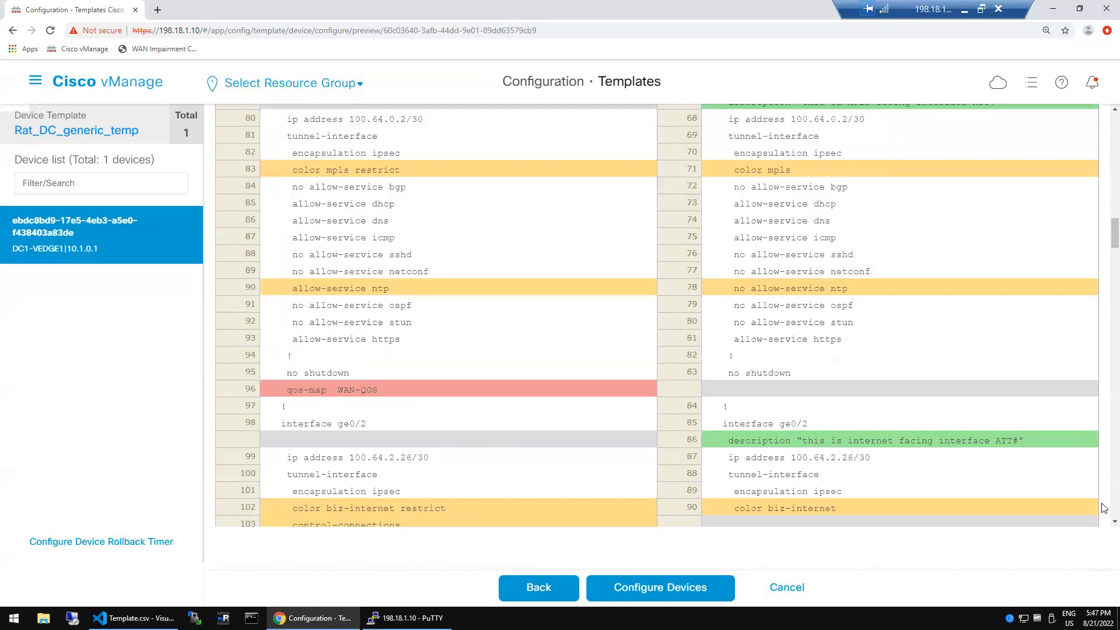
pyautogui.scroll(-5, 1105, 507)
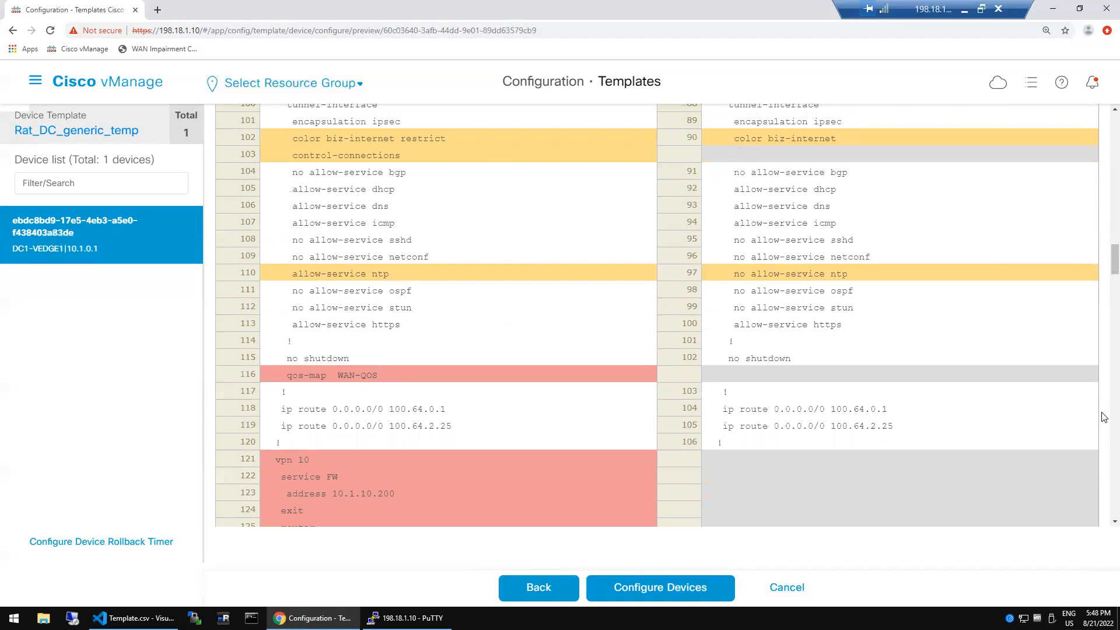
pyautogui.scroll(-20, 1104, 445)
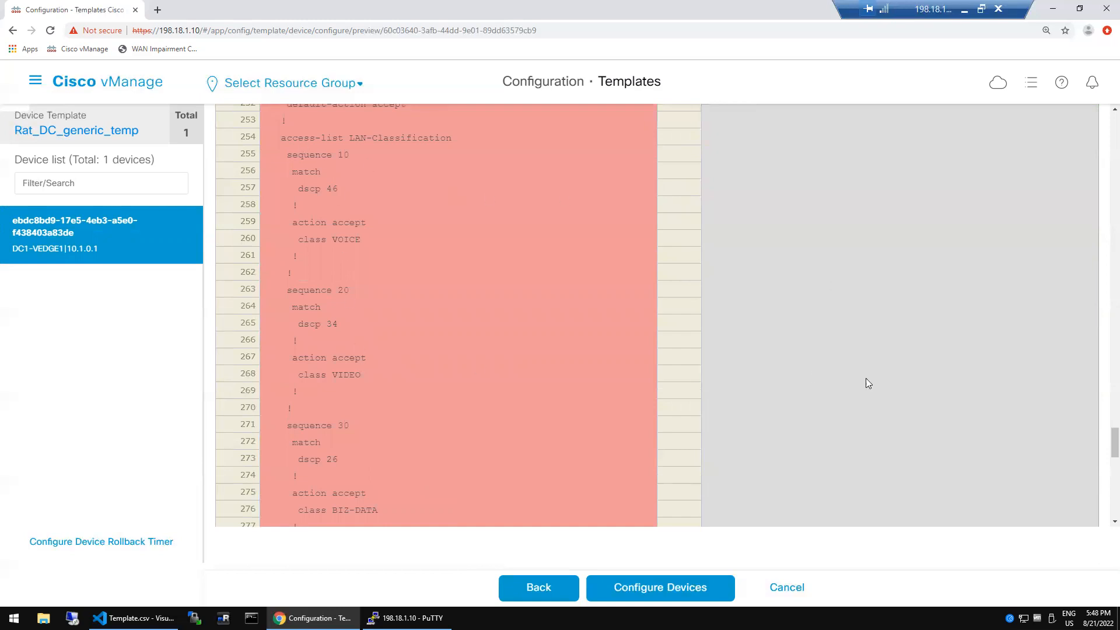
pyautogui.scroll(-10, 1104, 496)
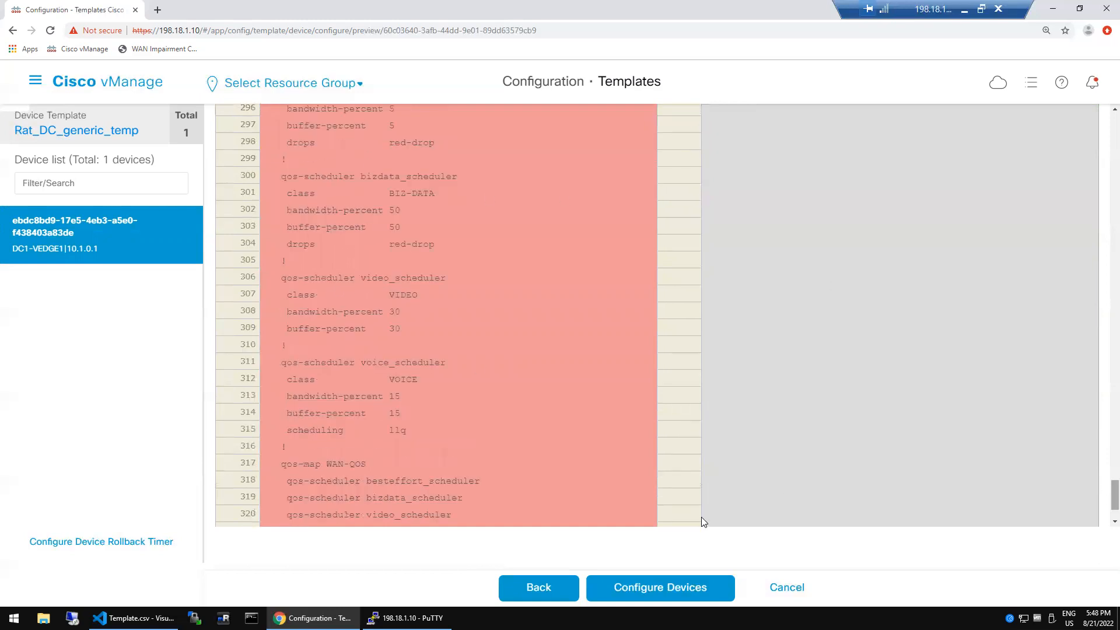
pyautogui.click(676, 587)
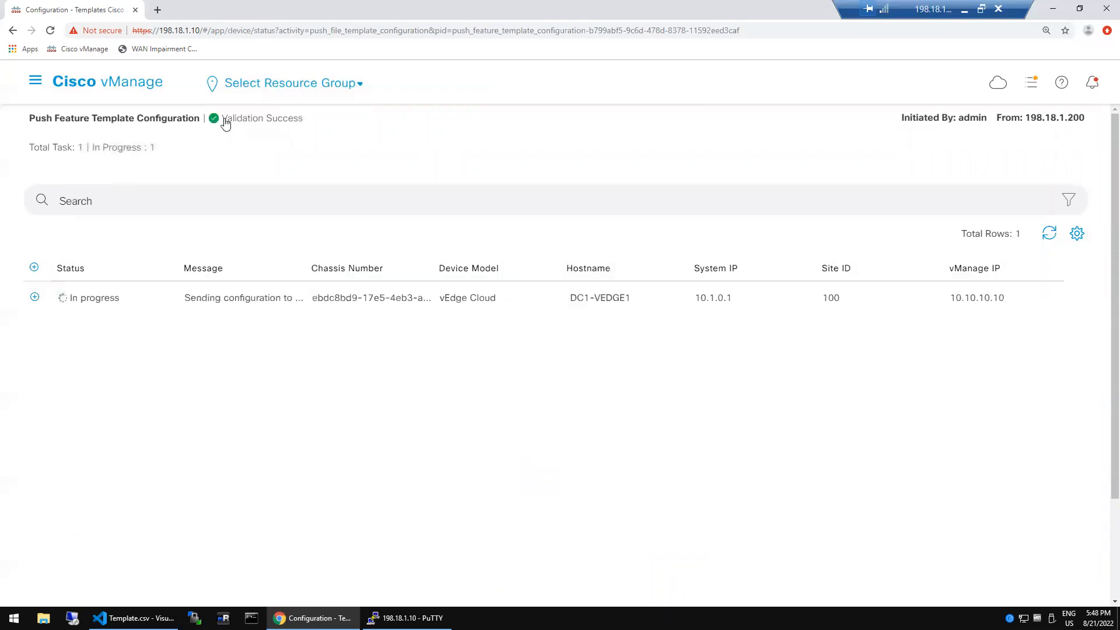
# View the push validation log, then run show interface description on DC1-VEDGE1.
pyautogui.click(248, 119)
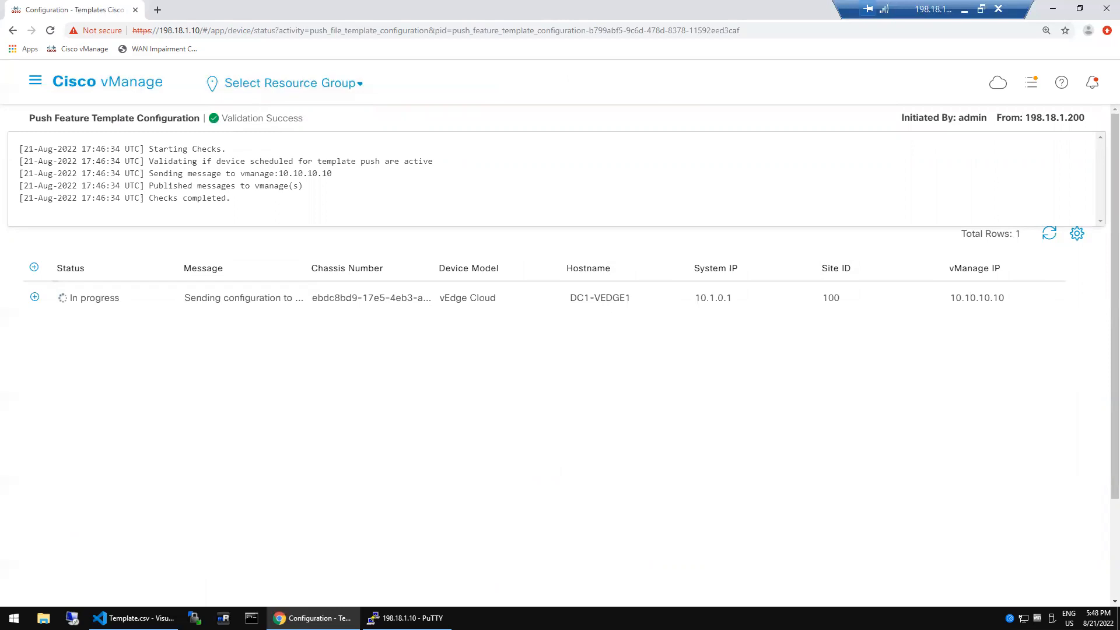
pyautogui.click(408, 618)
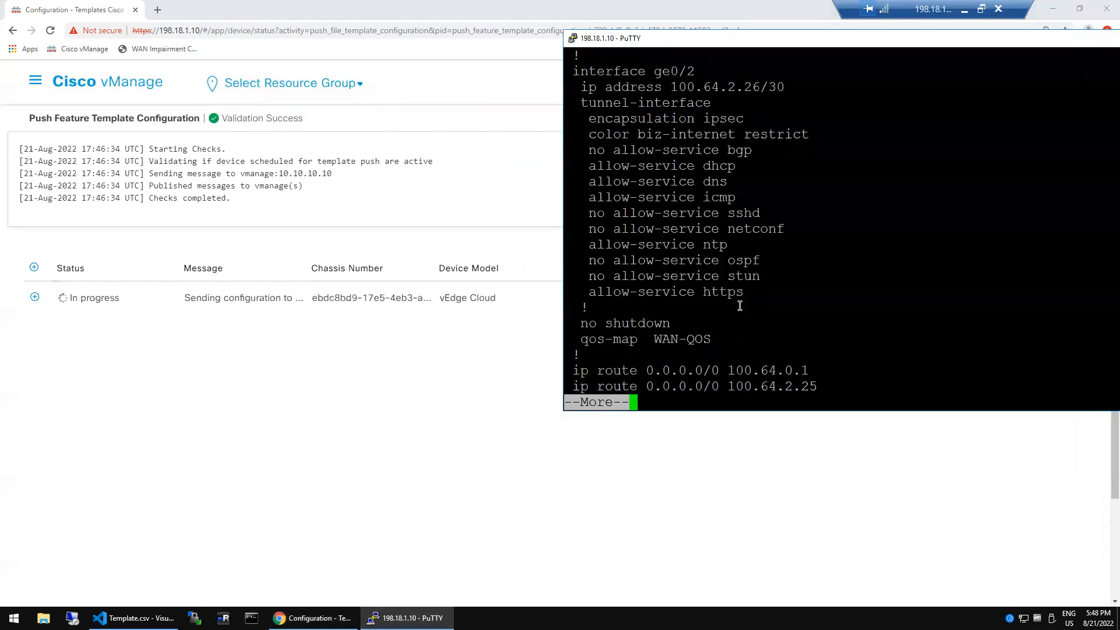
pyautogui.write('q')
pyautogui.write('show interface des')
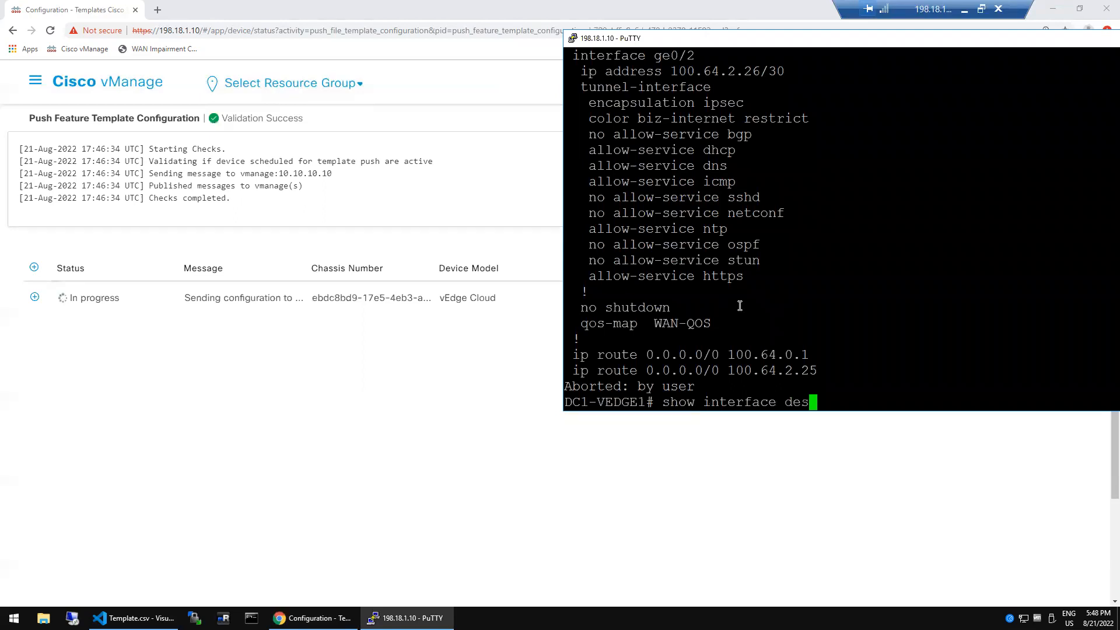
pyautogui.write('cription')
pyautogui.press('Return')
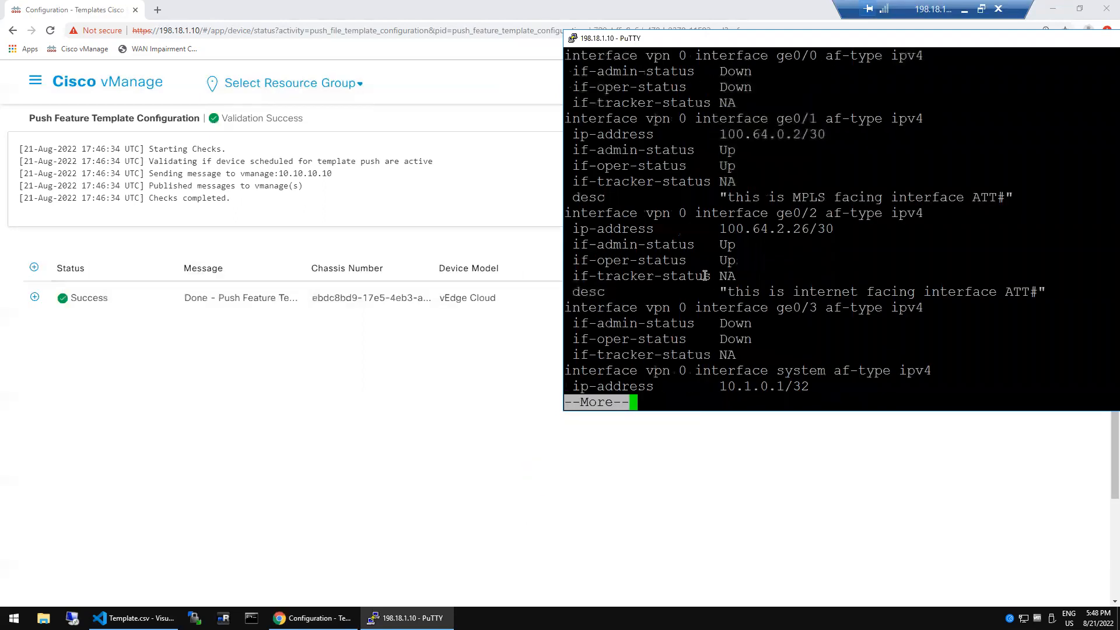
pyautogui.press('space')
pyautogui.press('space')
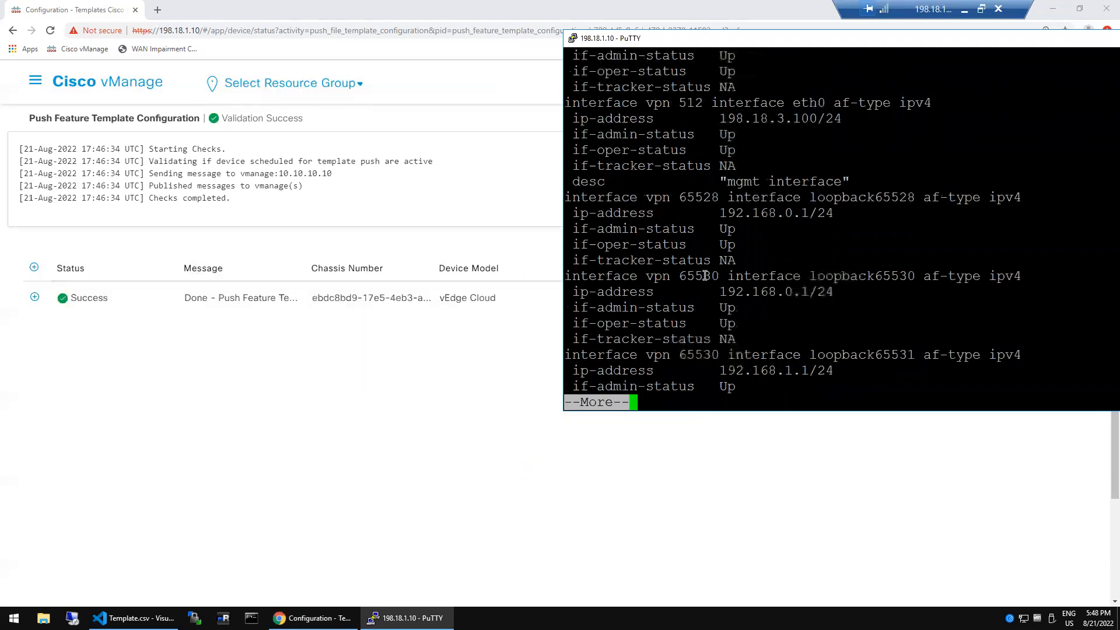
# Rerun show interface description with | tab for table-formatted output.
pyautogui.write('q')
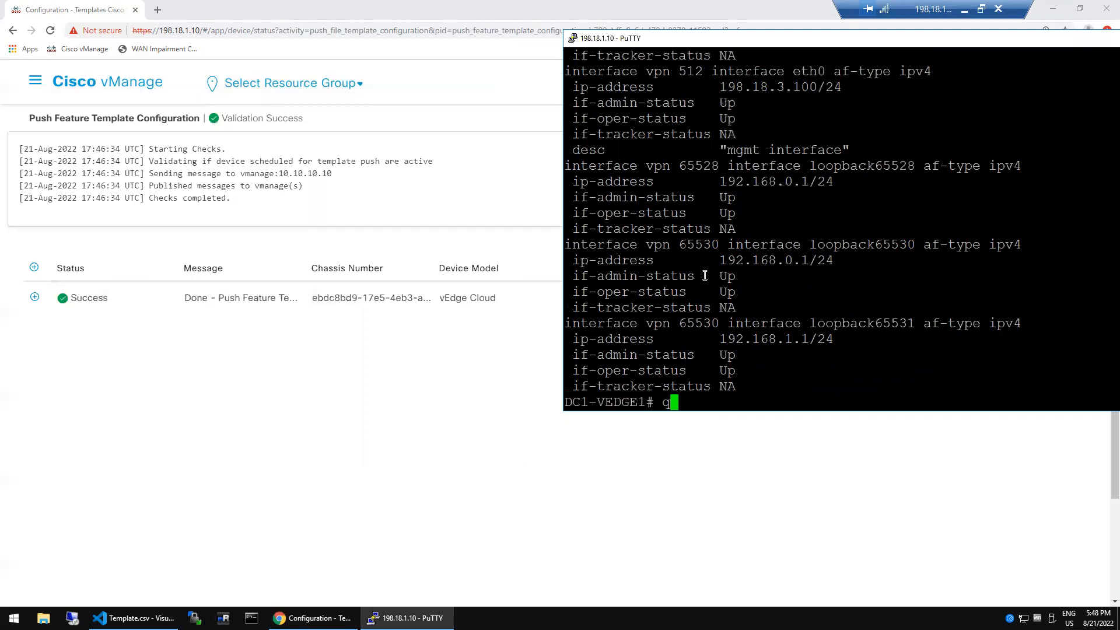
pyautogui.press('Up')
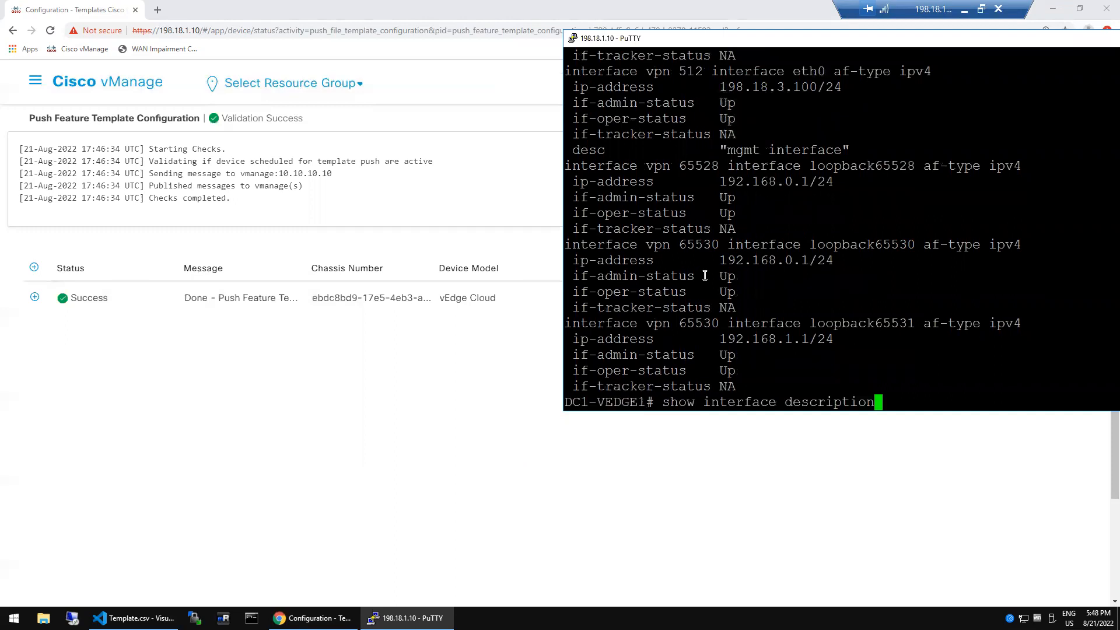
pyautogui.write('|tab')
pyautogui.press('Return')
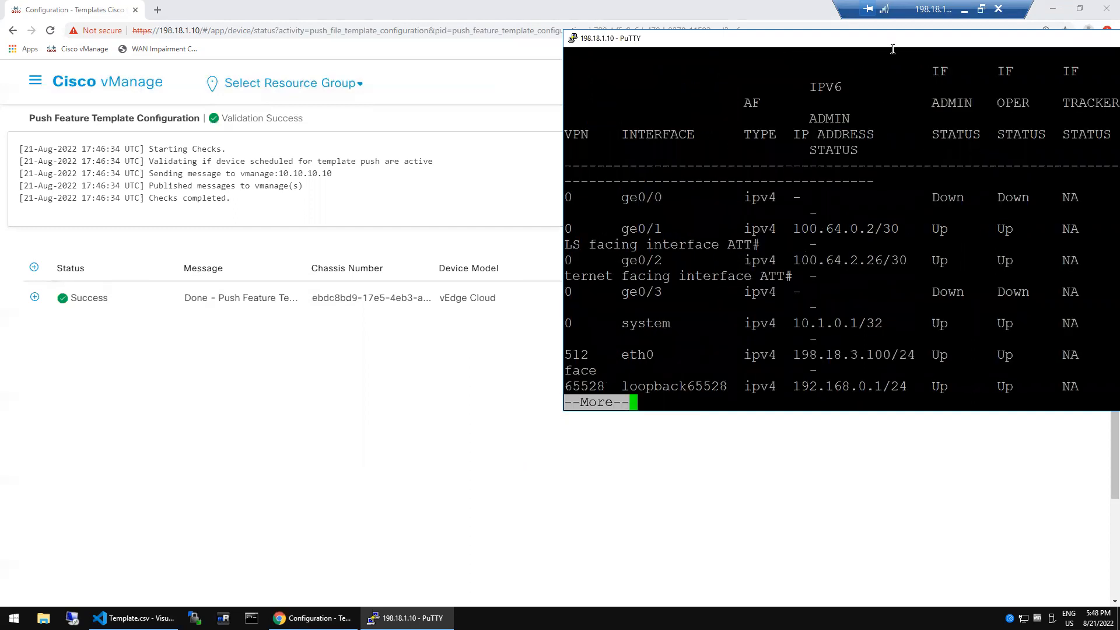
# Maximize PuTTY and page through to the end of the interface table.
pyautogui.doubleClick(892, 44)
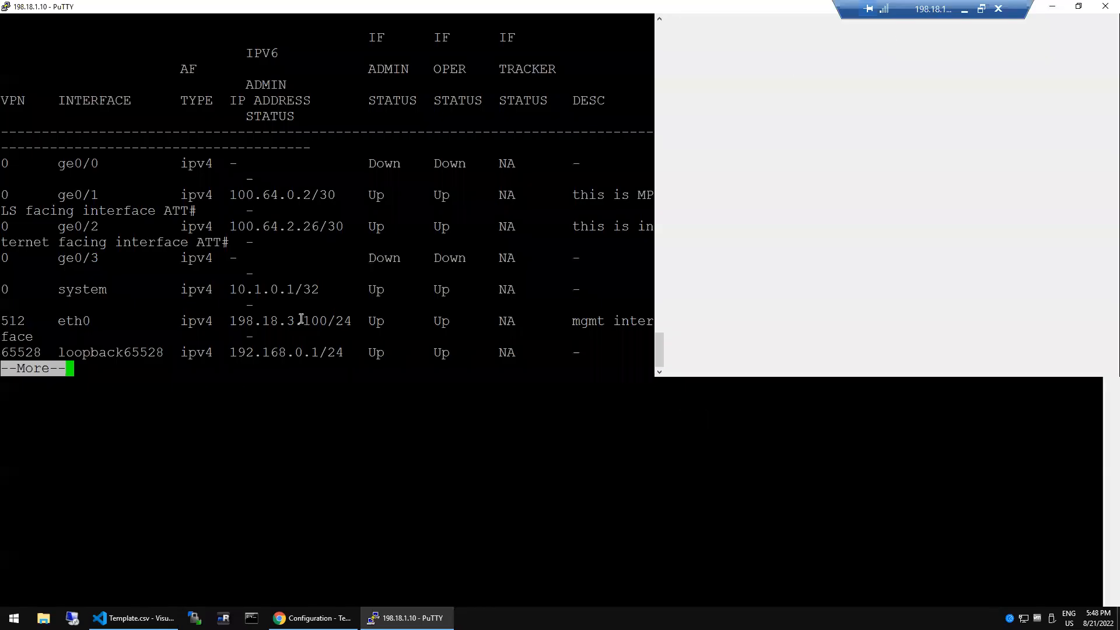
pyautogui.press('space')
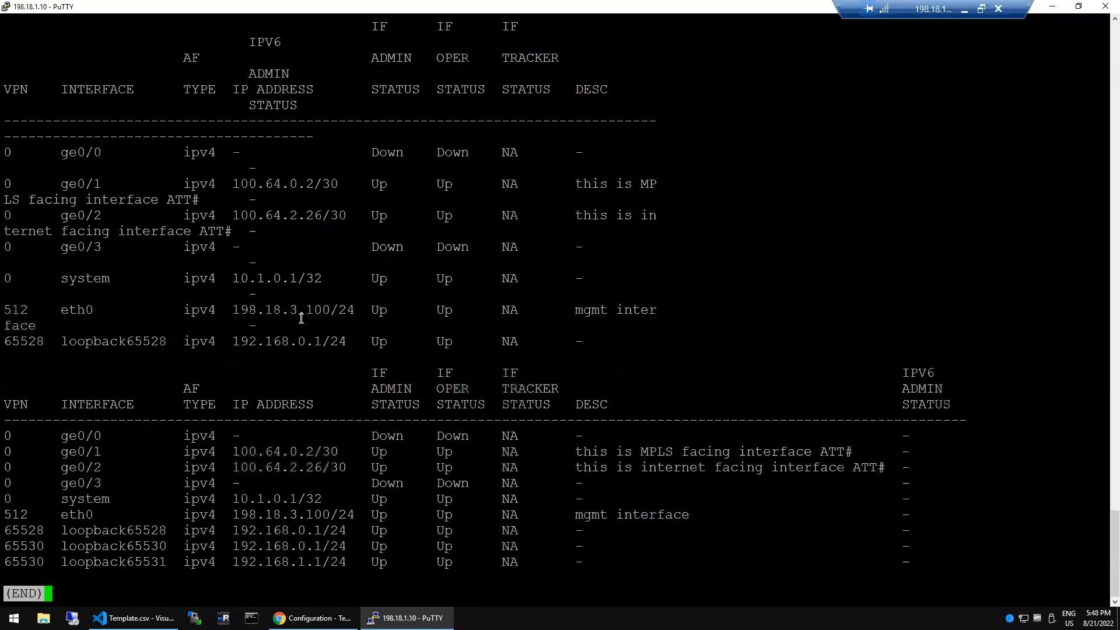
pyautogui.press('q')
pyautogui.press('Return')
pyautogui.press('Return')
pyautogui.press('Return')
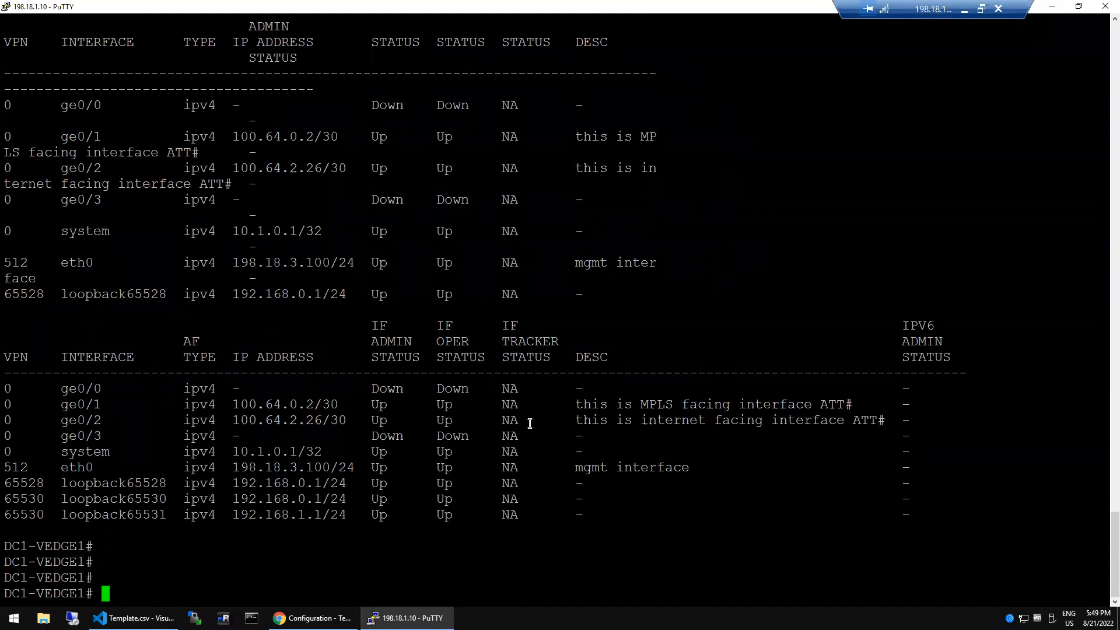
# Highlight the MPLS ge0/1, internet ge0/2, mgmt and system 10.1.0.1/32 rows, then minimize PuTTY.
pyautogui.tripleClick(587, 406)
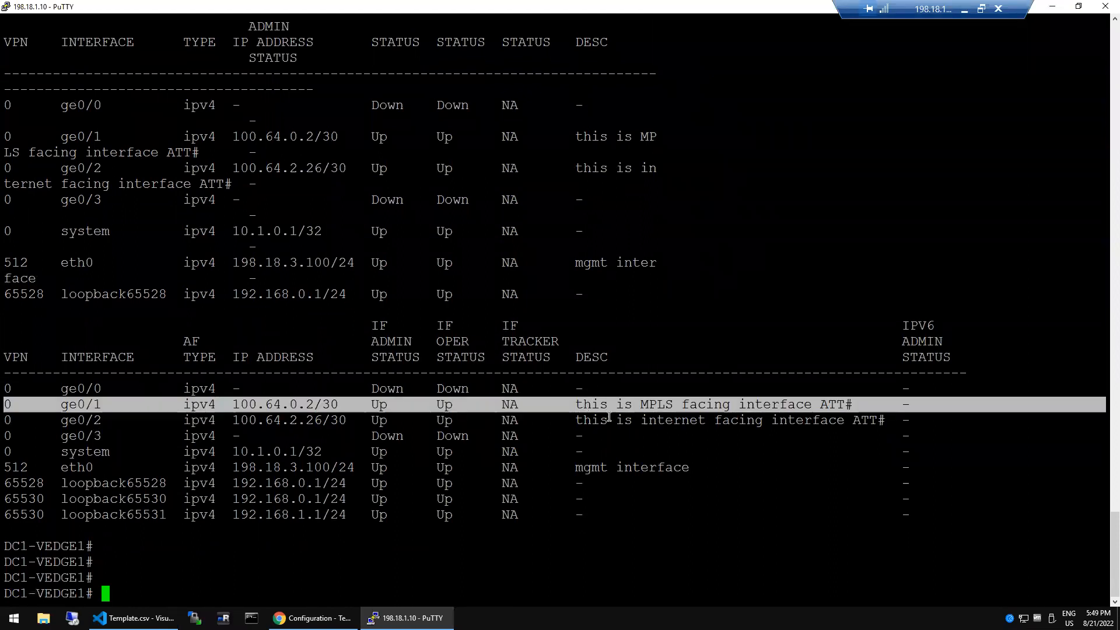
pyautogui.tripleClick(609, 421)
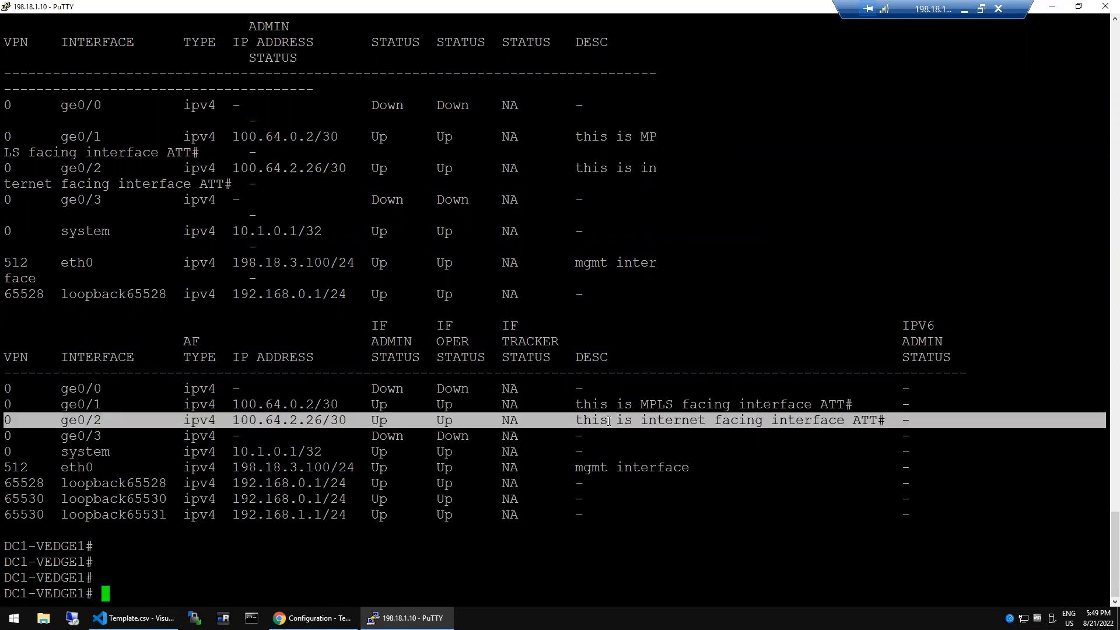
pyautogui.tripleClick(649, 404)
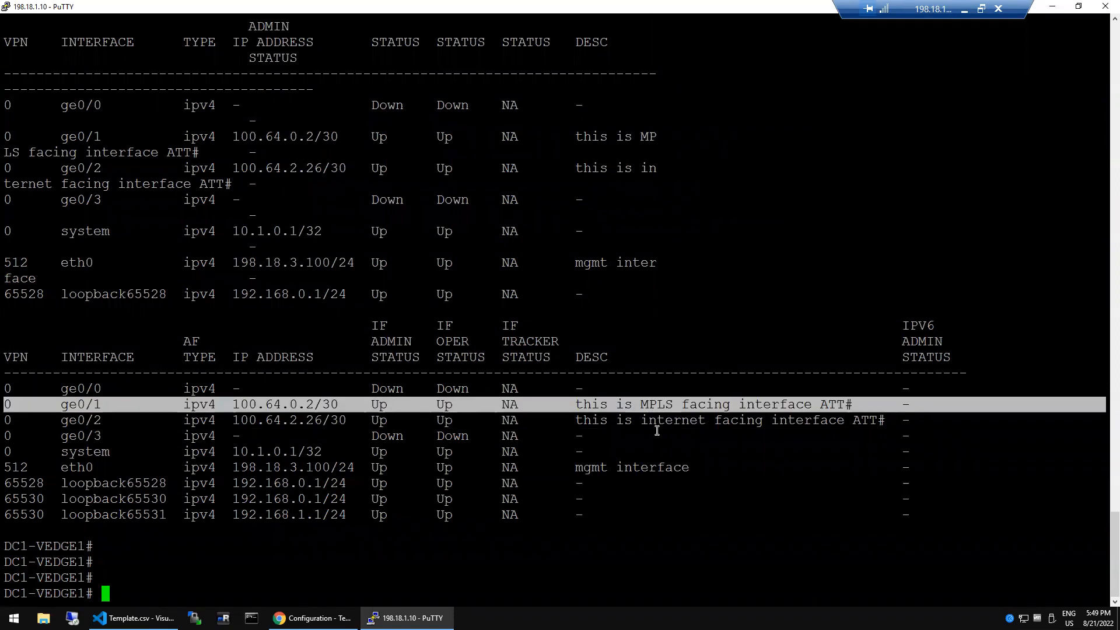
pyautogui.doubleClick(657, 419)
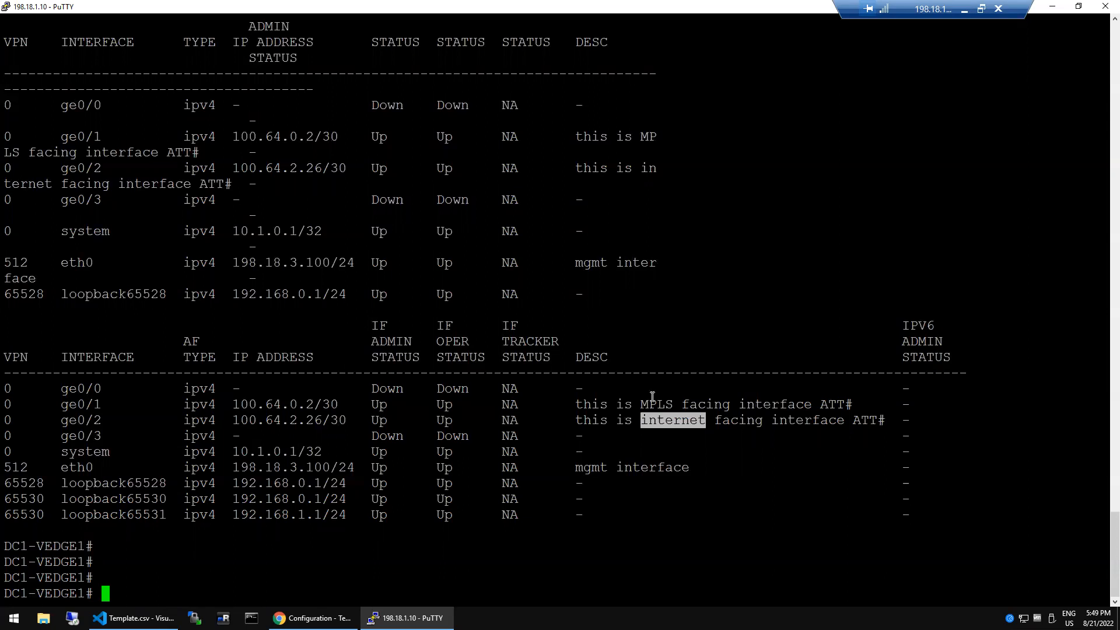
pyautogui.moveTo(608, 404); pyautogui.dragTo(613, 404)
pyautogui.tripleClick(607, 420)
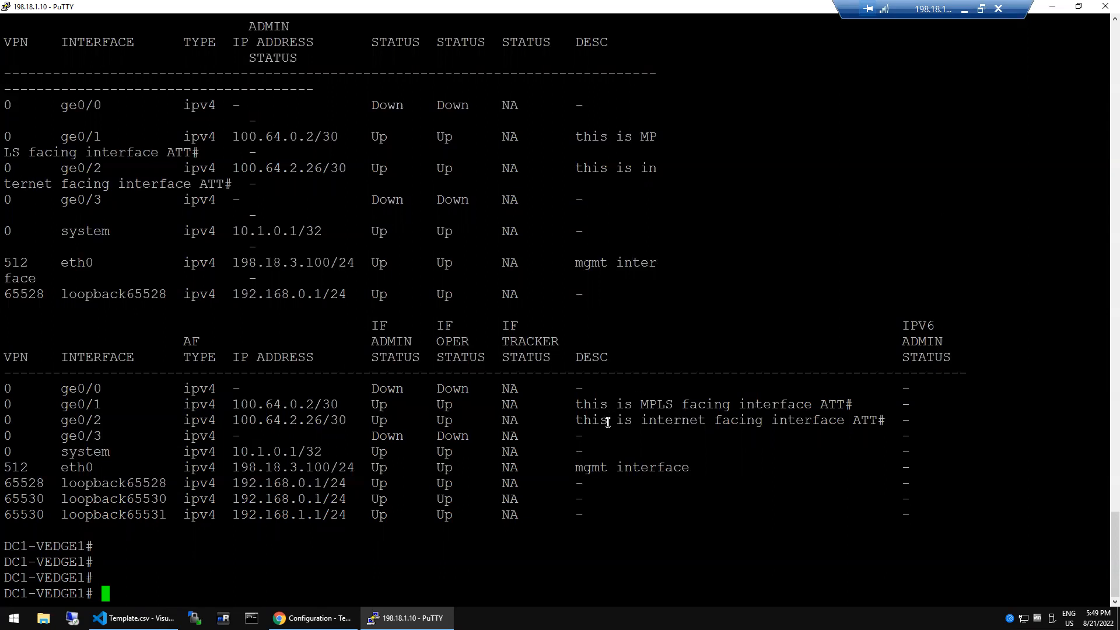
pyautogui.doubleClick(622, 469)
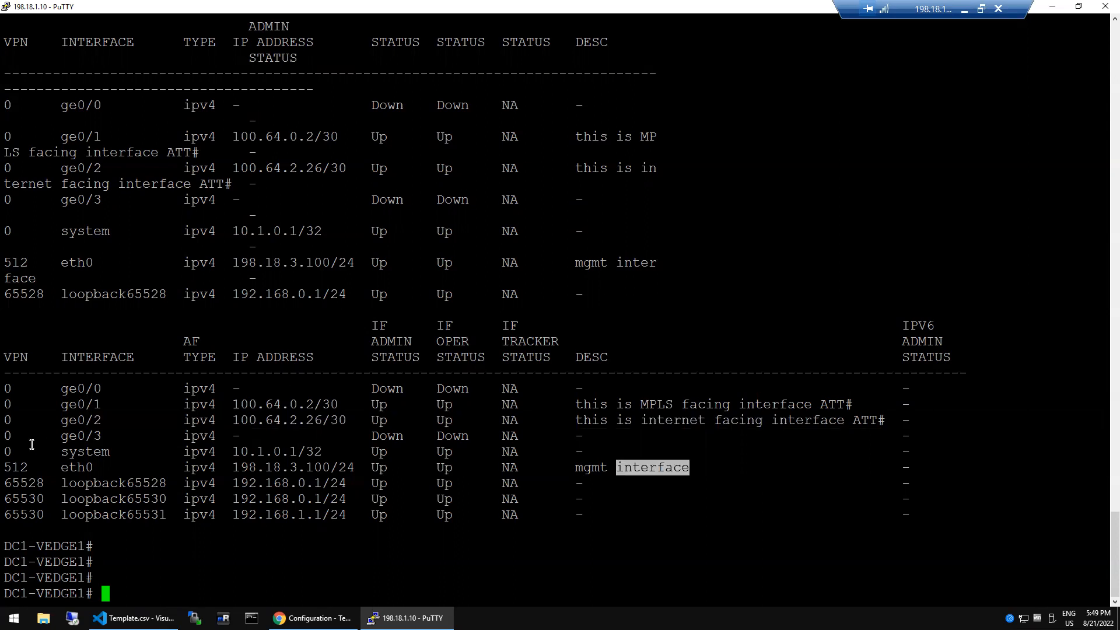
pyautogui.moveTo(6, 428); pyautogui.dragTo(399, 459)
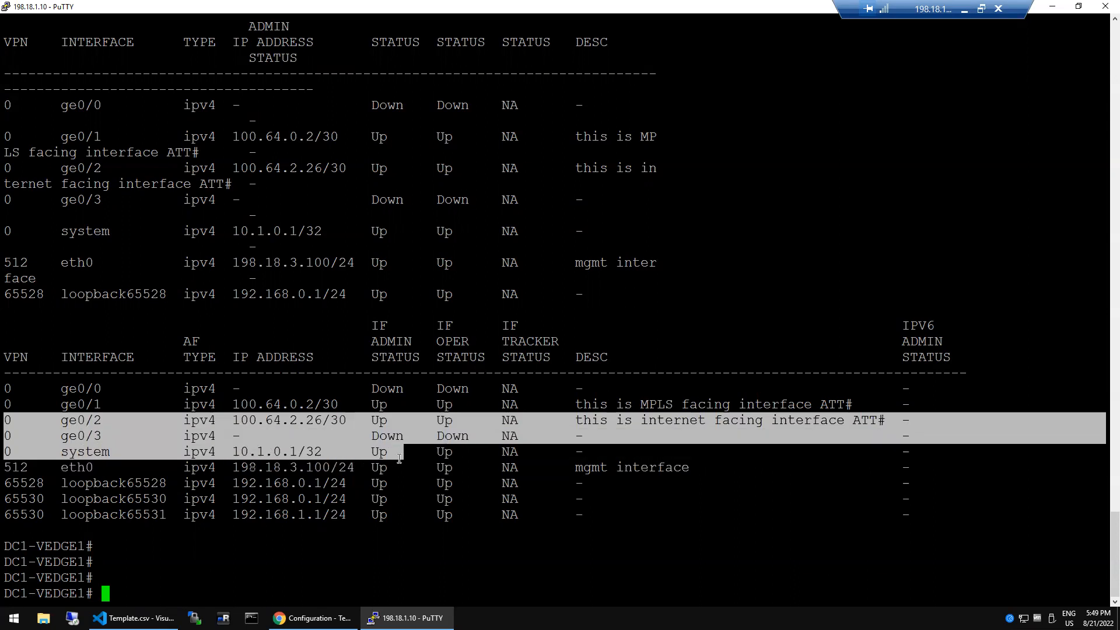
pyautogui.doubleClick(305, 454)
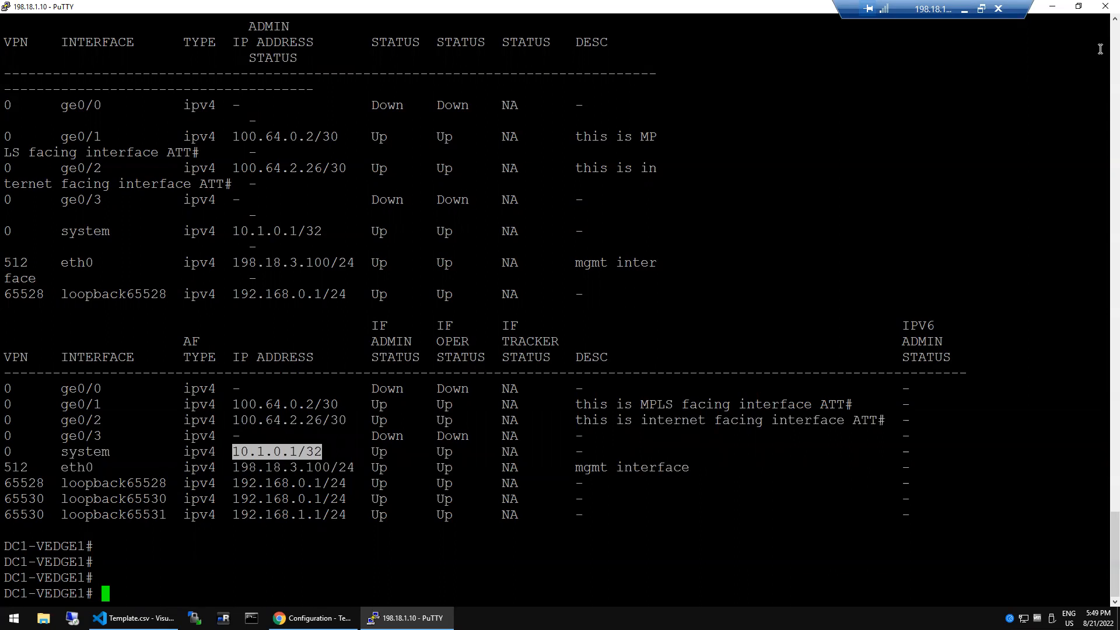
pyautogui.click(1052, 6)
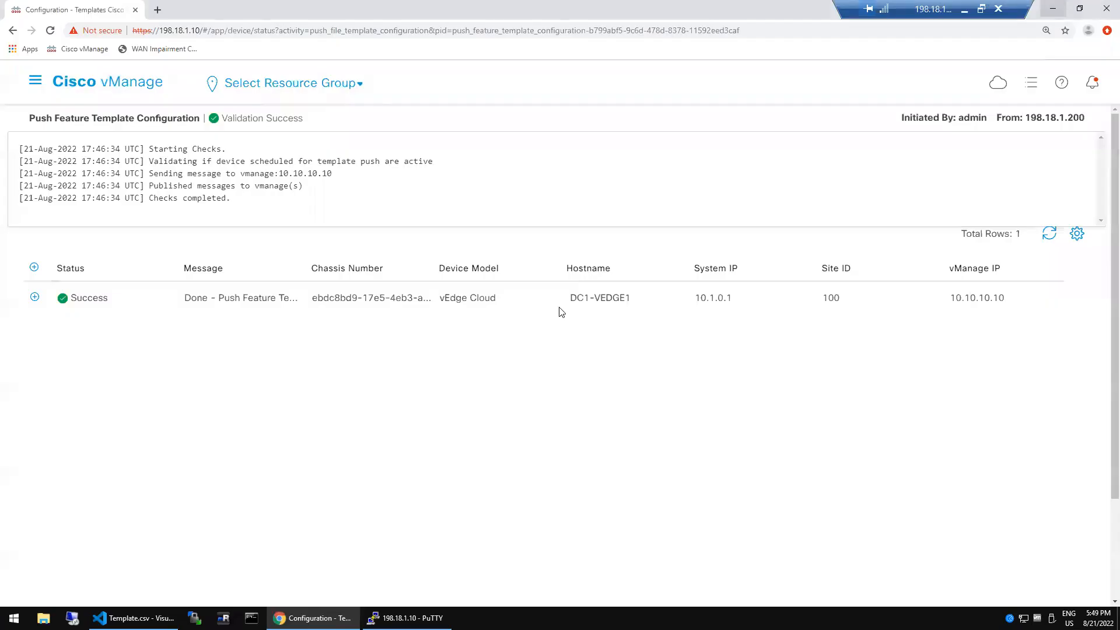
# Go to Configuration > Templates and show the Device Templates list.
pyautogui.click(37, 84)
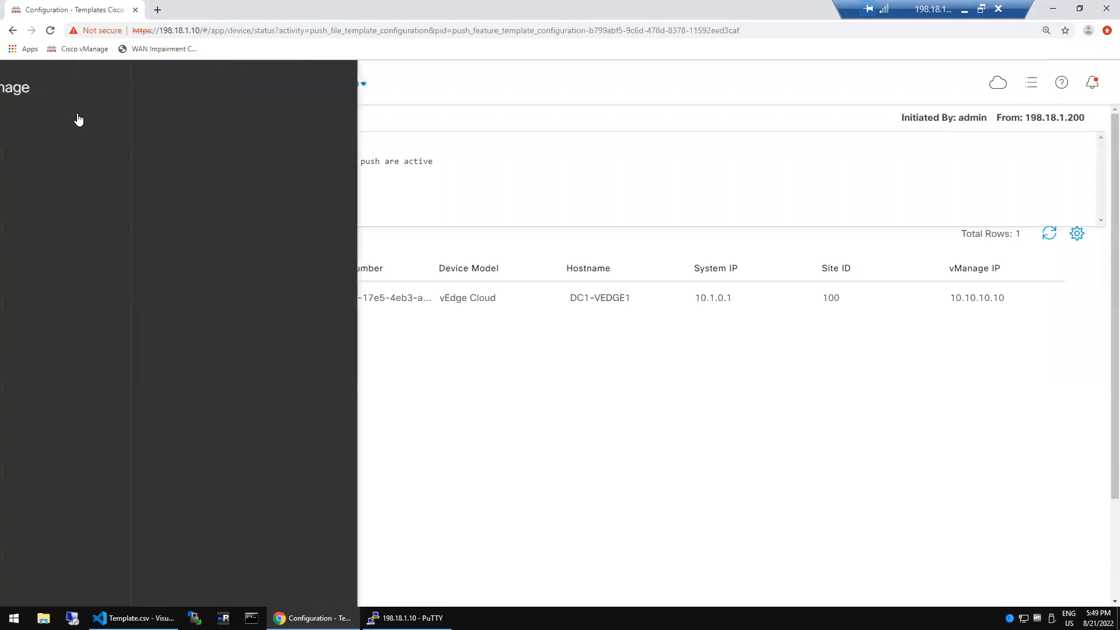
pyautogui.moveTo(113, 194)
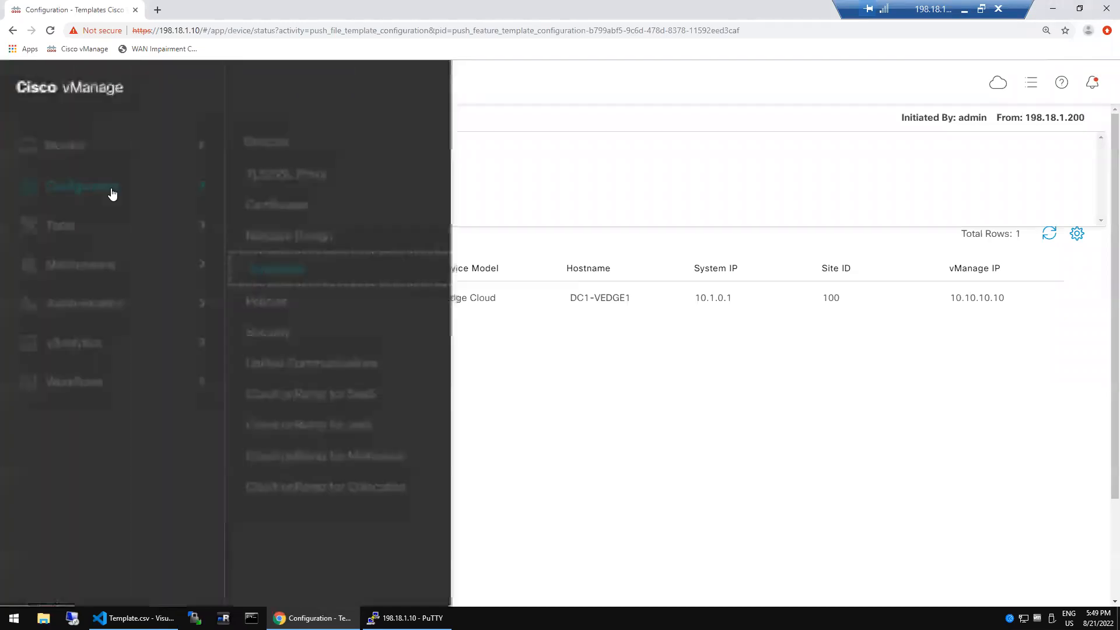
pyautogui.click(267, 276)
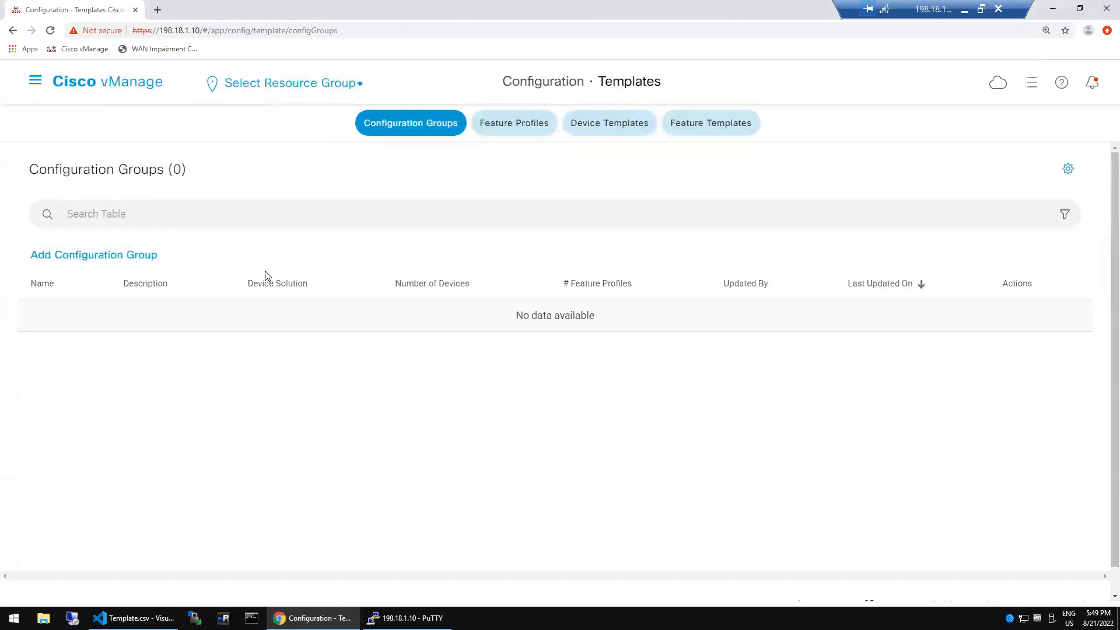
pyautogui.click(647, 134)
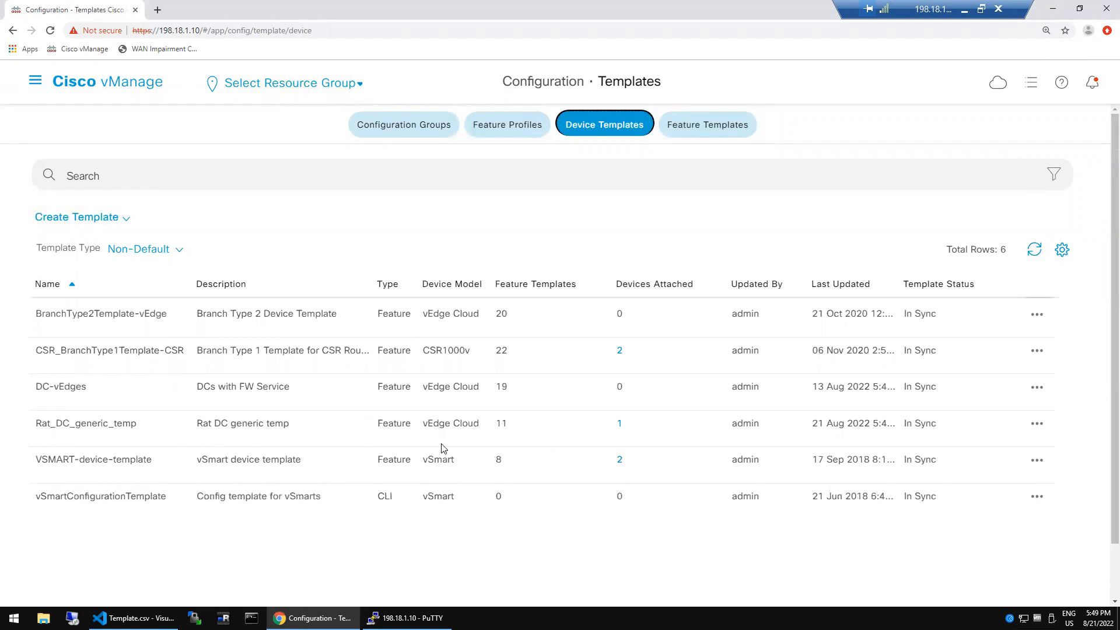
# Check that Rat_DC_generic_temp's single attached device is DC1-VEDGE1, then close the list.
pyautogui.click(621, 431)
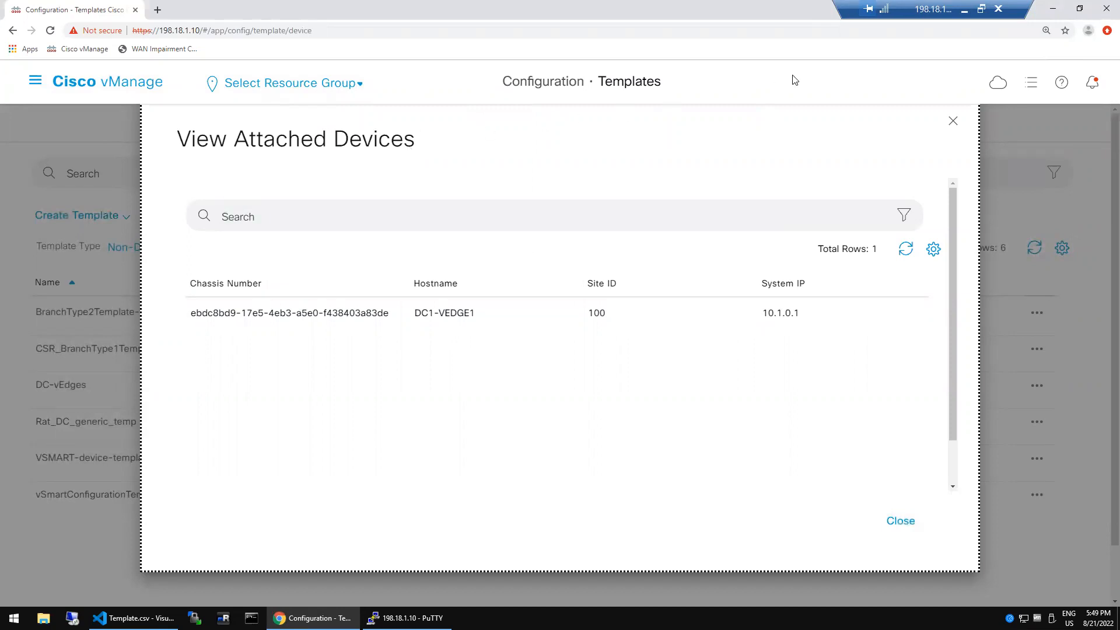
pyautogui.click(615, 144)
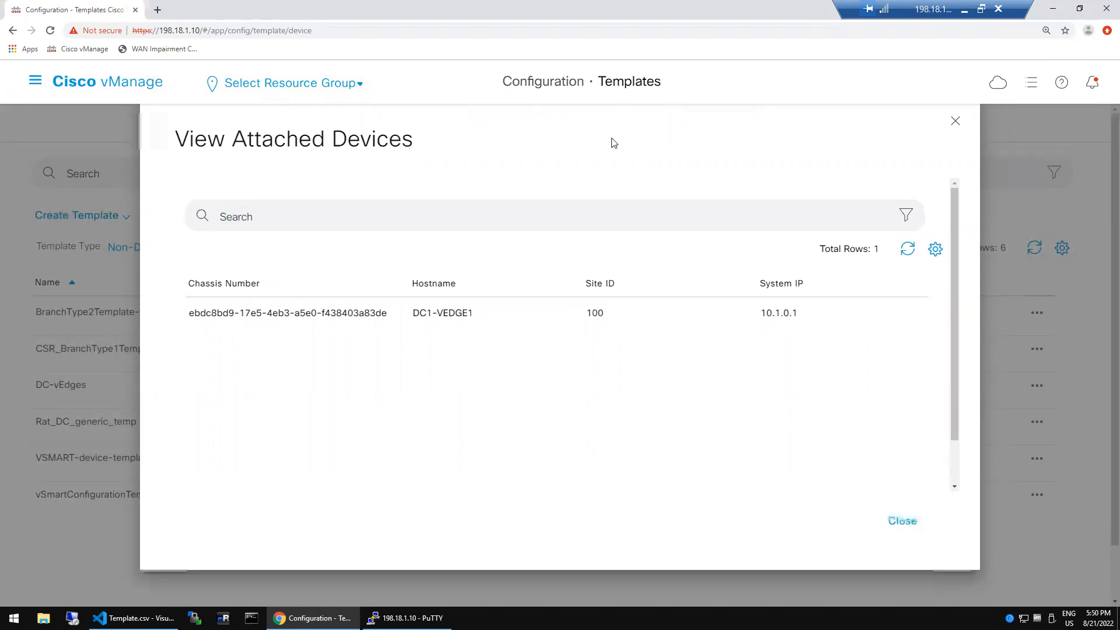
pyautogui.hotkey('ctrl', 'a')
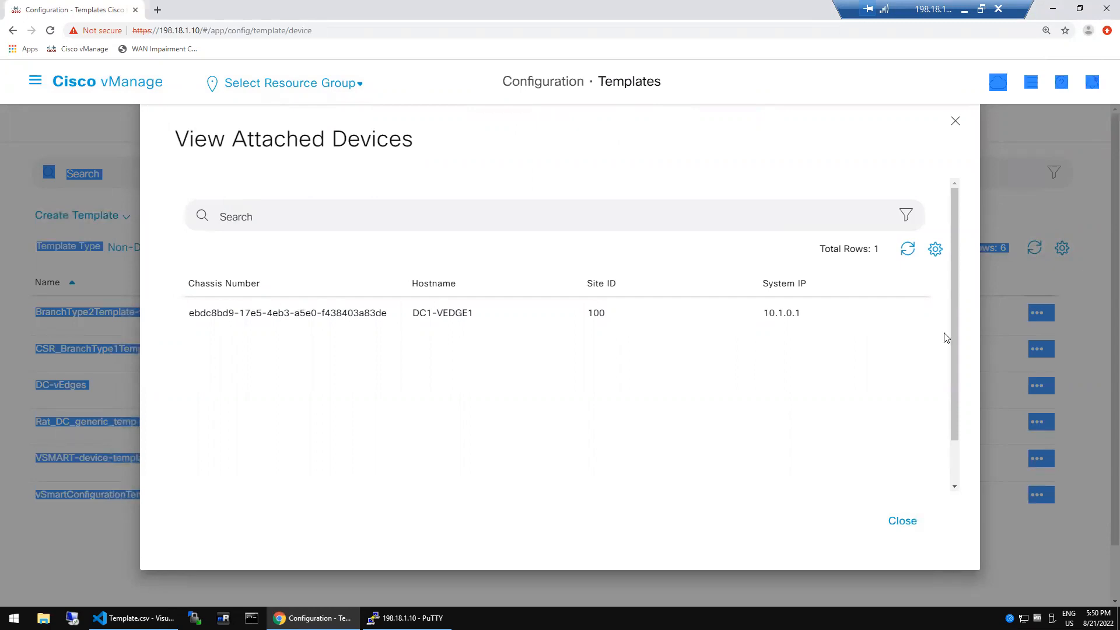
pyautogui.click(902, 525)
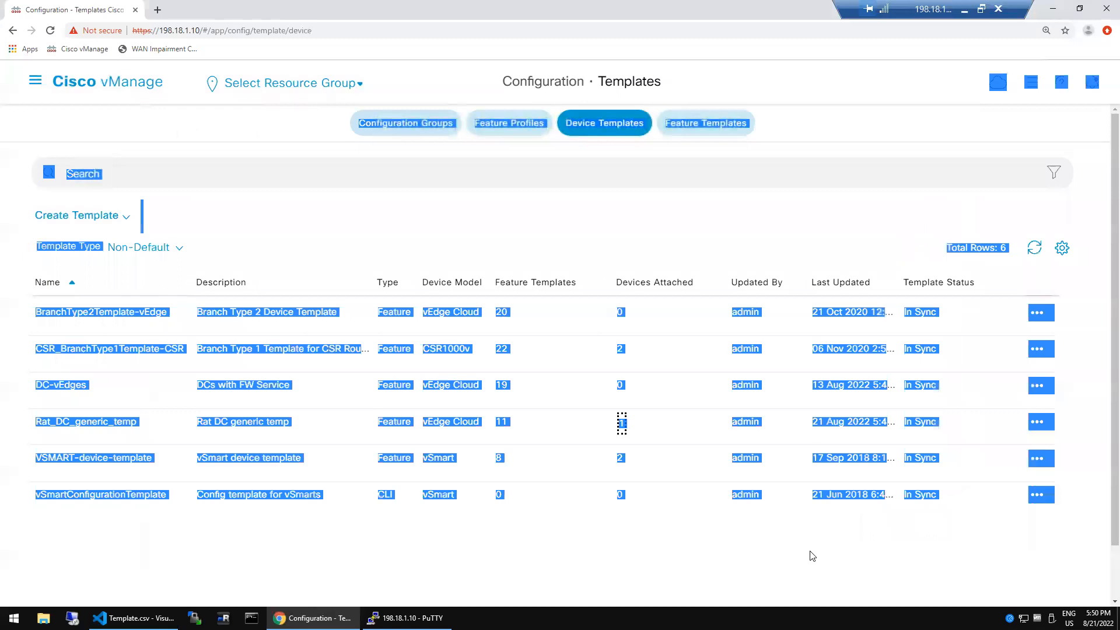
pyautogui.click(698, 555)
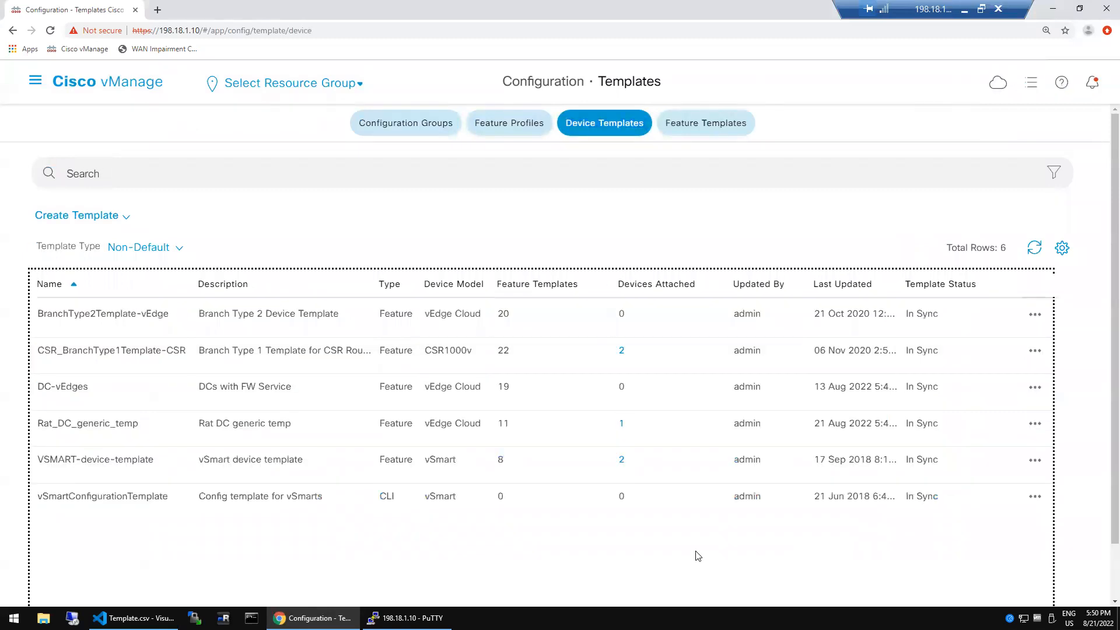
# Attach DC1-VEDGE2 to Rat_DC_generic_temp.
pyautogui.click(1035, 425)
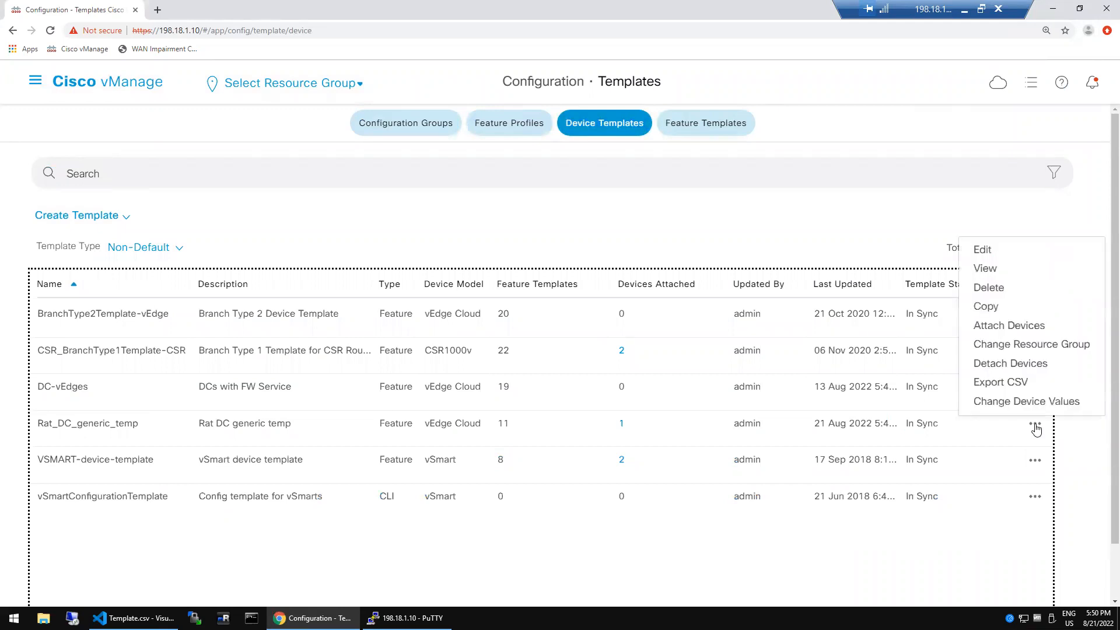
pyautogui.click(999, 329)
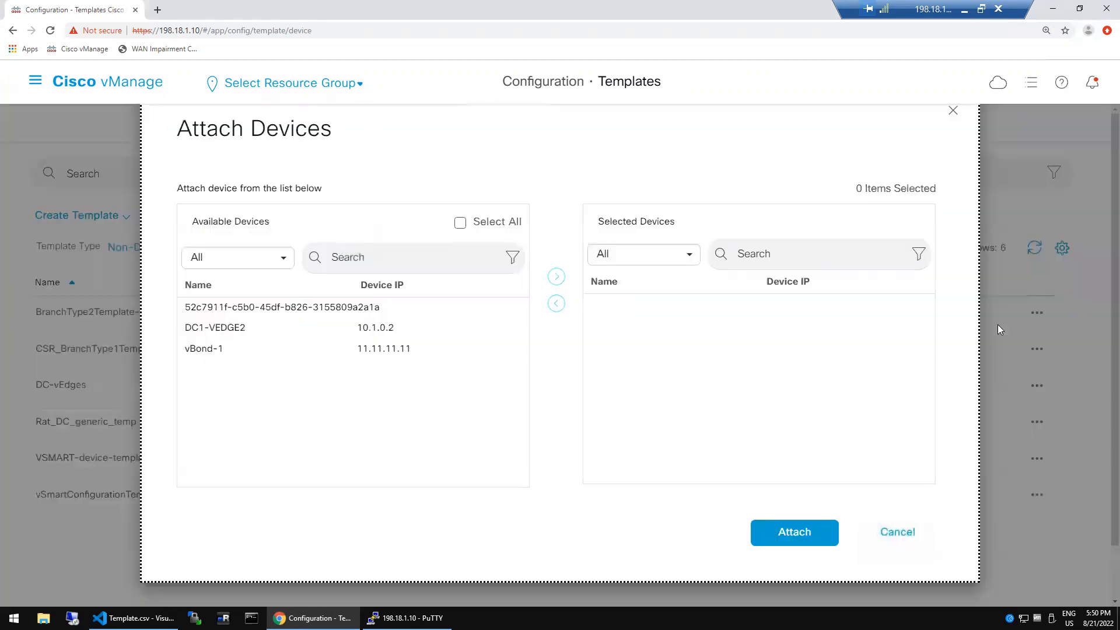
pyautogui.click(240, 328)
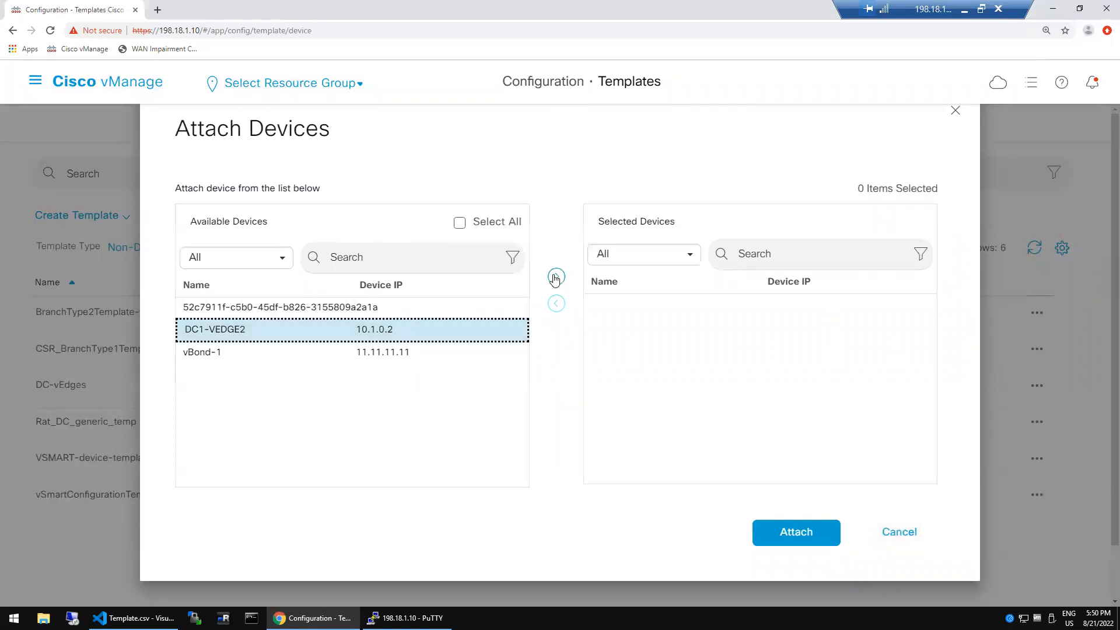
pyautogui.click(800, 544)
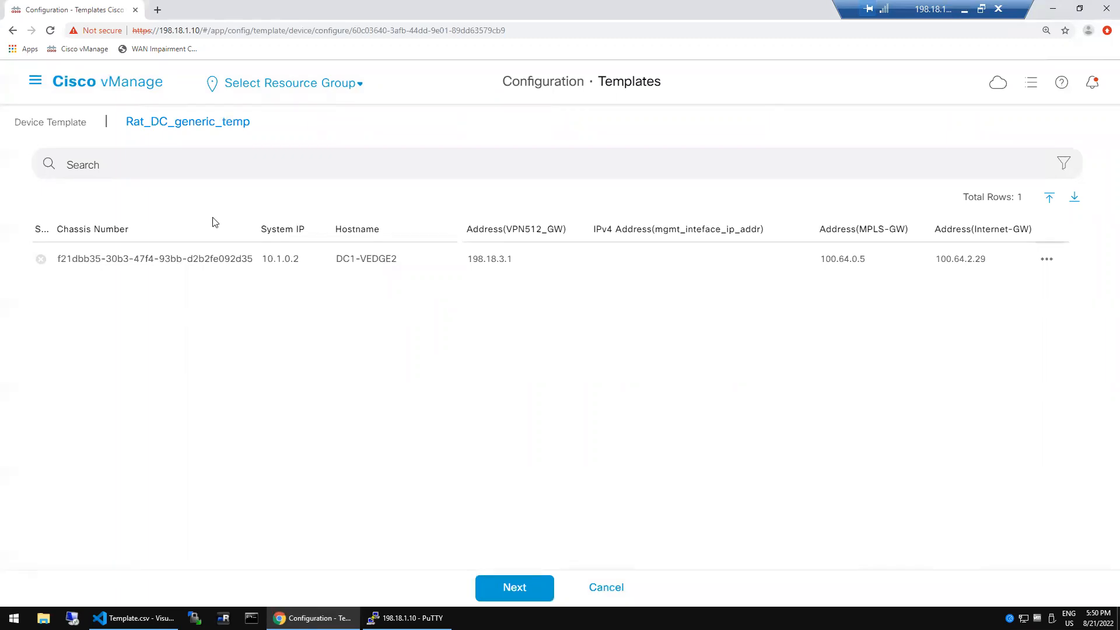
# Open DC1-VEDGE2's template variable values for editing.
pyautogui.click(1047, 263)
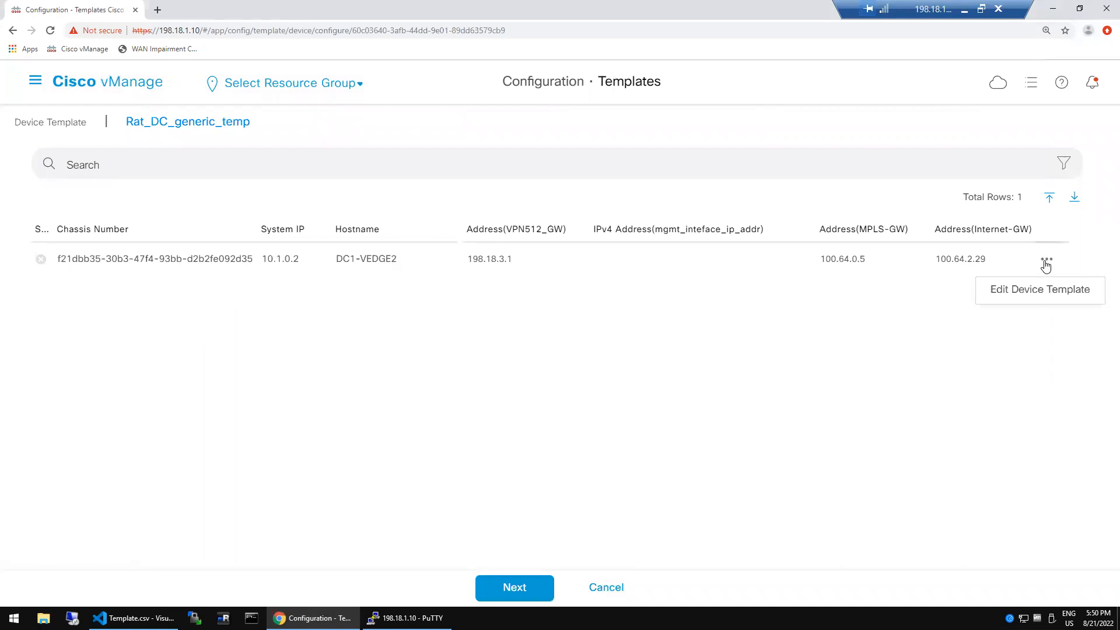
pyautogui.click(1027, 290)
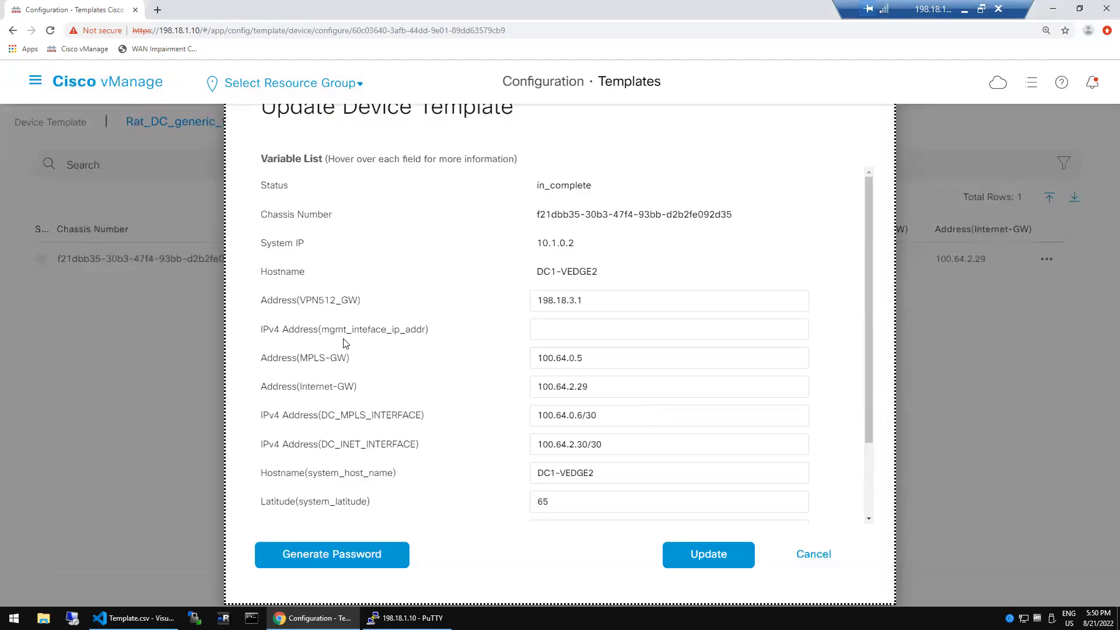
pyautogui.moveTo(374, 341)
# Exit the DC1-VEDGE1 session and SSH into DC1-VEDGE2 at 10.1.0.2 with the password.
pyautogui.click(408, 618)
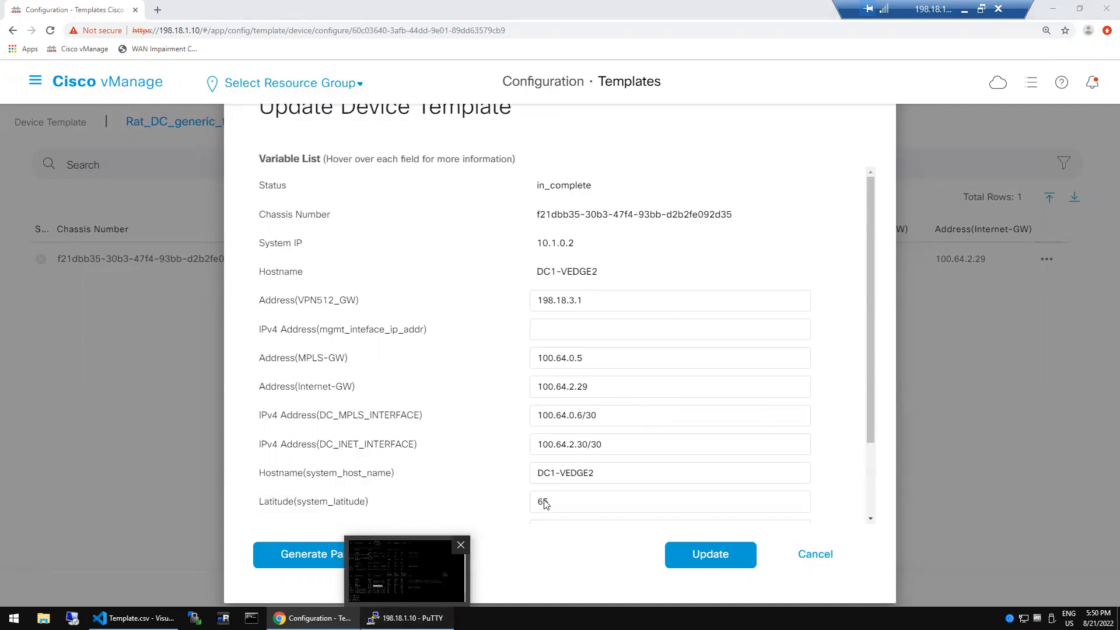
pyautogui.write('exit')
pyautogui.press('Return')
pyautogui.press('Up')
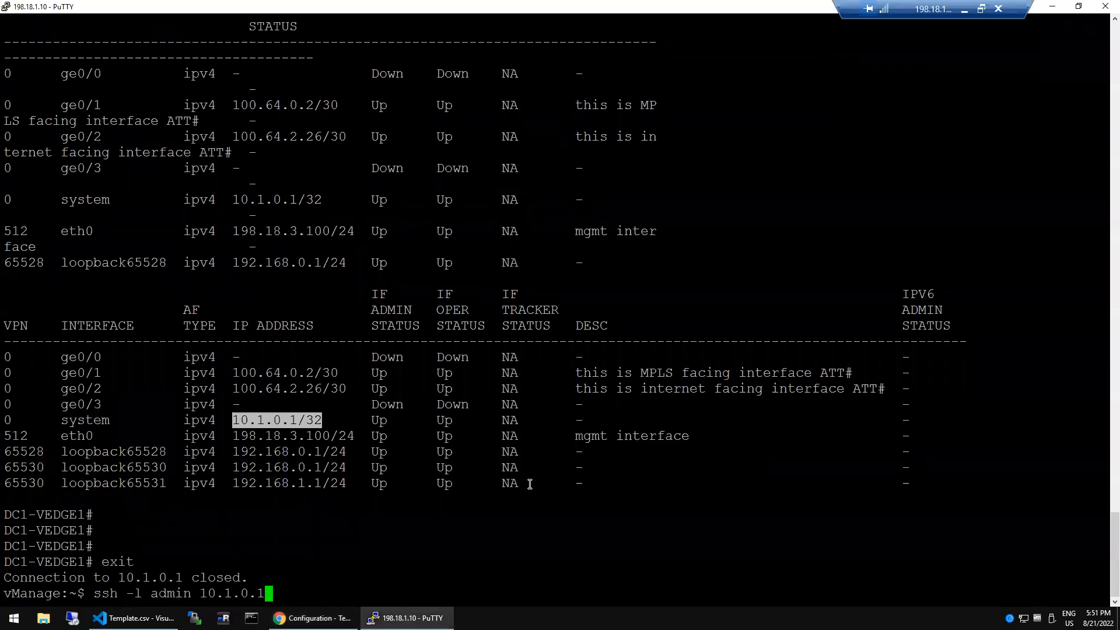
pyautogui.press('BackSpace')
pyautogui.write('2')
pyautogui.press('Return')
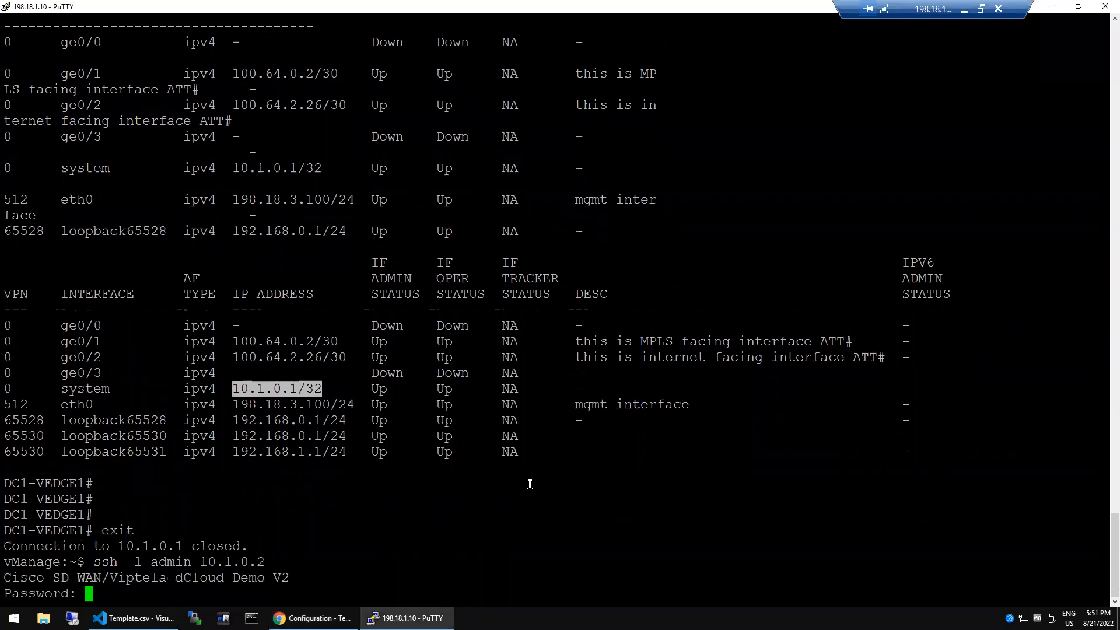
pyautogui.press('Return')
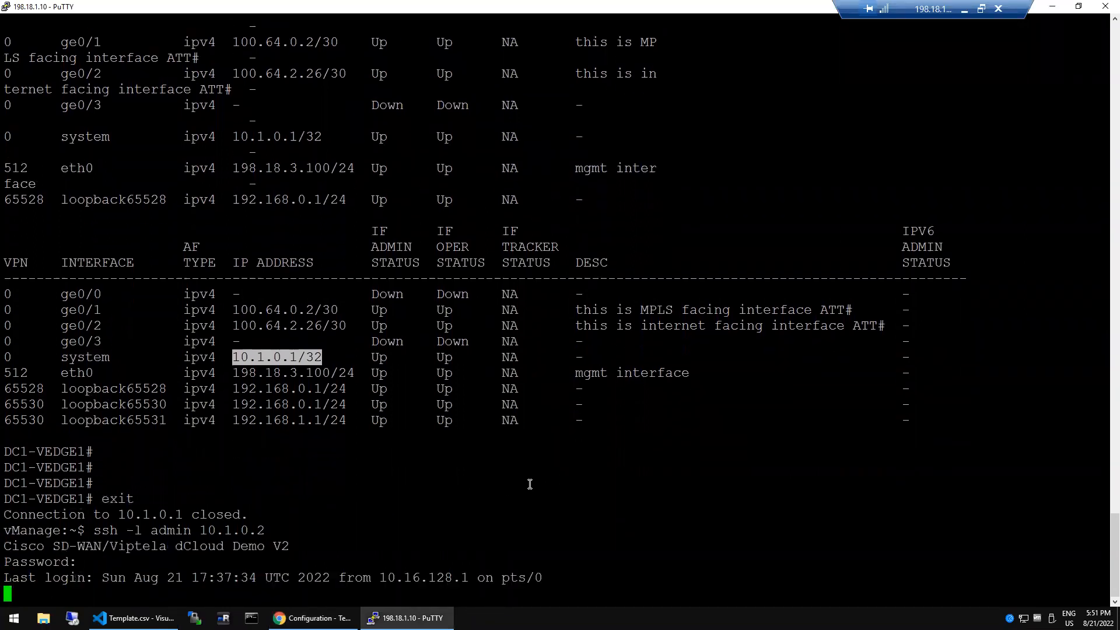
# Show the VPN 512 running config and copy eth0's 198.18.3.101/24 address.
pyautogui.write('sh run ')
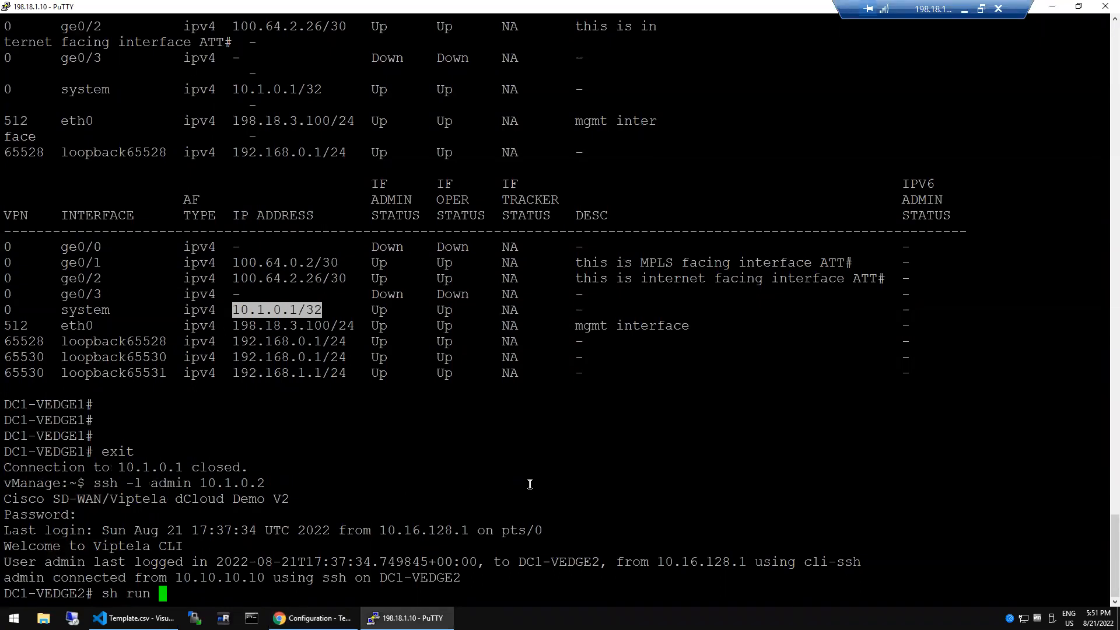
pyautogui.write('vpn 51')
pyautogui.write('2')
pyautogui.press('Return')
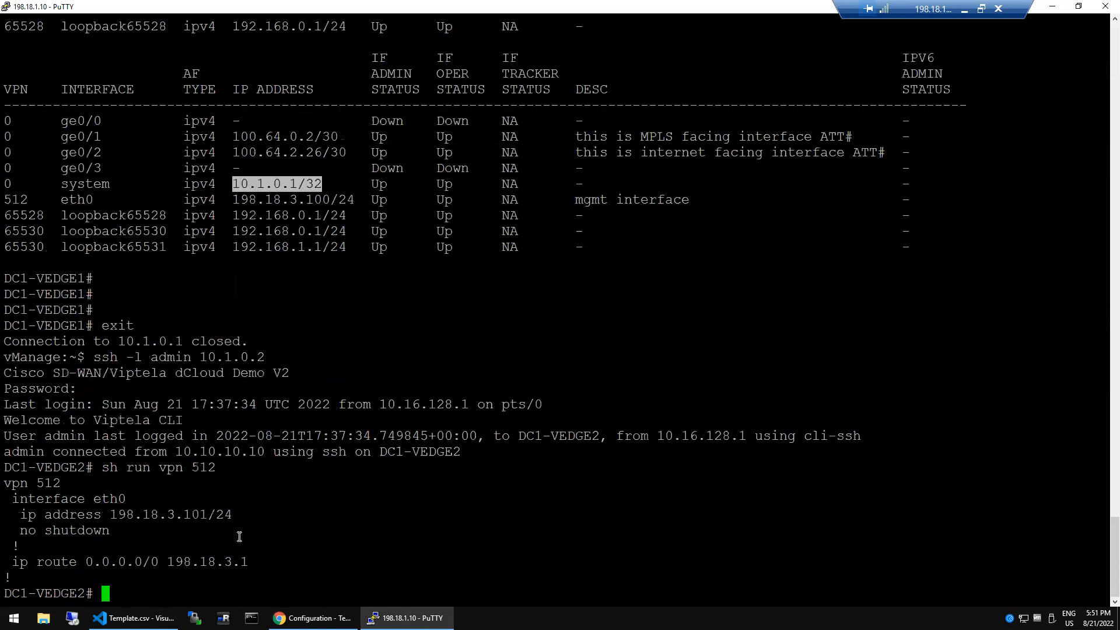
pyautogui.doubleClick(188, 515)
pyautogui.hotkey('ctrl', 'c')
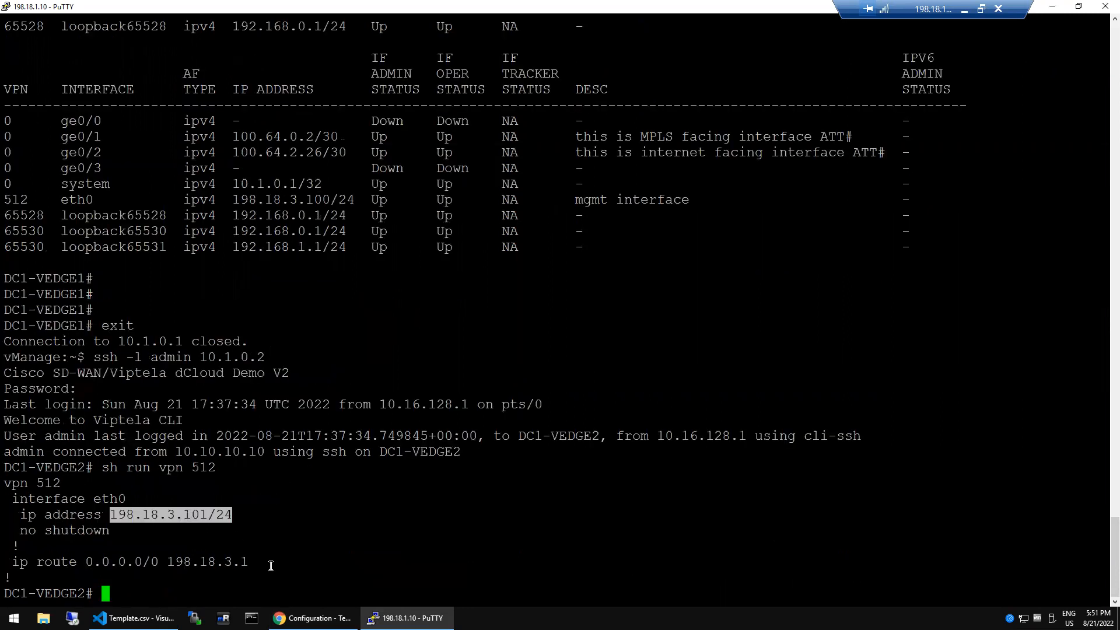
pyautogui.moveTo(313, 617)
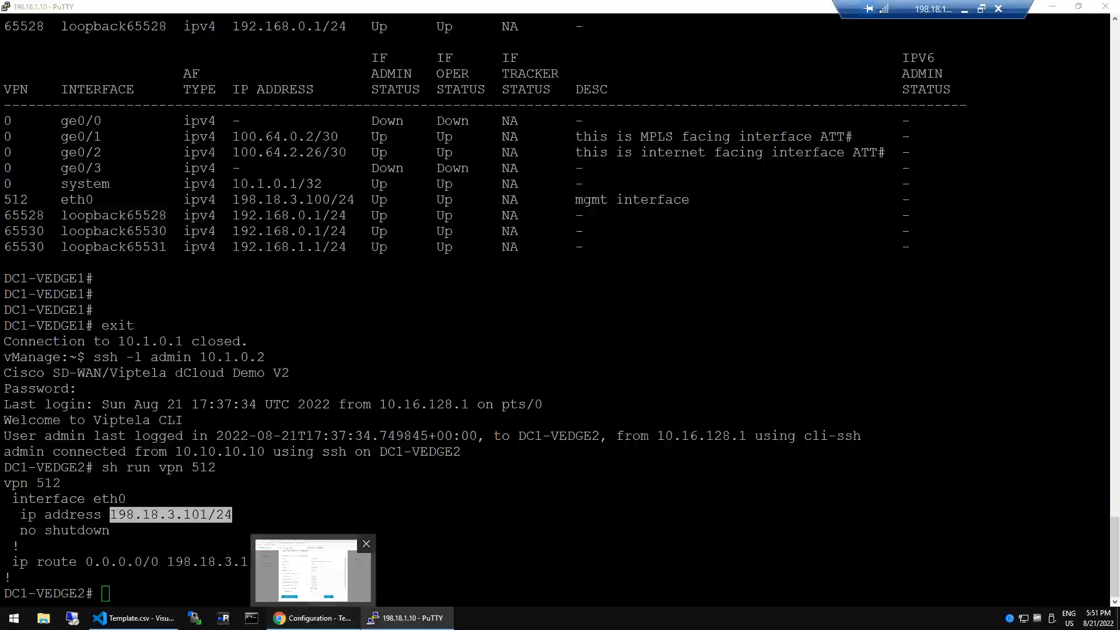
pyautogui.click(313, 584)
# Paste 198.18.3.101/24 as the management address, append '-new' to the hostname, and click Update.
pyautogui.click(574, 331)
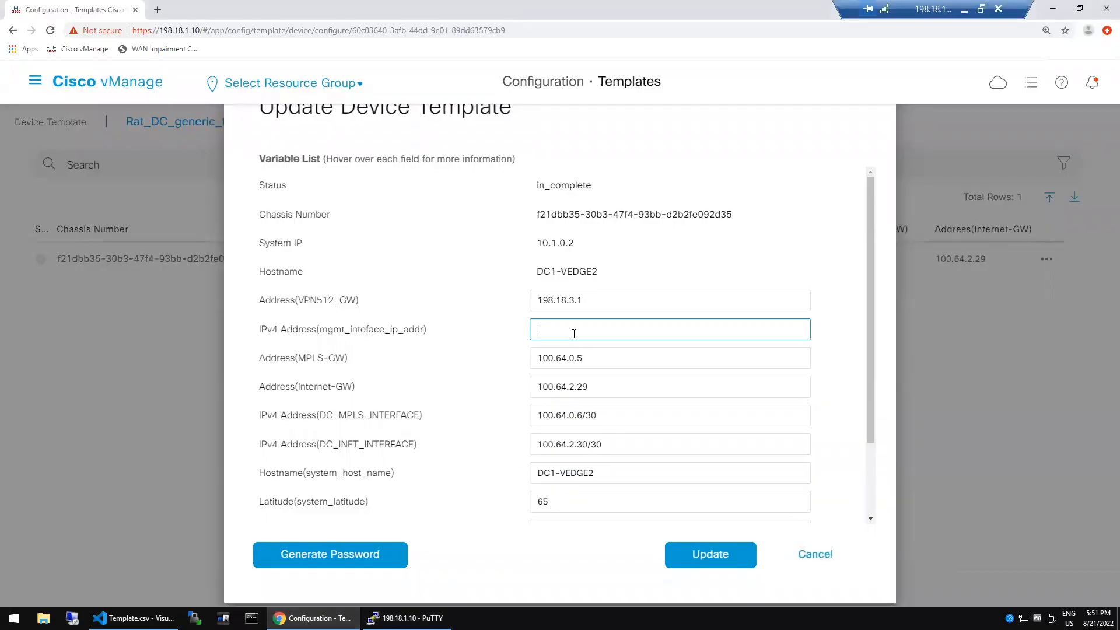
pyautogui.hotkey('ctrl', 'v')
pyautogui.click(610, 474)
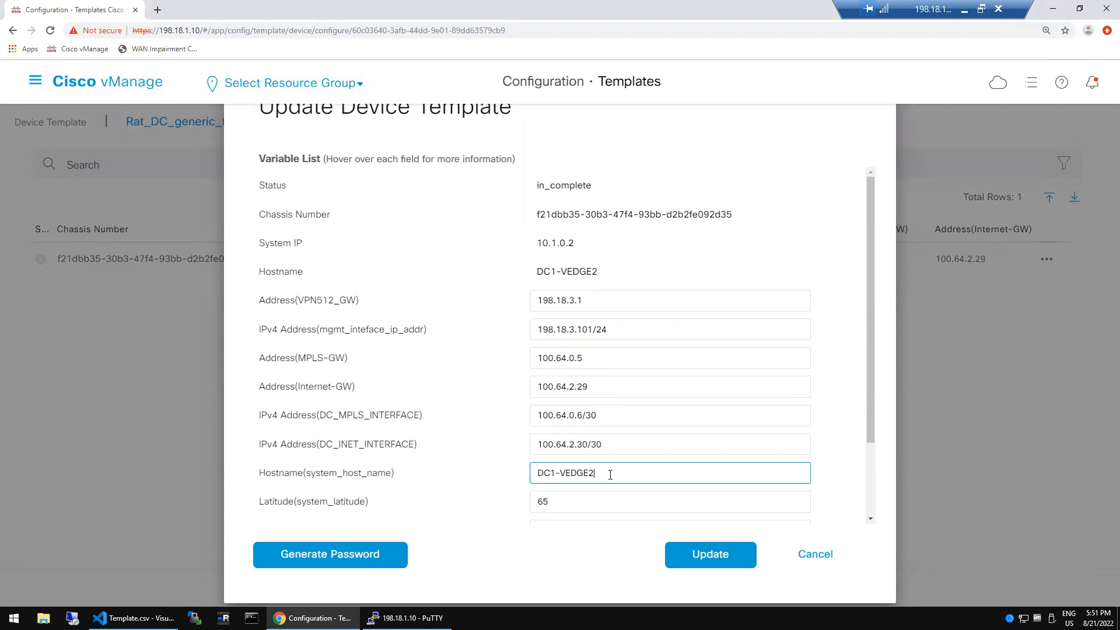
pyautogui.write('-new')
pyautogui.click(870, 461)
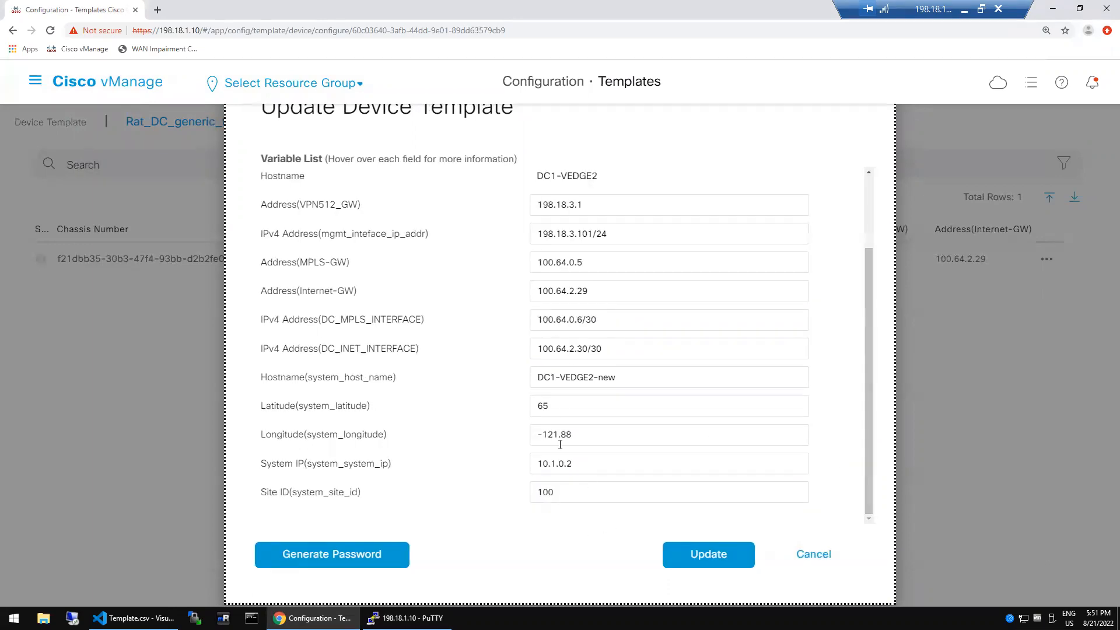
pyautogui.click(709, 554)
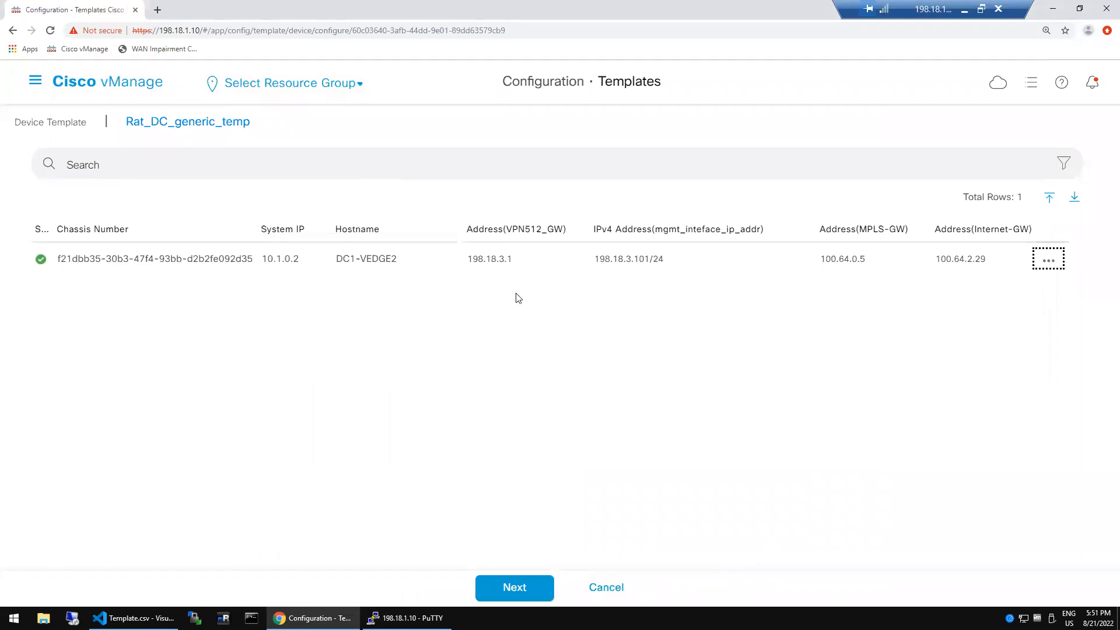
# Push the Rat_DC_generic_temp configuration from the preview to DC1-VEDGE2.
pyautogui.click(514, 588)
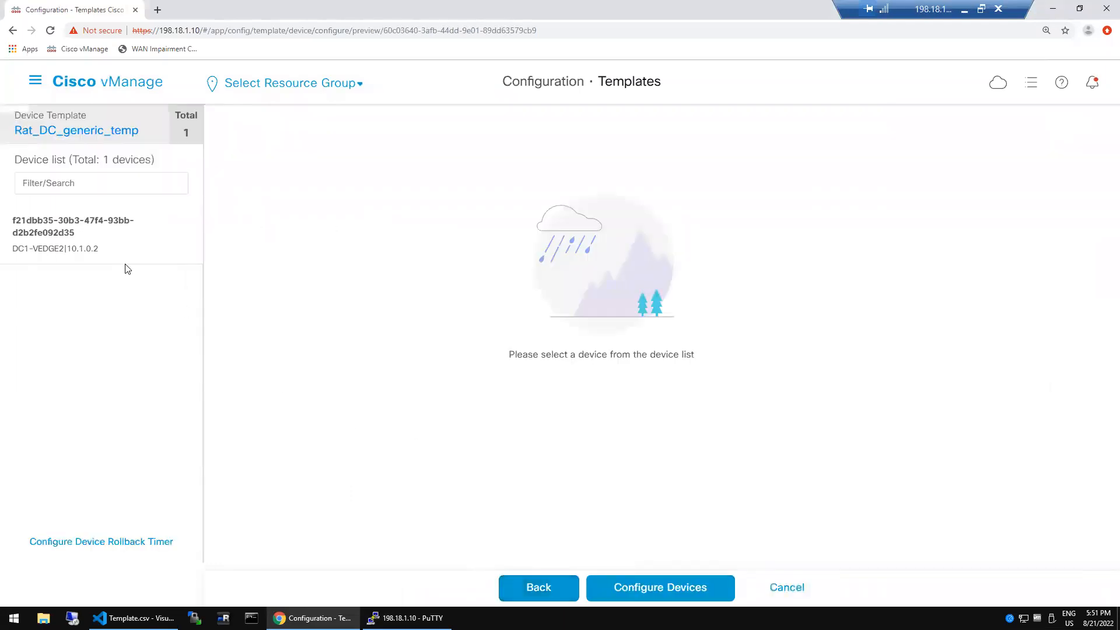
pyautogui.click(627, 589)
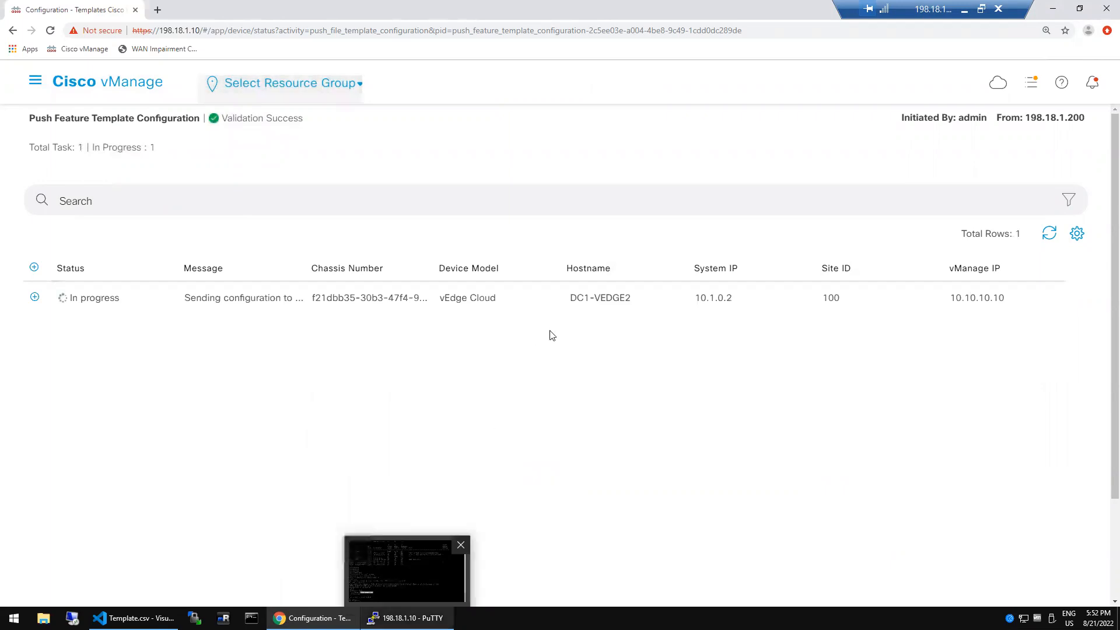
# Refresh the DC1-VEDGE2 PuTTY prompt to reveal the new hostname DC1-VEDGE2-new.
pyautogui.hotkey('alt', 'Tab')
pyautogui.click(457, 365)
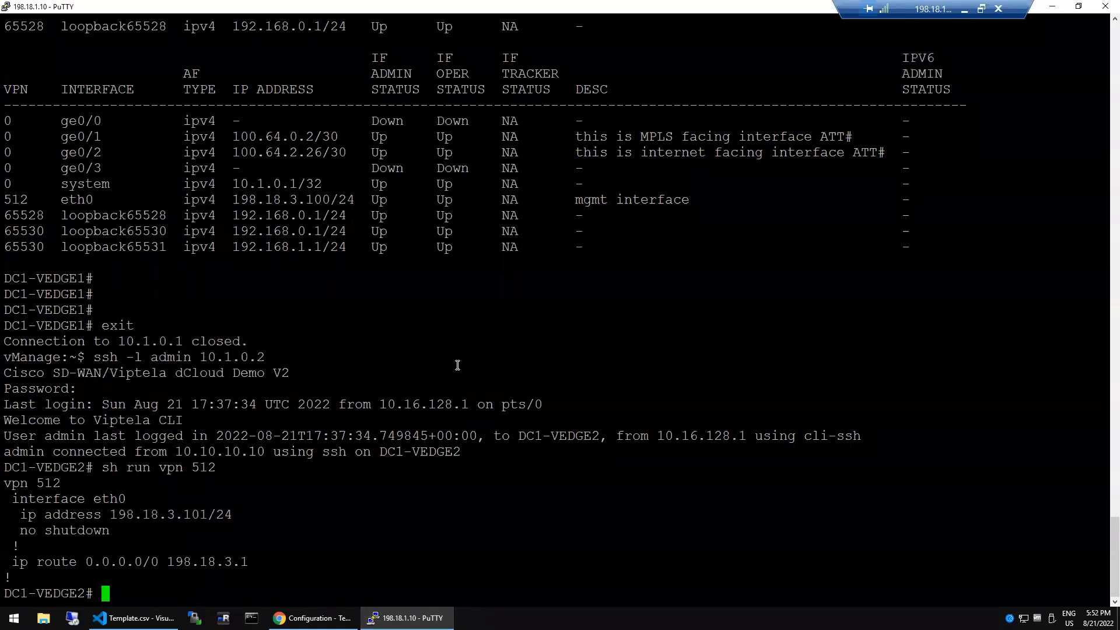
pyautogui.press('Return')
pyautogui.press('Return')
pyautogui.press('Return')
pyautogui.press('Return')
pyautogui.press('Return')
pyautogui.press('Return')
pyautogui.press('Return')
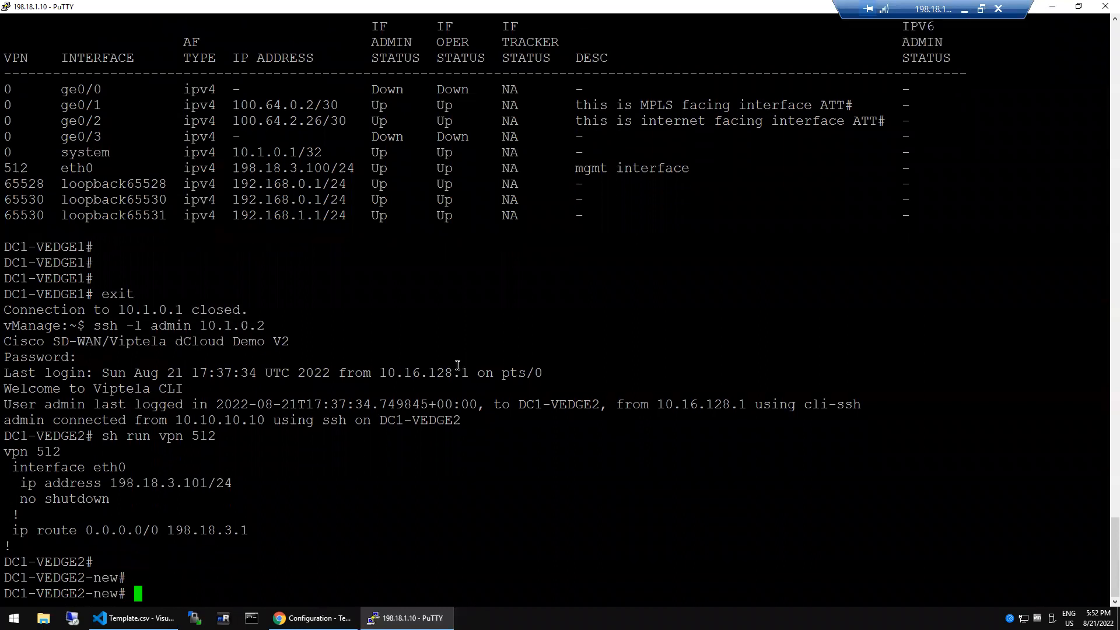
pyautogui.press('Return')
pyautogui.press('Return')
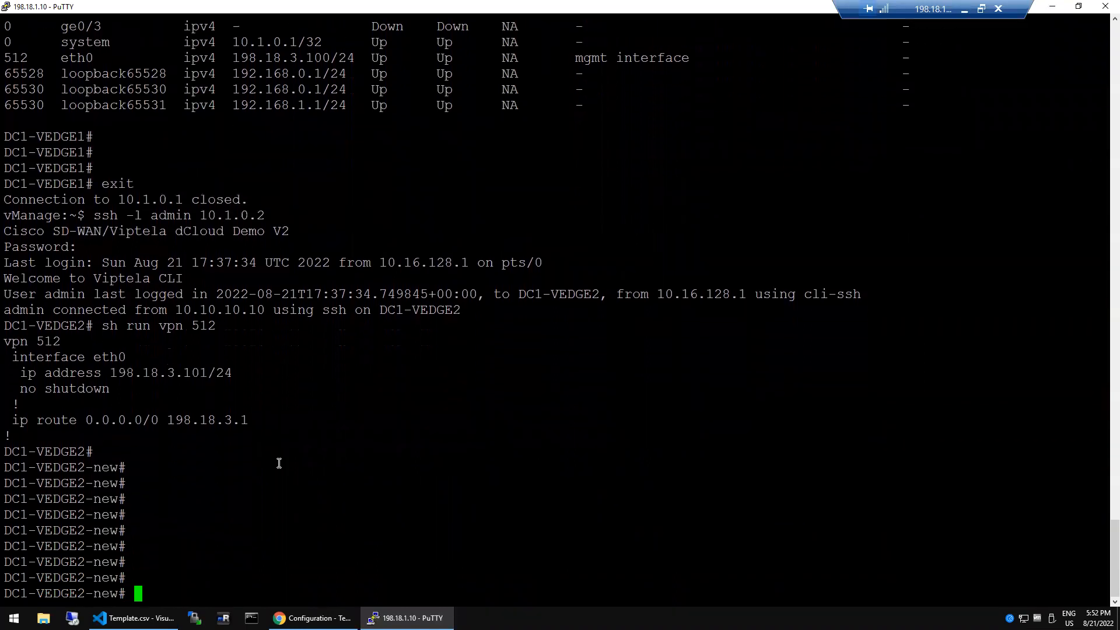
pyautogui.doubleClick(104, 467)
pyautogui.tripleClick(104, 468)
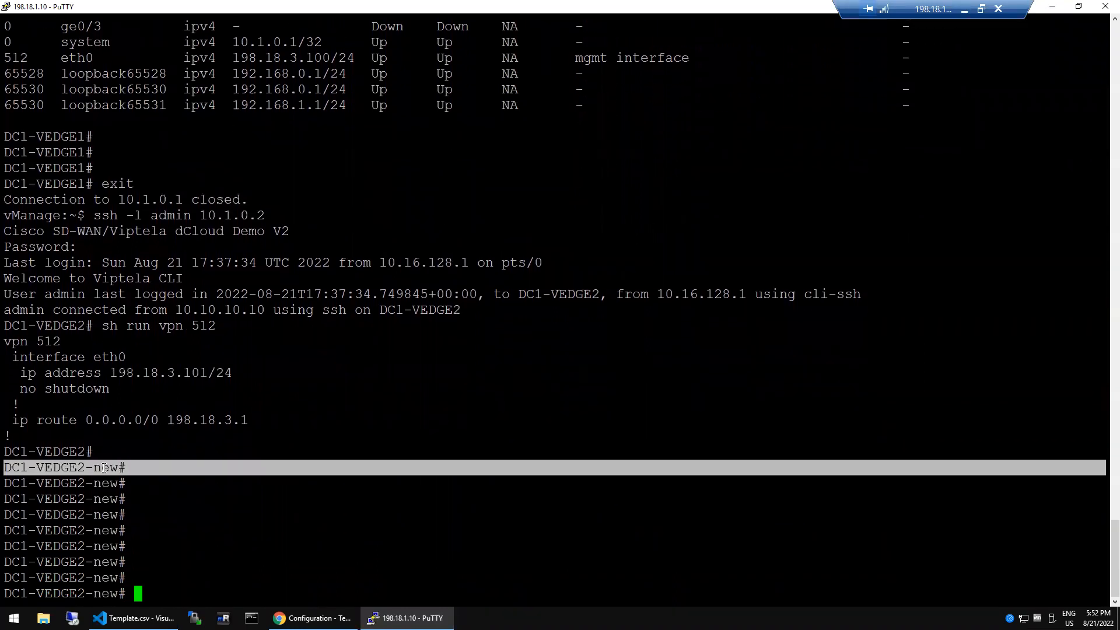
pyautogui.doubleClick(104, 499)
pyautogui.hotkey('ctrl', 'c')
pyautogui.click(199, 499)
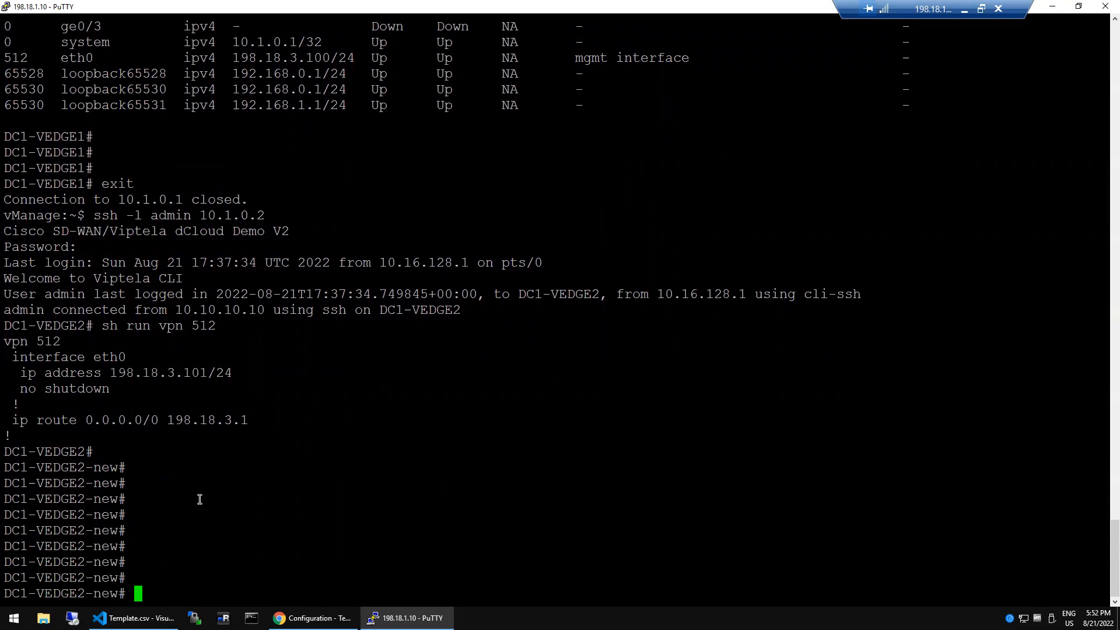
# Run 'show interface description' and confirm eth0 at 198.18.3.101/24 with MPLS, internet, mgmt descriptions.
pyautogui.write('show interface dee')
pyautogui.press('Return')
pyautogui.write('s')
pyautogui.press('Tab')
pyautogui.press('Return')
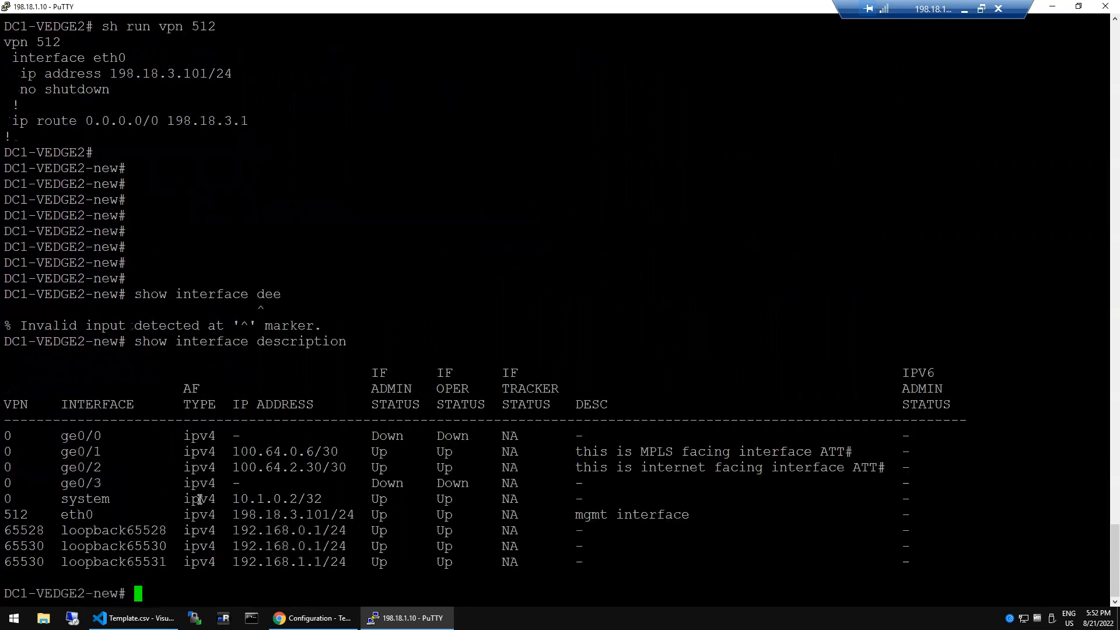
pyautogui.press('Return')
pyautogui.press('Return')
pyautogui.press('Return')
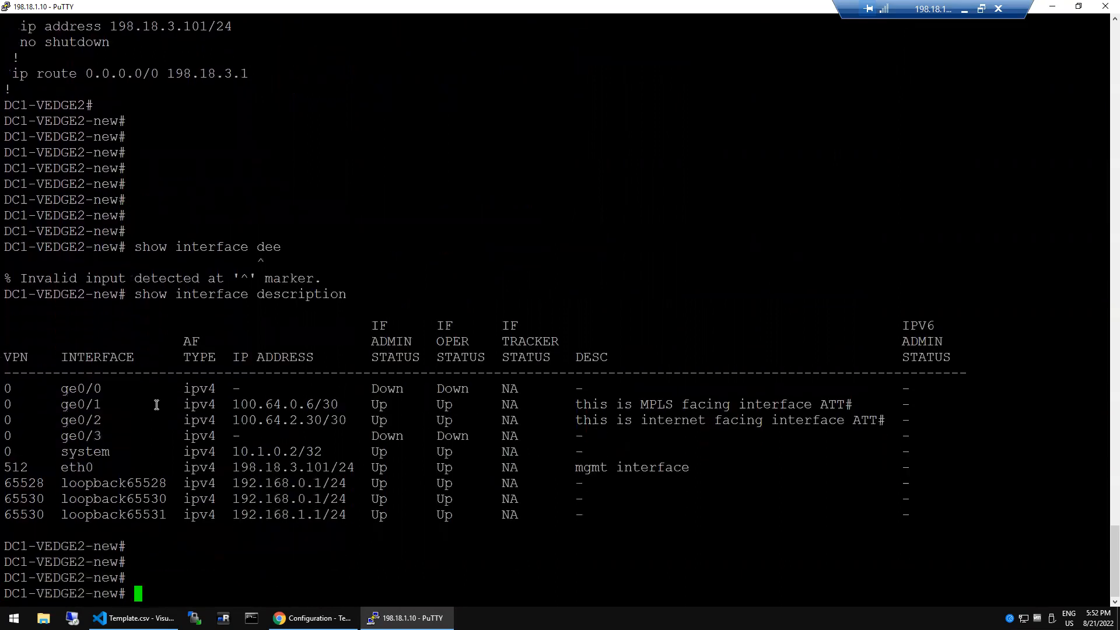
pyautogui.rightClick(492, 524)
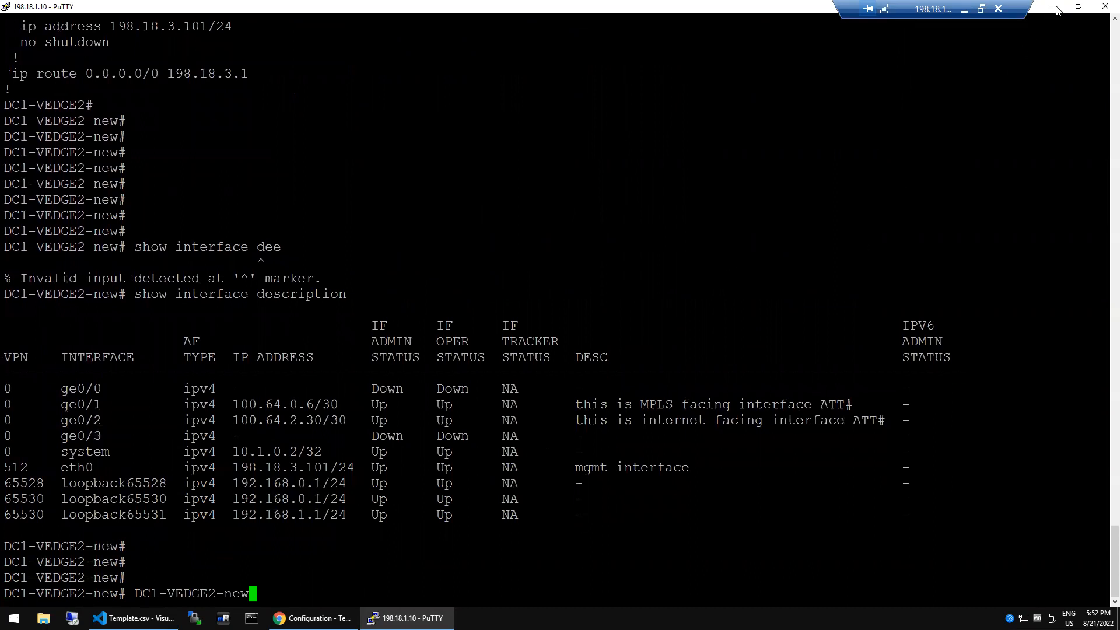
pyautogui.press('BackSpace')
pyautogui.press('BackSpace')
pyautogui.press('BackSpace')
pyautogui.press('BackSpace')
pyautogui.press('BackSpace')
pyautogui.press('BackSpace')
pyautogui.press('BackSpace')
pyautogui.press('BackSpace')
pyautogui.press('BackSpace')
pyautogui.press('BackSpace')
pyautogui.press('BackSpace')
pyautogui.press('BackSpace')
pyautogui.press('BackSpace')
pyautogui.press('BackSpace')
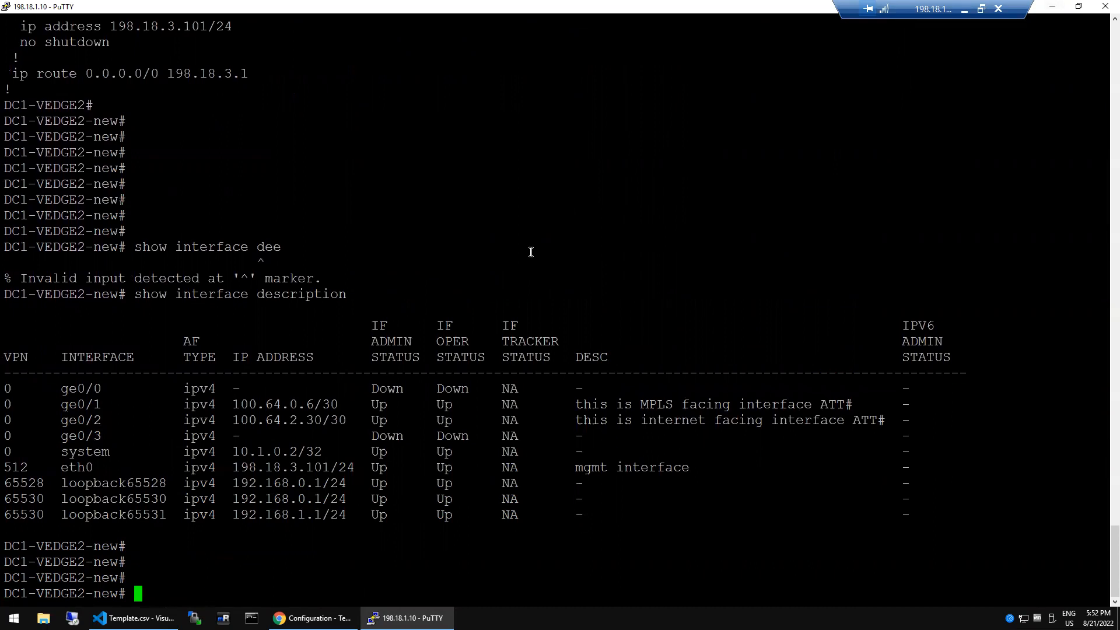
pyautogui.press('Return')
pyautogui.press('Return')
pyautogui.press('Return')
pyautogui.press('Return')
pyautogui.press('Return')
pyautogui.press('Return')
pyautogui.press('Return')
pyautogui.press('Return')
pyautogui.press('Return')
pyautogui.press('Return')
pyautogui.press('Return')
pyautogui.press('Return')
pyautogui.press('Return')
pyautogui.press('Return')
pyautogui.press('Return')
pyautogui.press('Return')
pyautogui.press('Return')
pyautogui.press('Return')
pyautogui.press('Return')
pyautogui.press('Return')
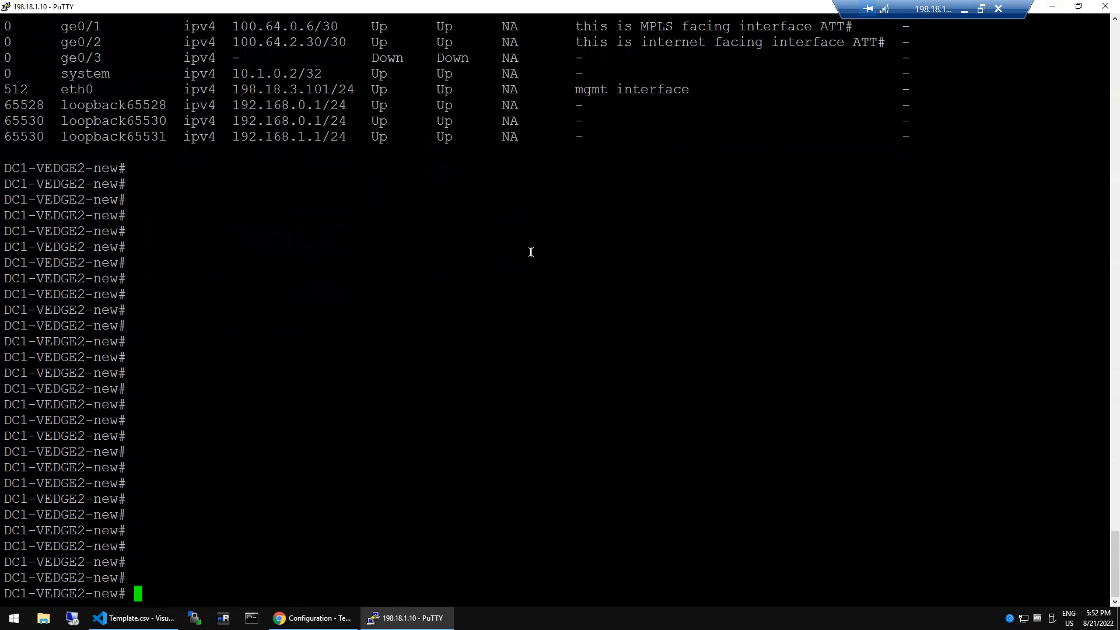
pyautogui.press('Return')
pyautogui.press('Return')
pyautogui.press('Return')
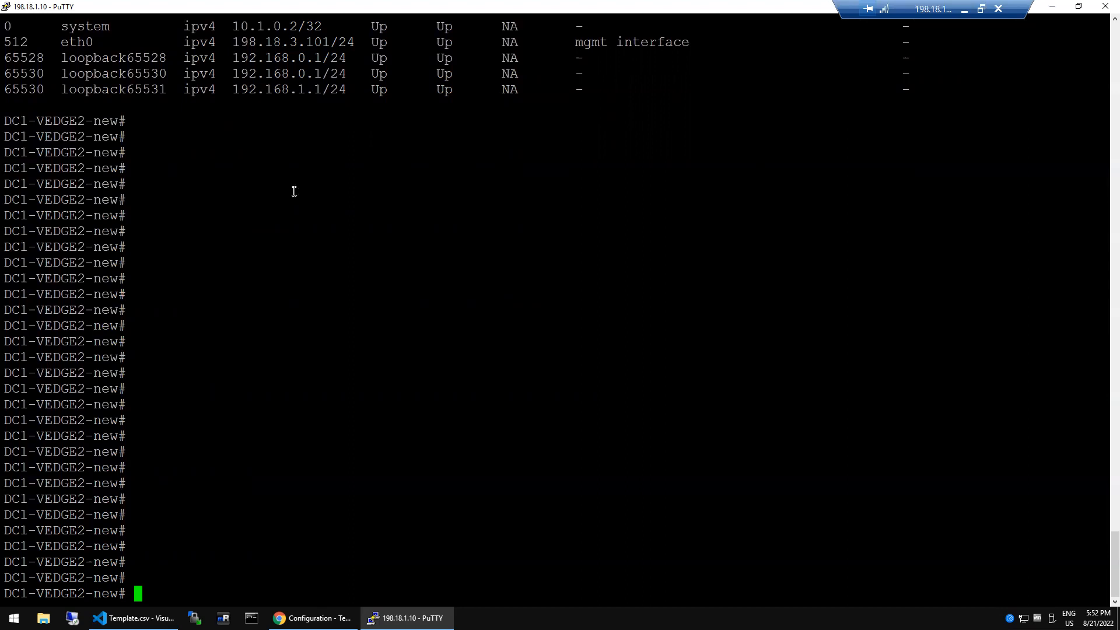
pyautogui.doubleClick(279, 46)
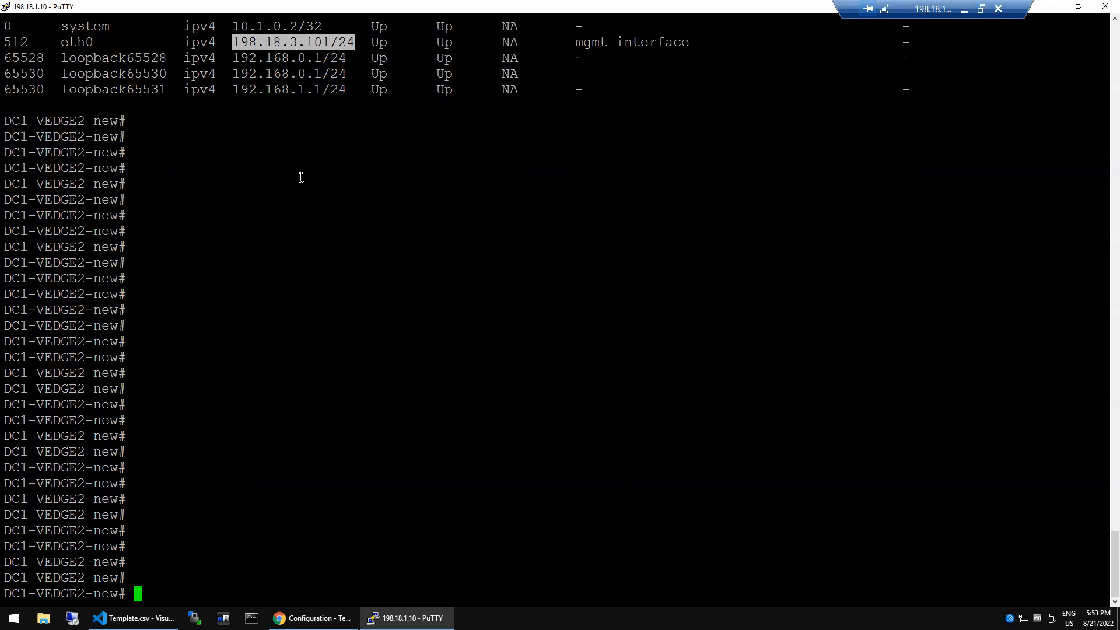
pyautogui.doubleClick(301, 206)
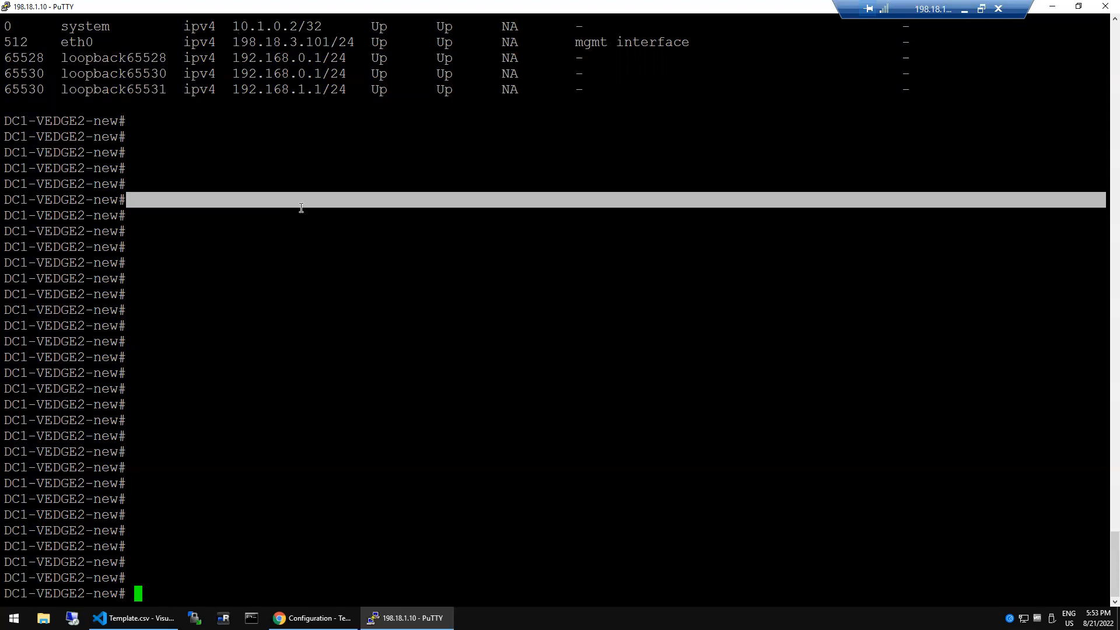
pyautogui.click(301, 208)
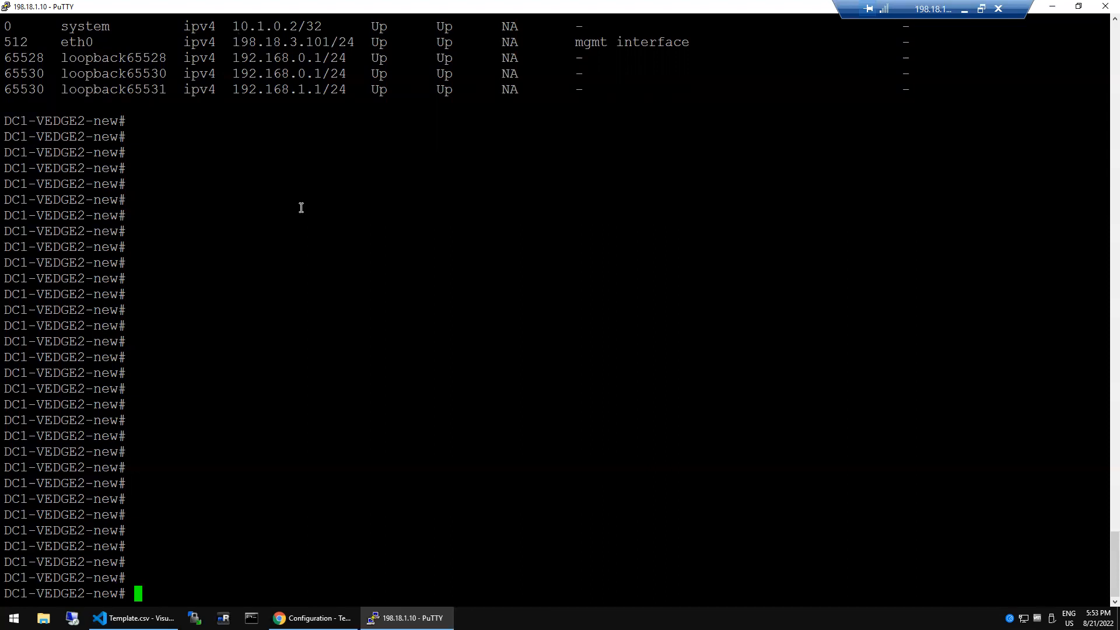
pyautogui.press('Return')
pyautogui.press('Return')
pyautogui.press('Return')
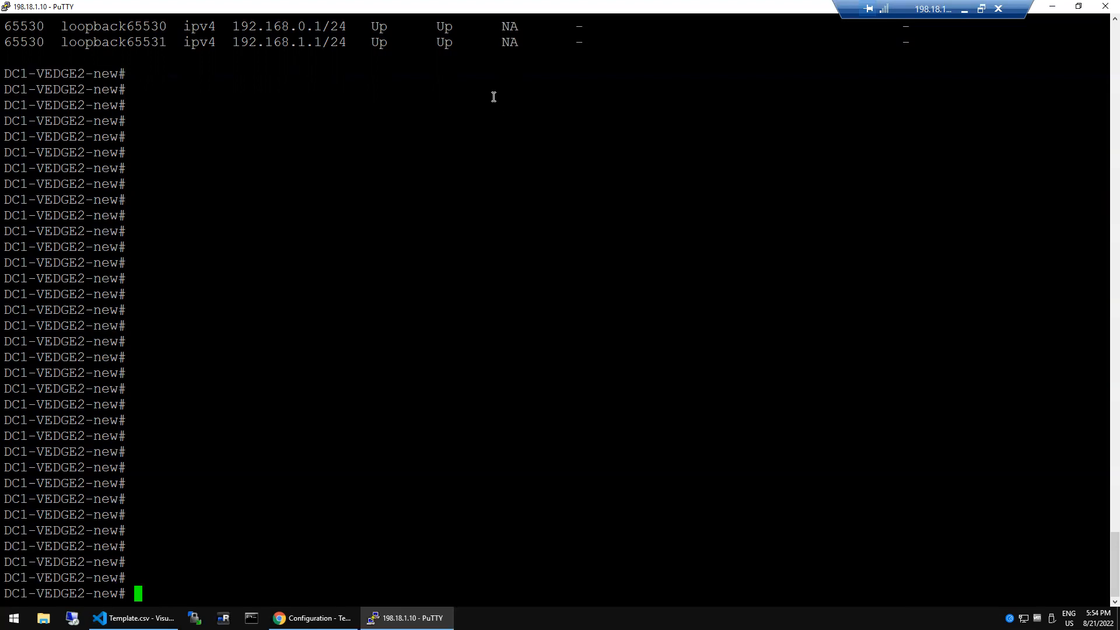
# Draw a red box over the terminal with a leader line labelled vsim.
pyautogui.moveTo(426, 226)
pyautogui.mouseDown()
pyautogui.moveTo(555, 305)
pyautogui.moveTo(634, 314)
pyautogui.mouseUp()
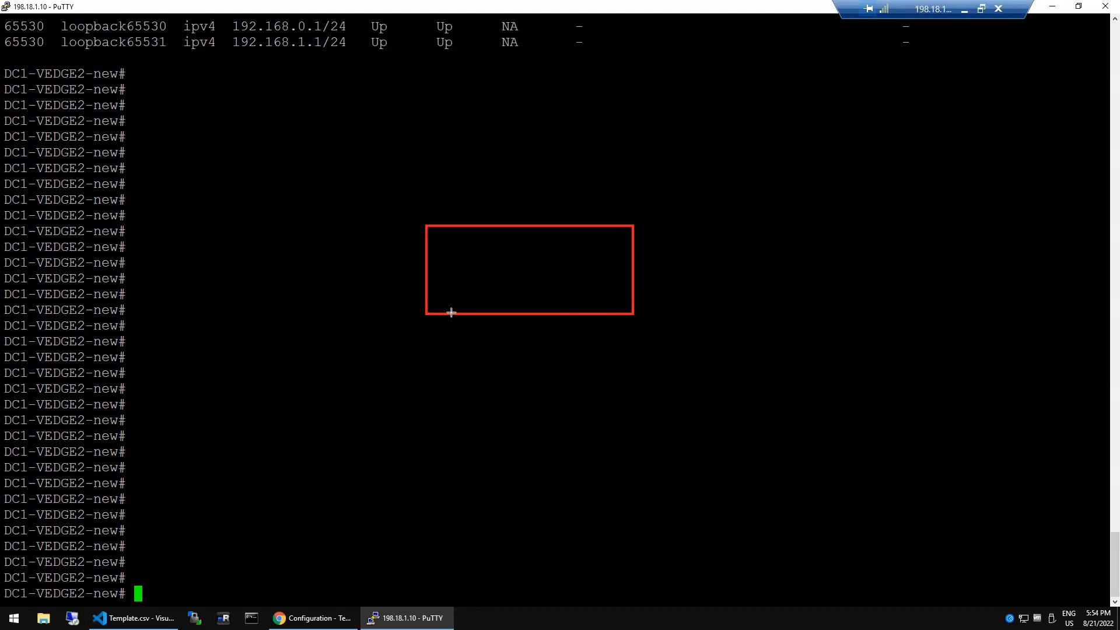
pyautogui.moveTo(479, 224)
pyautogui.mouseDown()
pyautogui.moveTo(528, 170)
pyautogui.moveTo(537, 187)
pyautogui.moveTo(546, 156)
pyautogui.mouseUp()
pyautogui.moveTo(546, 155)
pyautogui.mouseDown()
pyautogui.moveTo(573, 183)
pyautogui.moveTo(742, 94)
pyautogui.moveTo(751, 148)
pyautogui.moveTo(759, 113)
pyautogui.moveTo(775, 154)
pyautogui.mouseUp()
pyautogui.moveTo(802, 128); pyautogui.dragTo(802, 153)
pyautogui.moveTo(819, 123)
pyautogui.mouseDown()
pyautogui.moveTo(833, 118)
pyautogui.moveTo(830, 141)
pyautogui.mouseUp()
pyautogui.moveTo(858, 128)
pyautogui.mouseDown()
pyautogui.moveTo(861, 150)
pyautogui.moveTo(905, 134)
pyautogui.mouseUp()
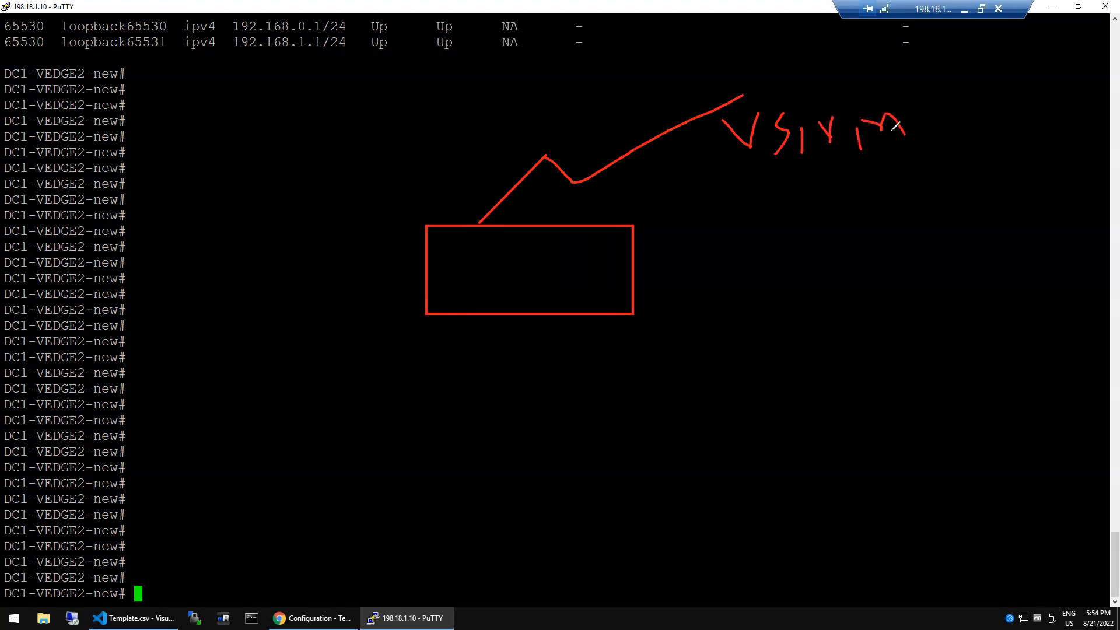
# Add a stand beneath the box marked 3.0, plus two sweeping curves.
pyautogui.moveTo(511, 312); pyautogui.dragTo(525, 381)
pyautogui.moveTo(483, 387); pyautogui.dragTo(564, 383)
pyautogui.moveTo(383, 371)
pyautogui.mouseDown()
pyautogui.moveTo(403, 380)
pyautogui.moveTo(390, 424)
pyautogui.mouseUp()
pyautogui.click(432, 372)
pyautogui.moveTo(454, 351)
pyautogui.mouseDown()
pyautogui.moveTo(467, 373)
pyautogui.moveTo(457, 338)
pyautogui.moveTo(474, 357)
pyautogui.mouseUp()
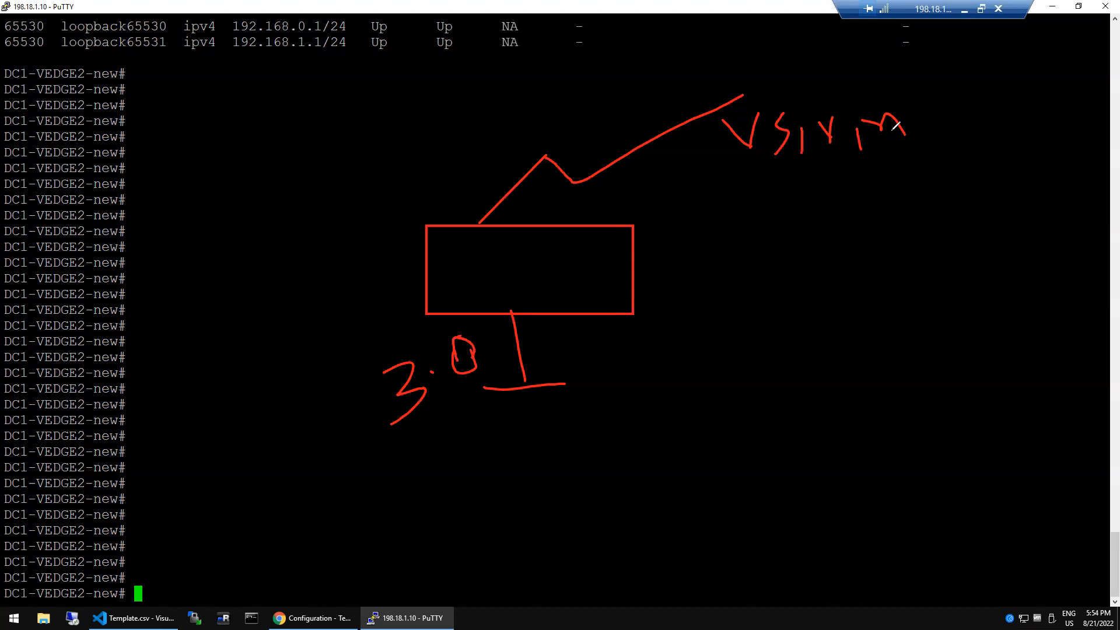
pyautogui.moveTo(343, 186)
pyautogui.mouseDown()
pyautogui.moveTo(373, 203)
pyautogui.moveTo(891, 147)
pyautogui.moveTo(971, 123)
pyautogui.mouseUp()
pyautogui.moveTo(357, 173)
pyautogui.mouseDown()
pyautogui.moveTo(748, 185)
pyautogui.moveTo(867, 142)
pyautogui.mouseUp()
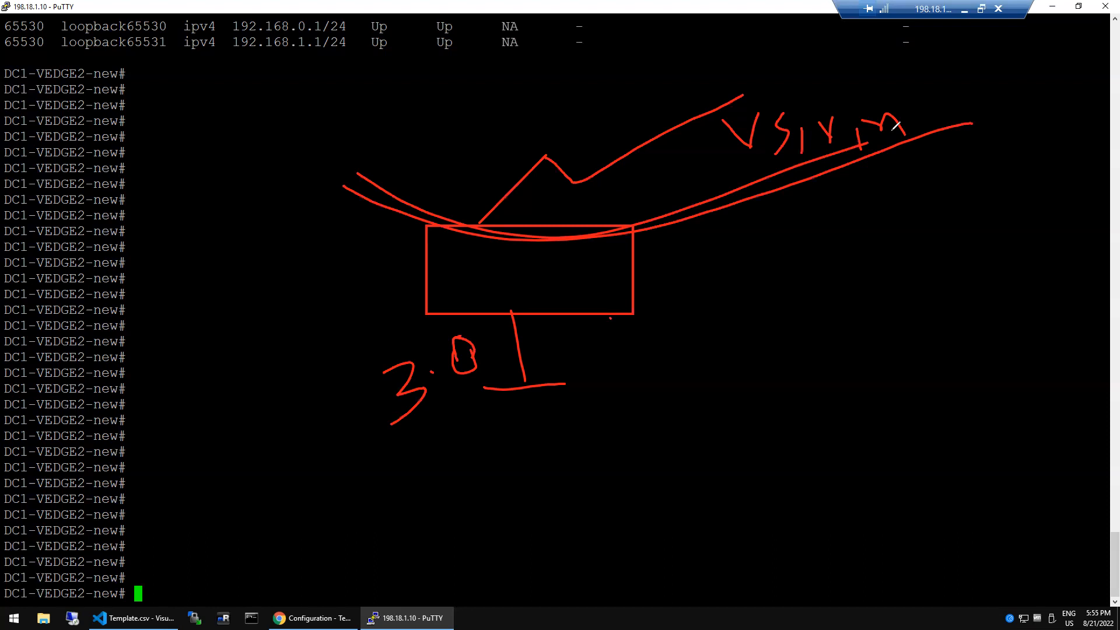
# Sketch a second device on the right, links running down, and a cloud below.
pyautogui.moveTo(780, 249); pyautogui.dragTo(777, 335)
pyautogui.moveTo(780, 255)
pyautogui.mouseDown()
pyautogui.moveTo(824, 344)
pyautogui.moveTo(796, 343)
pyautogui.mouseUp()
pyautogui.moveTo(794, 331)
pyautogui.mouseDown()
pyautogui.moveTo(800, 403)
pyautogui.moveTo(671, 414)
pyautogui.mouseUp()
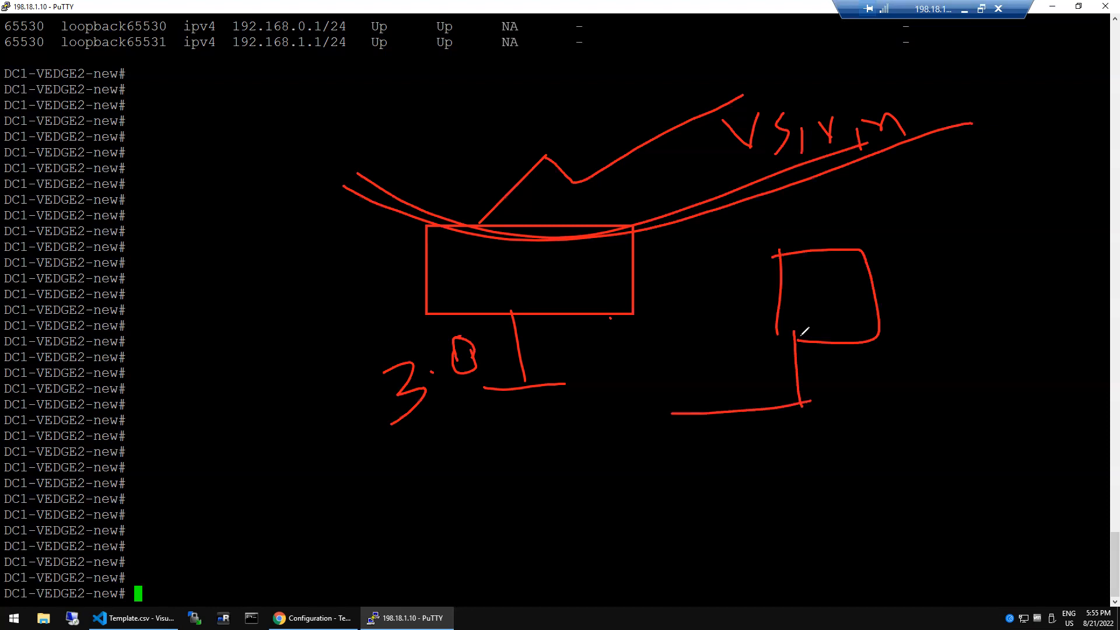
pyautogui.moveTo(772, 326); pyautogui.dragTo(803, 338)
pyautogui.moveTo(709, 415); pyautogui.dragTo(617, 486)
pyautogui.moveTo(517, 390); pyautogui.dragTo(555, 495)
pyautogui.moveTo(505, 500)
pyautogui.mouseDown()
pyautogui.moveTo(656, 488)
pyautogui.moveTo(630, 543)
pyautogui.mouseUp()
pyautogui.moveTo(648, 490)
pyautogui.mouseDown()
pyautogui.moveTo(651, 536)
pyautogui.moveTo(607, 551)
pyautogui.mouseUp()
pyautogui.moveTo(413, 533); pyautogui.dragTo(541, 512)
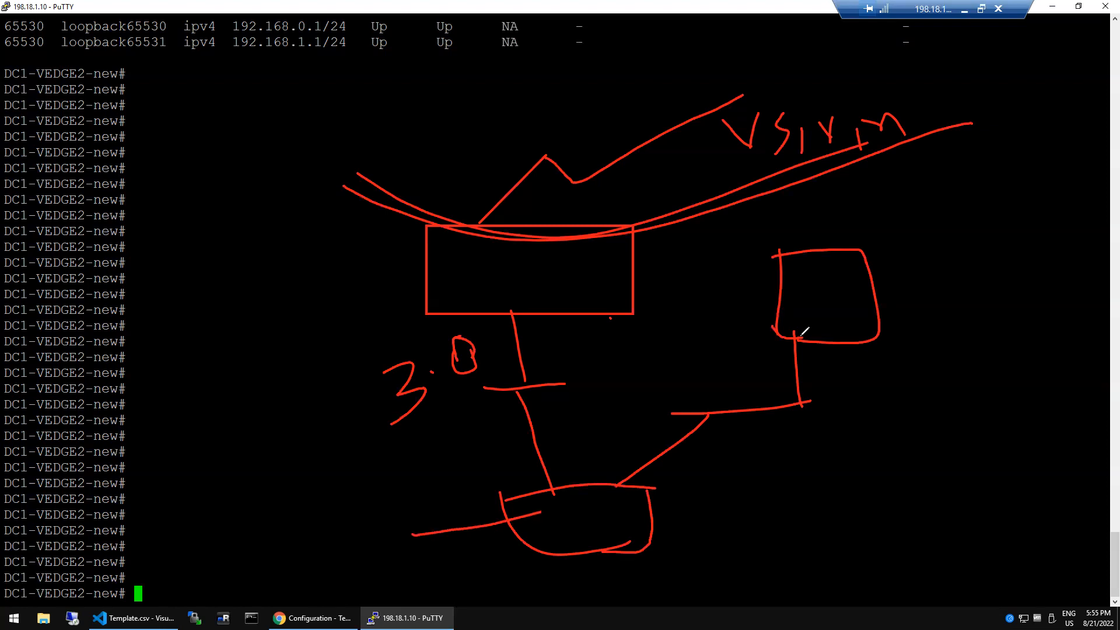
# Label the cloud's left side 0.0.B and draw vertical and diagonal links into the cloud.
pyautogui.moveTo(299, 490); pyautogui.dragTo(344, 538)
pyautogui.click(368, 499)
pyautogui.moveTo(379, 466)
pyautogui.mouseDown()
pyautogui.moveTo(404, 502)
pyautogui.moveTo(421, 499)
pyautogui.mouseUp()
pyautogui.moveTo(372, 464)
pyautogui.mouseDown()
pyautogui.moveTo(421, 481)
pyautogui.moveTo(412, 506)
pyautogui.mouseUp()
pyautogui.click(432, 465)
pyautogui.moveTo(438, 438)
pyautogui.mouseDown()
pyautogui.moveTo(450, 484)
pyautogui.moveTo(464, 427)
pyautogui.moveTo(451, 482)
pyautogui.mouseUp()
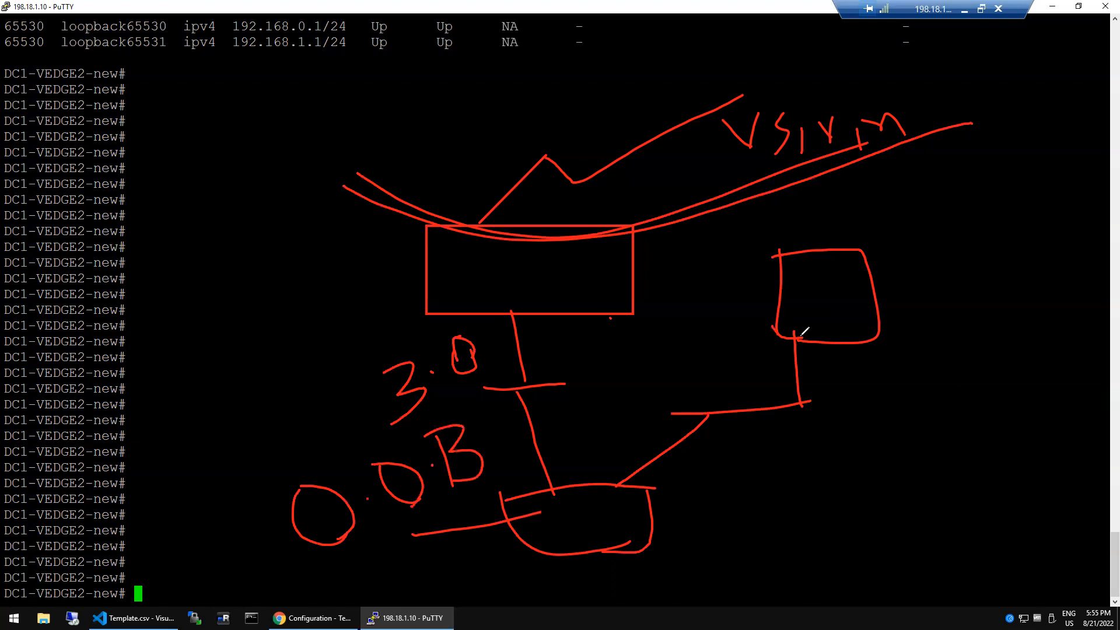
pyautogui.moveTo(518, 315); pyautogui.dragTo(569, 507)
pyautogui.moveTo(798, 326)
pyautogui.mouseDown()
pyautogui.moveTo(731, 423)
pyautogui.moveTo(584, 499)
pyautogui.mouseUp()
pyautogui.moveTo(527, 319); pyautogui.dragTo(570, 480)
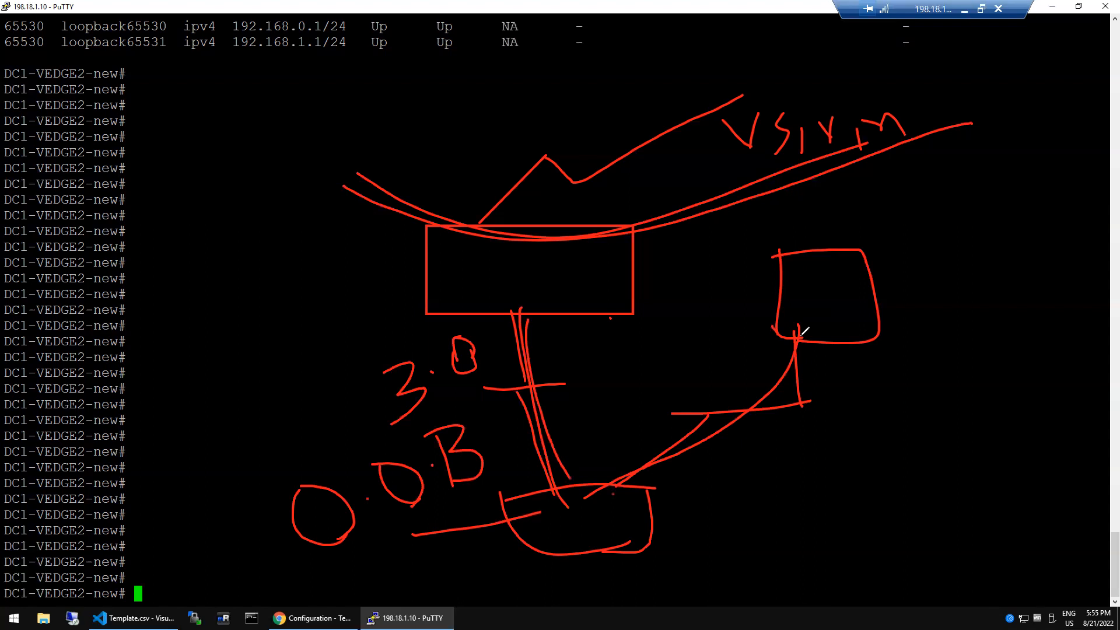
# Add a NAT arrow, a leftward arrow line, and interface marks in both boxes.
pyautogui.moveTo(613, 526)
pyautogui.mouseDown()
pyautogui.moveTo(673, 520)
pyautogui.moveTo(666, 543)
pyautogui.mouseUp()
pyautogui.moveTo(700, 502)
pyautogui.mouseDown()
pyautogui.moveTo(702, 541)
pyautogui.moveTo(732, 490)
pyautogui.moveTo(721, 513)
pyautogui.mouseUp()
pyautogui.moveTo(738, 487)
pyautogui.mouseDown()
pyautogui.moveTo(739, 526)
pyautogui.moveTo(770, 496)
pyautogui.moveTo(766, 519)
pyautogui.mouseUp()
pyautogui.moveTo(776, 464); pyautogui.dragTo(790, 505)
pyautogui.moveTo(746, 467); pyautogui.dragTo(798, 452)
pyautogui.moveTo(518, 530)
pyautogui.mouseDown()
pyautogui.moveTo(315, 512)
pyautogui.moveTo(189, 484)
pyautogui.moveTo(189, 519)
pyautogui.moveTo(163, 496)
pyautogui.mouseUp()
pyautogui.moveTo(160, 465); pyautogui.dragTo(226, 469)
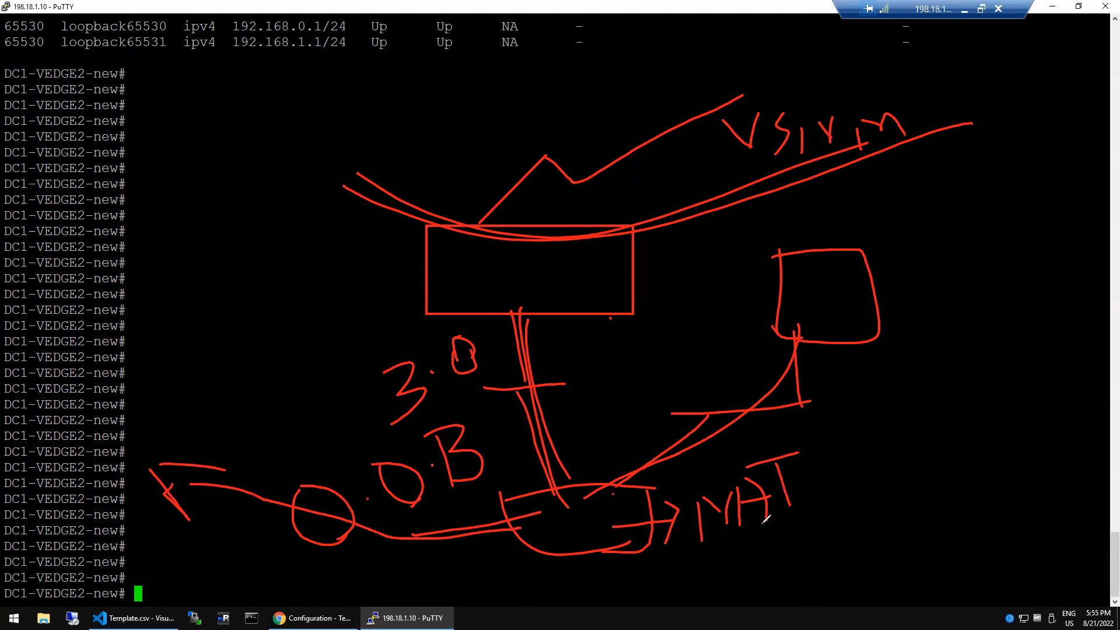
pyautogui.moveTo(462, 313)
pyautogui.mouseDown()
pyautogui.moveTo(514, 279)
pyautogui.moveTo(533, 282)
pyautogui.mouseUp()
pyautogui.moveTo(819, 298); pyautogui.dragTo(829, 295)
pyautogui.moveTo(804, 316); pyautogui.dragTo(827, 301)
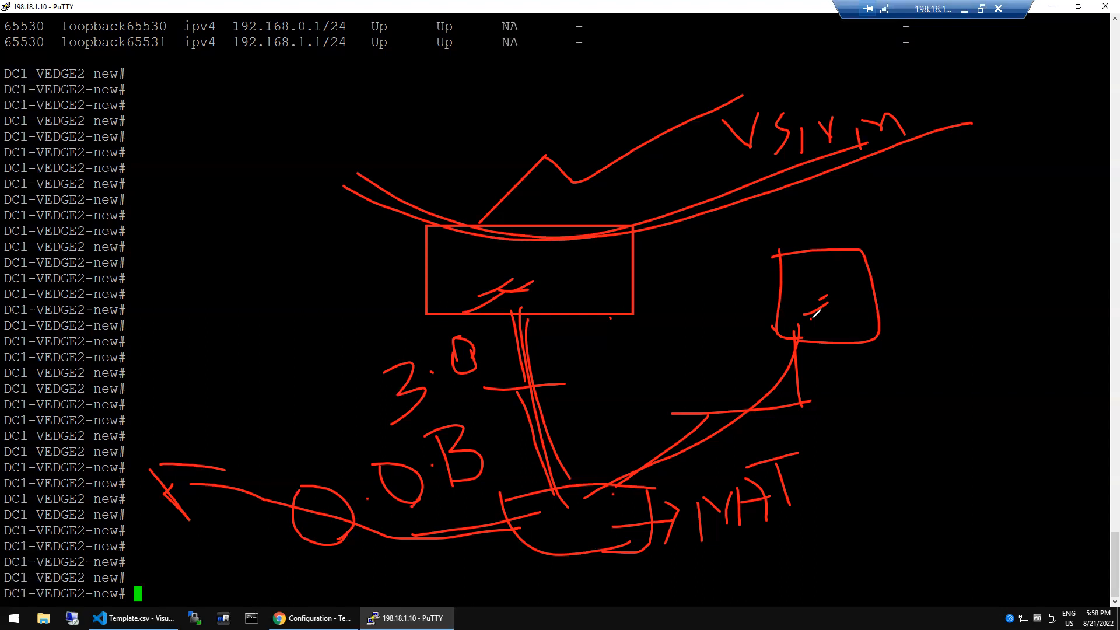
# Circle the vertical links under the main box and the right box's interface.
pyautogui.moveTo(471, 350); pyautogui.dragTo(533, 366)
pyautogui.moveTo(503, 289); pyautogui.dragTo(508, 376)
pyautogui.moveTo(509, 268); pyautogui.dragTo(528, 364)
pyautogui.moveTo(803, 311)
pyautogui.mouseDown()
pyautogui.moveTo(805, 365)
pyautogui.moveTo(816, 314)
pyautogui.mouseUp()
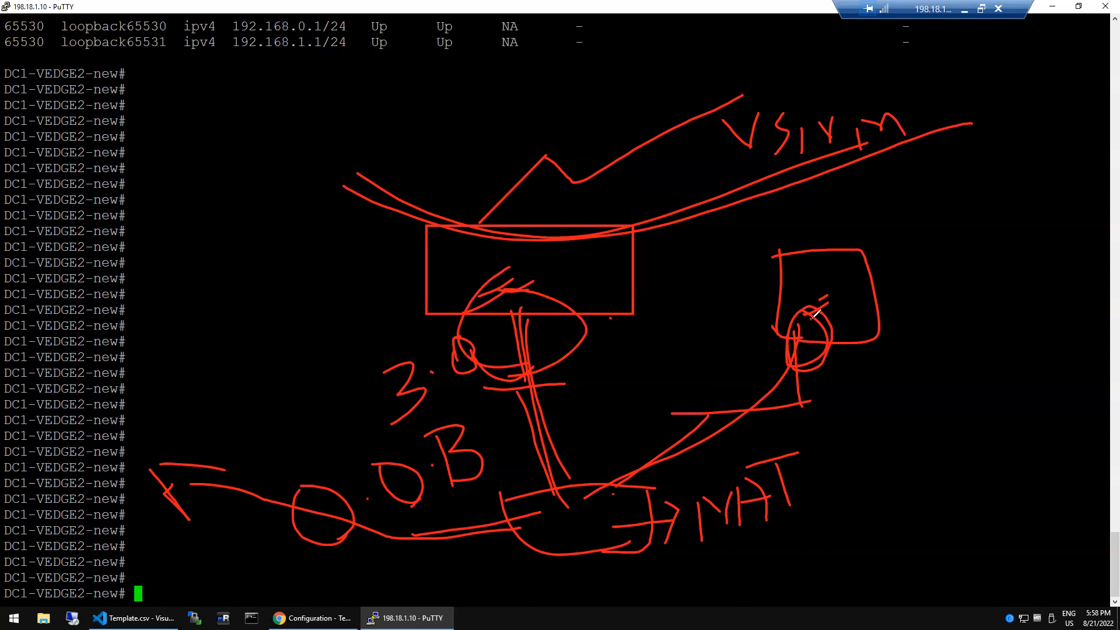
# Draw a small box left of the diagram with arrows linking it to the main box.
pyautogui.moveTo(285, 313); pyautogui.dragTo(292, 347)
pyautogui.moveTo(273, 288)
pyautogui.mouseDown()
pyautogui.moveTo(330, 309)
pyautogui.moveTo(316, 345)
pyautogui.mouseUp()
pyautogui.moveTo(397, 232)
pyautogui.mouseDown()
pyautogui.moveTo(582, 135)
pyautogui.moveTo(591, 170)
pyautogui.mouseUp()
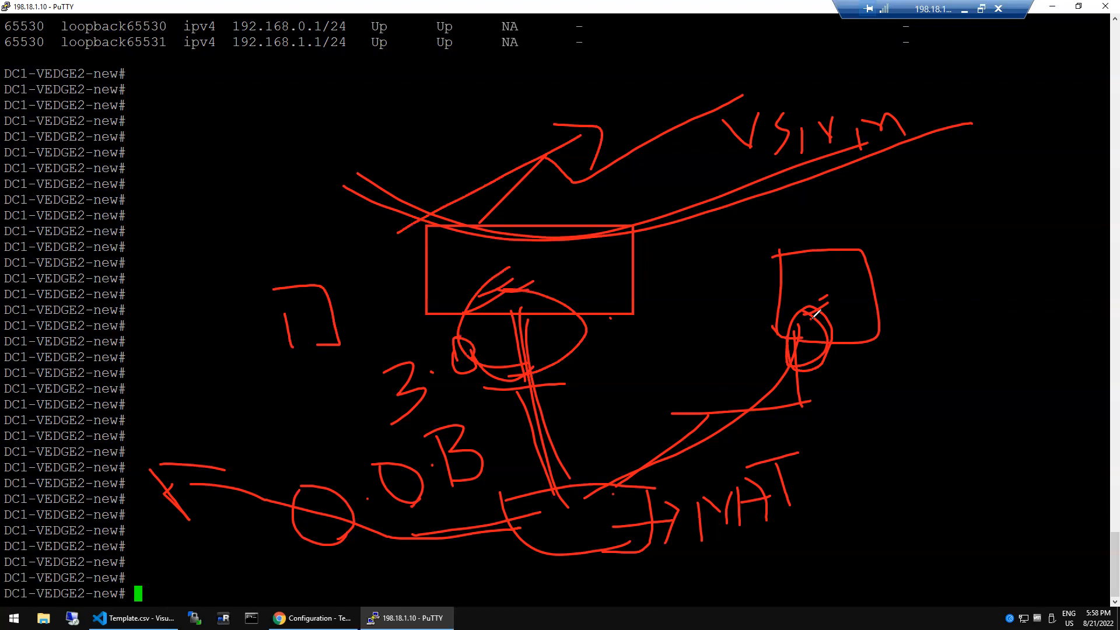
pyautogui.moveTo(193, 288); pyautogui.dragTo(412, 260)
pyautogui.moveTo(374, 235)
pyautogui.mouseDown()
pyautogui.moveTo(424, 258)
pyautogui.moveTo(377, 295)
pyautogui.mouseUp()
pyautogui.moveTo(456, 284); pyautogui.dragTo(255, 368)
pyautogui.moveTo(280, 323); pyautogui.dragTo(316, 373)
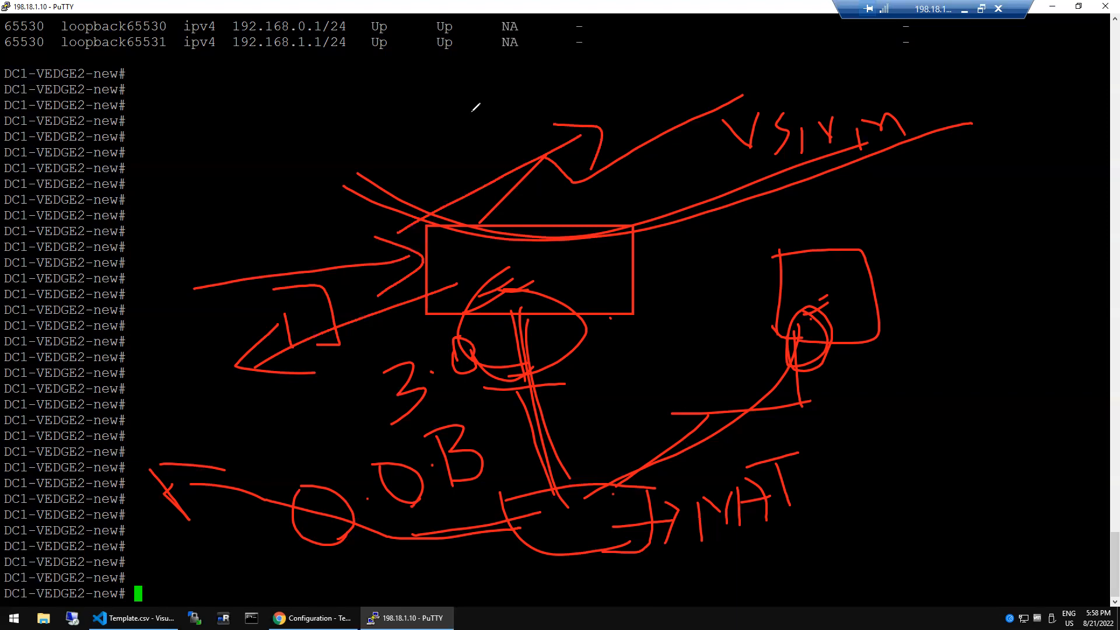
# Clear the red annotations and run ipconfig in an administrator Command Prompt.
pyautogui.press('e')
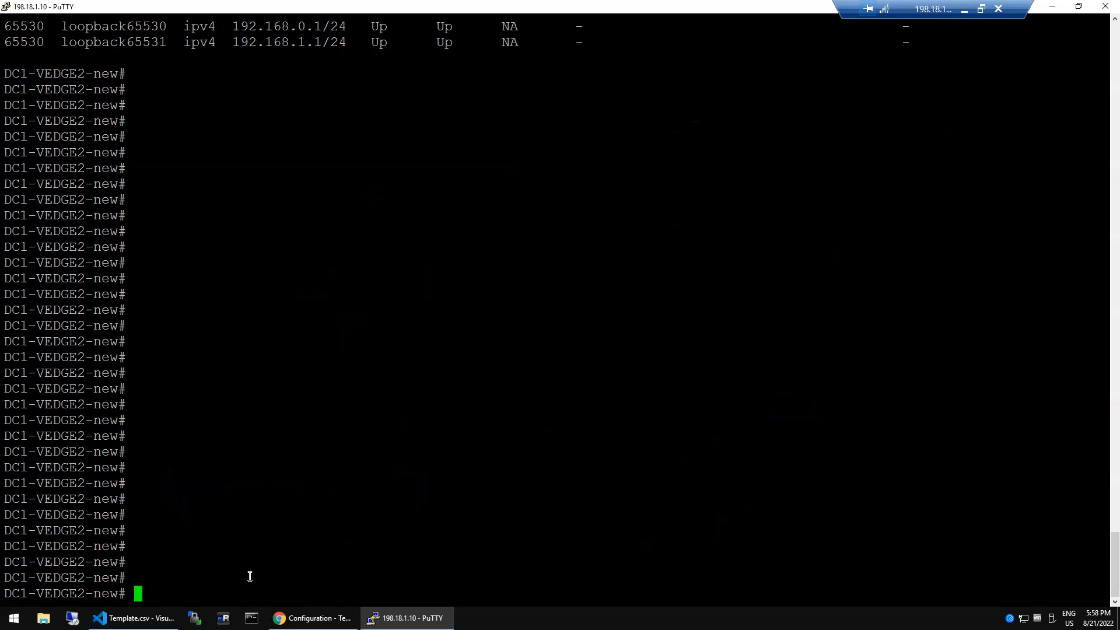
pyautogui.click(252, 618)
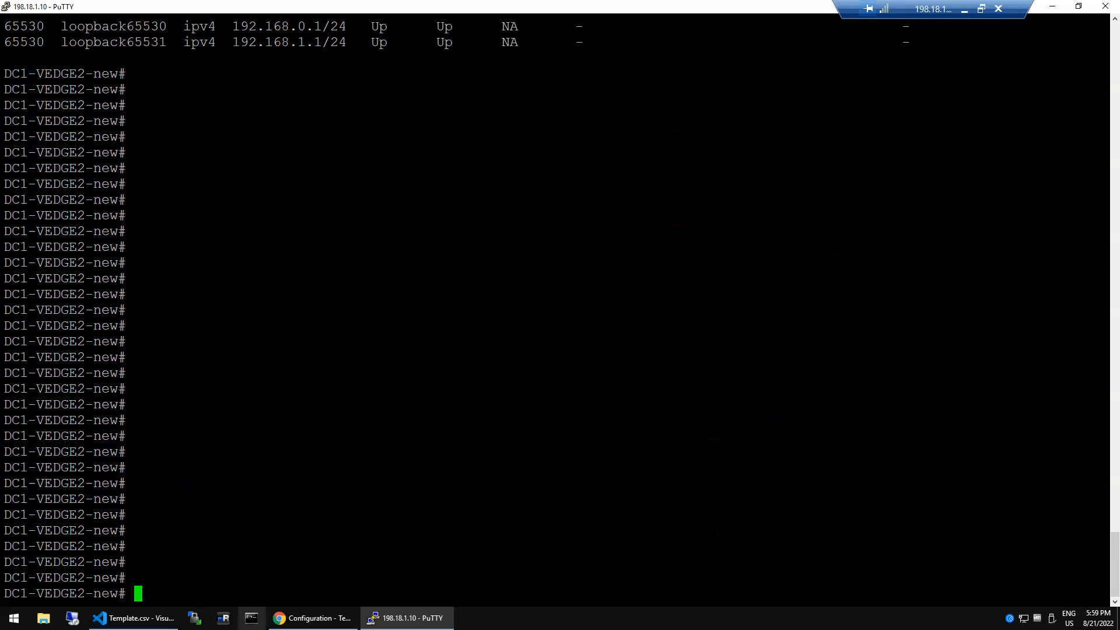
pyautogui.click(317, 222)
pyautogui.write('ip')
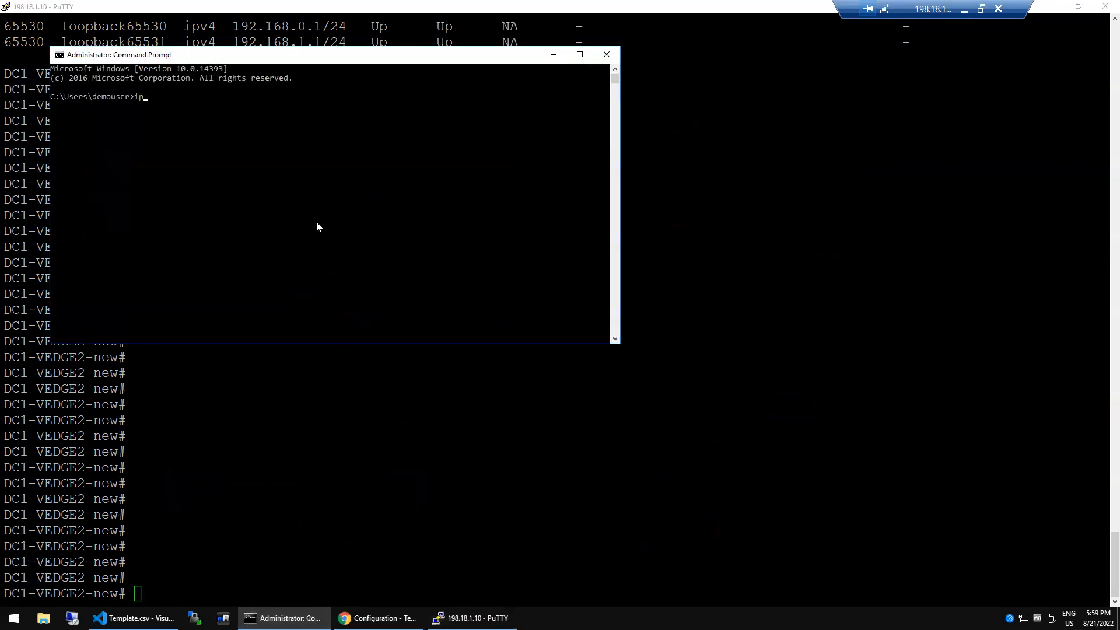
pyautogui.write('config')
pyautogui.press('Return')
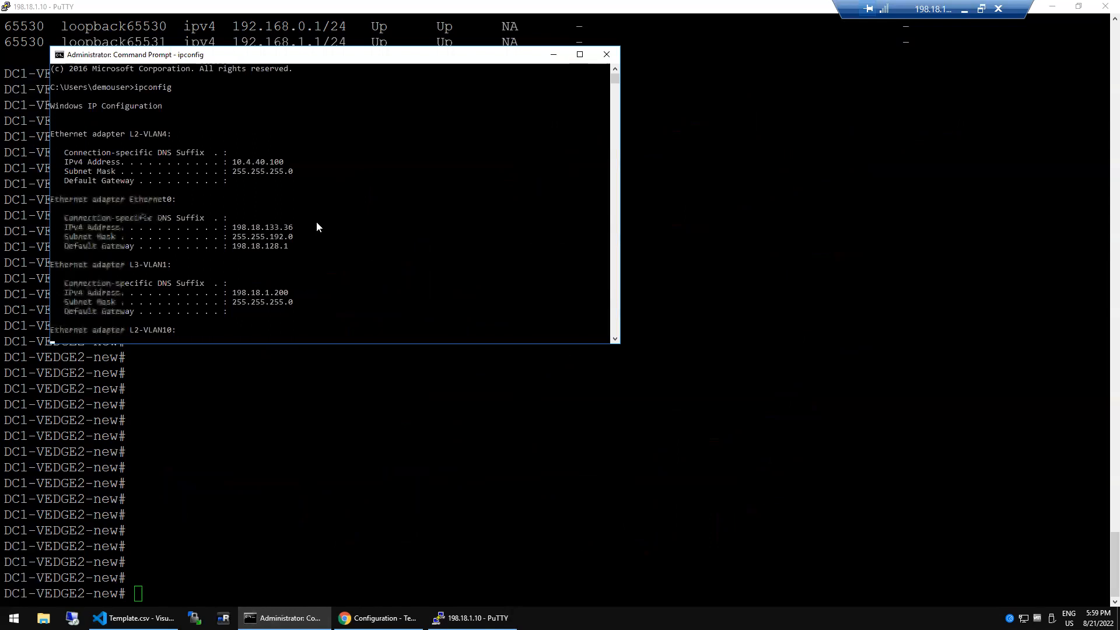
pyautogui.write('i')
pyautogui.press('BackSpace')
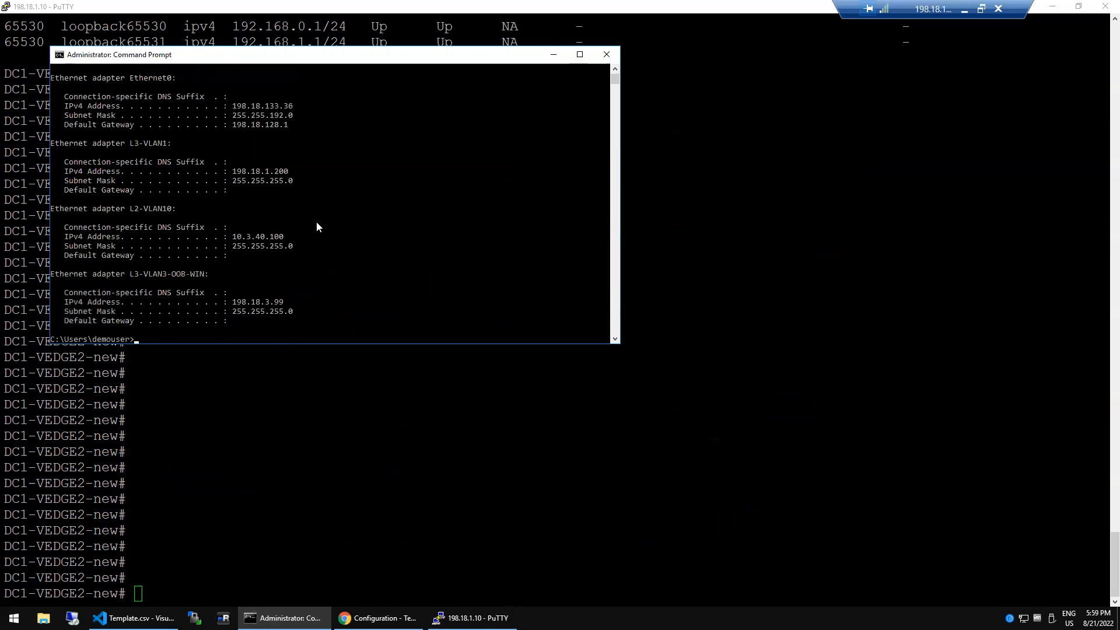
# Maximize the console and select 198.18.3.99 on the L3-VLAN3-OOB-WIN adapter.
pyautogui.doubleClick(253, 57)
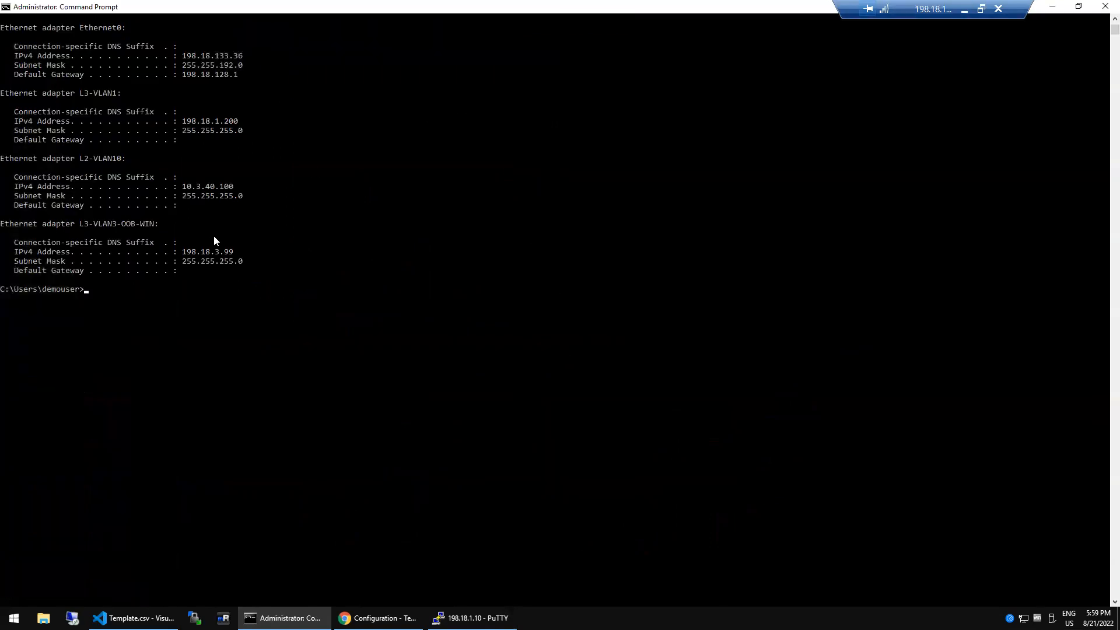
pyautogui.click(203, 249)
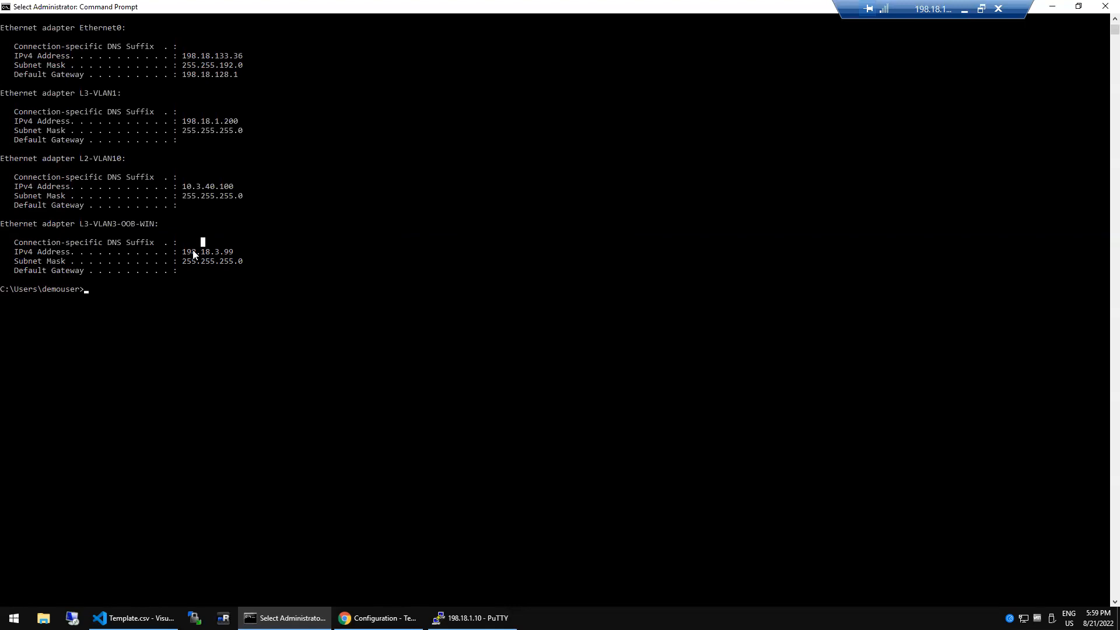
pyautogui.doubleClick(193, 251)
pyautogui.moveTo(82, 227); pyautogui.dragTo(155, 225)
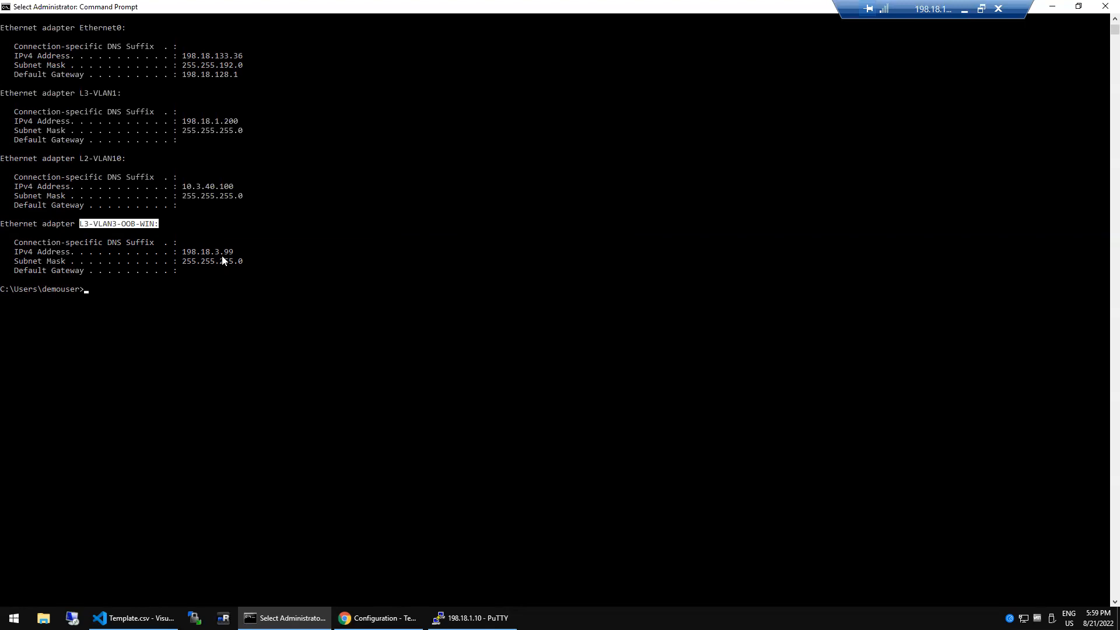
pyautogui.click(218, 289)
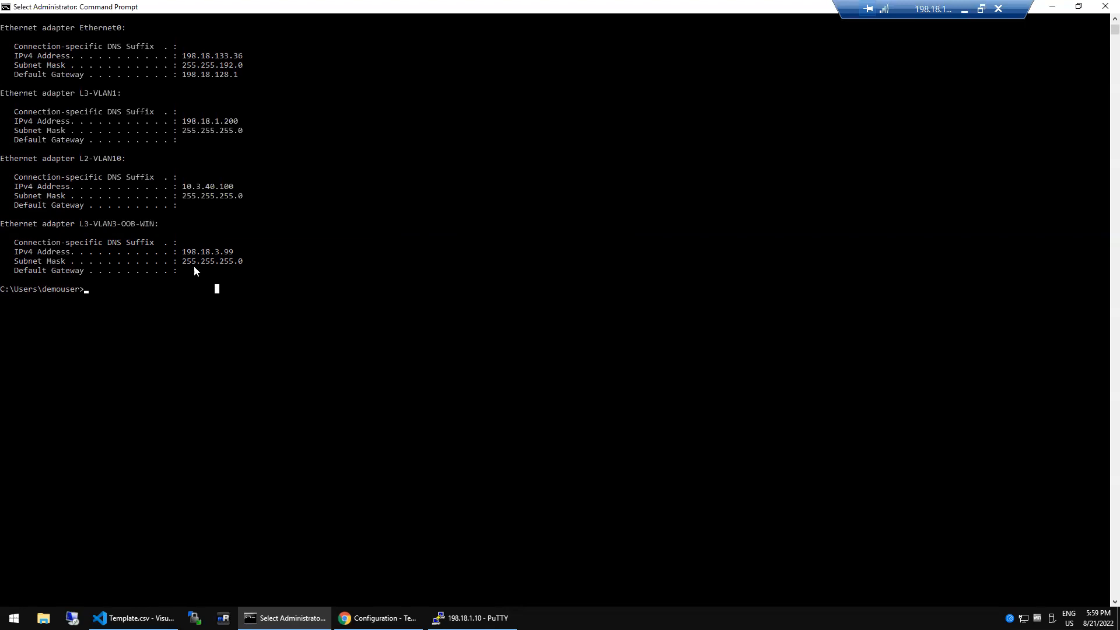
pyautogui.moveTo(182, 253); pyautogui.dragTo(233, 256)
# Minimize the remote desktop and search Start for 'vm' to find VMware Workstation Pro.
pyautogui.click(964, 11)
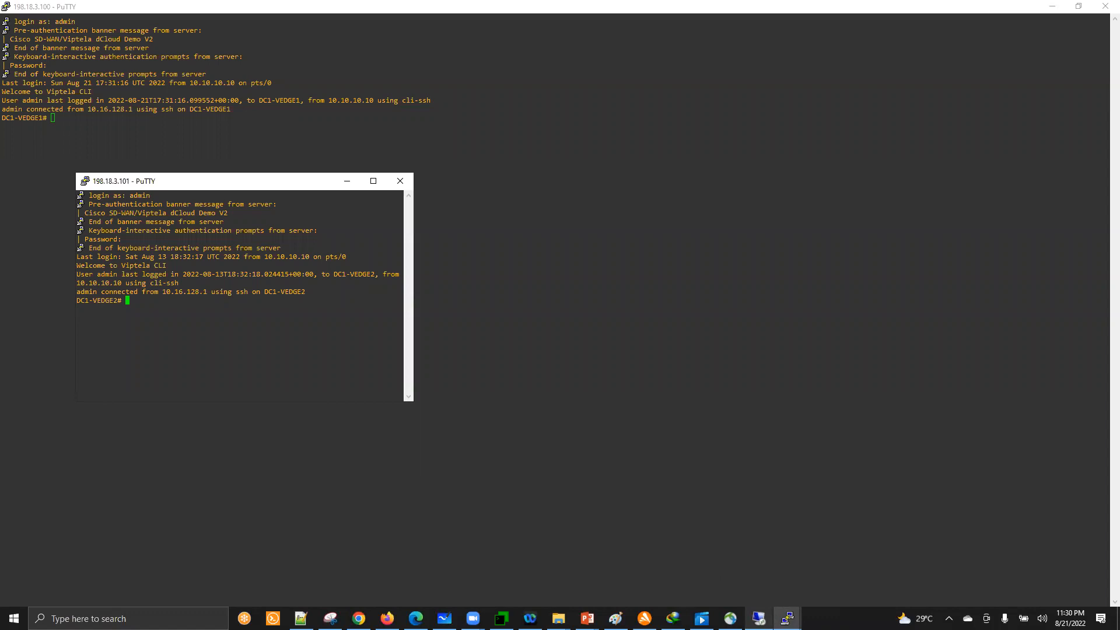
pyautogui.press('super')
pyautogui.write('vm')
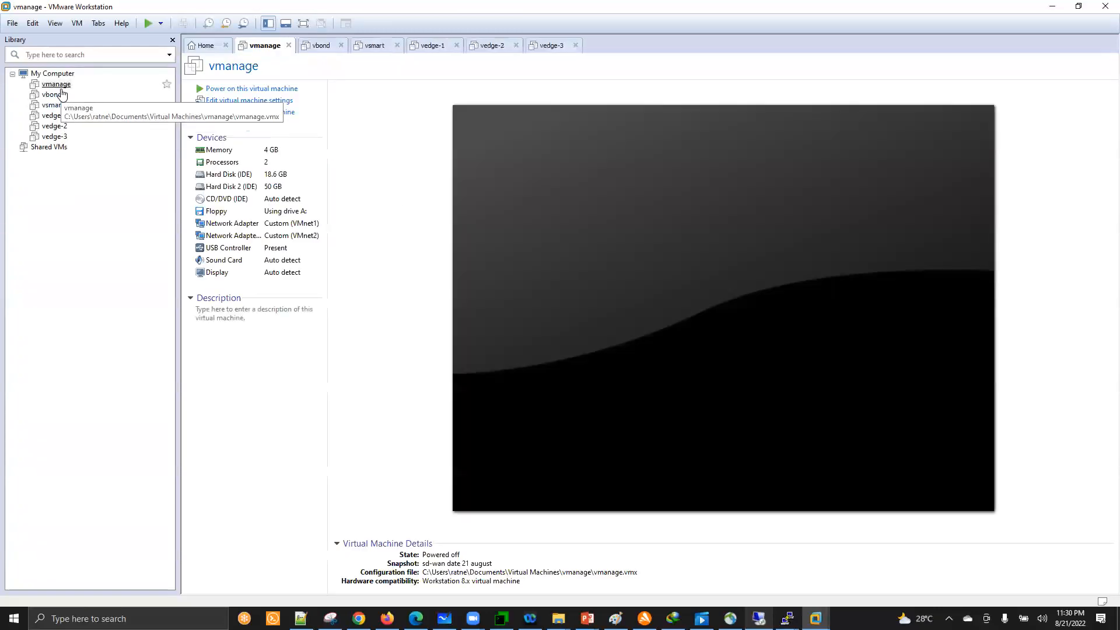
# Power on the vmanage VM, postpone the update offer, and let it boot to System Ready.
pyautogui.click(148, 23)
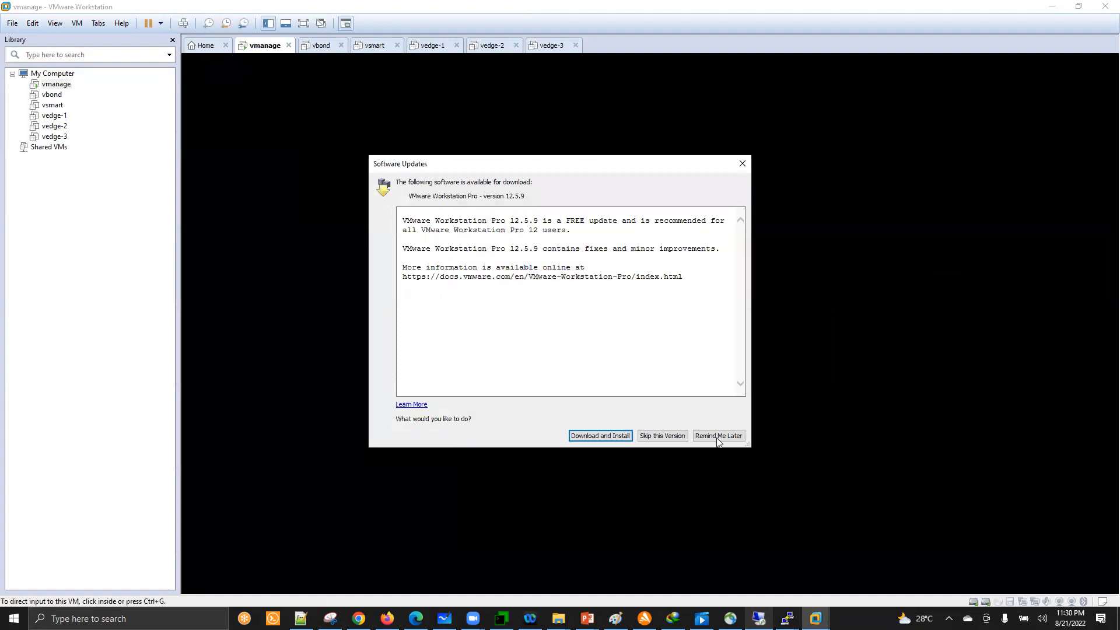
pyautogui.click(724, 436)
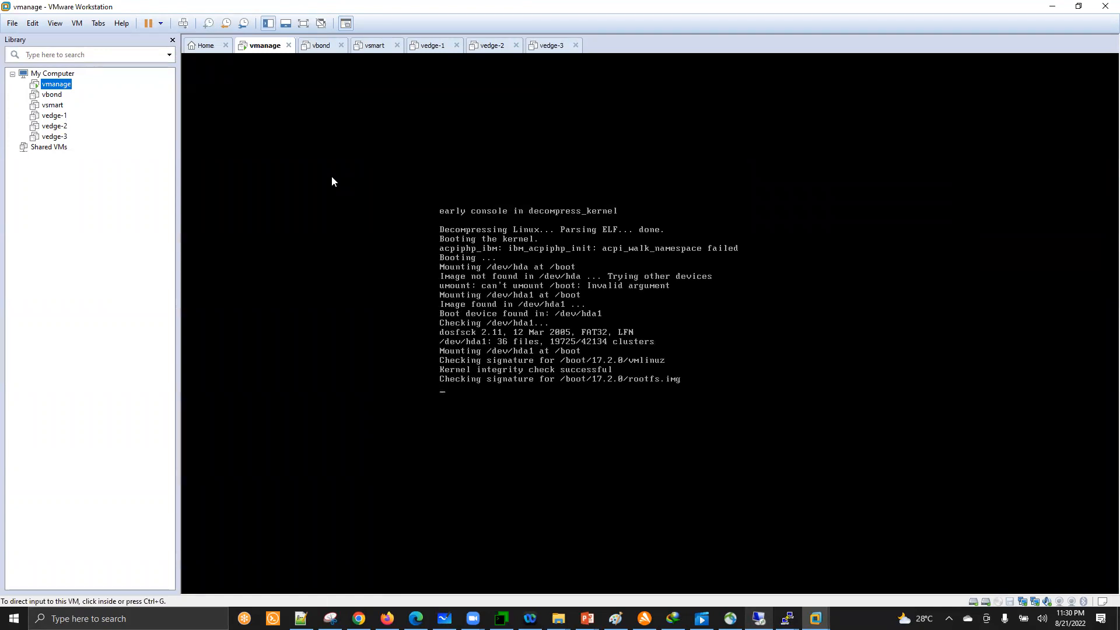
pyautogui.click(535, 330)
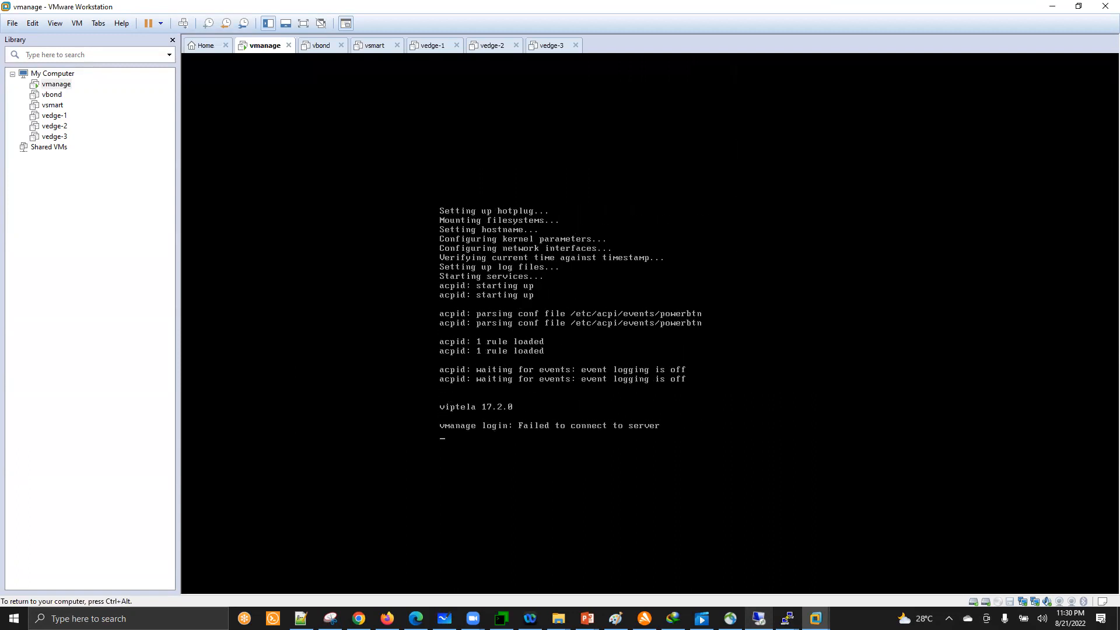
pyautogui.hotkey('ctrl', 'alt')
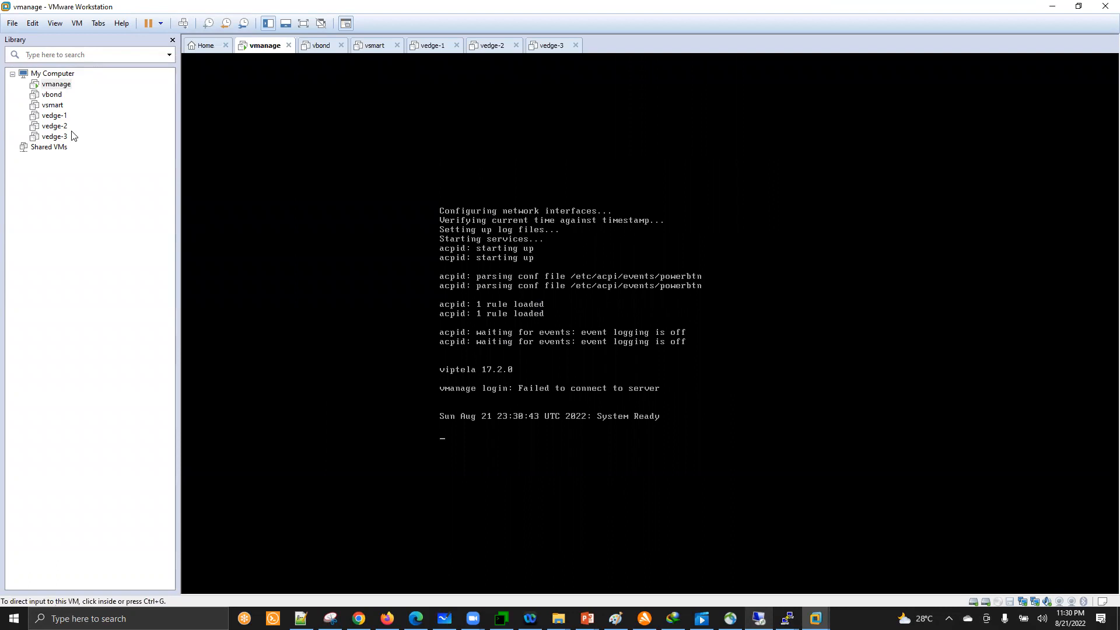
pyautogui.hotkey('alt', 'Tab')
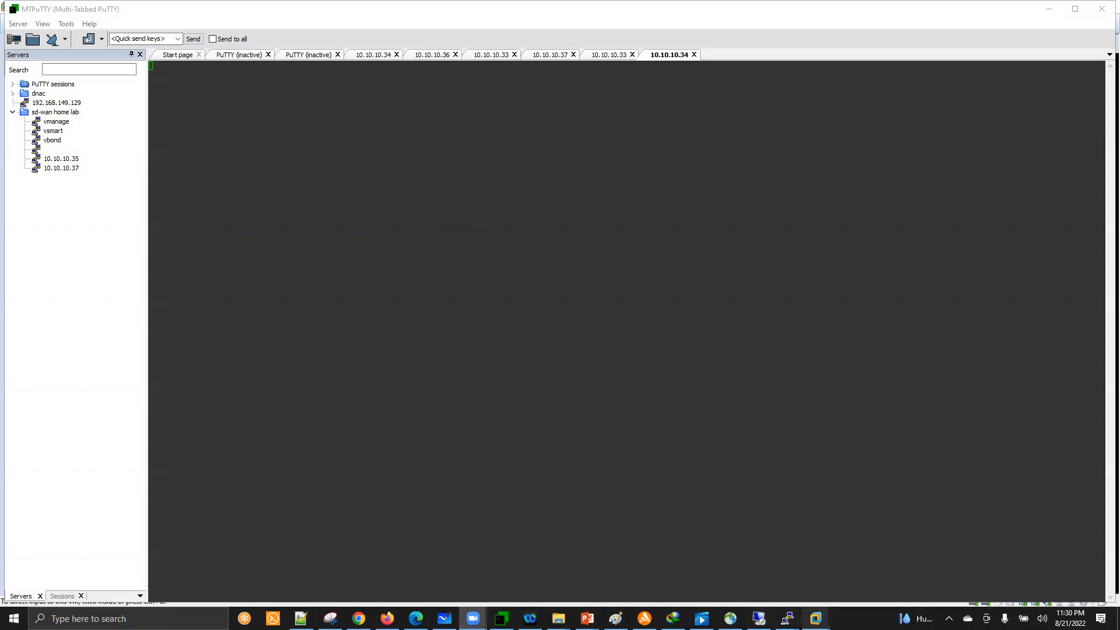
# Dismiss the timeout error, maximize MTPuTTY, and open a new 10.10.10.34 session from the vmanage entry.
pyautogui.click(759, 619)
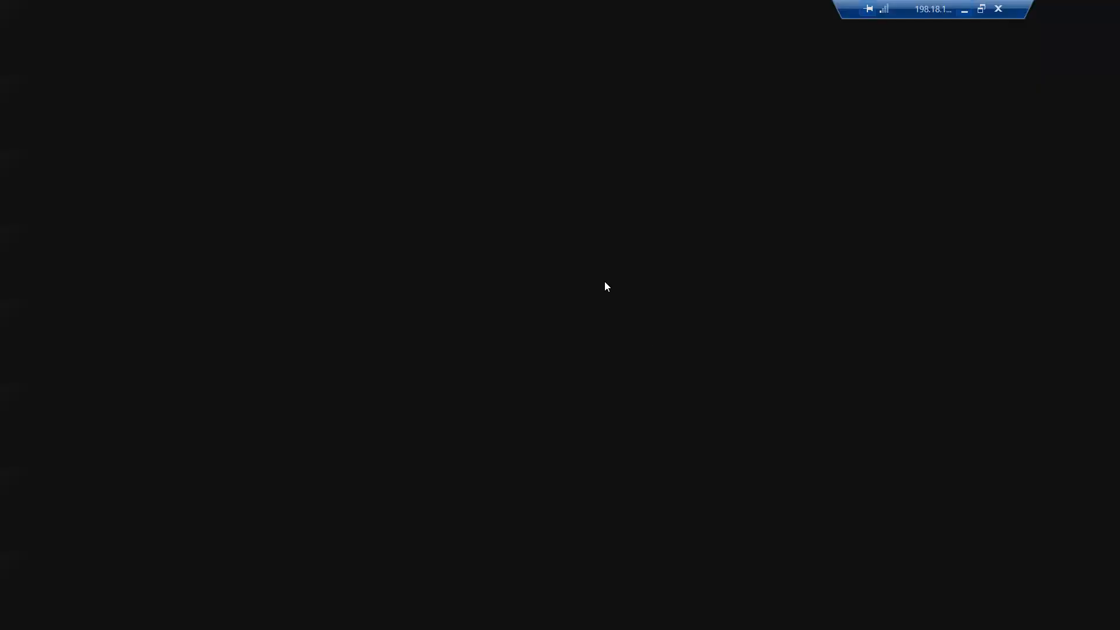
pyautogui.press('Return')
pyautogui.press('Return')
pyautogui.press('Return')
pyautogui.press('Return')
pyautogui.press('Return')
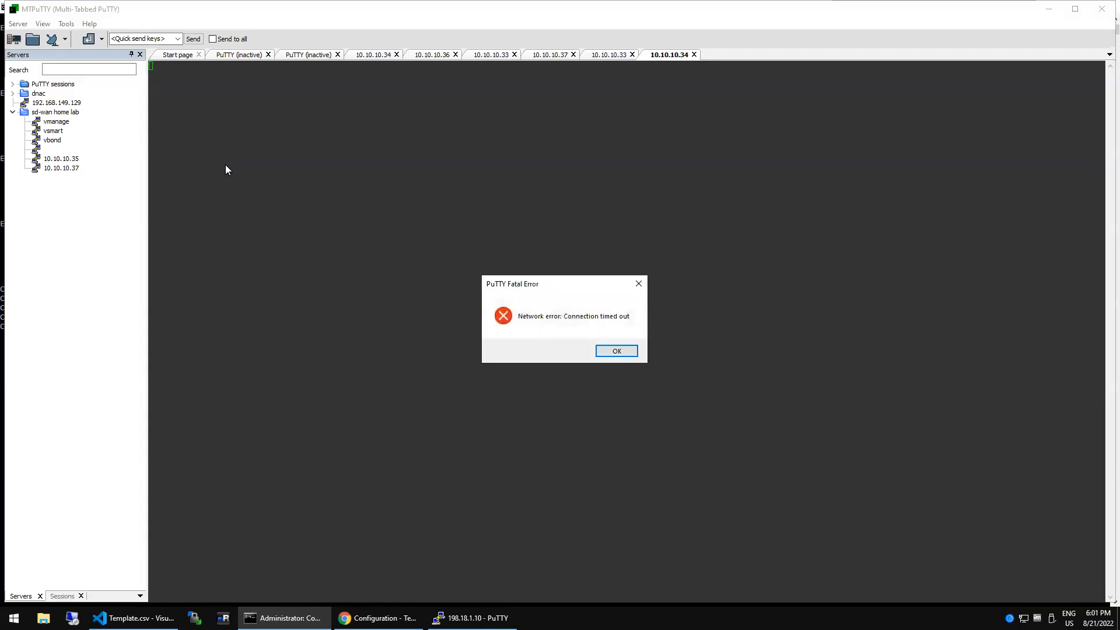
pyautogui.click(607, 350)
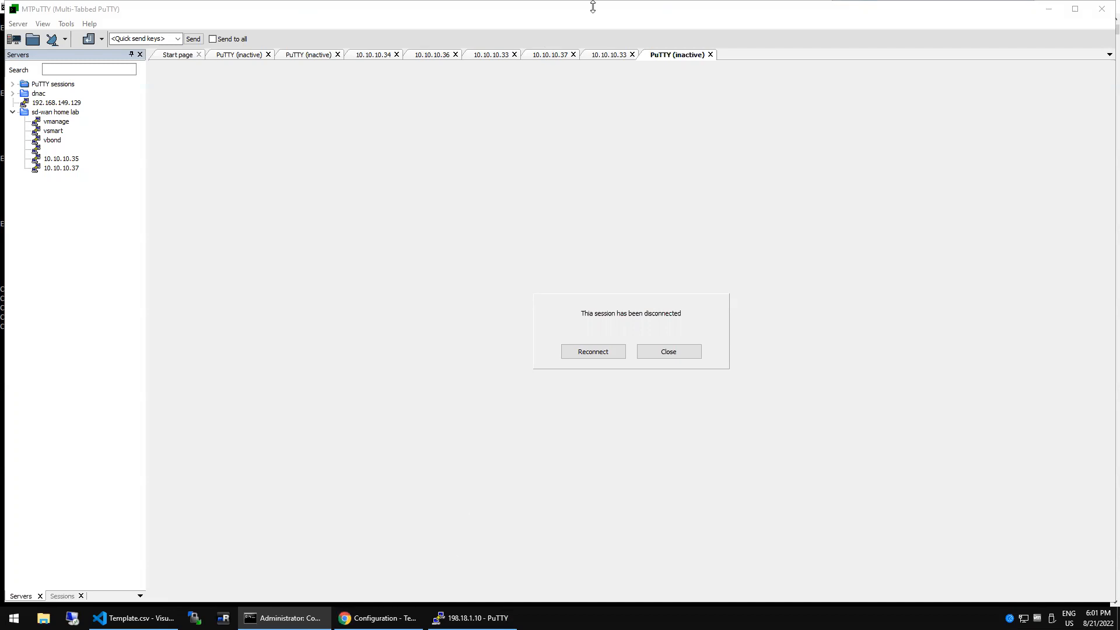
pyautogui.doubleClick(474, 6)
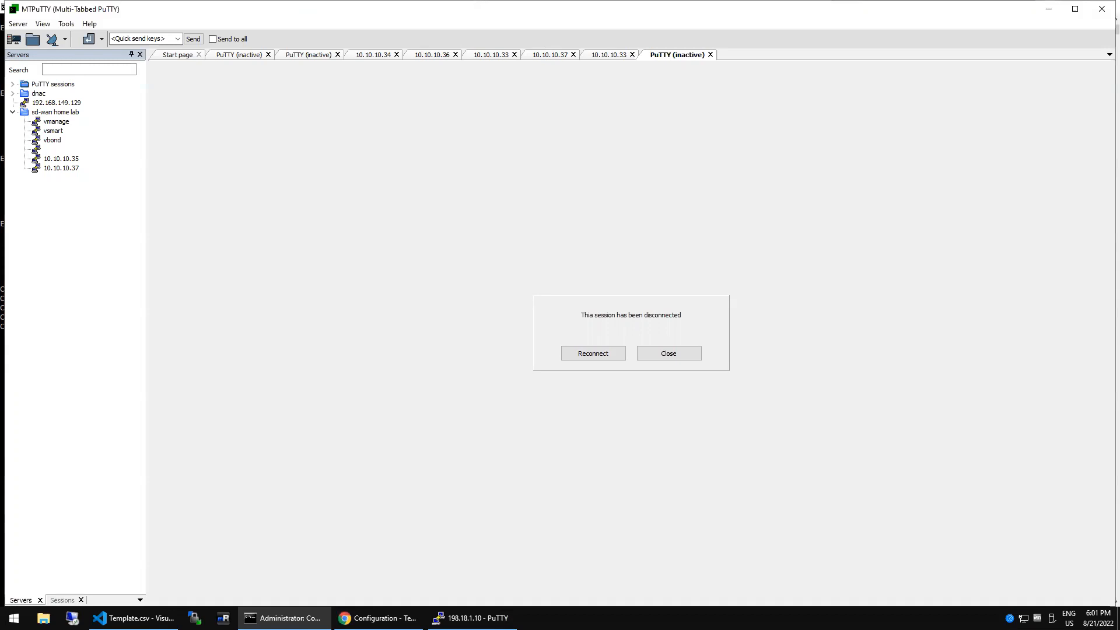
pyautogui.click(379, 619)
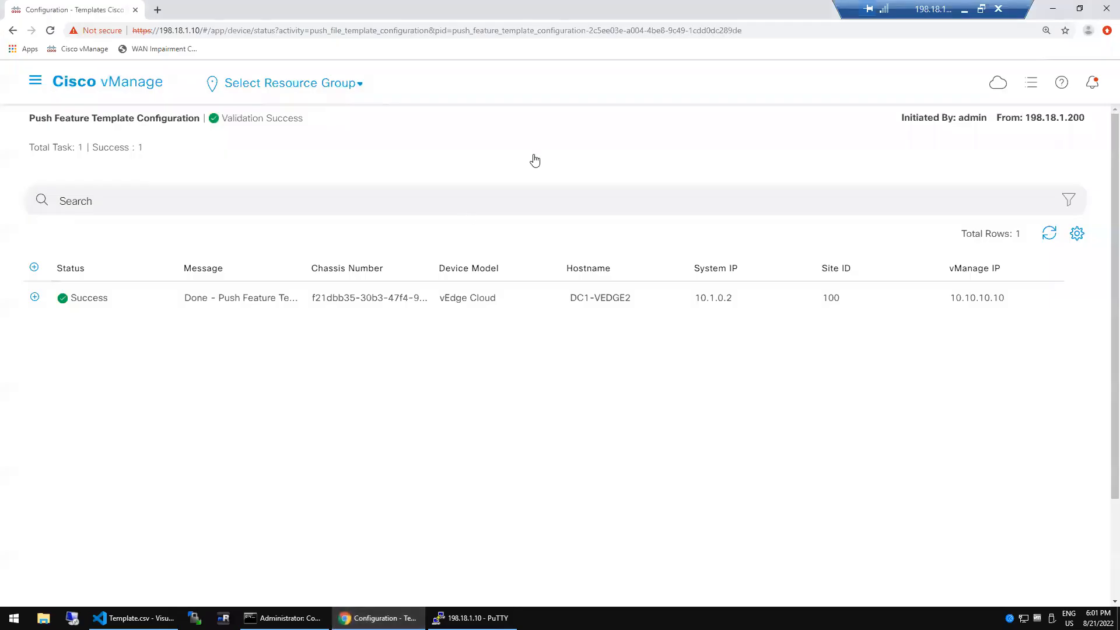
pyautogui.click(965, 10)
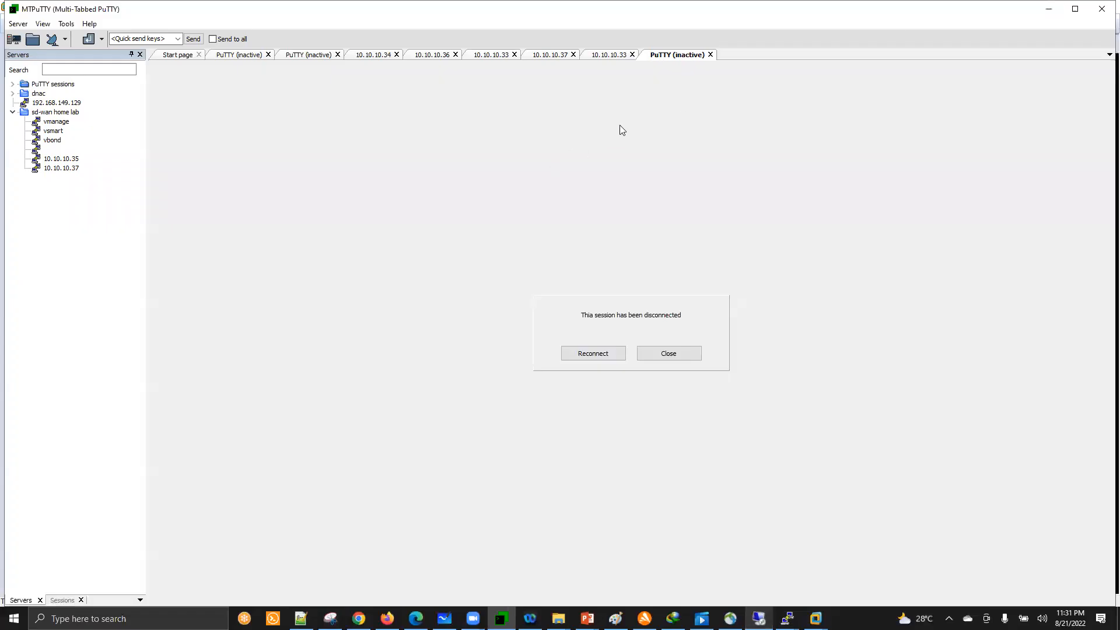
pyautogui.doubleClick(61, 121)
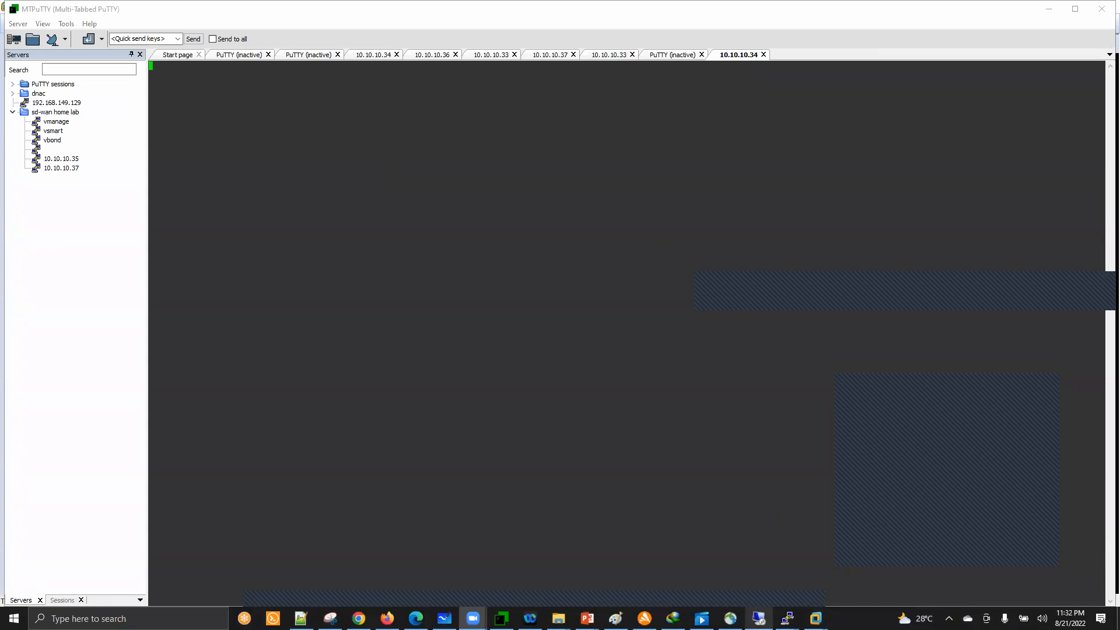
# Enter the vmanage console login name, then retry the 10.10.10.34 terminal session, which times out.
pyautogui.moveTo(815, 618)
pyautogui.click(429, 544)
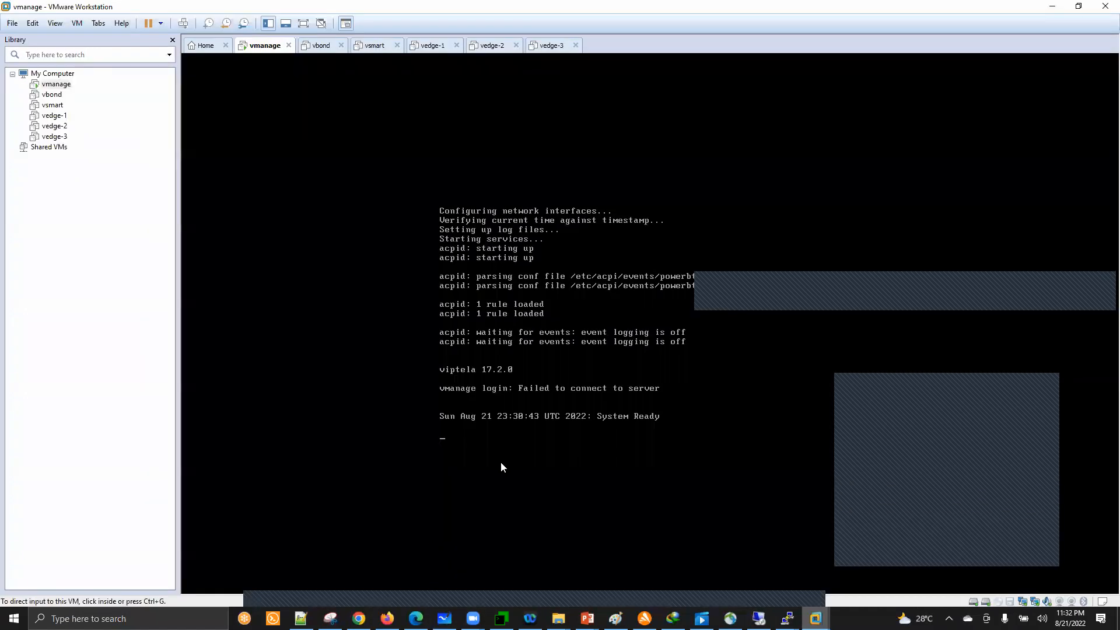
pyautogui.click(522, 439)
pyautogui.write('admin')
pyautogui.press('BackSpace')
pyautogui.press('BackSpace')
pyautogui.press('BackSpace')
pyautogui.press('BackSpace')
pyautogui.write('dmin')
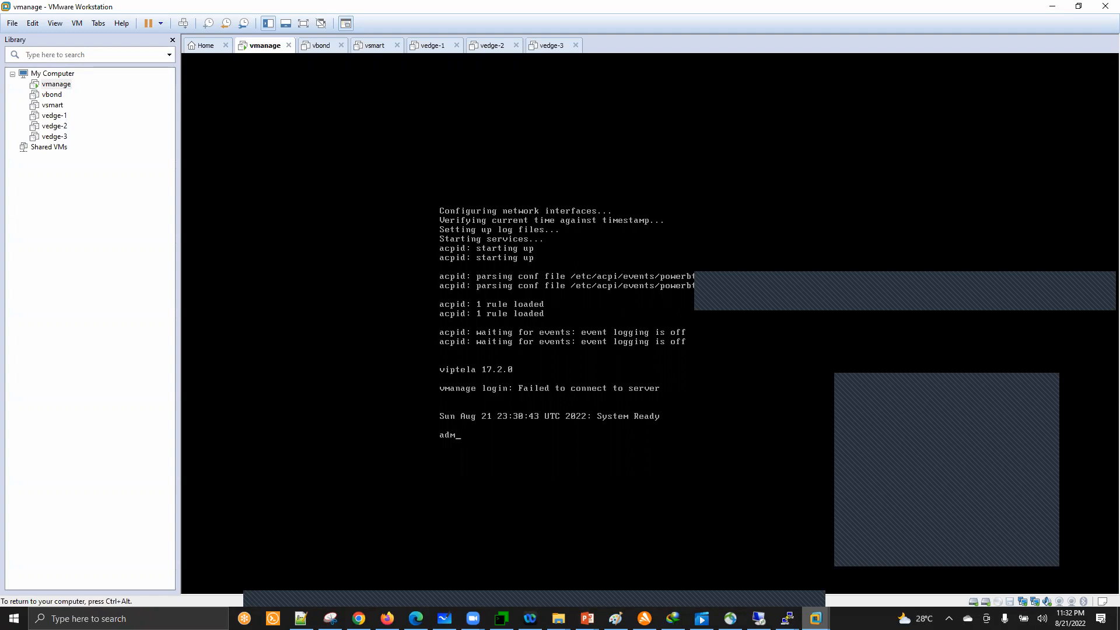
pyautogui.press('Return')
pyautogui.press('Return')
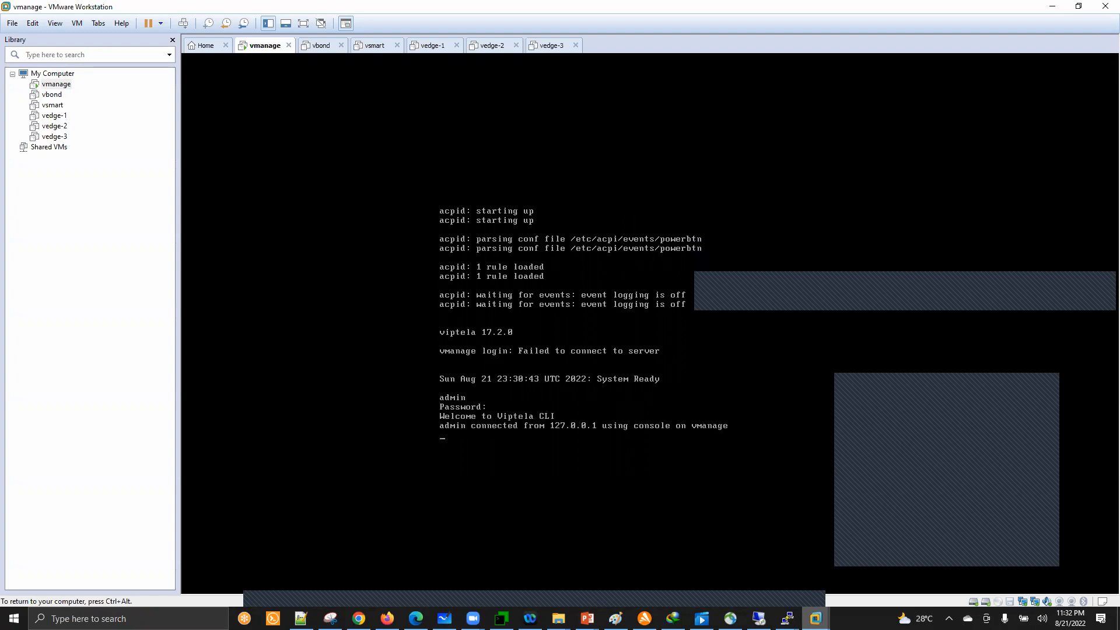
pyautogui.hotkey('ctrl', 'alt')
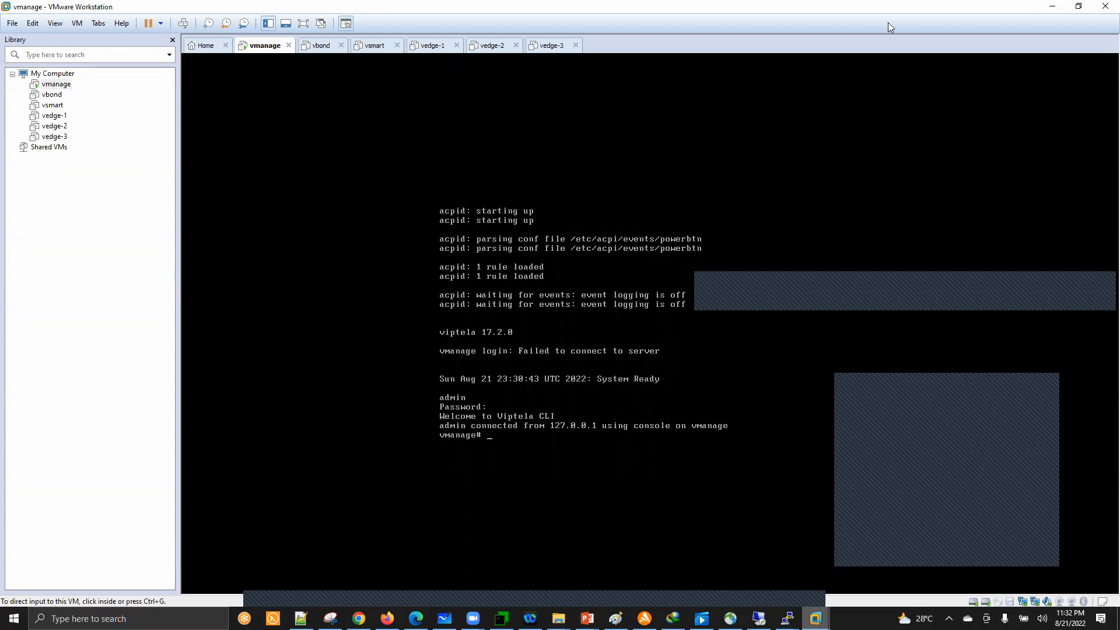
pyautogui.click(1052, 6)
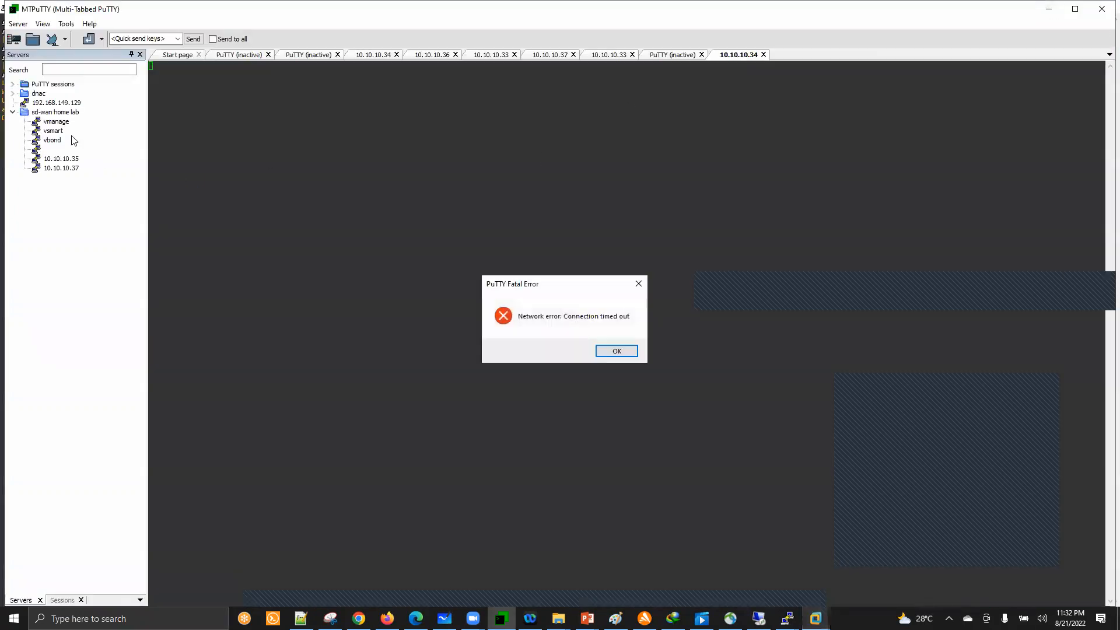
pyautogui.doubleClick(56, 122)
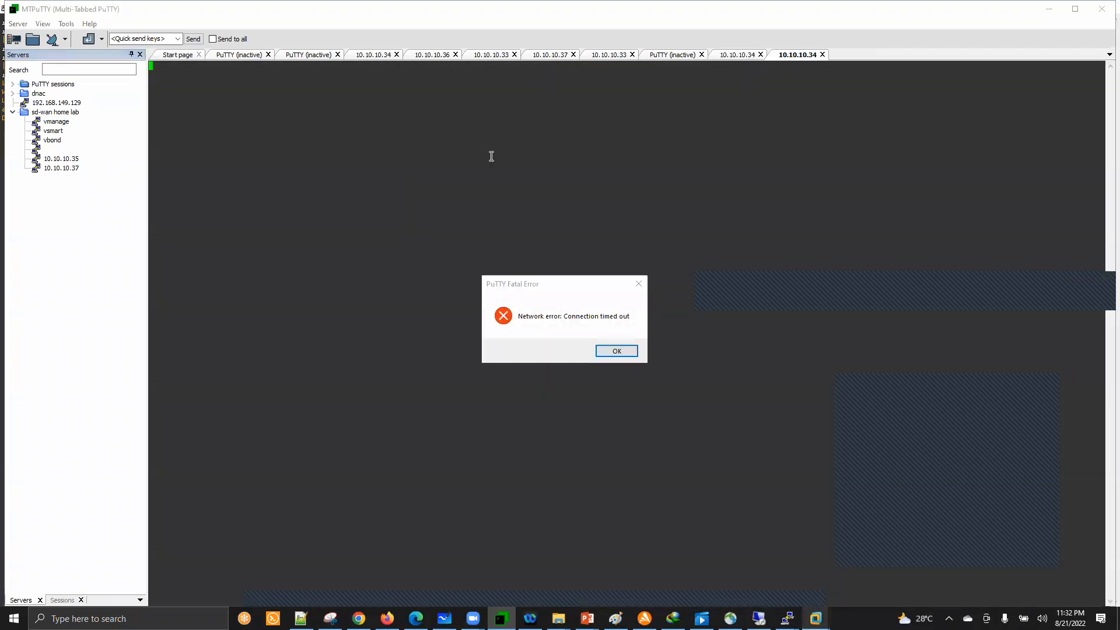
pyautogui.click(617, 351)
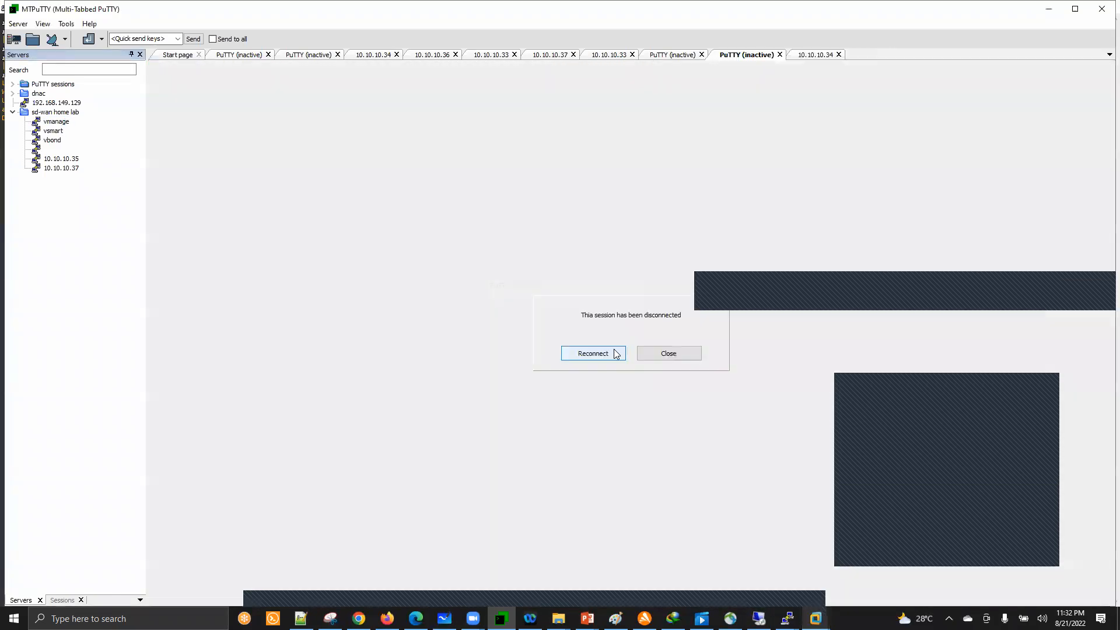
pyautogui.click(810, 56)
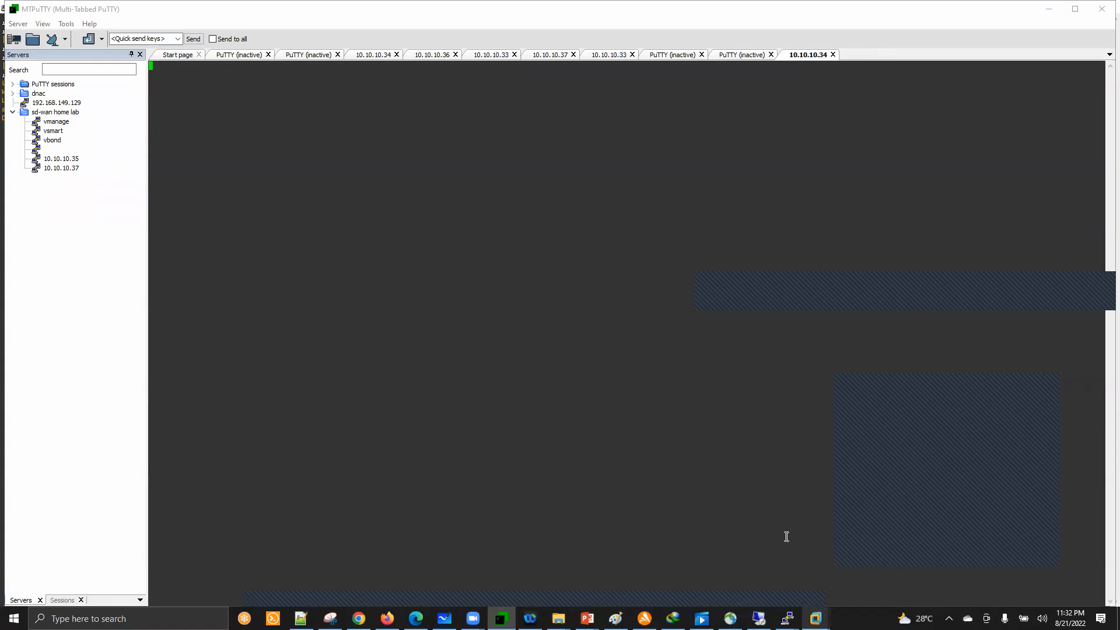
# Finish the vmanage console login and run 'show interface description', showing eth0, system and eth1 up.
pyautogui.moveTo(816, 617)
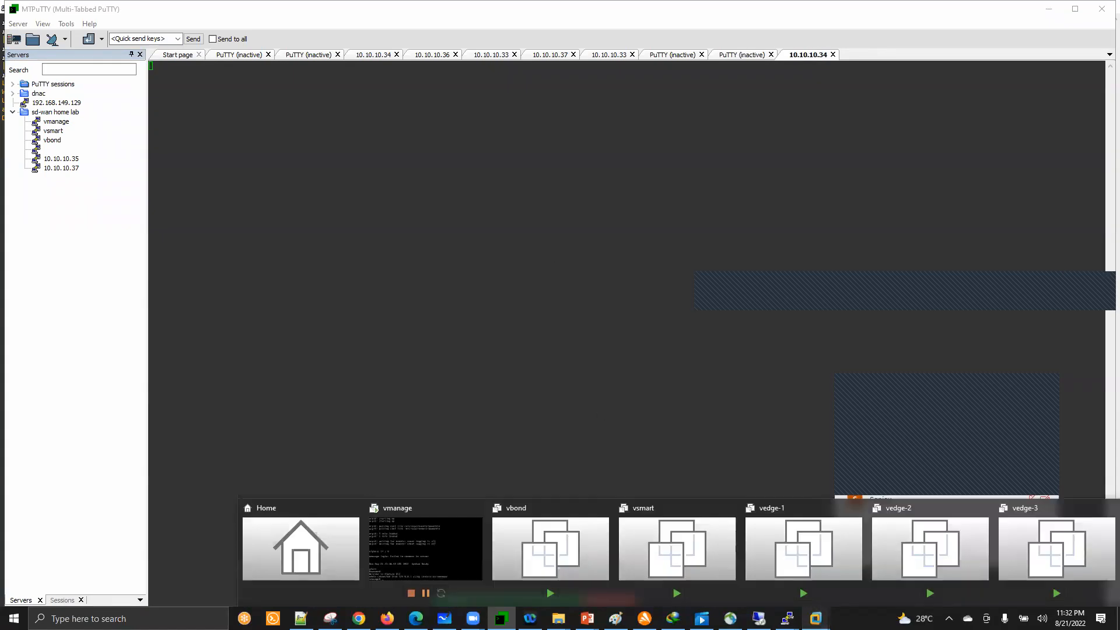
pyautogui.click(392, 546)
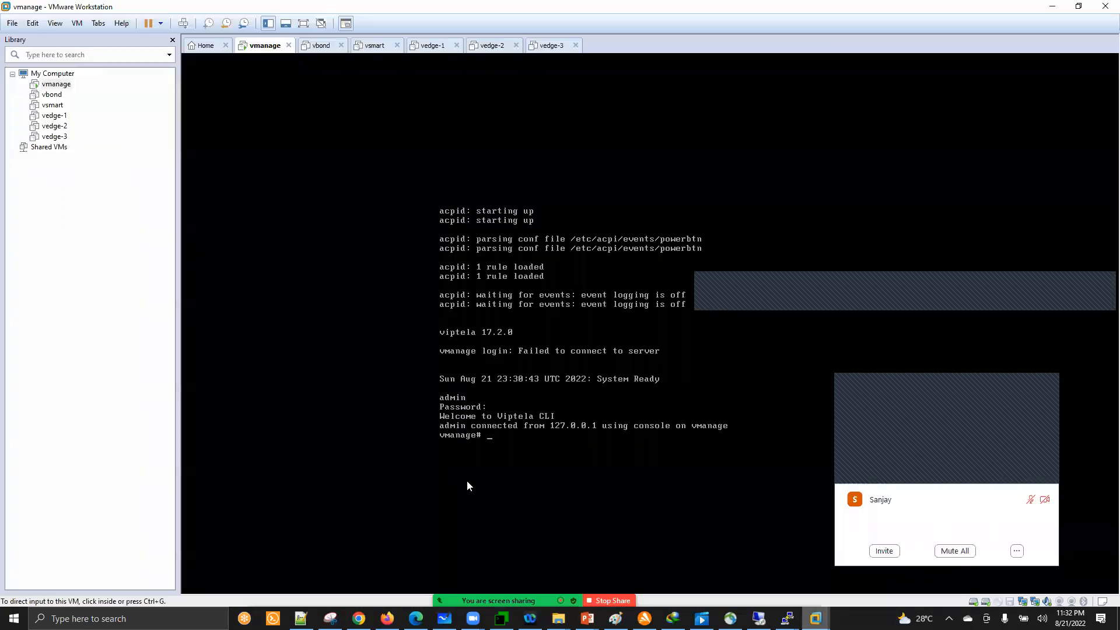
pyautogui.click(512, 445)
pyautogui.write('admin')
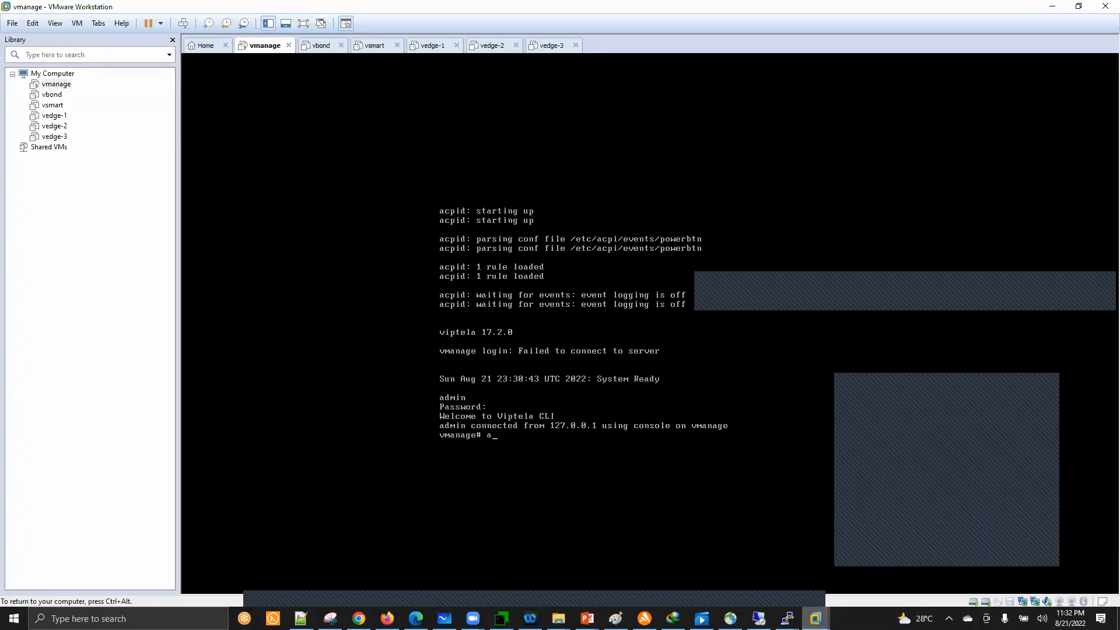
pyautogui.press('Return')
pyautogui.write('show itn')
pyautogui.press('Return')
pyautogui.press('BackSpace')
pyautogui.press('BackSpace')
pyautogui.write('nterface description')
pyautogui.press('Return')
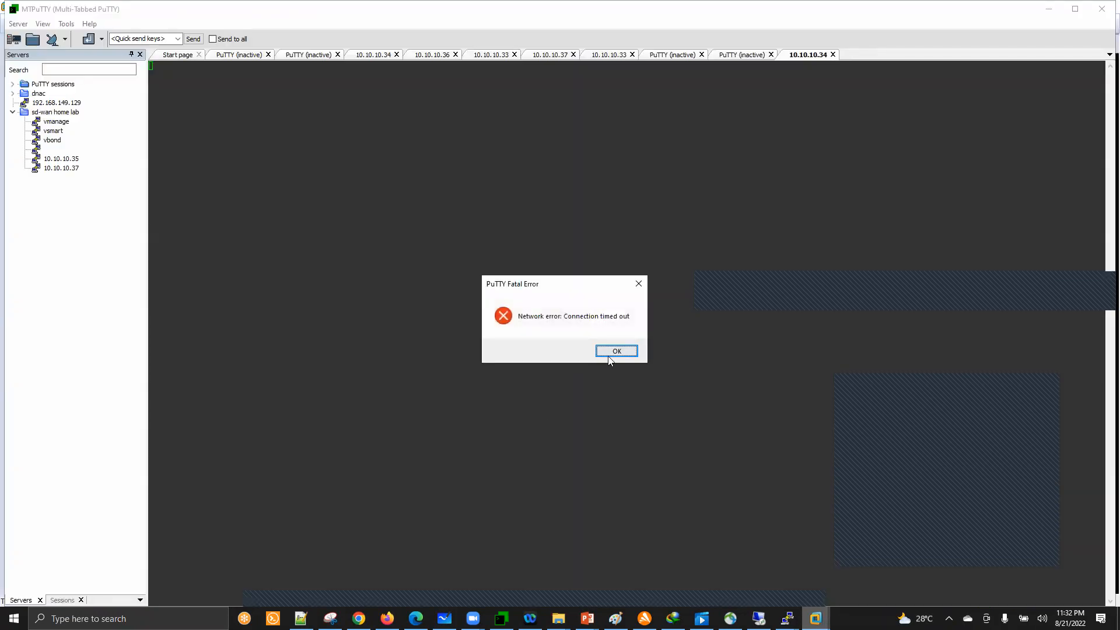
pyautogui.click(609, 356)
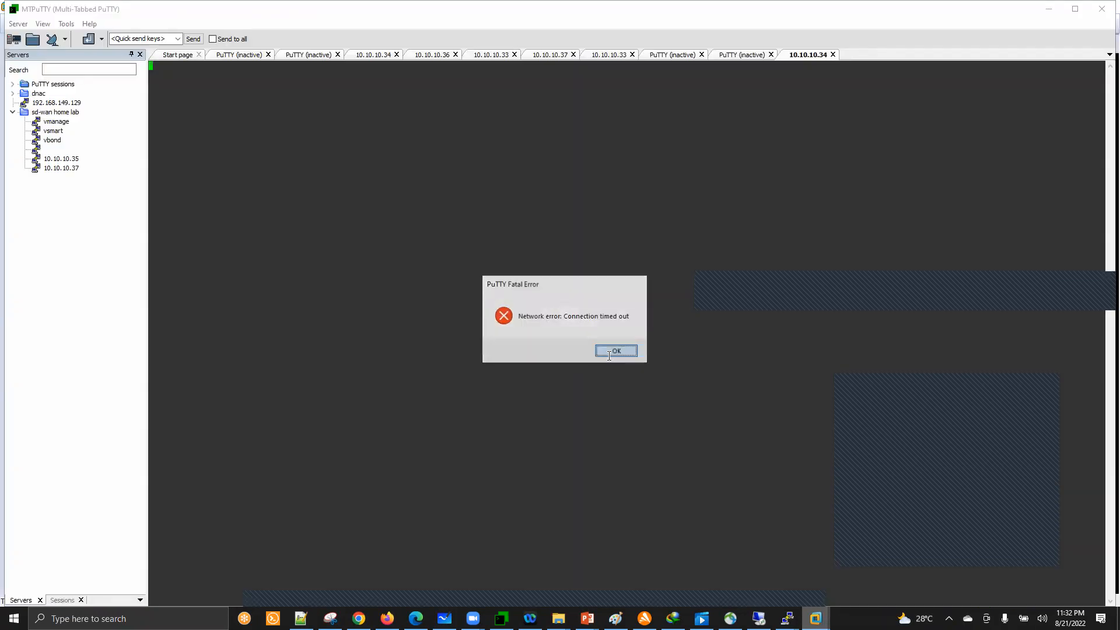
pyautogui.click(1049, 11)
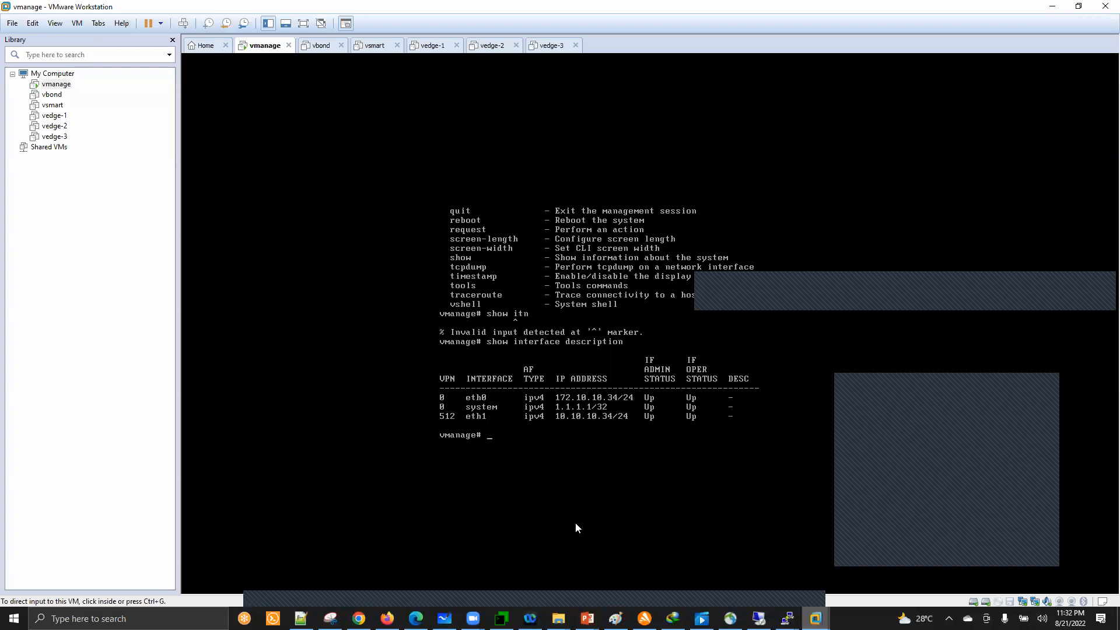
# Bring up vManage on the remote desktop and go to Configuration > Templates.
pyautogui.click(759, 619)
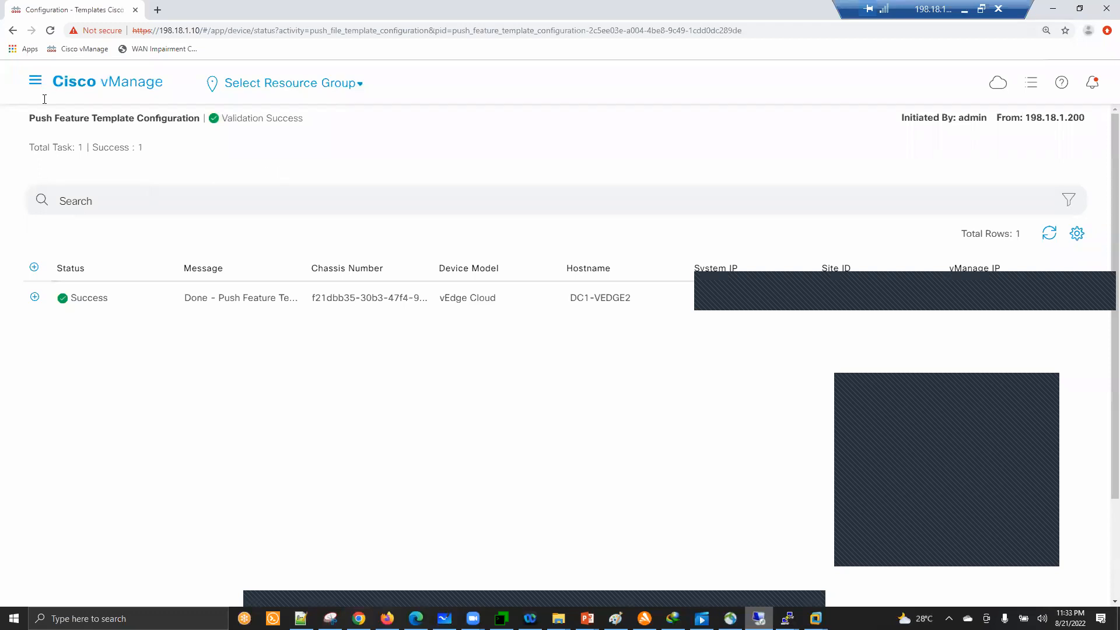
pyautogui.click(37, 82)
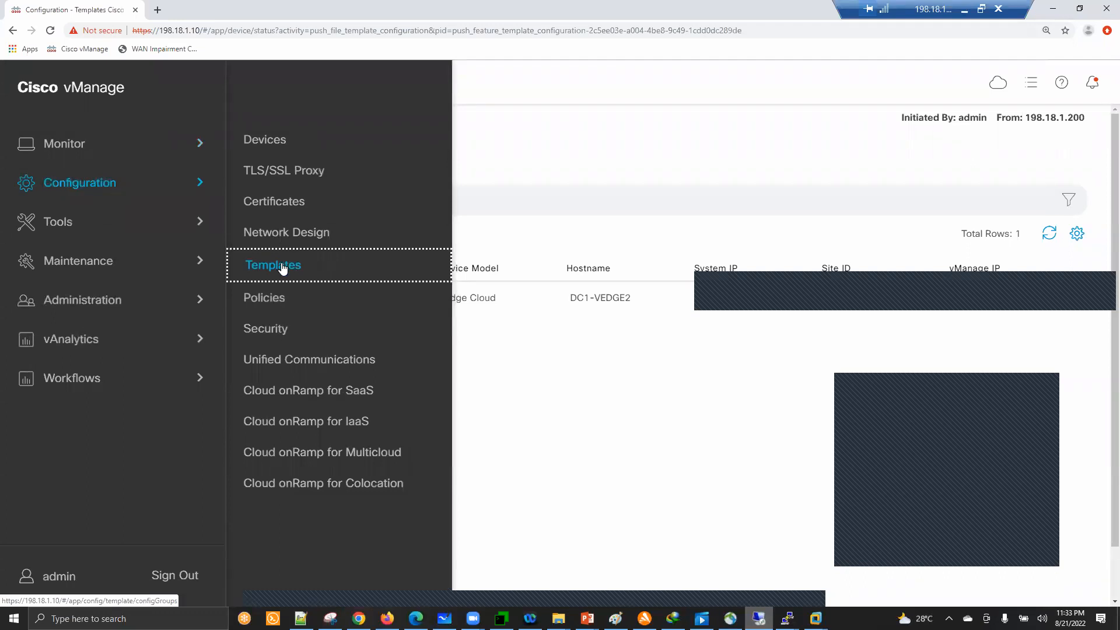
pyautogui.click(405, 260)
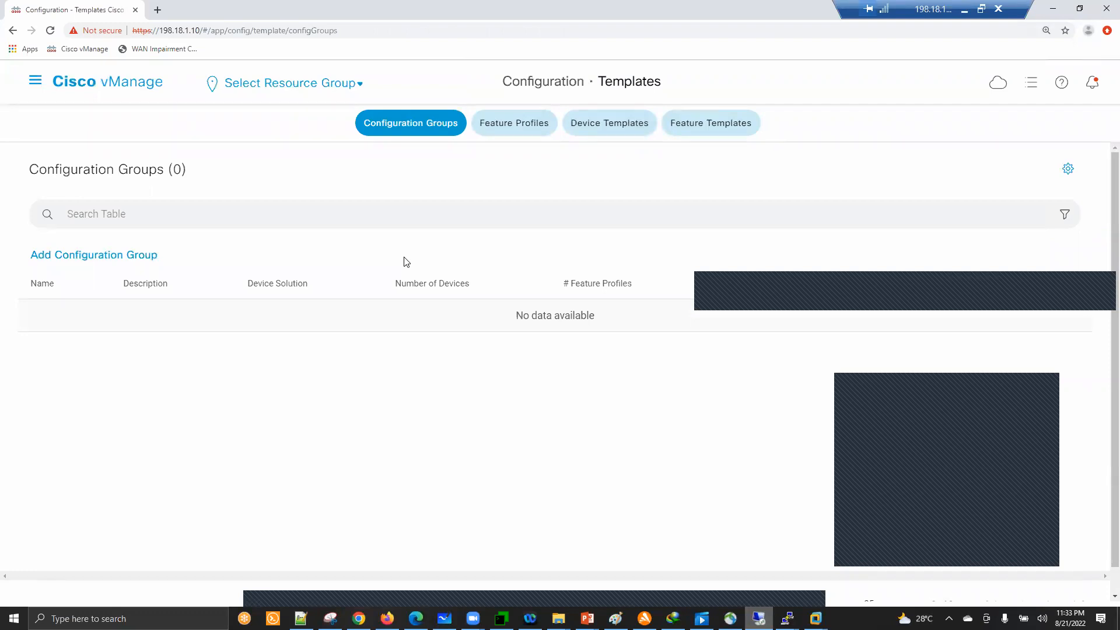
# Filter feature templates to 'rat_', check rat_system_dc's actions, then list the device templates.
pyautogui.click(713, 125)
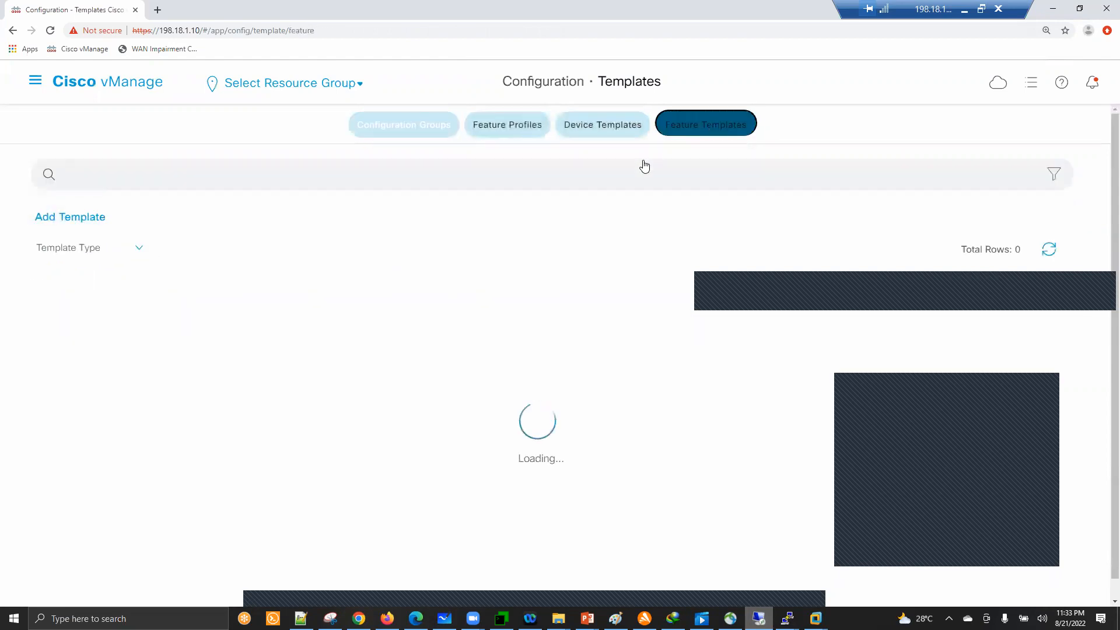
pyautogui.click(157, 179)
pyautogui.write('rat_')
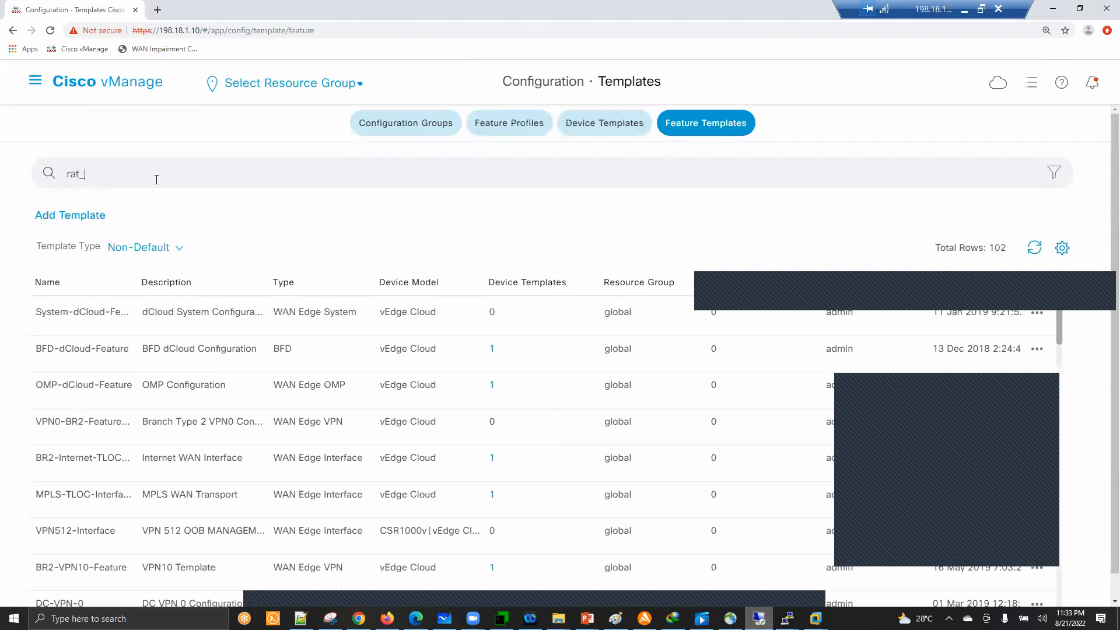
pyautogui.press('Return')
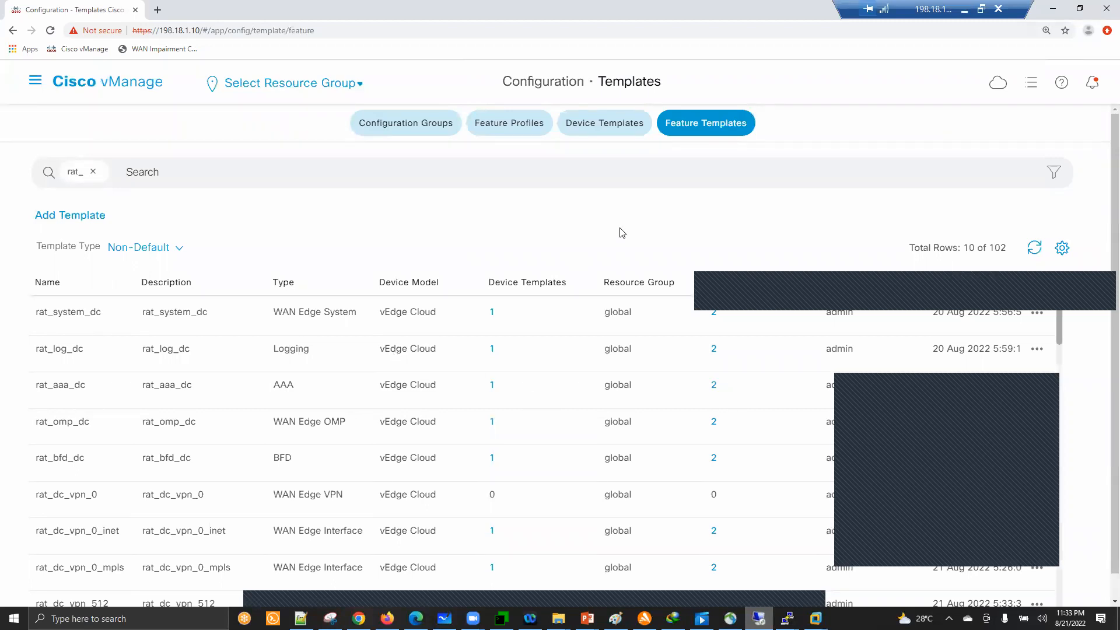
pyautogui.click(1037, 314)
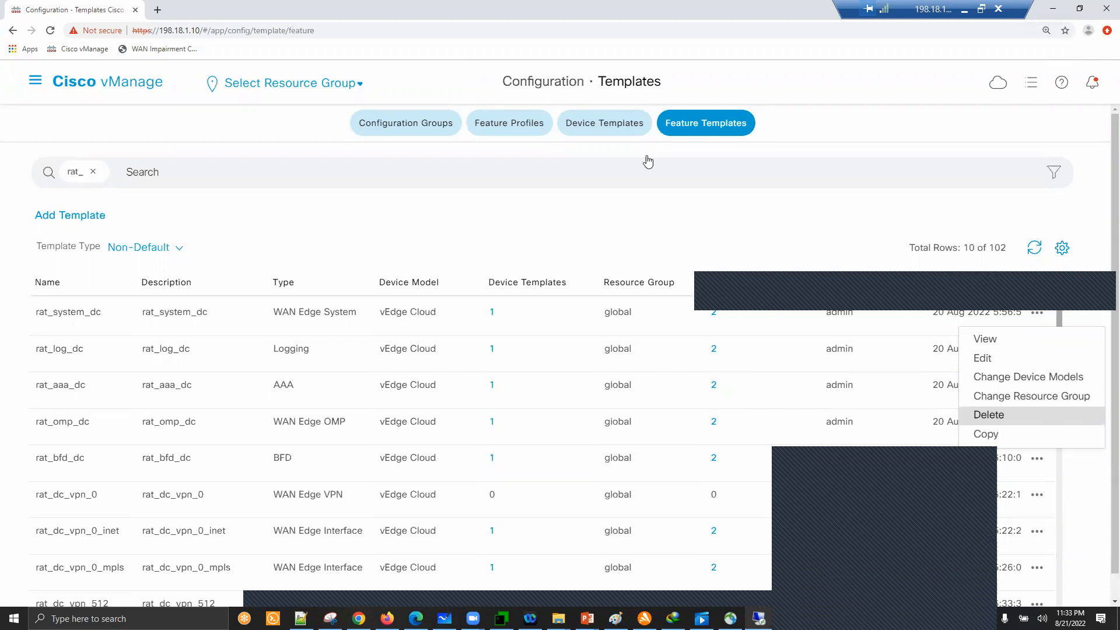
pyautogui.click(616, 127)
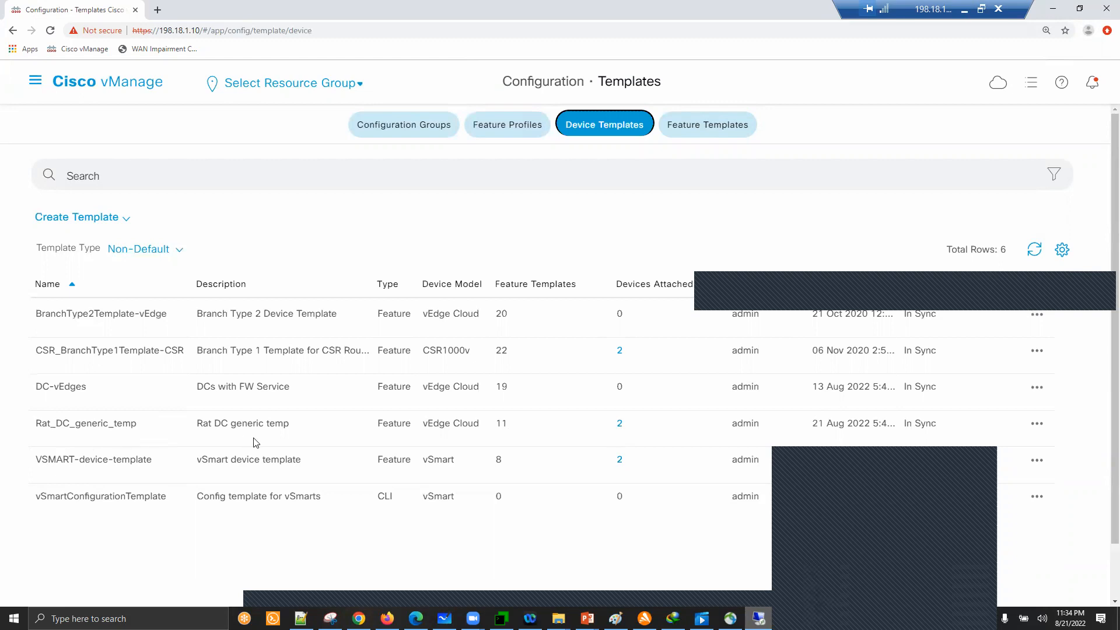
pyautogui.click(620, 424)
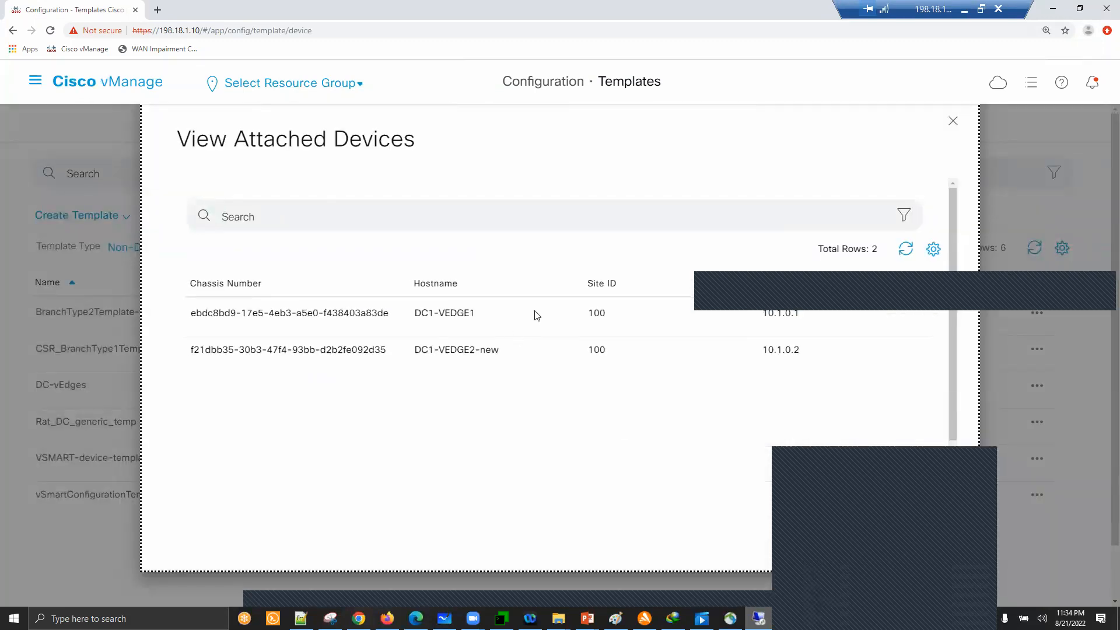
pyautogui.click(953, 126)
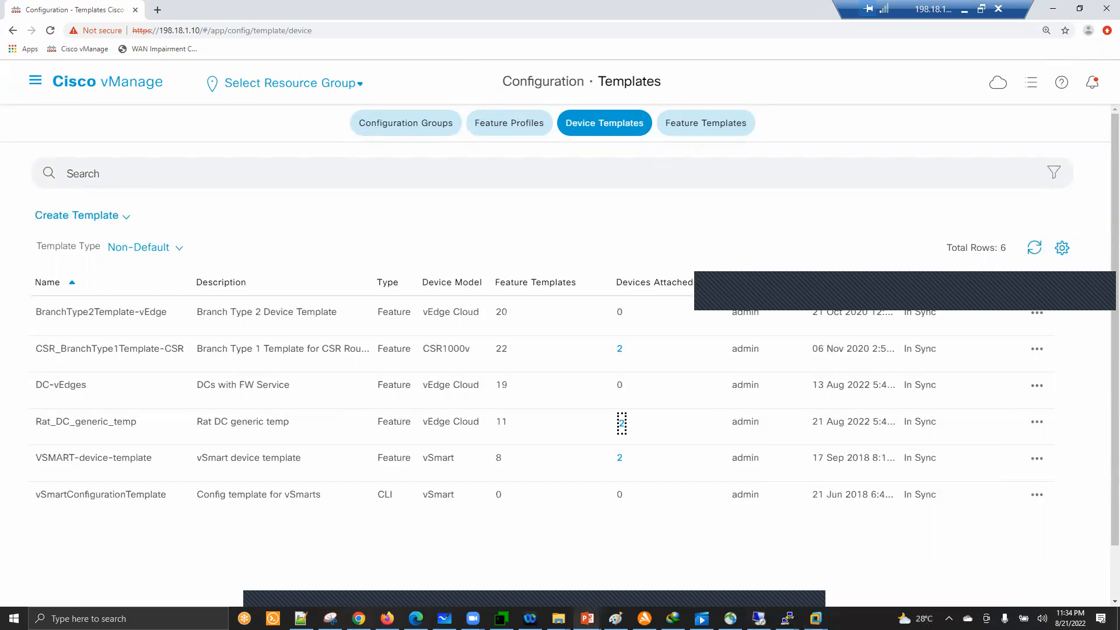
# Start the viptela day one slide show and advance past the device template slides to 'What are Configuration Templates'.
pyautogui.moveTo(587, 619)
pyautogui.click(724, 571)
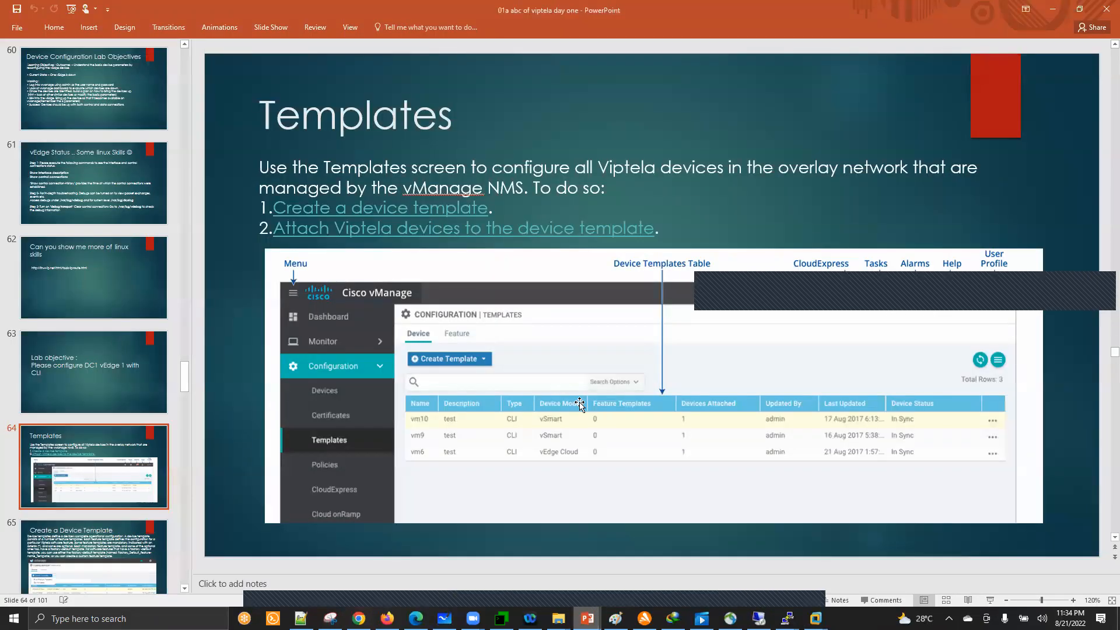
pyautogui.click(990, 603)
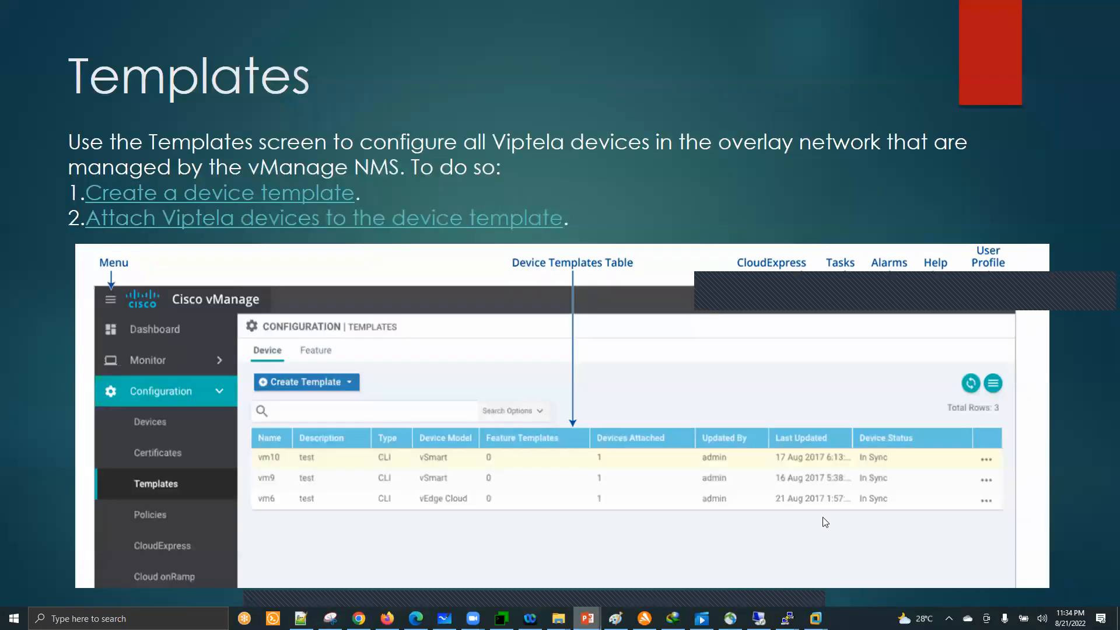
pyautogui.click(822, 516)
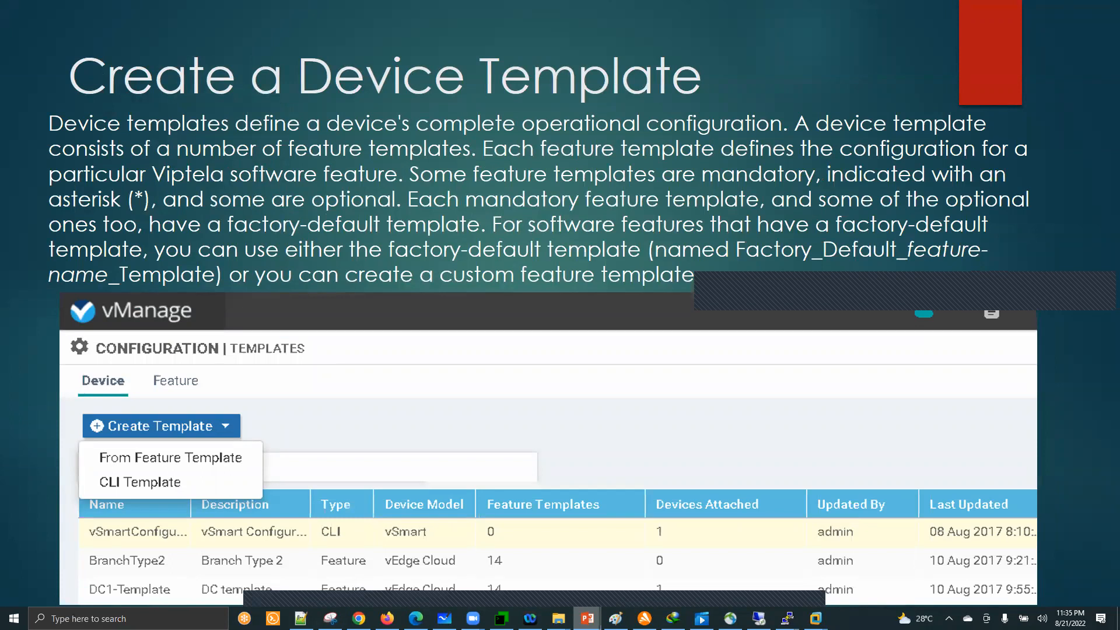
pyautogui.click(786, 492)
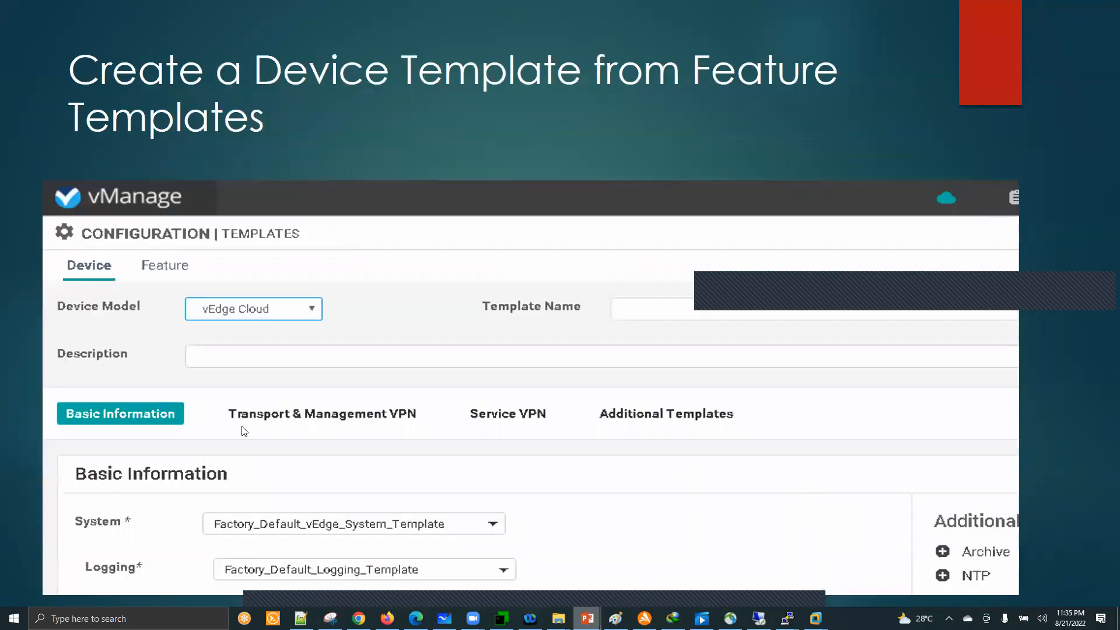
pyautogui.click(510, 430)
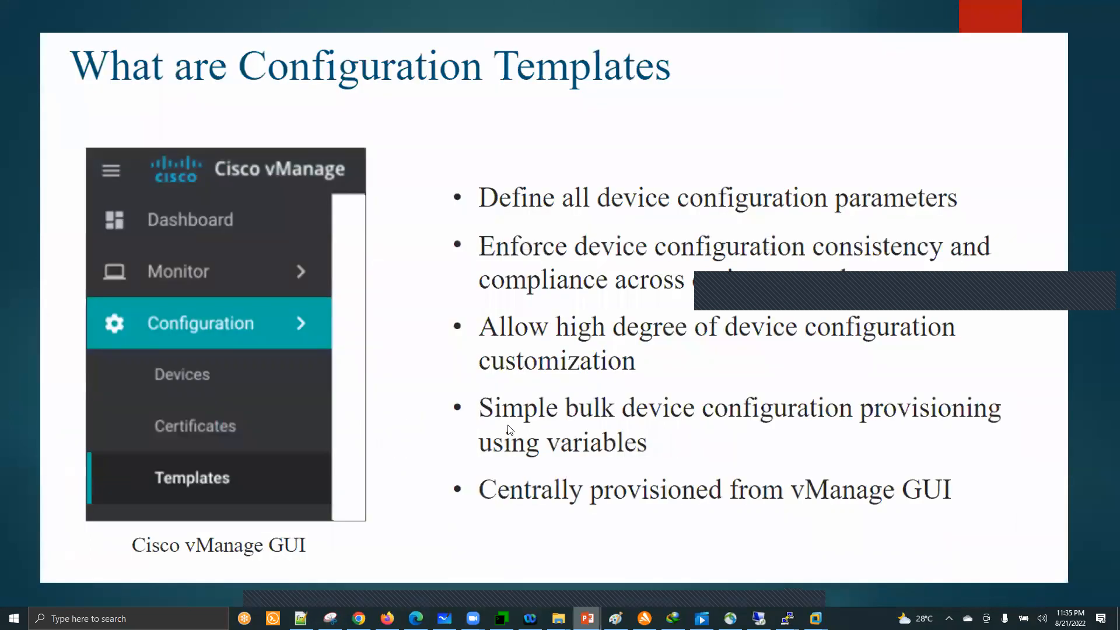